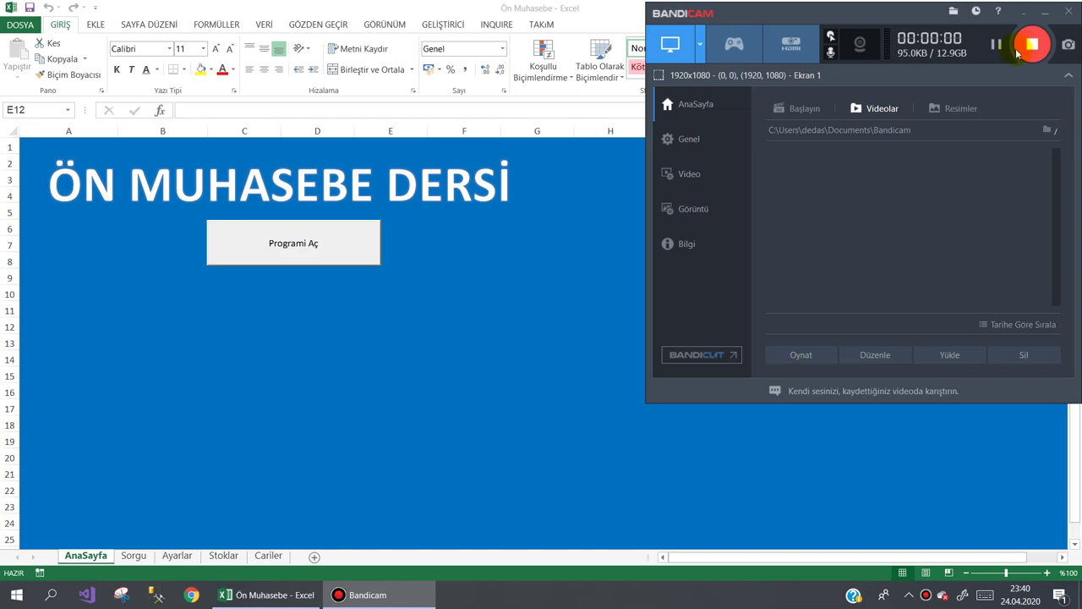
Step: Launch the accounting program and start a new purchase invoice from the Faturalar list
click(485, 322)
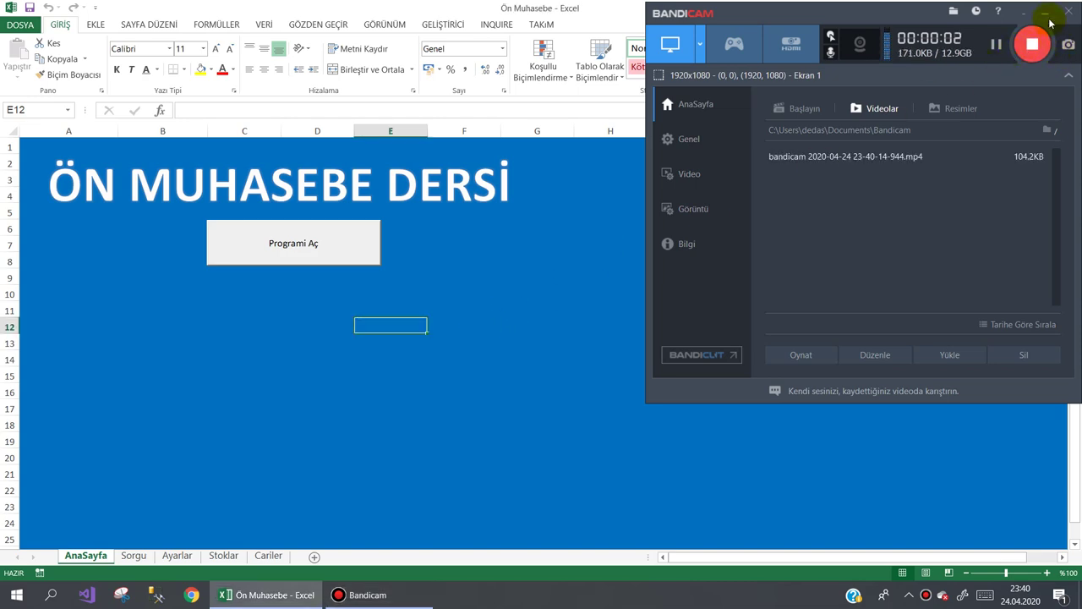
click(1024, 12)
click(330, 236)
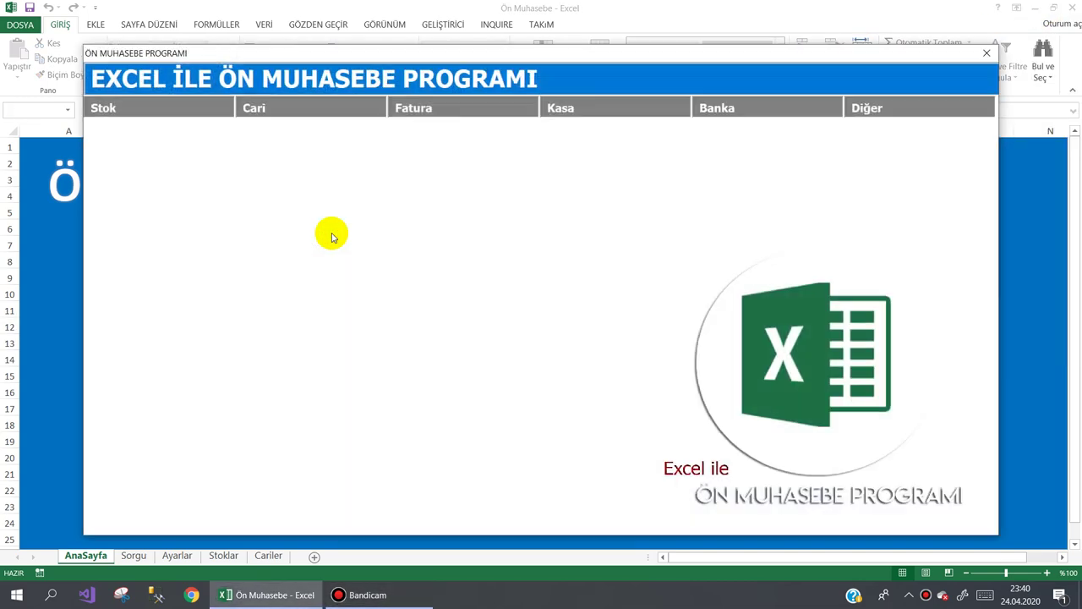
click(406, 110)
click(433, 137)
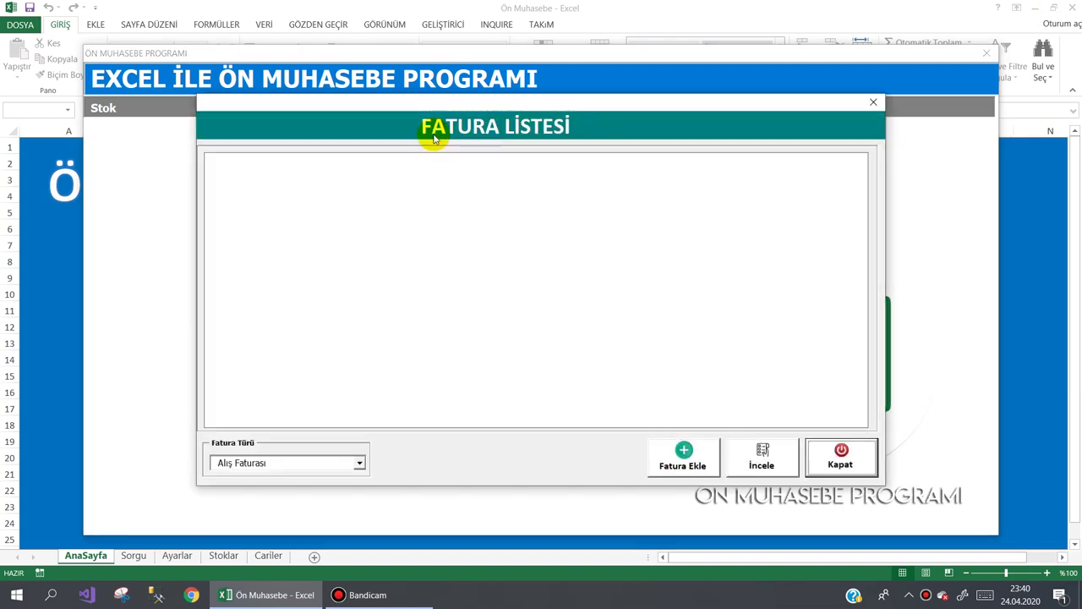
click(679, 450)
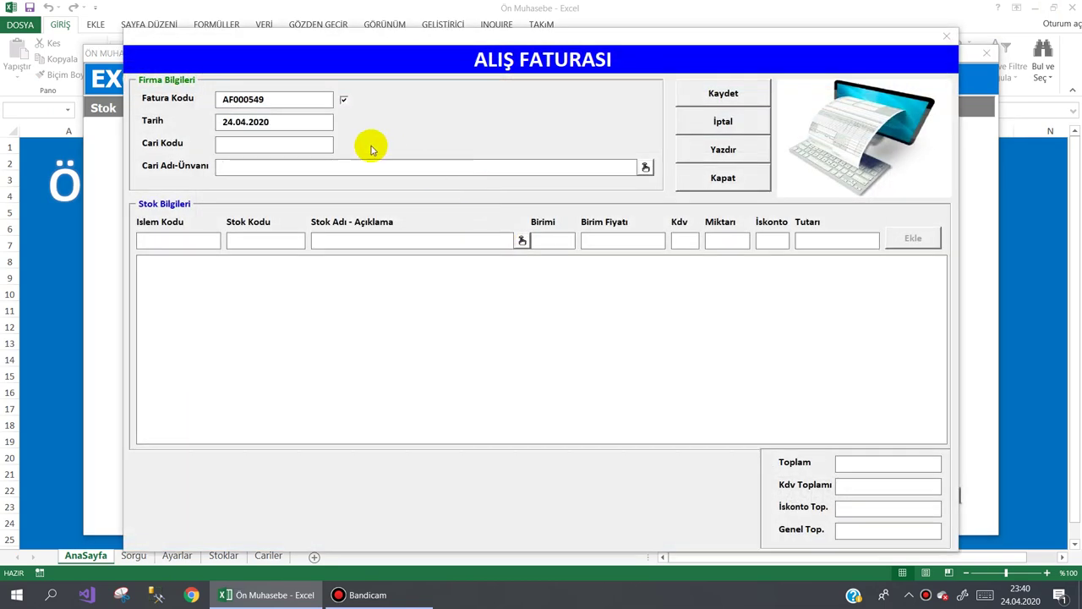
Step: Choose SASKOM BILGISAYAR as the invoice customer, then BILGISAYAR and ÜTÜ as stock items
click(645, 165)
double_click(189, 157)
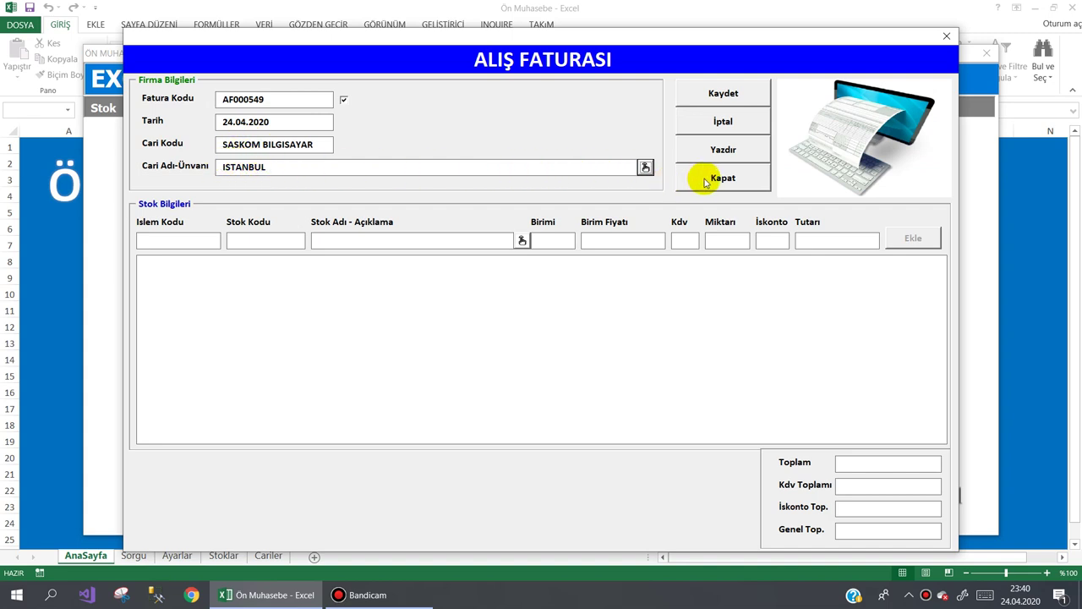
click(522, 240)
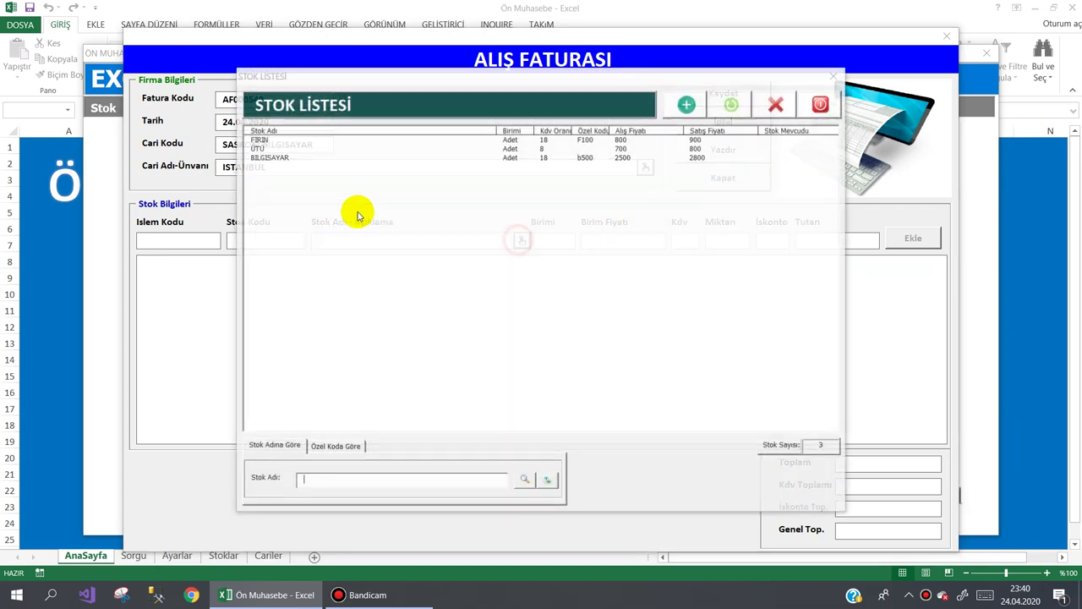
double_click(290, 159)
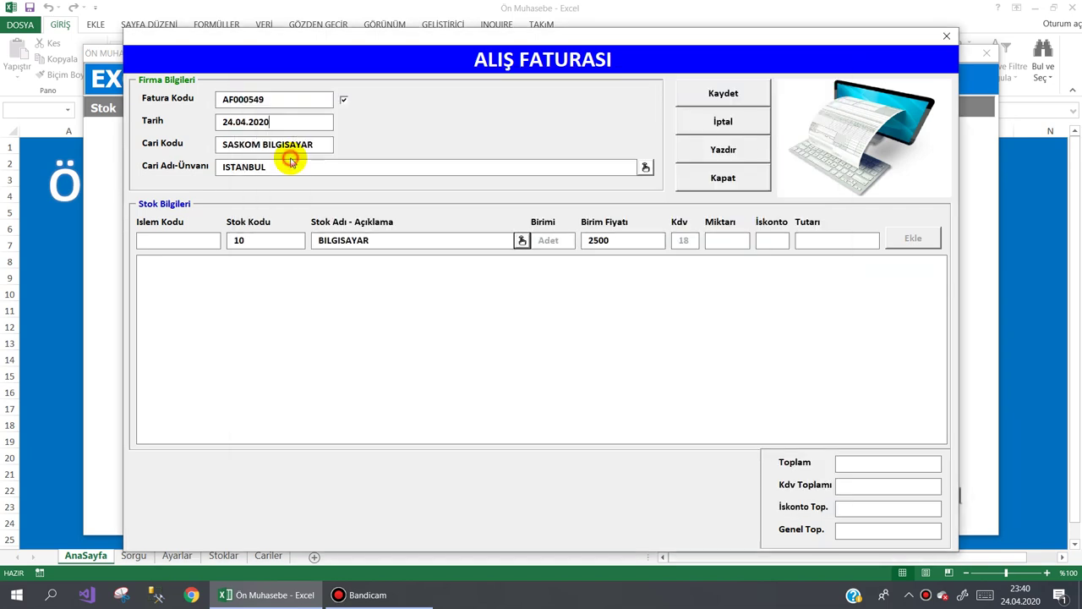
click(382, 240)
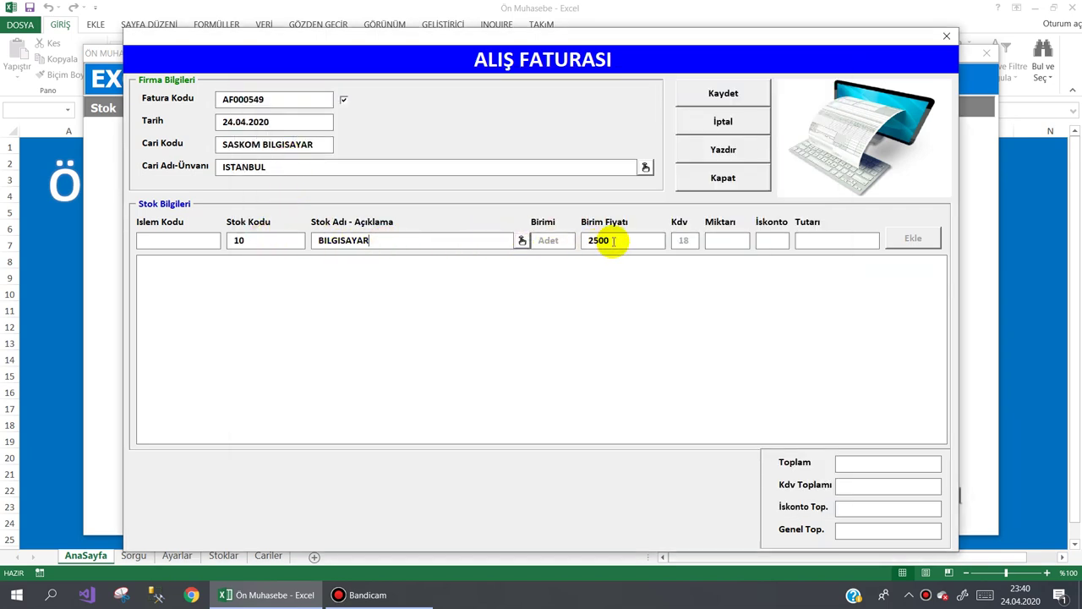
click(523, 241)
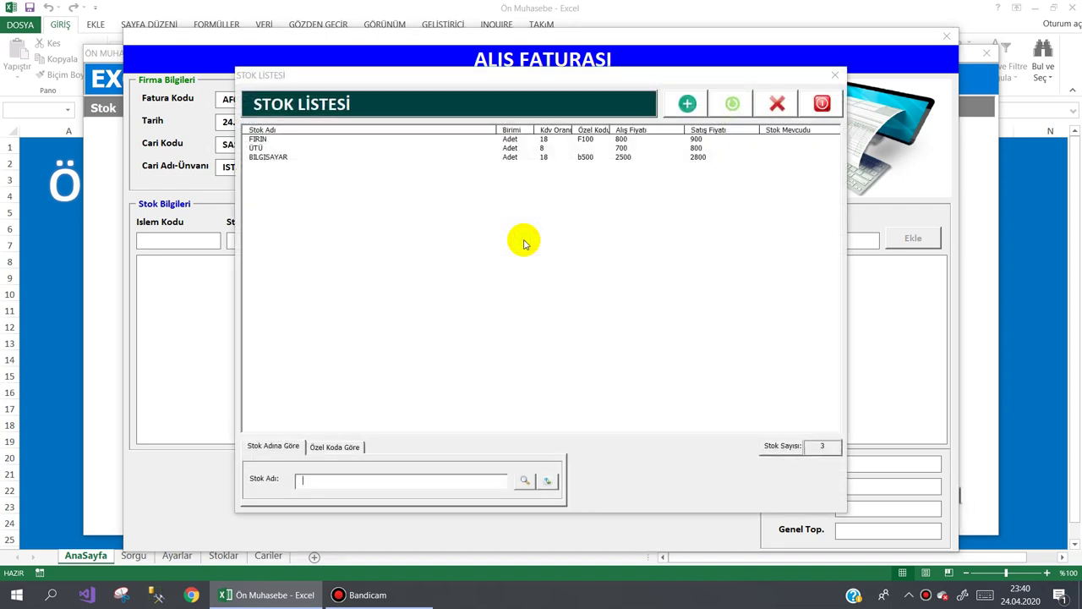
double_click(525, 149)
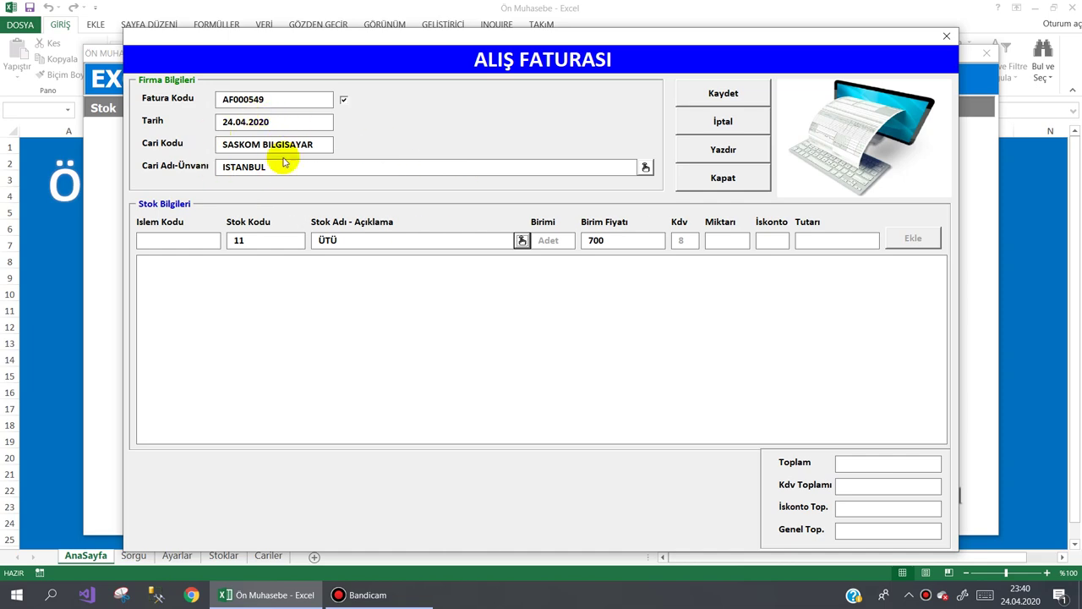
Step: Close the purchase invoice, invoice list and accounting program forms
click(712, 189)
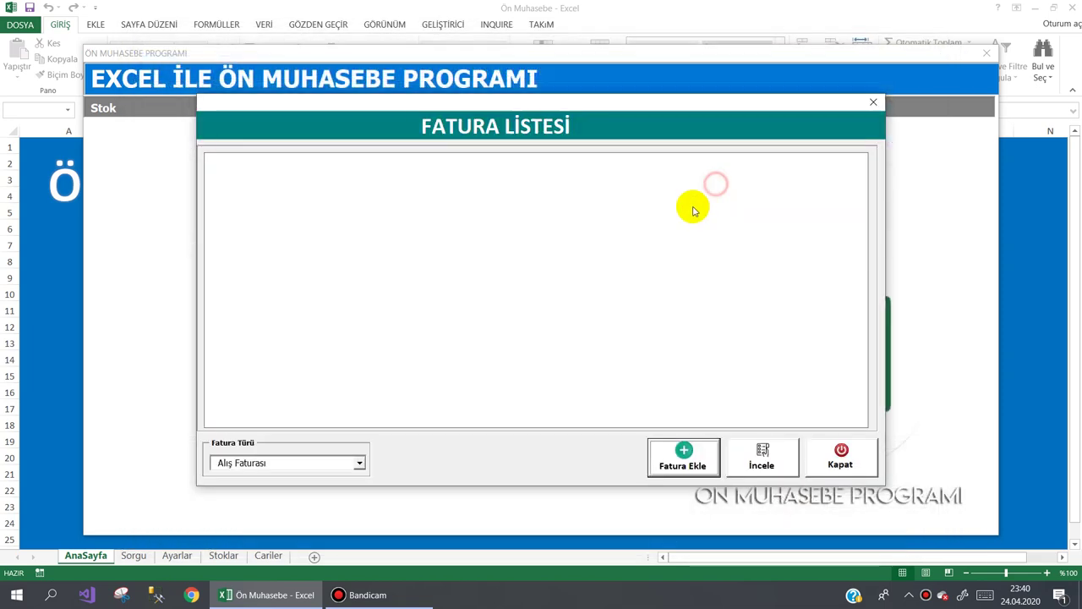
click(830, 445)
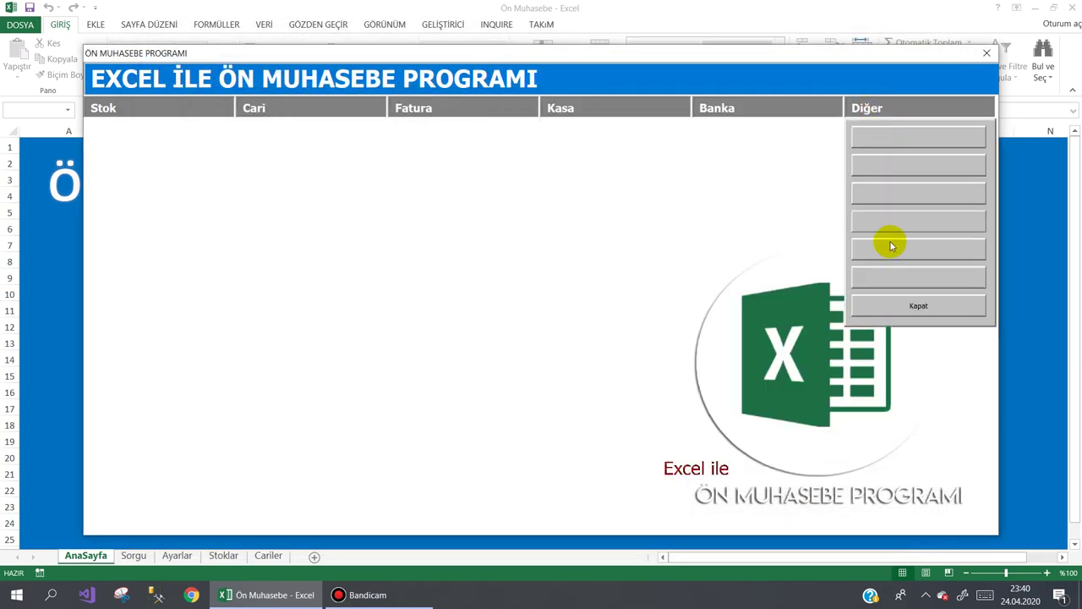
click(894, 304)
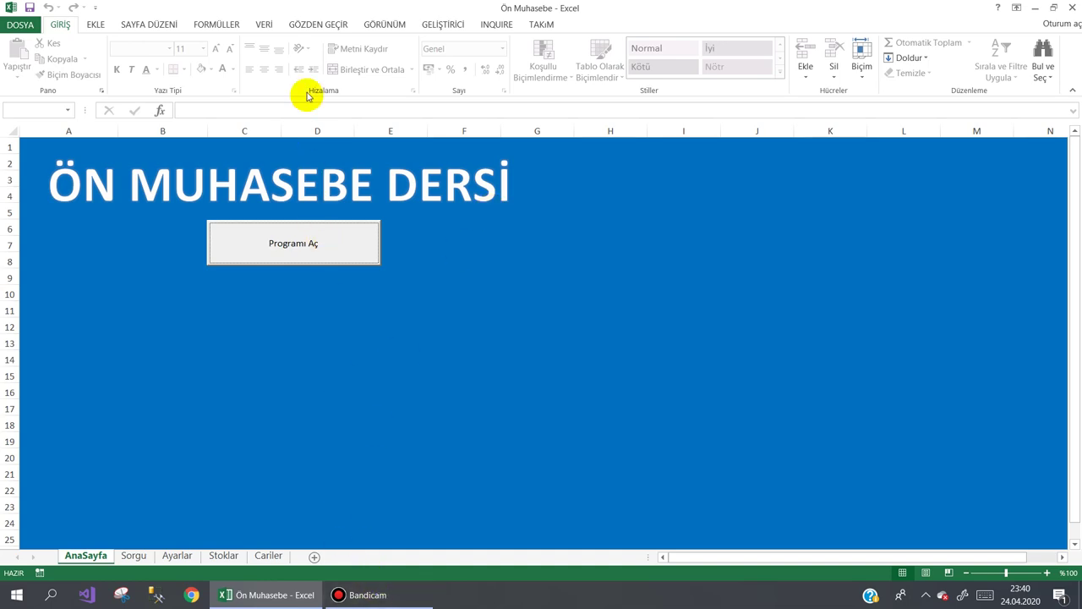
click(445, 25)
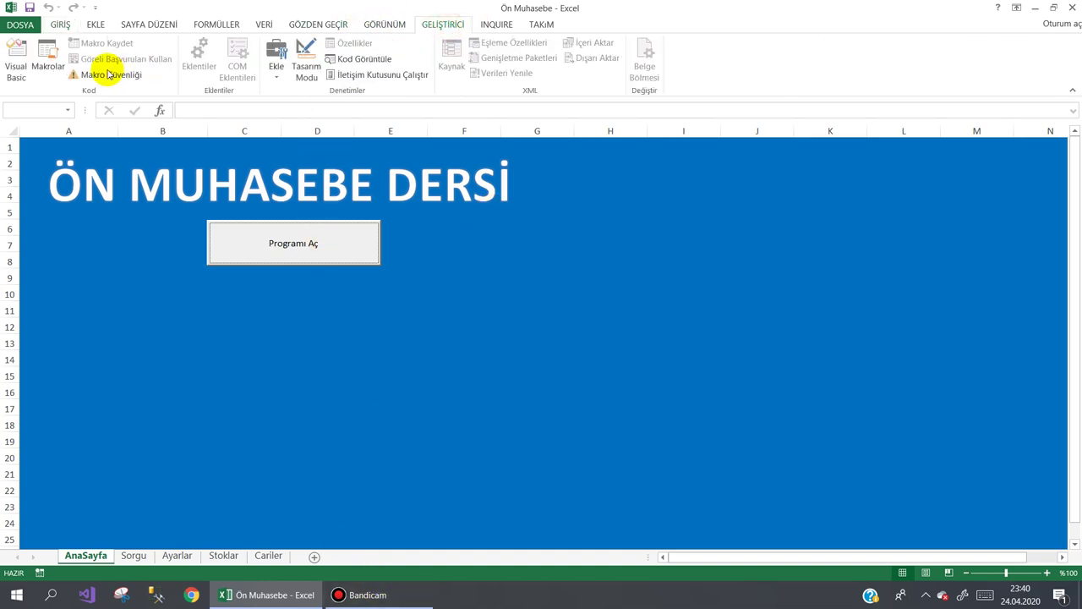
Step: In the VBA editor, open the frmFatura invoice form and view its customer lookup code
click(16, 59)
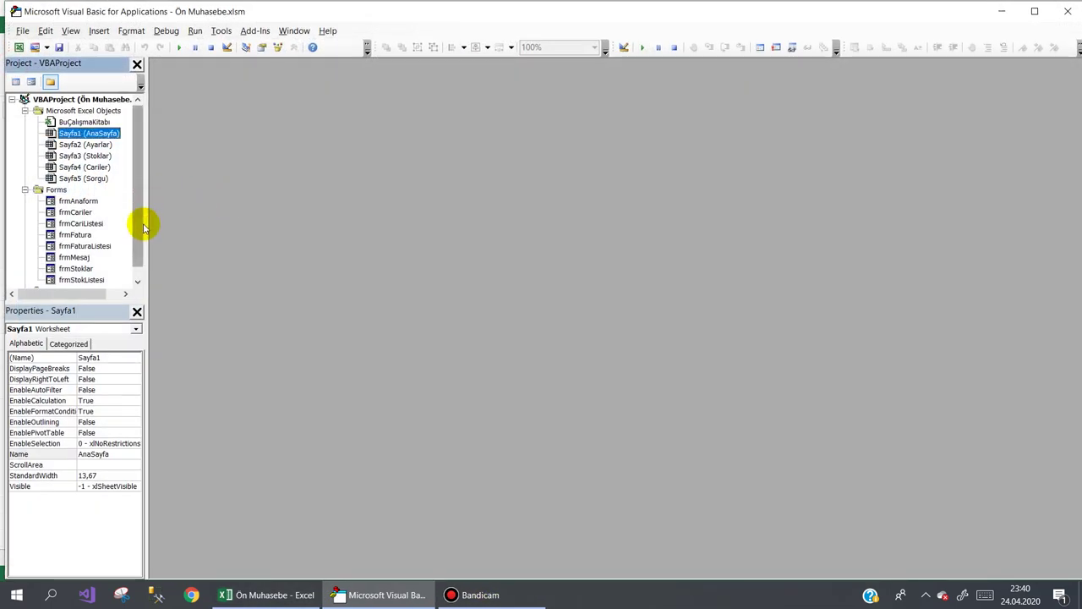
scroll(142, 211, down, 1)
click(85, 234)
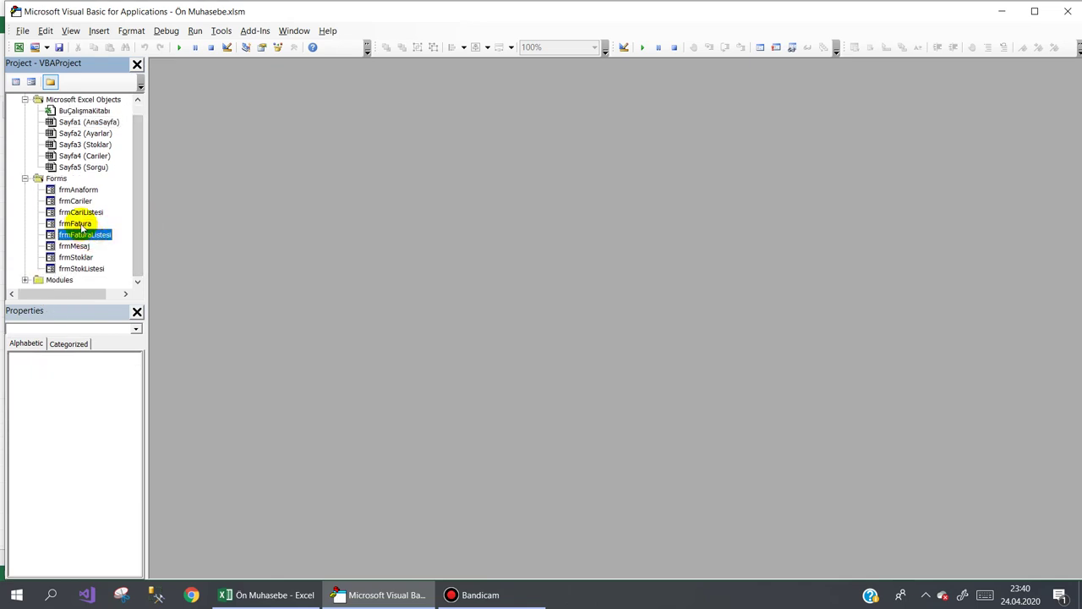
double_click(84, 234)
double_click(84, 224)
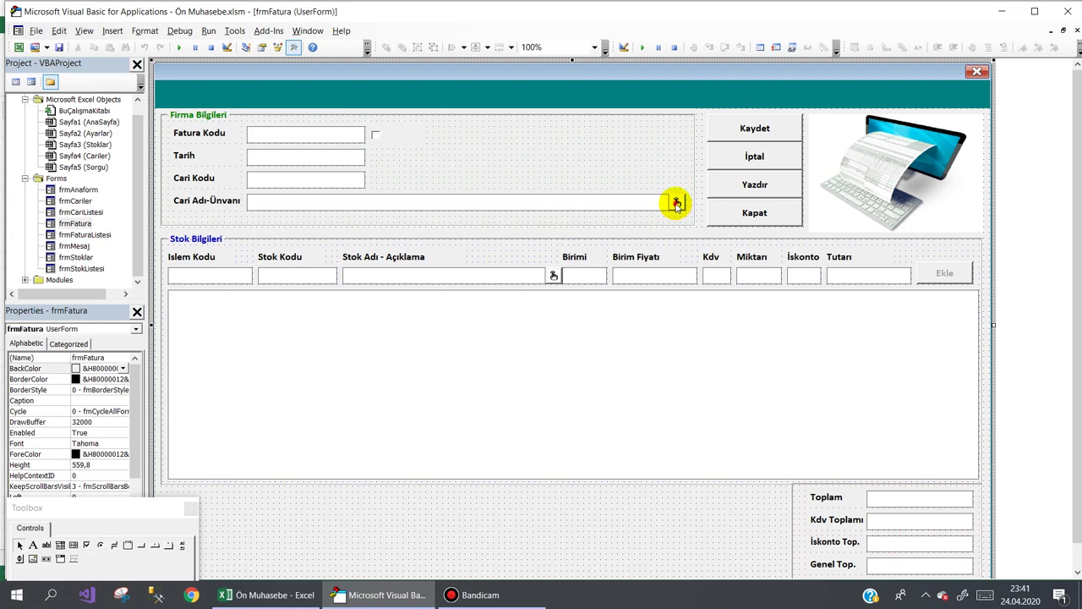
double_click(677, 204)
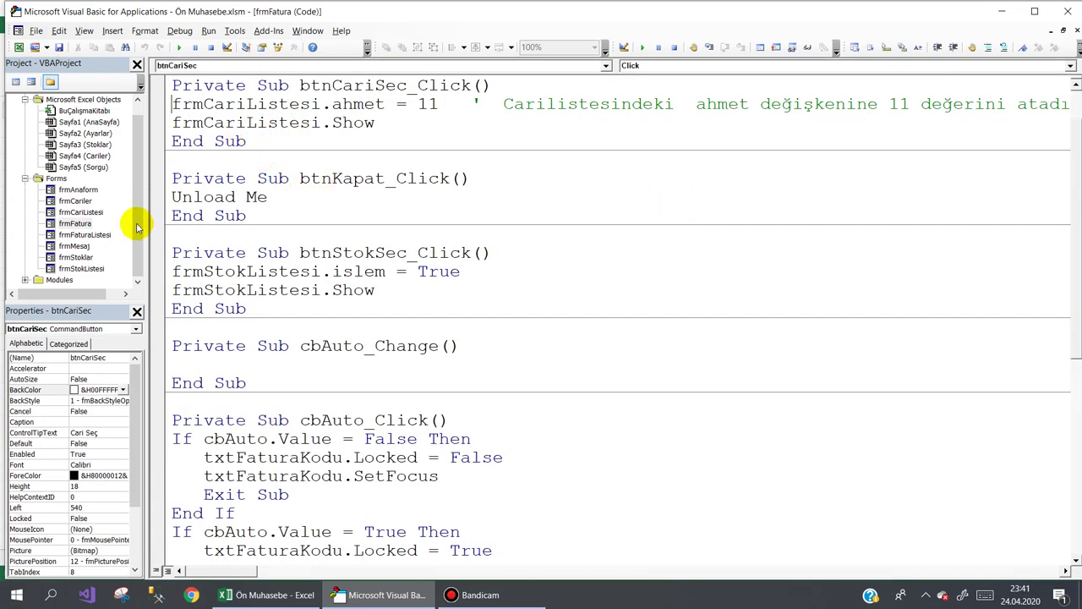
Step: Open frmCariListesi and review the lstCariler_DblClick code that fills Cari Kodu and Cari Adı
double_click(81, 212)
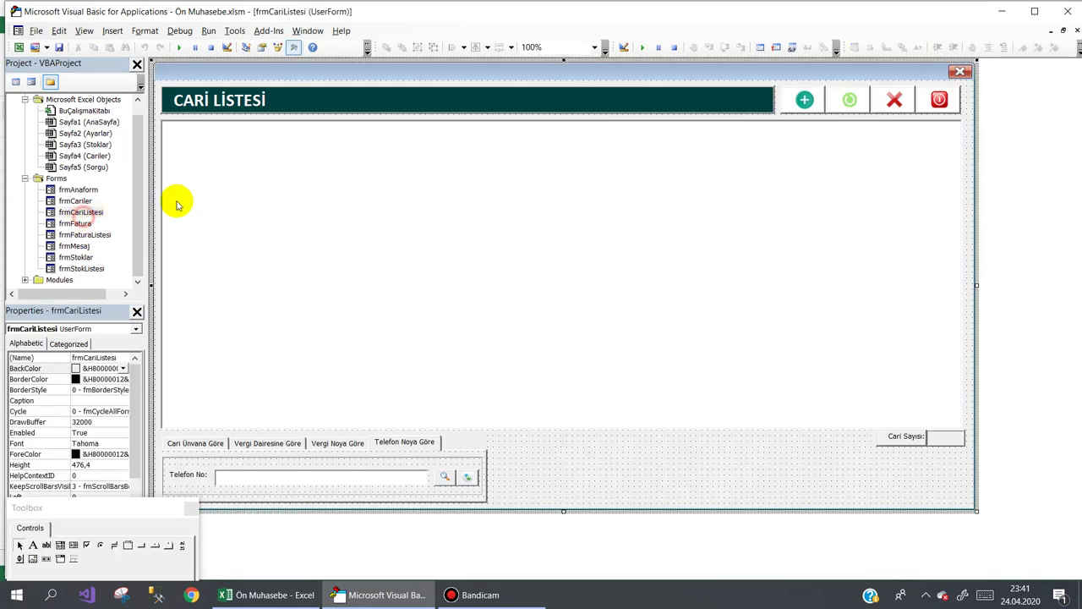
double_click(296, 169)
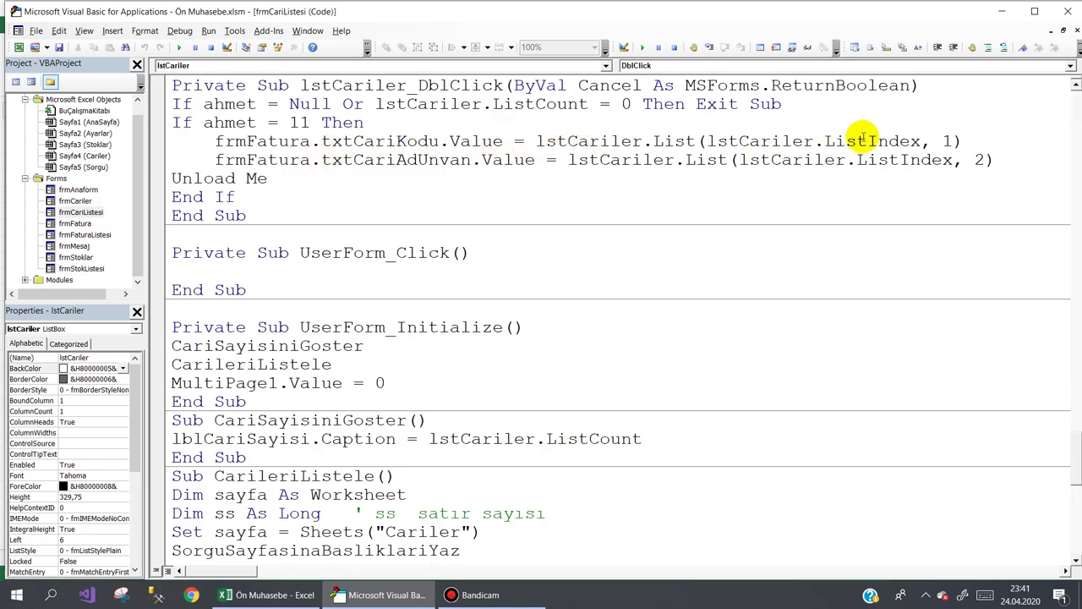
click(944, 139)
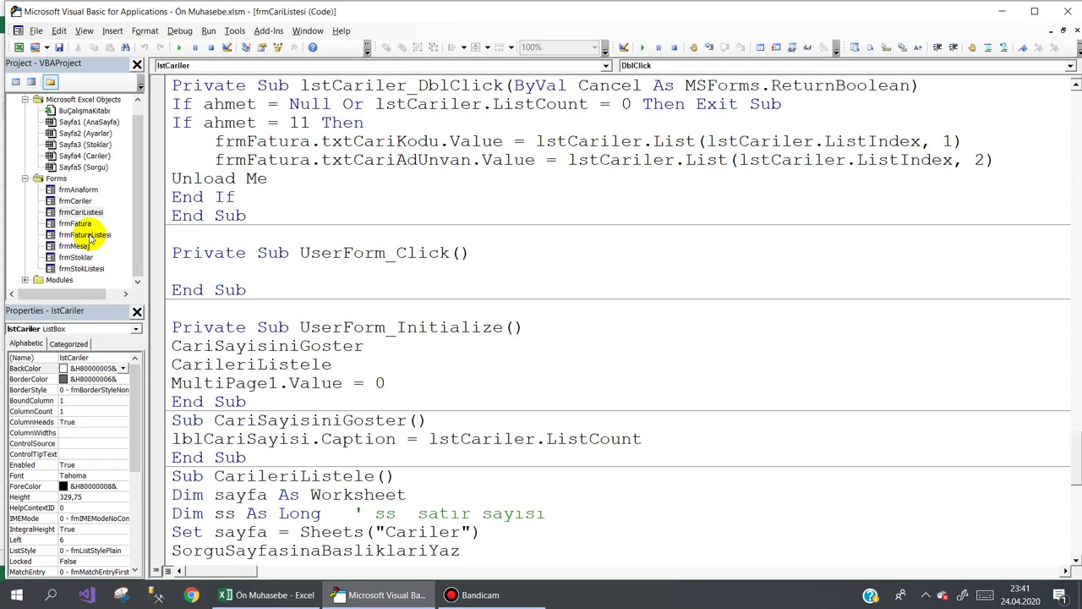
double_click(80, 212)
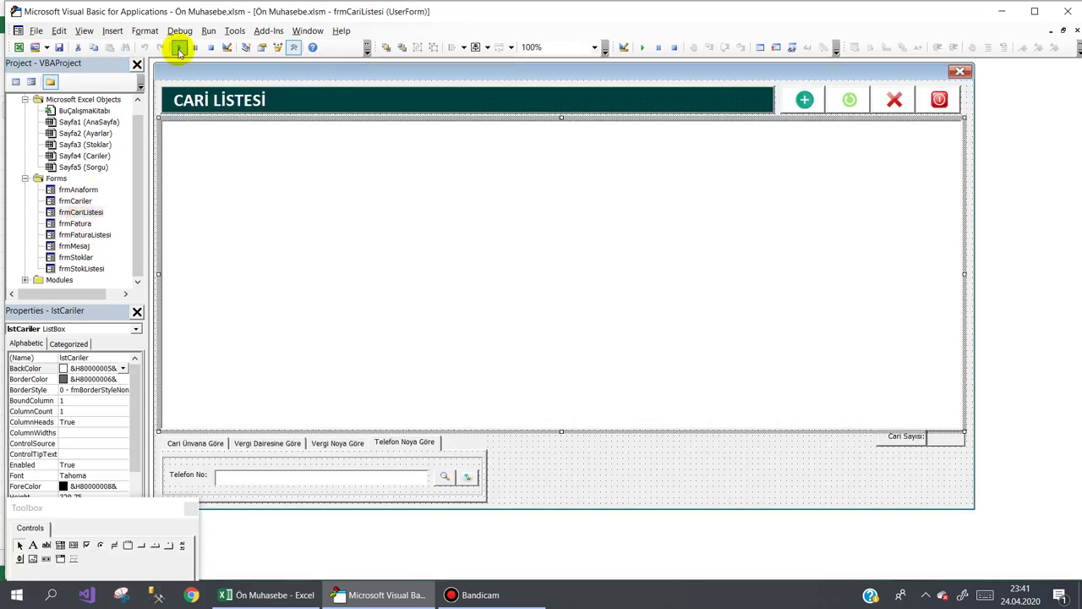
Step: Test-run the customer list form, then close it and return to its code
click(179, 47)
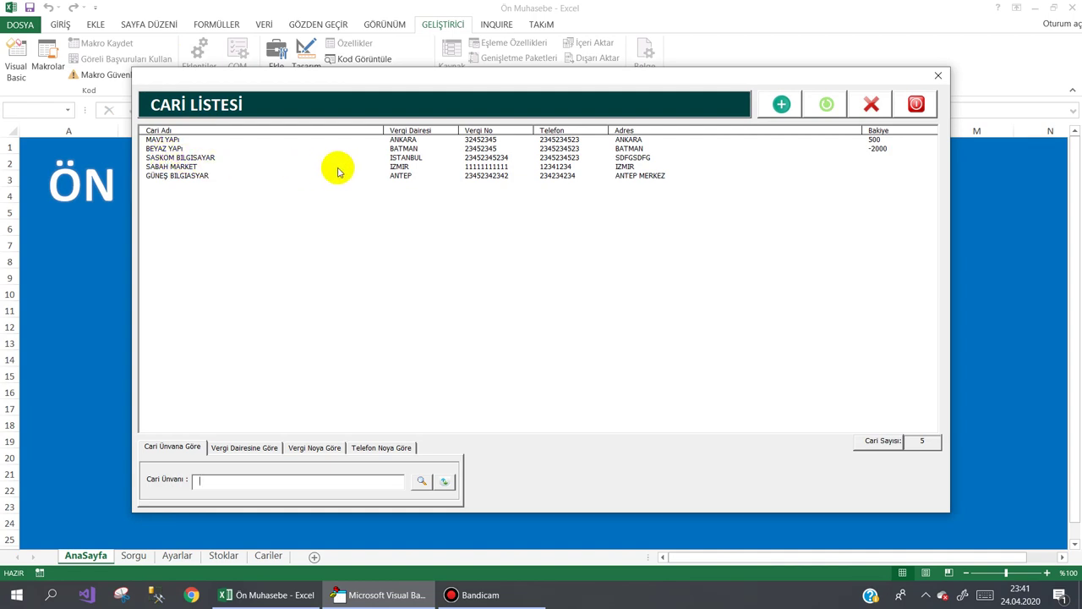
click(916, 104)
key(F7)
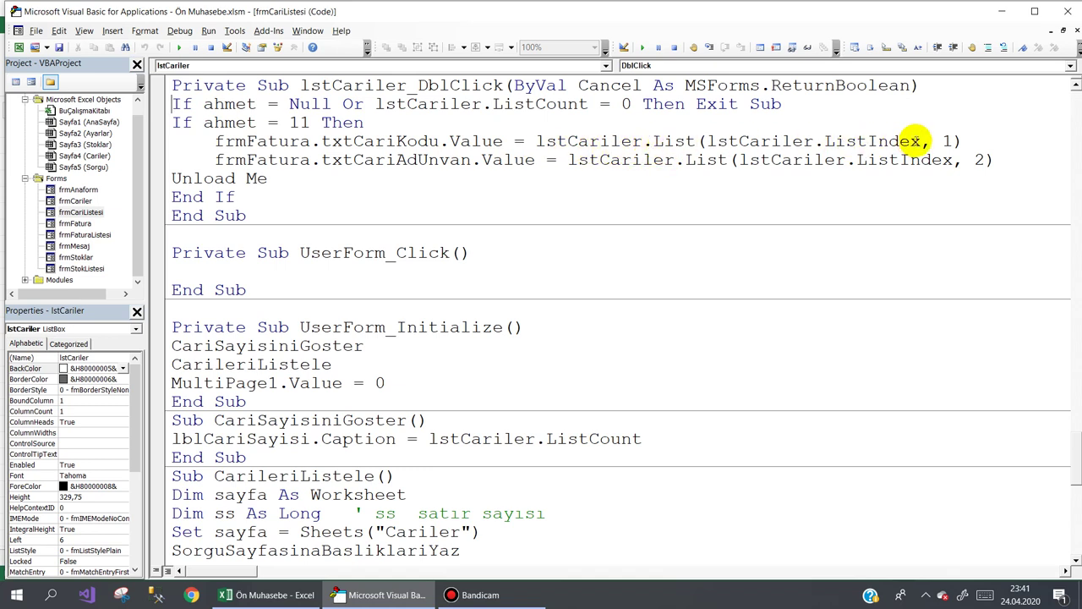
Step: Change the Cari Kodu column index from 1 to 0 and Cari Adı from 2 to 1
double_click(946, 141)
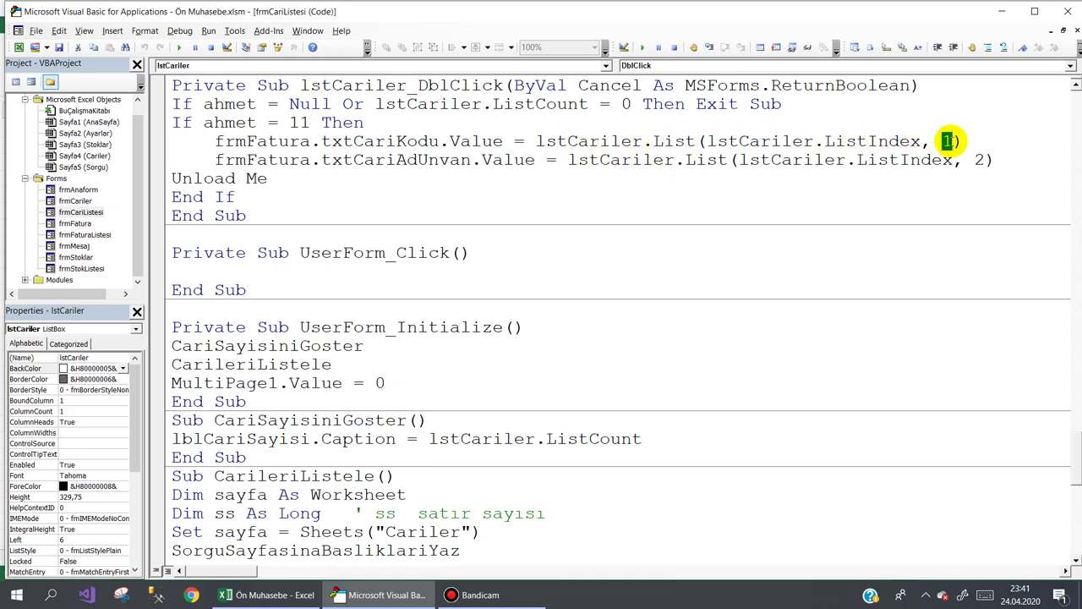
text(0)
double_click(979, 160)
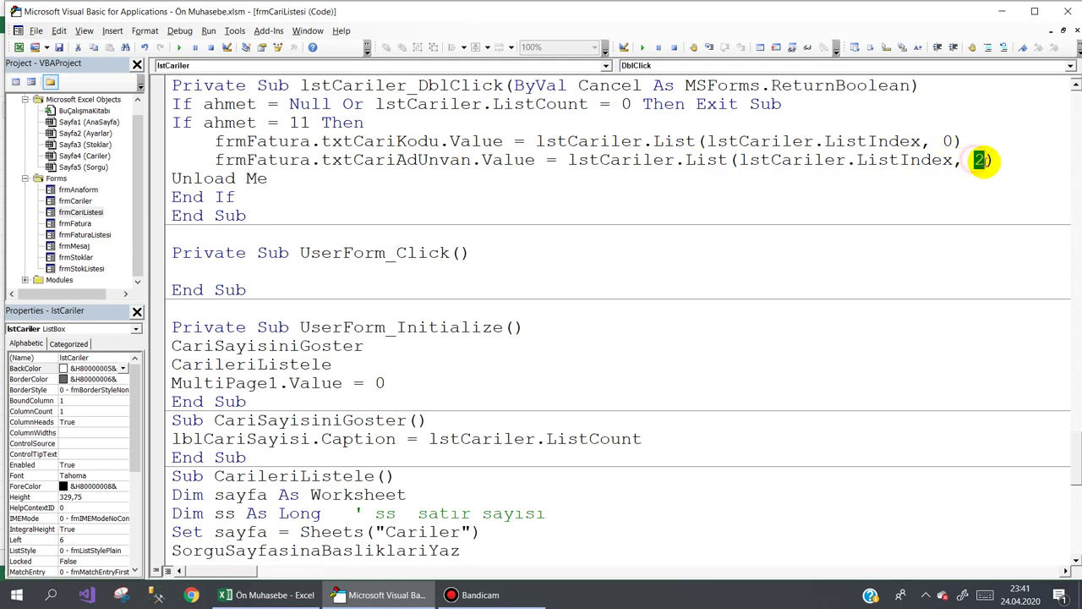
text(1)
click(551, 224)
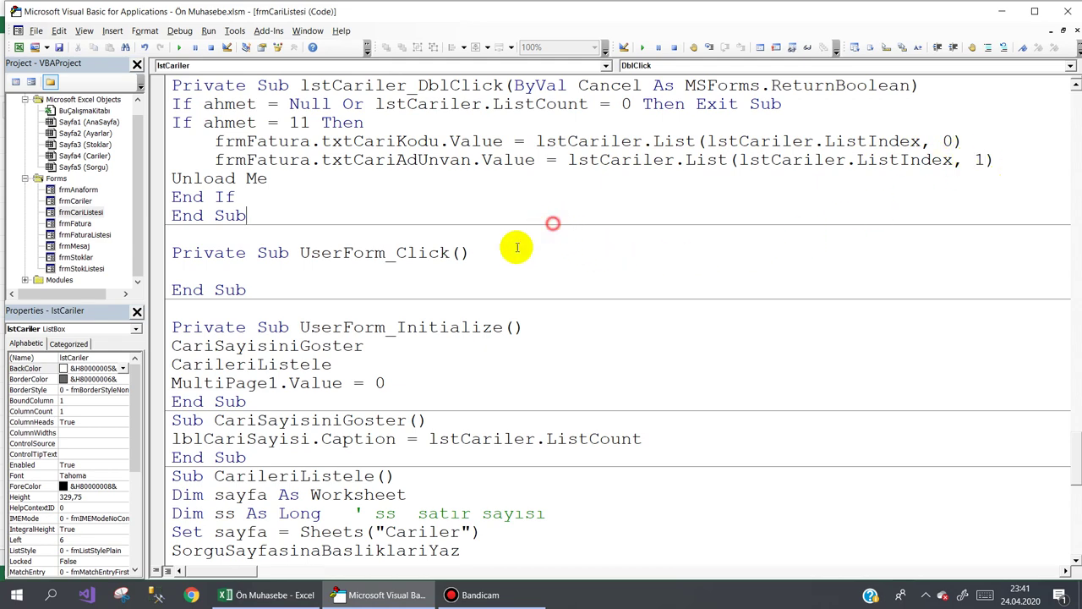
click(271, 591)
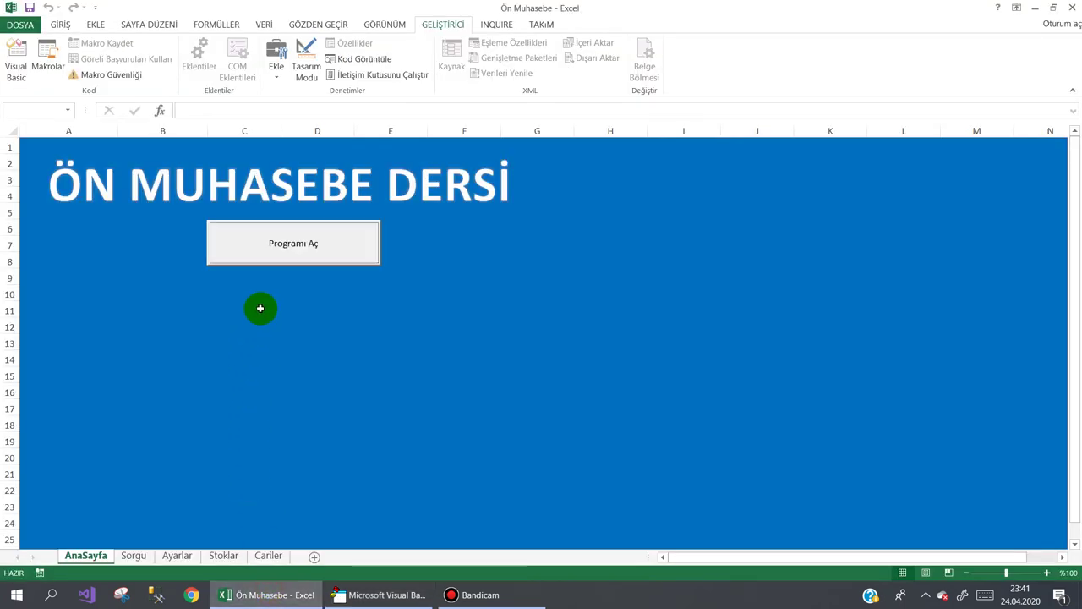
click(273, 251)
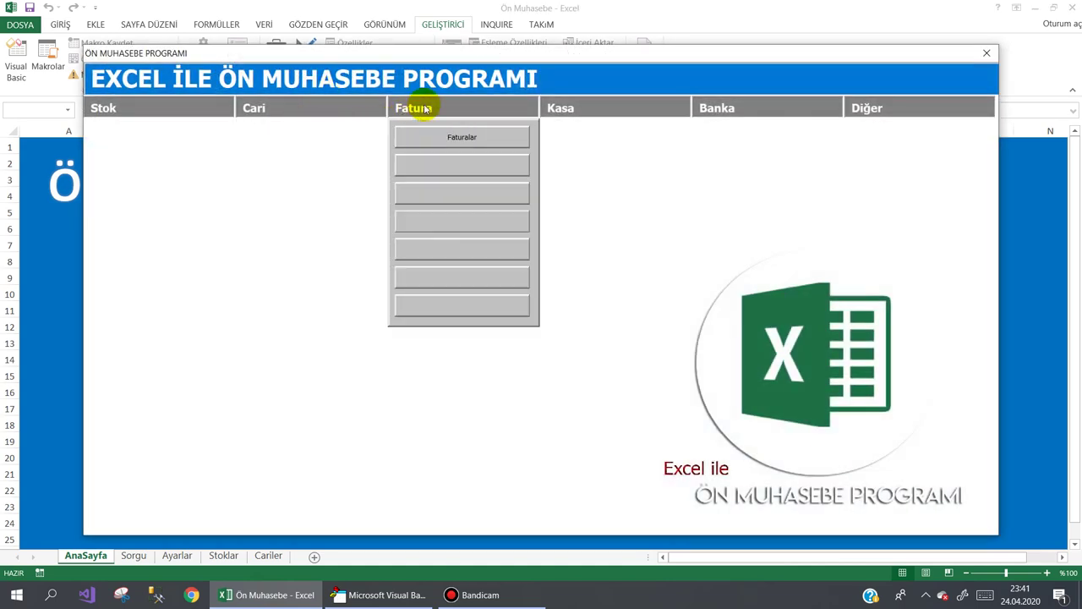
click(432, 138)
click(681, 456)
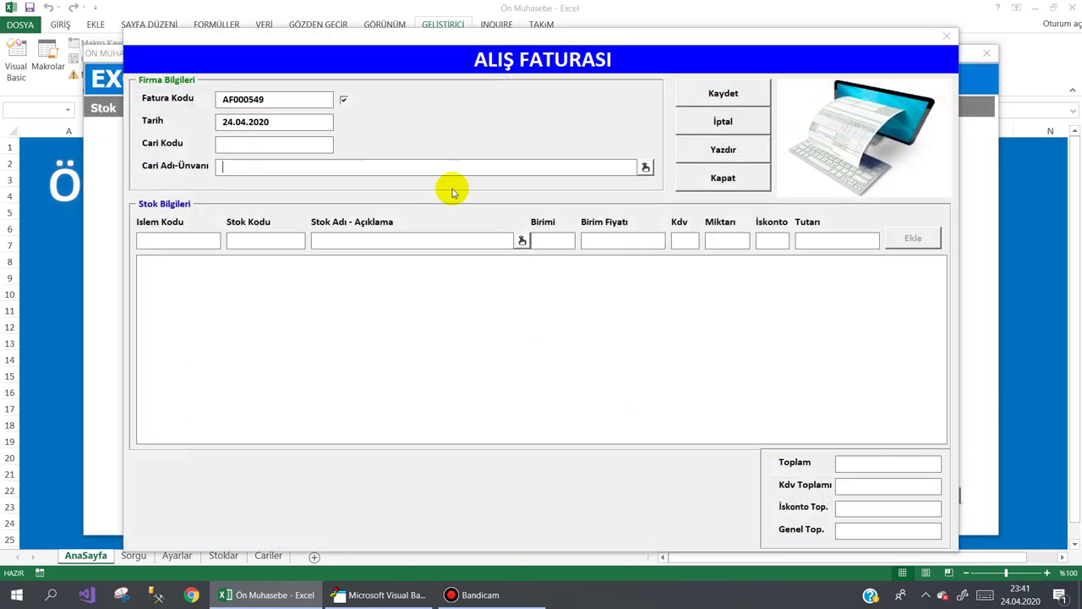
click(646, 166)
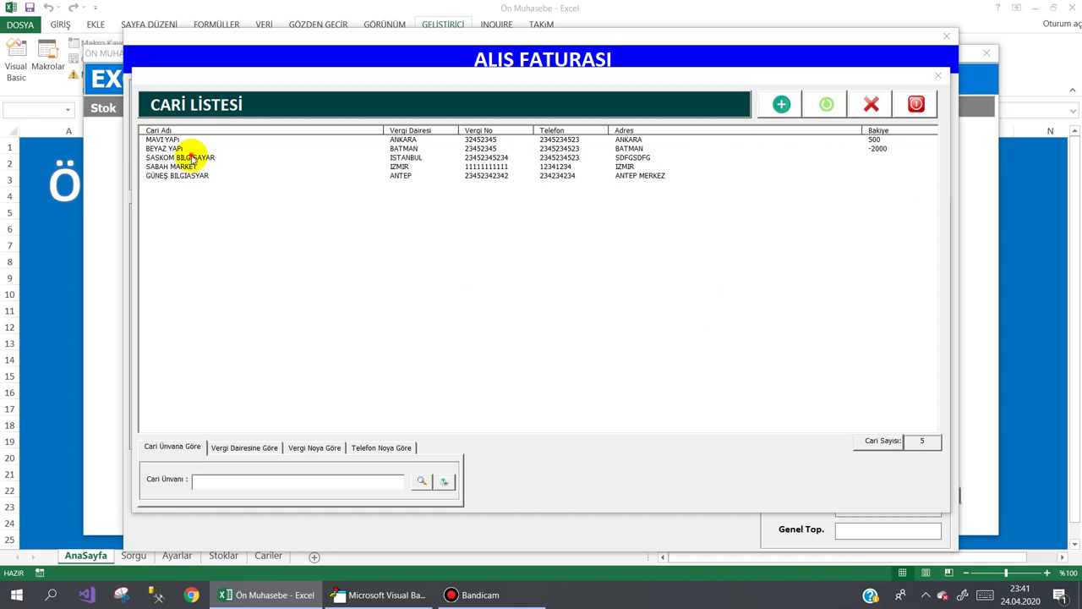
double_click(201, 154)
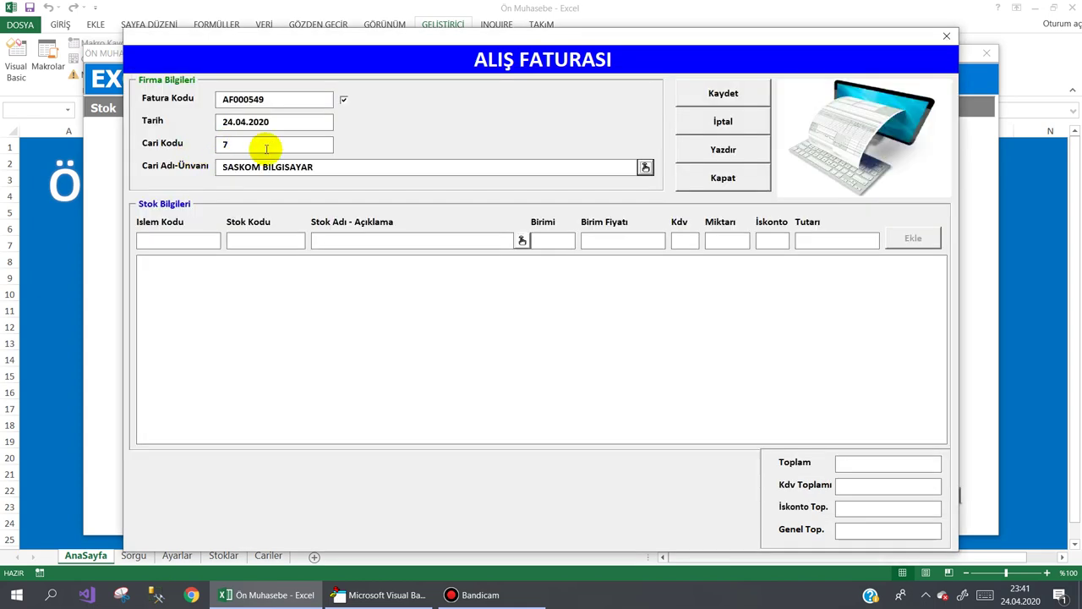
click(338, 167)
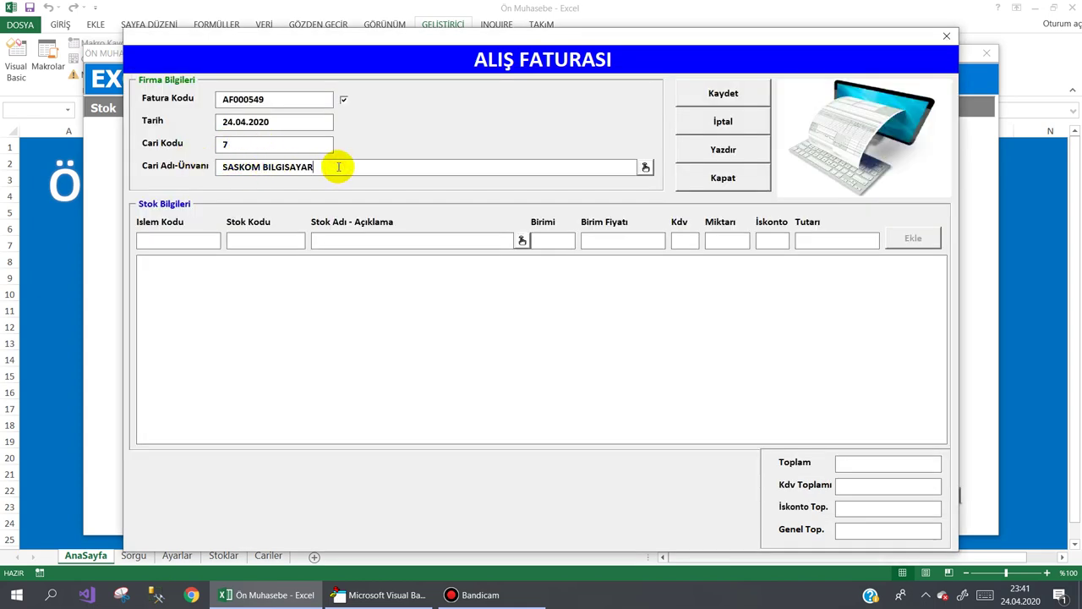
click(279, 142)
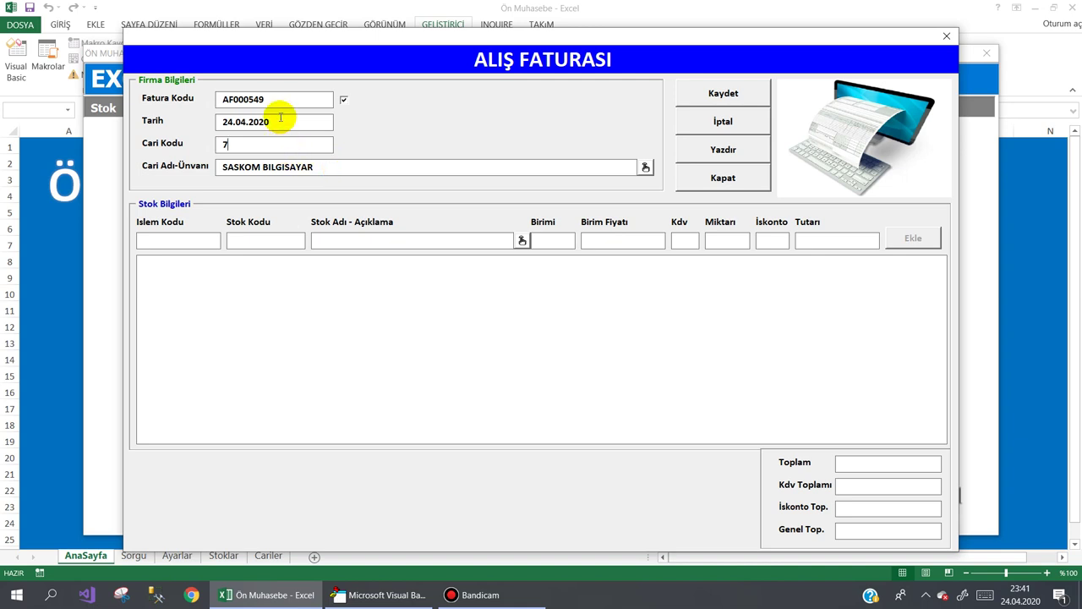
click(344, 99)
double_click(297, 98)
text(rty)
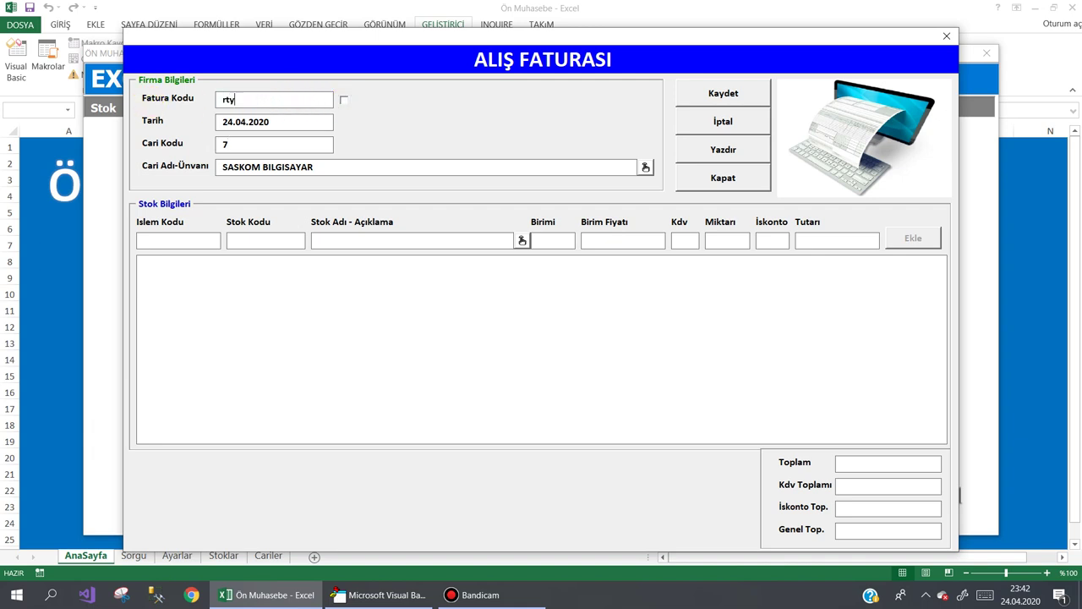
text(urt)
click(343, 101)
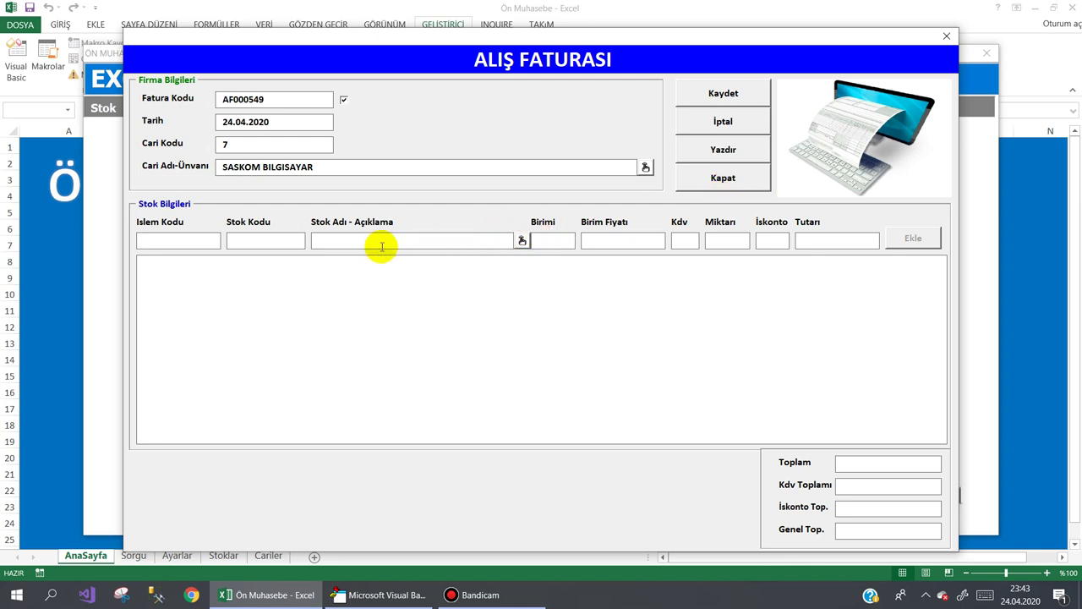
Step: Pick FIRIN from the stock list, loading code 13, unit Adet, price 800 and VAT 18
click(521, 240)
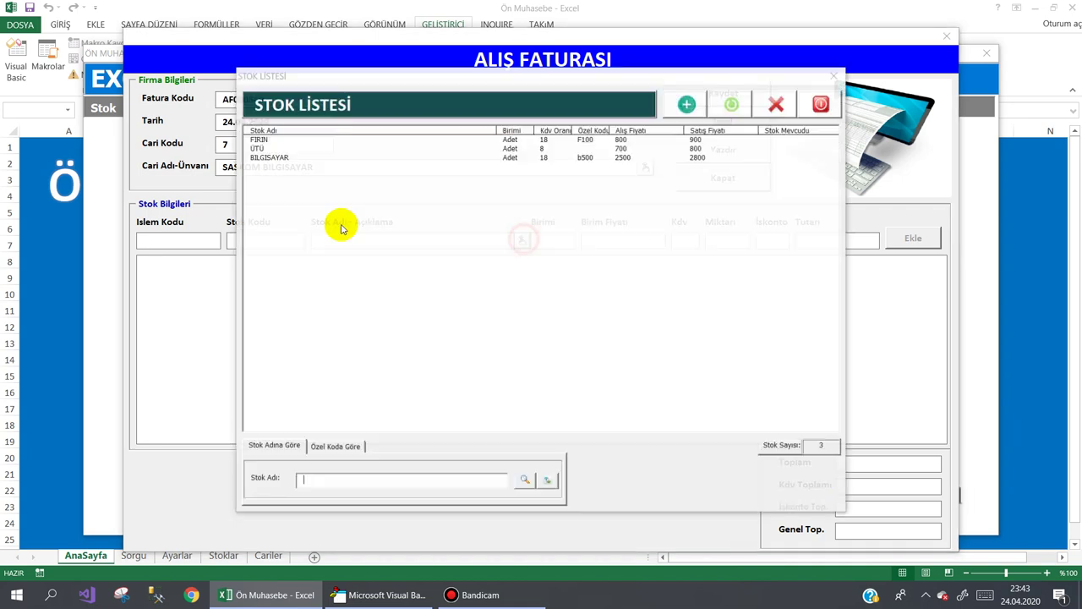
double_click(287, 141)
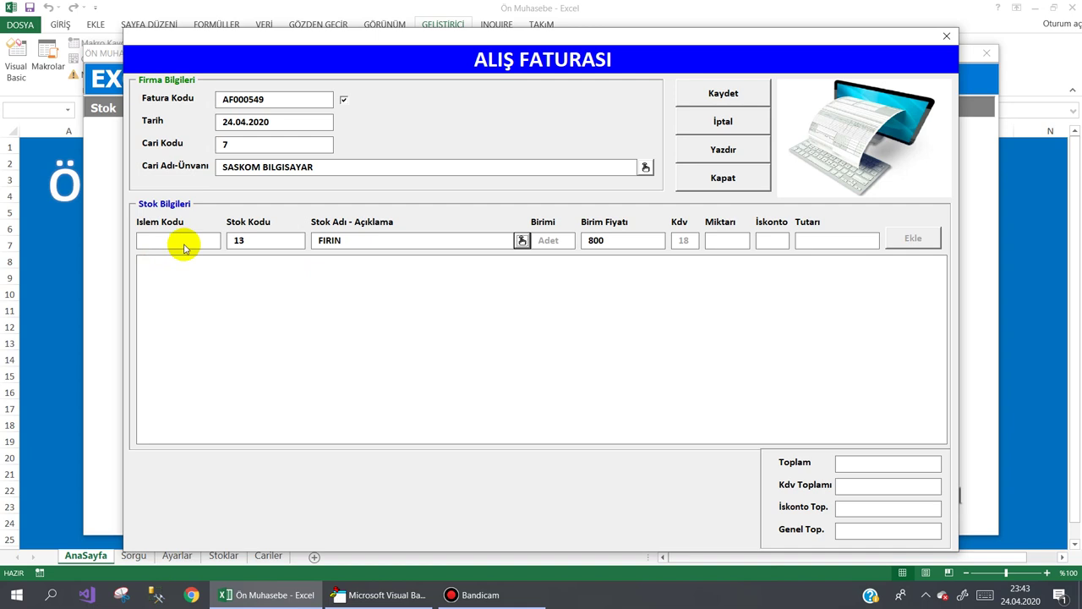
click(464, 598)
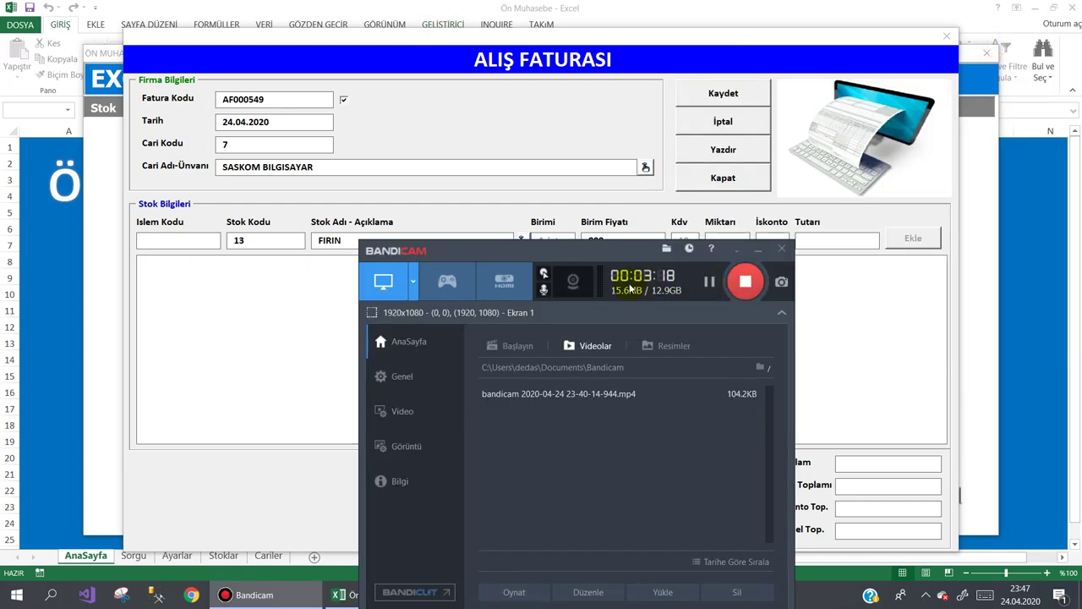
Step: Close the invoice, invoice list and main program forms, then select A5 on the Ayarlar sheet
click(757, 249)
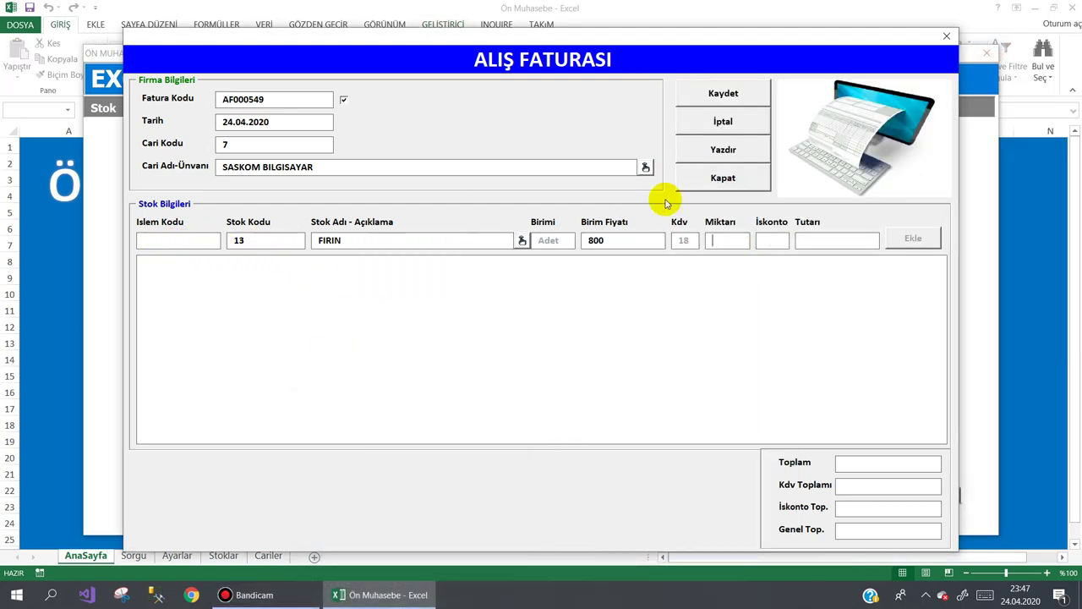
click(701, 179)
click(842, 454)
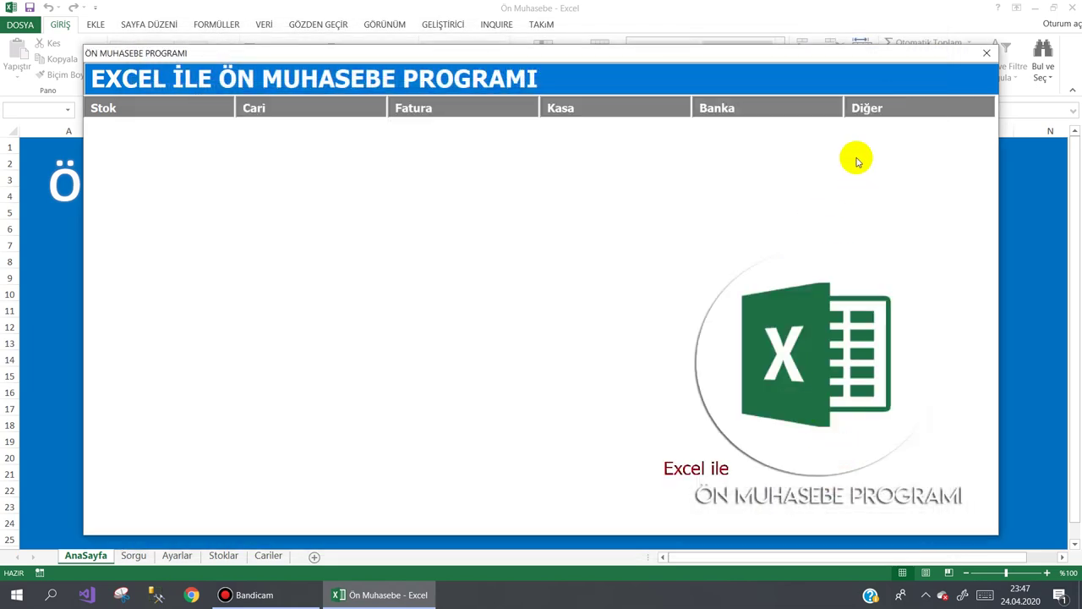
click(881, 105)
click(918, 300)
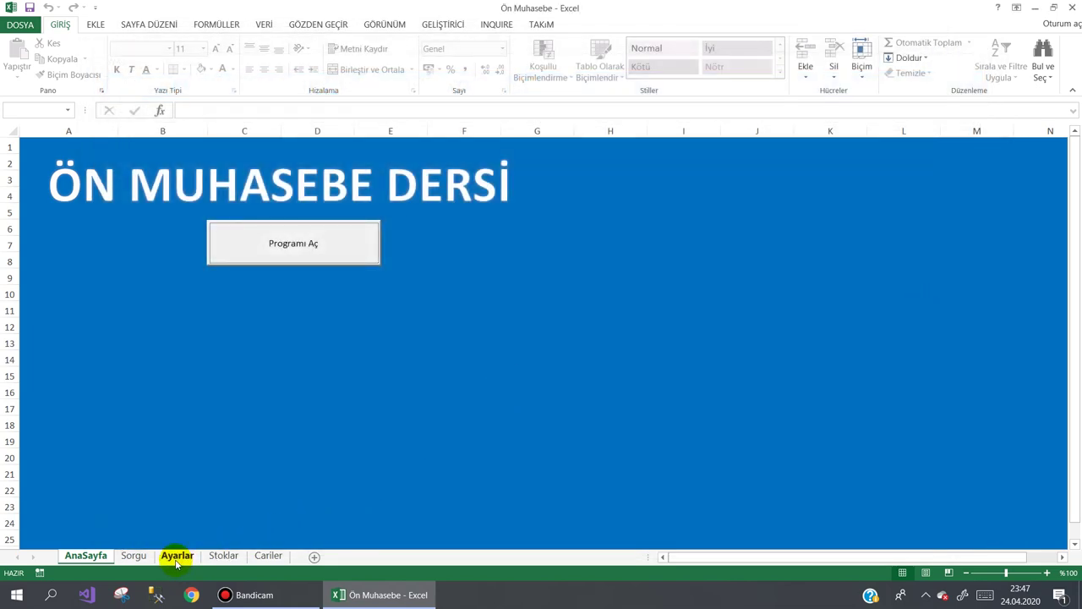
click(176, 555)
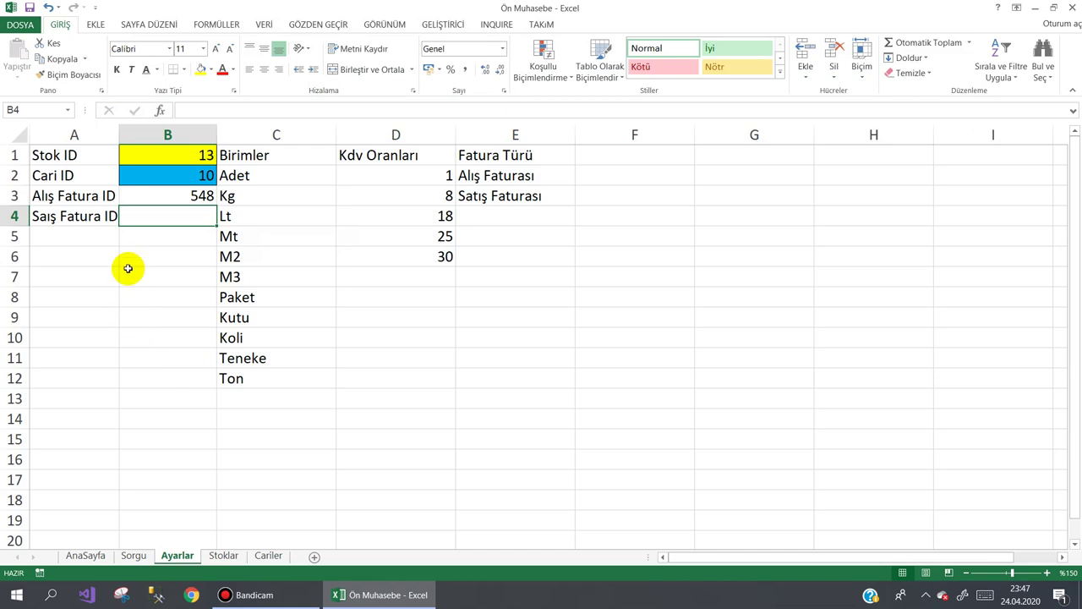
click(51, 242)
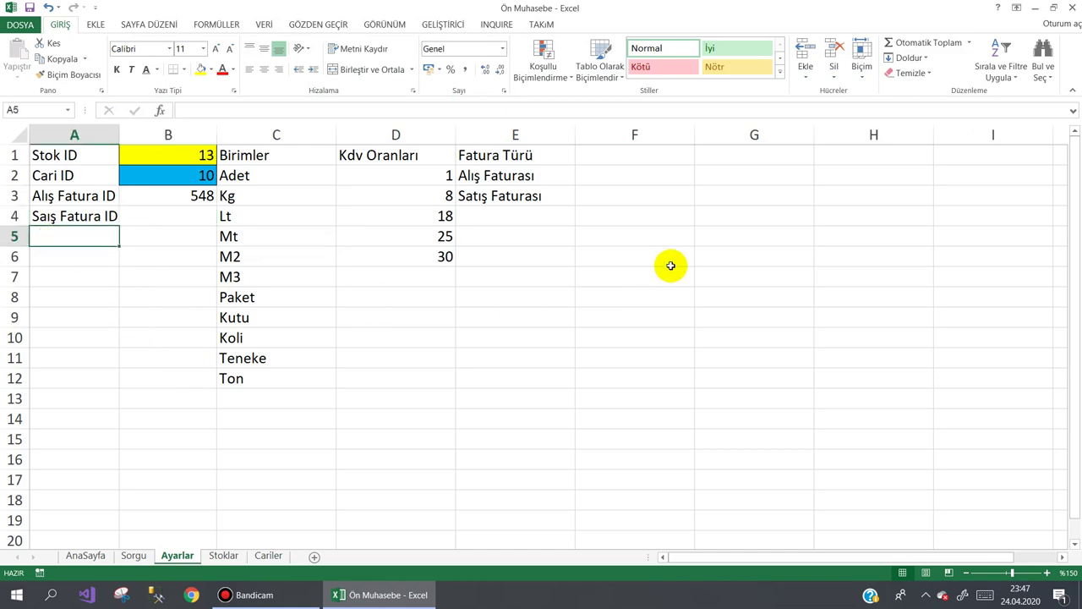
Step: Fix the A4 label from Saış to 'Satış Fatura ID'
key(Up)
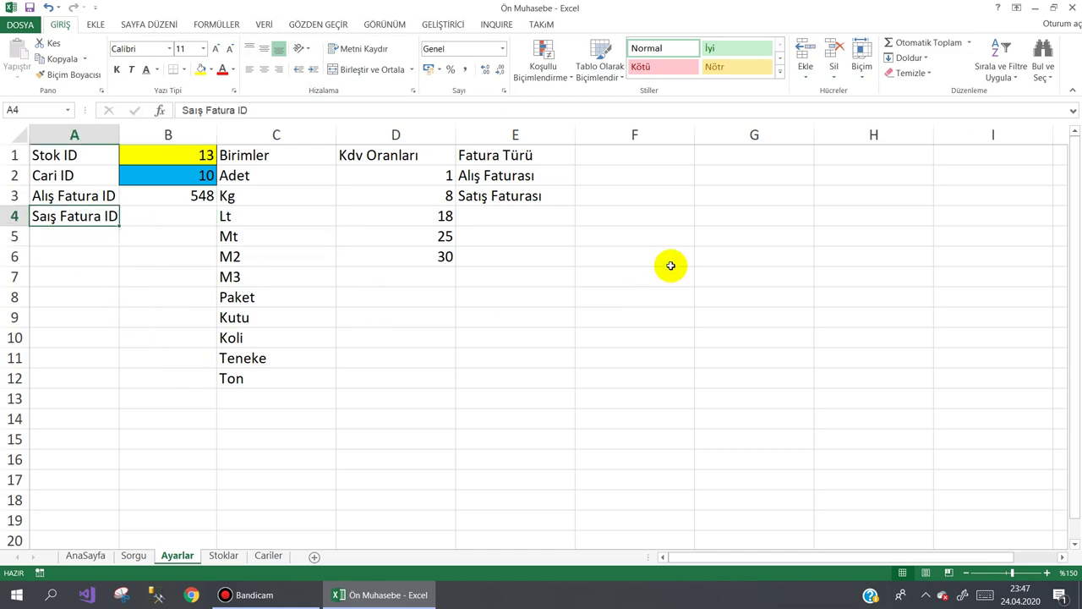
key(F2)
key(Left)
key(Left)
key(Left)
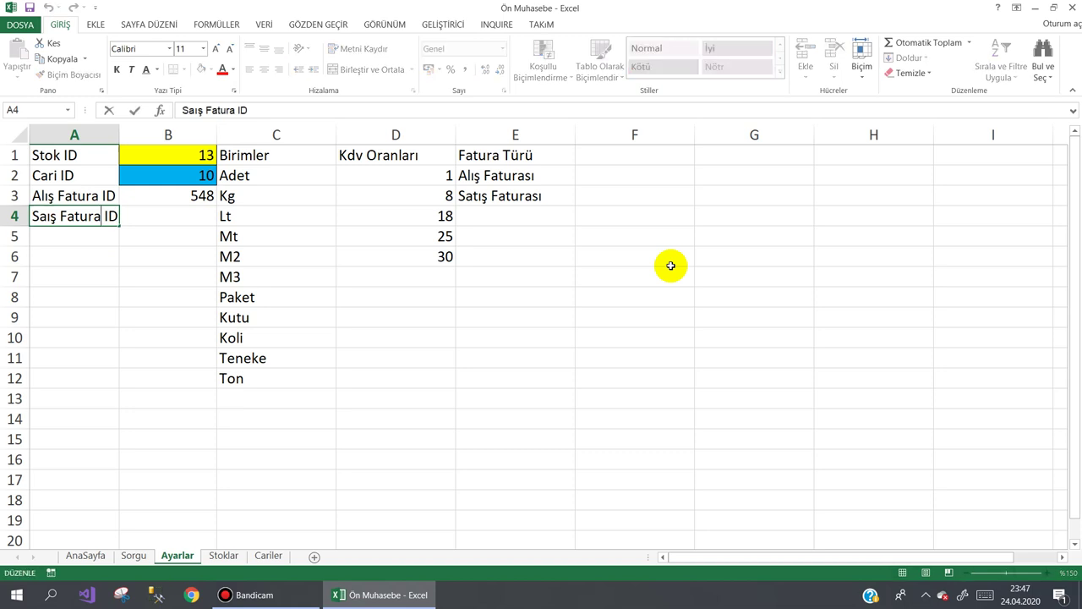
key(Left)
key(Left)
key(Left)
key(Left)
key(Left)
key(Left)
key(Left)
key(Left)
text(t)
key(Return)
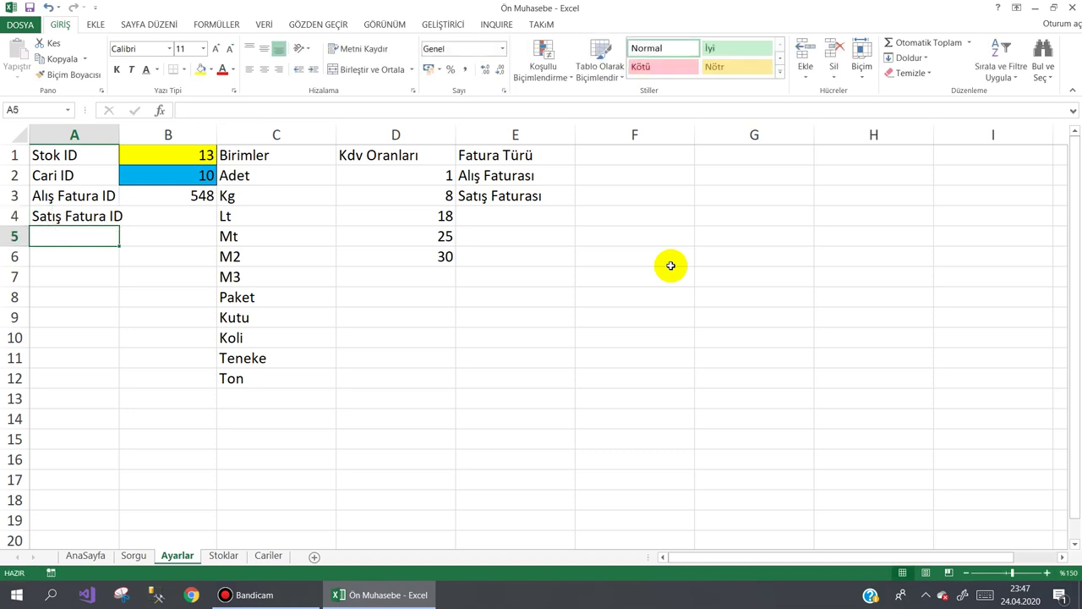
Step: Enter 'Alış Faturası Stok İşlem Kodu' in A5 and widen column A to fit it
text(Alı)
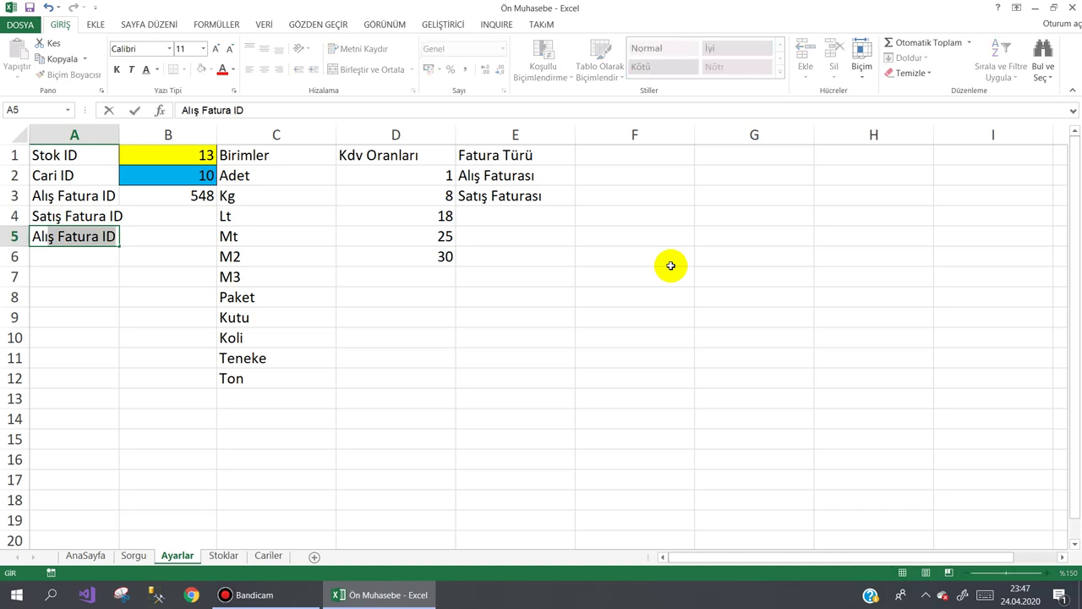
text(ş )
text(Fatu)
text(.)
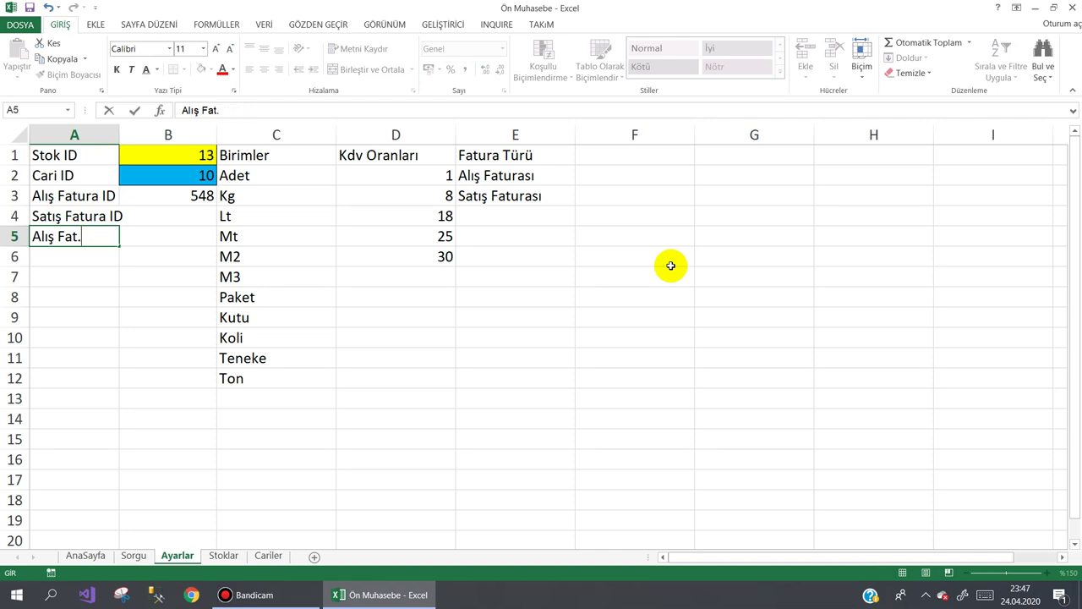
text(ura)
text(sı)
text( İş)
key(BackSpace)
key(BackSpace)
text(Stok )
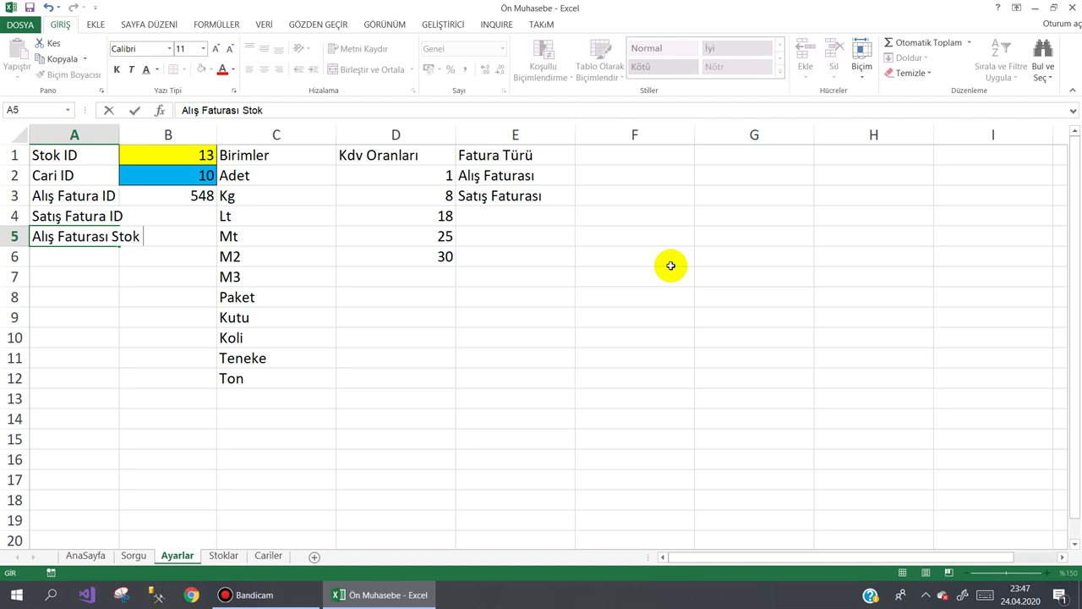
text(Sır)
text(a)
key(BackSpace)
key(BackSpace)
key(BackSpace)
key(BackSpace)
text(İşlem K)
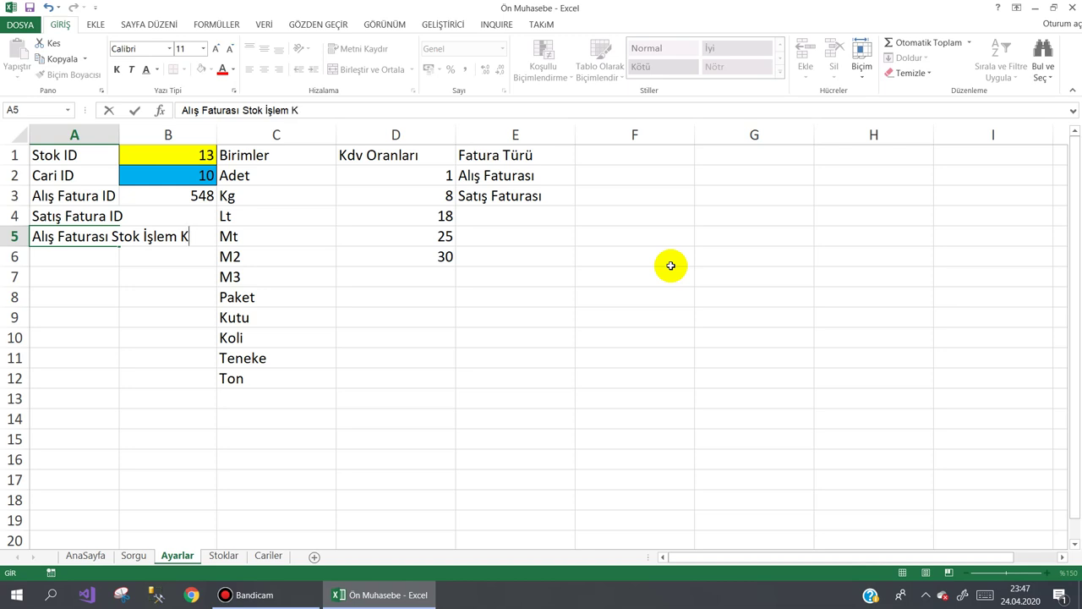
text(odu)
key(Return)
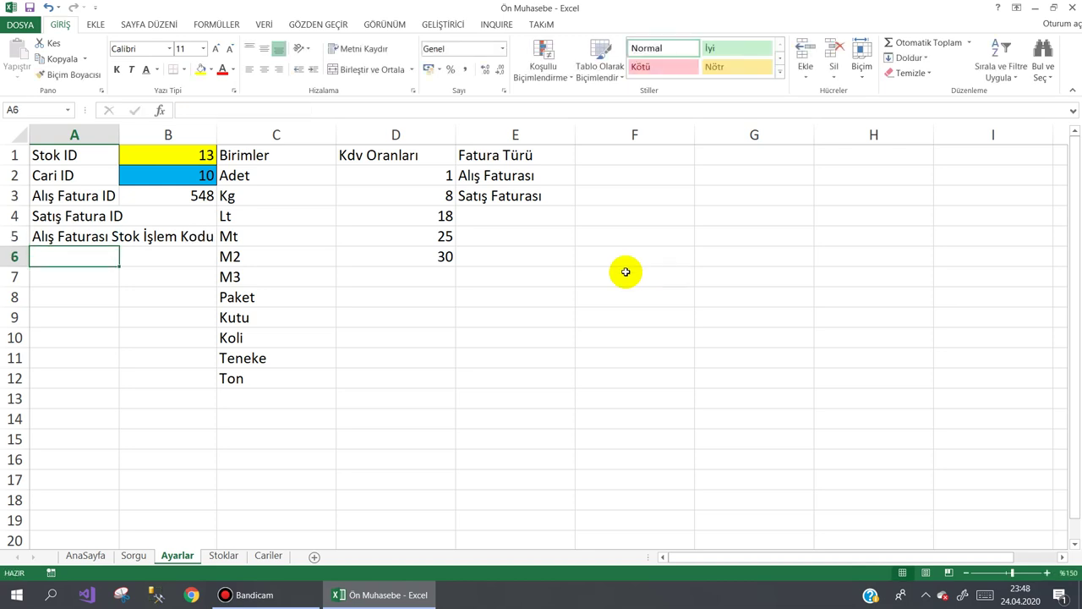
drag(121, 136, 250, 136)
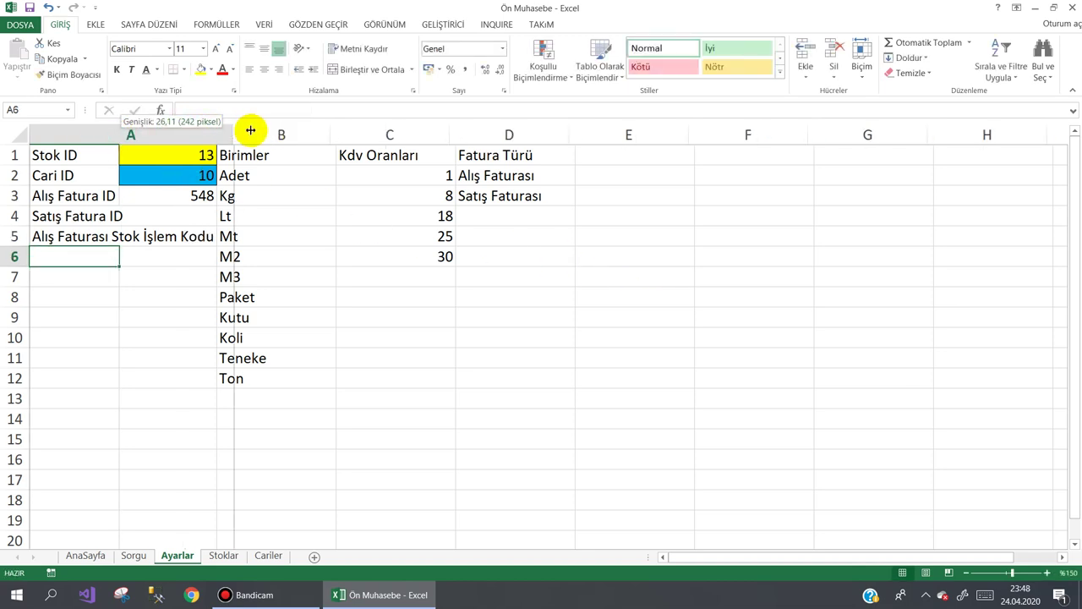
Step: Copy the A5 label into A6 and change Alış to Satış: 'Satış Faturası Stok İşlem Kodu'
click(210, 236)
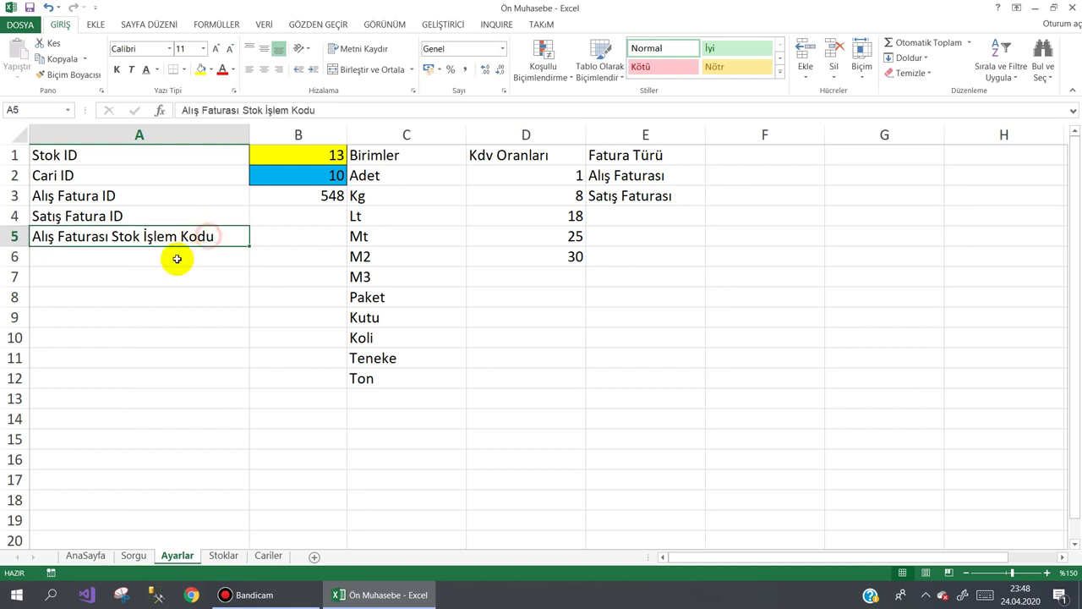
key(ctrl+c)
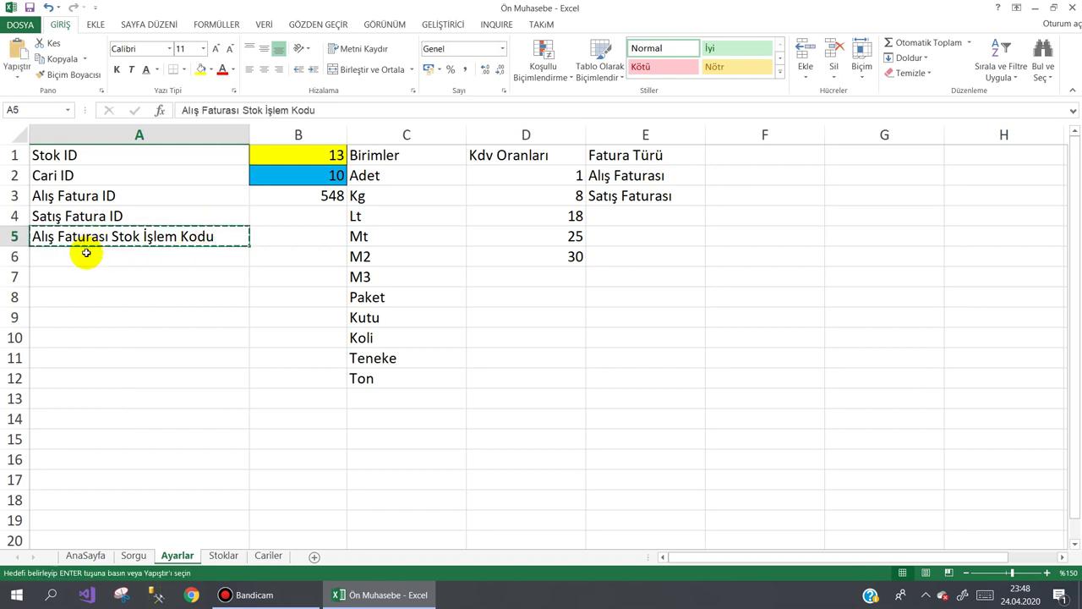
click(86, 254)
key(ctrl+v)
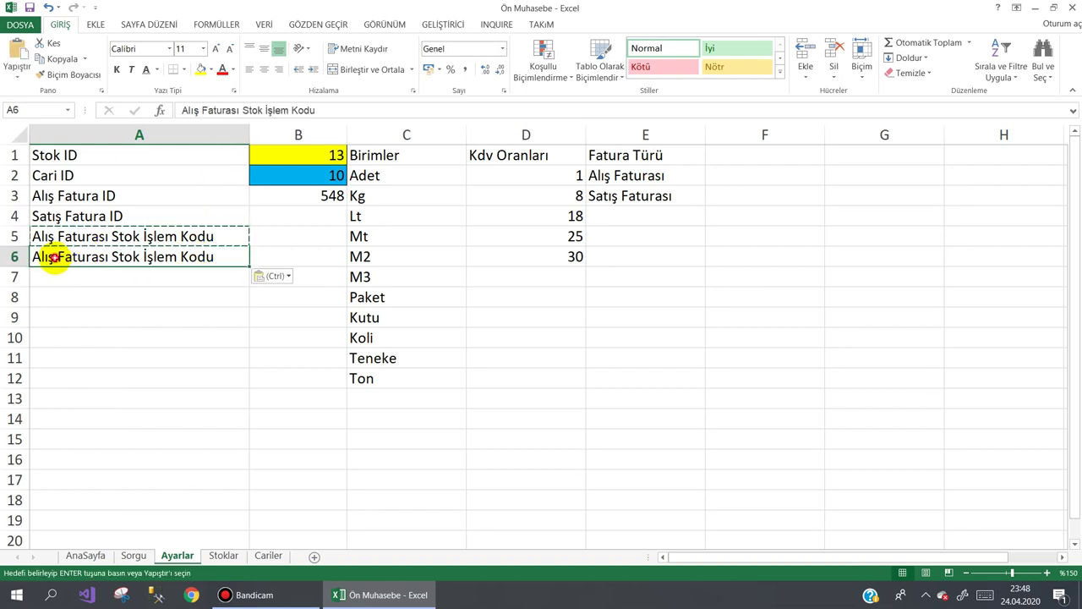
double_click(54, 259)
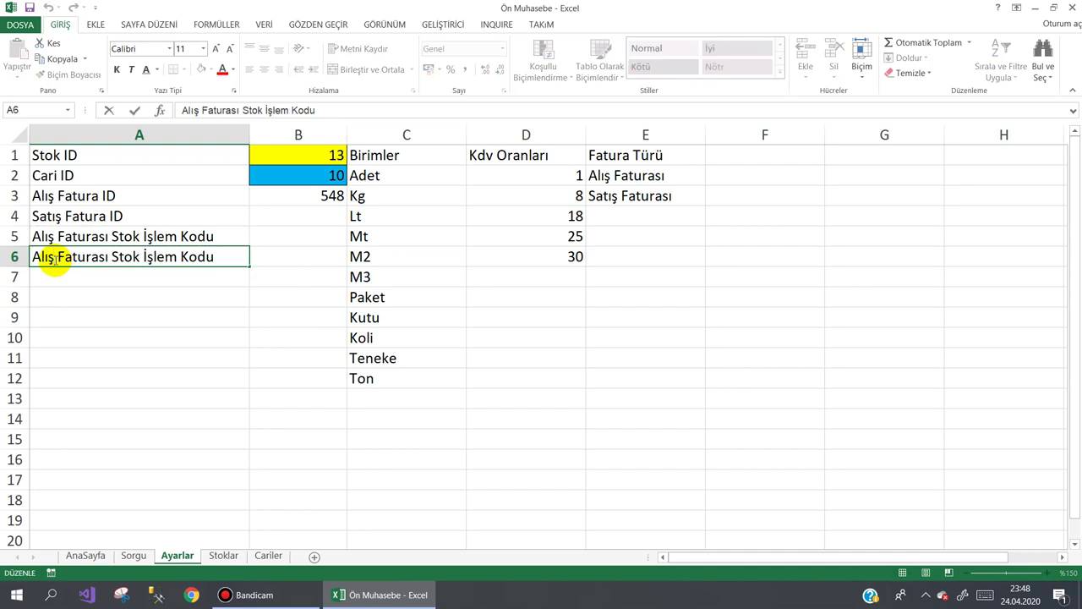
drag(54, 259, 8, 260)
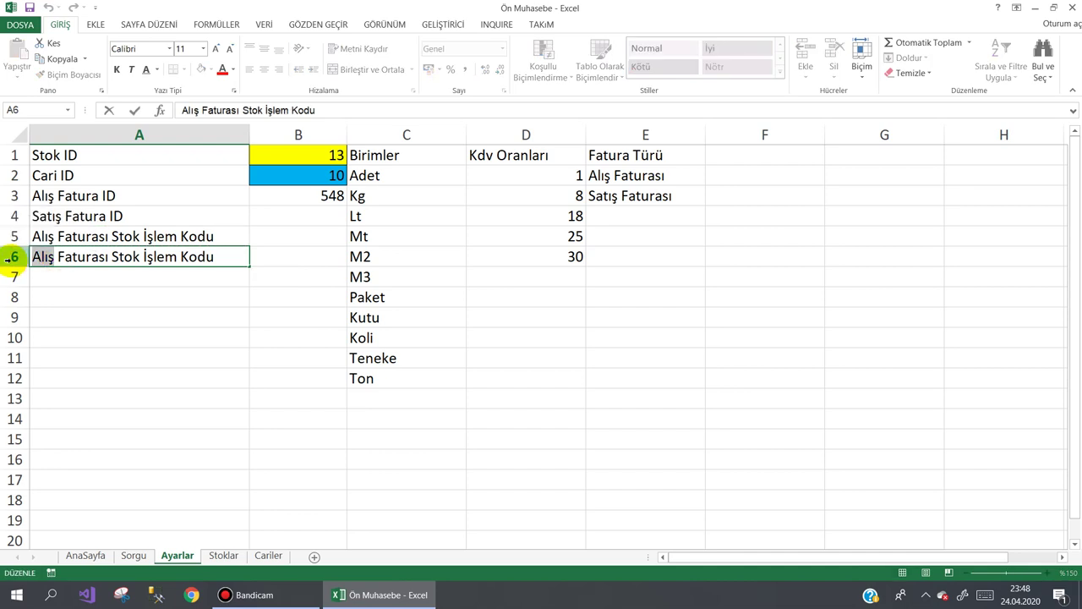
text(SAtış)
key(BackSpace)
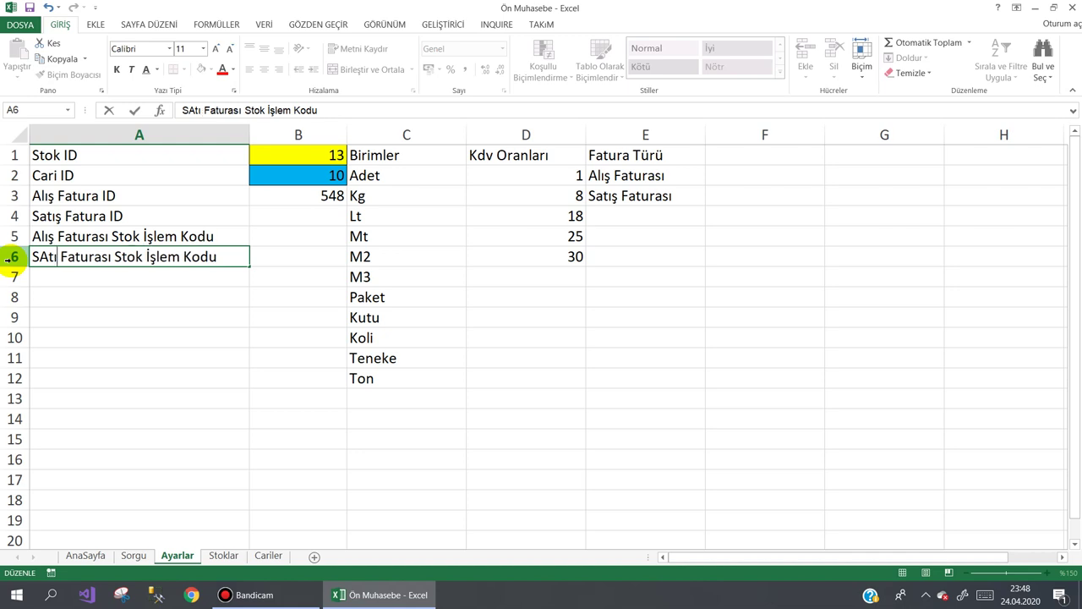
key(BackSpace)
key(BackSpace)
key(BackSpace)
text(atış)
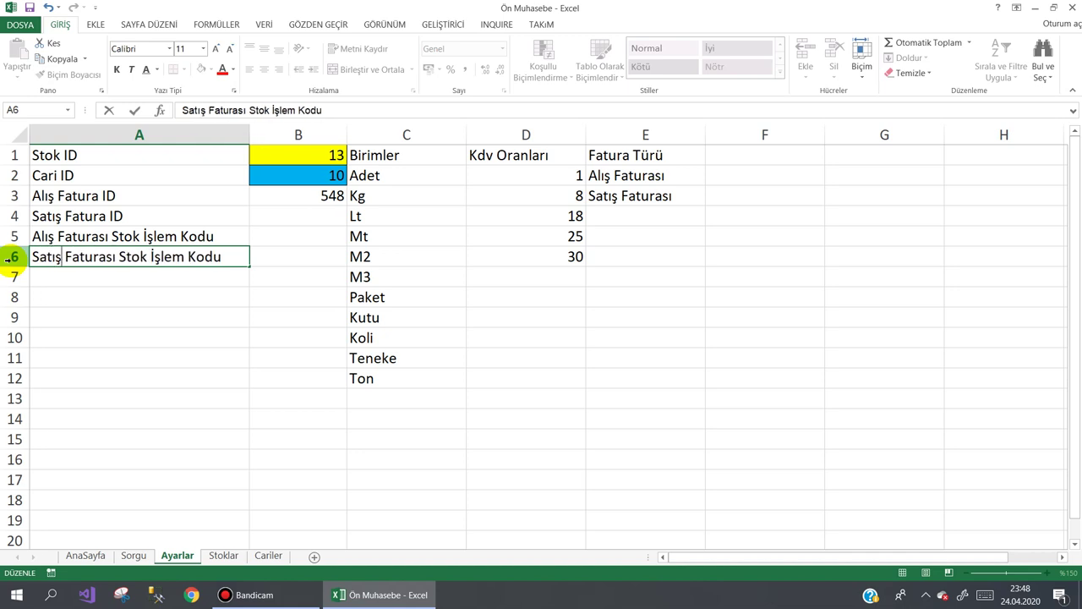
key(Return)
Step: Move to cell B5 beside the Alış Faturası Stok İşlem Kodu label
key(Up)
key(Up)
key(Right)
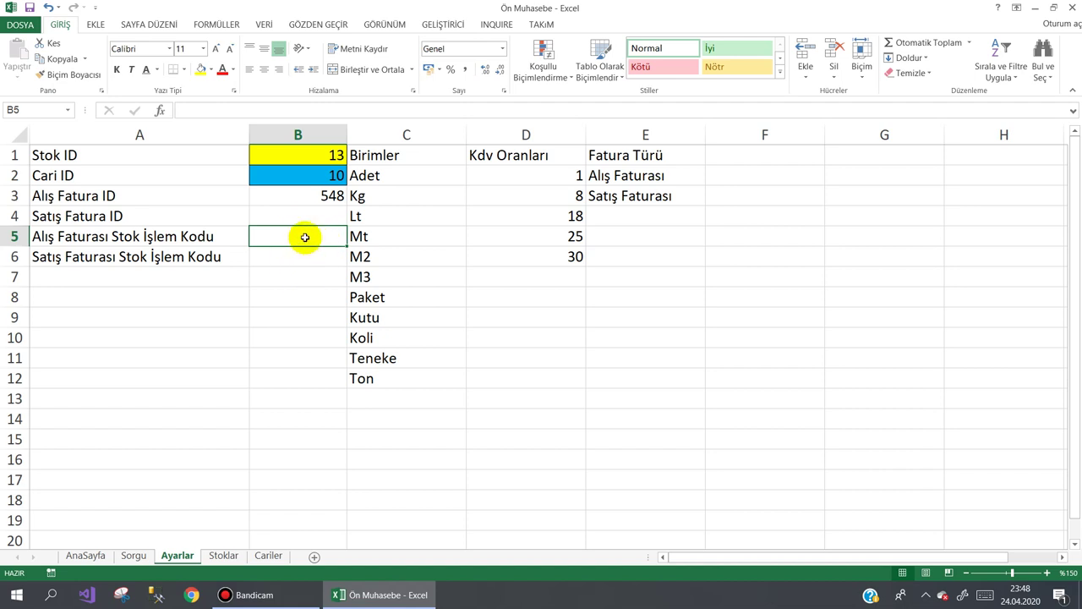
click(304, 237)
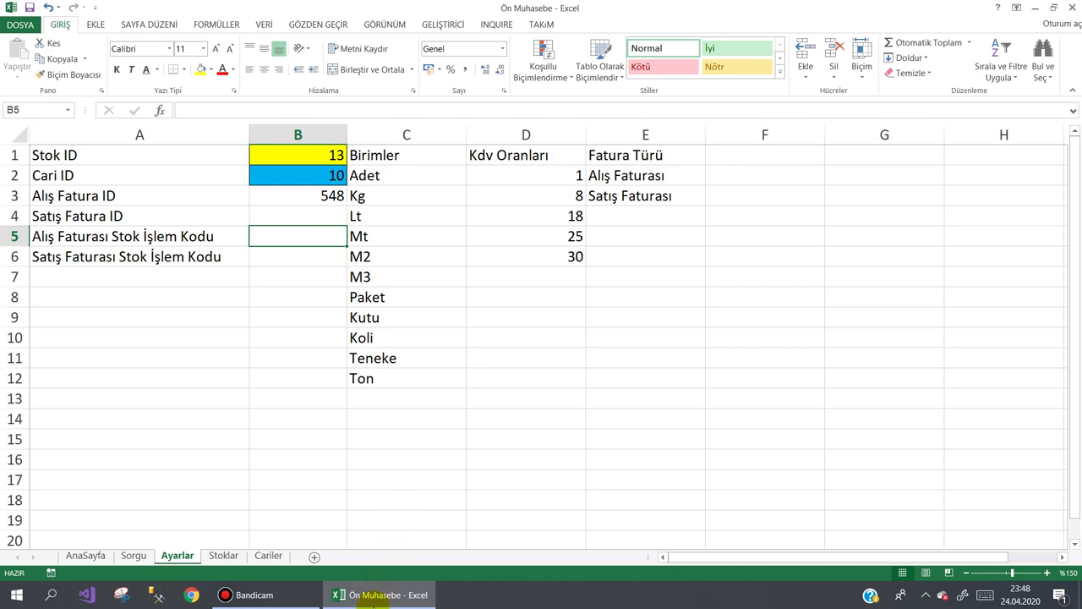
click(355, 594)
click(353, 594)
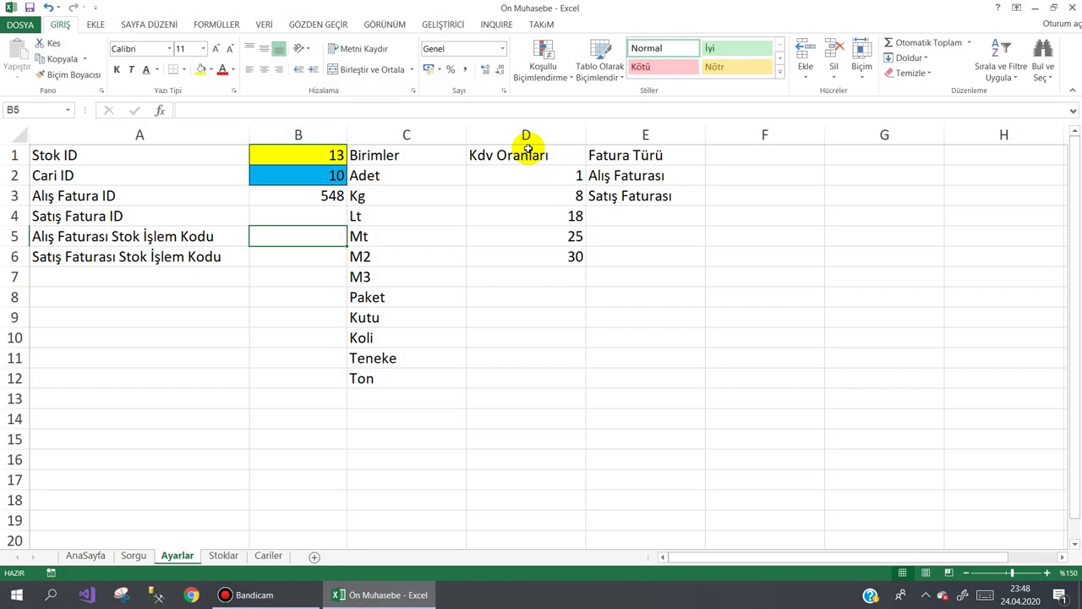
click(445, 24)
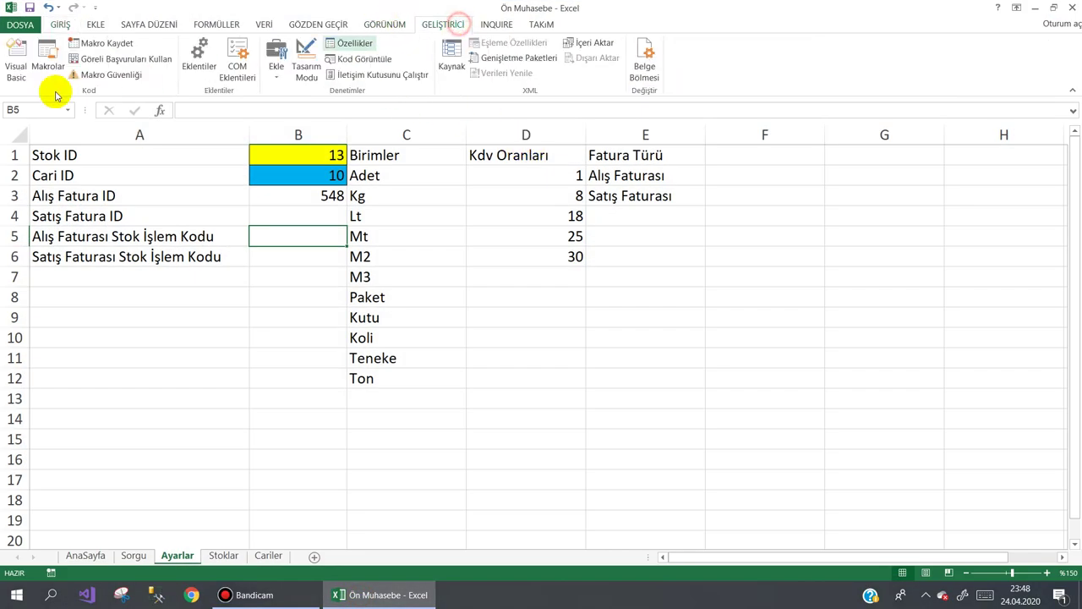
Step: Open the btnStokSec click code on frmFatura and add a blank line after frmStokListesi.Show
click(13, 58)
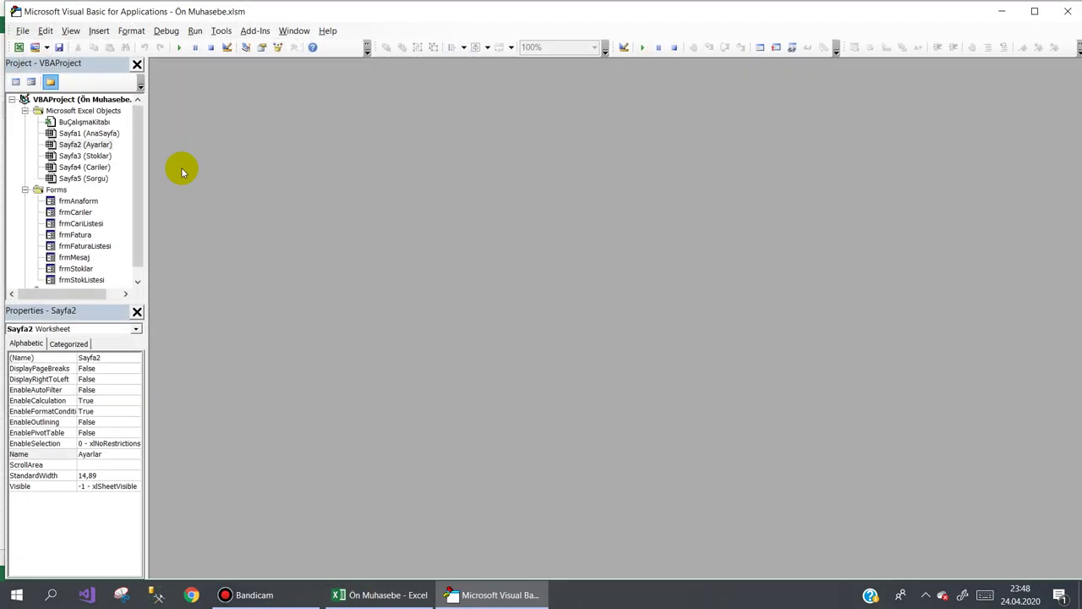
click(85, 235)
double_click(86, 235)
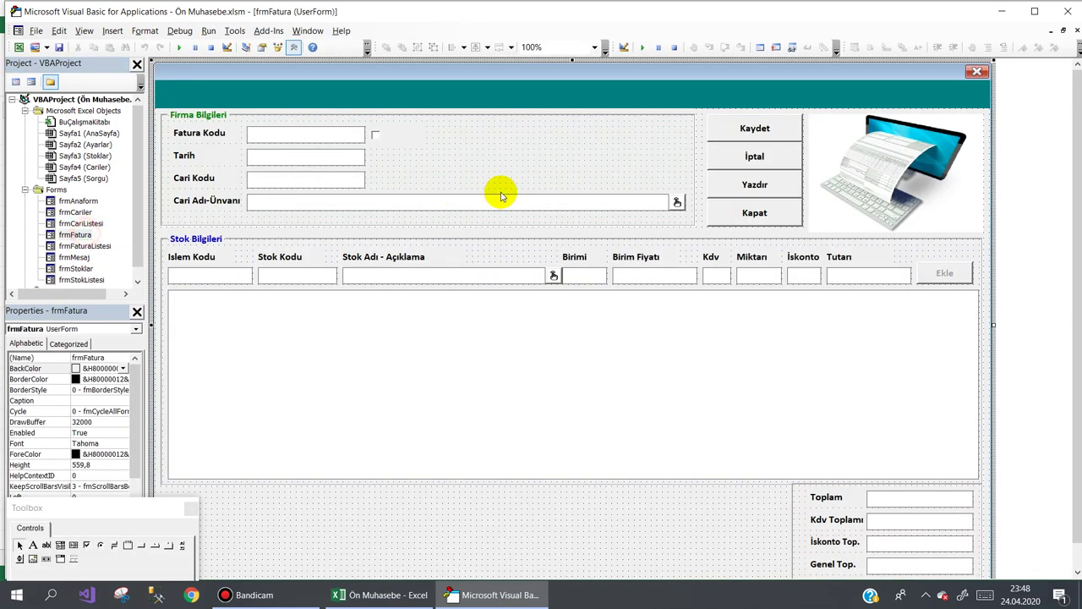
click(554, 275)
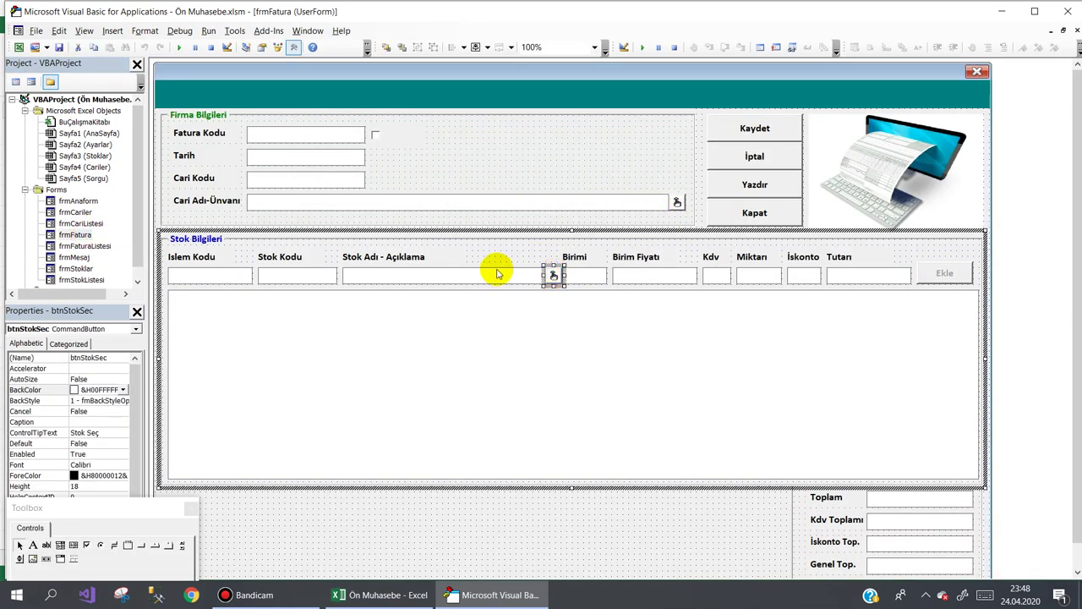
double_click(553, 275)
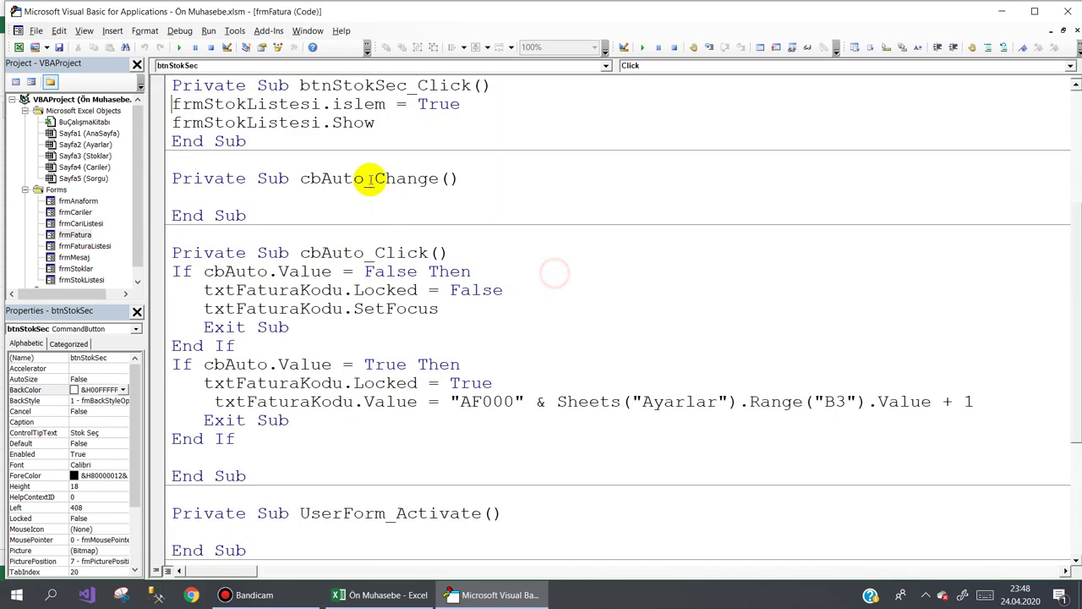
click(391, 122)
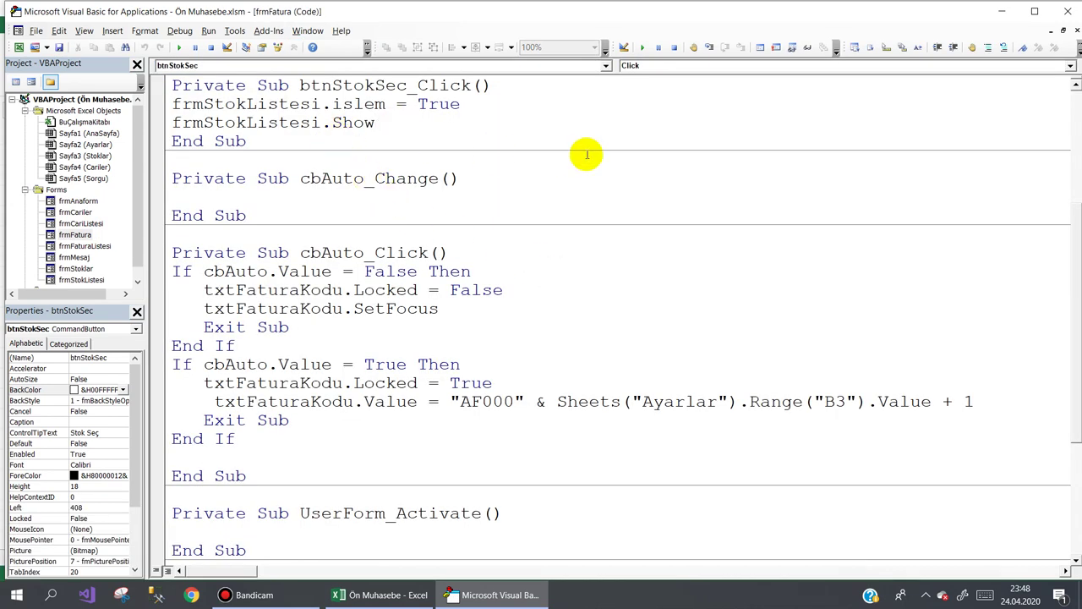
key(Return)
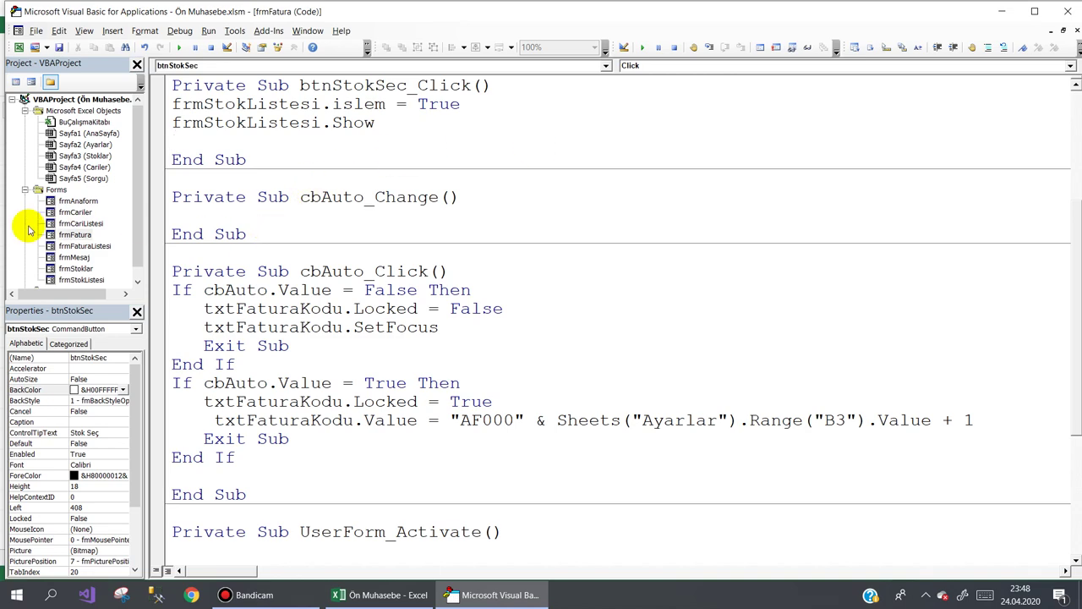
Step: Check the Islem Kodu text box name on frmFatura, then return to the btnStokSec code
double_click(75, 234)
click(202, 275)
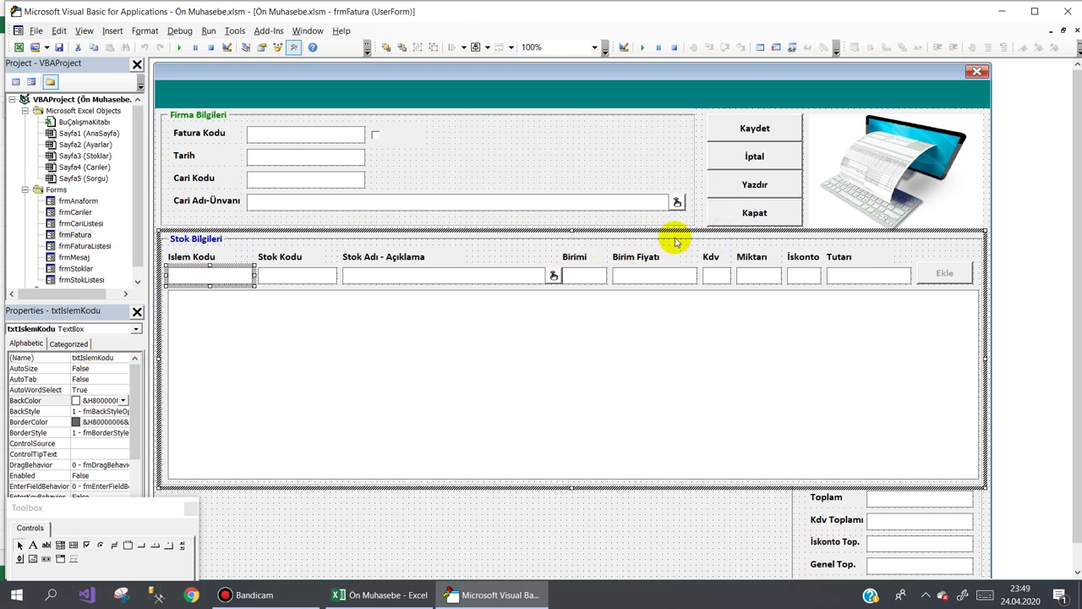
double_click(558, 275)
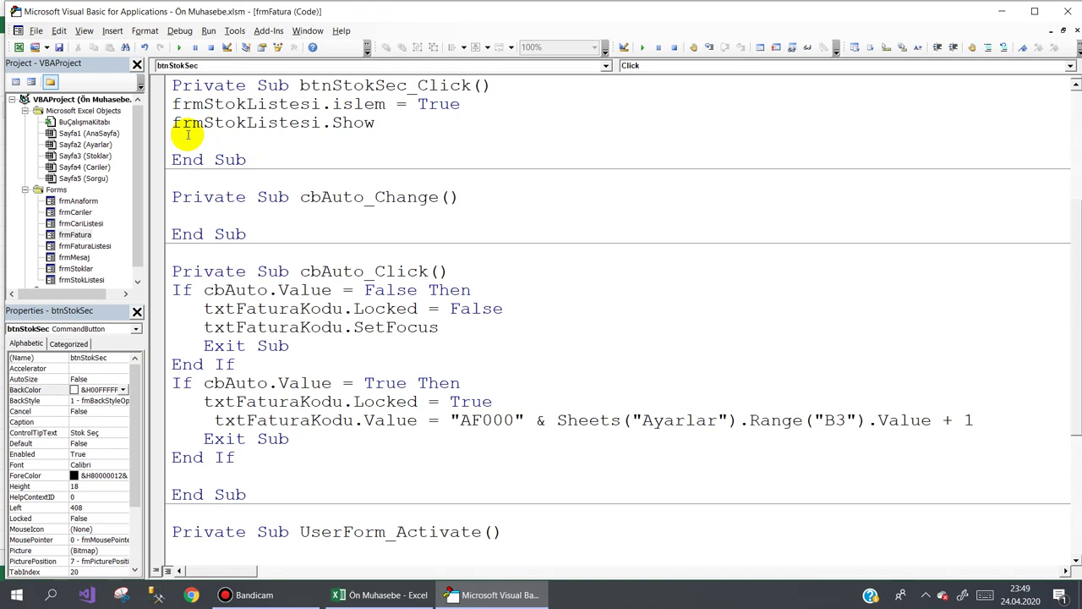
text(if)
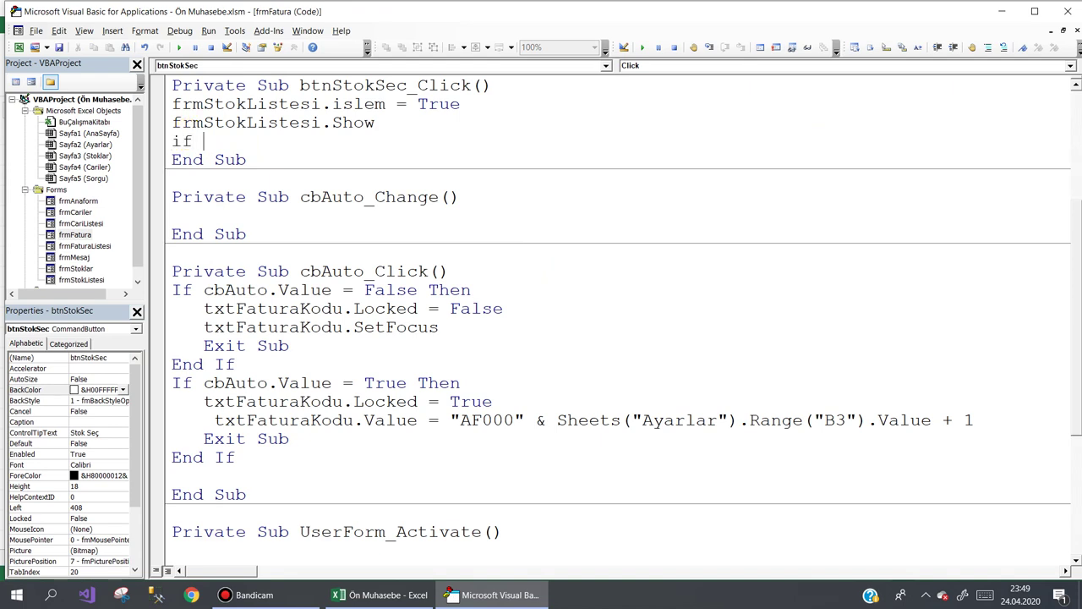
text( isl)
text(e)
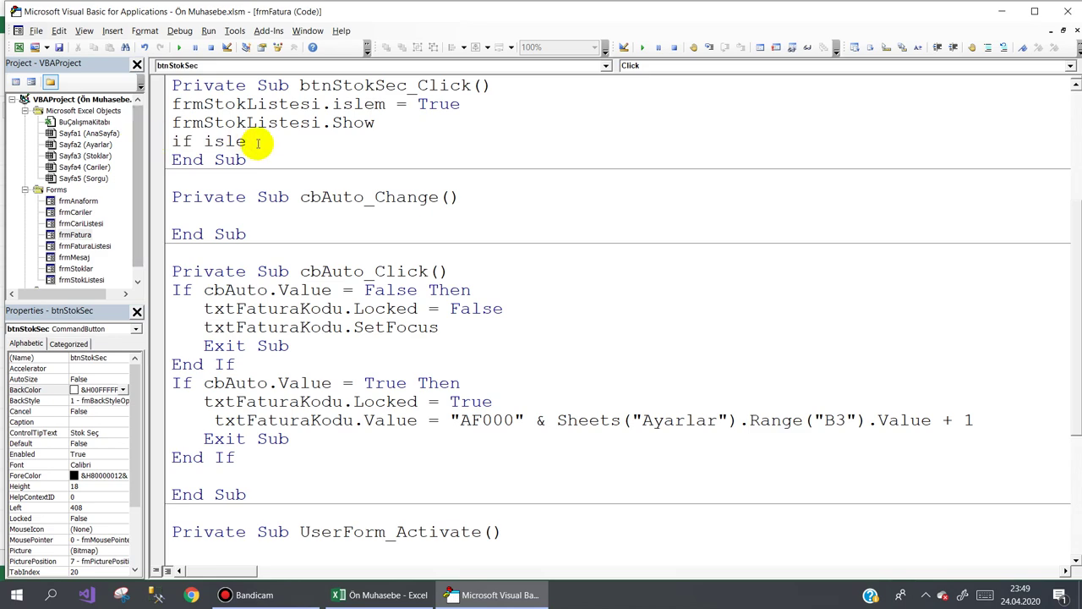
drag(247, 142, 136, 143)
key(BackSpace)
double_click(93, 244)
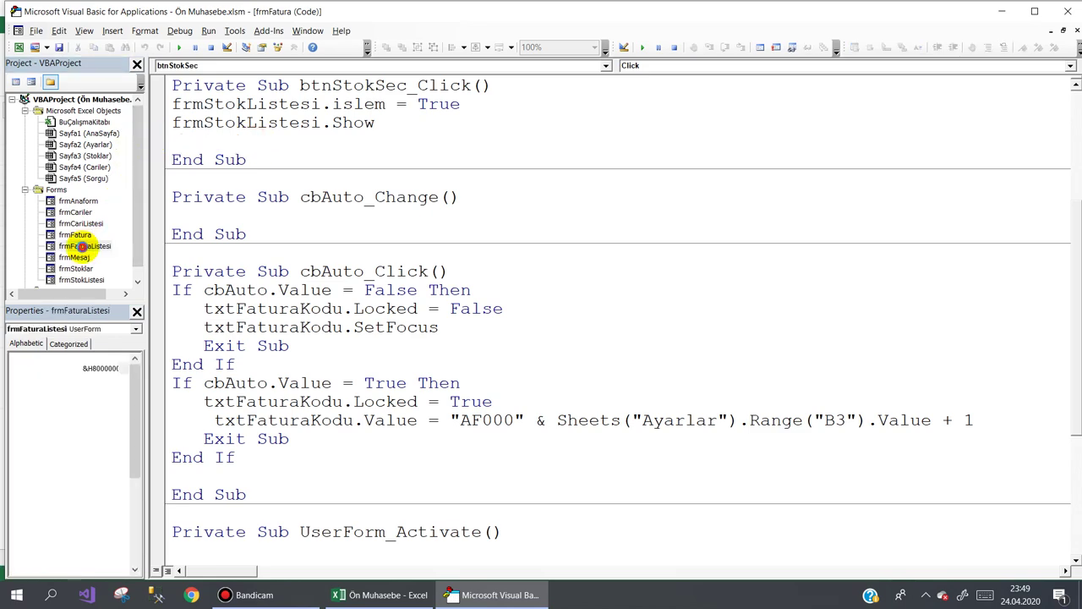
click(642, 417)
double_click(643, 417)
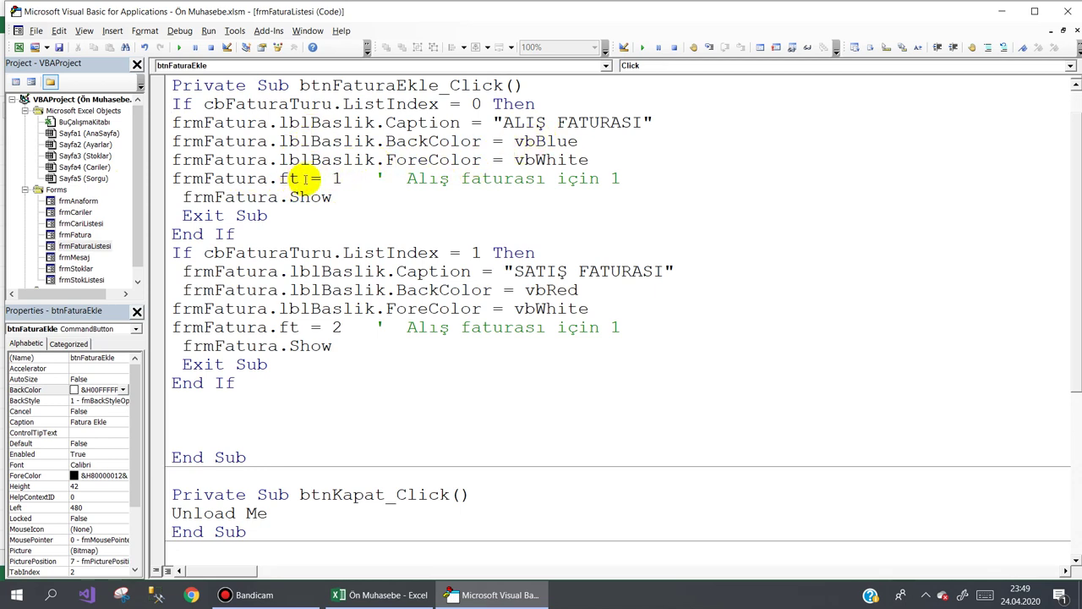
double_click(75, 235)
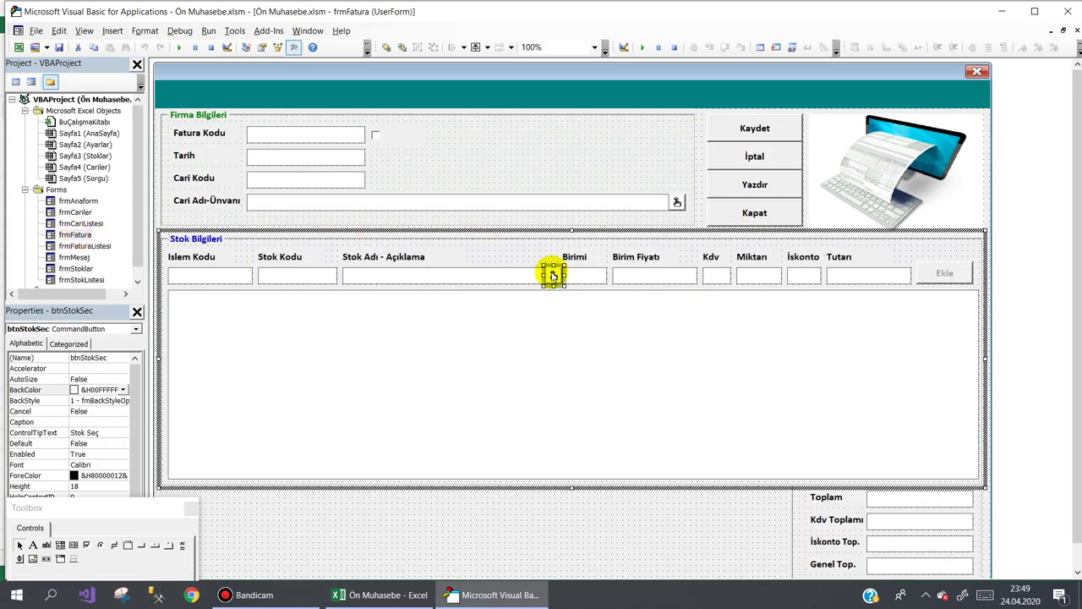
double_click(553, 274)
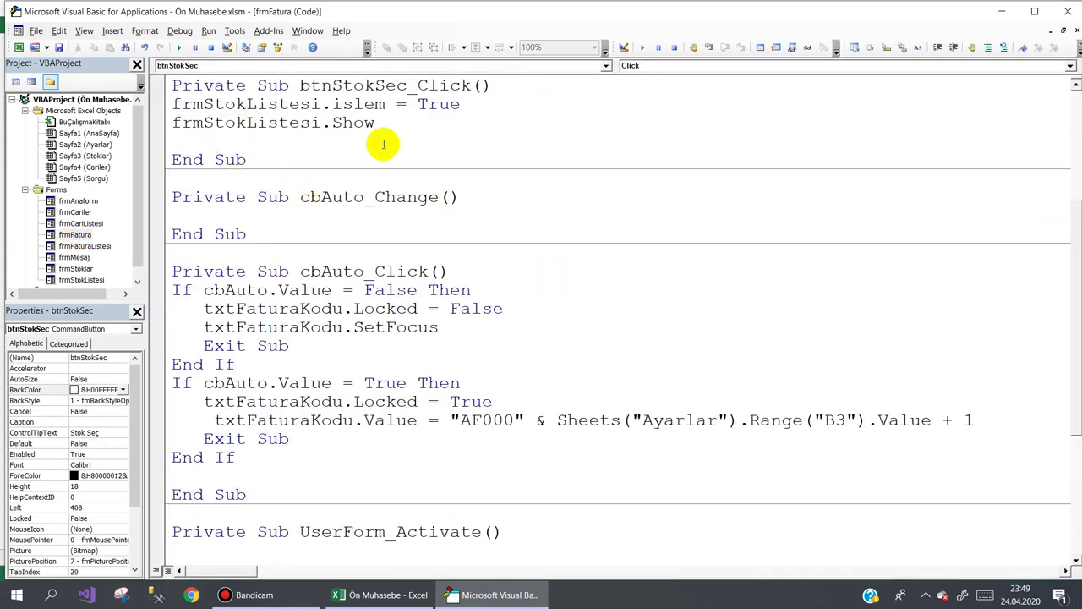
Step: Add an If ft = 1 Then … End If block and begin a Sheets("Ayarlar").Range reference inside it
text(if f)
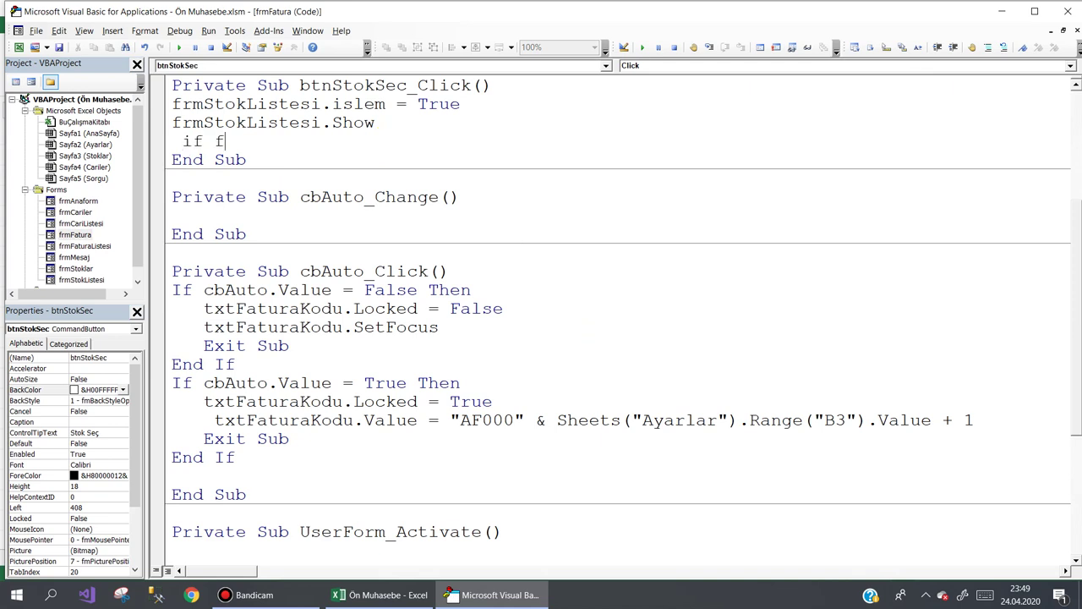
text(t=1 th)
text(en)
key(Return)
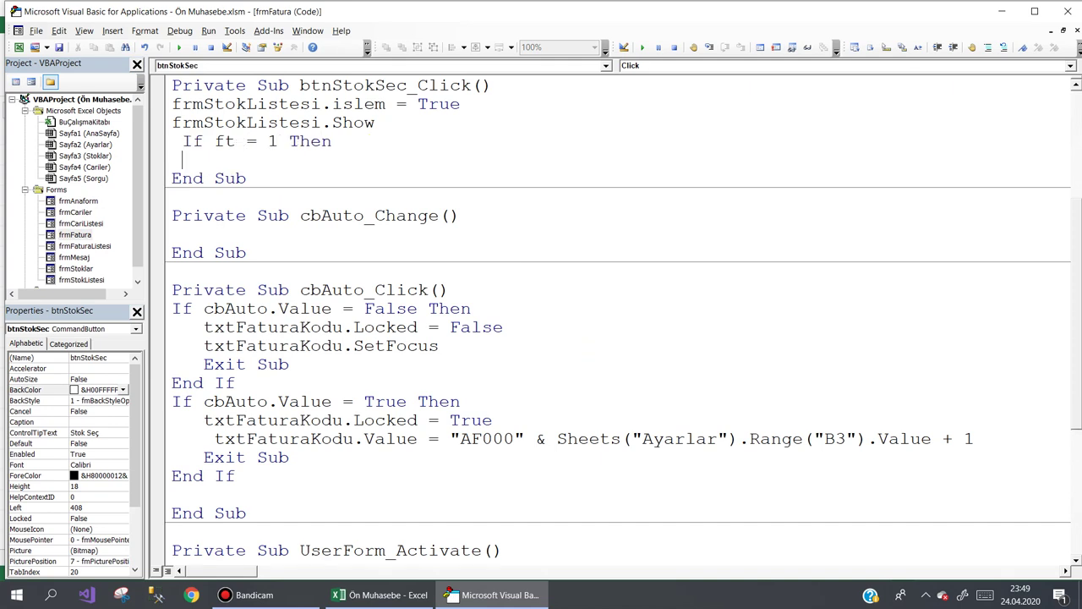
key(Return)
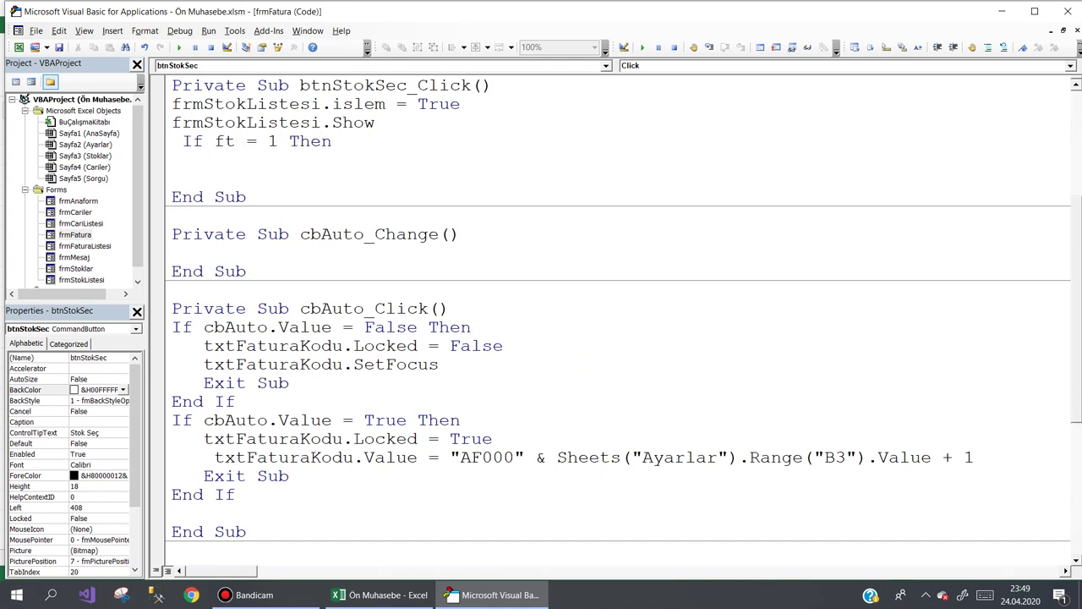
text(end if)
key(Up)
text(she)
key(ctrl+space)
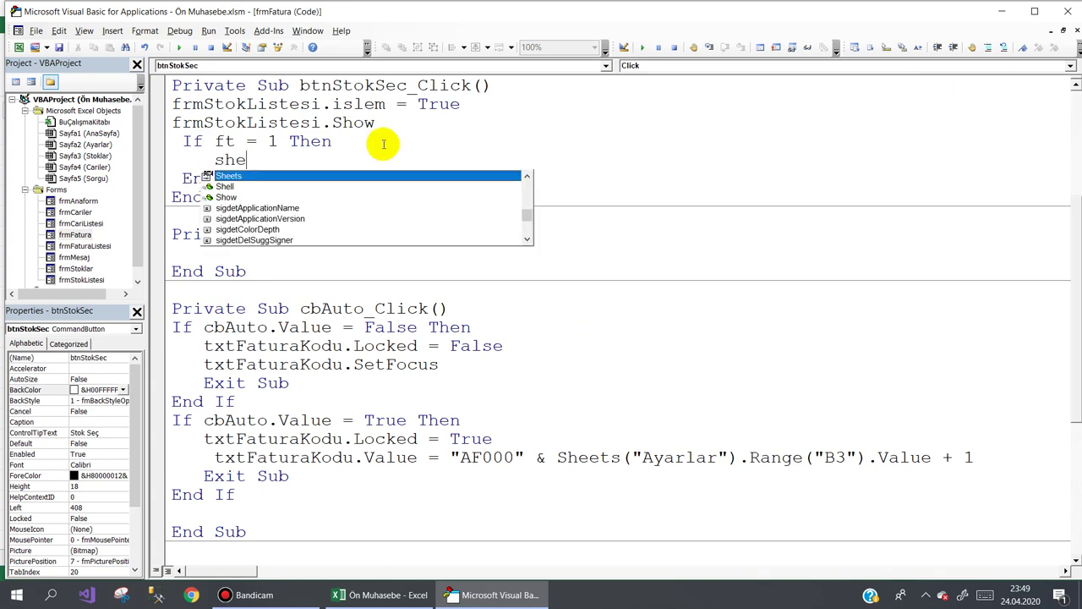
text(("Ayarla)
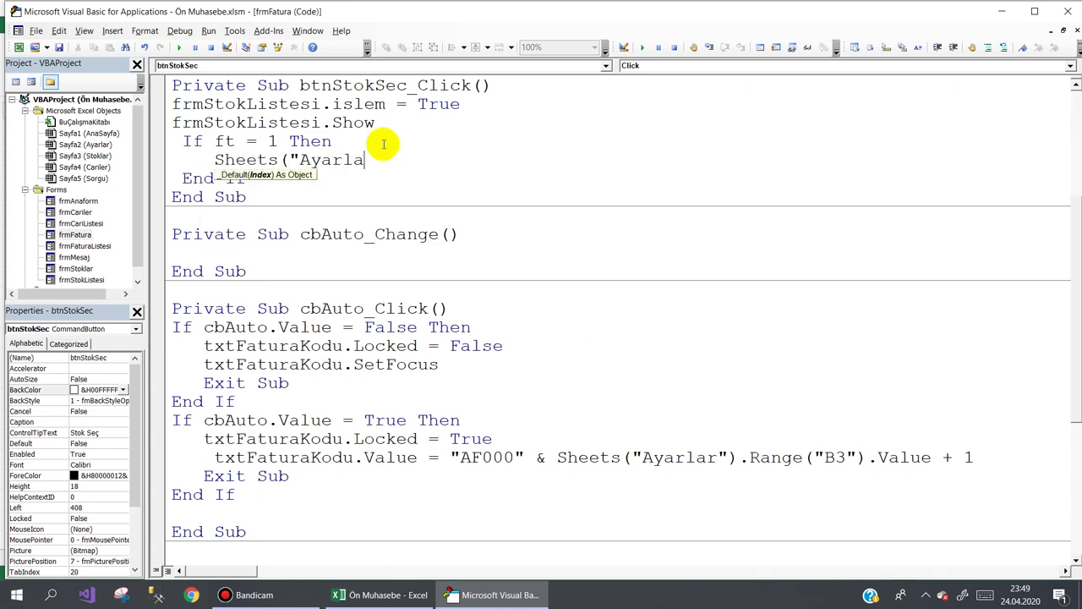
text(r").r)
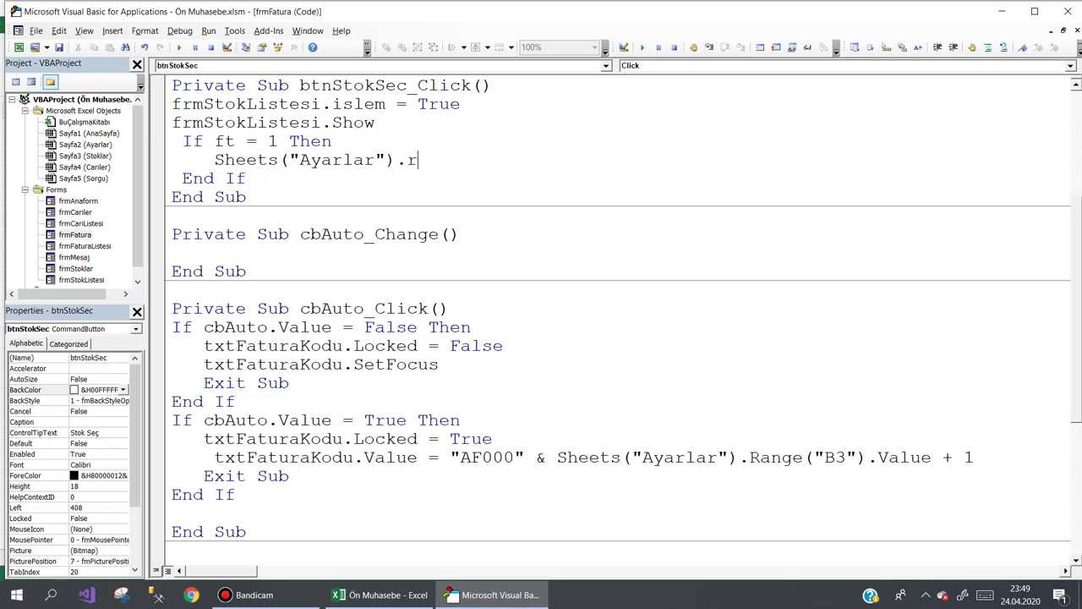
text(ange(")
text(B)
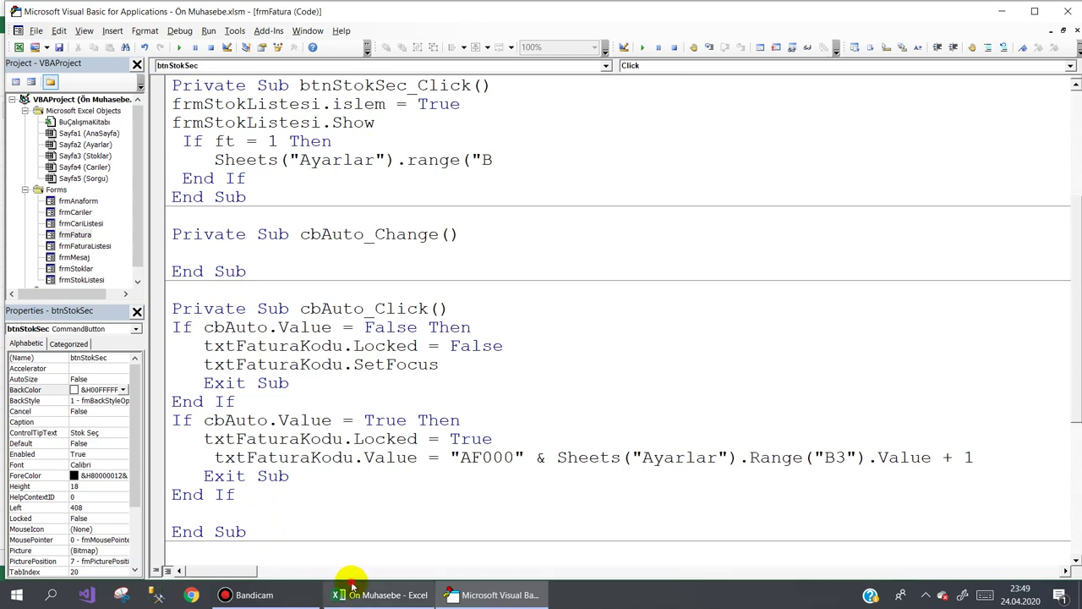
Step: Complete the line as txtIslemKodu.Value = Sheets("Ayarlar").Range("B5").Value + 1
click(372, 595)
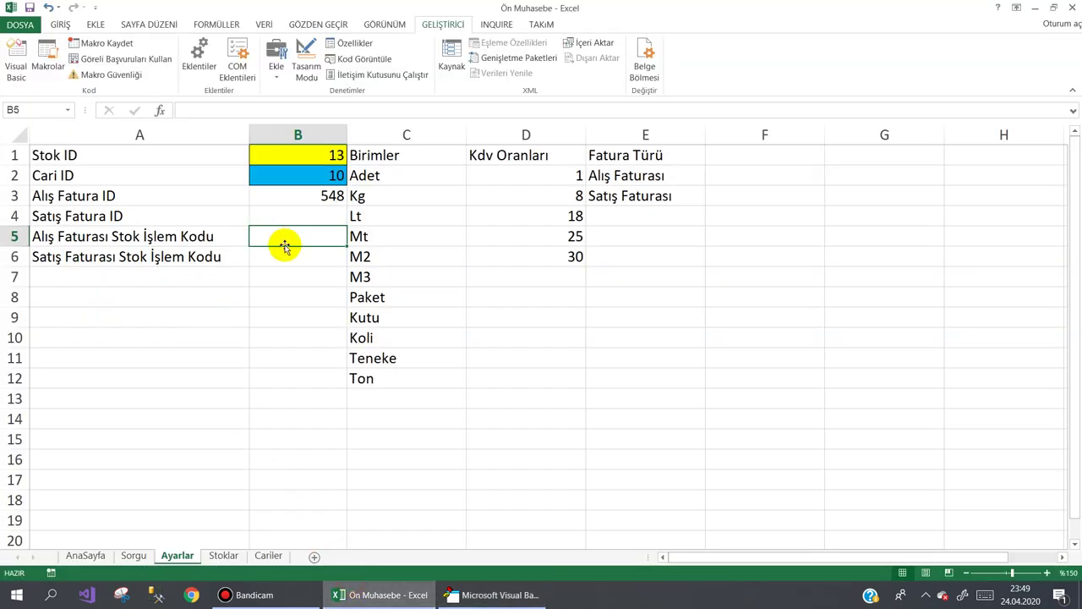
click(485, 596)
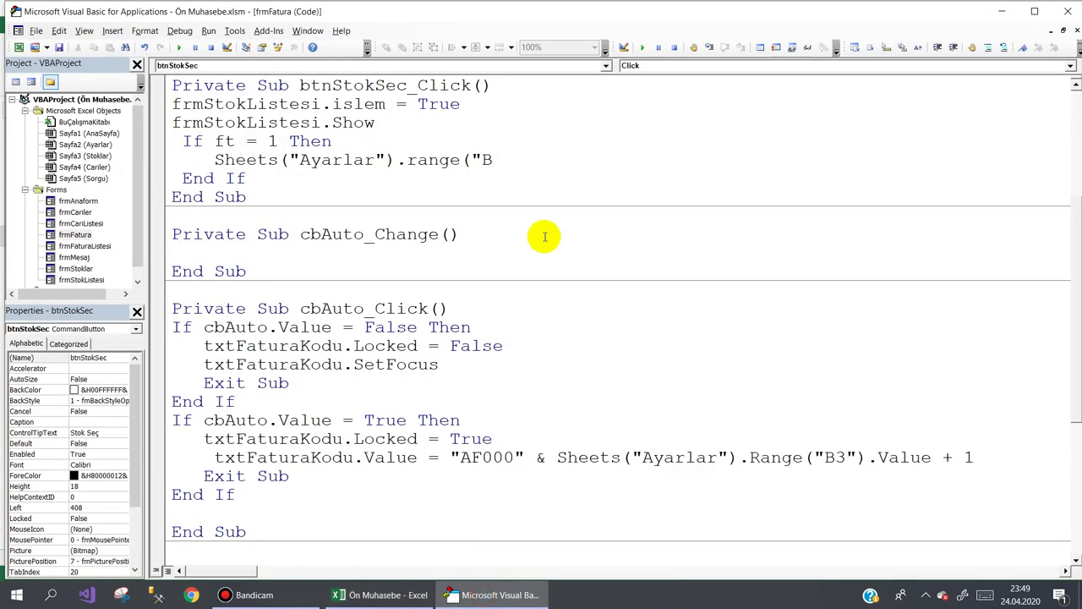
text(5")
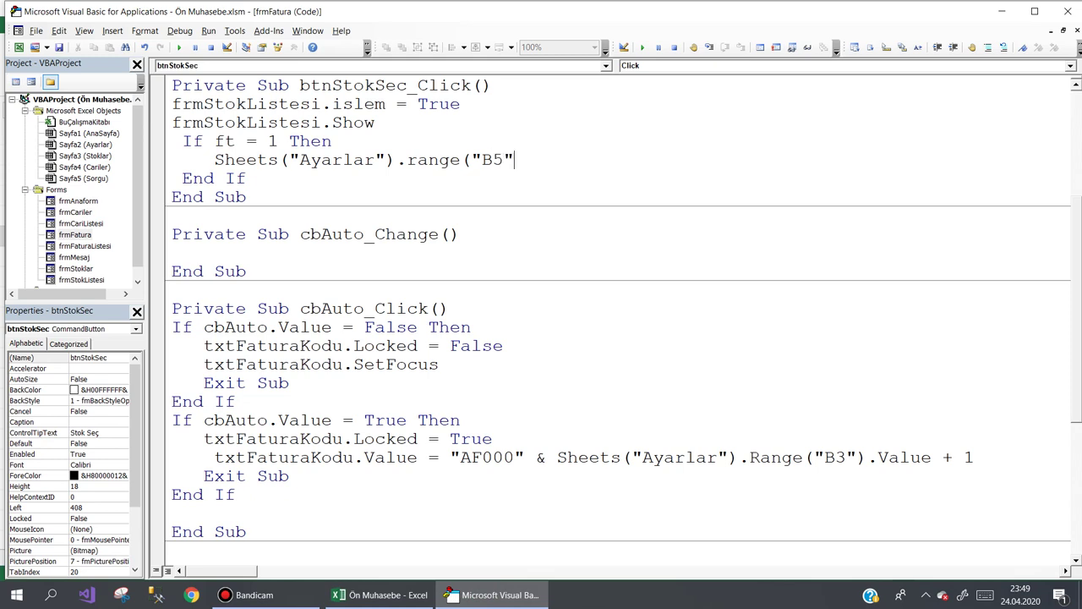
text())
key(Left)
text(txt)
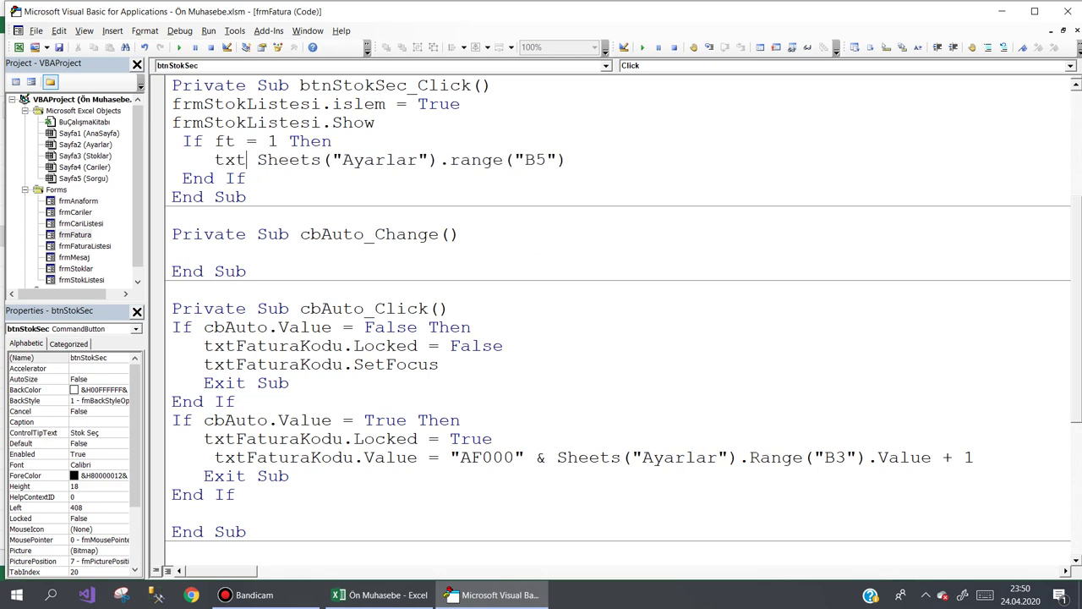
text(IslemKodu)
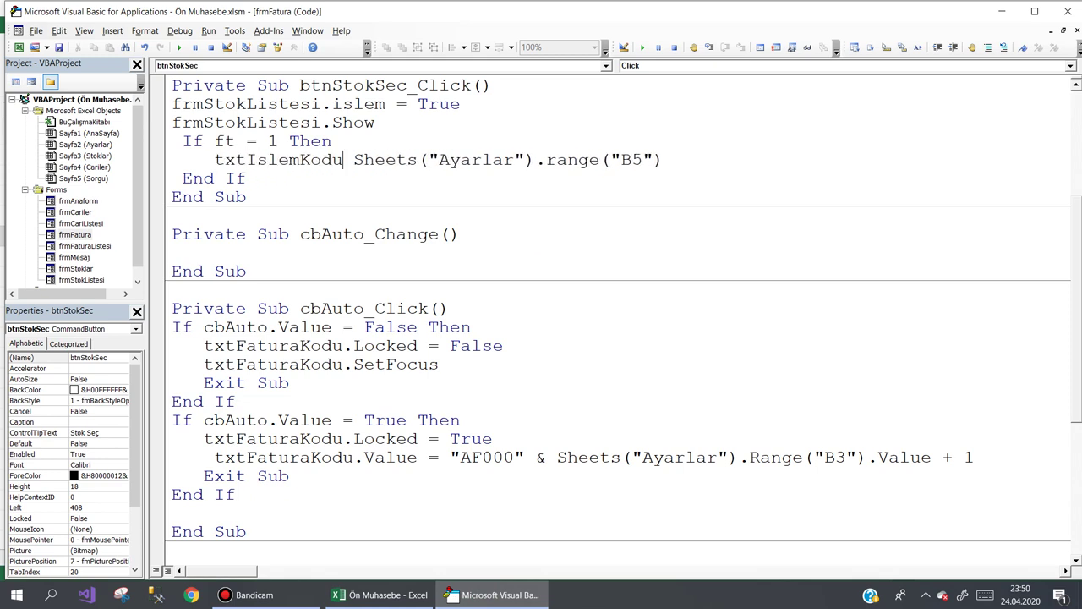
text(.va)
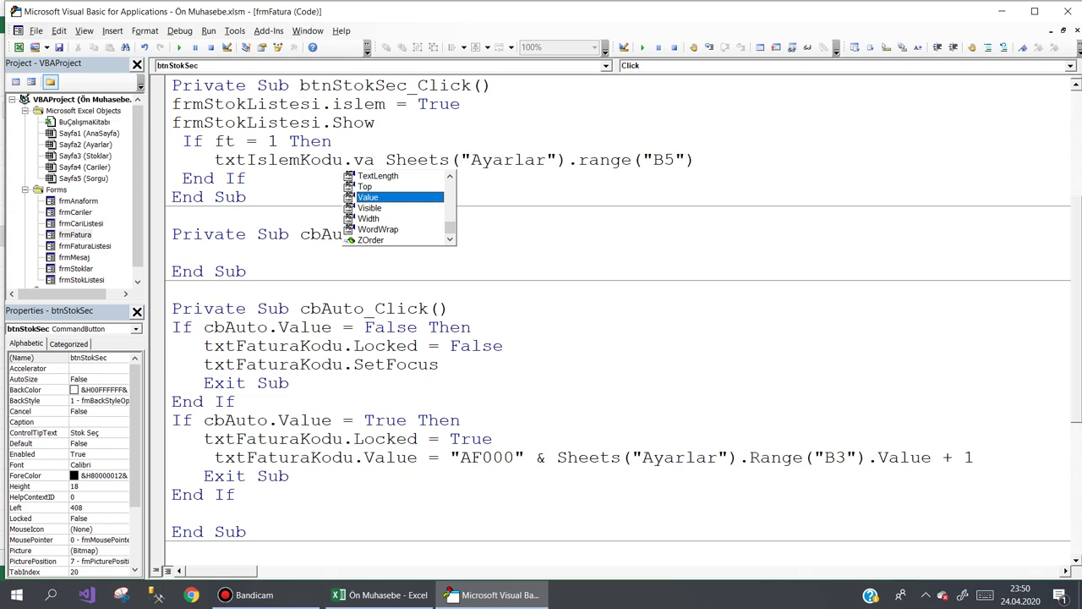
text(=)
key(shift+End)
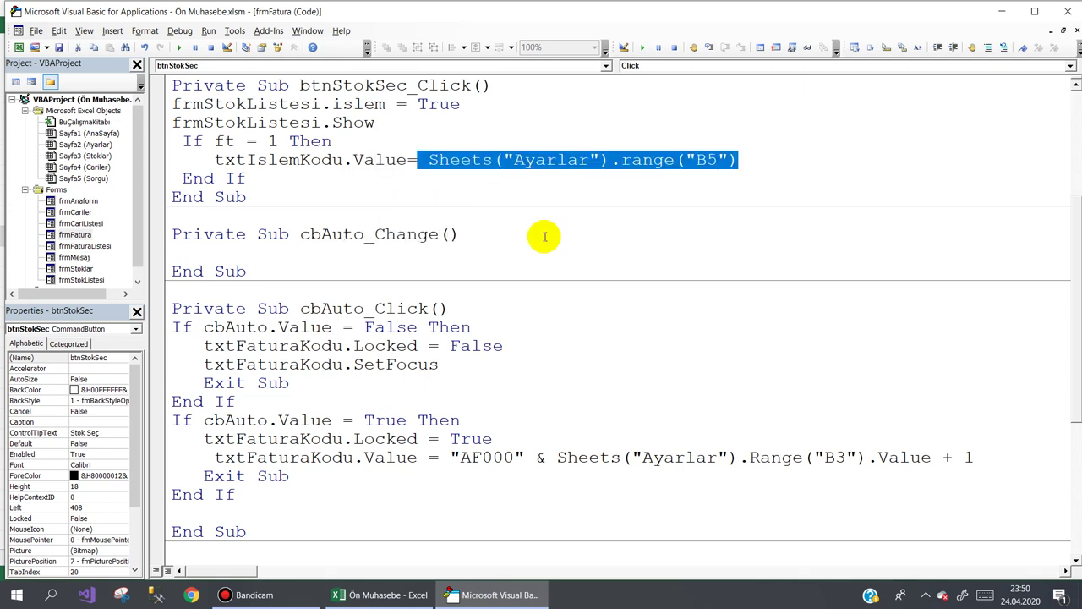
key(End)
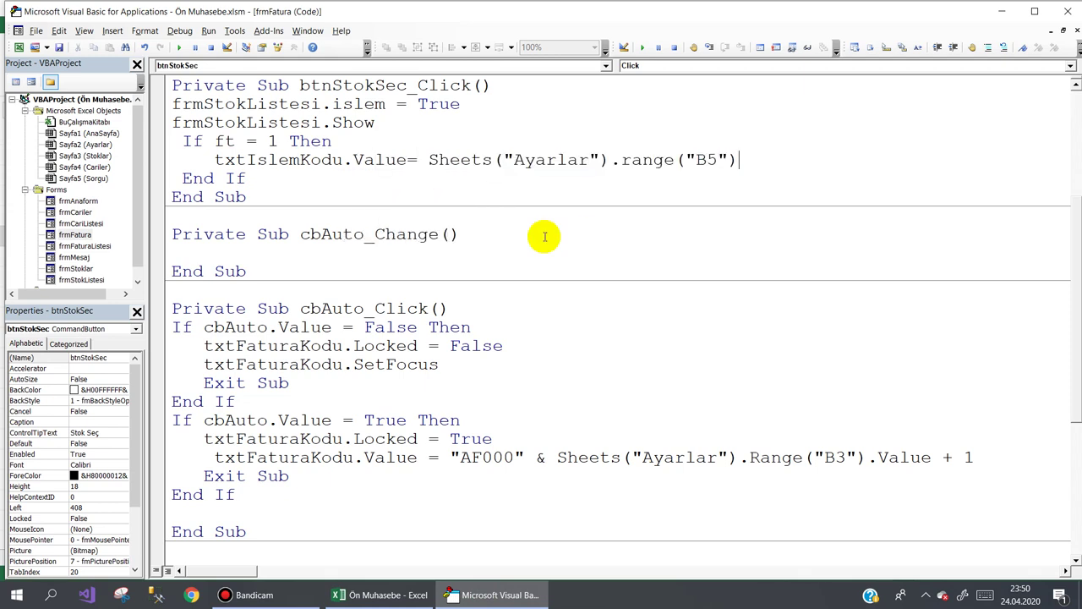
text(.val)
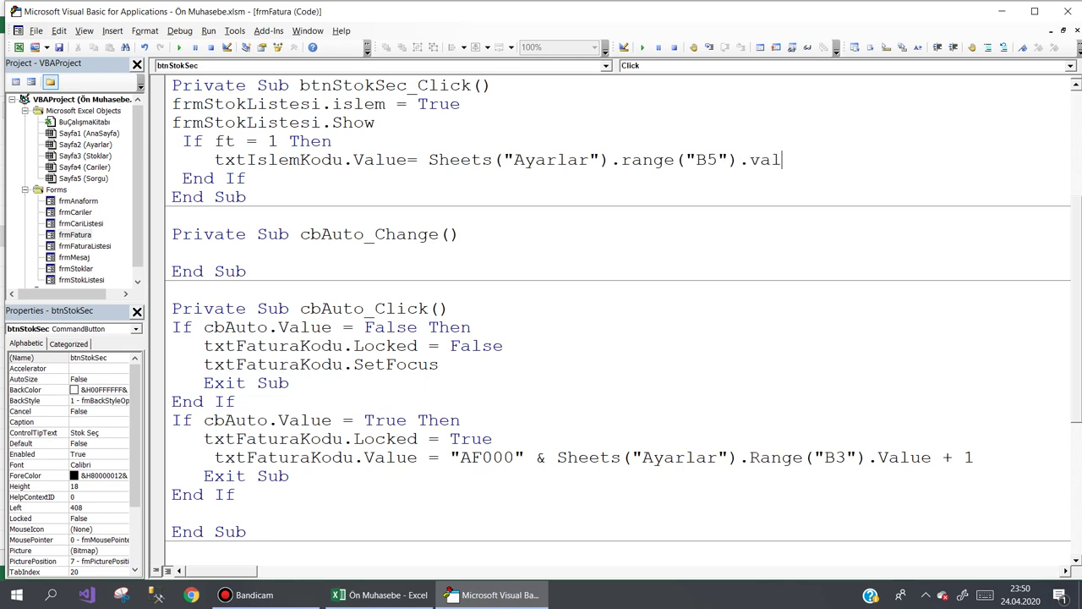
text(ue+1)
key(Down)
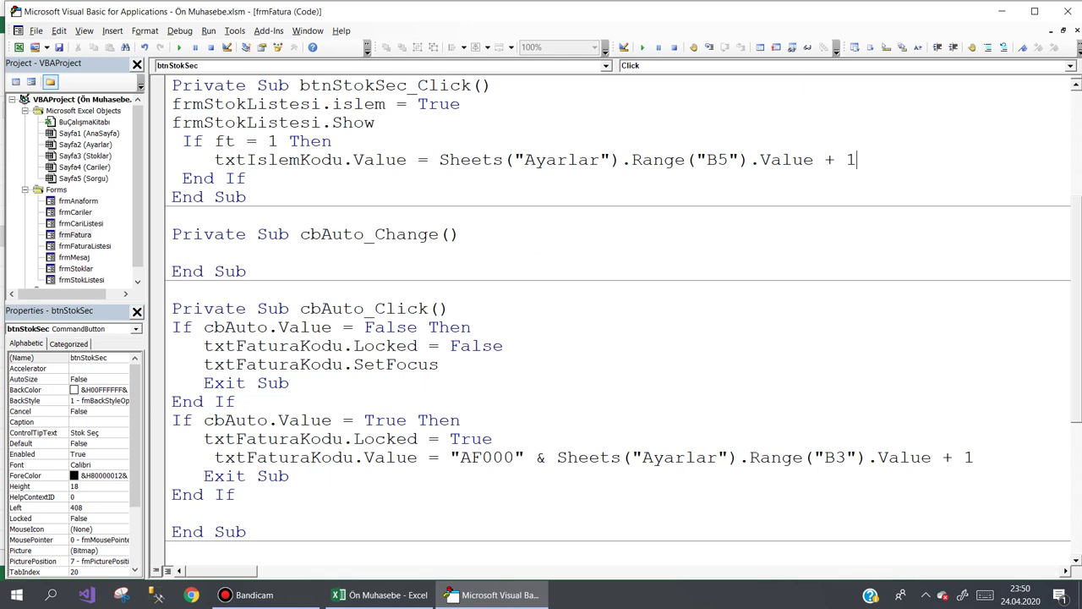
Step: Add a blank line after the If block and select the block for copying
key(Return)
text(e)
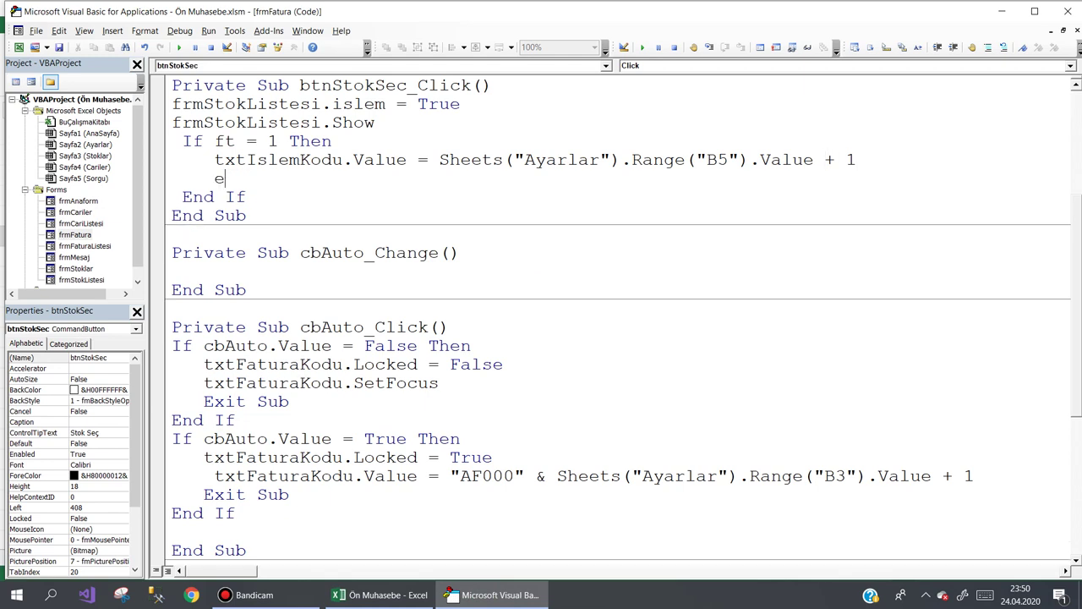
key(BackSpace)
key(BackSpace)
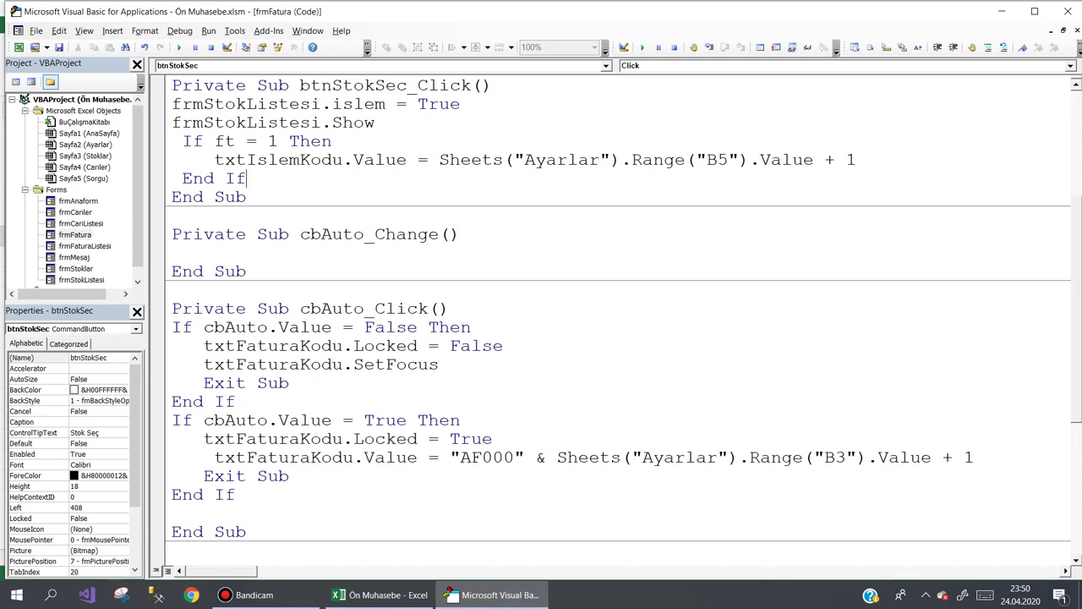
key(Return)
key(shift+Up)
key(shift+Up)
key(shift+Up)
key(ctrl+c)
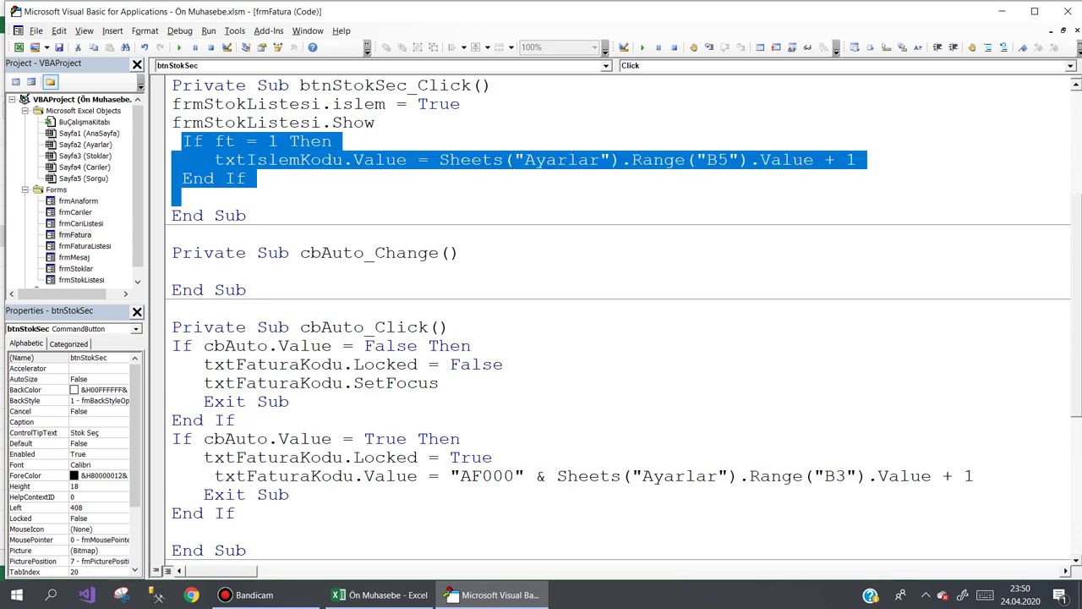
Step: Paste a copy of the If block below, changing it to ft = 2 and Range("B6")
click(182, 215)
key(ctrl+v)
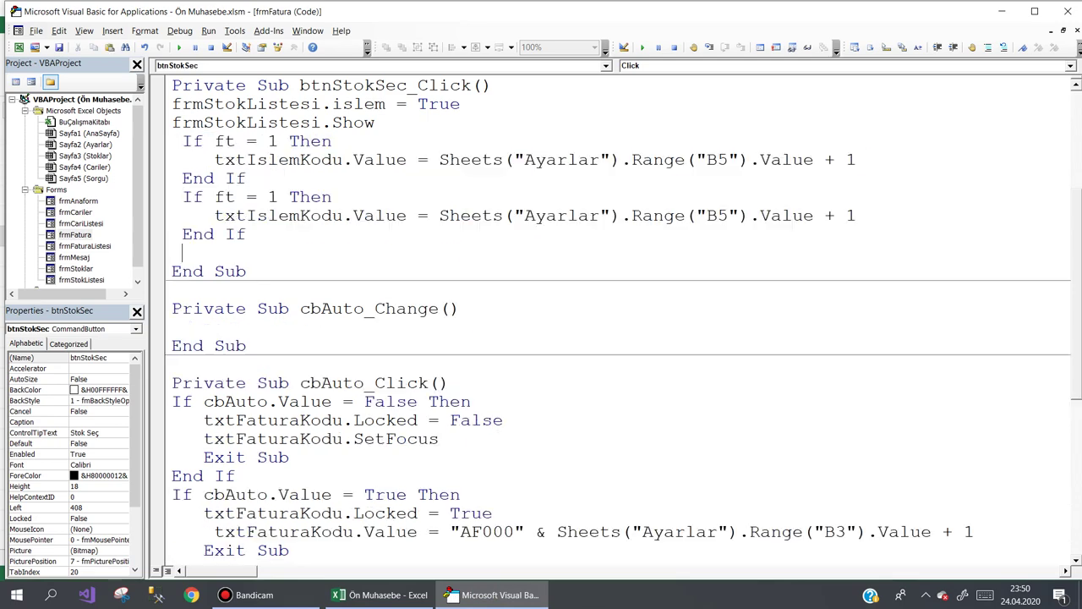
key(Up)
key(Up)
key(Up)
key(ctrl+Right)
key(ctrl+Right)
key(ctrl+Right)
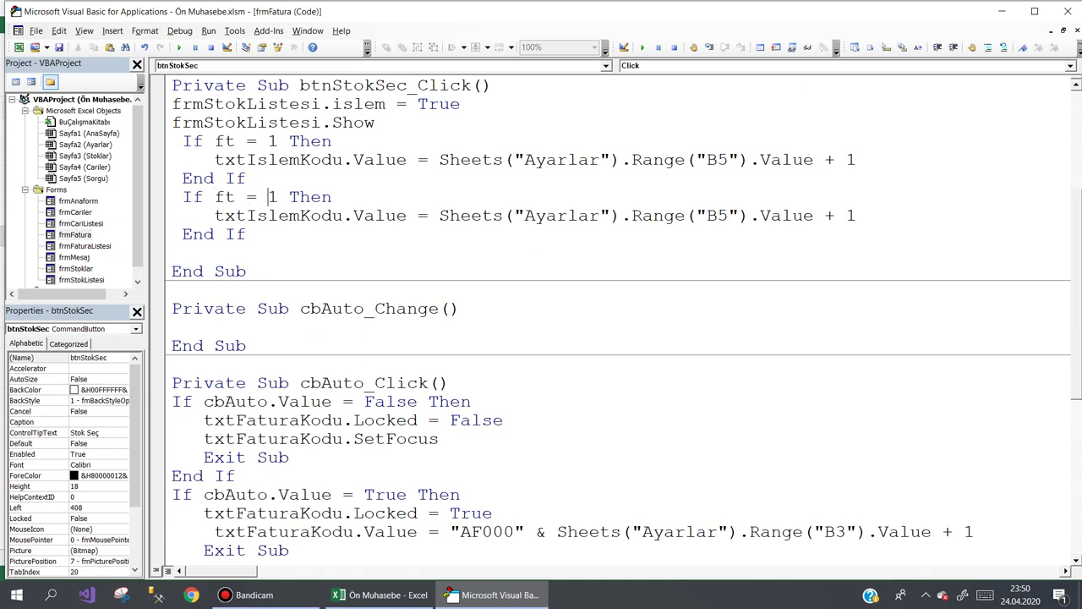
key(Delete)
text(2)
key(ctrl+Right)
key(ctrl+Right)
key(ctrl+Right)
key(ctrl+Right)
key(ctrl+Right)
key(ctrl+Right)
key(ctrl+Right)
key(BackSpace)
text(6)
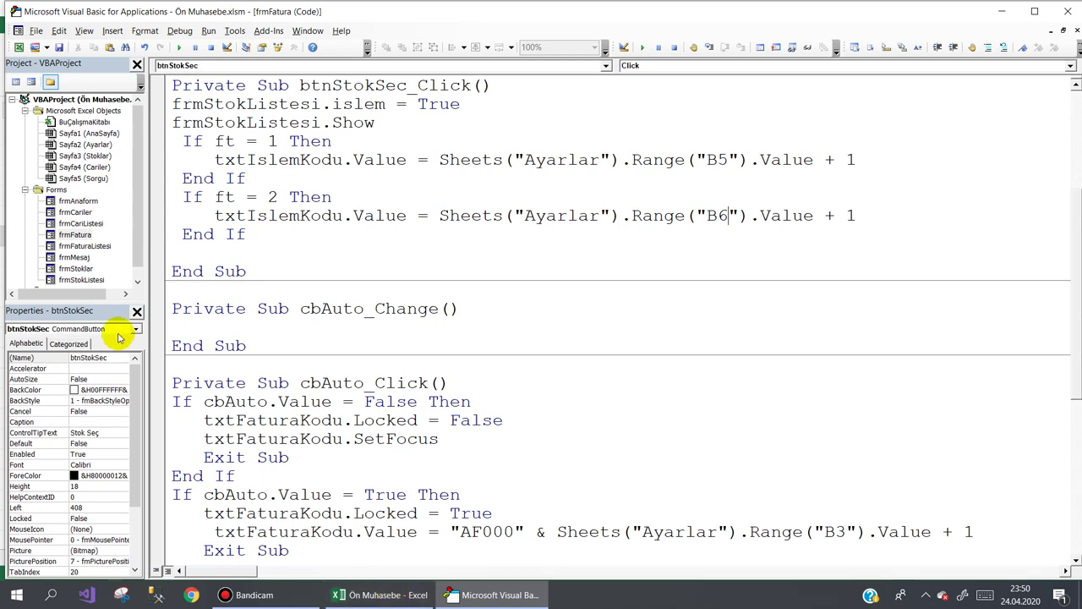
Step: Check the ft = 1 and ft = 2 values in the Fatura Ekle code, then return to Excel
double_click(84, 245)
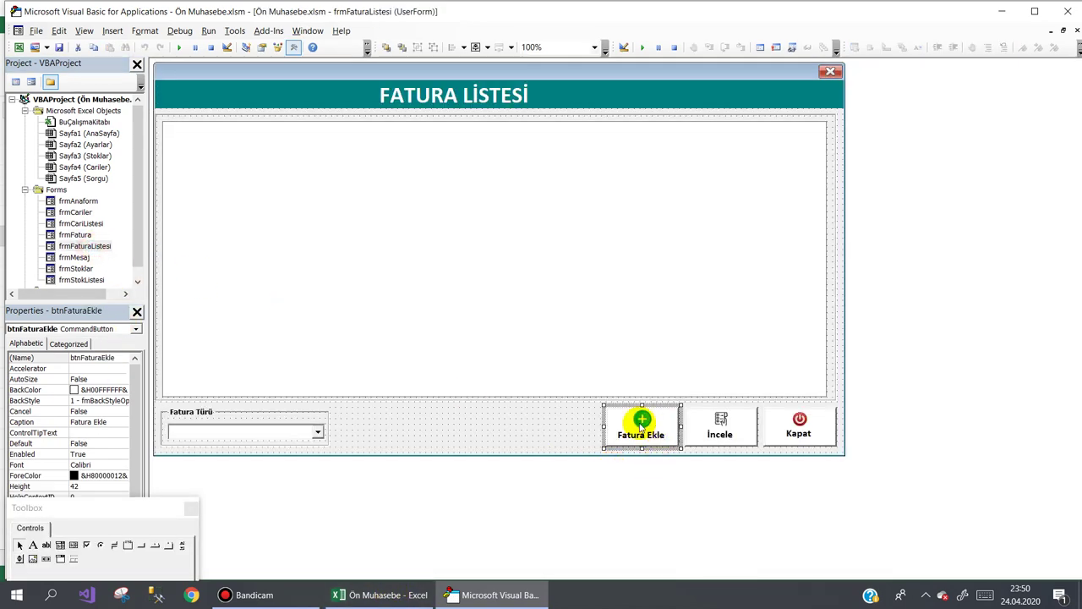
double_click(632, 427)
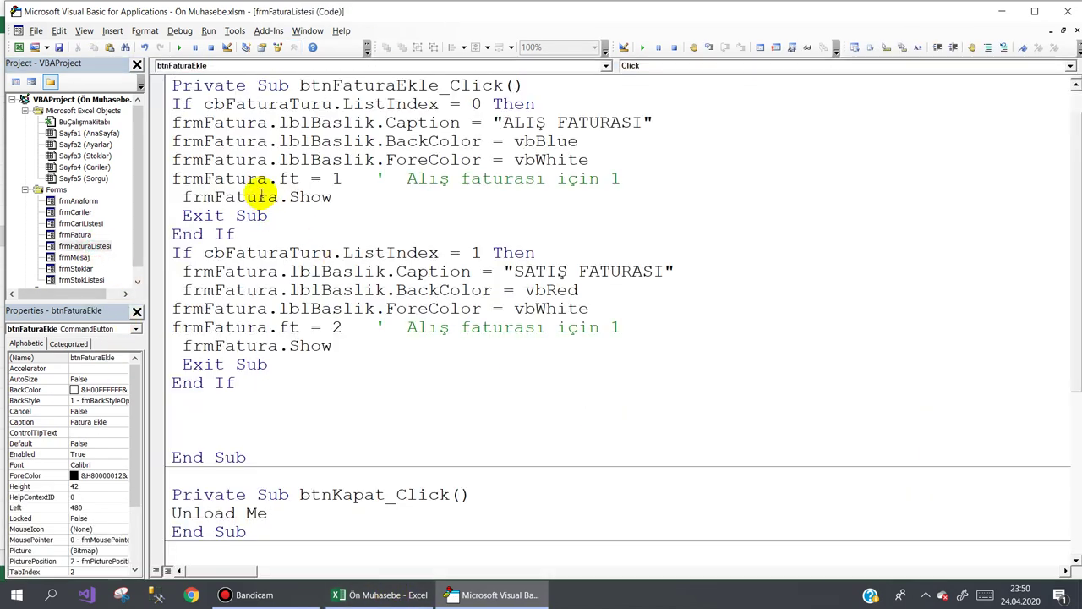
drag(279, 177, 342, 178)
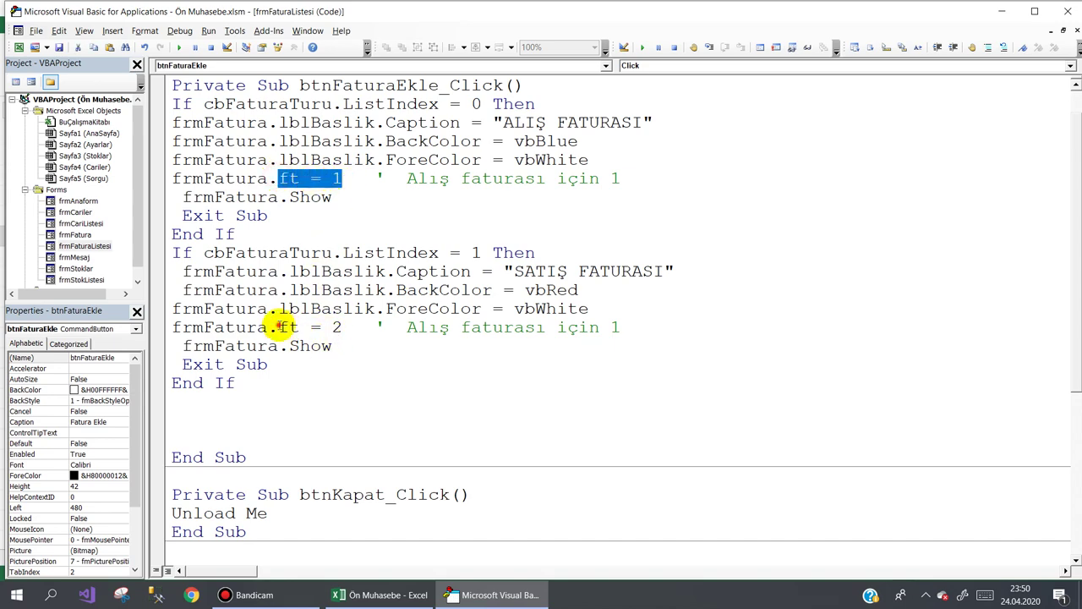
drag(279, 326, 345, 322)
click(433, 594)
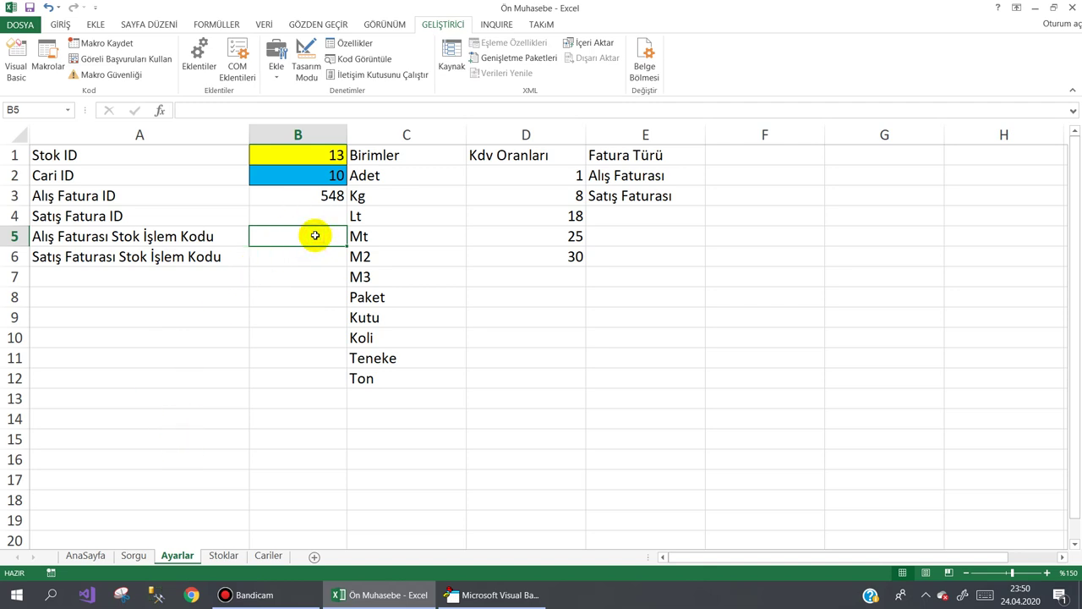
Step: Enter 10 in Ayarlar cell B5 and 78 in B6
text(10)
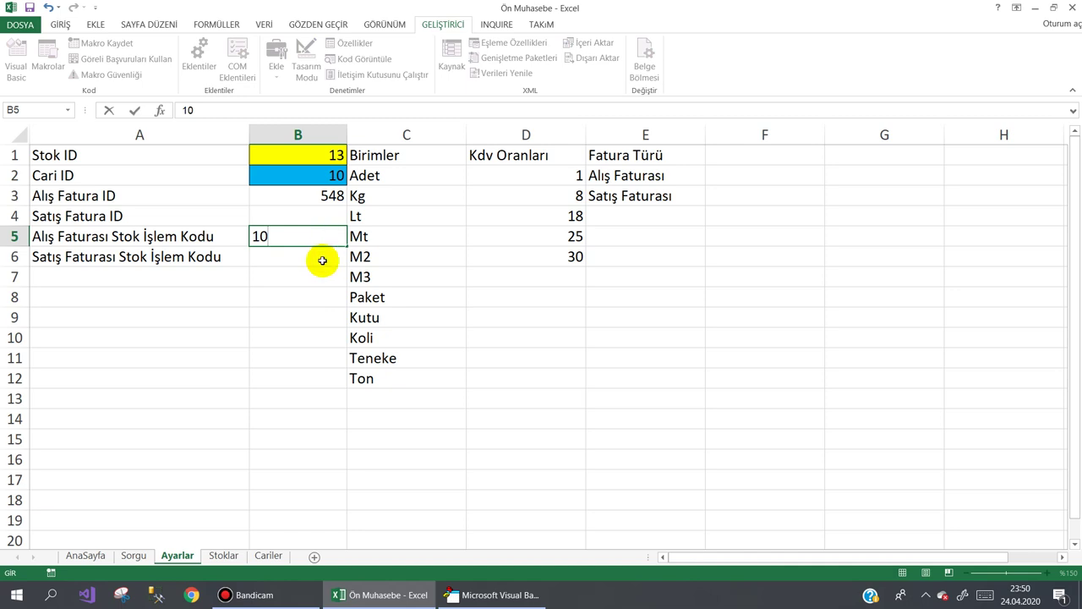
key(Return)
text(78)
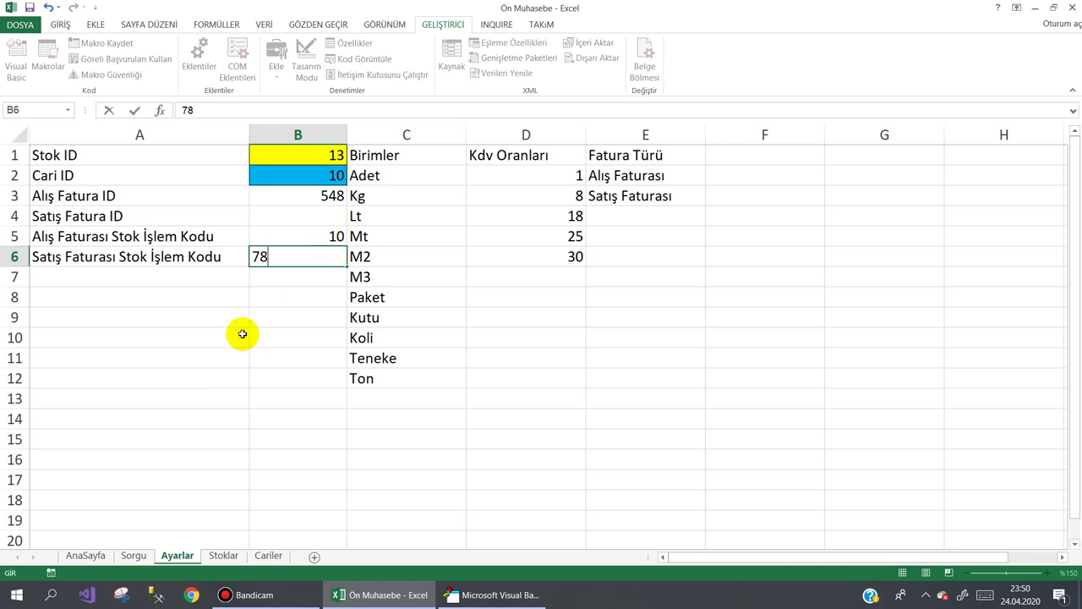
click(233, 335)
Step: From AnaSayfa, launch the accounting program and start a new purchase invoice under Faturalar
click(86, 555)
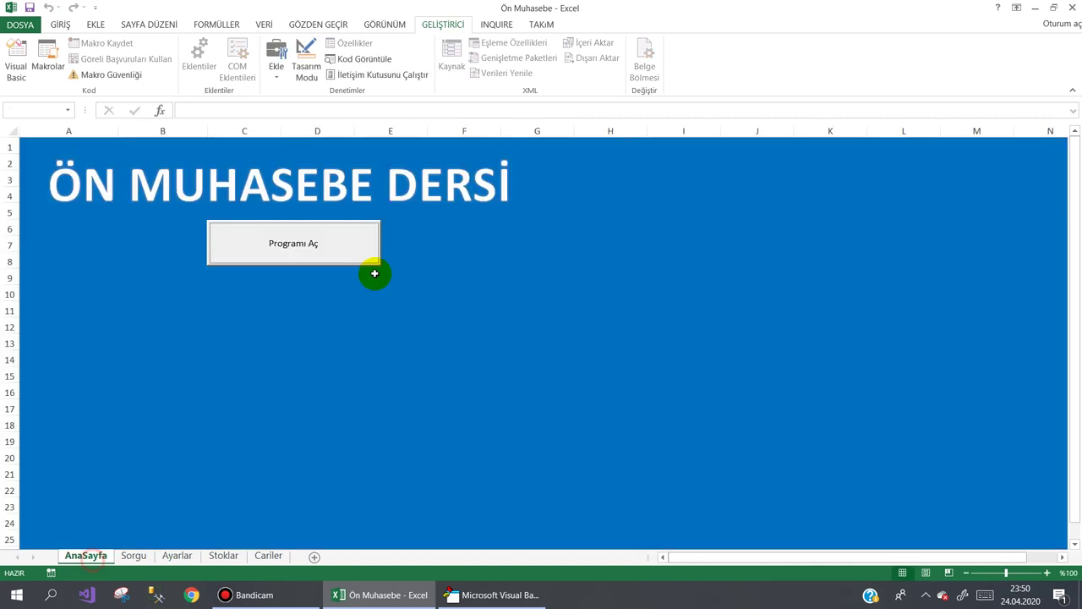
click(313, 244)
click(424, 137)
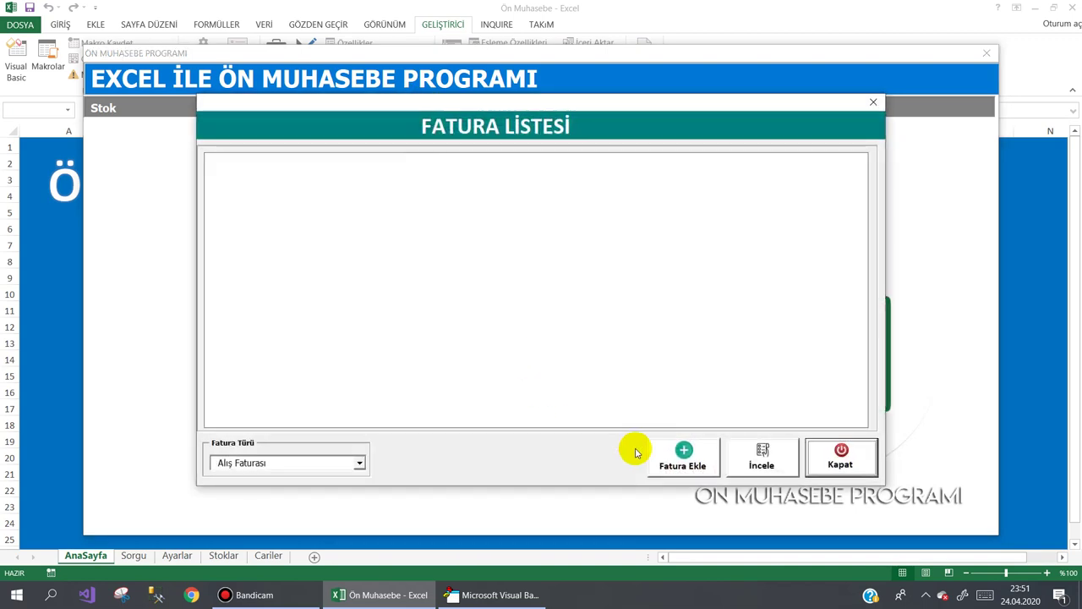
click(676, 454)
Step: Choose SABAH MARKET as the customer and ÜTÜ as the stock item
click(644, 168)
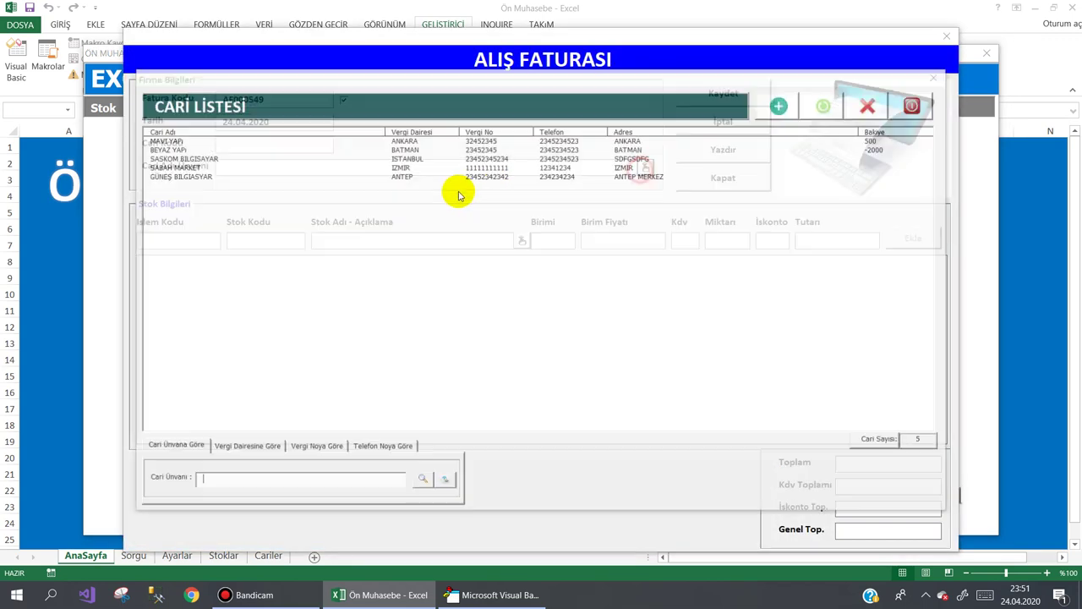
double_click(322, 164)
click(521, 240)
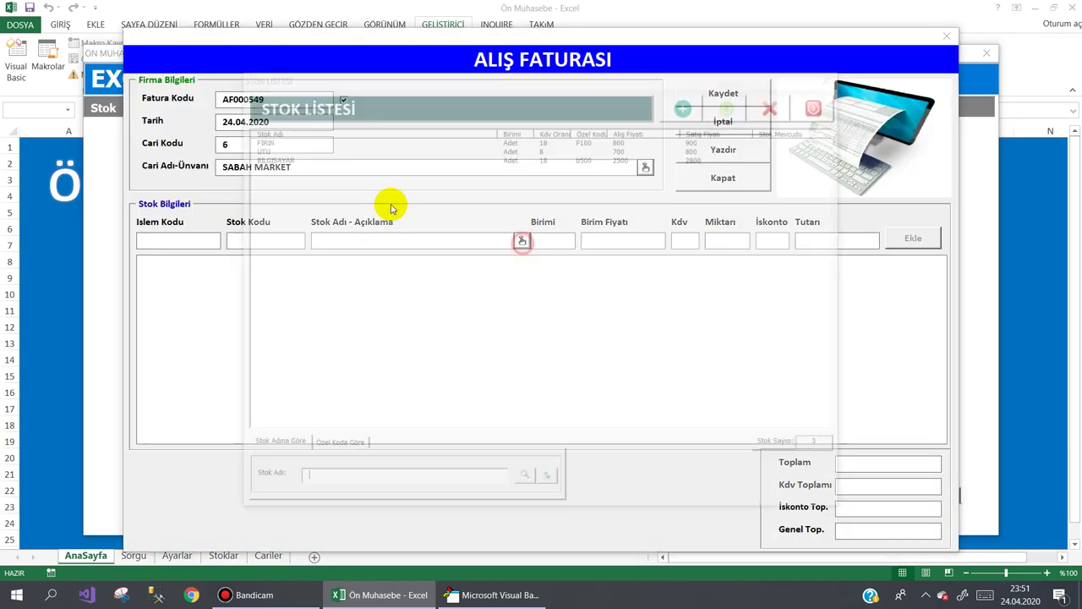
double_click(311, 144)
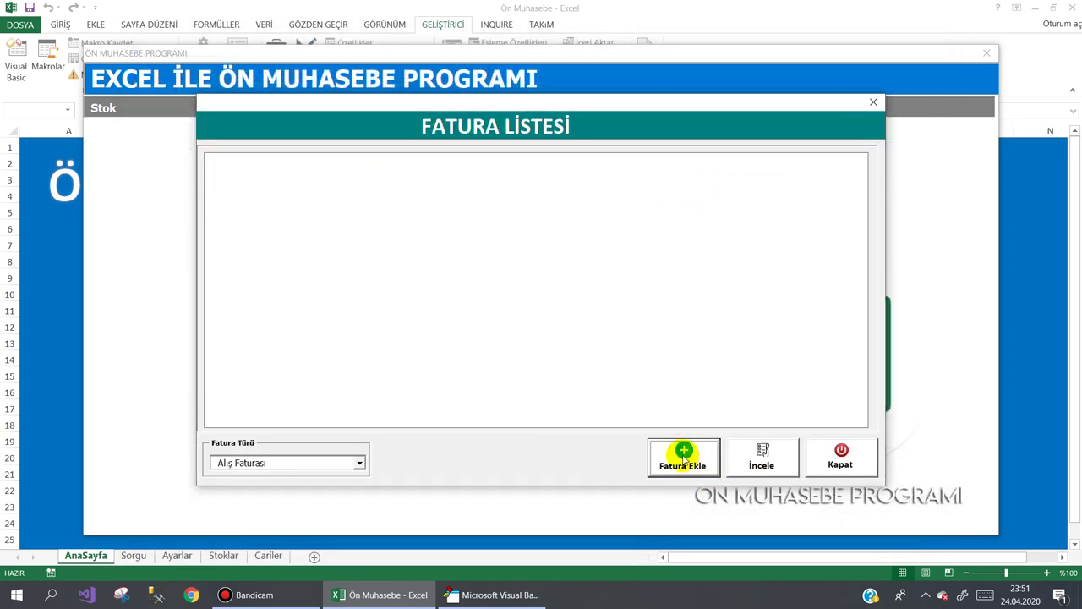
Step: Switch Fatura Türü to Satış Faturası and start a new sales invoice
click(358, 463)
click(322, 489)
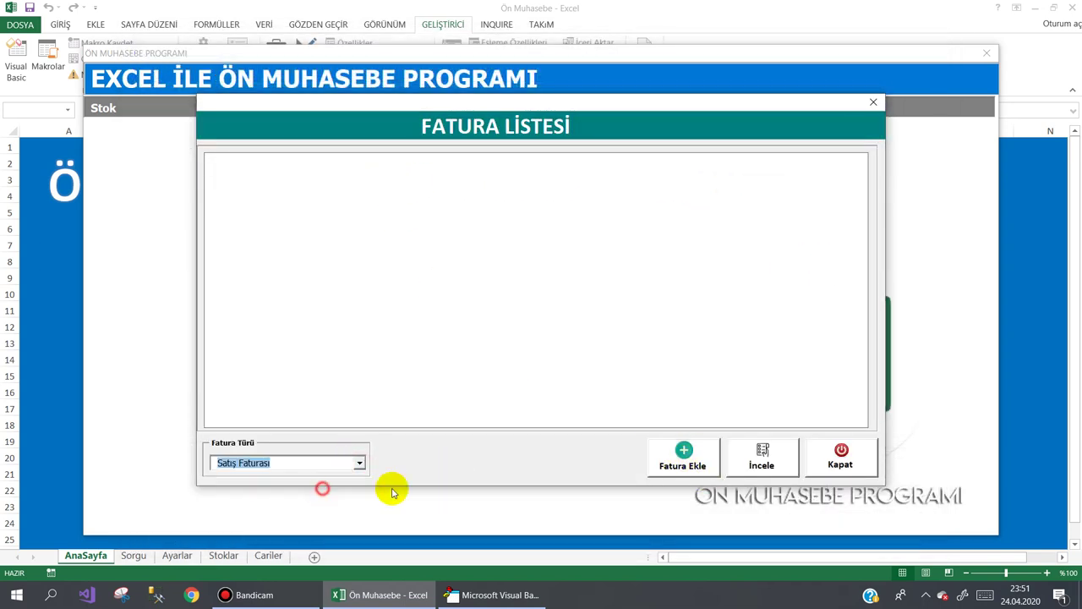
click(703, 459)
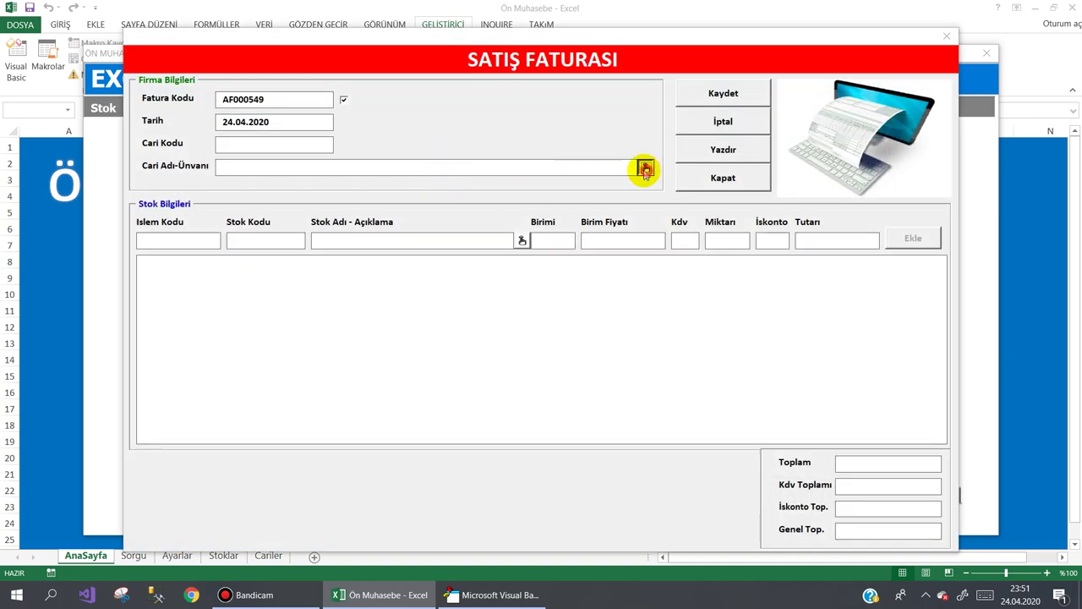
Step: Pick a customer and BILGISAYAR, confirm İşlem Kodu 79, then close the invoice
click(642, 168)
double_click(217, 157)
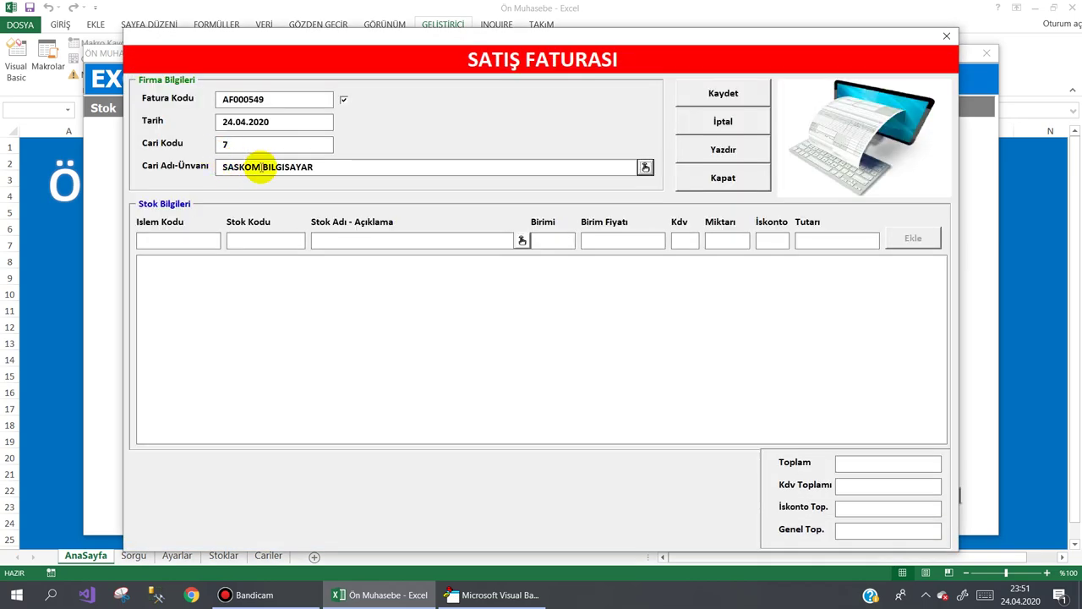
click(521, 240)
double_click(269, 155)
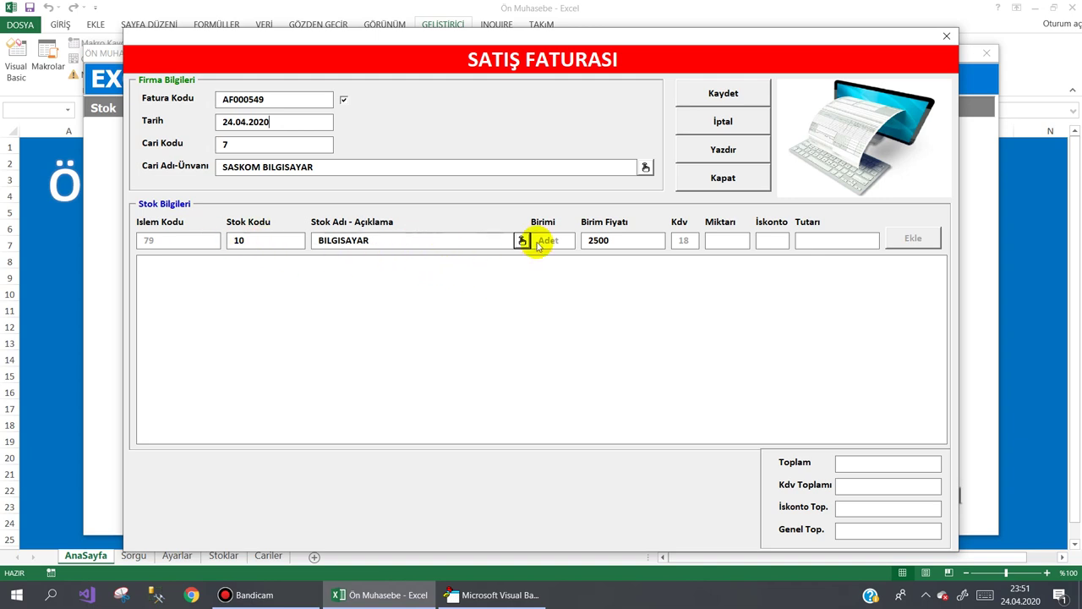
click(692, 179)
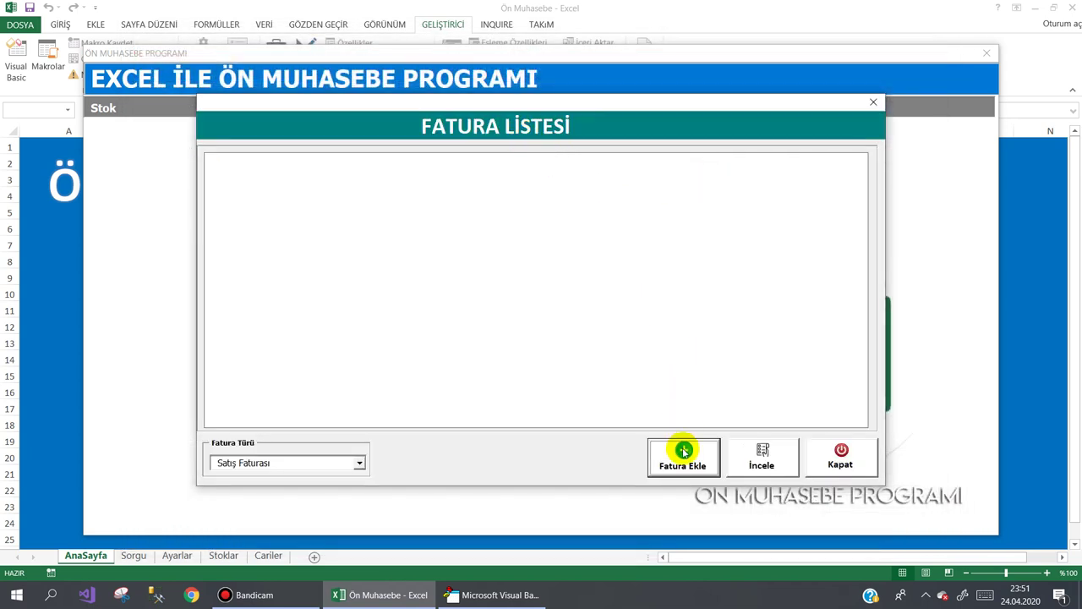
Step: Switch back to Alış Faturası, start a new invoice, and choose SASKOM BILGISAYAR as customer
click(359, 463)
click(306, 478)
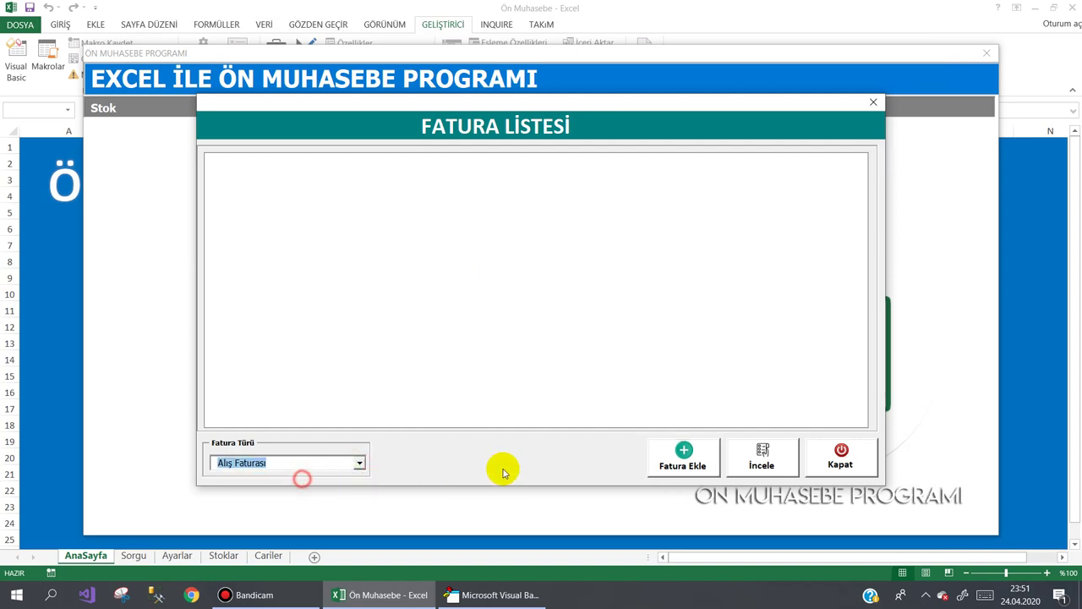
click(682, 456)
click(645, 167)
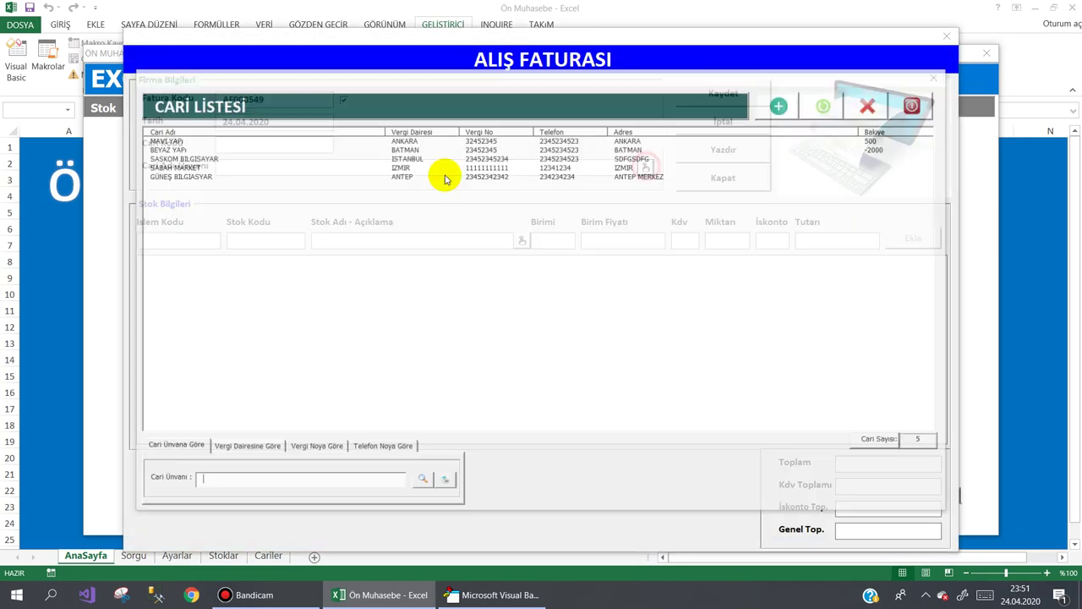
click(212, 161)
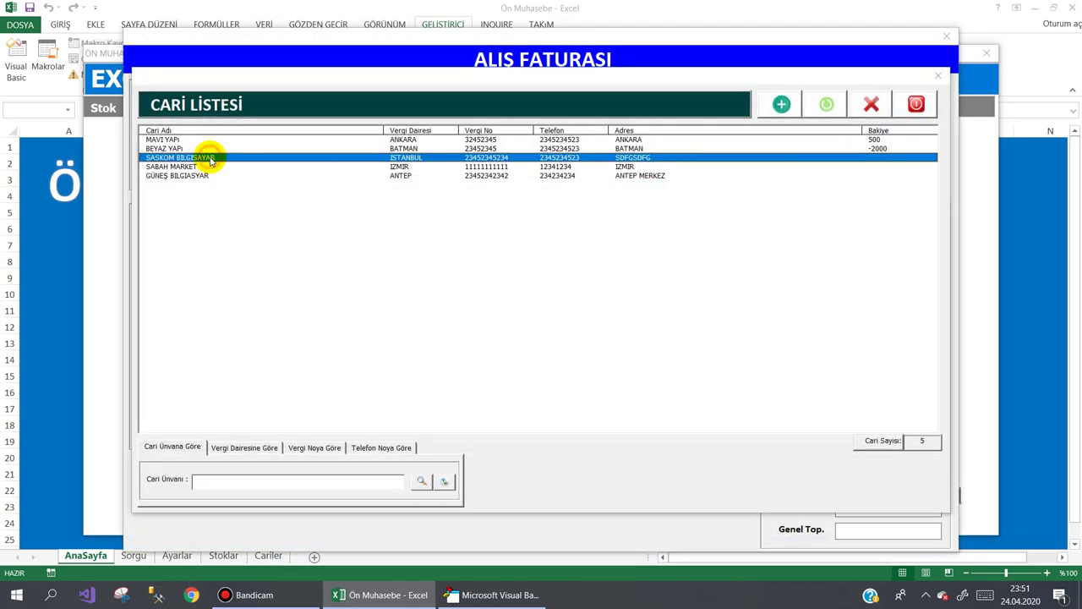
double_click(211, 160)
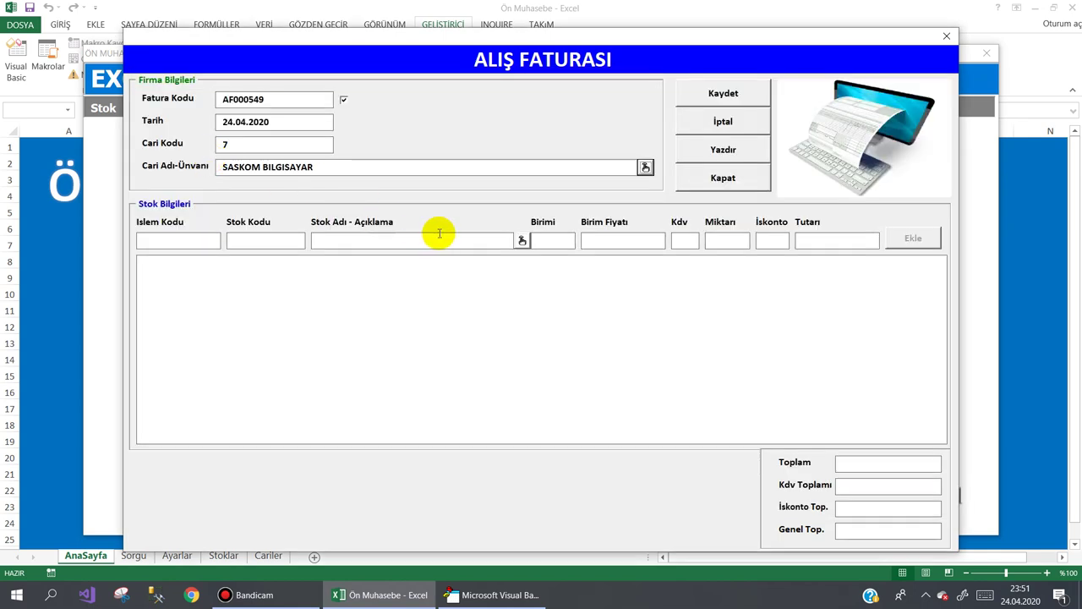
Step: Set the stock item to BILGISAYAR instead of FIRIN, giving İşlem Kodu 11
click(521, 243)
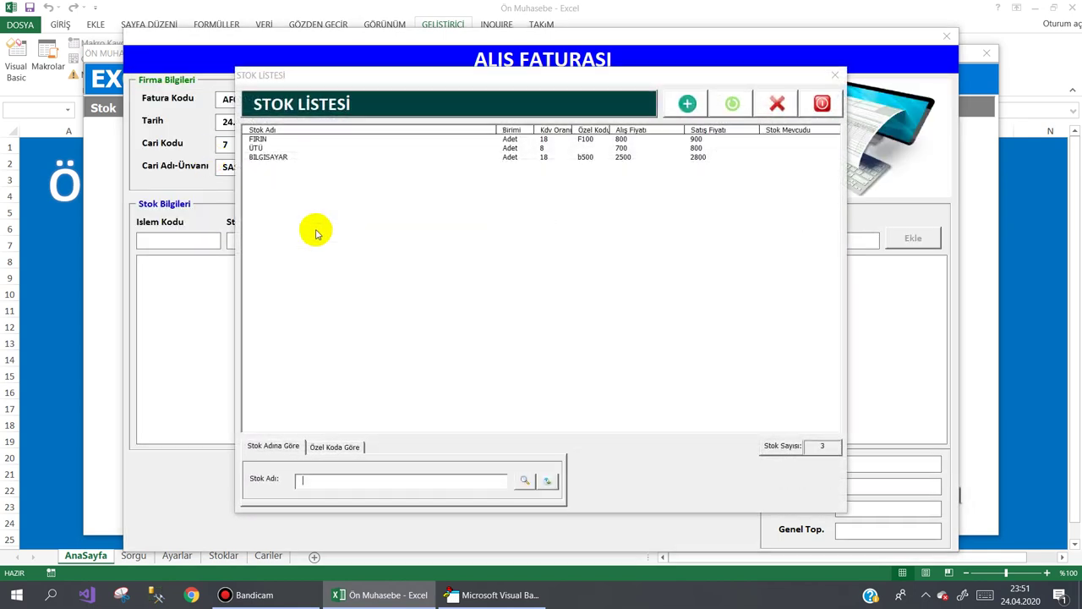
double_click(265, 141)
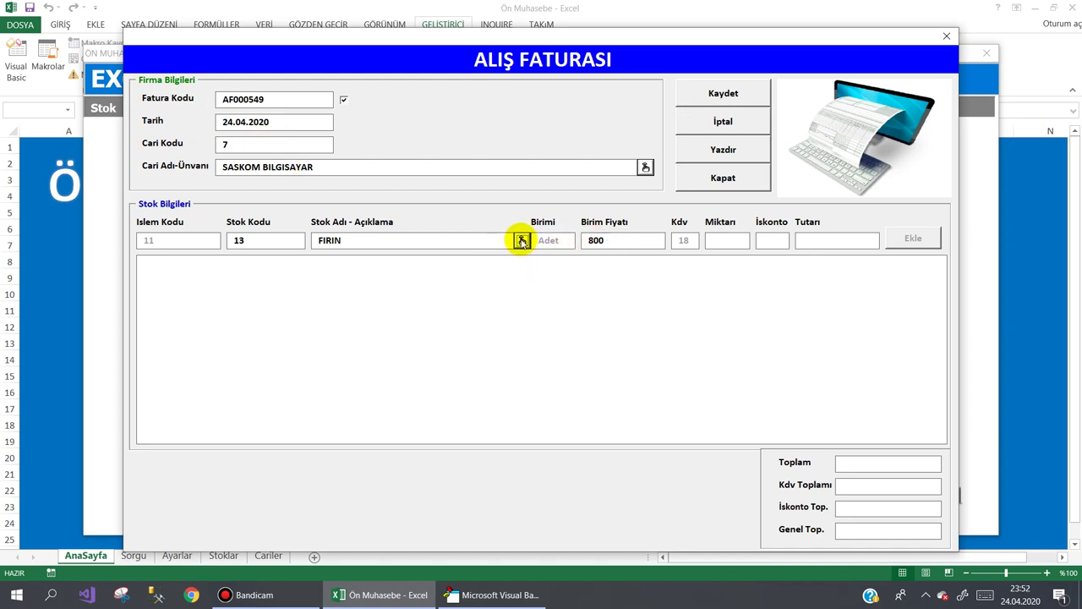
click(724, 239)
click(523, 242)
double_click(357, 155)
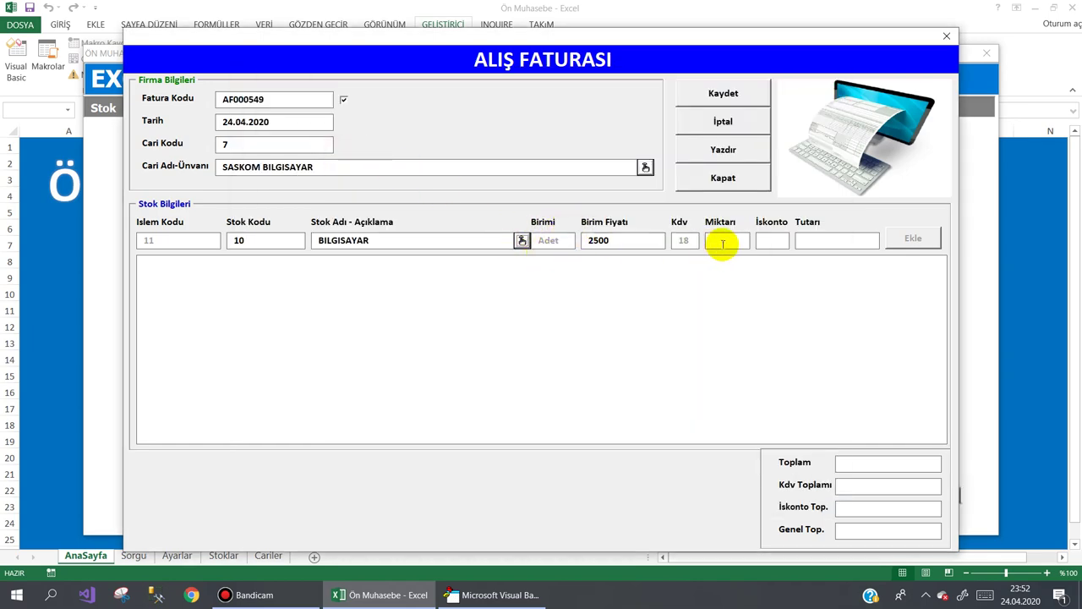
click(522, 240)
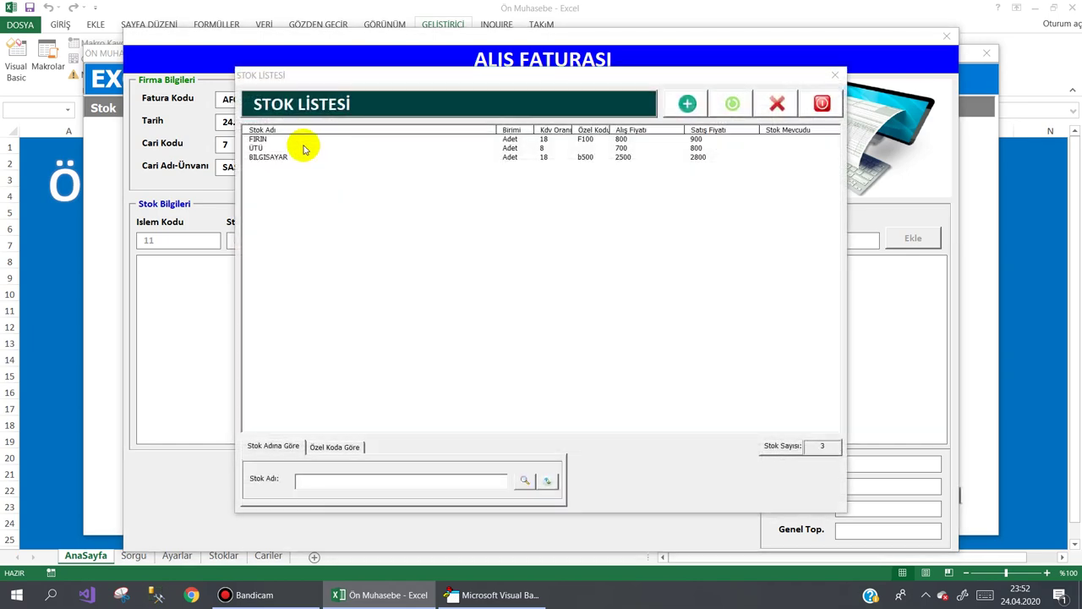
double_click(288, 158)
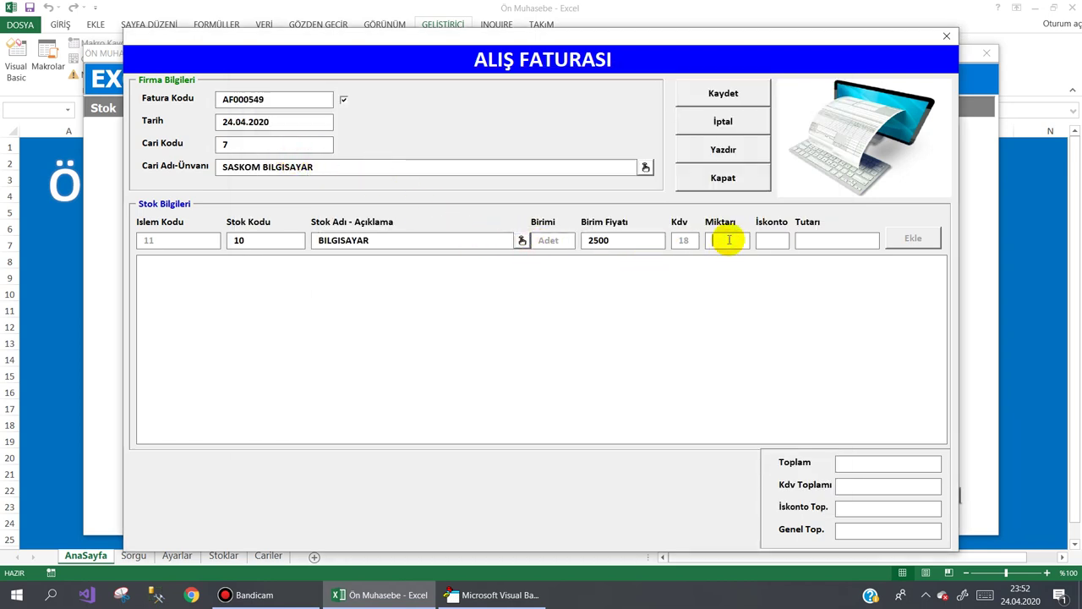
Step: Close the invoice forms and accounting program, returning to the Visual Basic editor
click(740, 180)
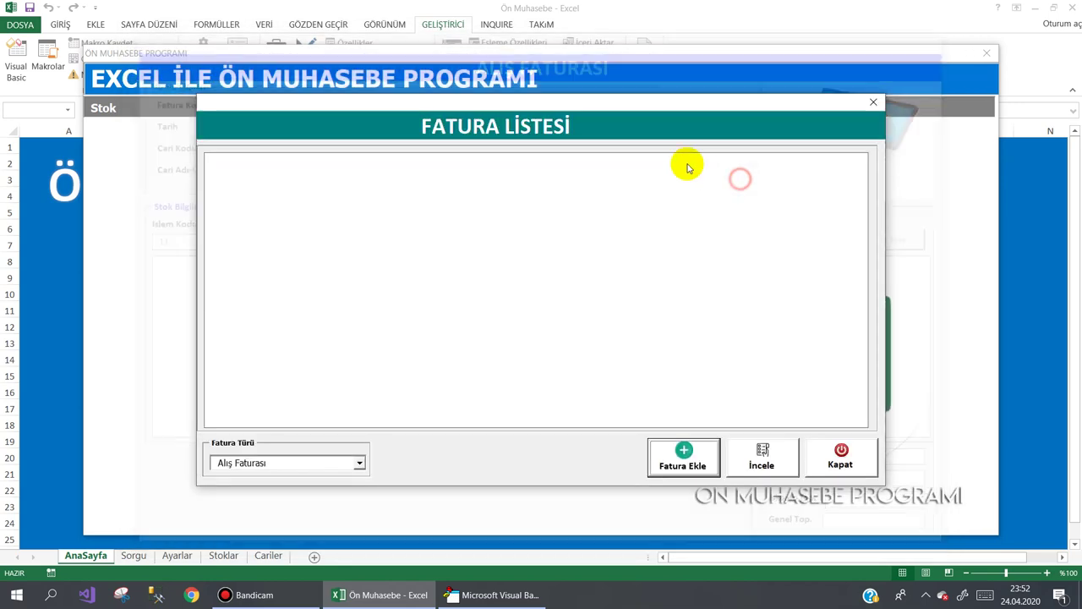
click(830, 461)
click(864, 119)
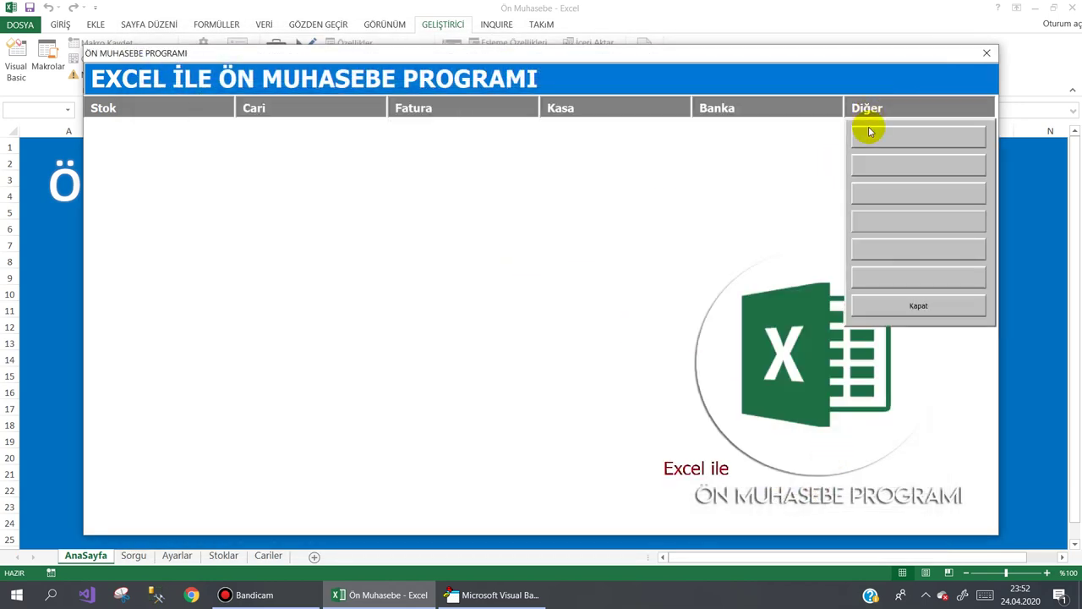
click(887, 307)
click(479, 591)
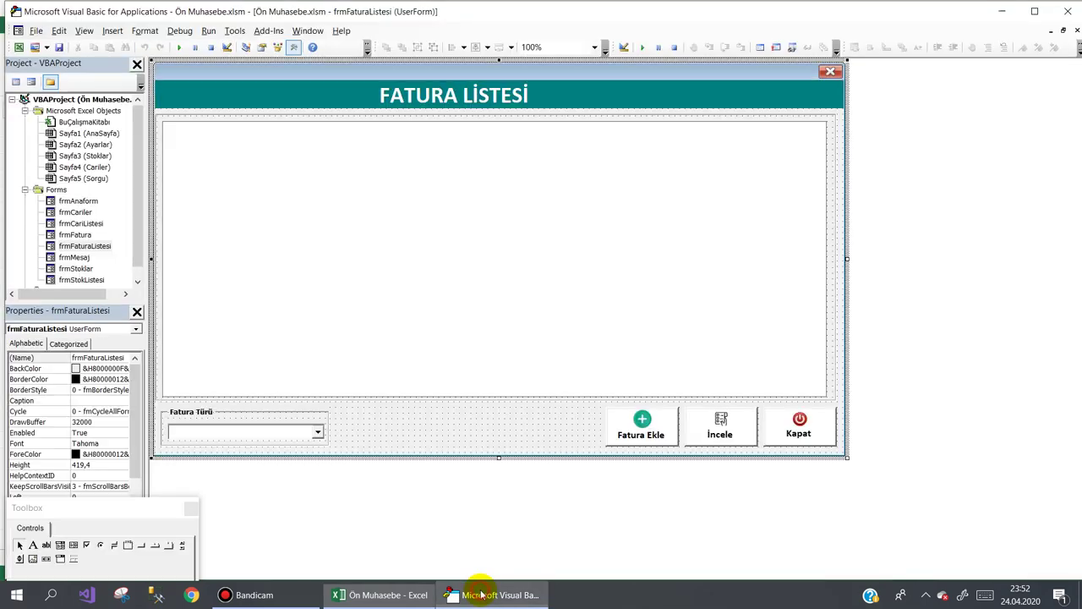
Step: In btnStokSec_Click, add txtMiktar.SetFocus after both the B5 and B6 txtIslemKodu lines
double_click(72, 235)
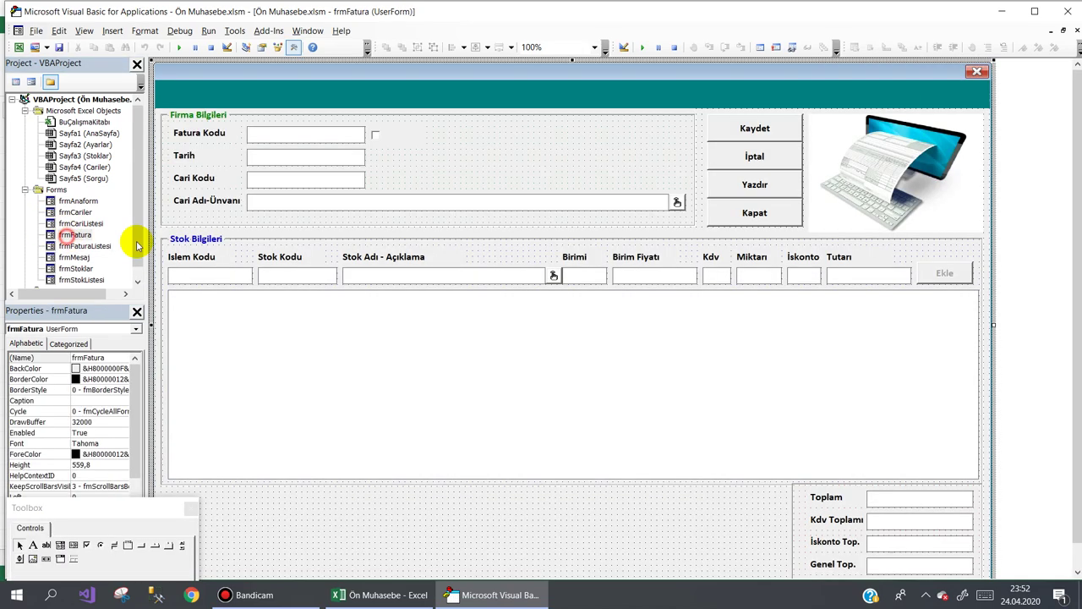
double_click(553, 276)
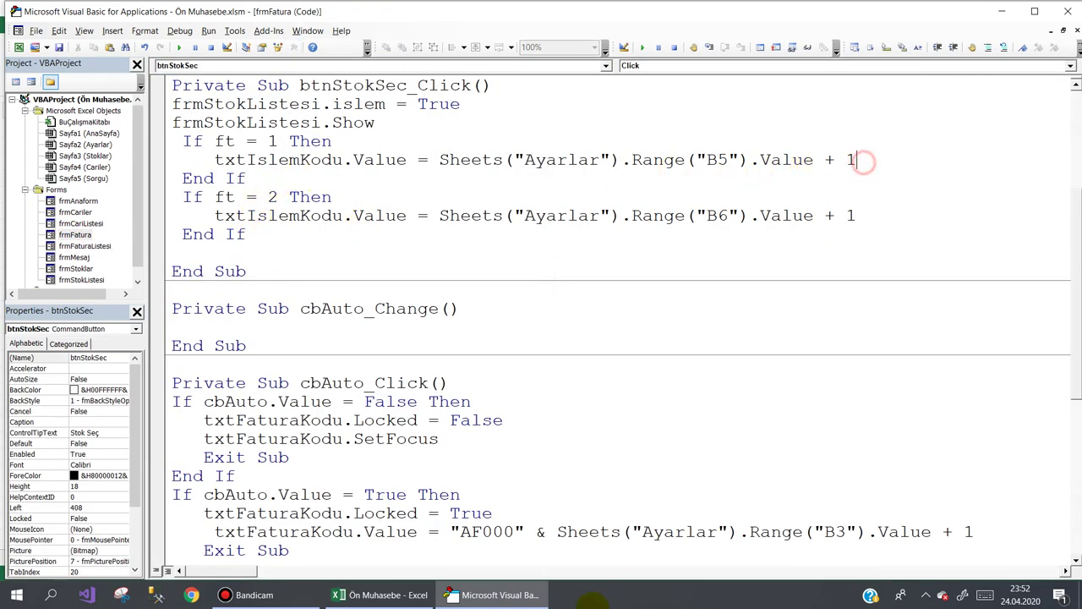
click(252, 594)
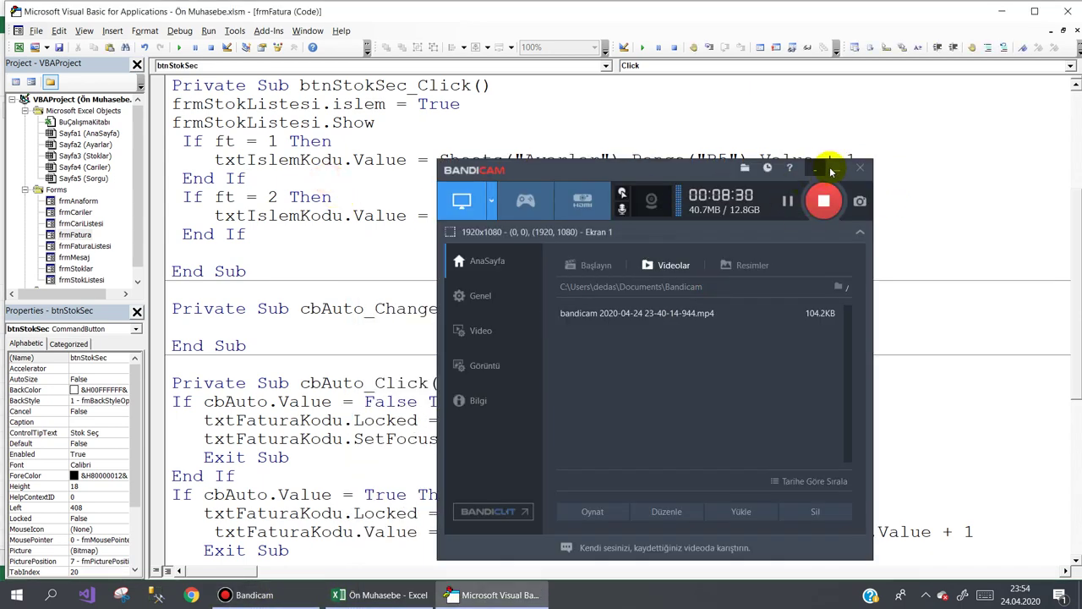
click(831, 172)
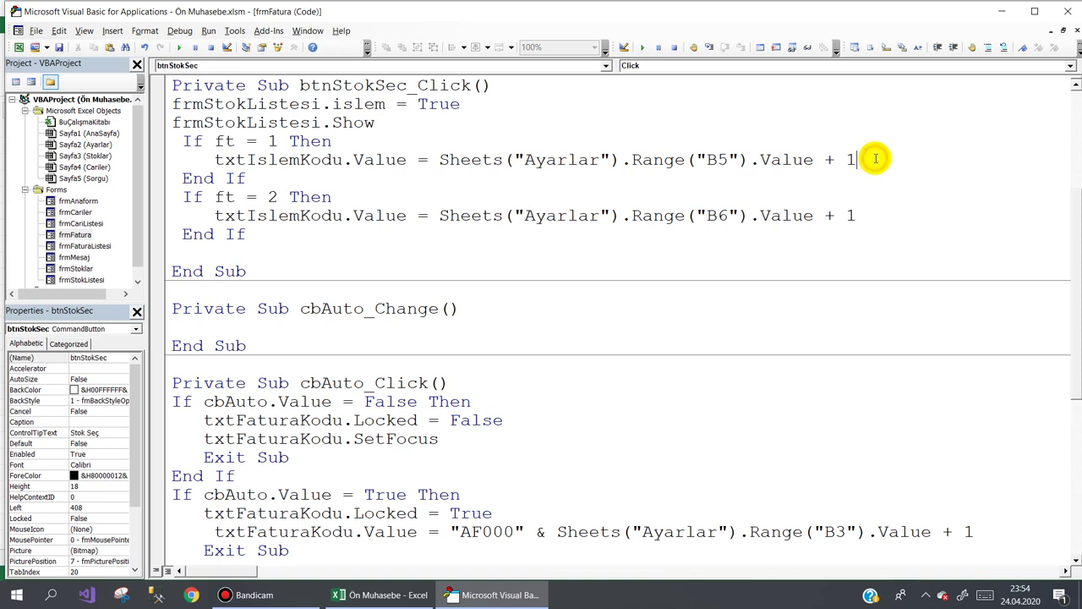
key(Return)
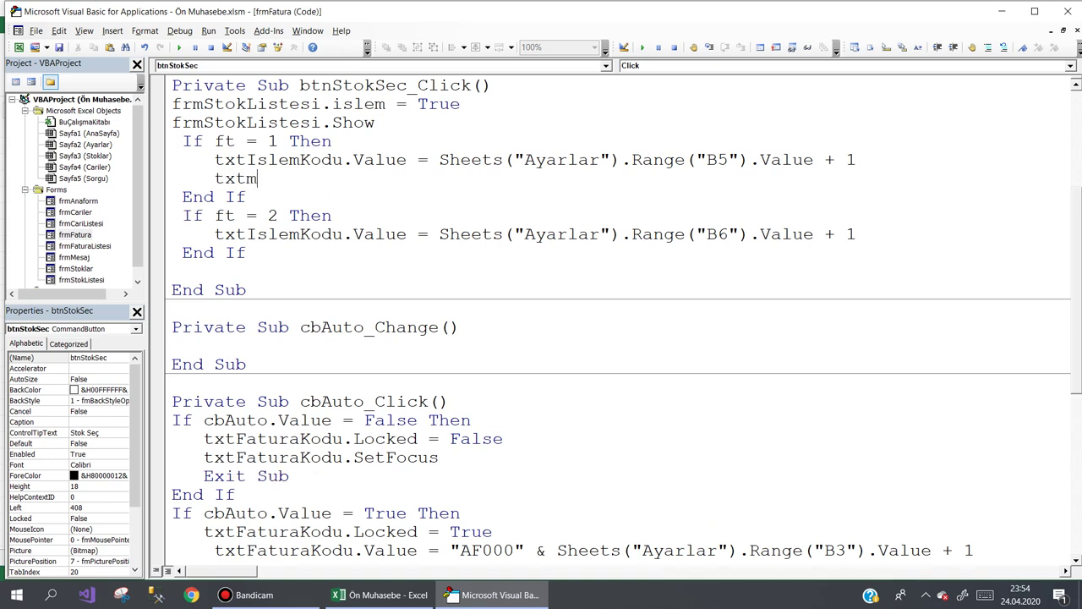
text(.set)
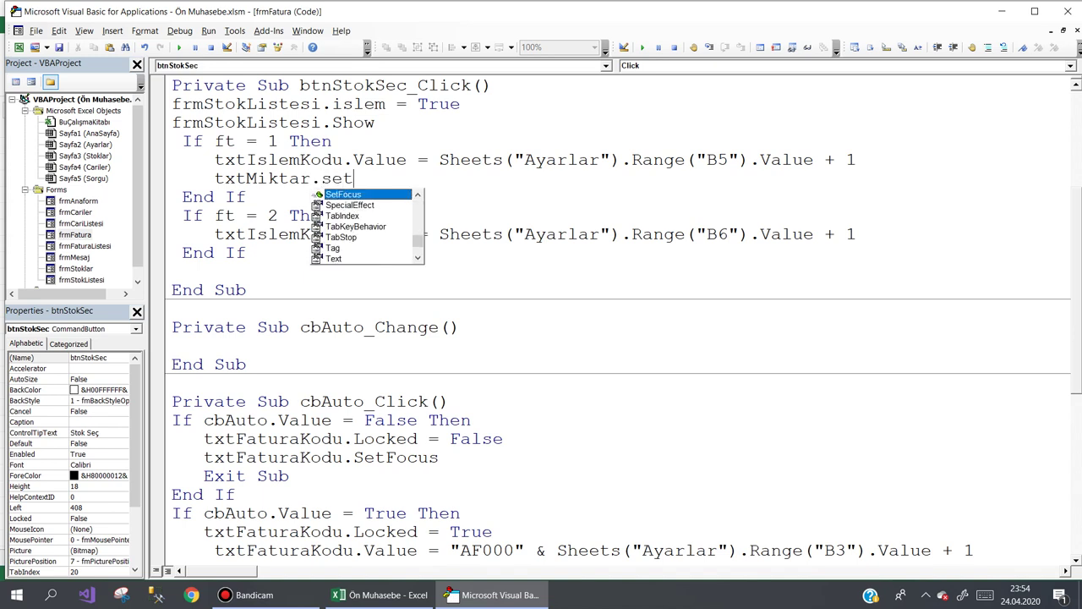
key(shift+Home)
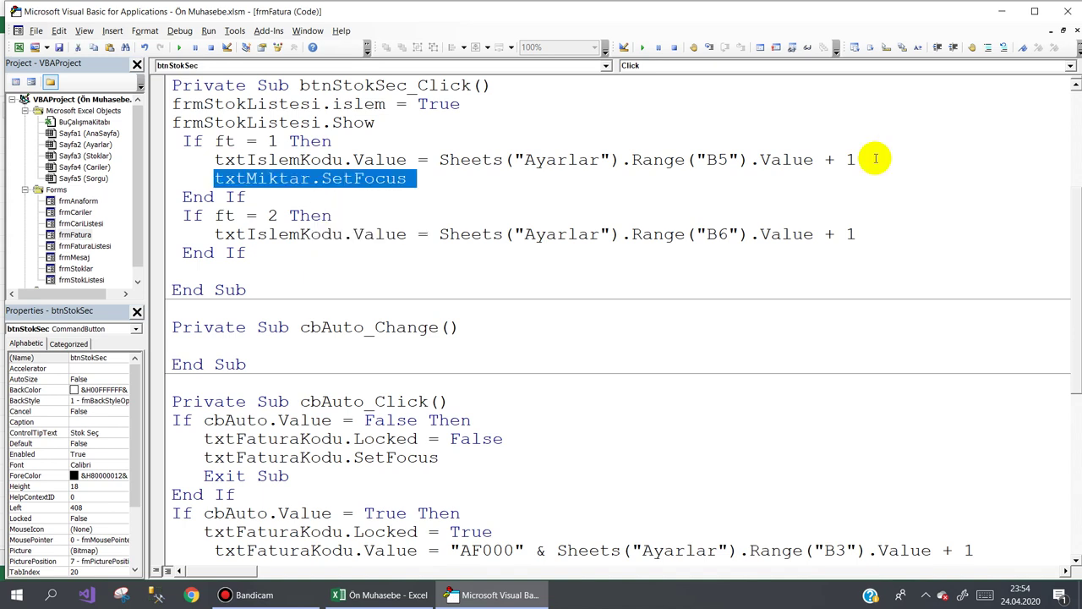
key(Down)
key(Return)
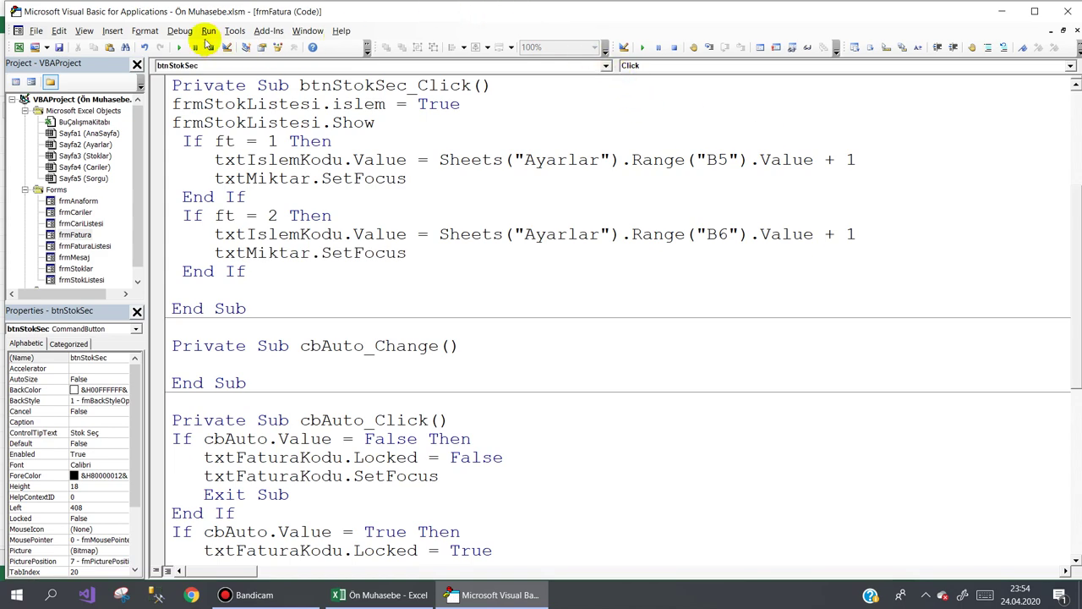
Step: Run the form, then launch the program and start a new purchase invoice from Fatura
click(178, 46)
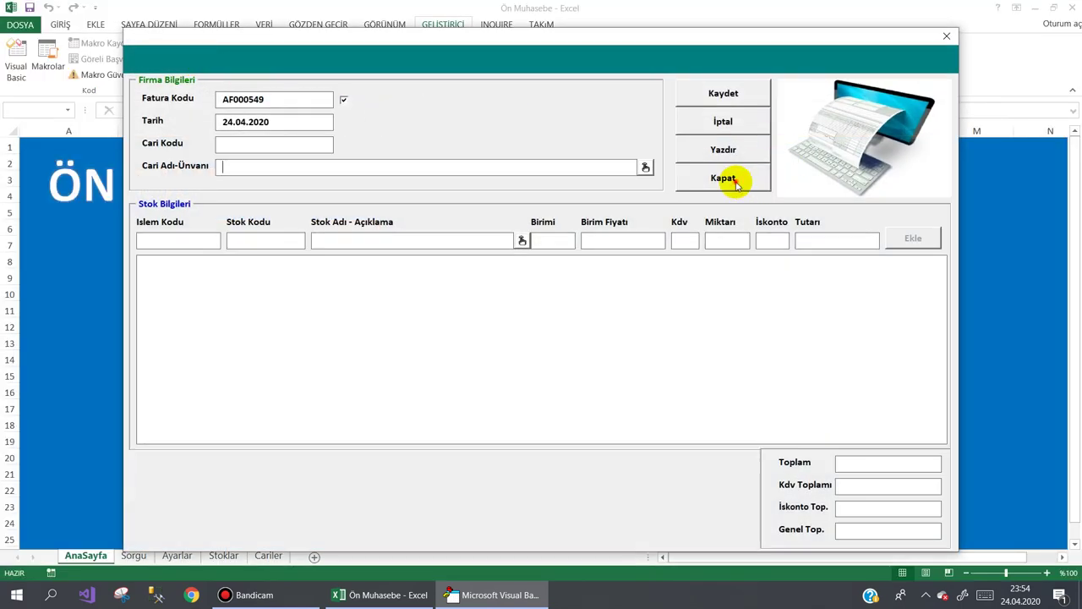
click(732, 179)
click(380, 594)
click(293, 245)
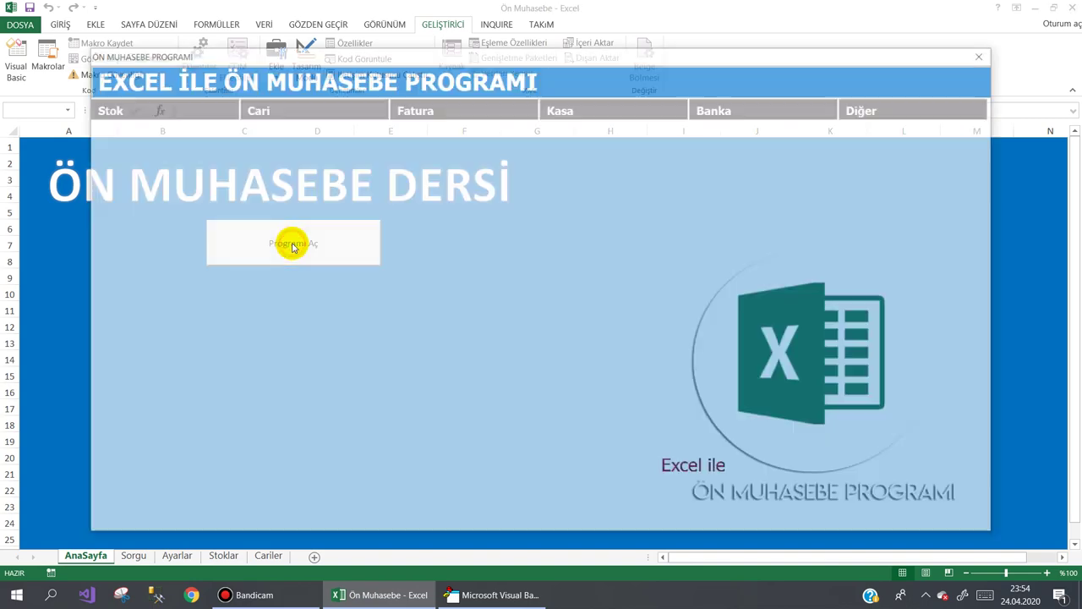
mouse_move(464, 111)
click(430, 135)
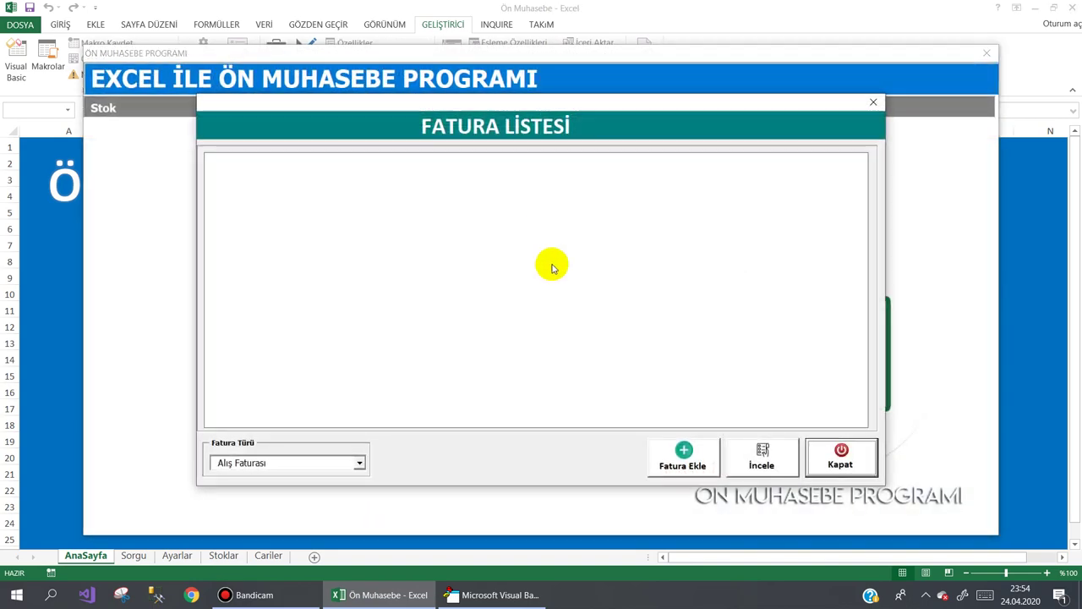
click(671, 469)
Step: Pick SABAH MARKET as customer, then ÜTÜ and finally BILGISAYAR as stock item
click(644, 168)
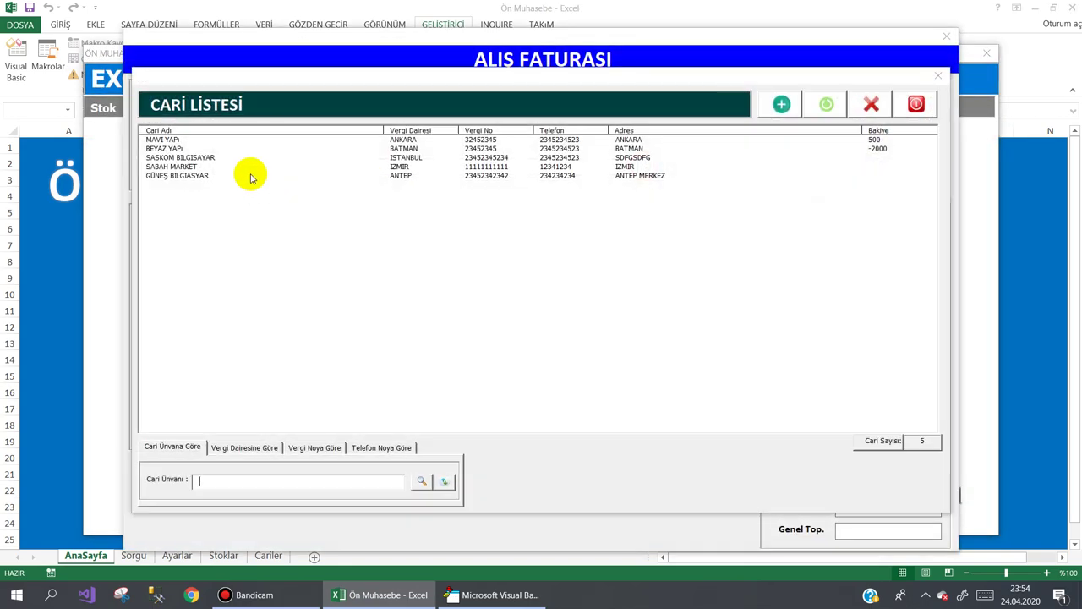
double_click(232, 161)
click(522, 242)
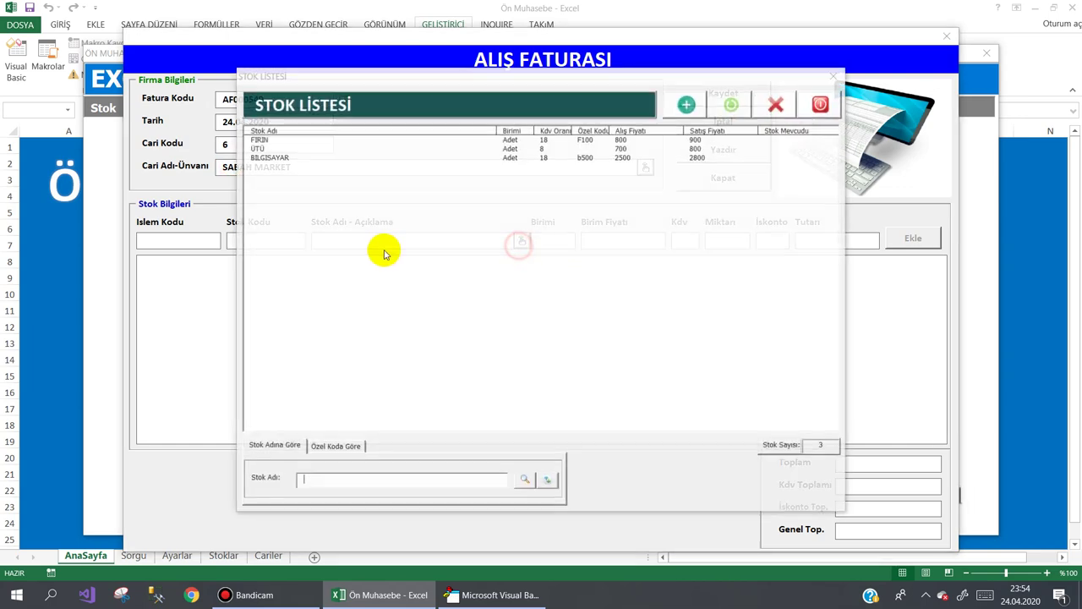
double_click(290, 152)
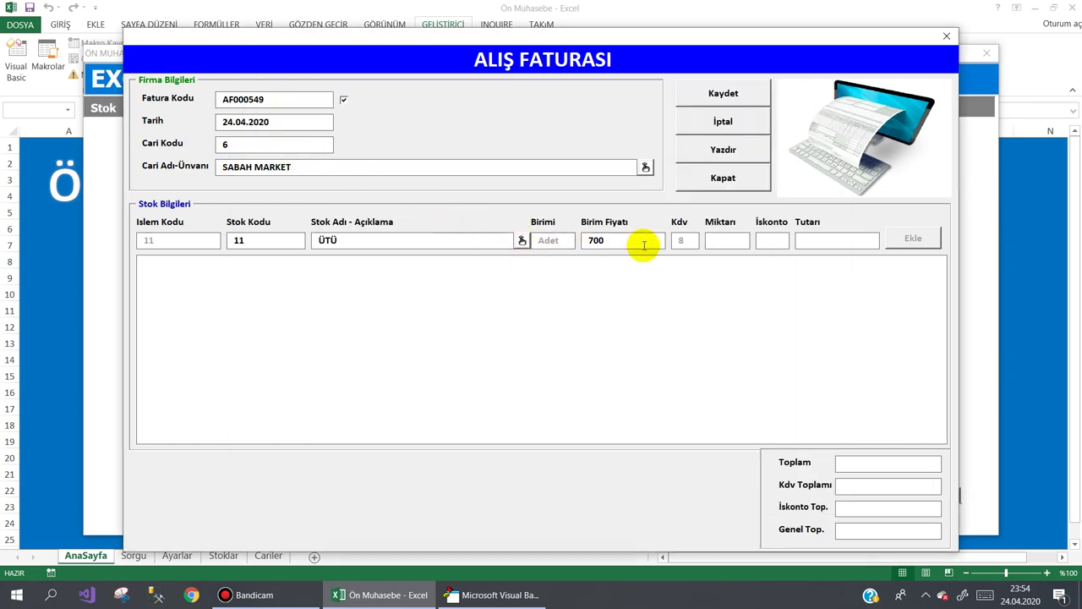
click(522, 242)
double_click(296, 140)
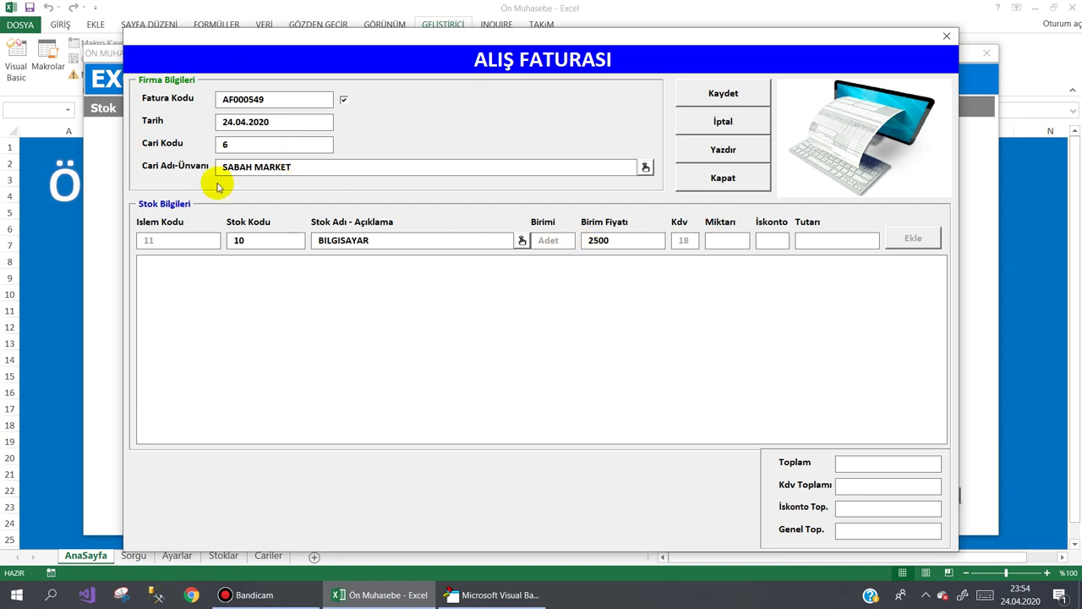
Step: Close the purchase invoice, invoice list and accounting program
click(719, 178)
mouse_move(462, 107)
click(837, 454)
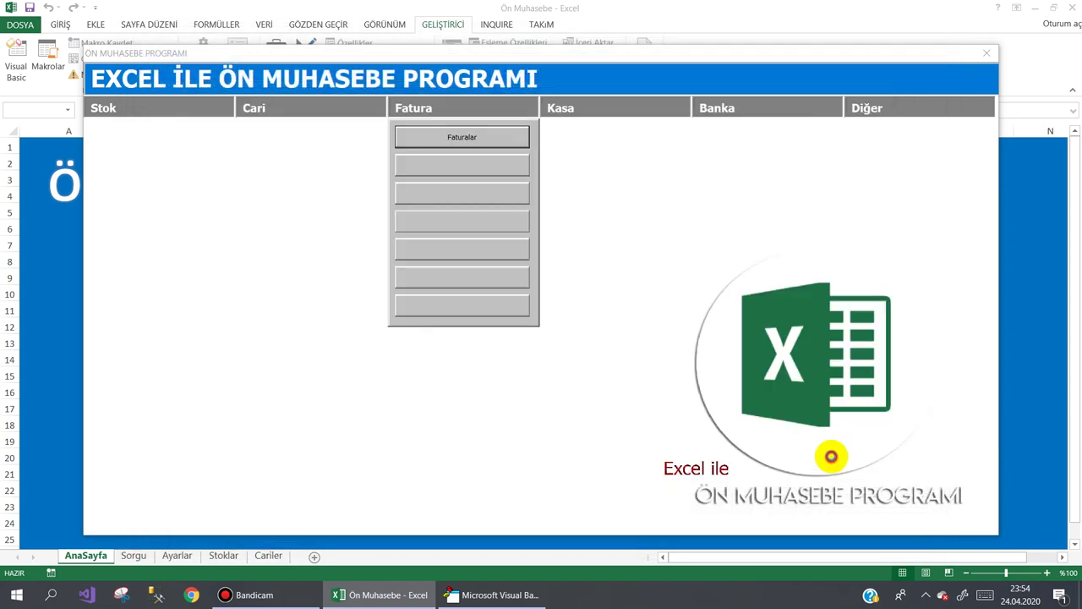
click(897, 308)
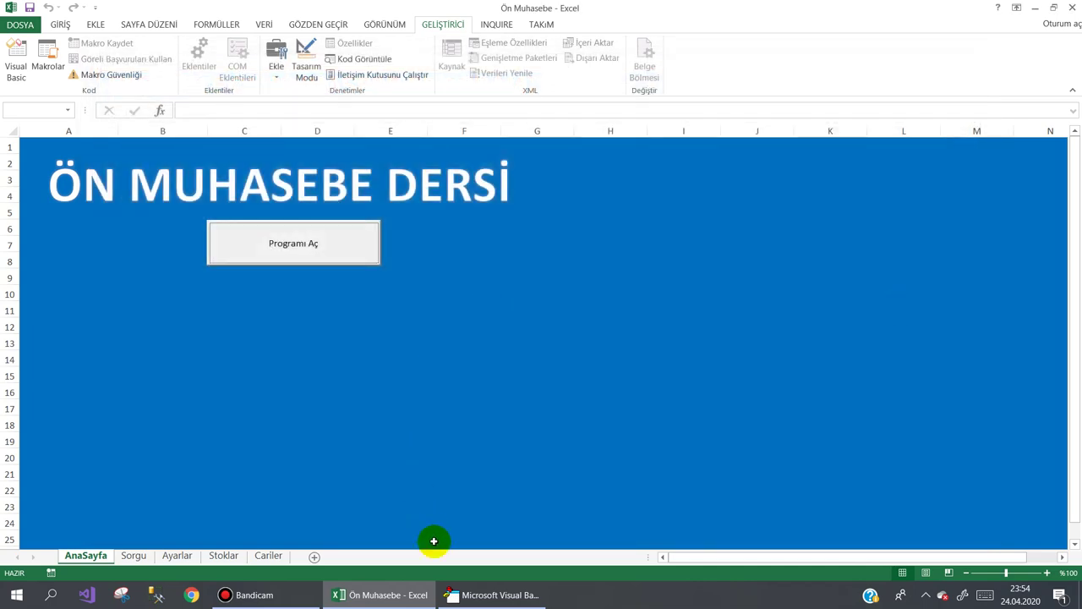
Step: Move the If islem block from lstStoklar_Click into a new lstStoklar_DblClick handler
click(474, 595)
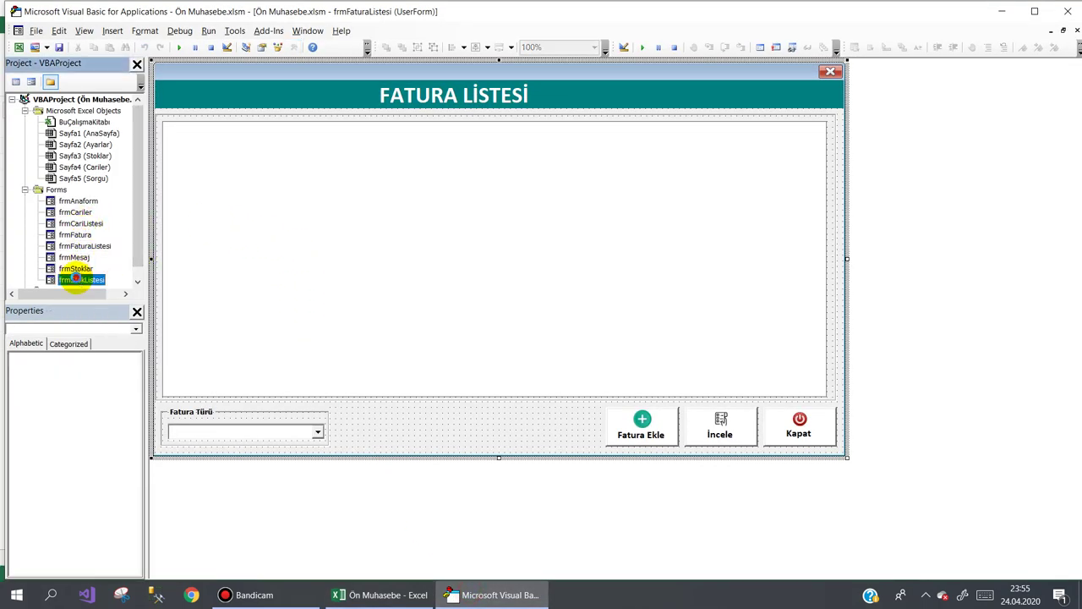
double_click(77, 279)
double_click(242, 210)
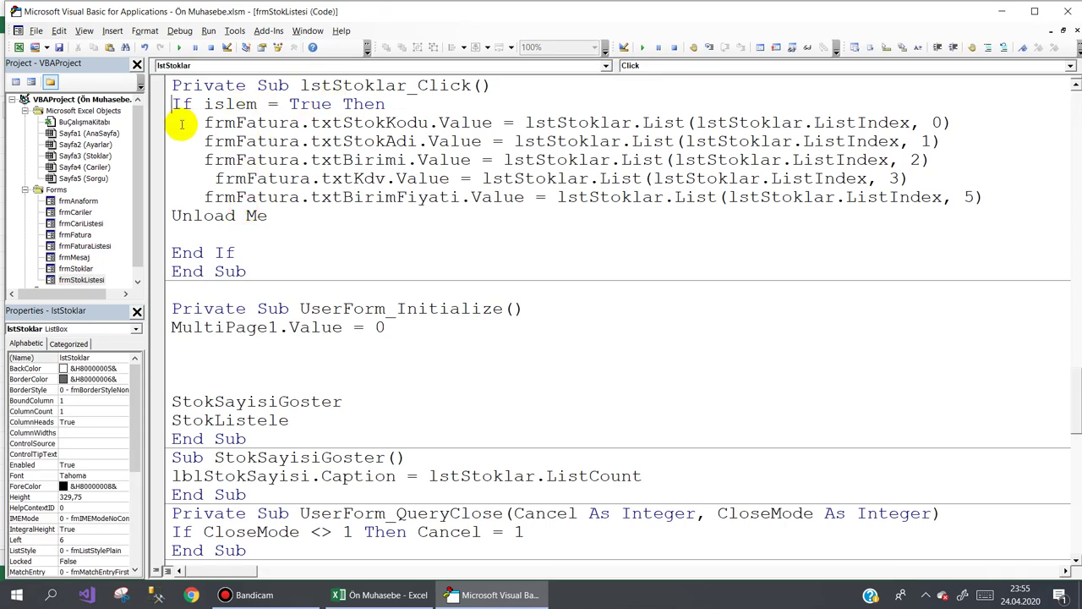
drag(166, 106, 156, 252)
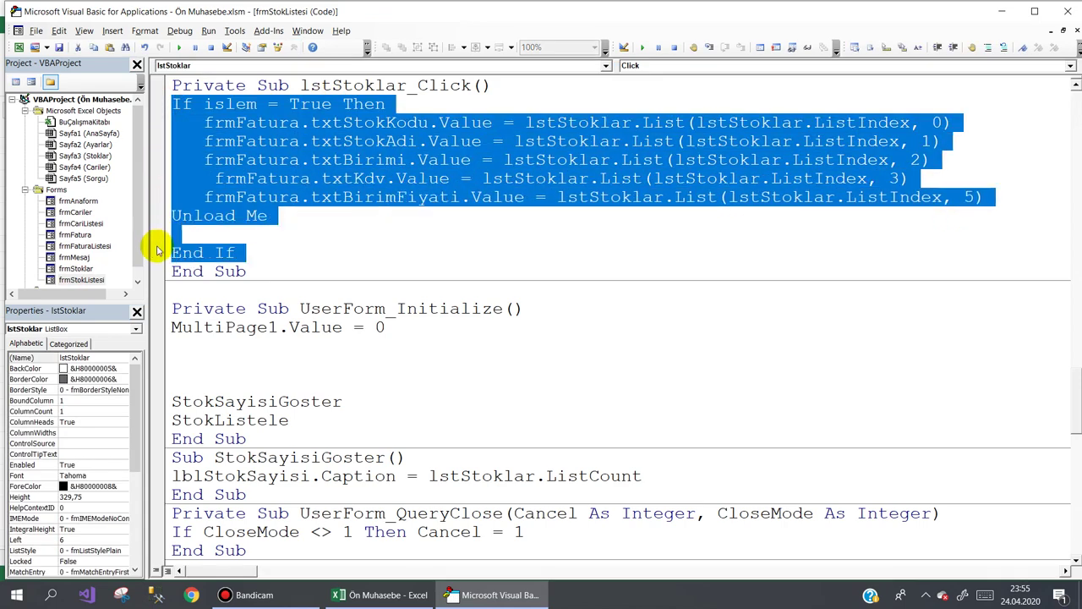
key(Delete)
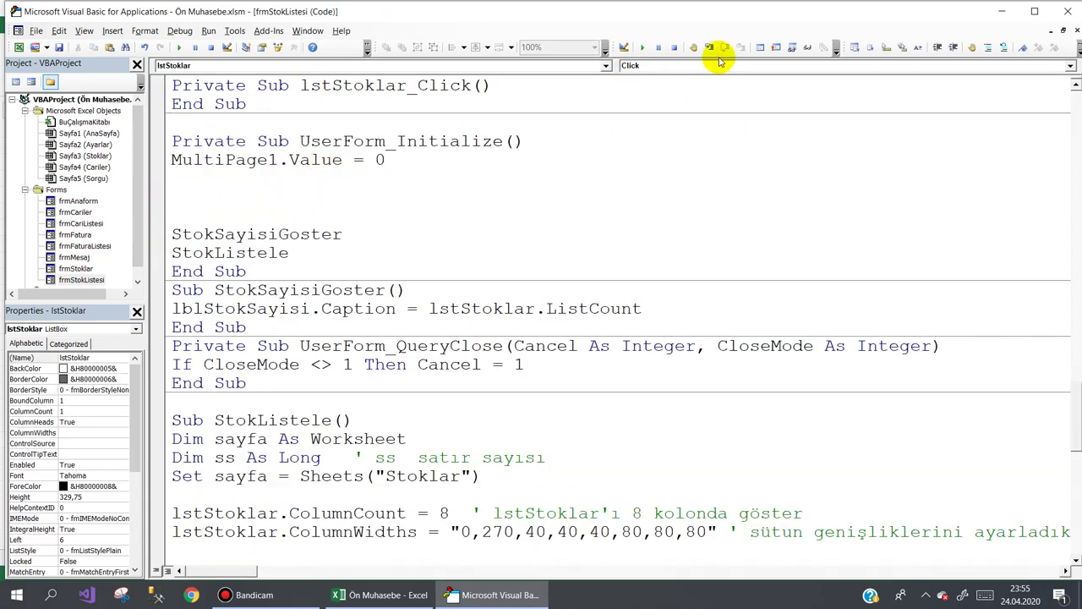
click(709, 65)
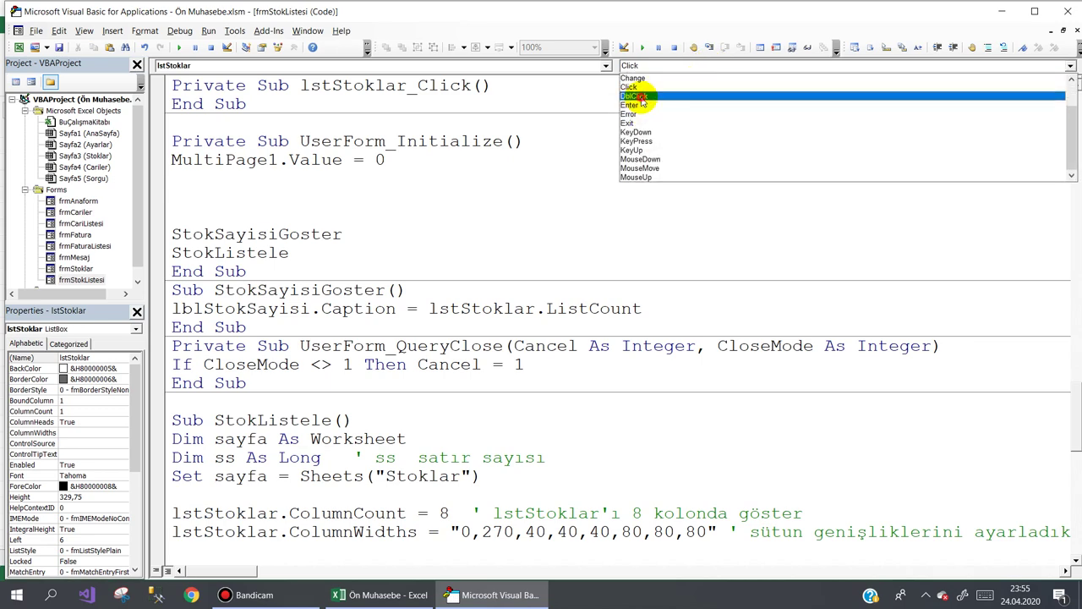
click(639, 96)
text(If islem = True Then    frmFatura.txtStokKodu.Value = lstStoklar.List(lstStoklar.ListIndex, 0)    frmFatura.txtStokAdi.Value = lstStoklar.List(lstStoklar.ListIndex, 1)    frmFatura.txtBirimi.Value = lstStoklar.List(lstStoklar.ListIndex, 2)     frmFatura.txtKdv.Value = lstStoklar.List(lstStoklar.ListIndex, 3)    frmFatura.txtBirimFiyati.Value = lstStoklar.List(lstStoklar.ListIndex, 5) Unload Me  End If)
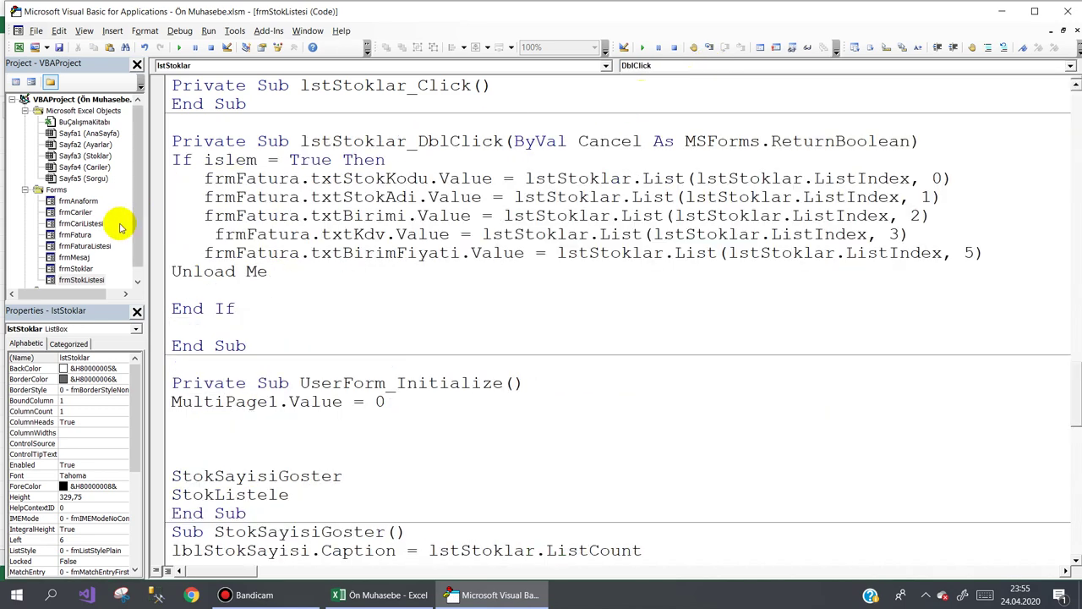
Step: Review the frmCariListesi customer list's code
double_click(92, 224)
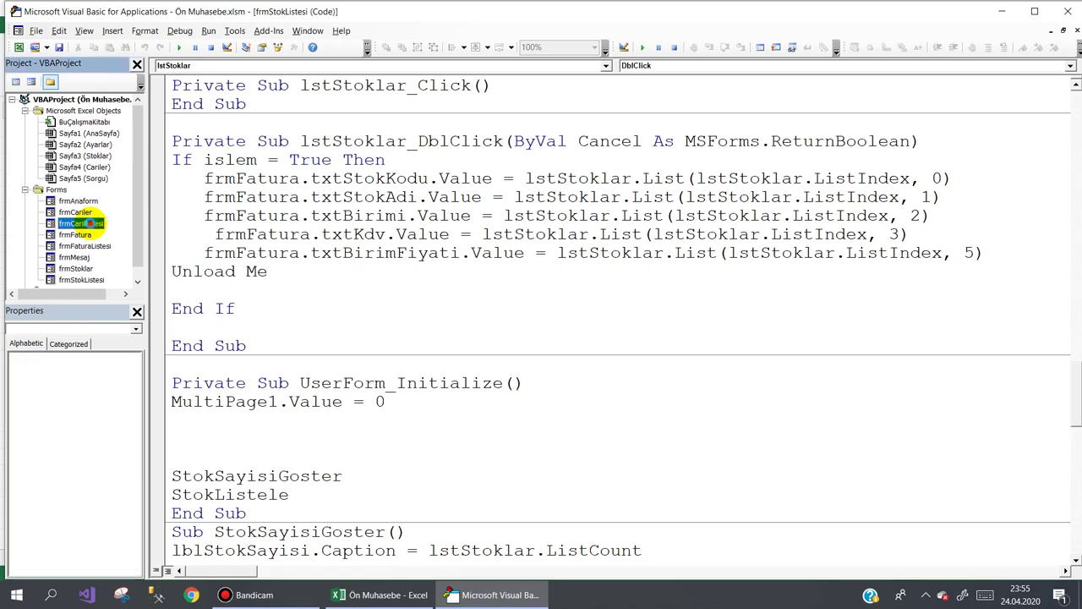
double_click(301, 196)
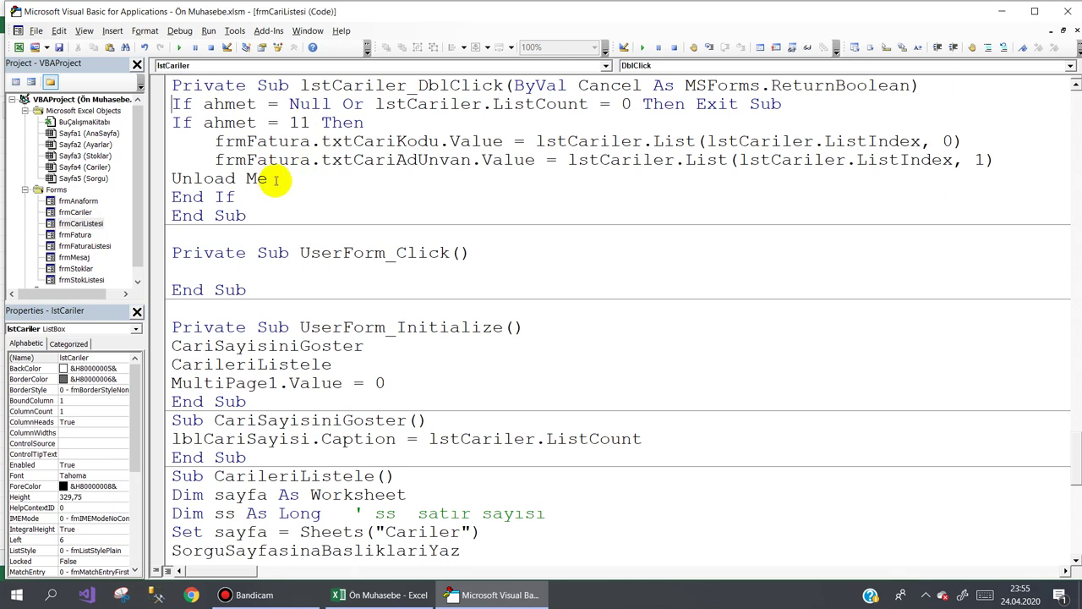
click(81, 223)
Step: Open btnCariSec_Click and add a new line after frmCariListesi.Show
double_click(82, 236)
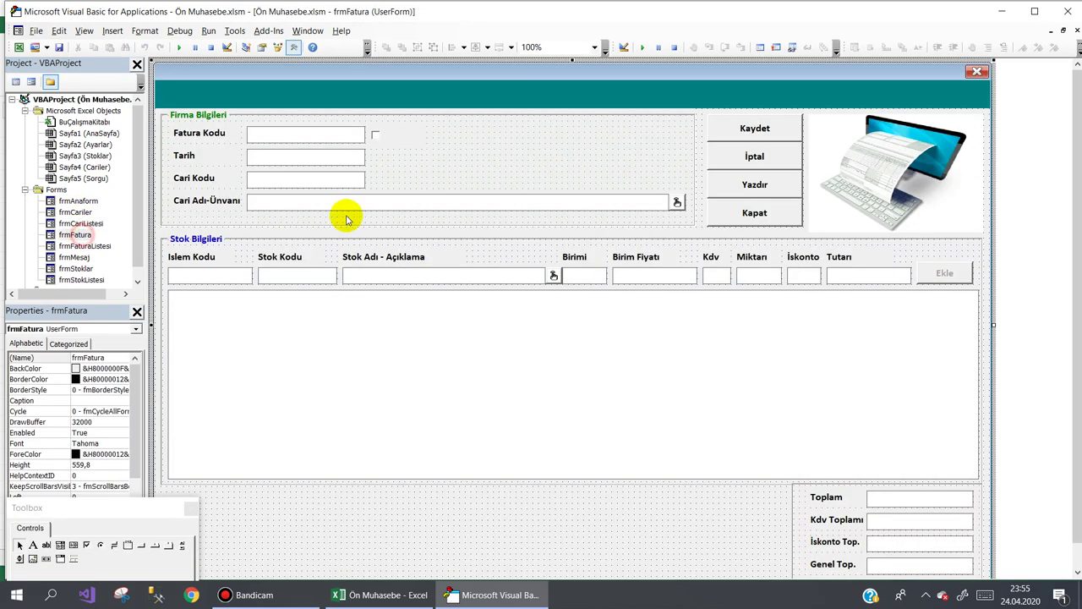
double_click(674, 203)
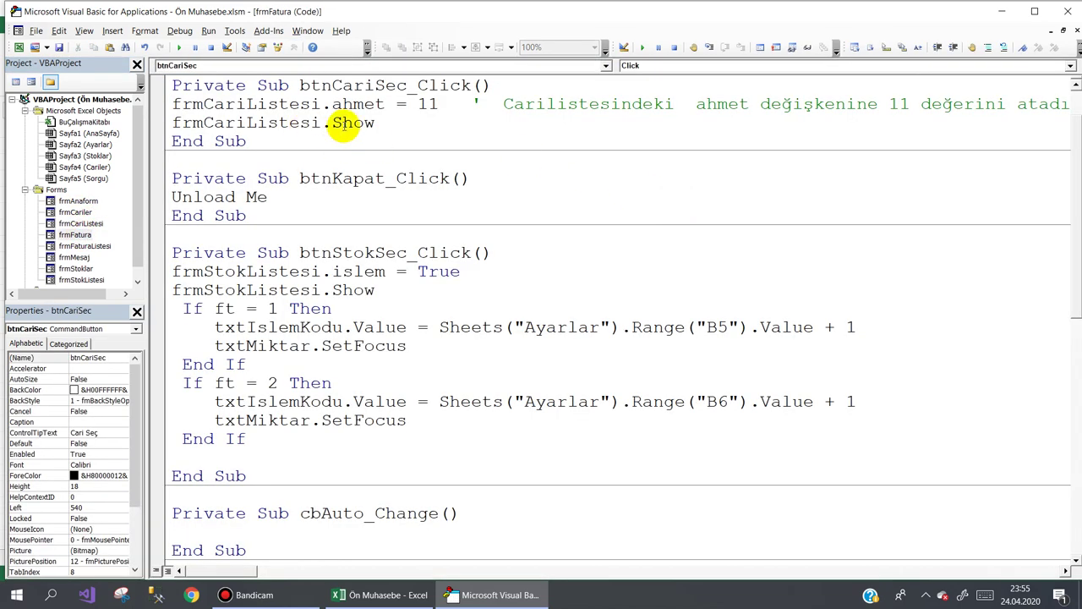
click(389, 126)
key(Return)
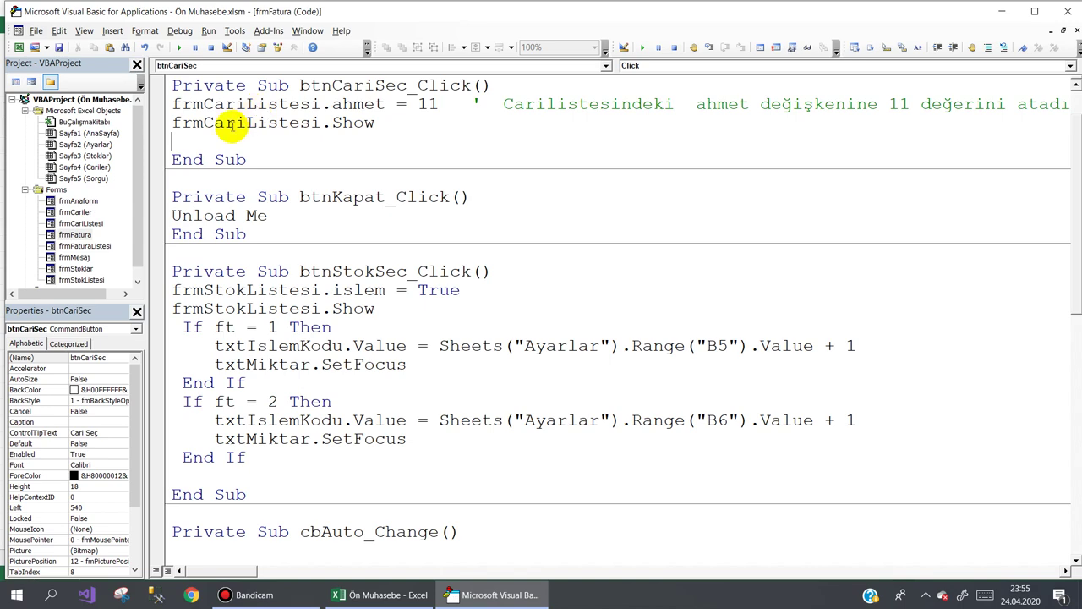
Step: Insert a btnStokSec_Click call on that line via IntelliSense, then return to Excel
double_click(75, 235)
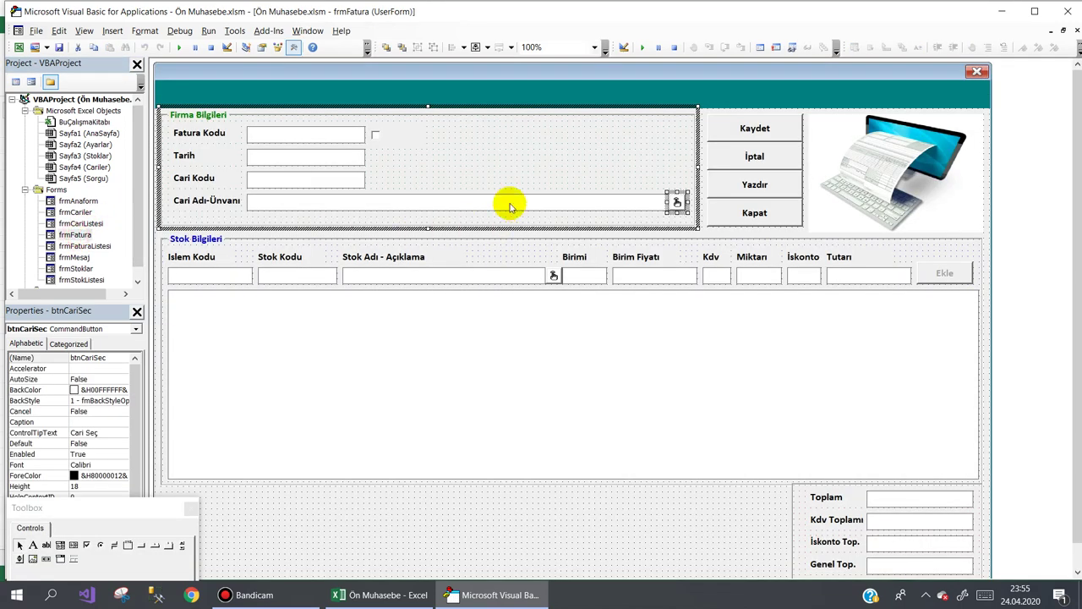
click(554, 276)
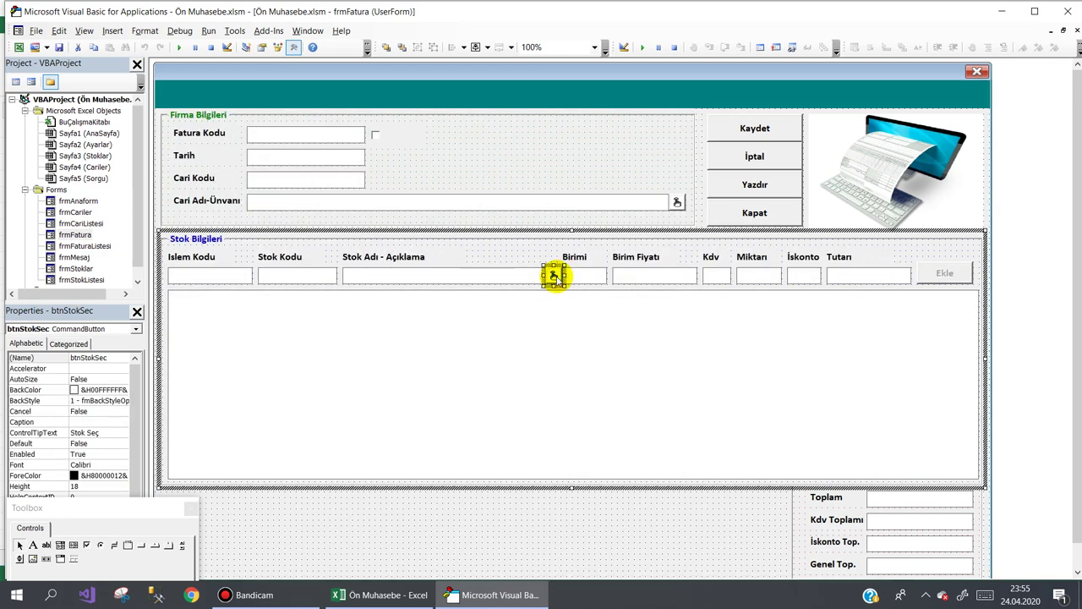
double_click(677, 202)
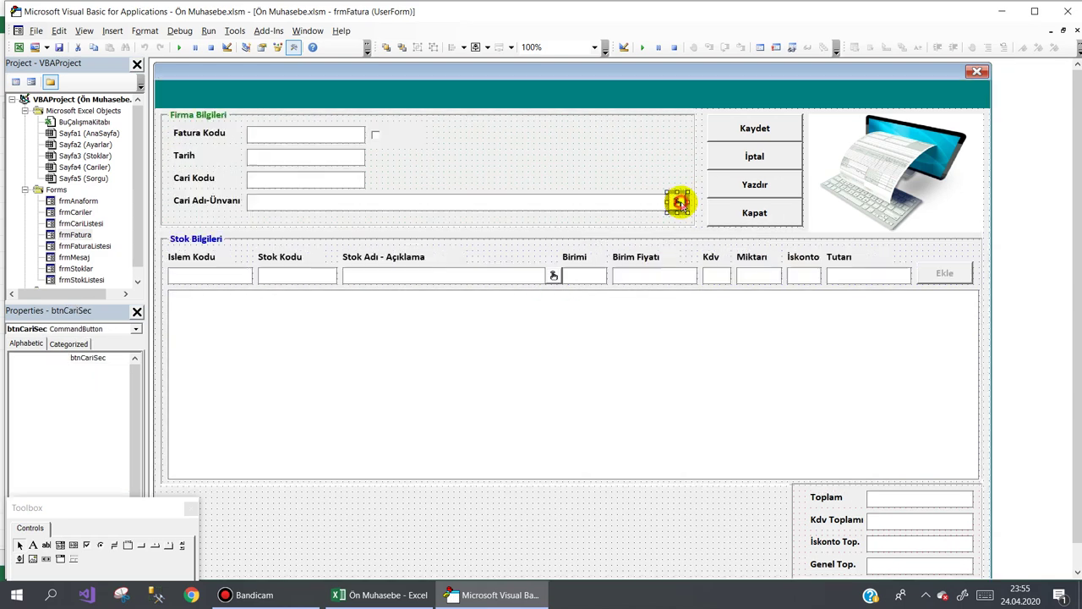
click(184, 141)
text(btns)
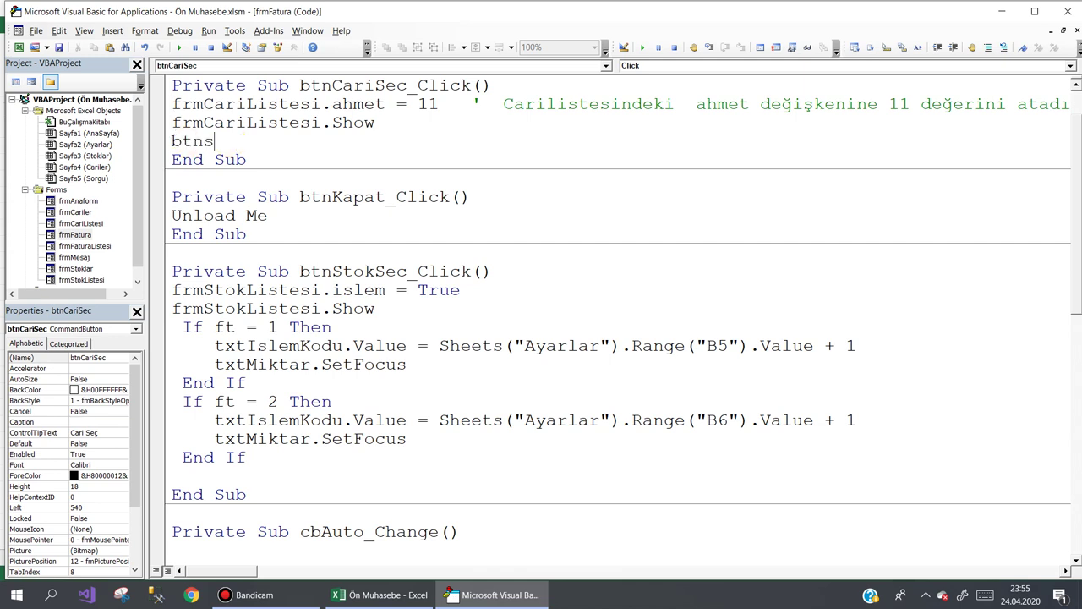
key(ctrl+space)
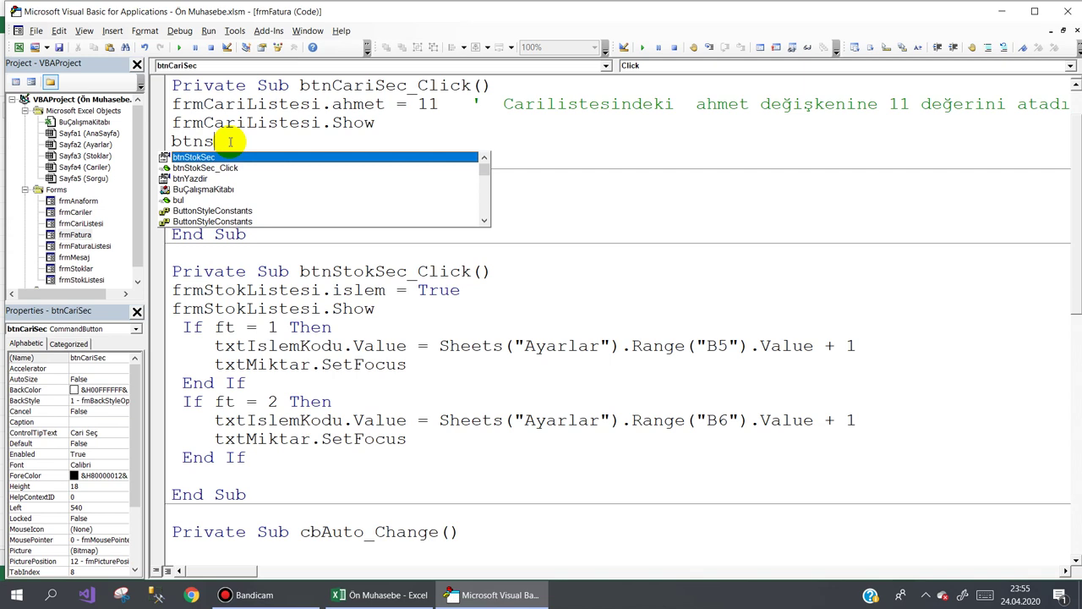
key(Down)
key(Tab)
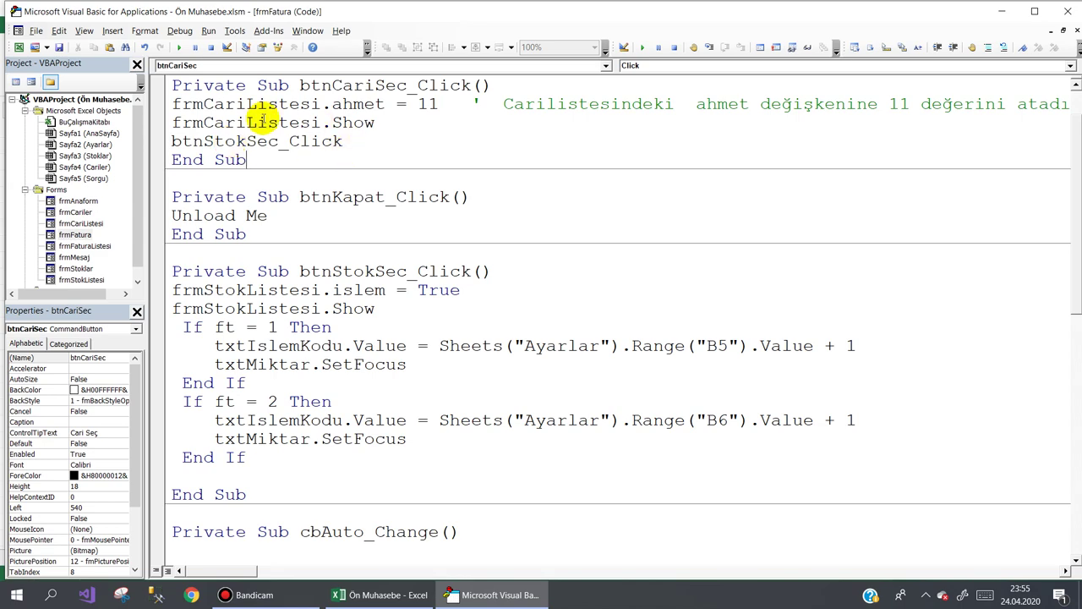
click(384, 595)
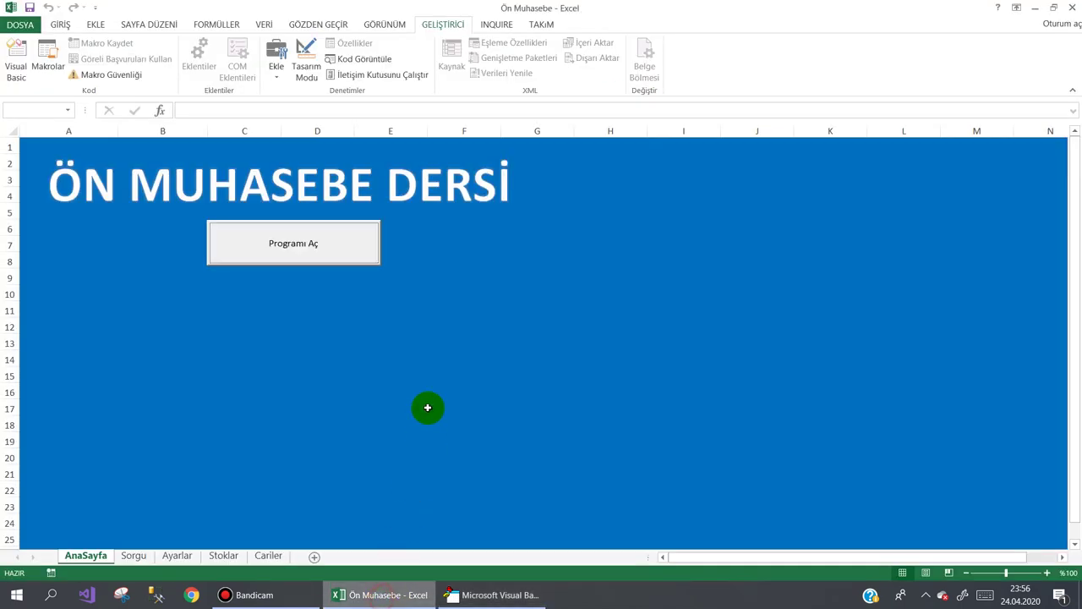
click(326, 243)
click(405, 108)
click(425, 142)
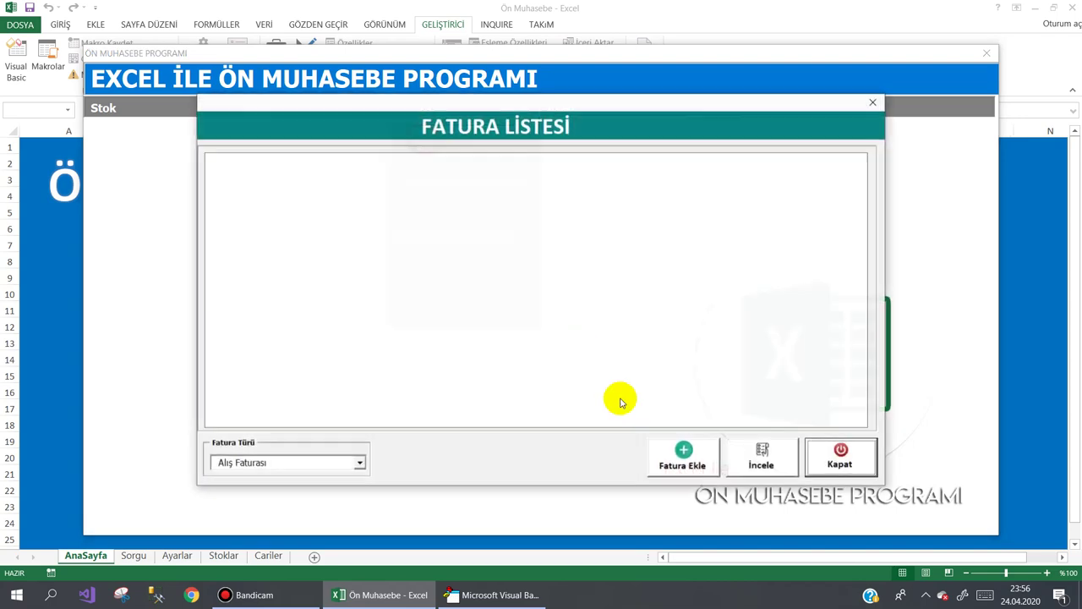
click(674, 456)
click(645, 170)
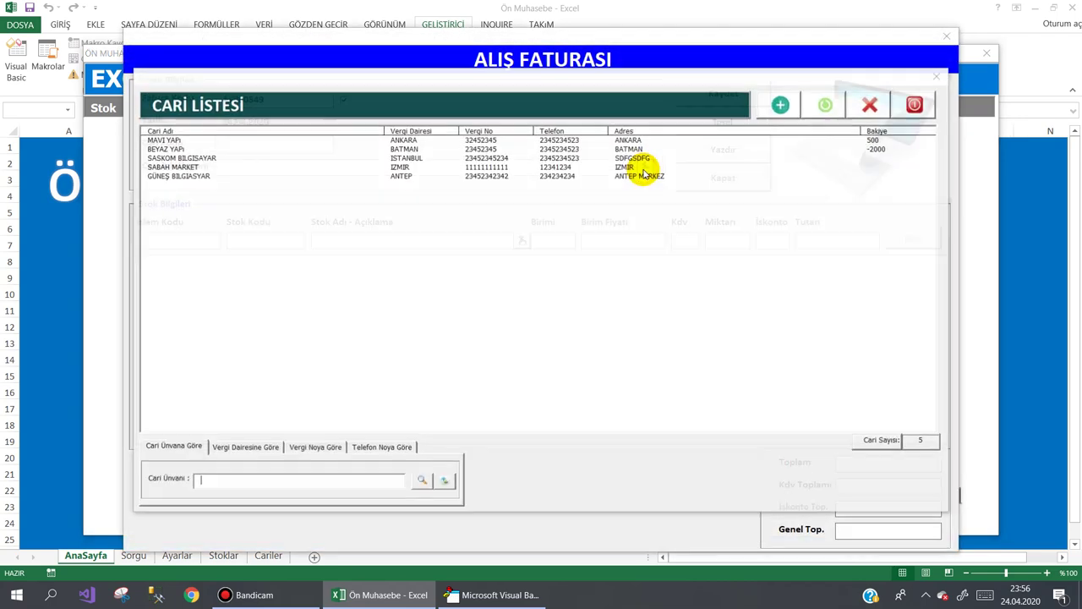
double_click(213, 155)
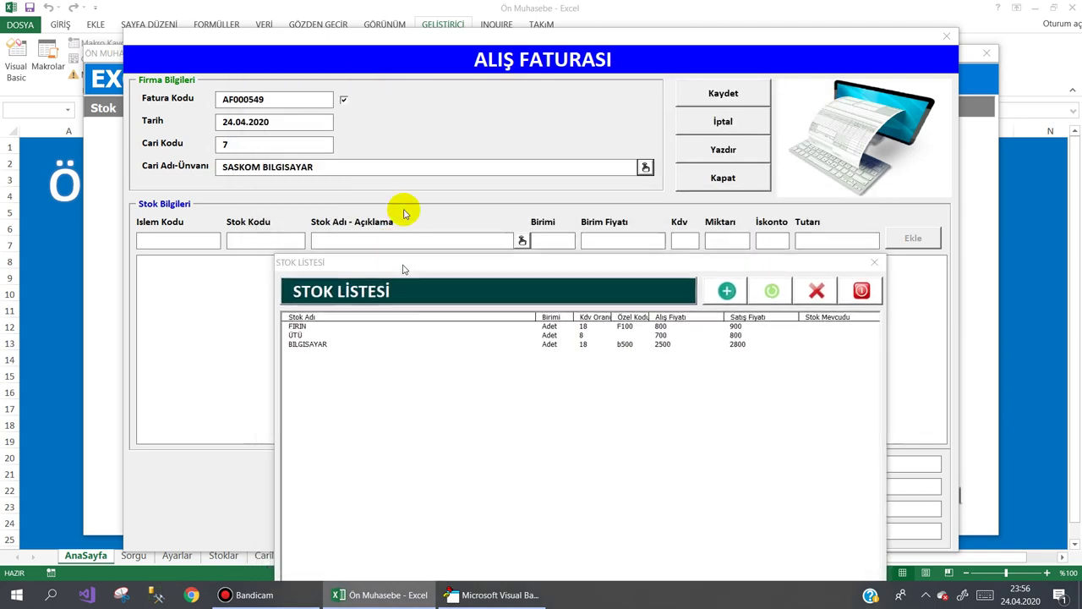
drag(363, 78, 411, 117)
double_click(330, 195)
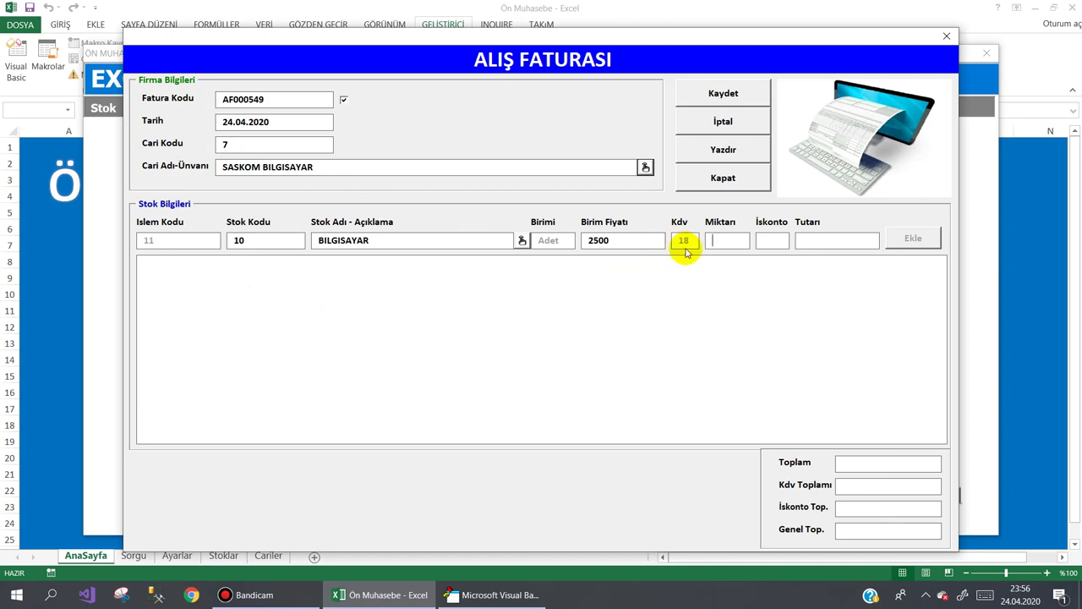
text(10)
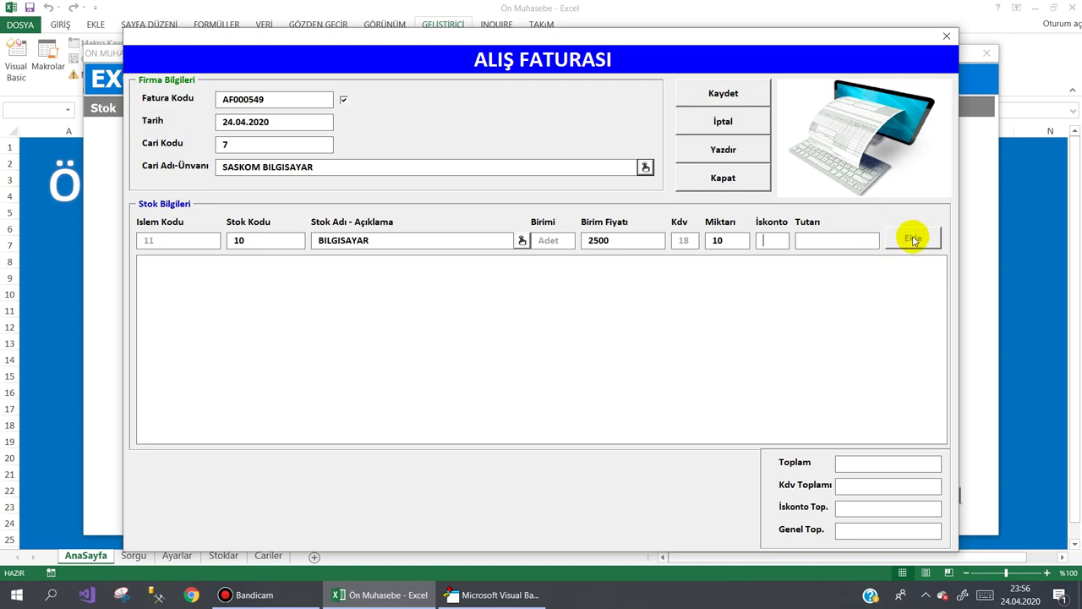
click(727, 179)
click(836, 463)
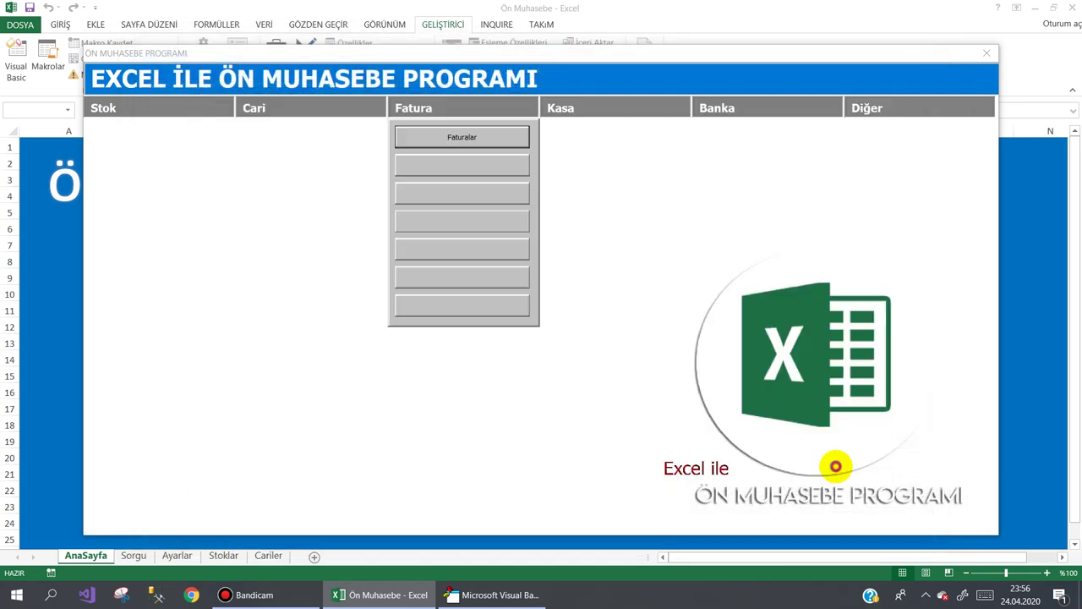
Step: Close the accounting program, open frmFatura in design, and inspect btnEkle's Enabled property (False)
mouse_move(919, 108)
click(903, 306)
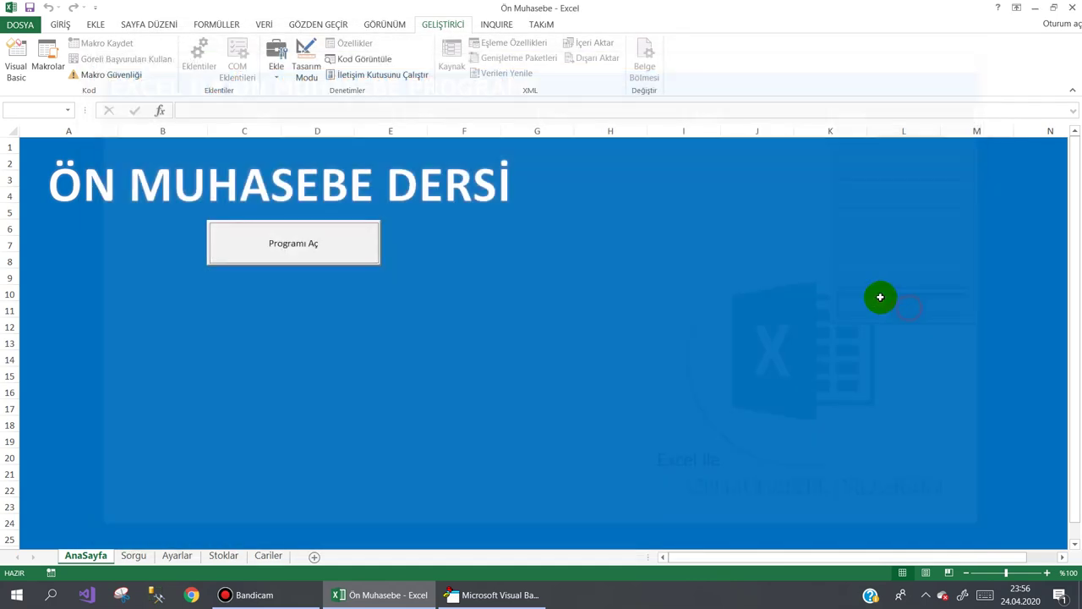
click(484, 594)
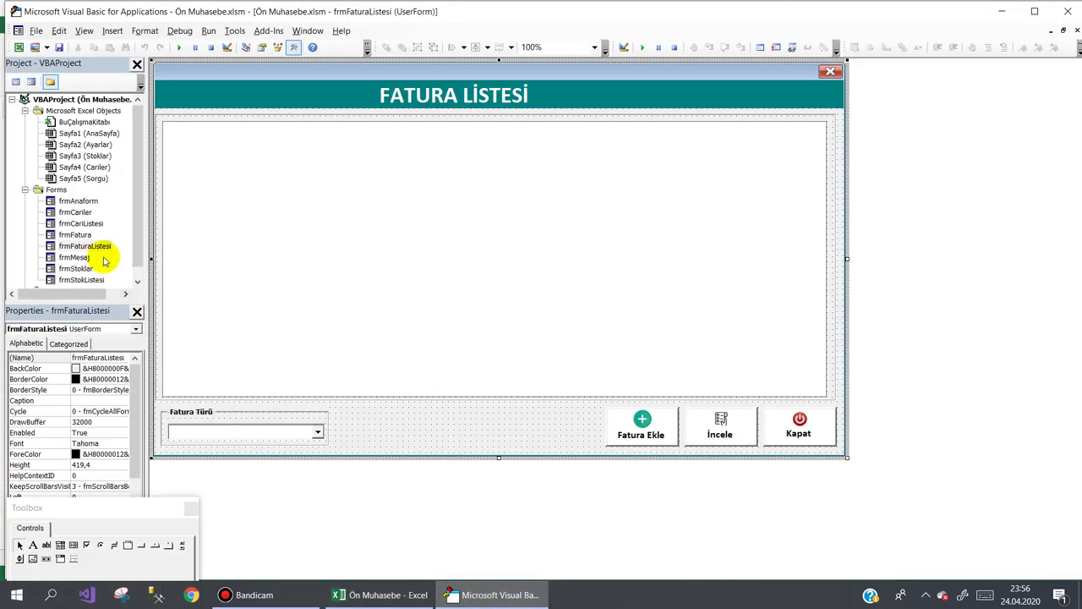
double_click(75, 234)
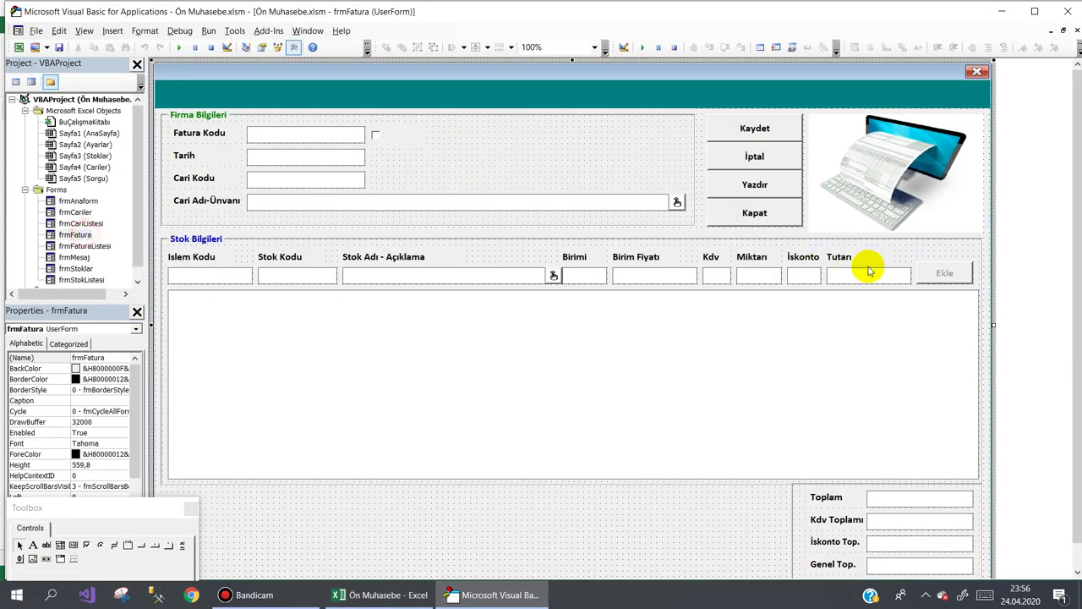
click(959, 273)
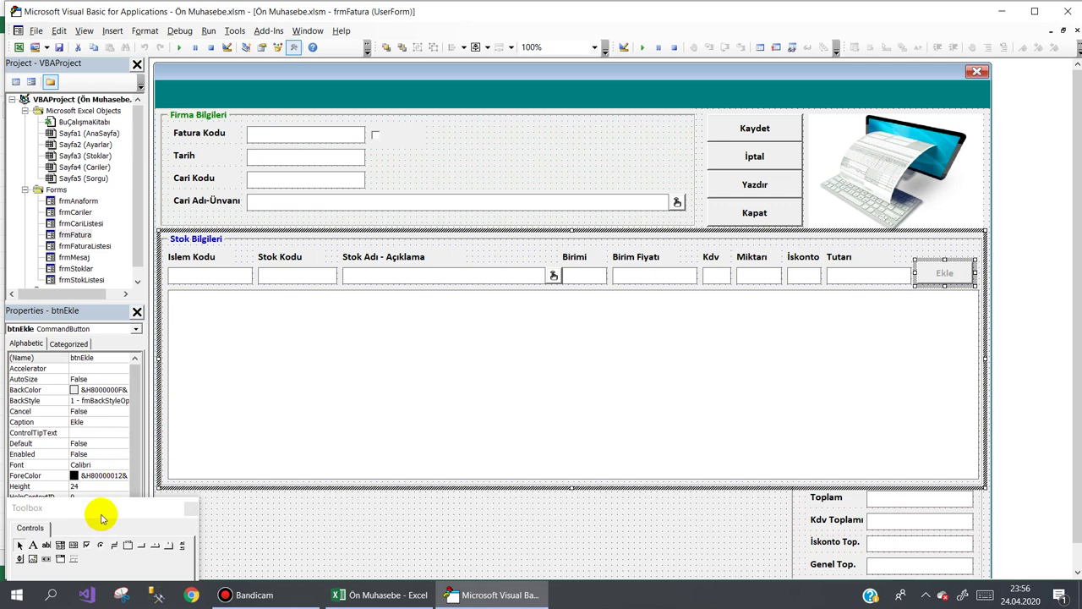
drag(100, 518, 430, 507)
drag(137, 434, 131, 500)
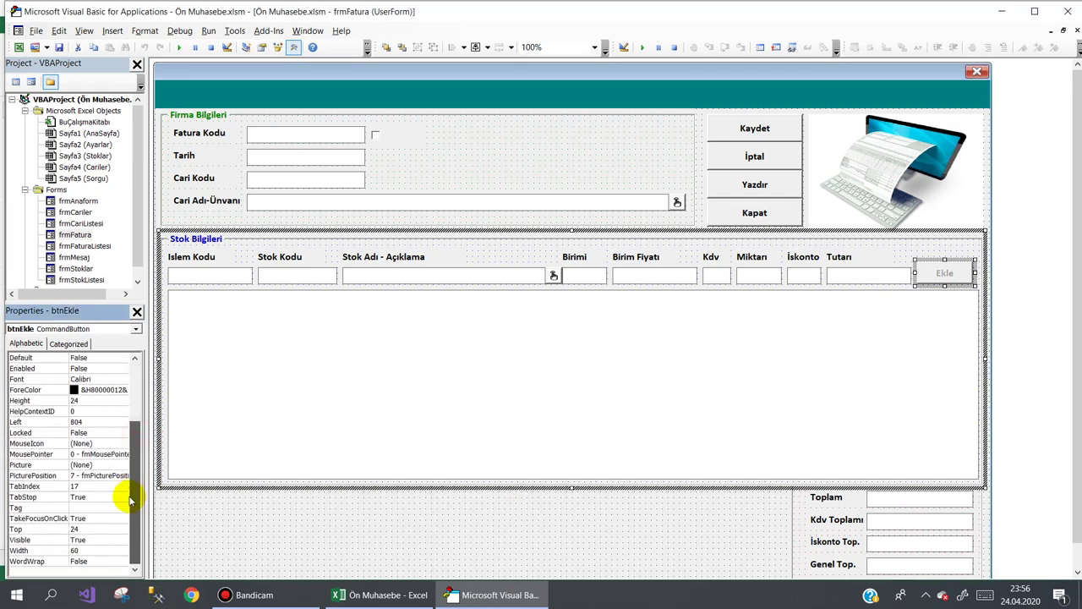
click(34, 368)
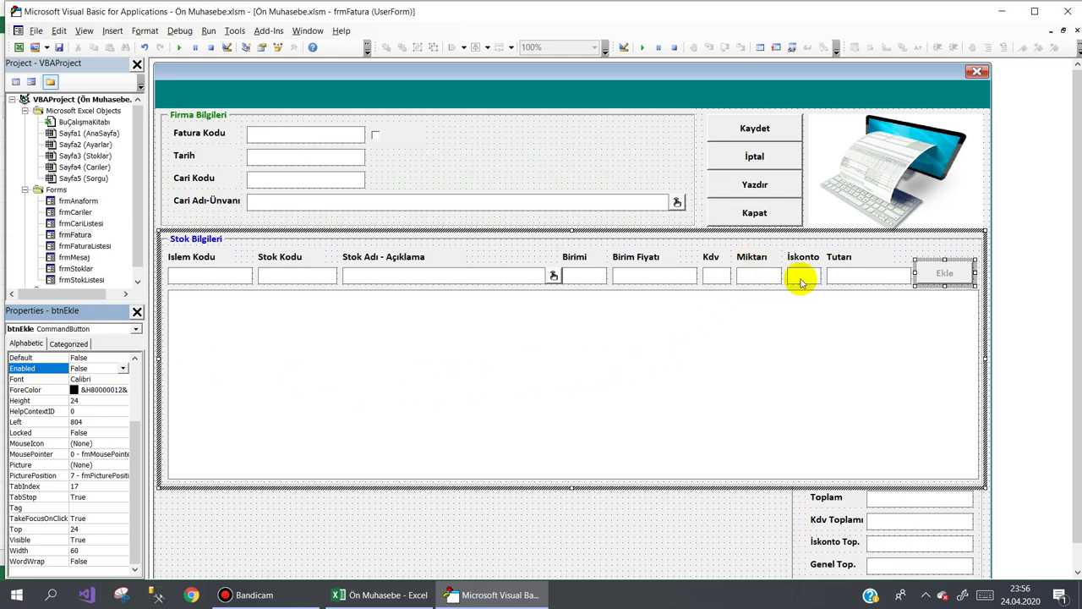
Step: Write txtToplam = txtMiktar * txtBirimFiyati in a new txtMiktar_Change handler
click(846, 279)
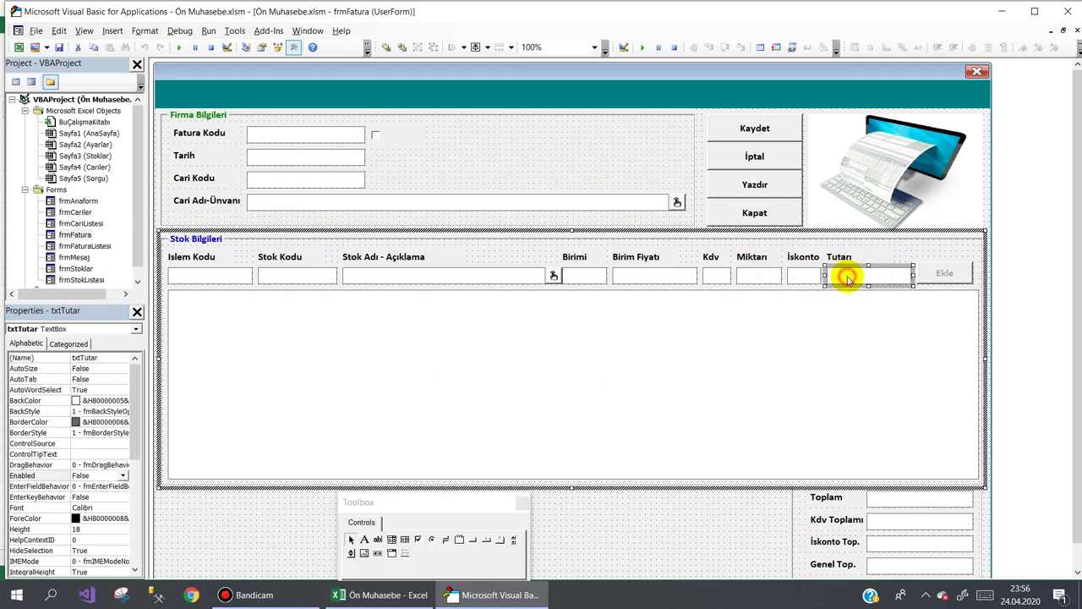
double_click(750, 277)
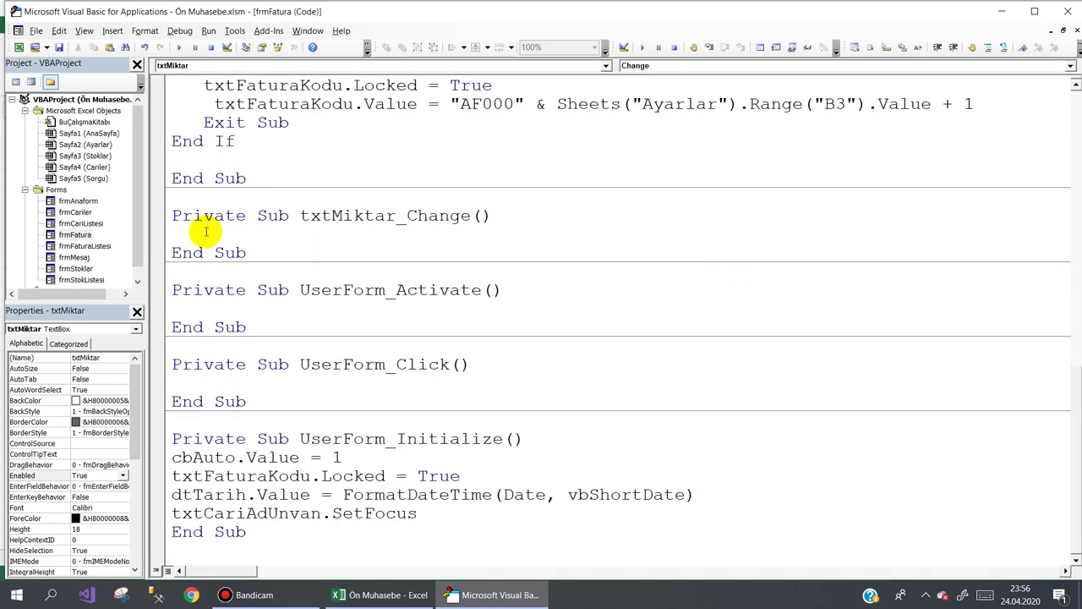
text(txtt)
key(ctrl+space)
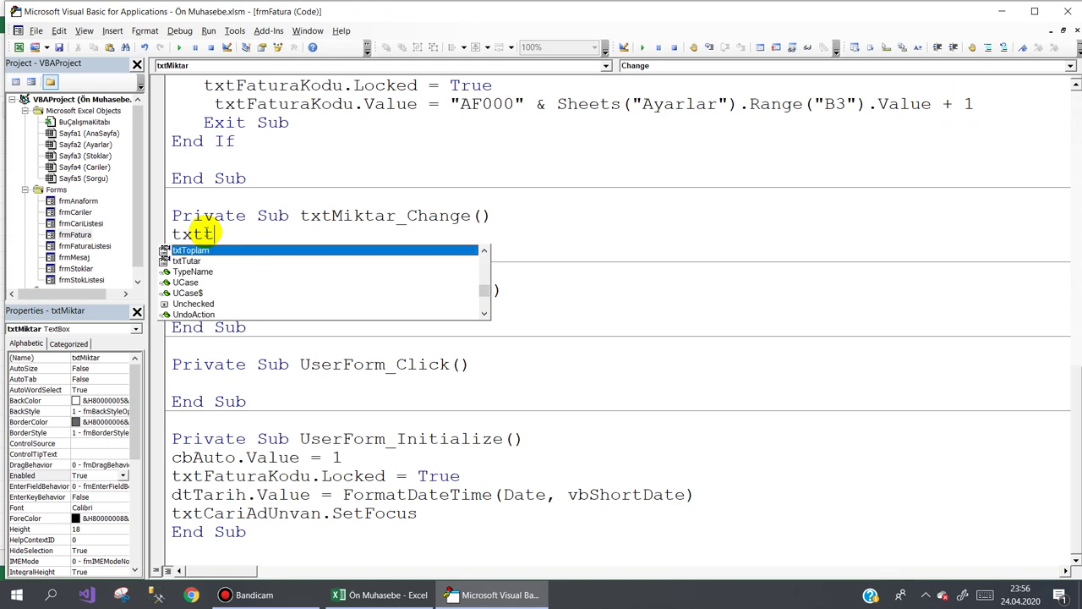
text(=txtm)
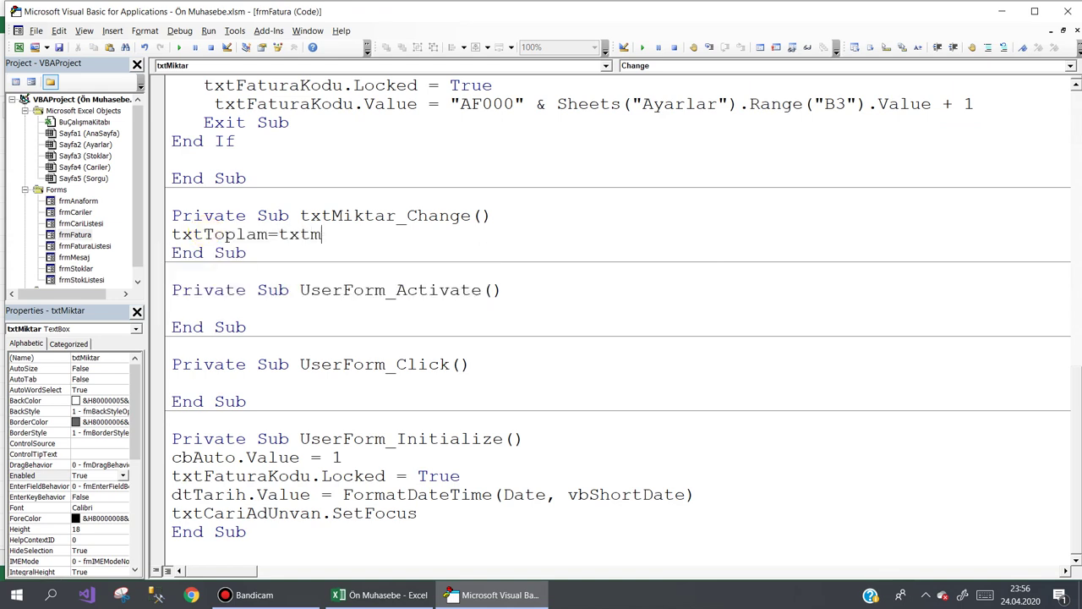
key(ctrl+space)
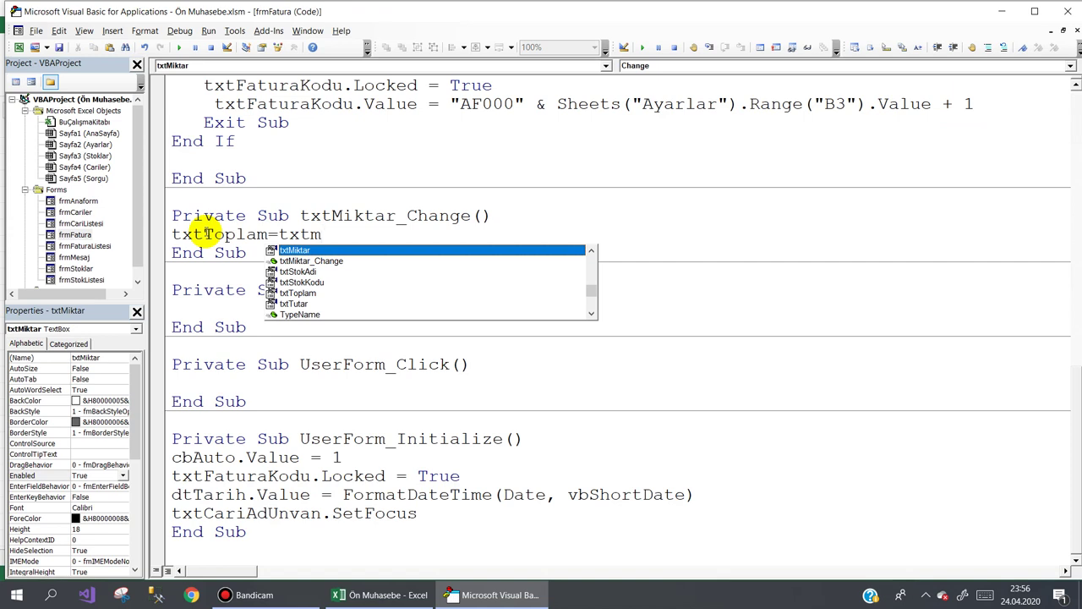
text(*)
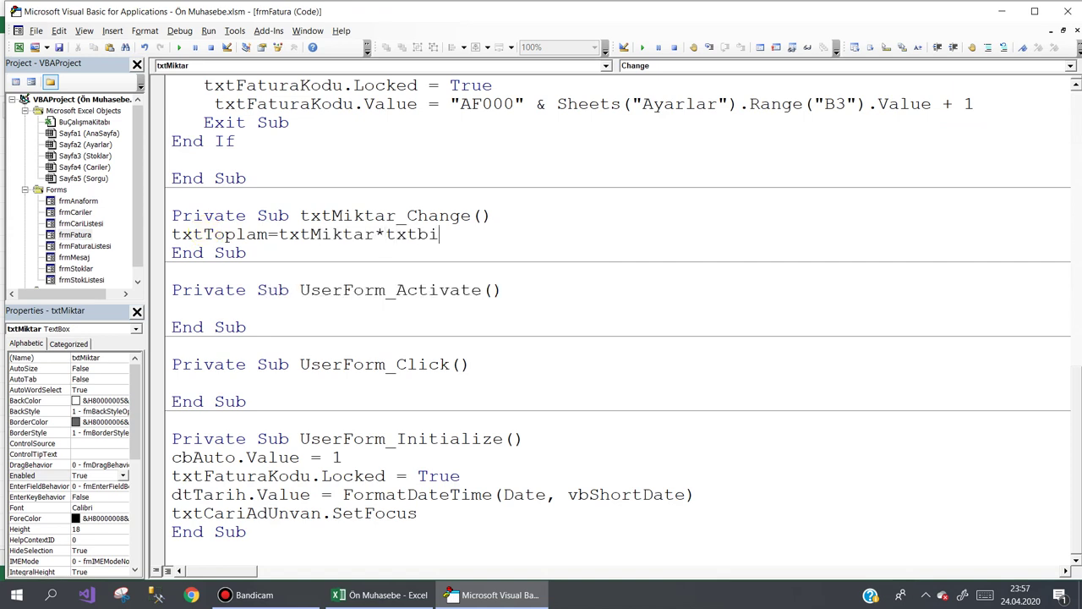
key(ctrl+space)
key(Tab)
key(Down)
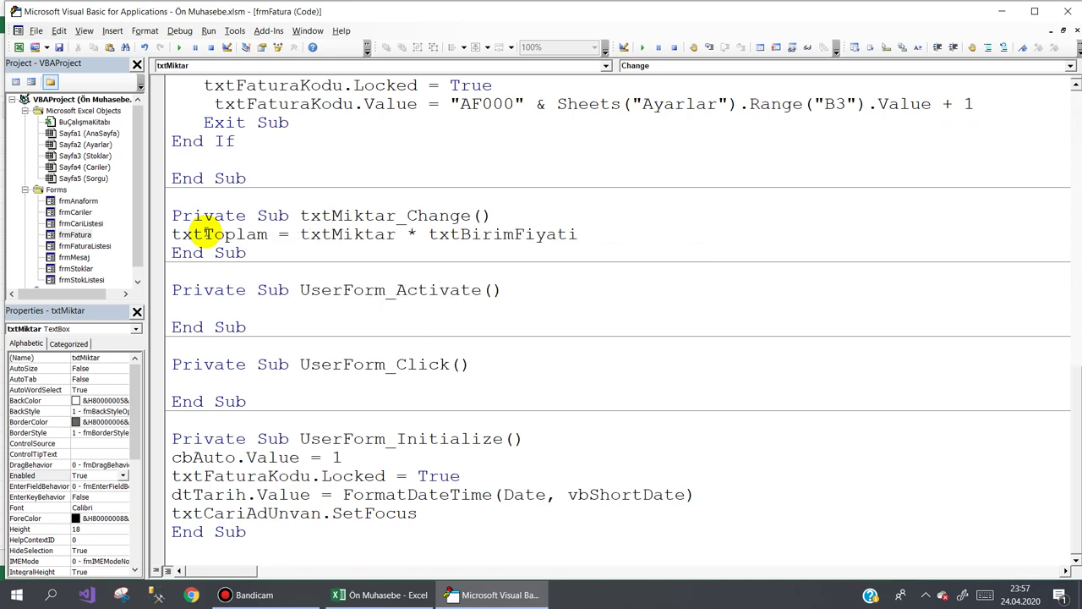
click(382, 594)
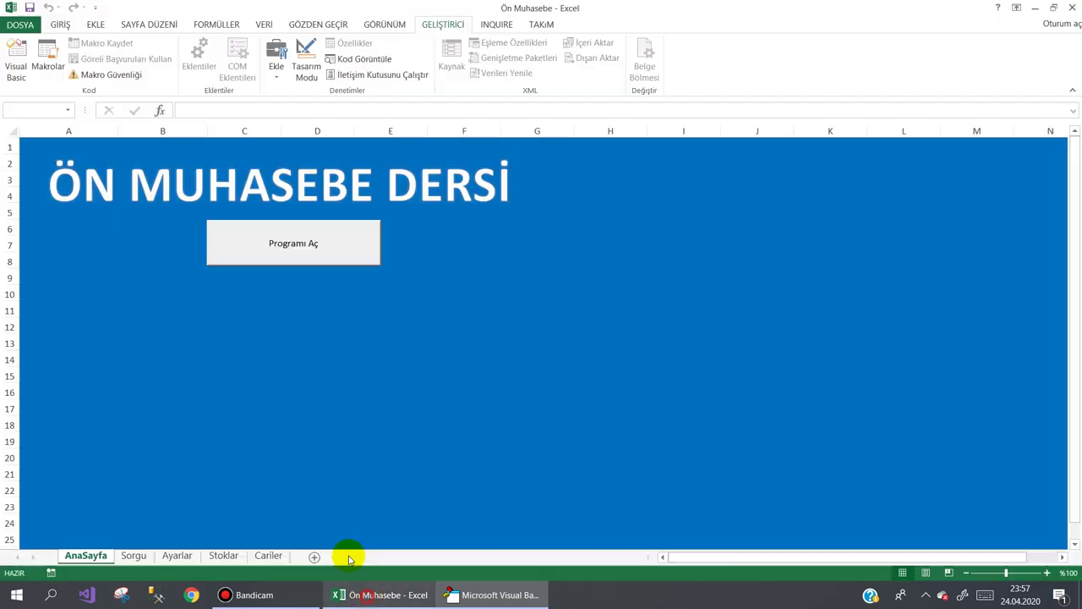
click(311, 244)
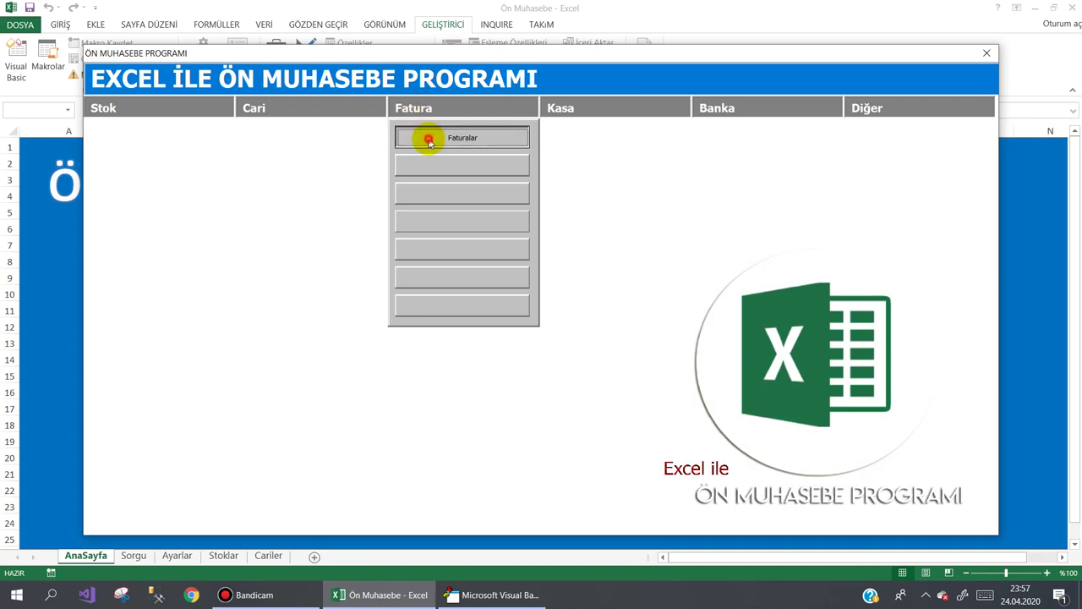
click(428, 137)
click(683, 457)
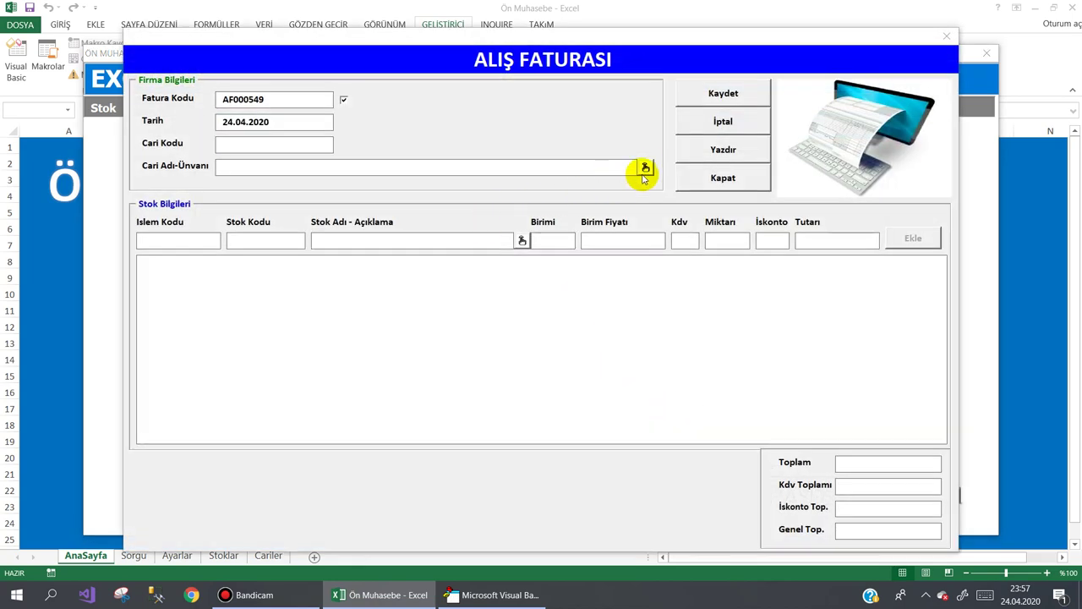
click(644, 168)
double_click(206, 157)
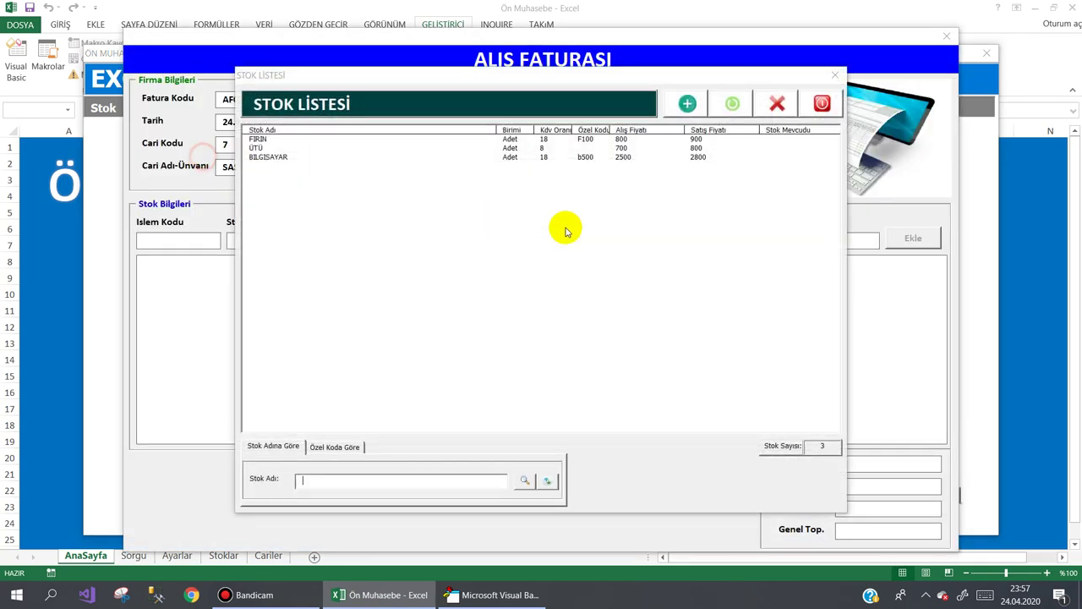
double_click(296, 156)
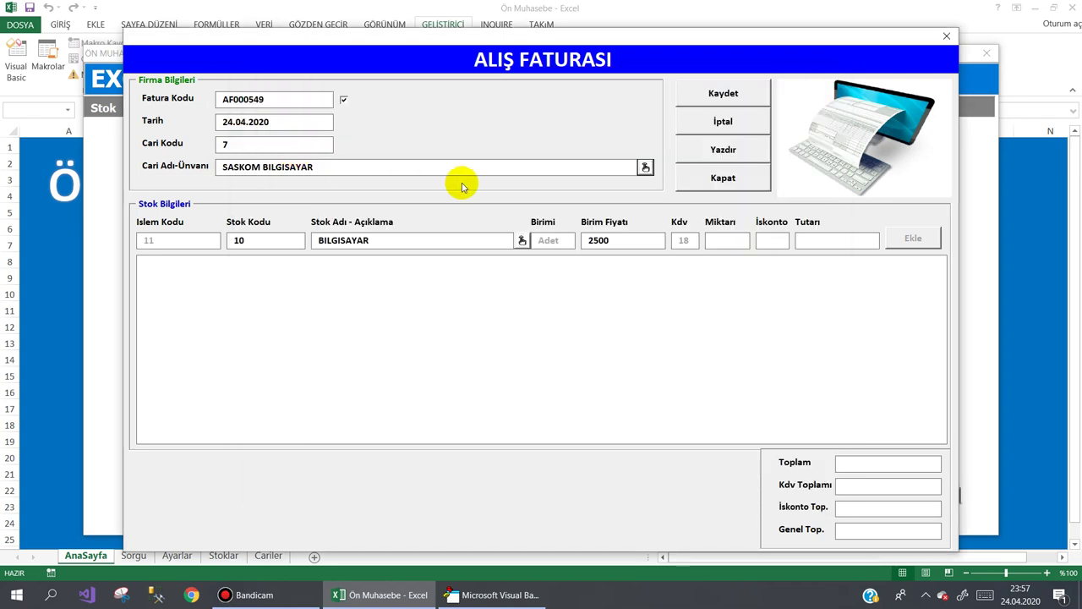
text(10)
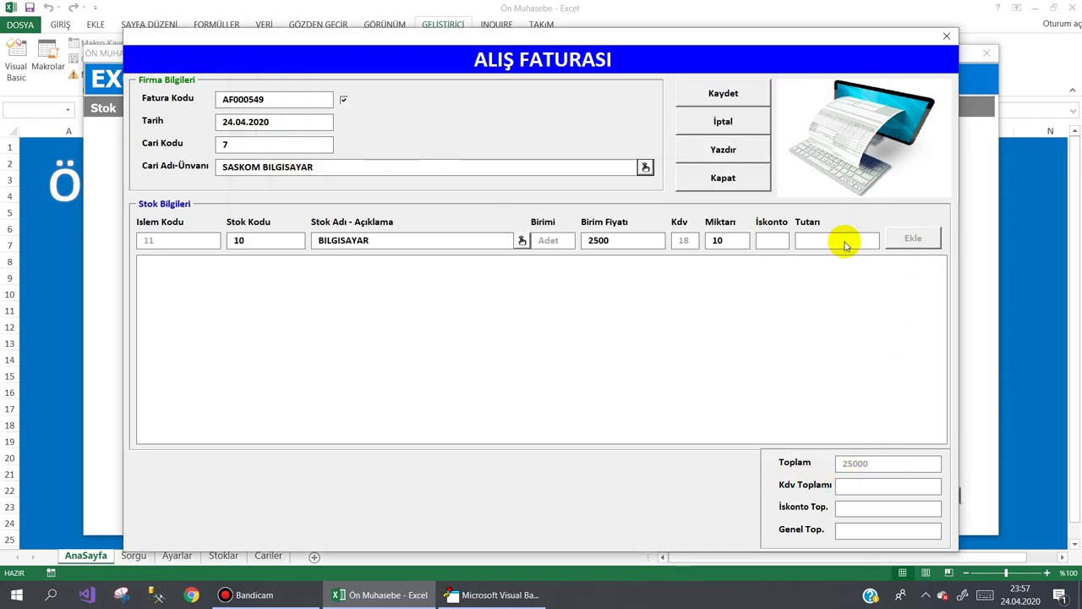
click(711, 184)
click(840, 453)
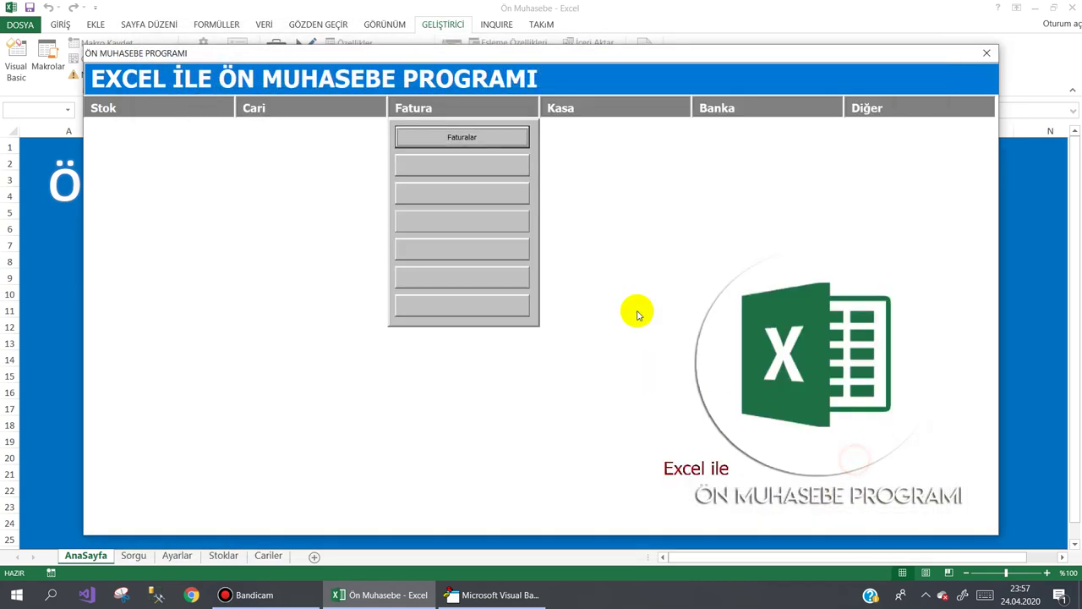
click(894, 302)
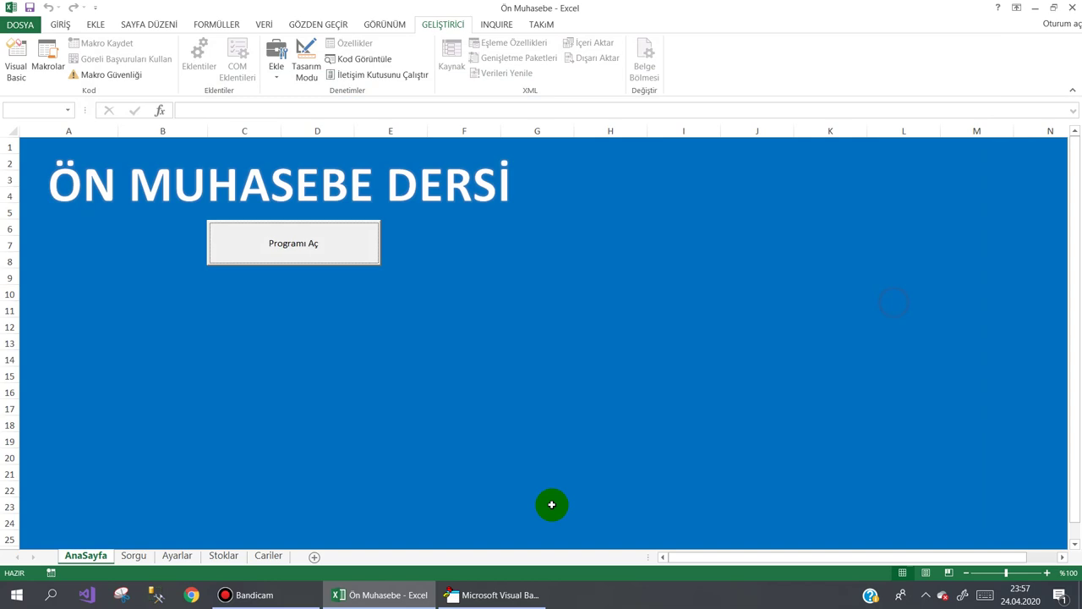
click(507, 595)
Step: In txtMiktar_Change, replace txtToplam with txtTutar and add the line btnEkle.Enabled = True
double_click(74, 234)
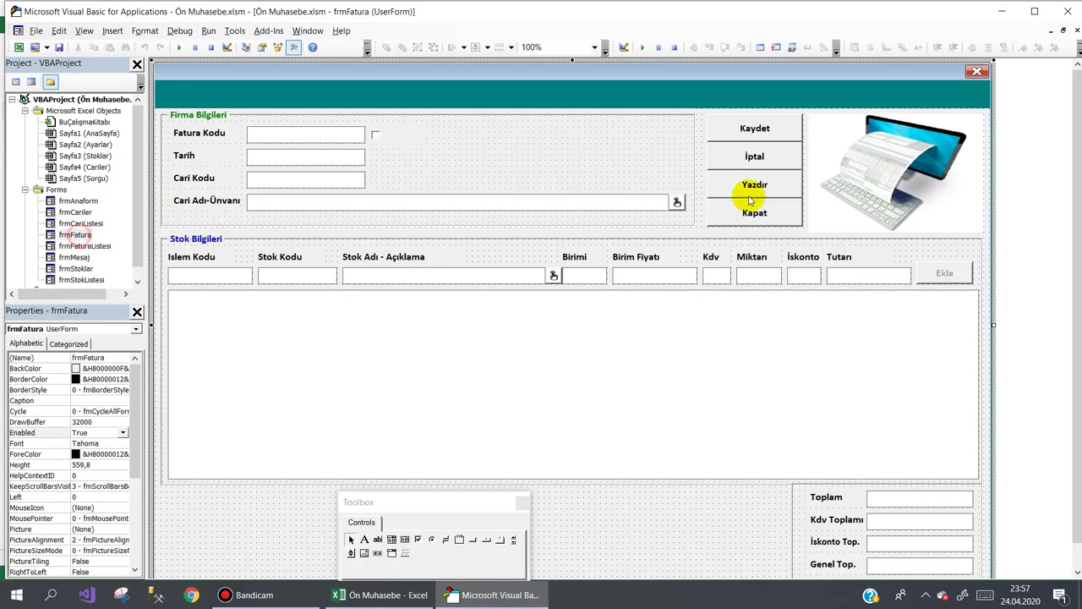
click(866, 275)
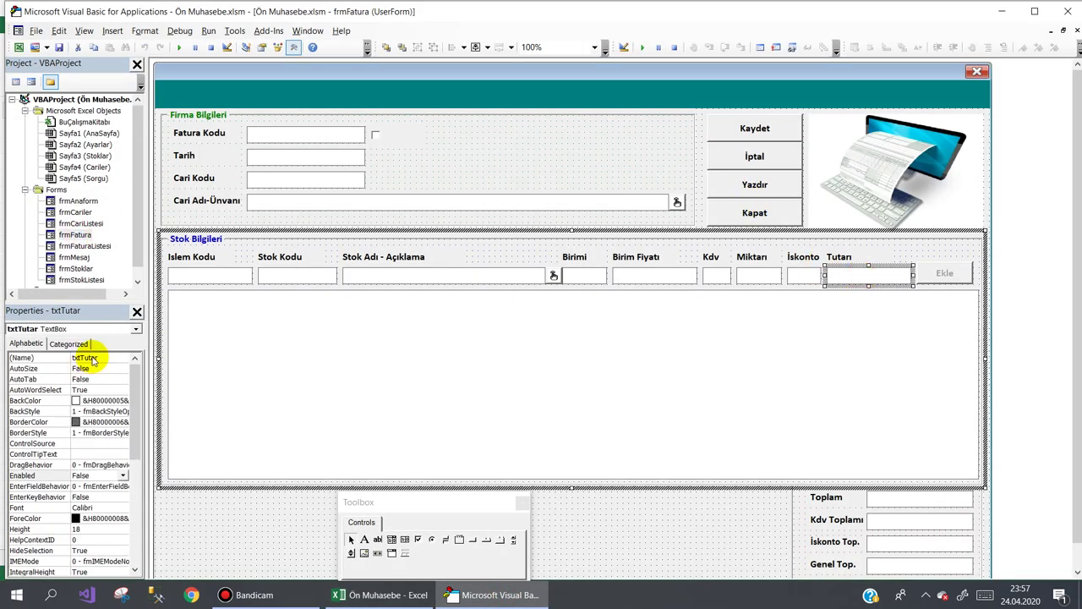
double_click(743, 274)
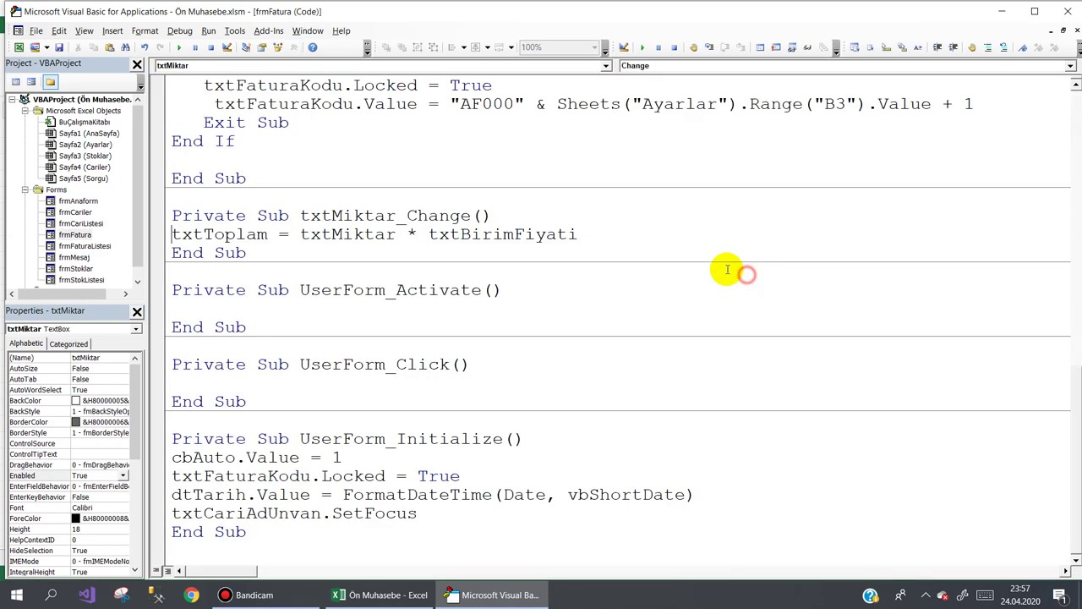
double_click(222, 234)
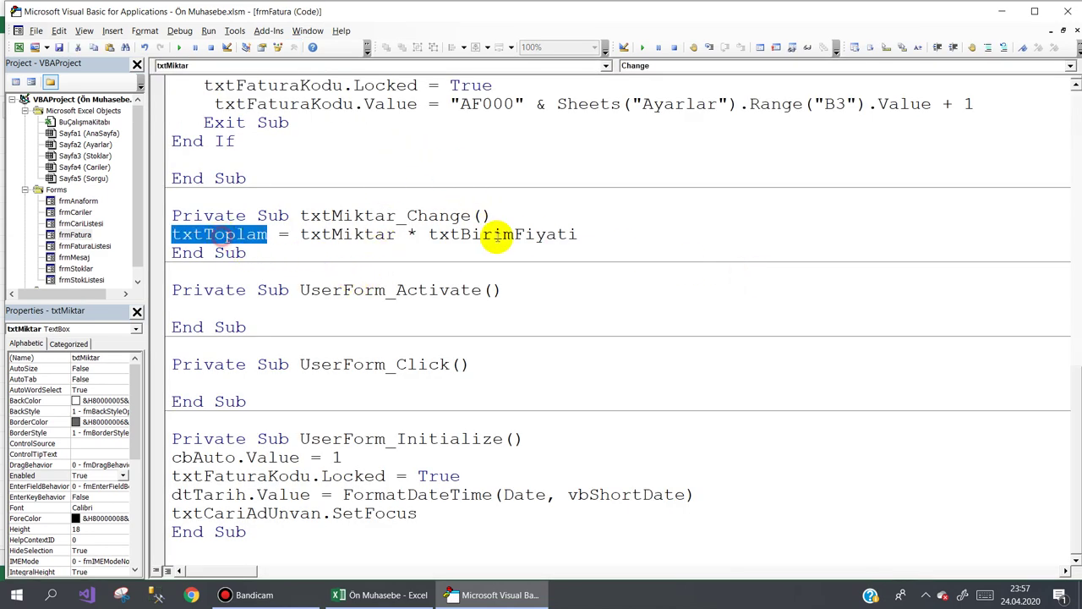
text(txtTu)
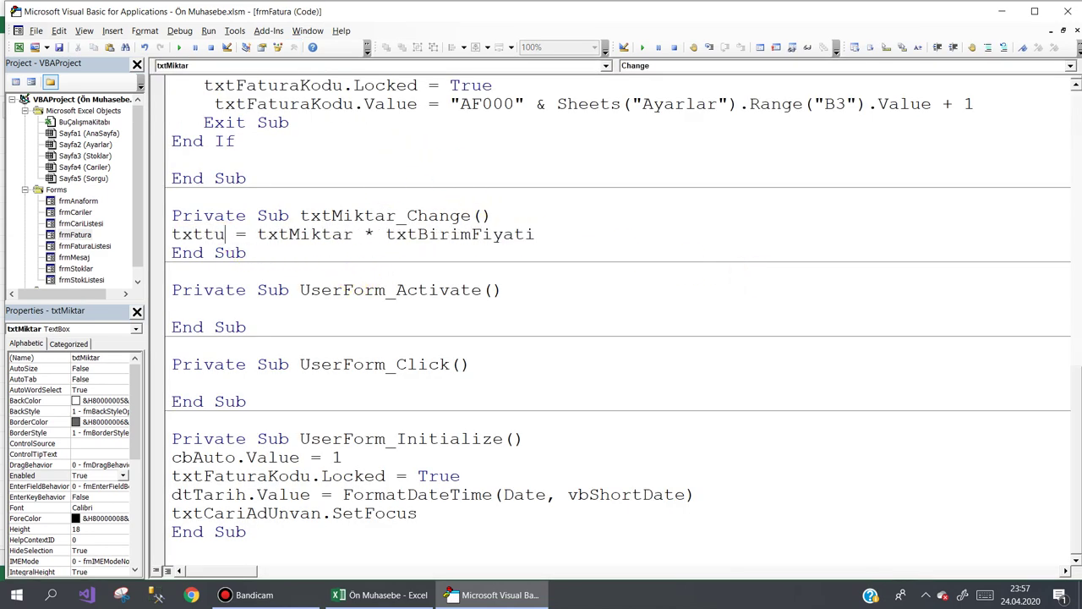
text(tar)
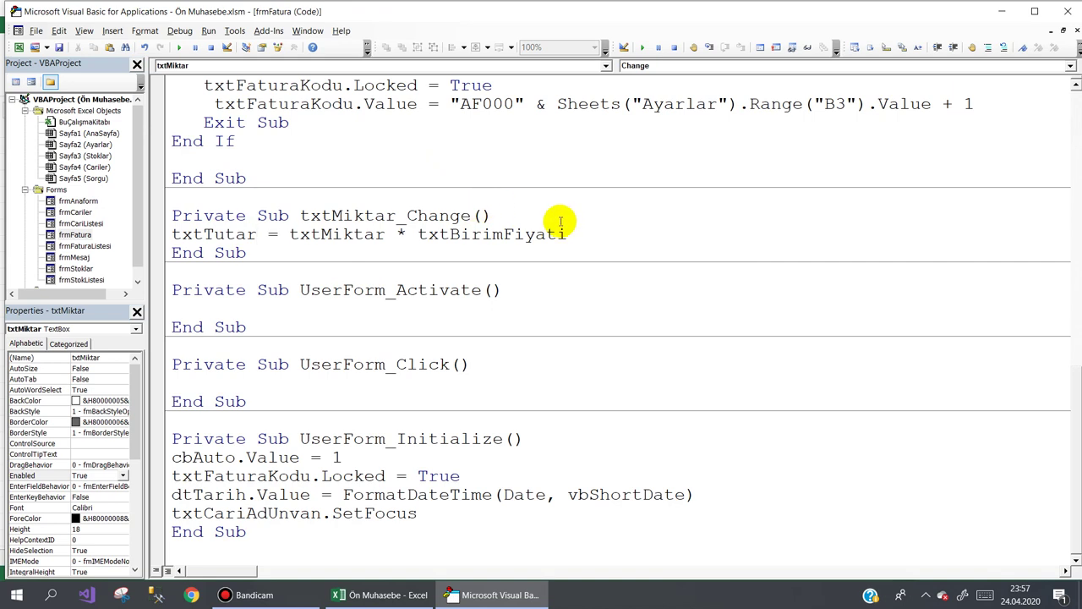
key(Return)
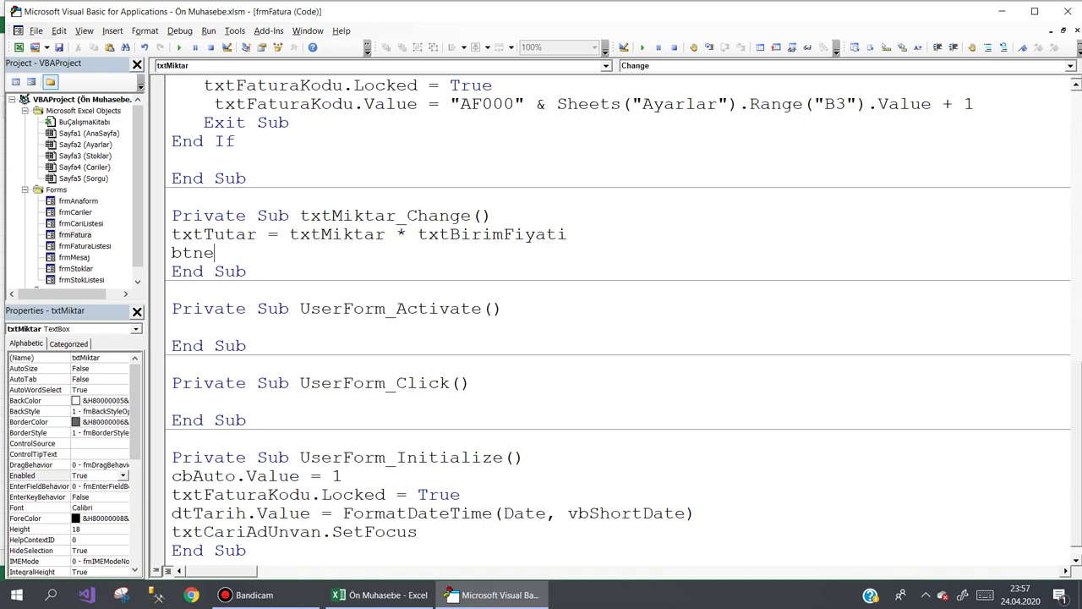
text(.e)
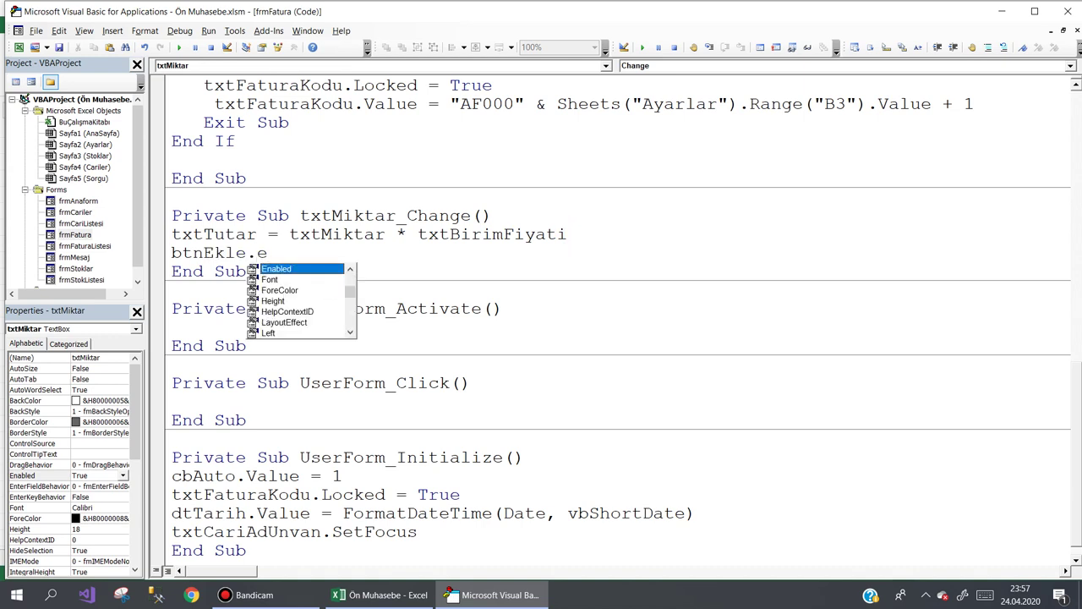
text(=)
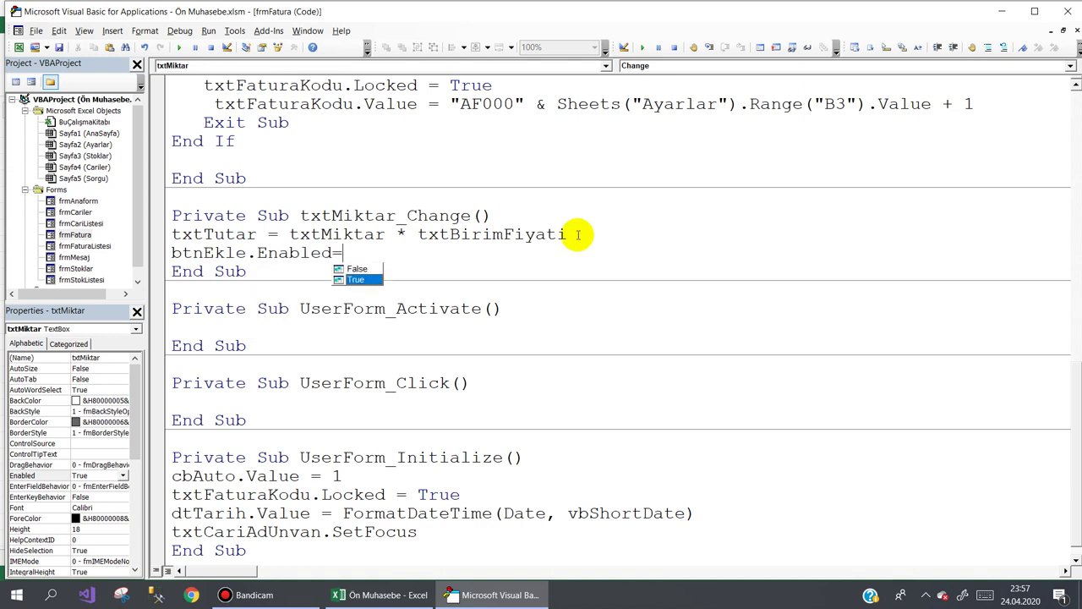
key(Tab)
key(Down)
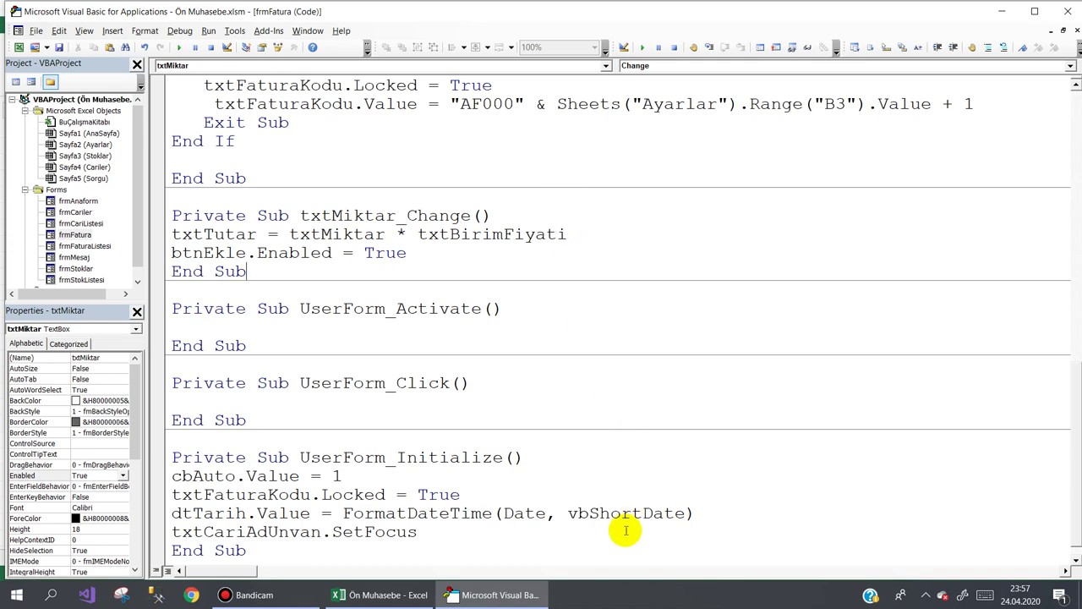
click(363, 594)
Step: Start a new purchase invoice via Fatura > Faturalar, choosing a customer and the BILGISAYAR stock item
click(315, 256)
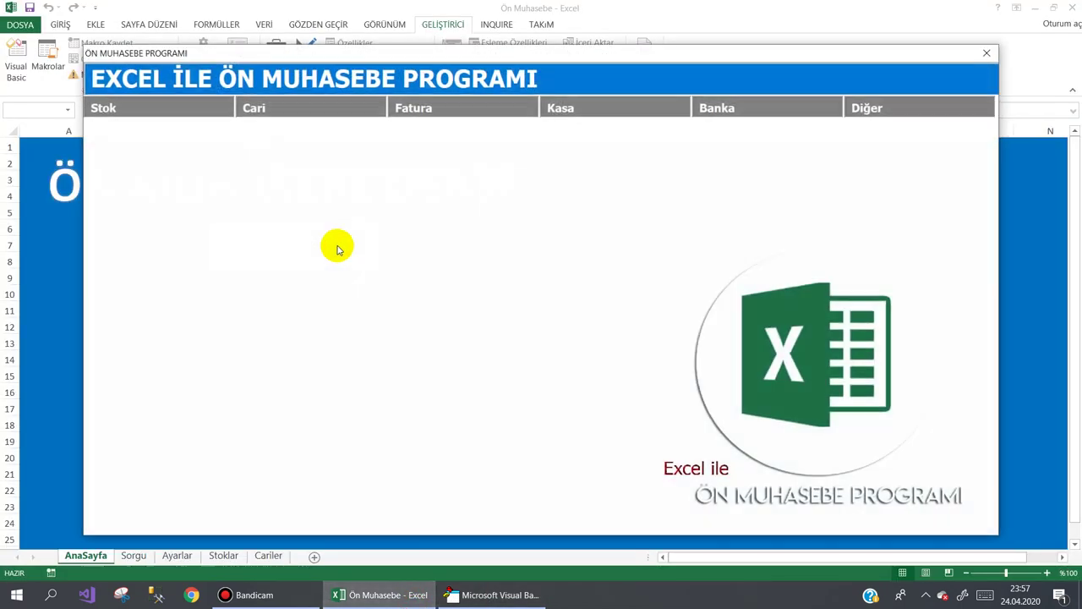
click(414, 105)
click(437, 144)
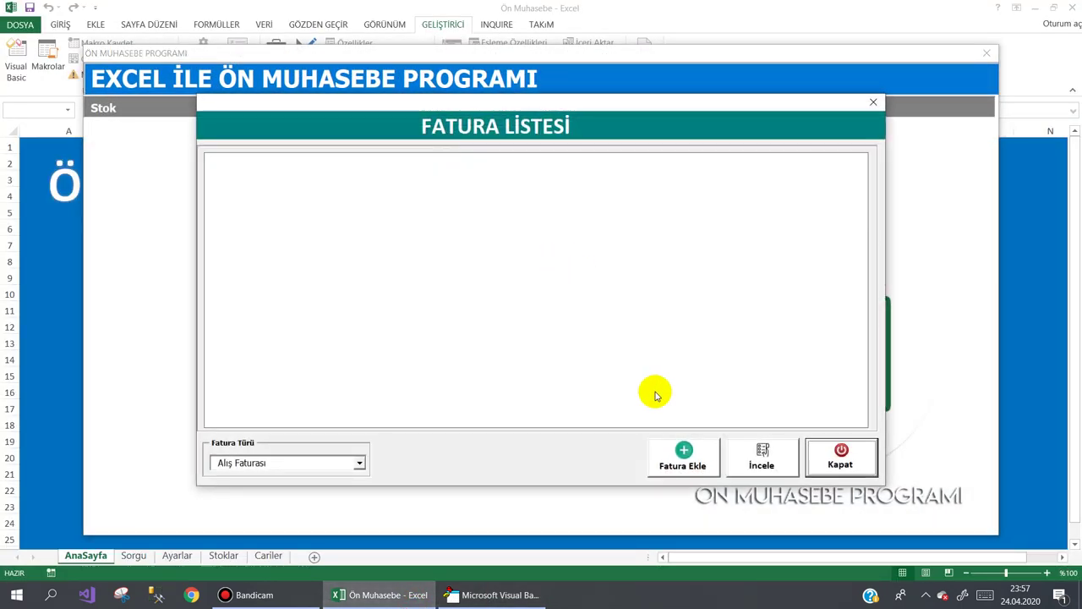
click(672, 452)
click(642, 172)
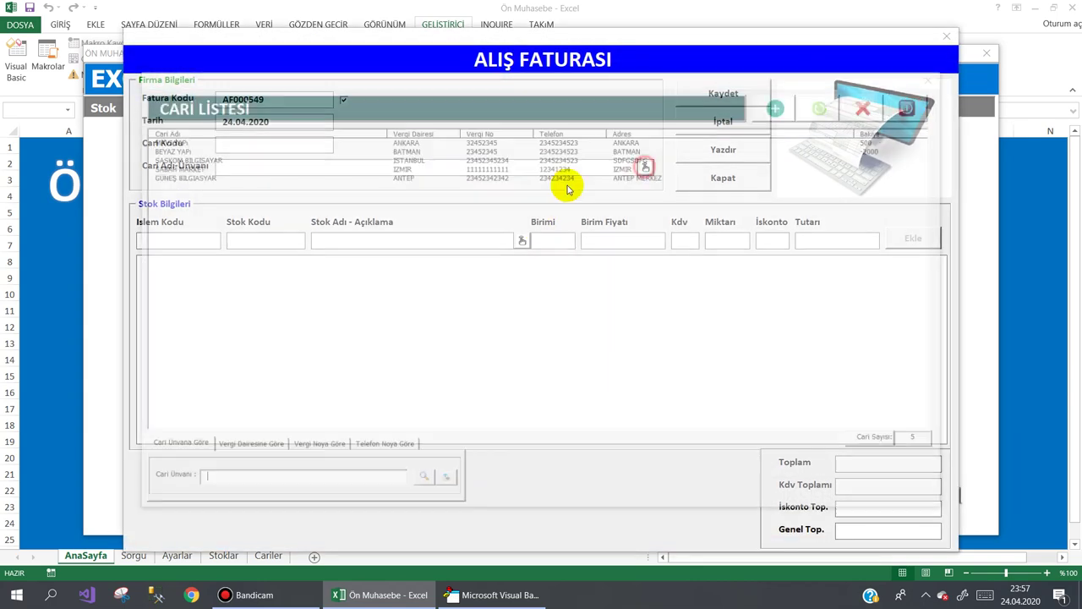
double_click(212, 174)
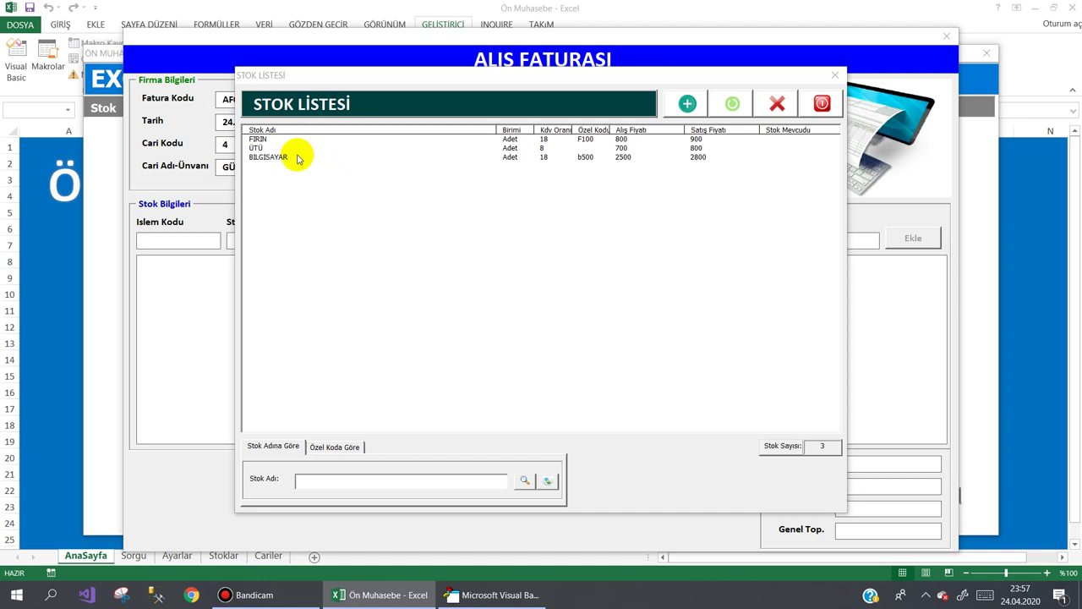
double_click(299, 159)
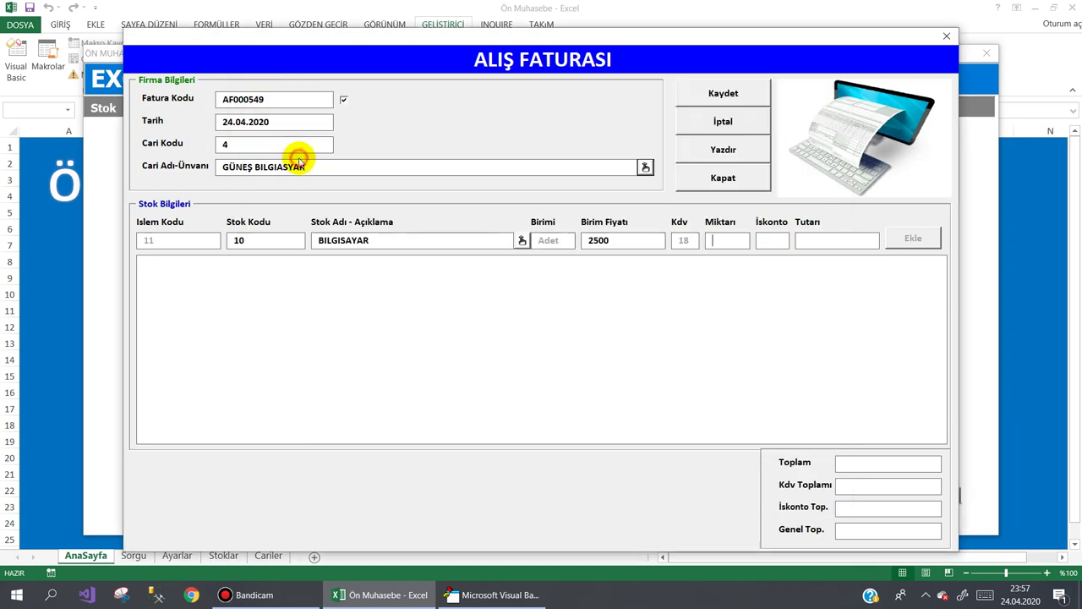
Step: Enter quantity 10 and İskonto 12, confirming Tutarı shows 25000
text(10)
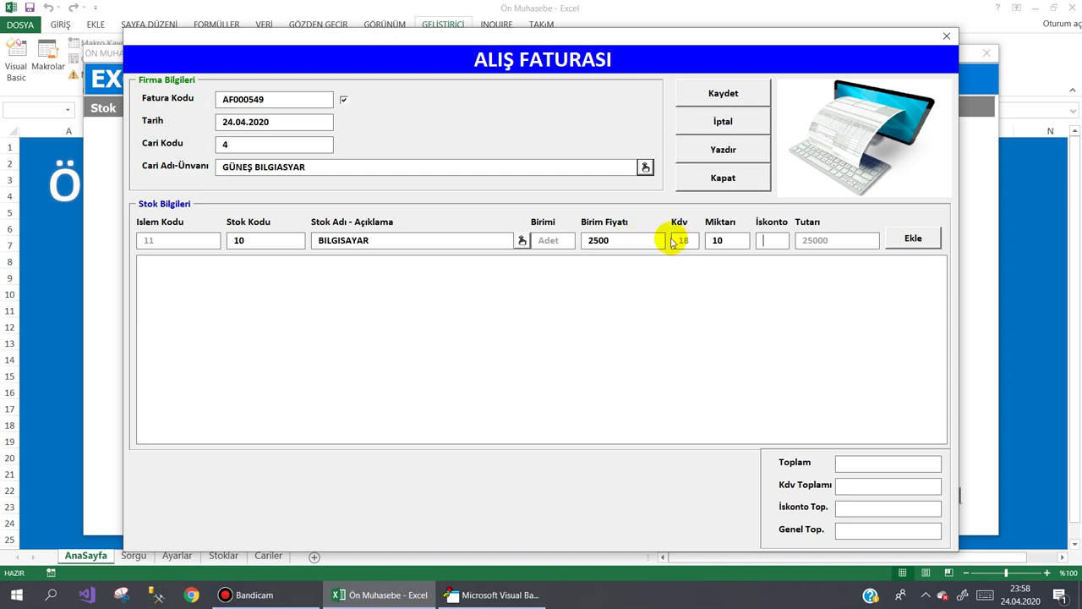
click(523, 240)
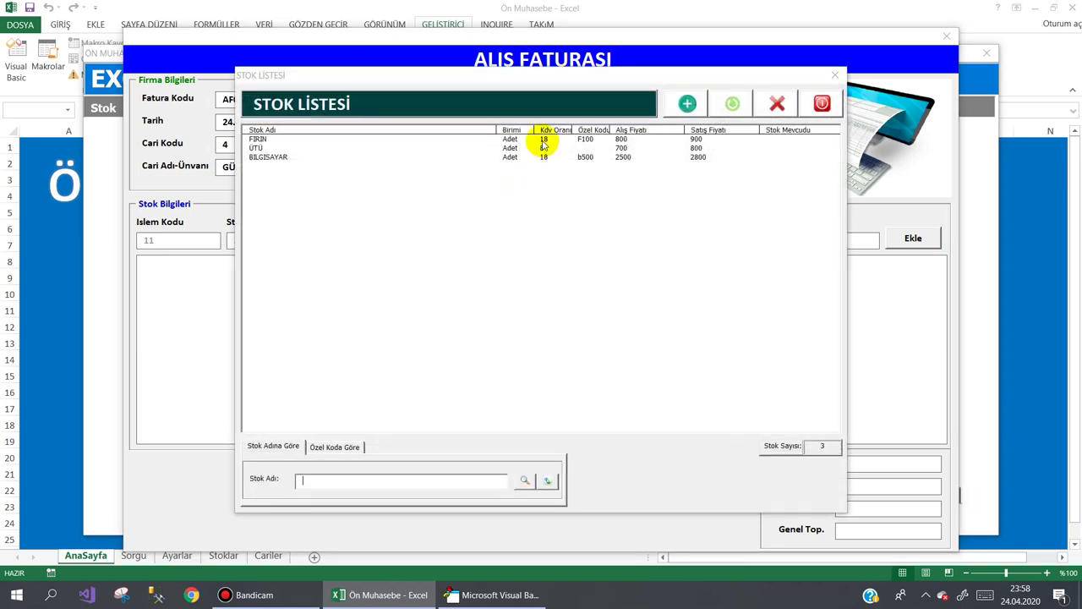
click(821, 106)
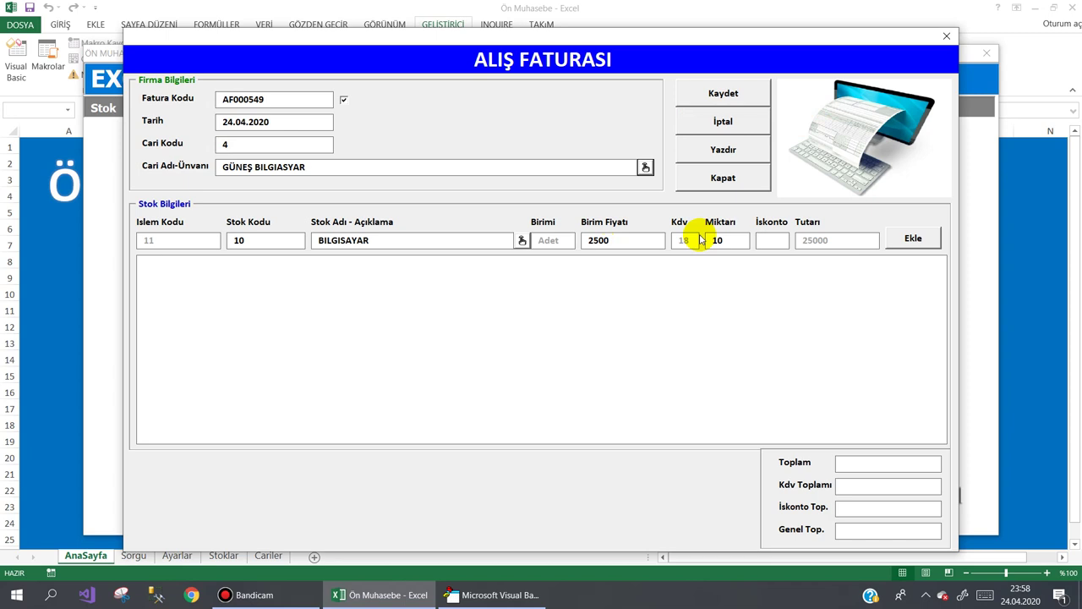
text(1)
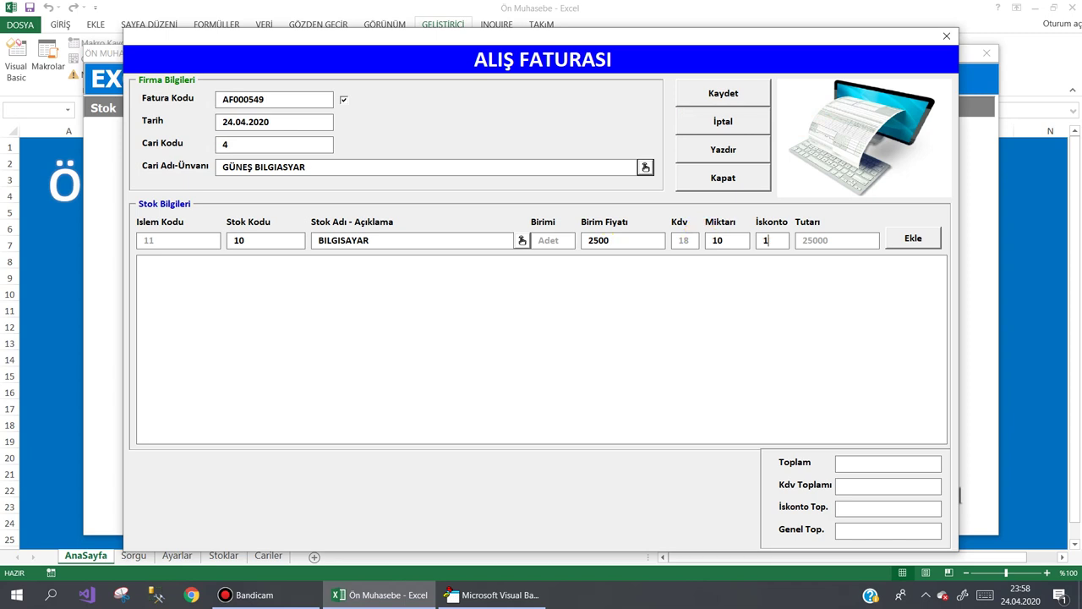
text(2)
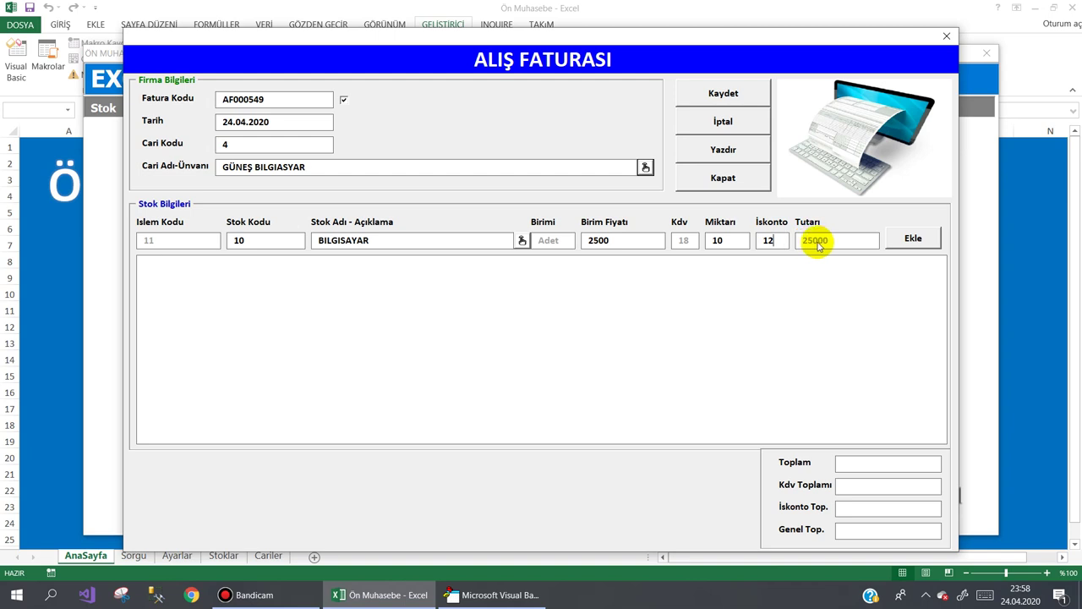
Step: Try adding the item line, then close the purchase invoice form and the invoice list
click(913, 239)
click(729, 177)
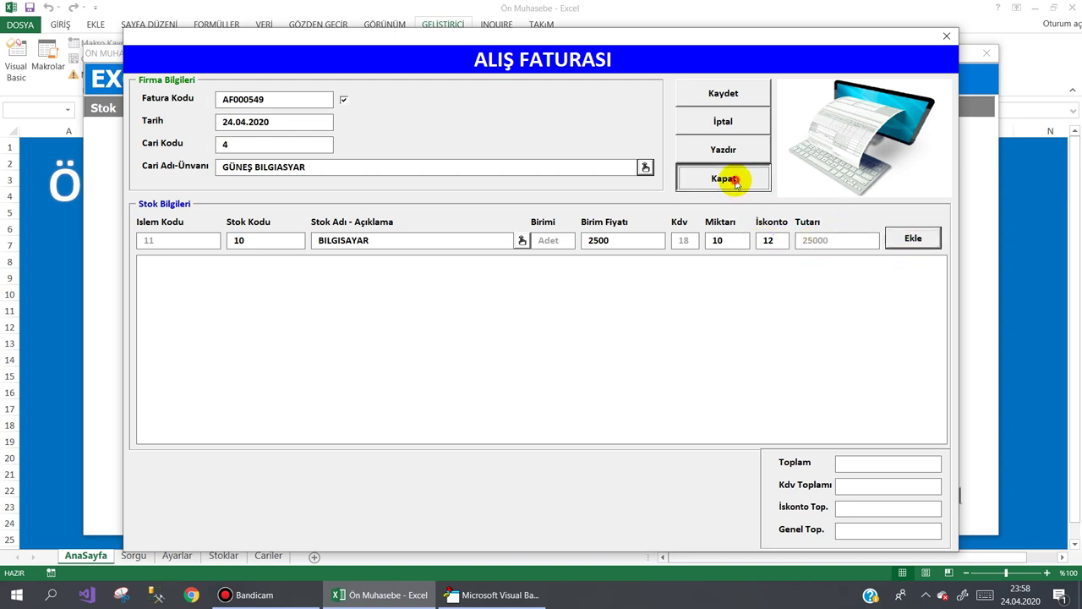
click(841, 456)
mouse_move(462, 109)
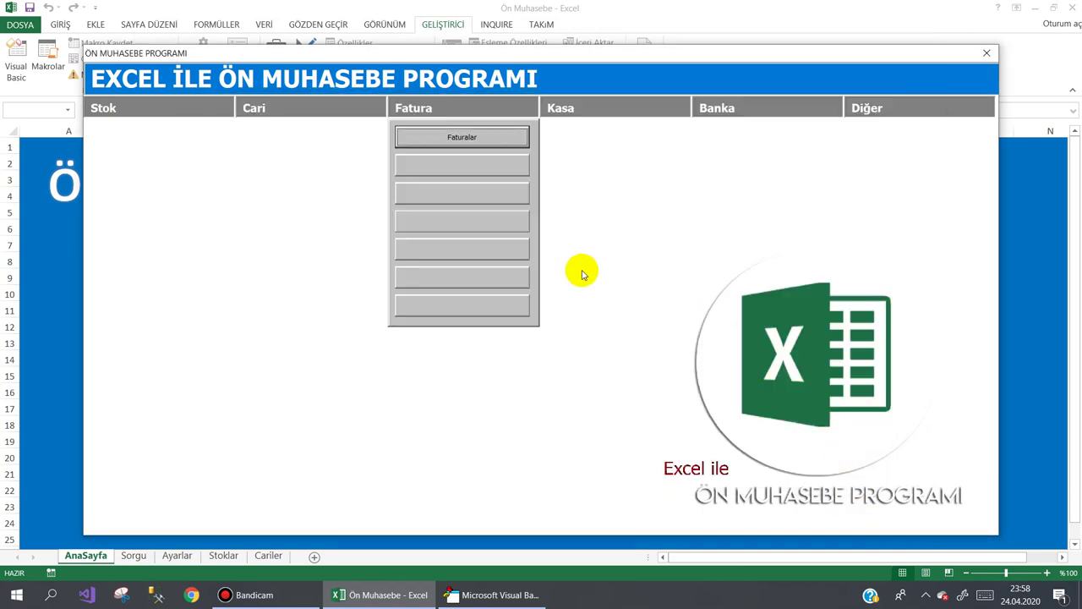
Step: Close the ÖN MUHASEBE PROGRAMI form and open frmFatura in design view from the Project Explorer
click(915, 304)
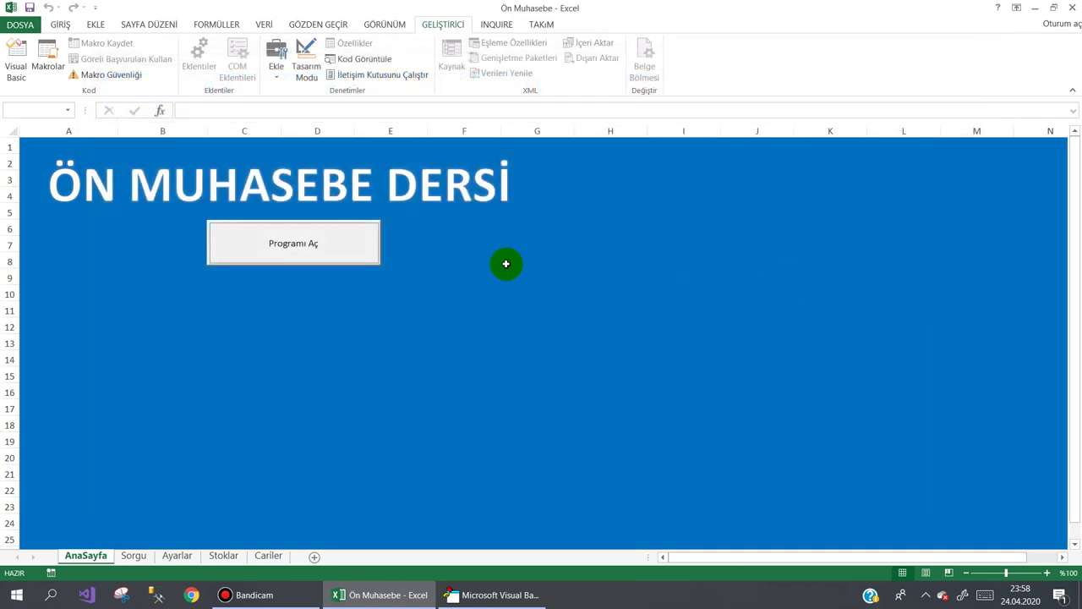
click(495, 592)
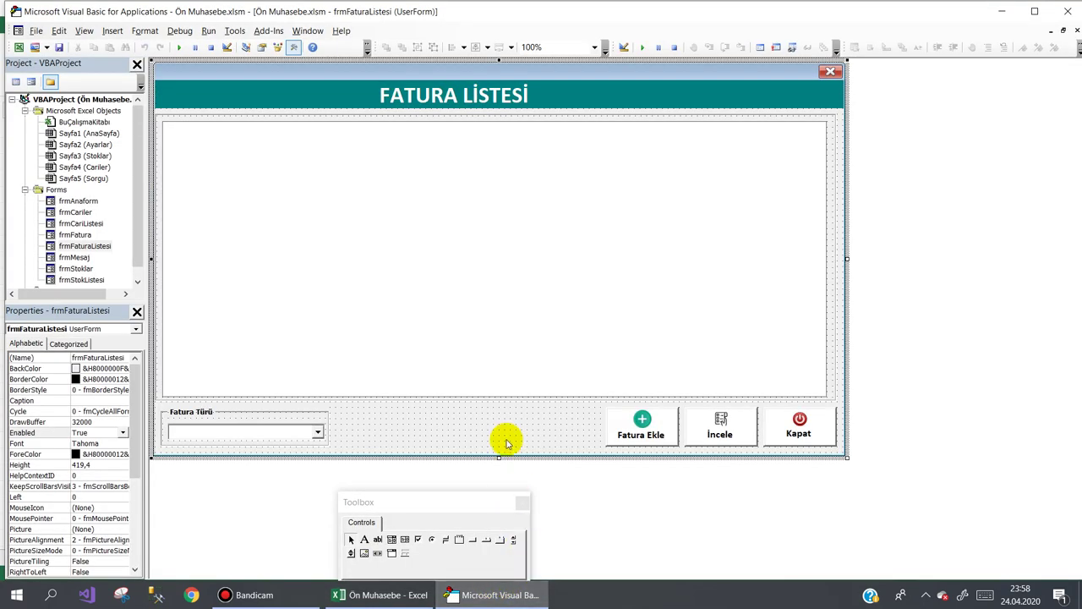
double_click(76, 246)
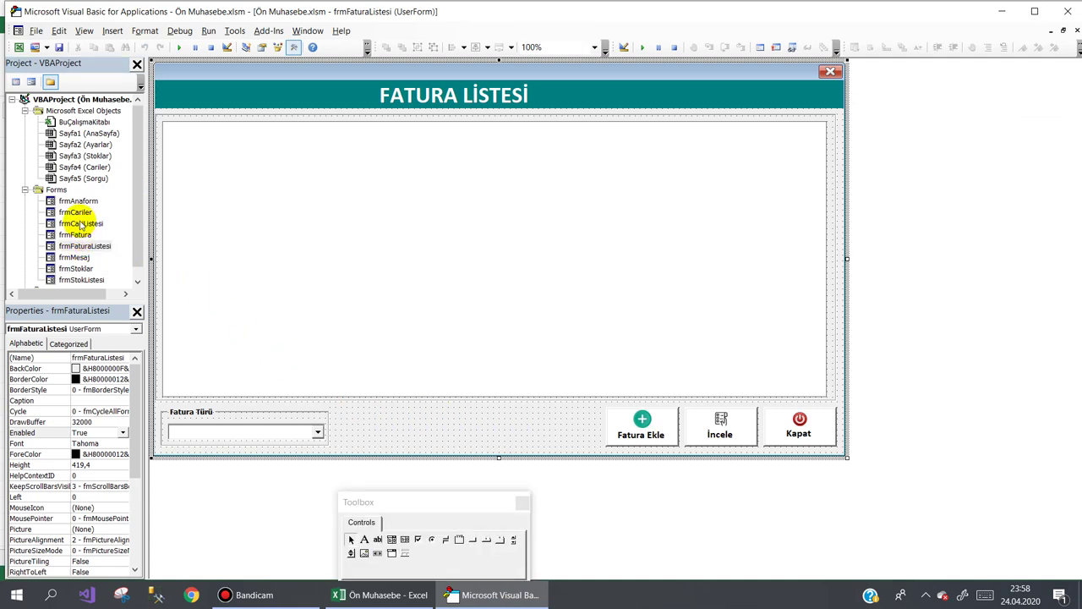
double_click(74, 235)
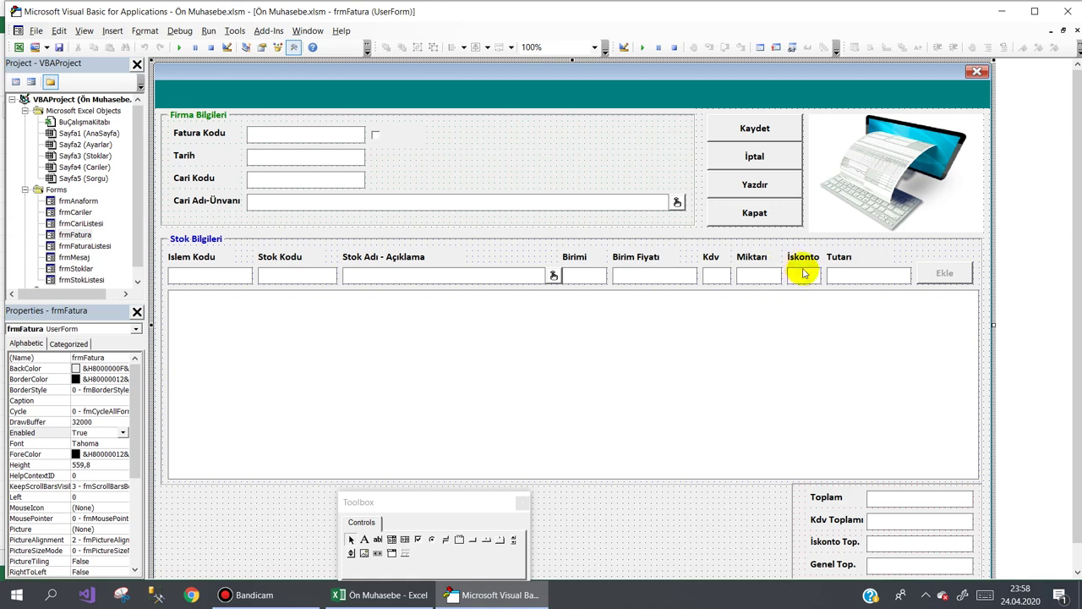
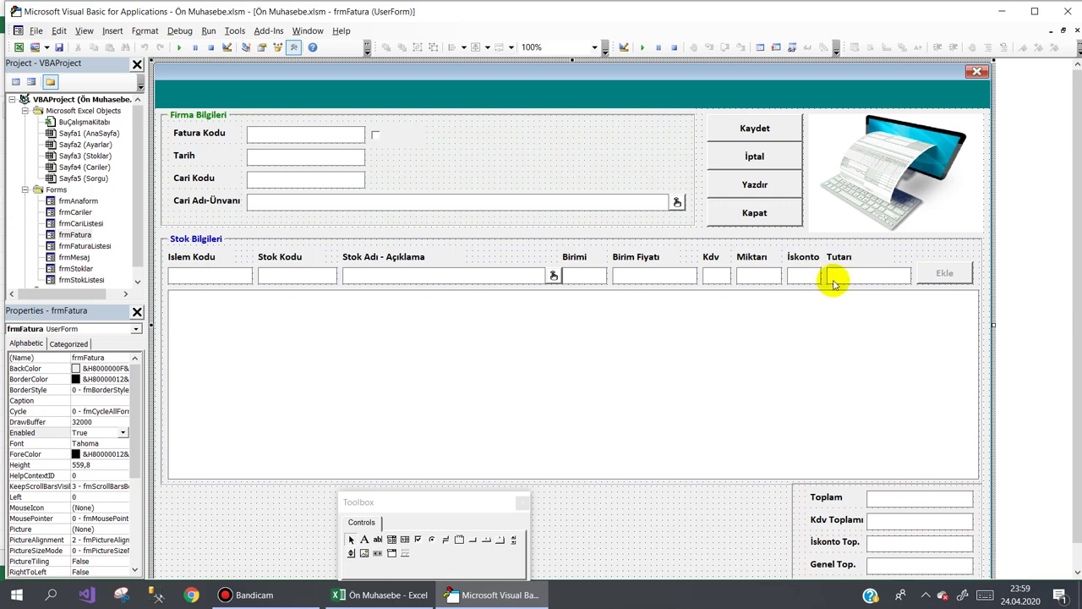
Step: Load the Apply check-mark icon as the Ekle button's Picture property
click(937, 275)
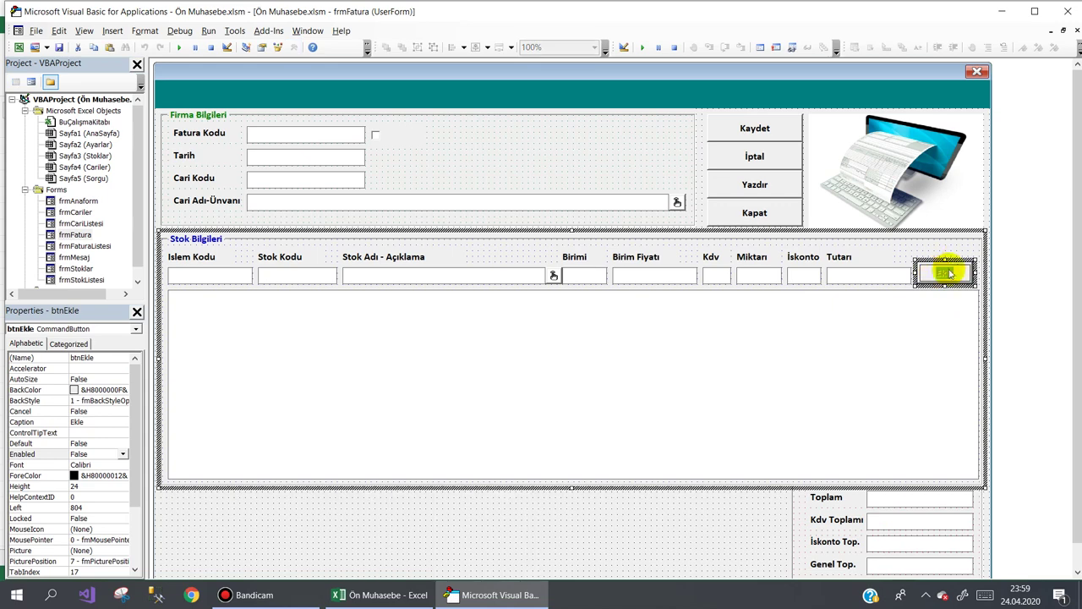
click(963, 246)
click(947, 275)
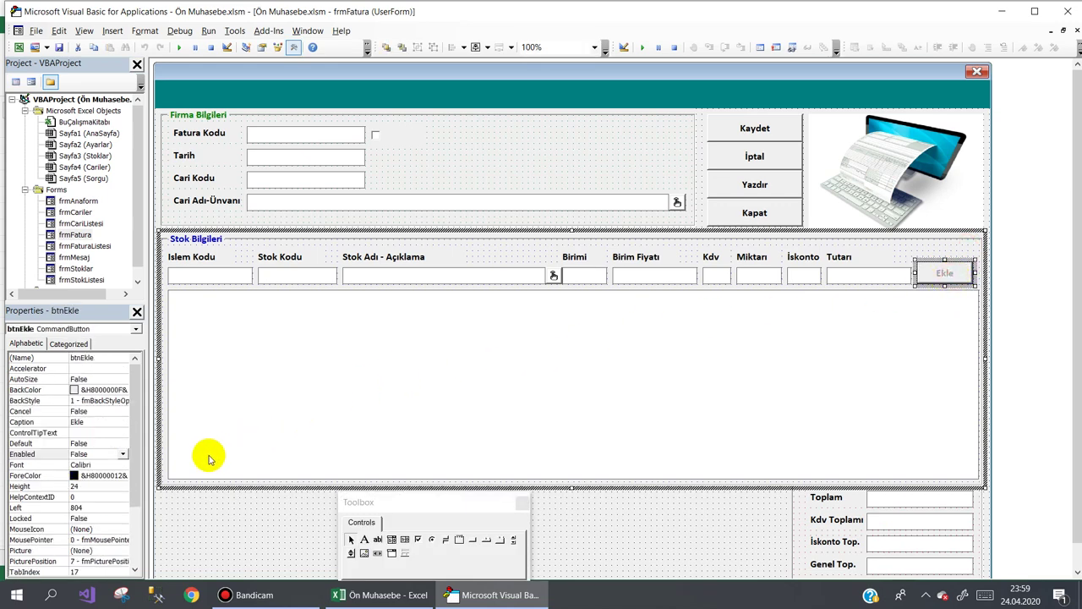
drag(135, 483, 133, 531)
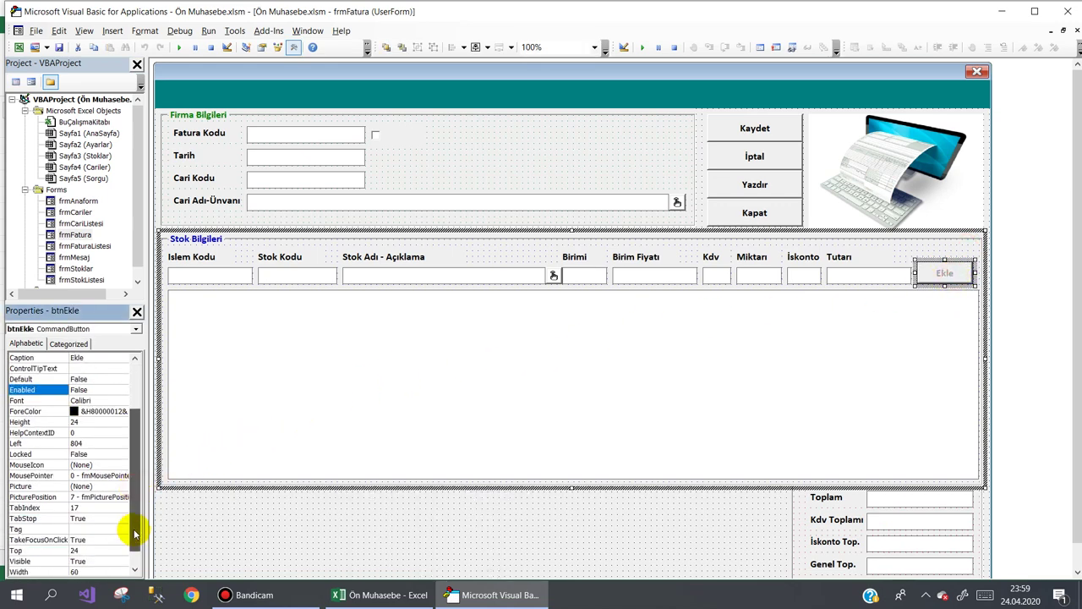
click(102, 486)
click(124, 486)
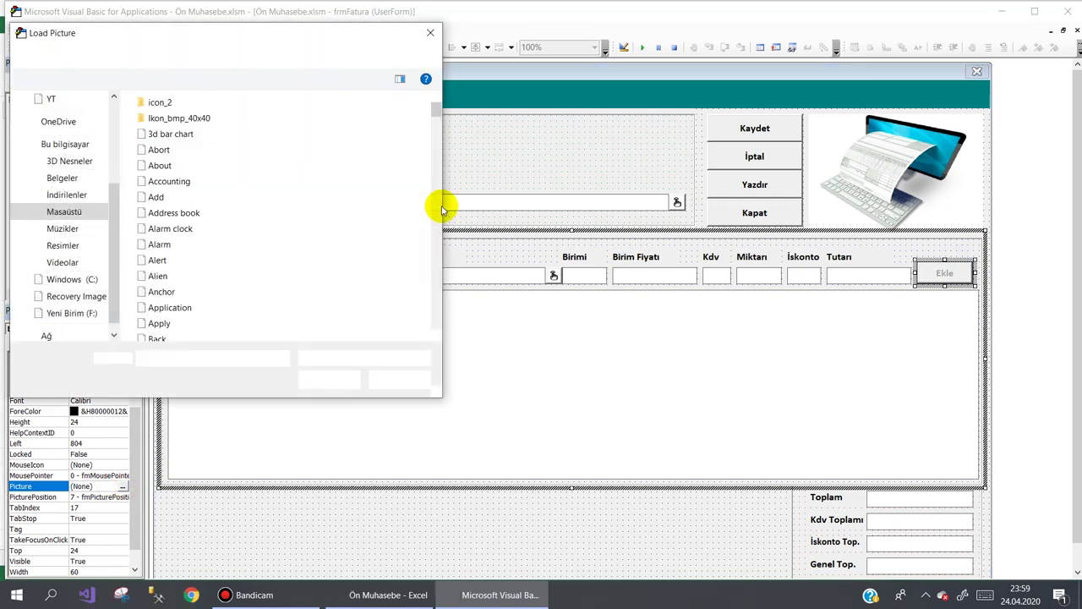
double_click(158, 323)
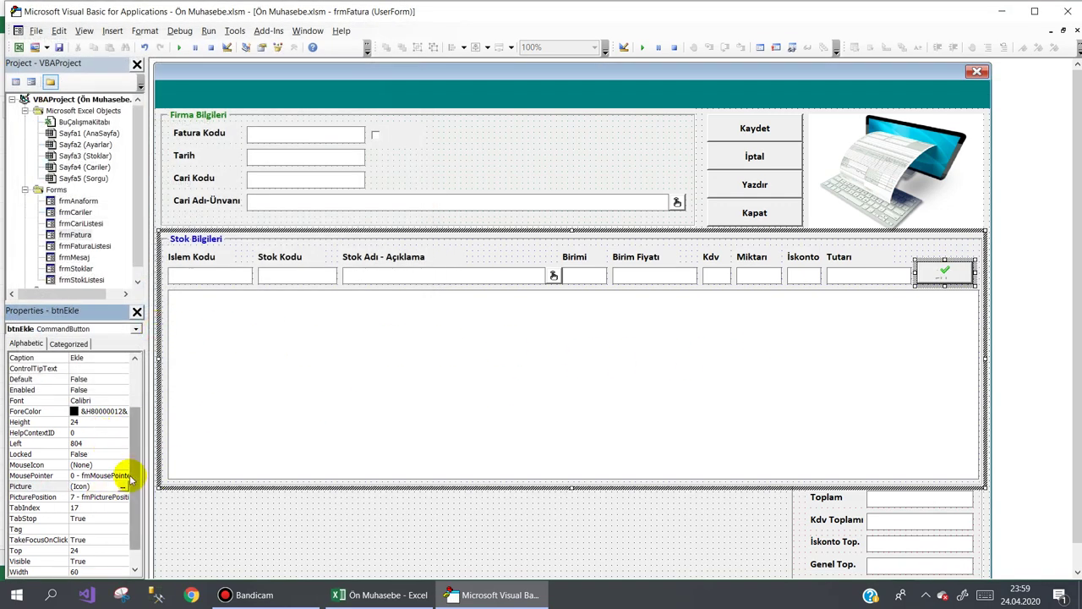
drag(131, 490, 133, 511)
Step: Place Ekle's check icon left of its caption and set its Accelerator to E
click(44, 477)
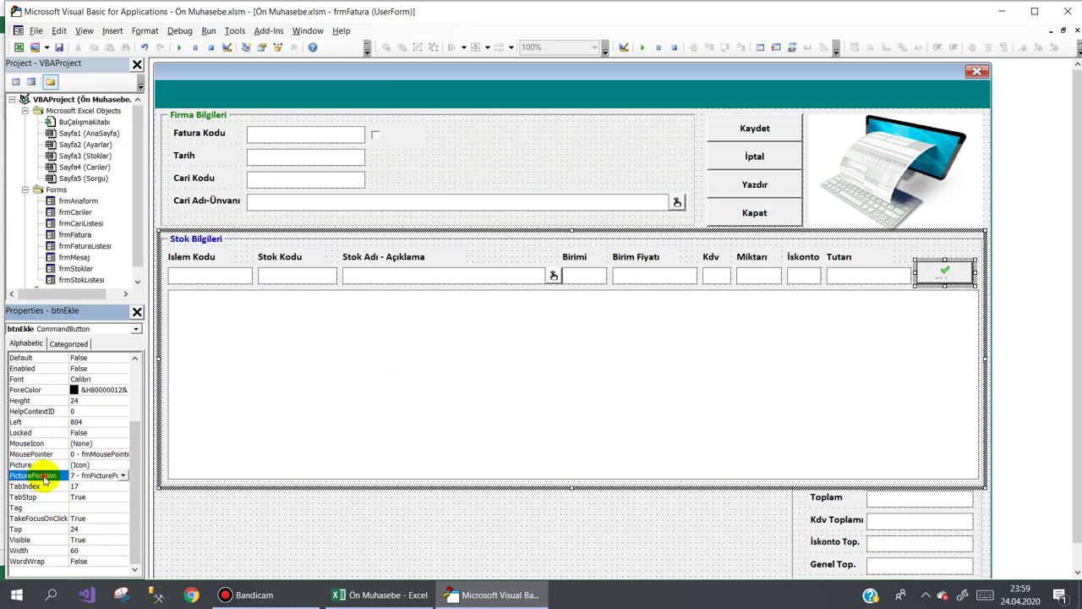
double_click(45, 477)
double_click(45, 477)
double_click(45, 477)
double_click(45, 477)
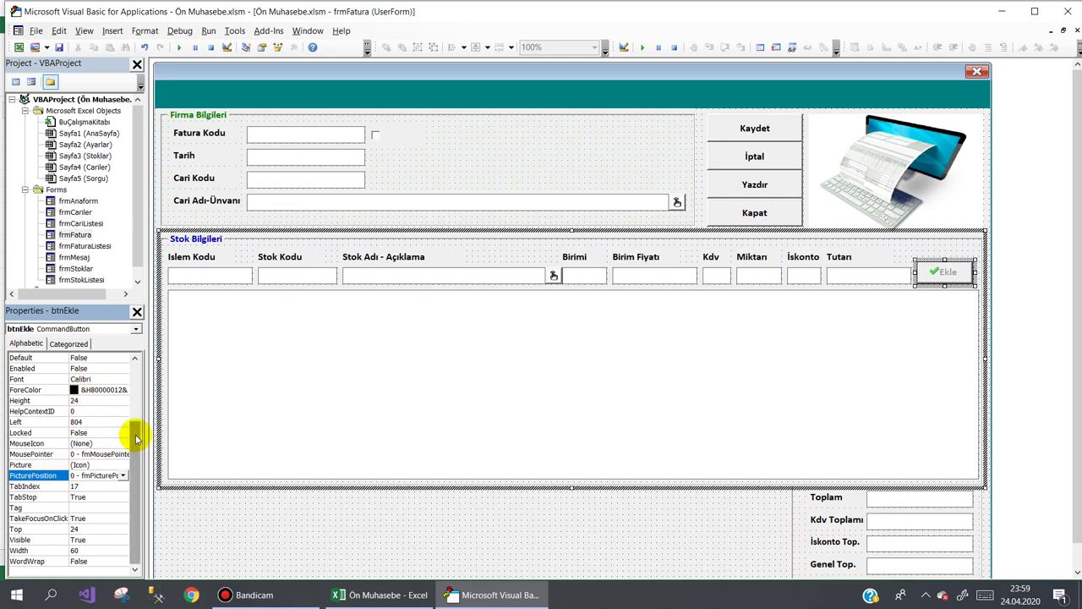
scroll(127, 422, up, 3)
click(75, 422)
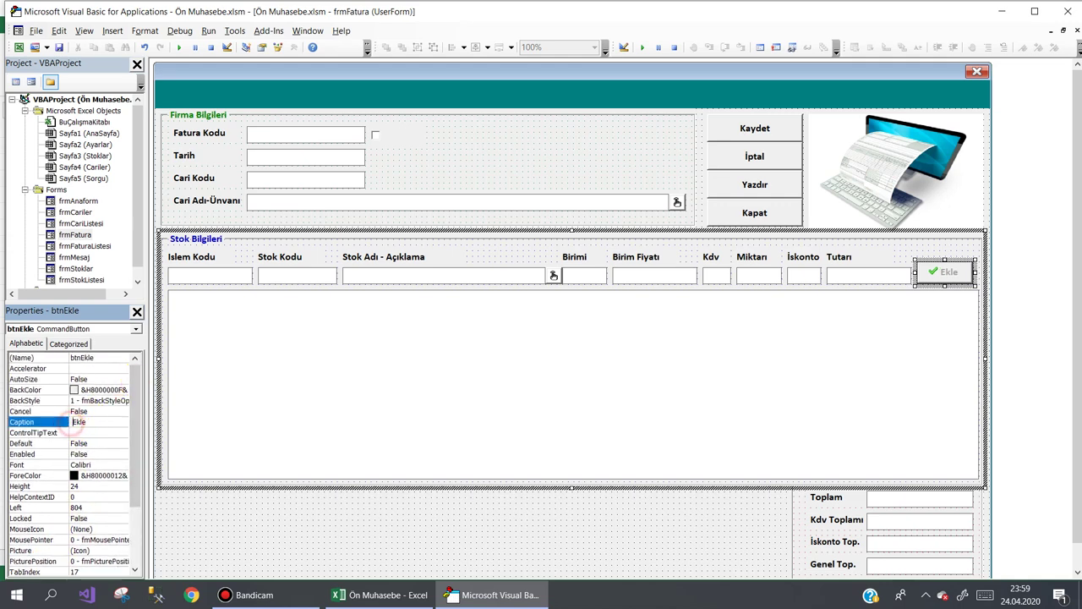
click(83, 367)
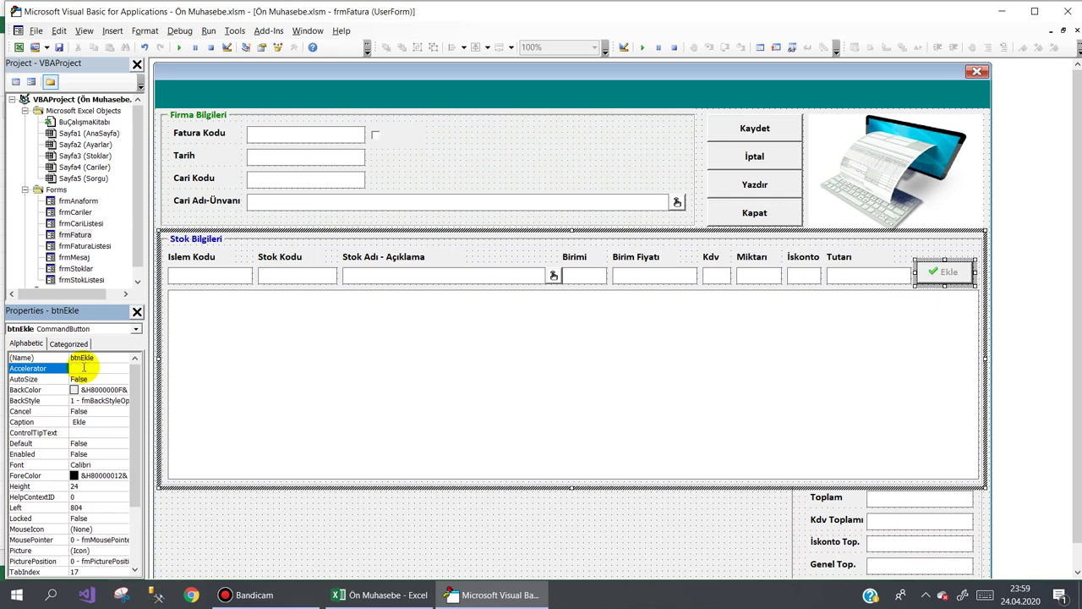
text(E)
Step: Reset Ekle's PicturePosition to 0 - fmPicturePositionLeftTop, then switch to Excel
click(901, 255)
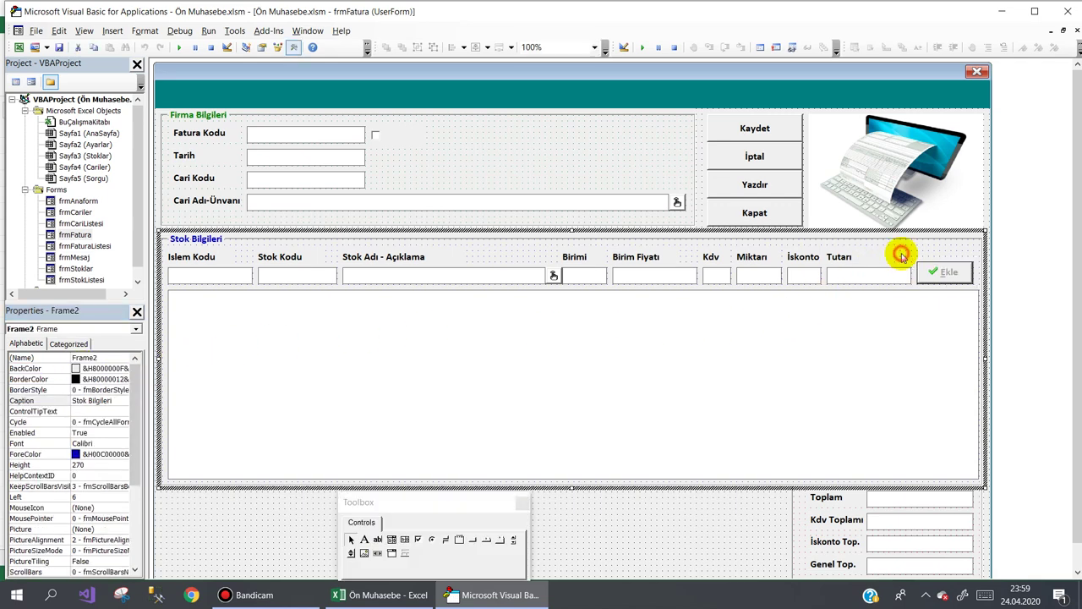
click(942, 273)
drag(133, 463, 136, 541)
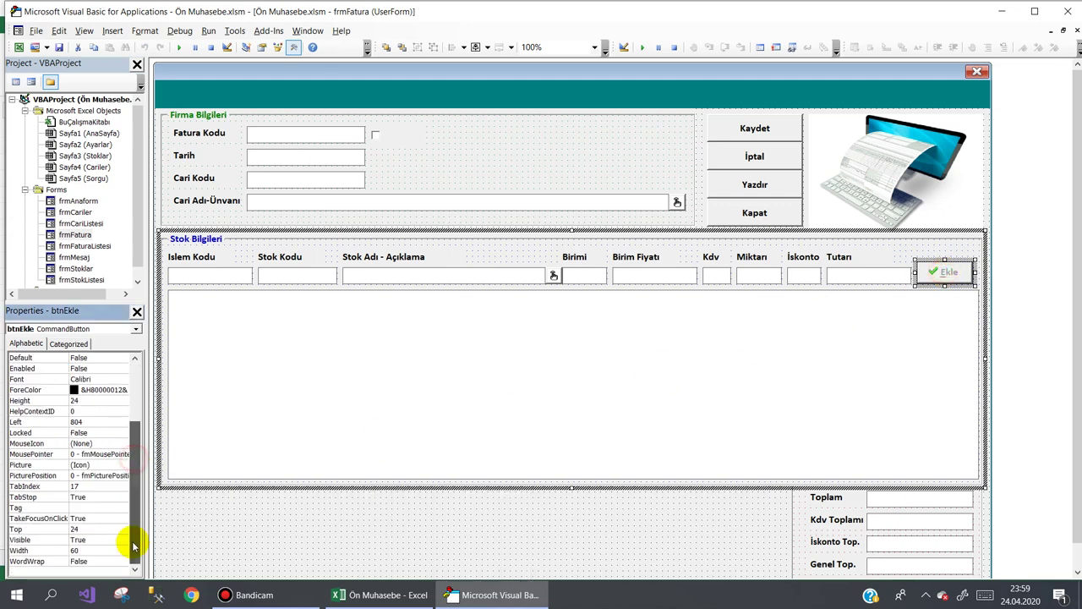
double_click(51, 476)
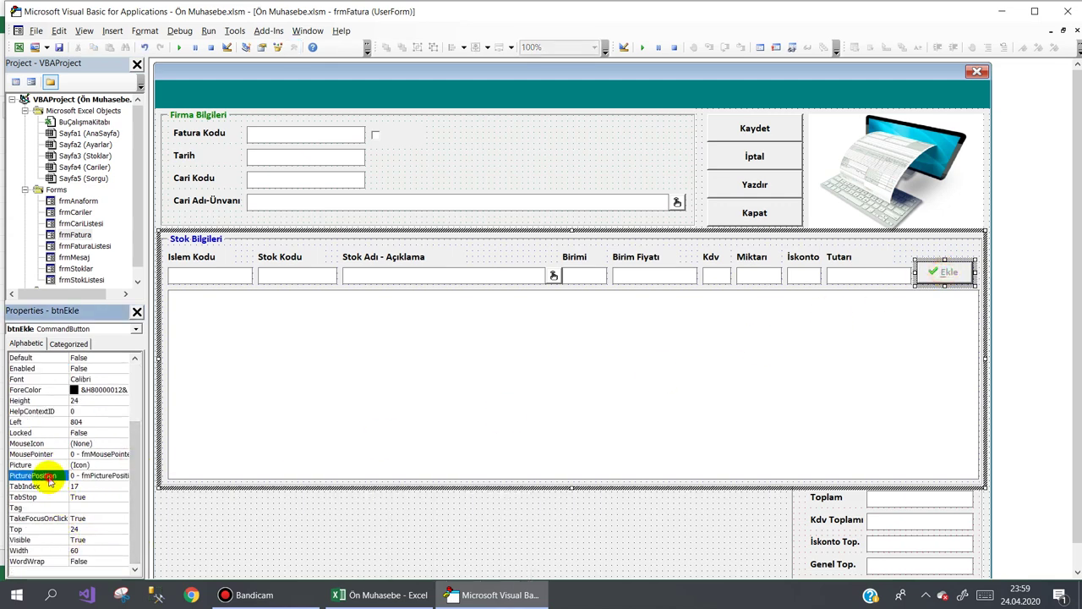
double_click(51, 478)
double_click(50, 478)
click(123, 475)
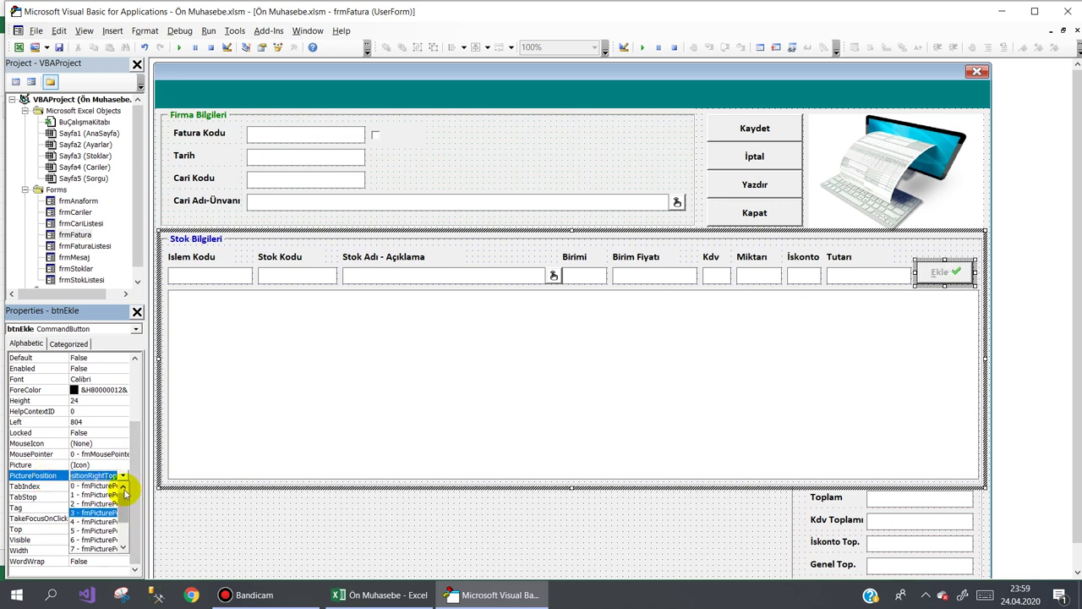
click(88, 486)
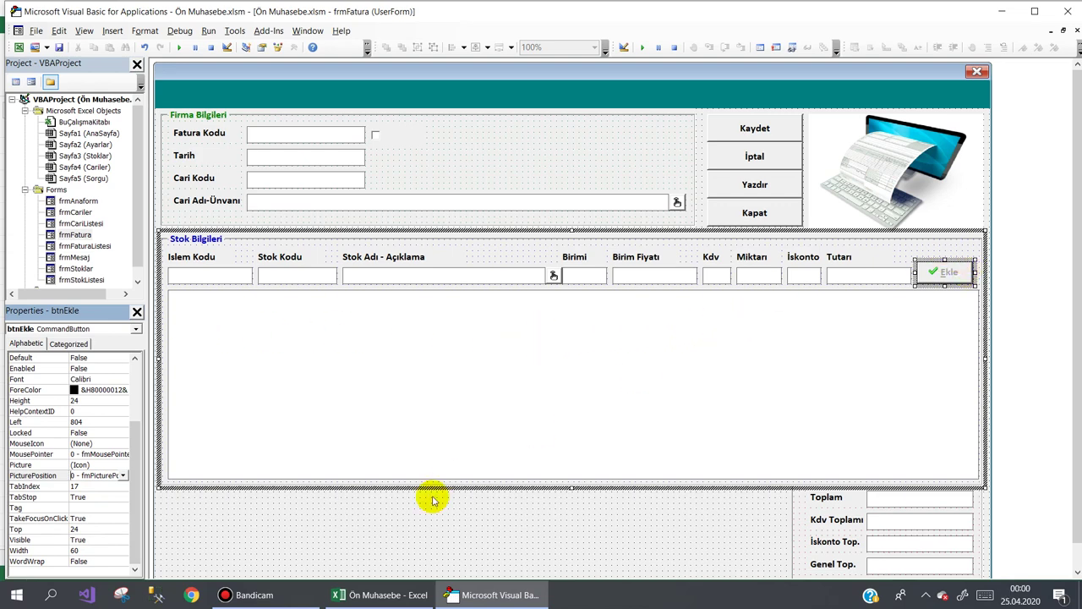
click(390, 597)
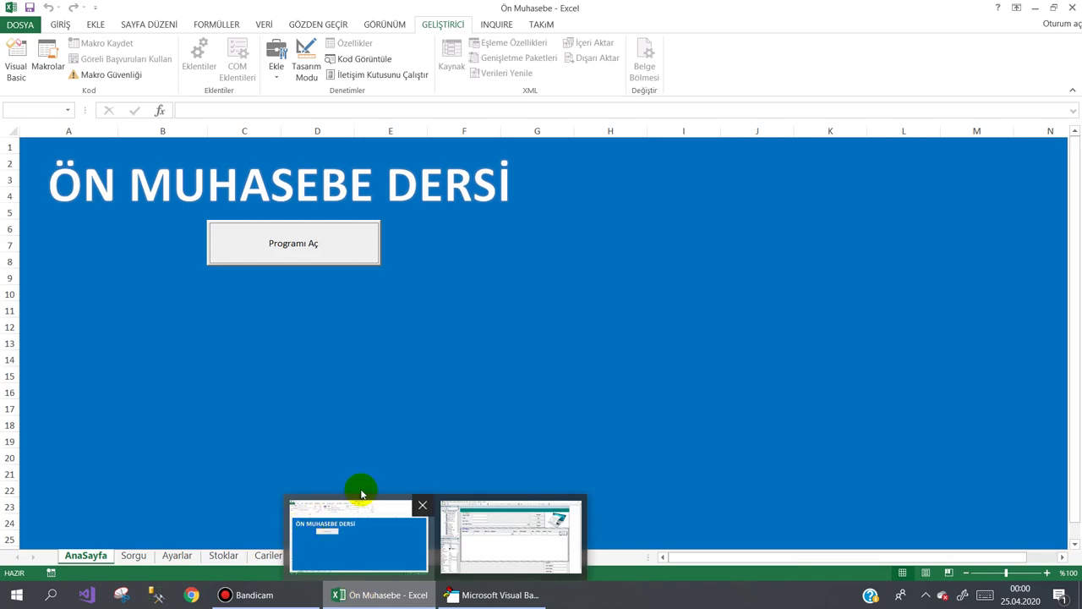
mouse_move(381, 594)
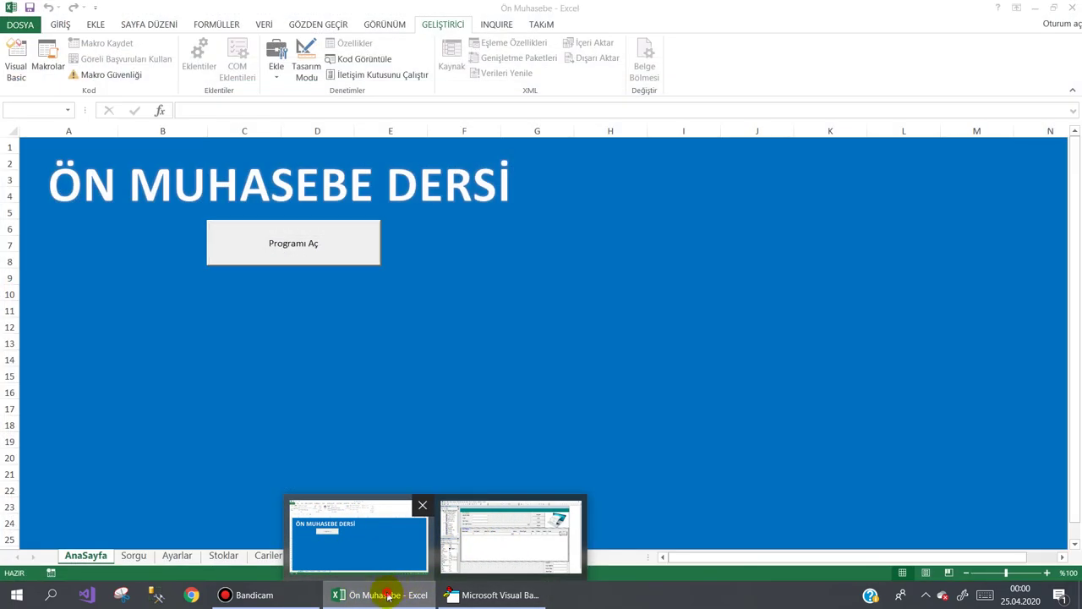
Step: Insert a blank sheet after Cariler and rename Sayfa1 to FaturaTMP
click(380, 595)
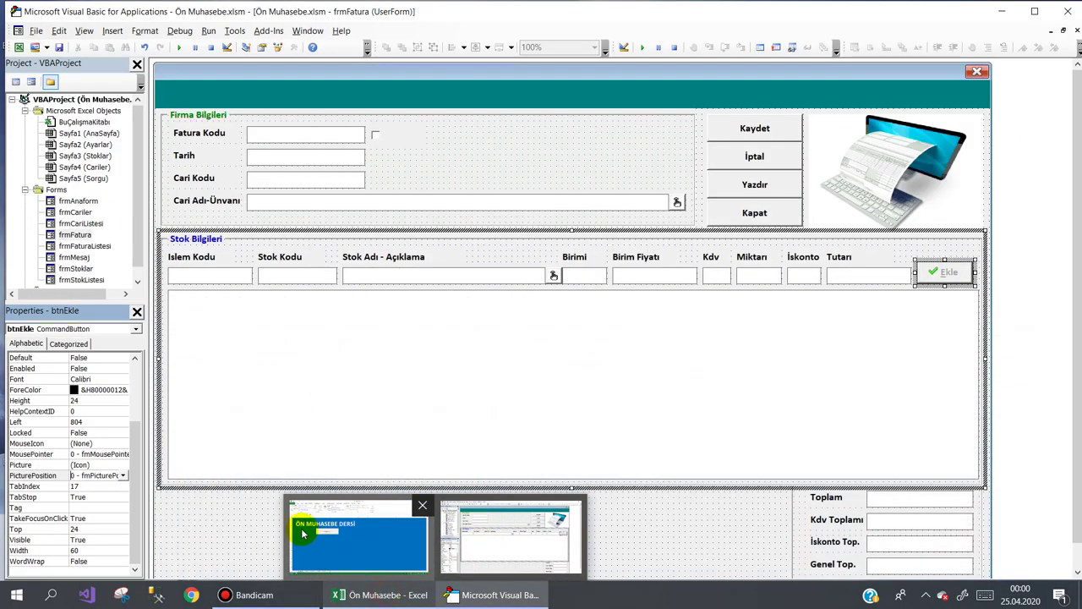
click(373, 596)
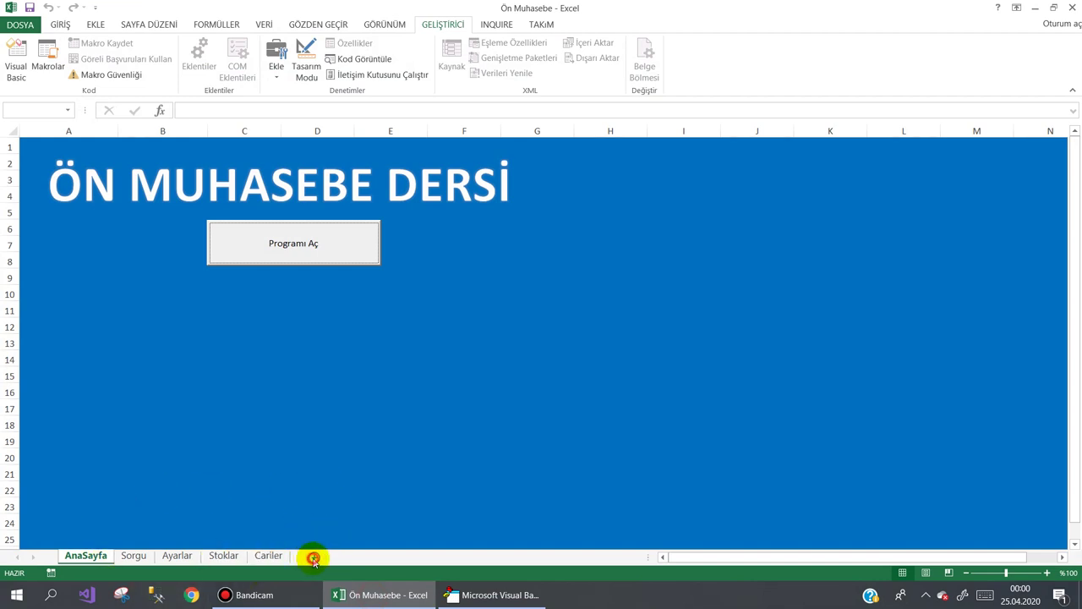
click(313, 559)
drag(136, 555, 342, 556)
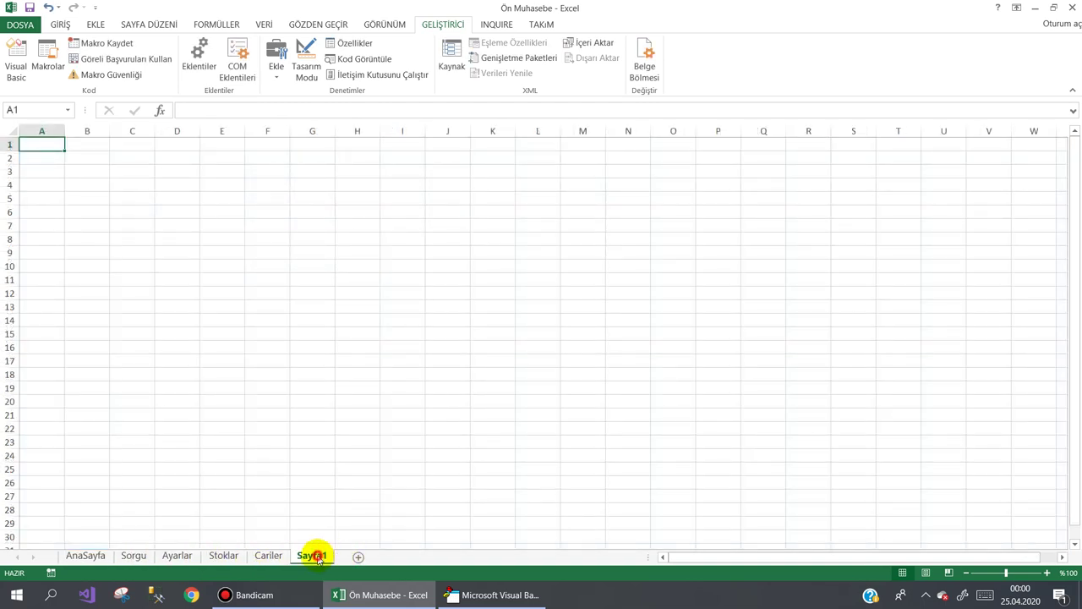
double_click(313, 555)
text(F)
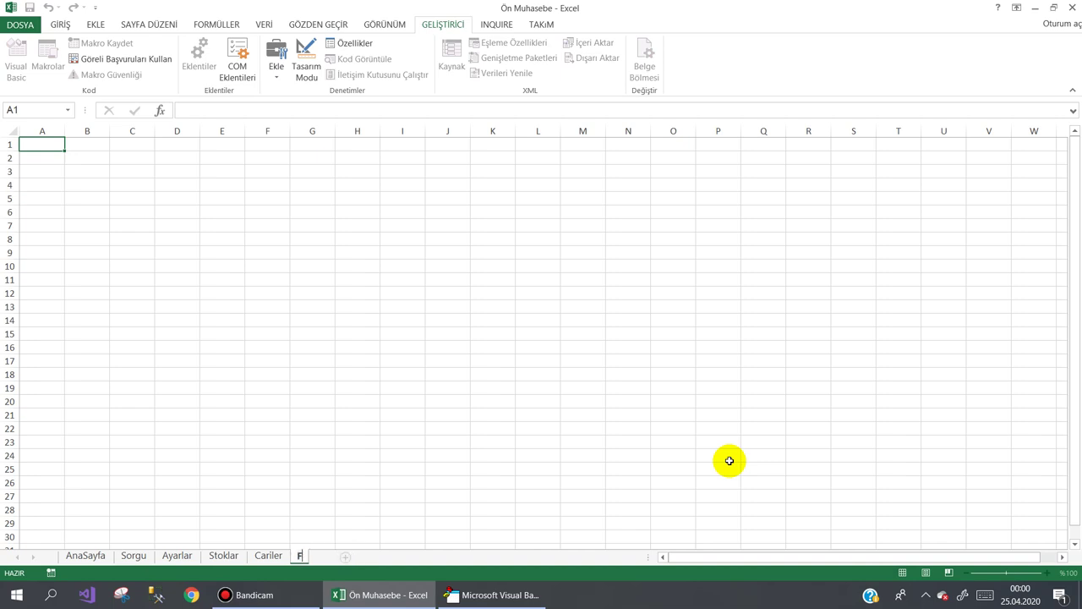
text(atura)
text(TMP)
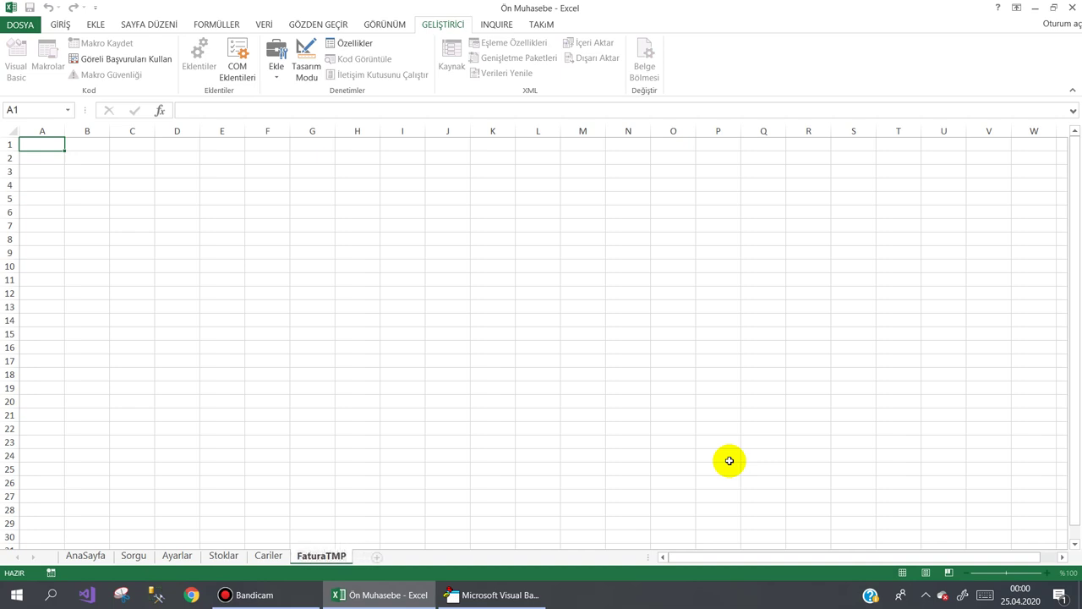
key(Return)
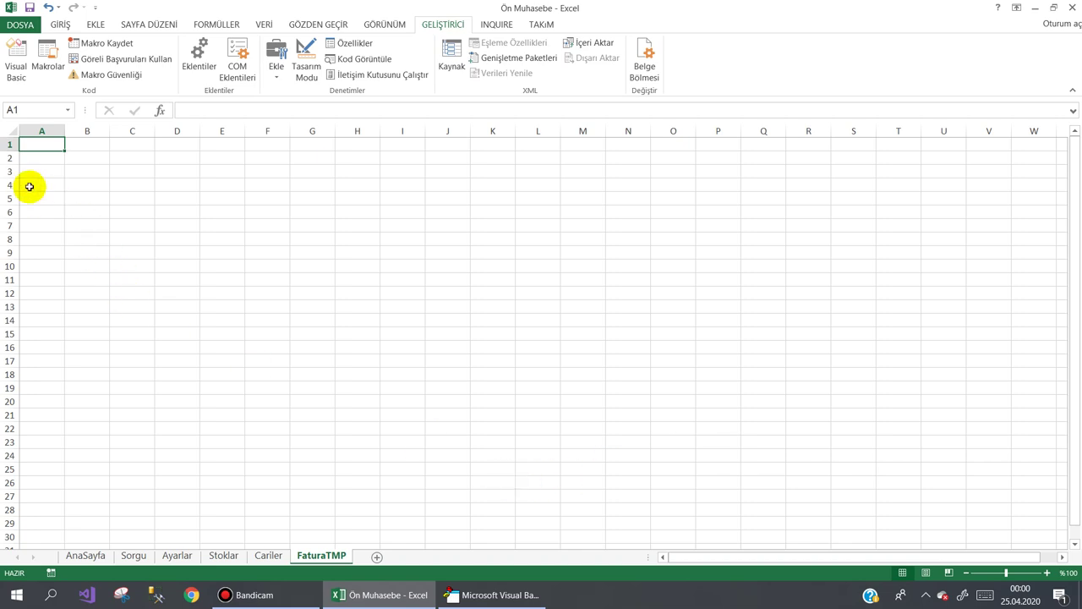
Step: Select all cells on FaturaTMP and drag one column border to give every column the same width
click(13, 133)
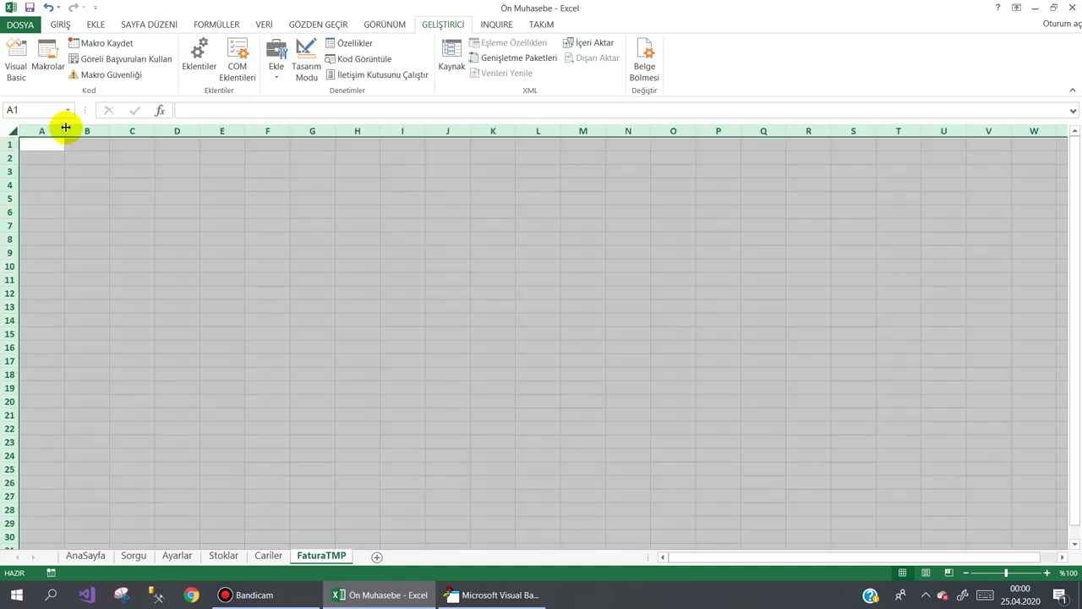
mouse_move(65, 128)
mouse_down()
mouse_move(104, 127)
mouse_move(94, 127)
mouse_up()
click(143, 221)
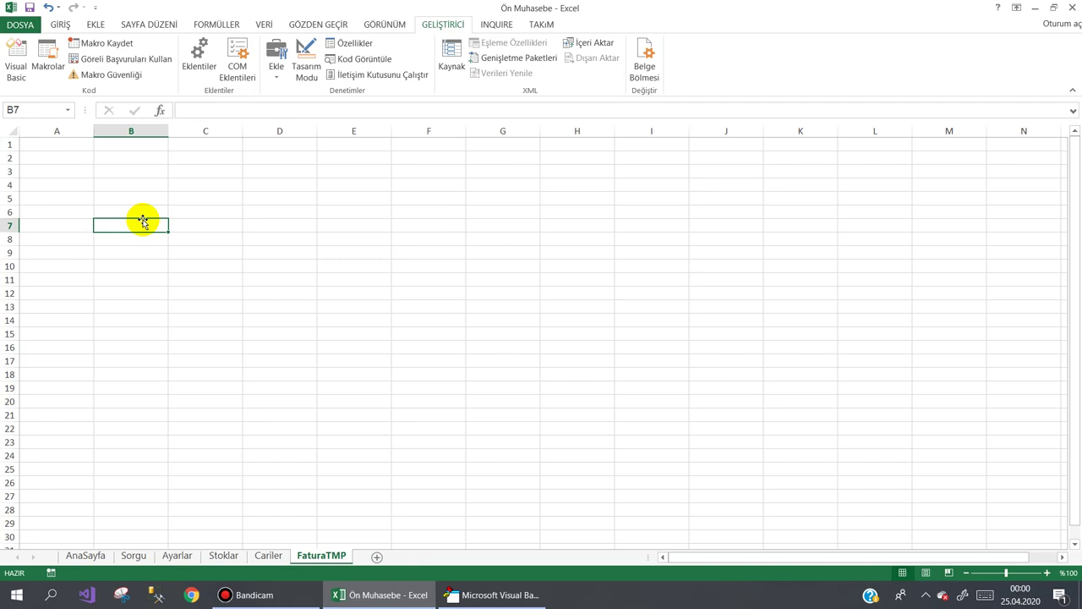
click(471, 597)
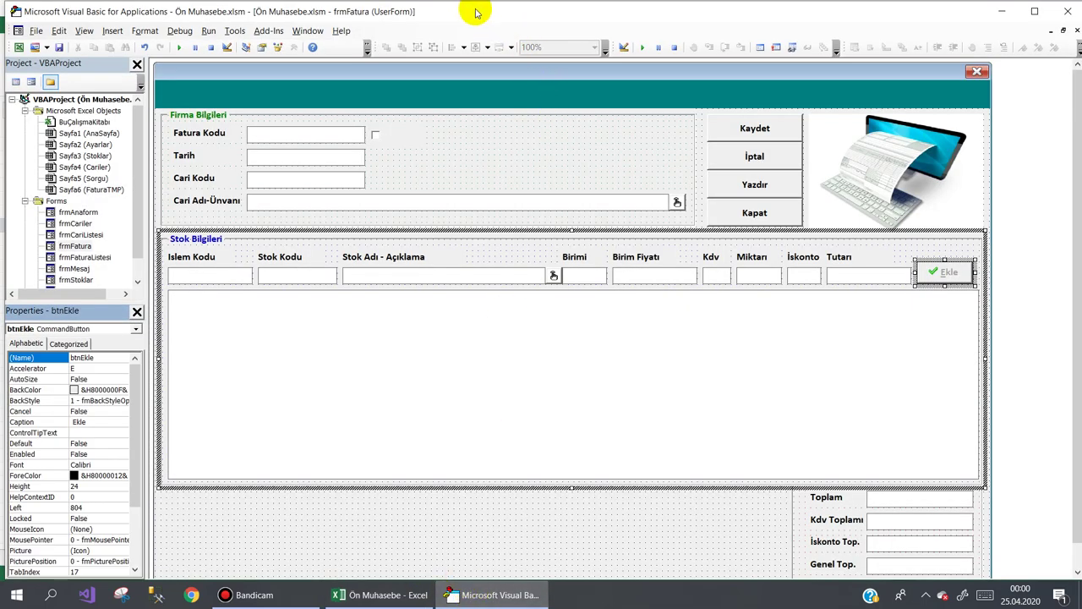
drag(475, 12, 693, 85)
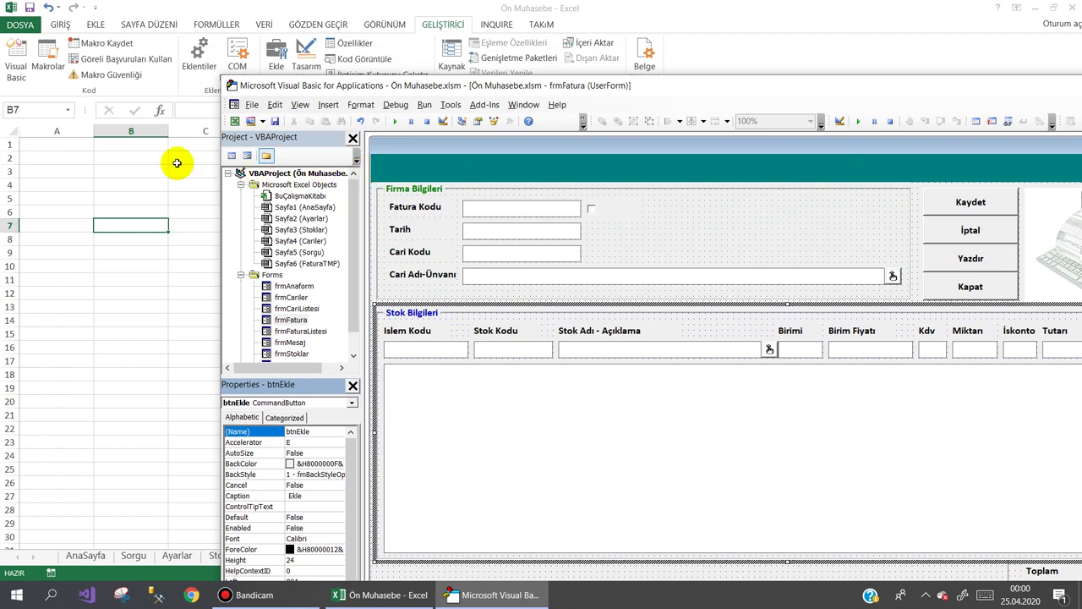
Step: Enter headers Fatura Kodu, Tarih, Cari Kodu and Cari Ünvanı in A1:D1
click(77, 146)
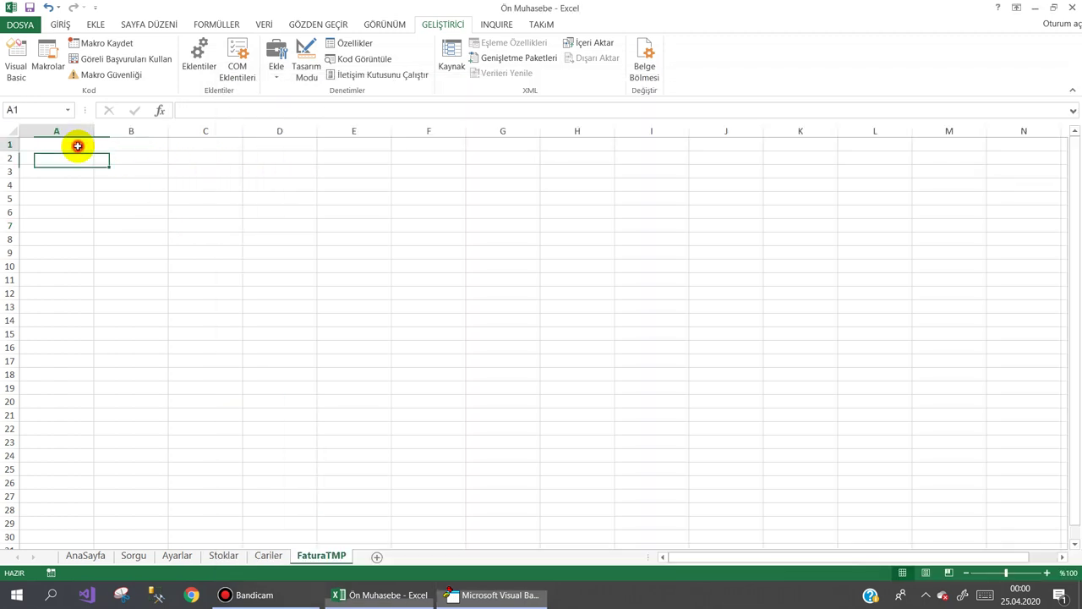
text(Fatura Kodu)
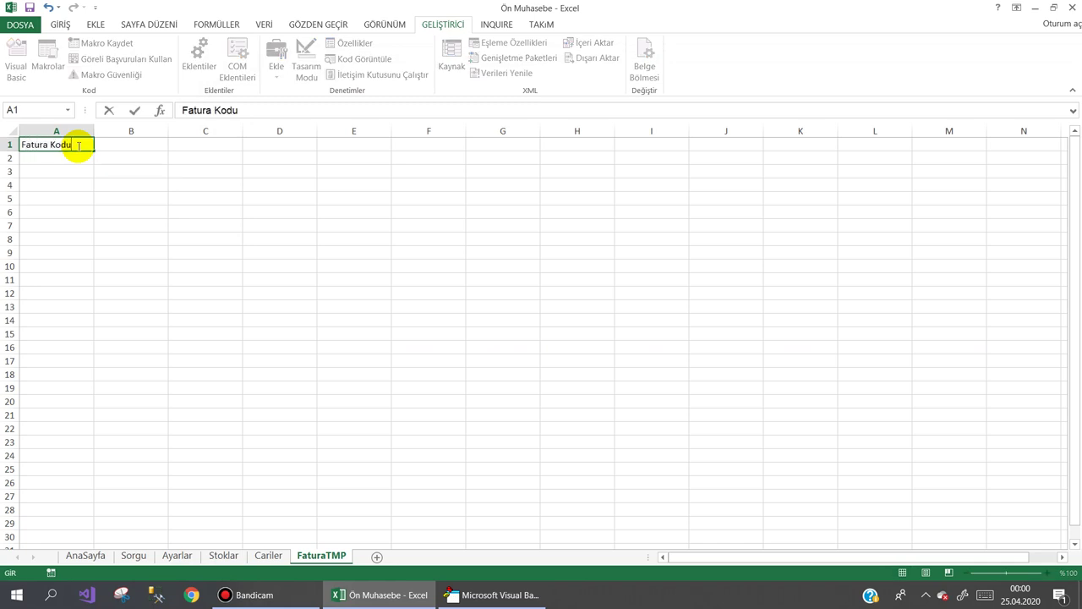
key(Tab)
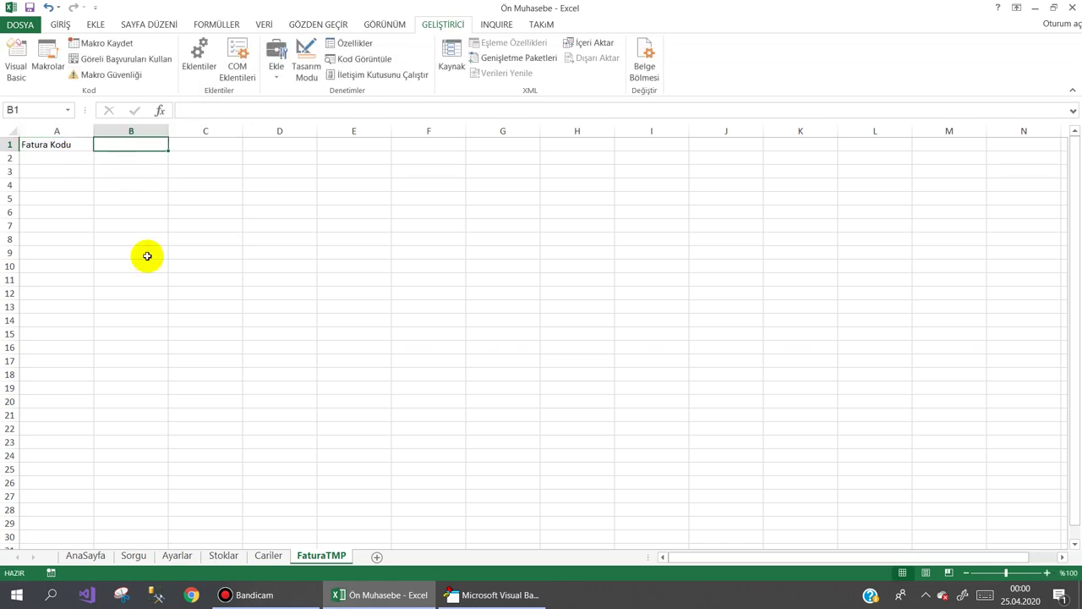
click(491, 595)
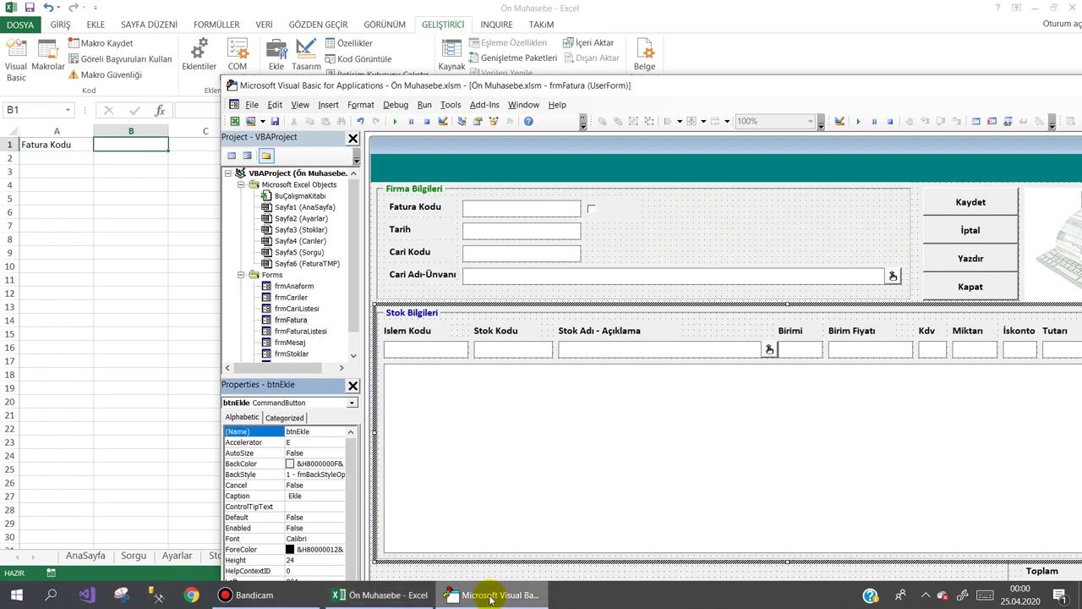
click(119, 145)
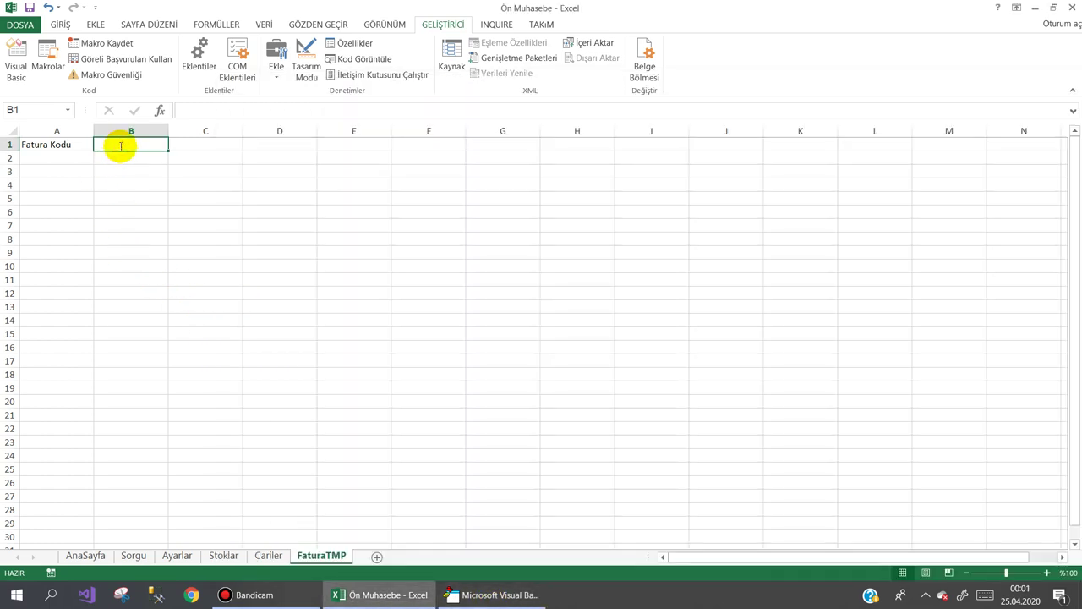
text(Tarih)
key(Tab)
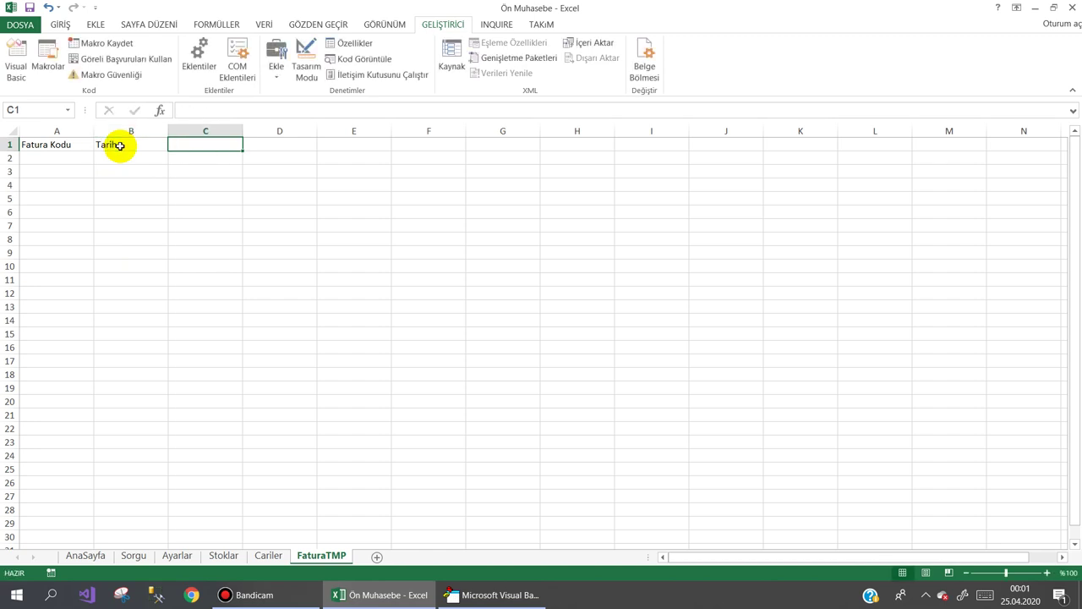
text(Cari Kodu)
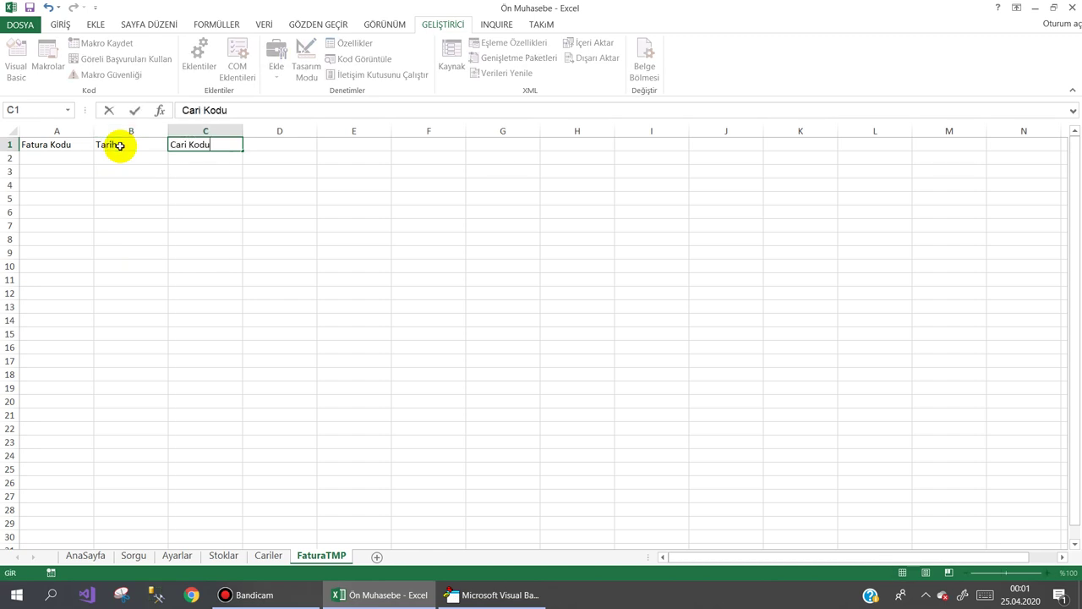
key(Tab)
text(C)
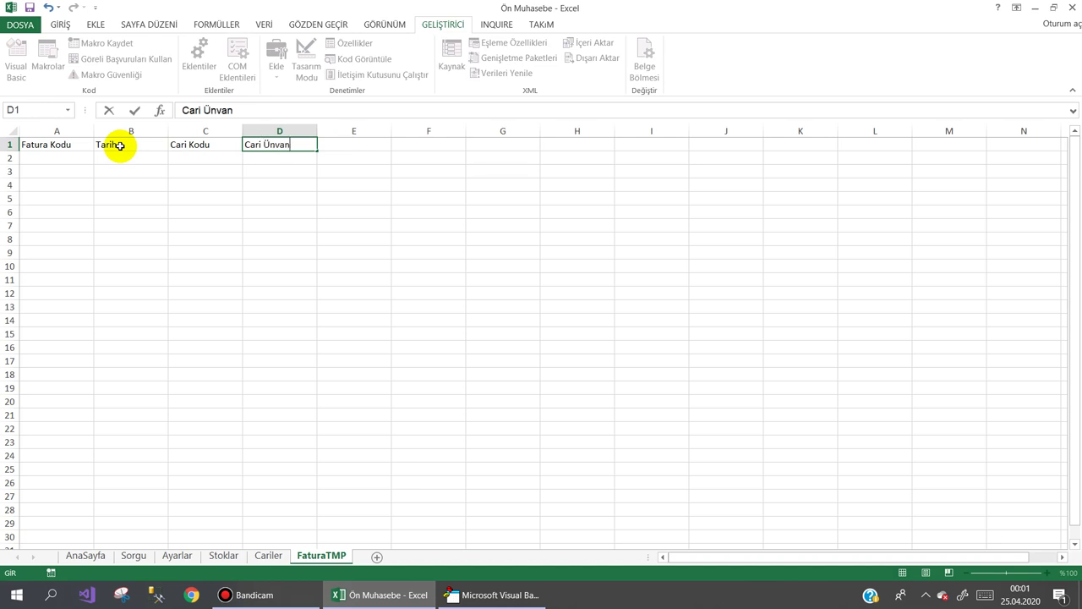
key(Tab)
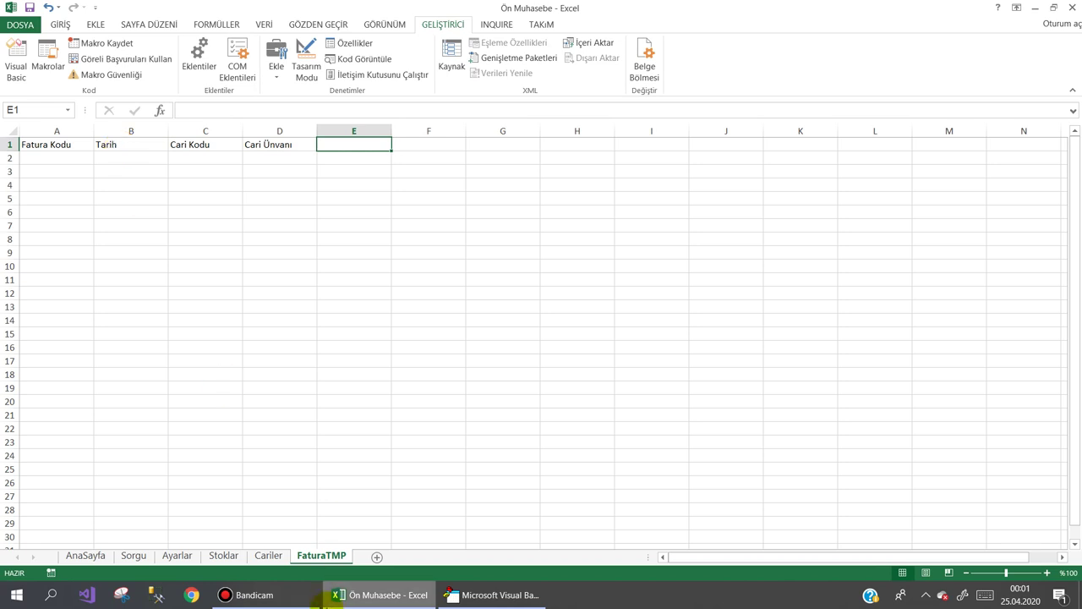
Step: Enter headers İşlem Kodu, Stok Kodu, Stok Adı and Birimi in E1:H1, checking the form's field names
click(473, 595)
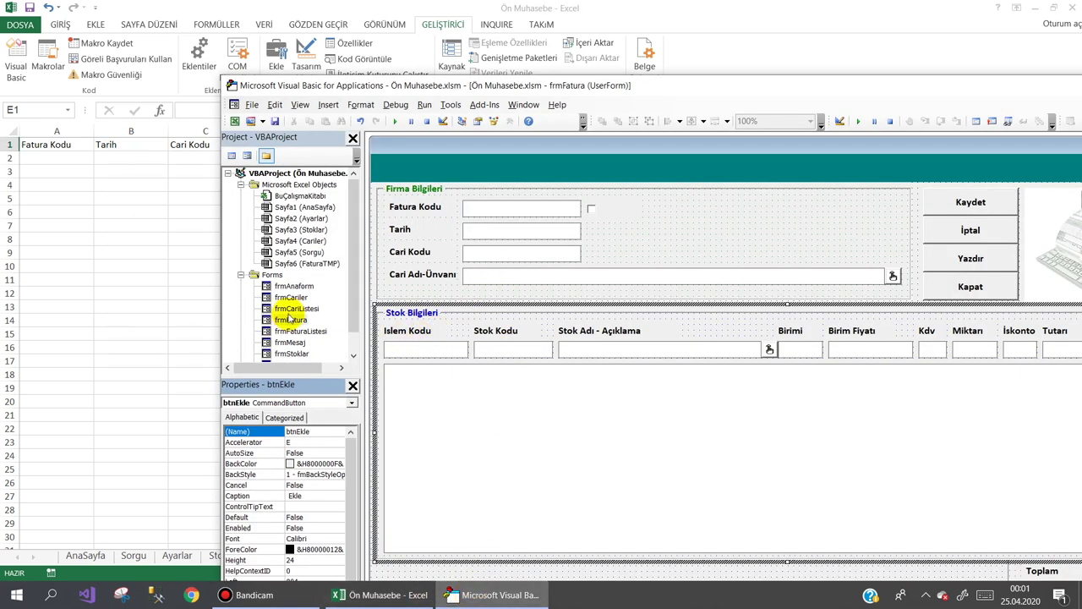
click(128, 251)
click(365, 146)
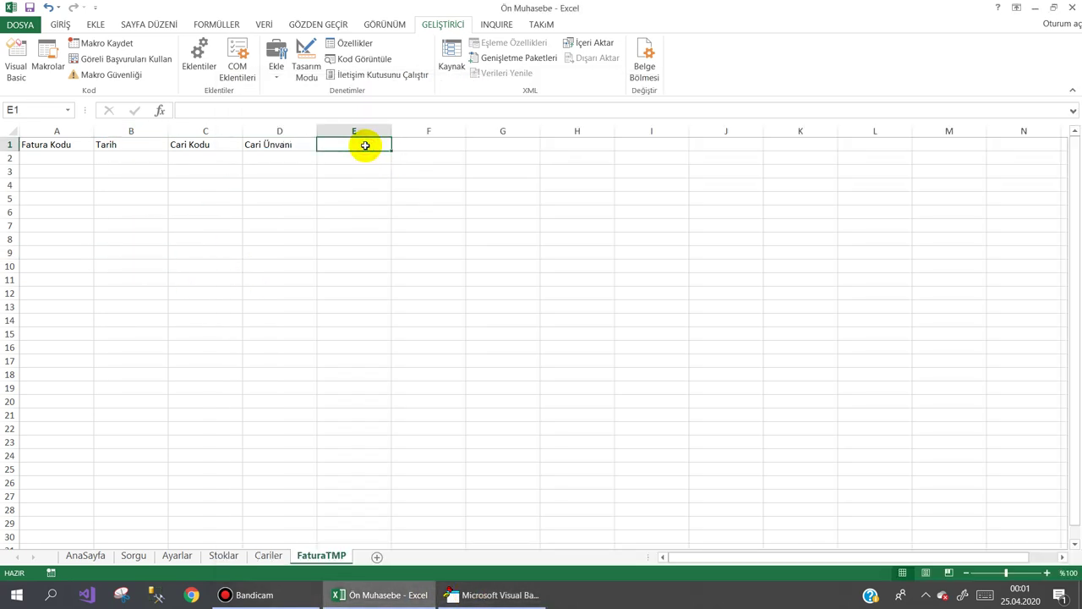
text(İşlem Kodu)
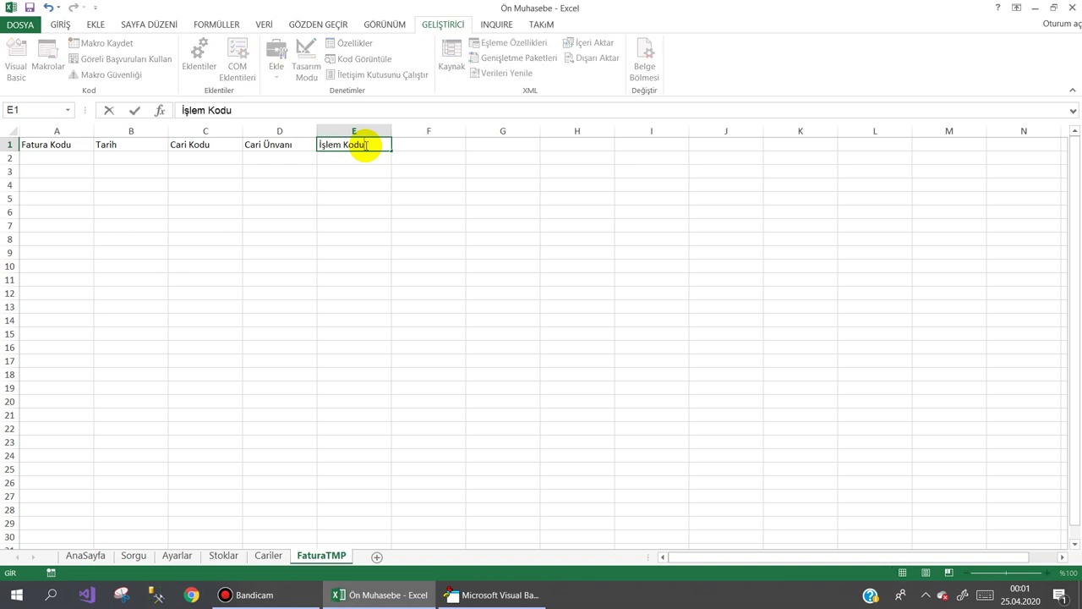
key(Tab)
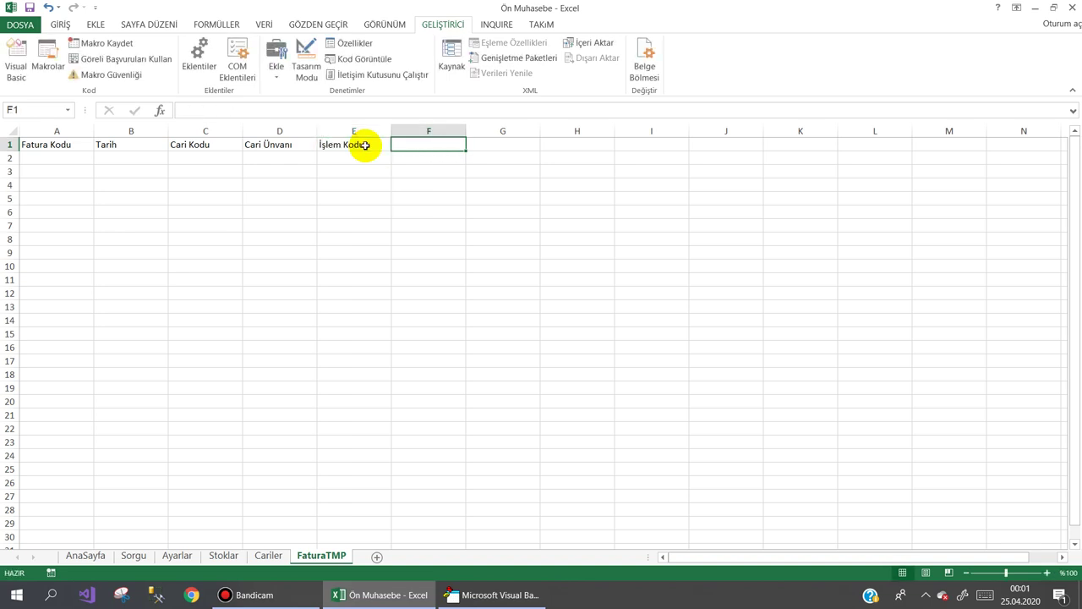
click(486, 593)
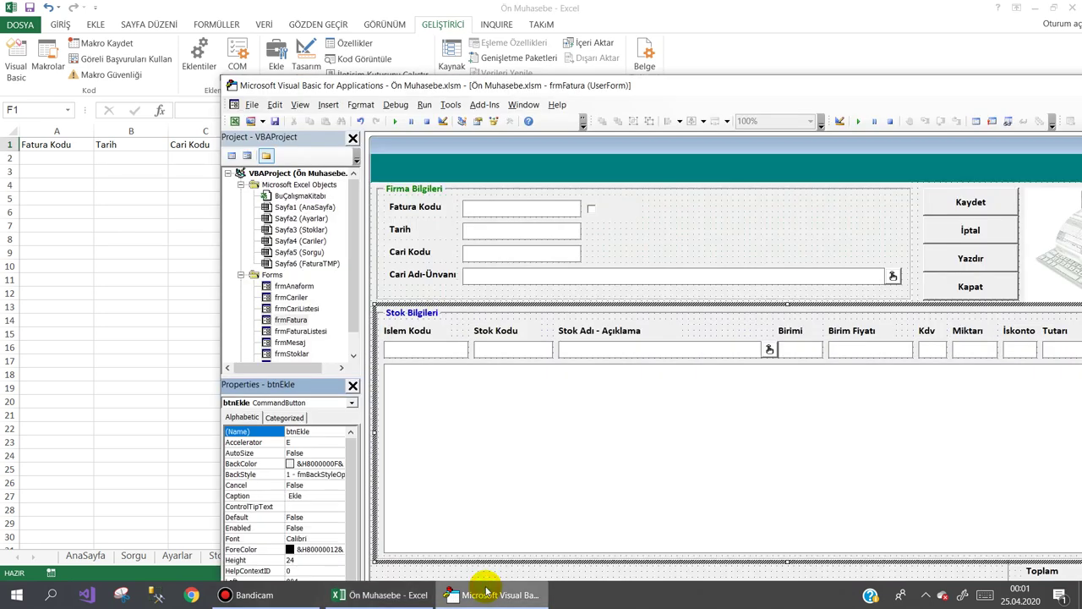
click(486, 591)
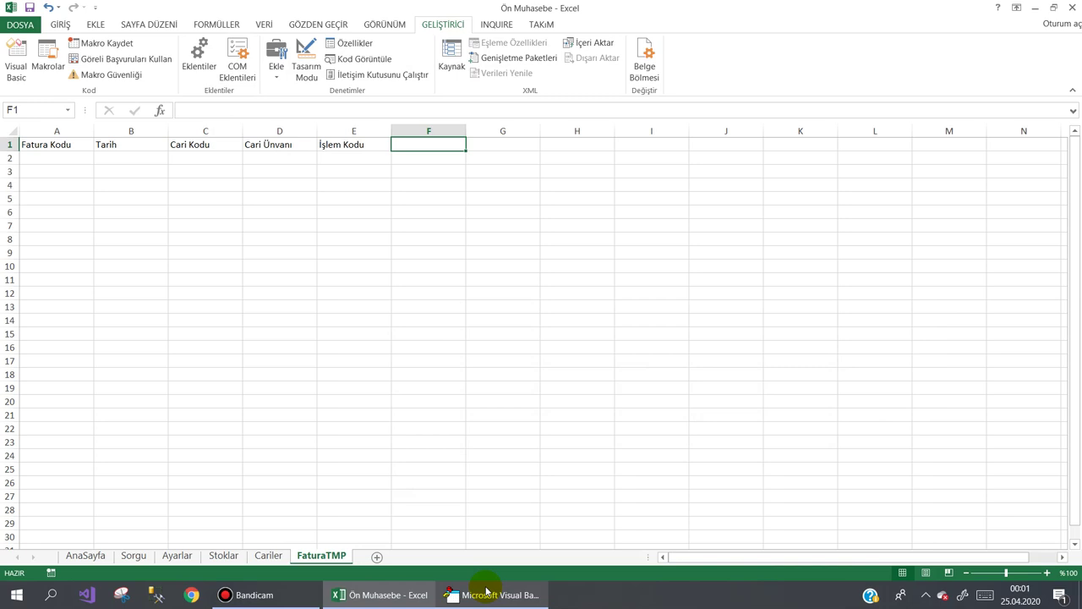
click(486, 592)
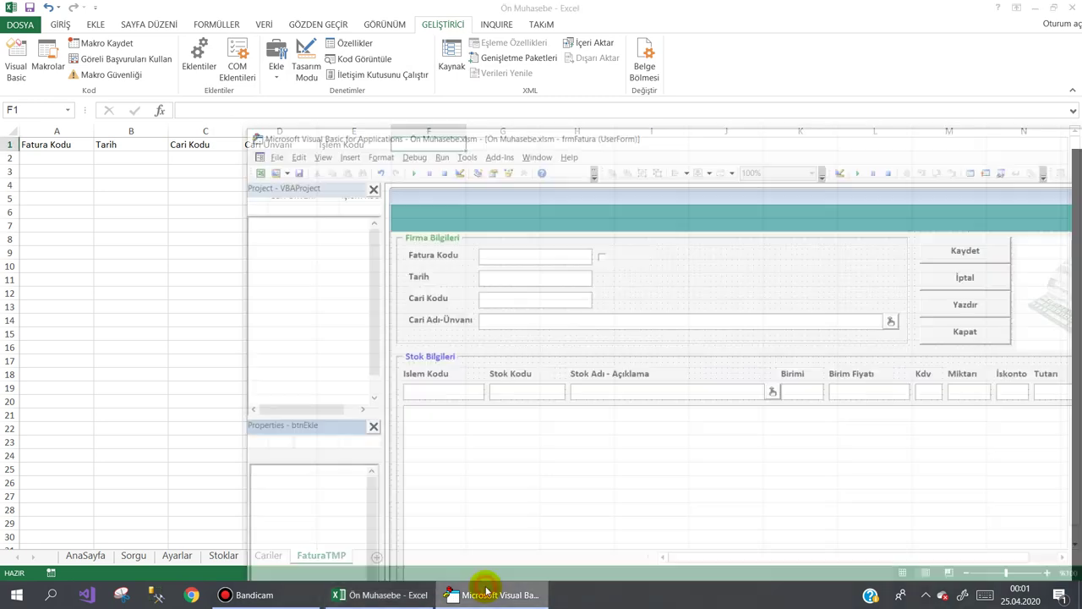
click(483, 592)
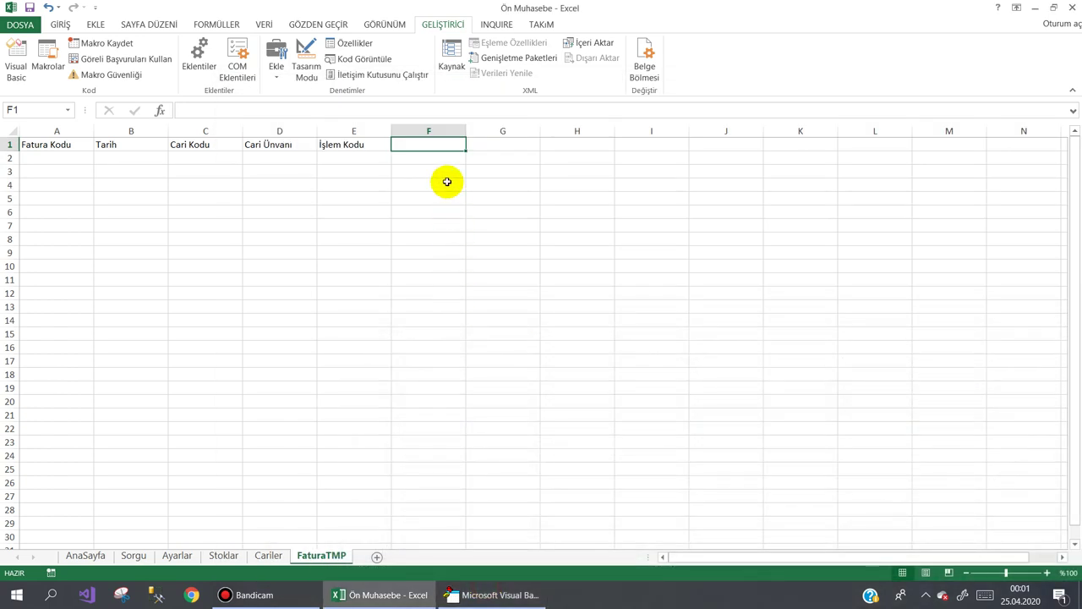
text(Stok Kodu)
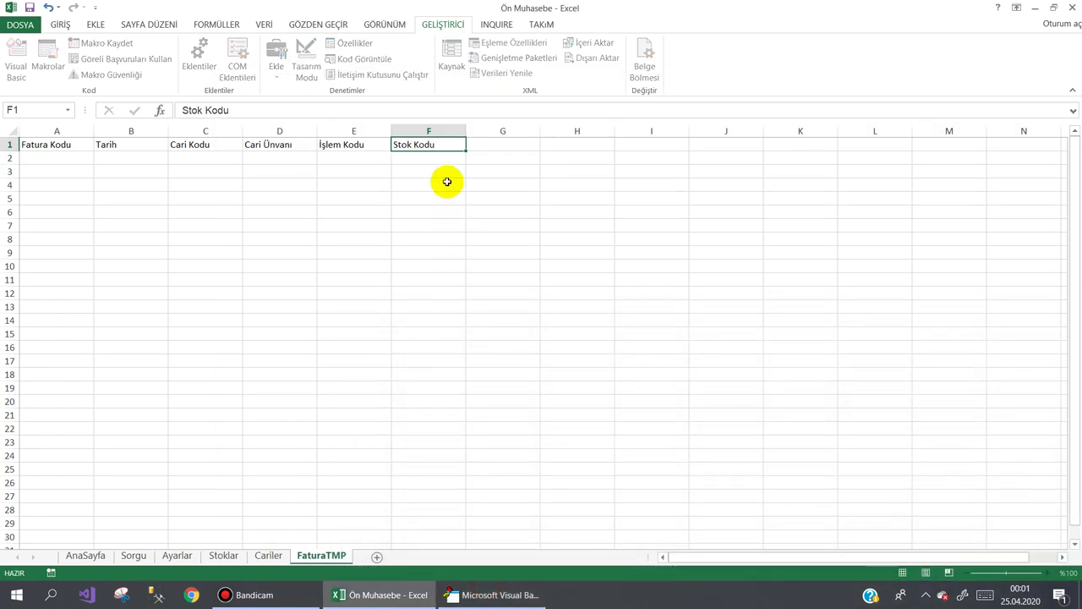
key(Tab)
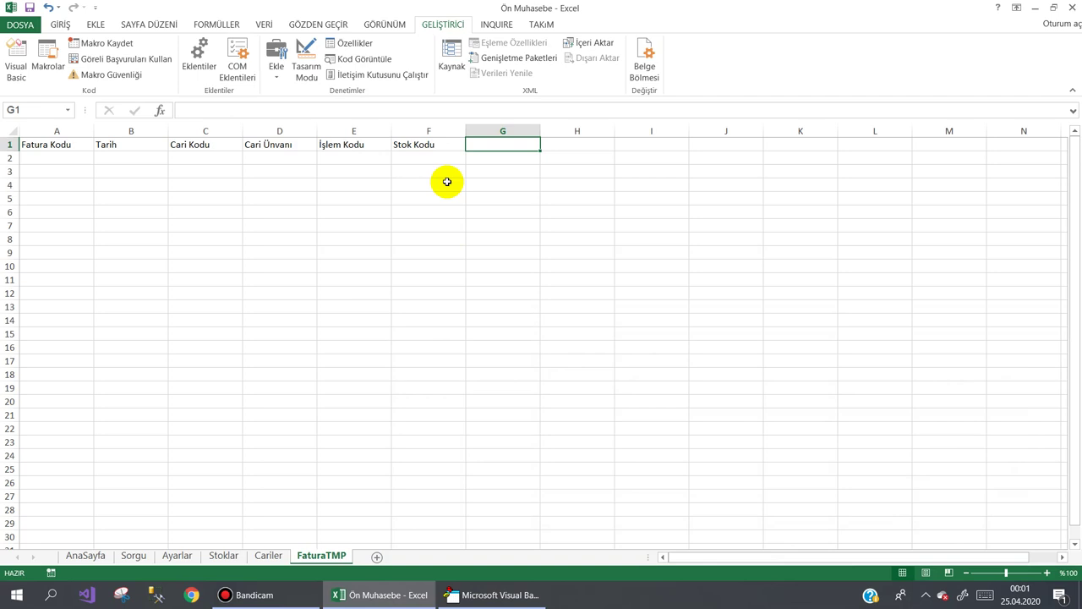
text(Stok Adı)
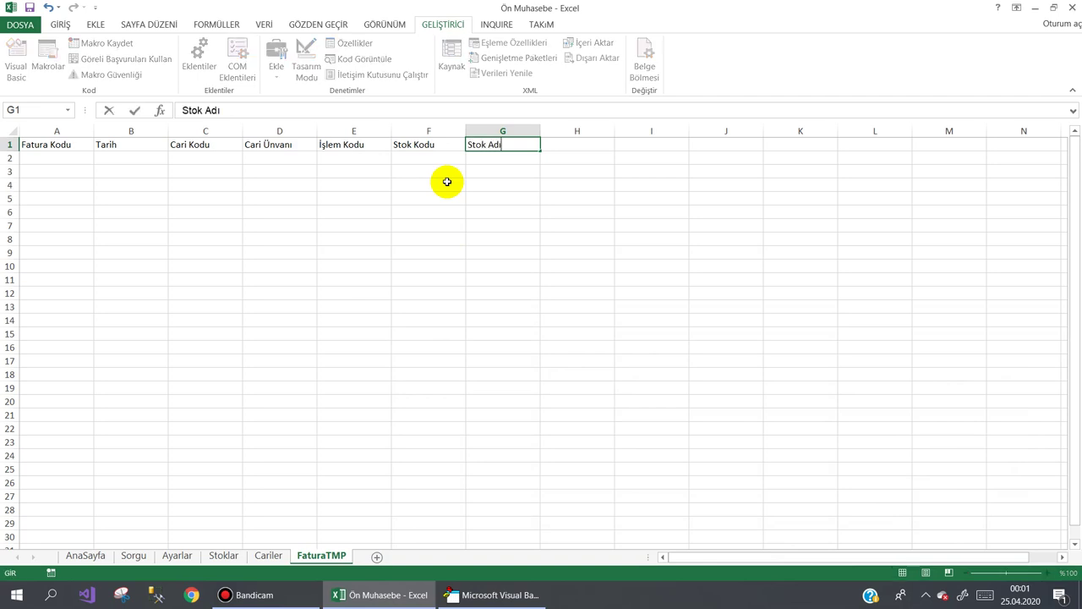
key(Tab)
text(Bit)
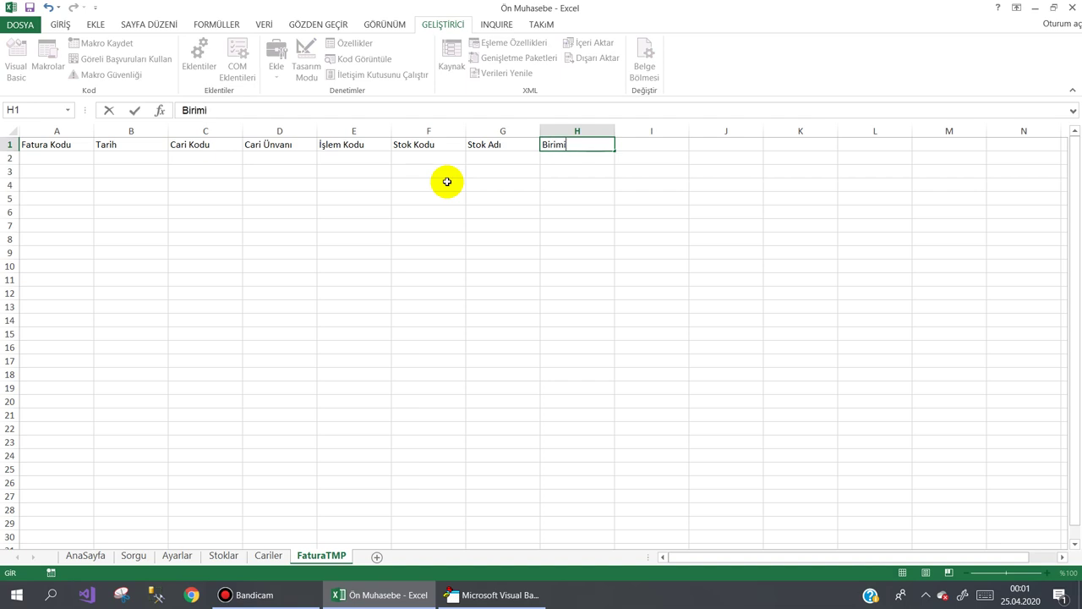
key(Tab)
Step: Enter headers Birim Fiyatı, Kdv, Miktarı, İskonto and Tutarı in I1:M1
click(490, 594)
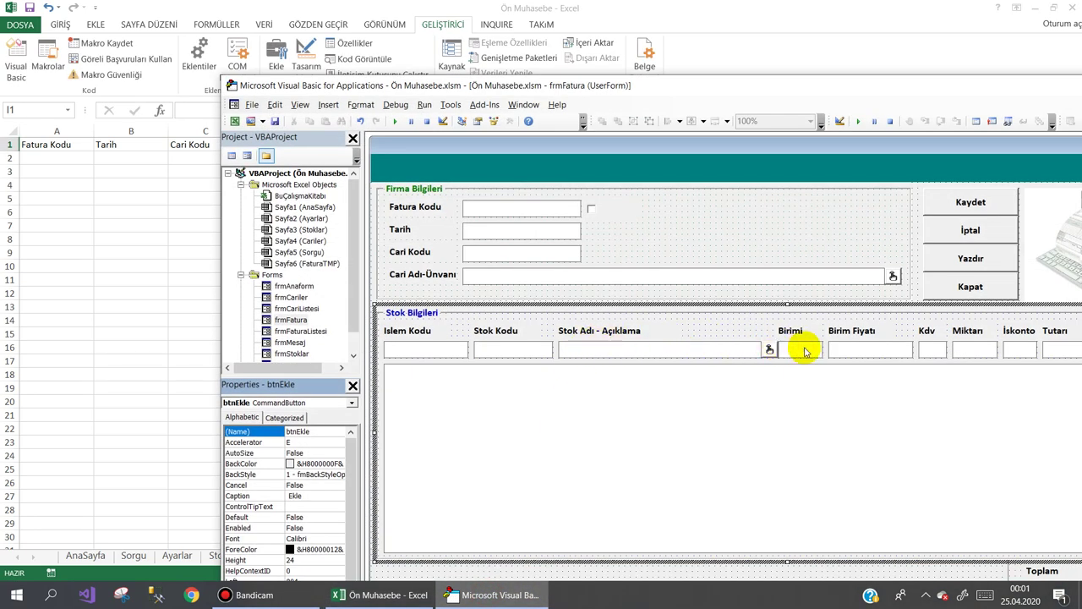
click(503, 592)
text(Bir)
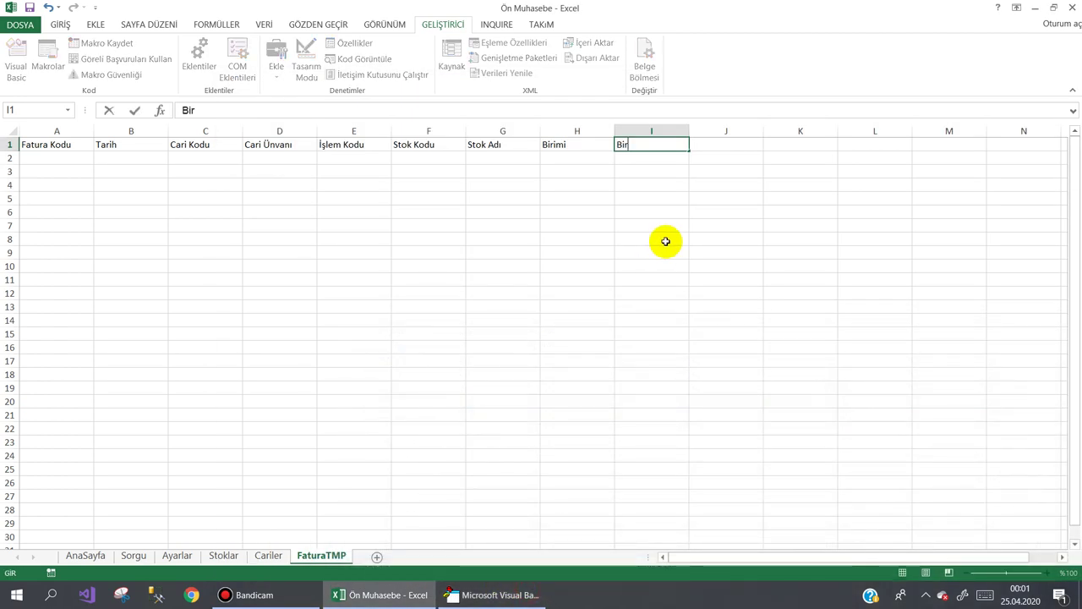
text(im Fiyatı)
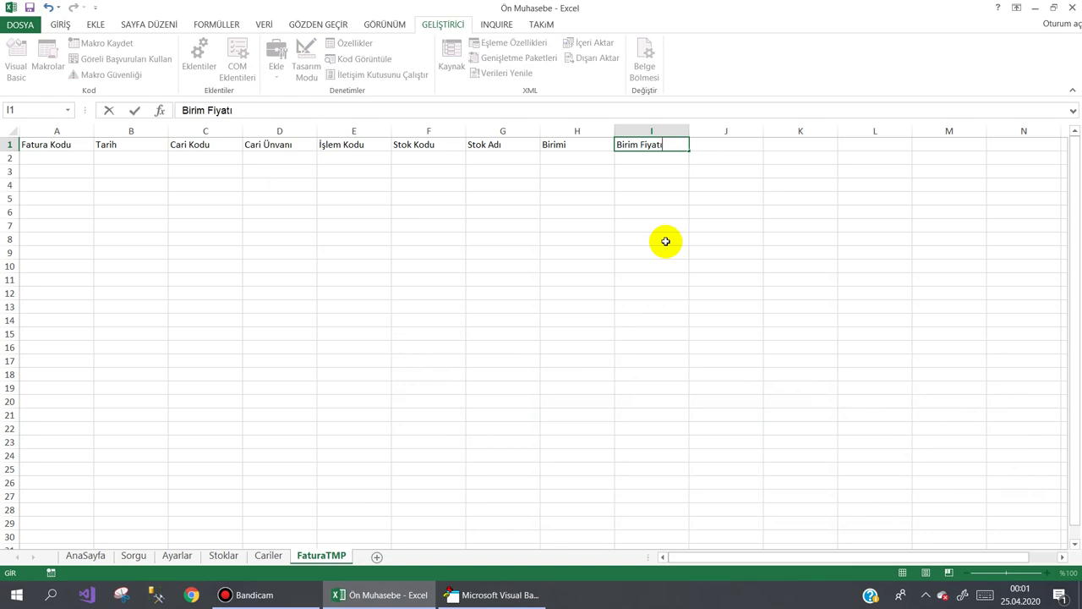
key(Tab)
text(Kd)
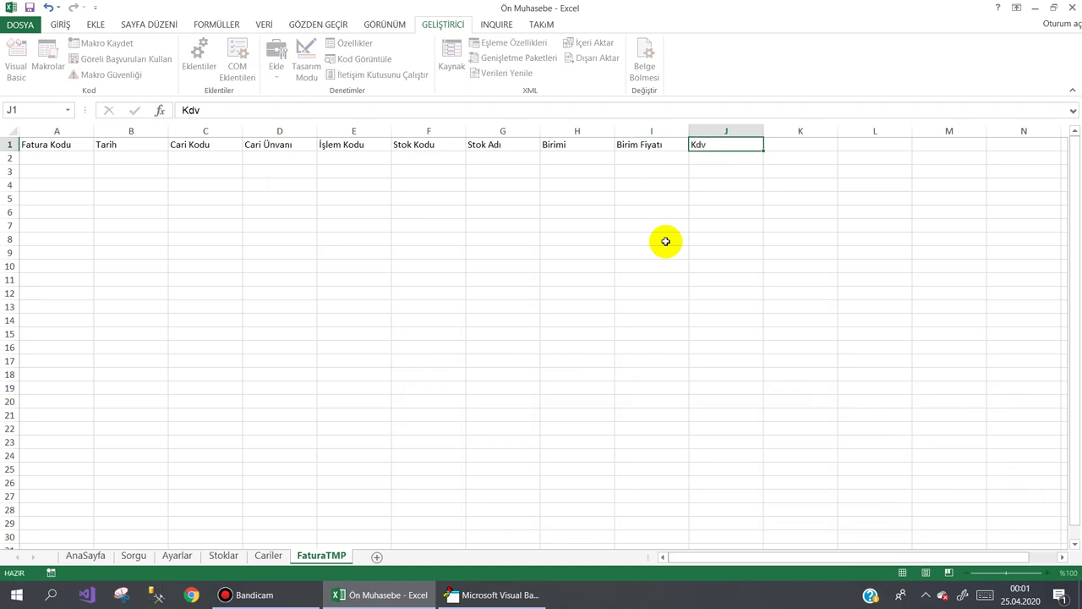
key(Tab)
click(507, 594)
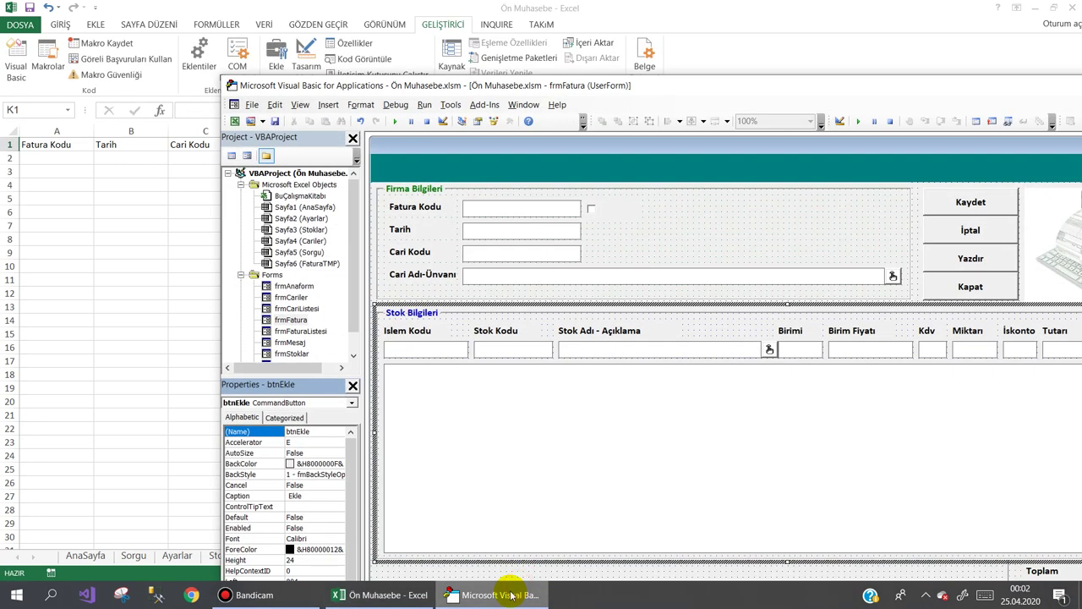
click(505, 596)
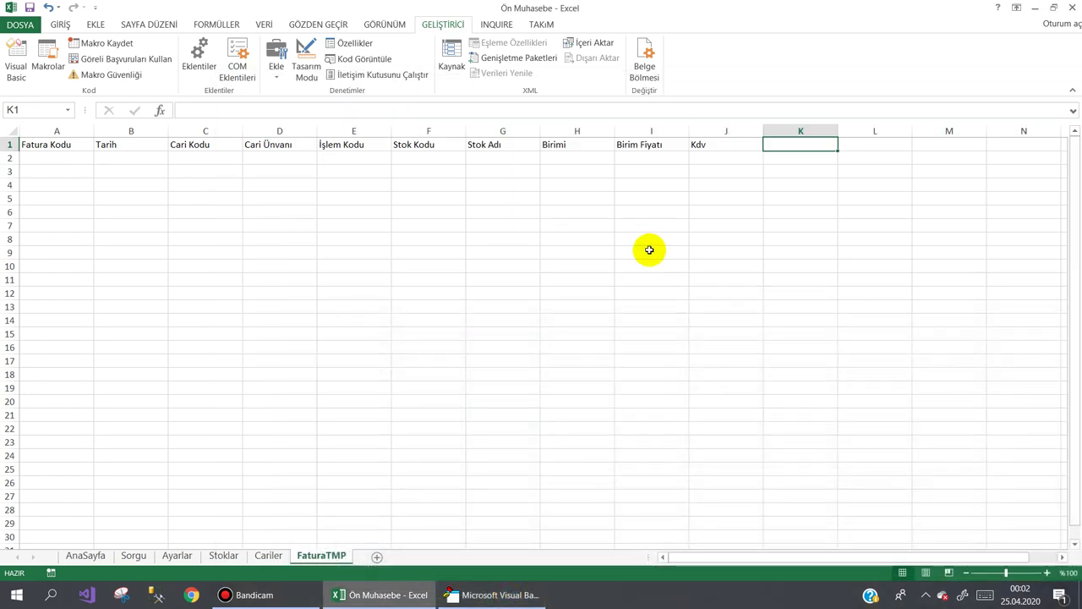
text(Miktarı)
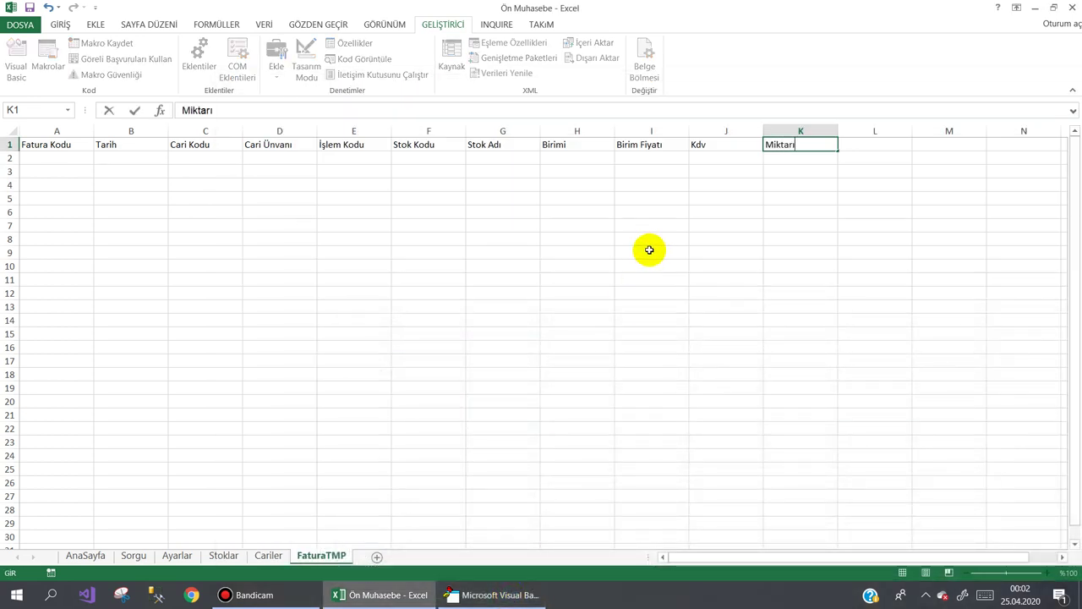
key(Tab)
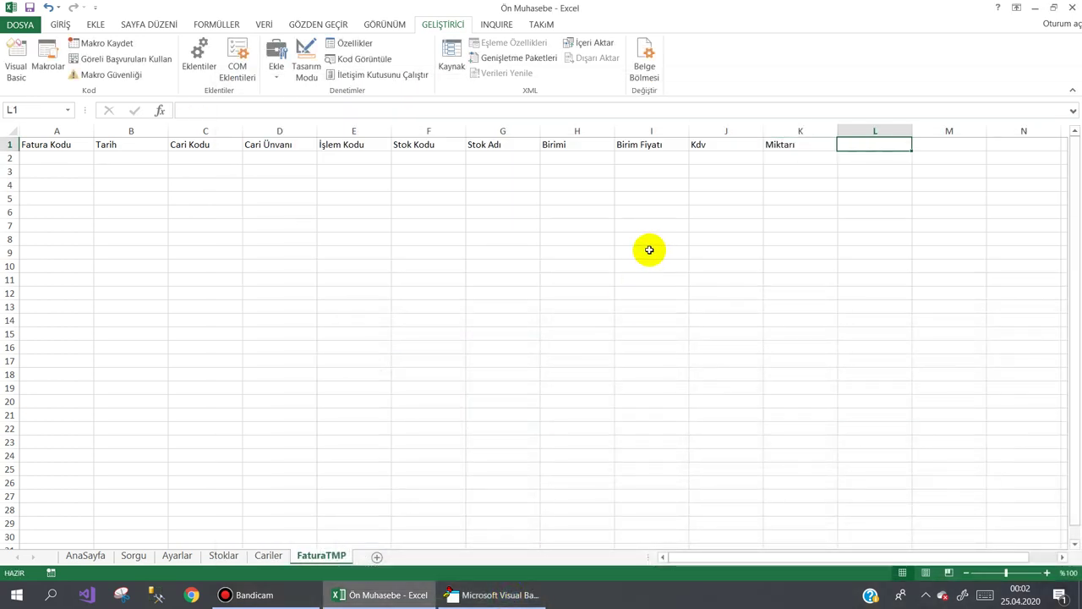
text(İskonto)
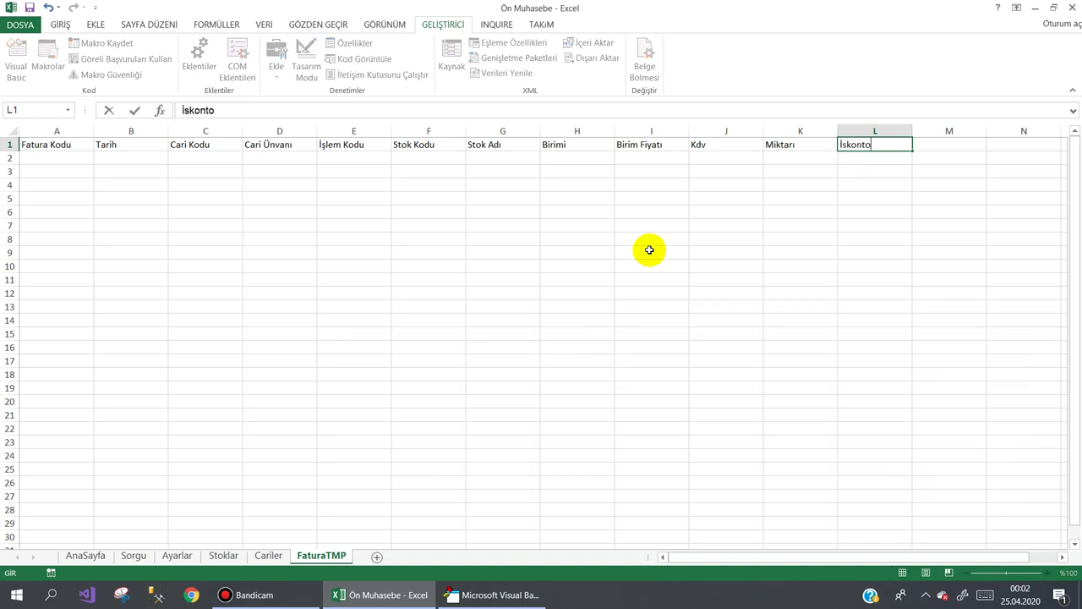
key(Tab)
text(T)
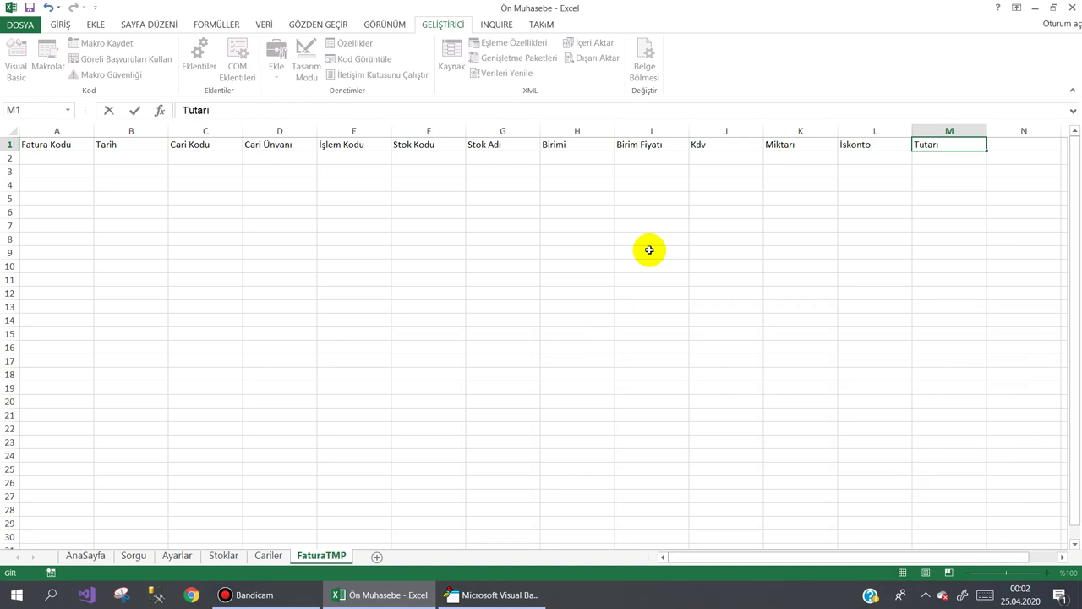
key(Return)
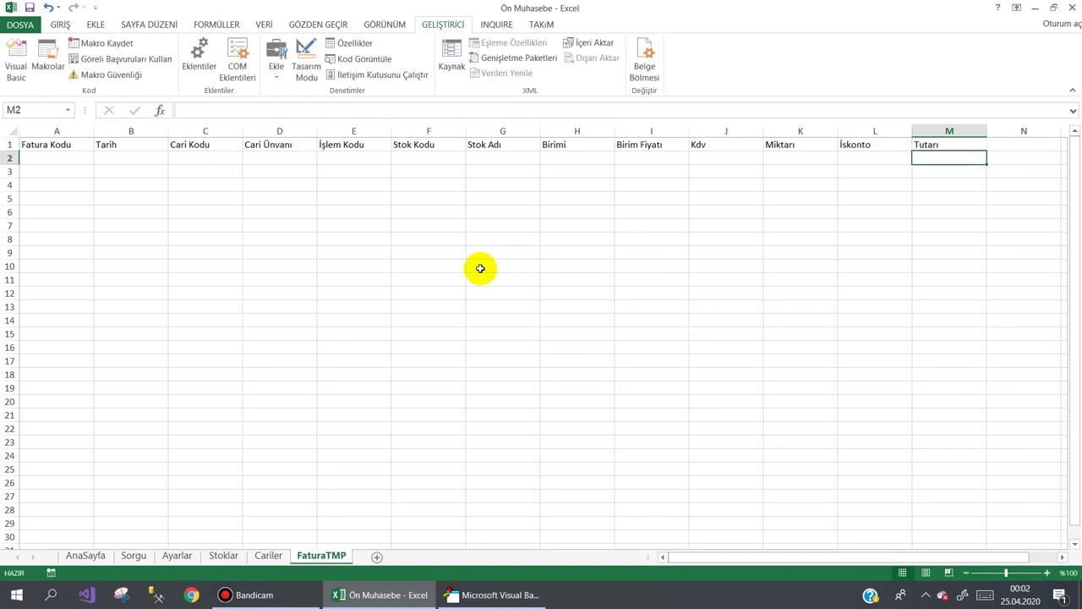
click(484, 590)
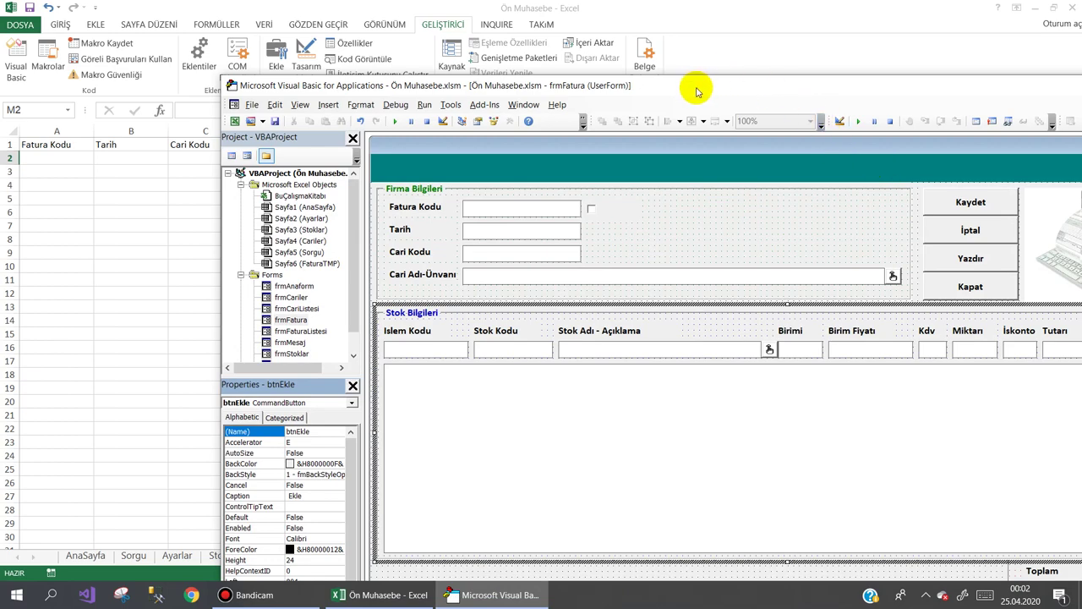
Step: In btnEkle_Click, write Sheets("FaturaTMP").Rows(2).Insert
drag(696, 88, 486, 26)
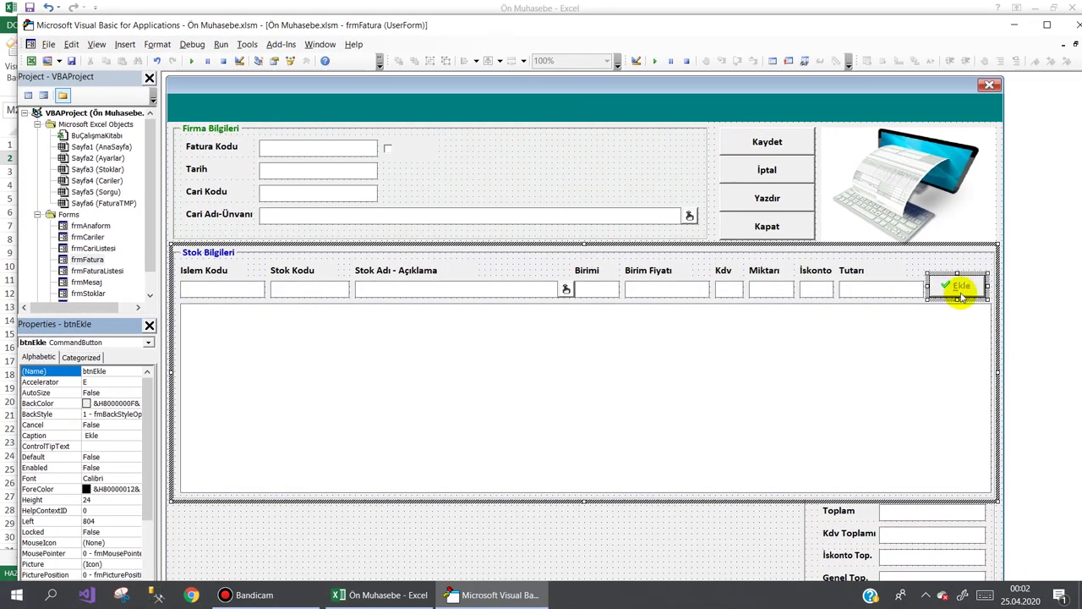
double_click(960, 288)
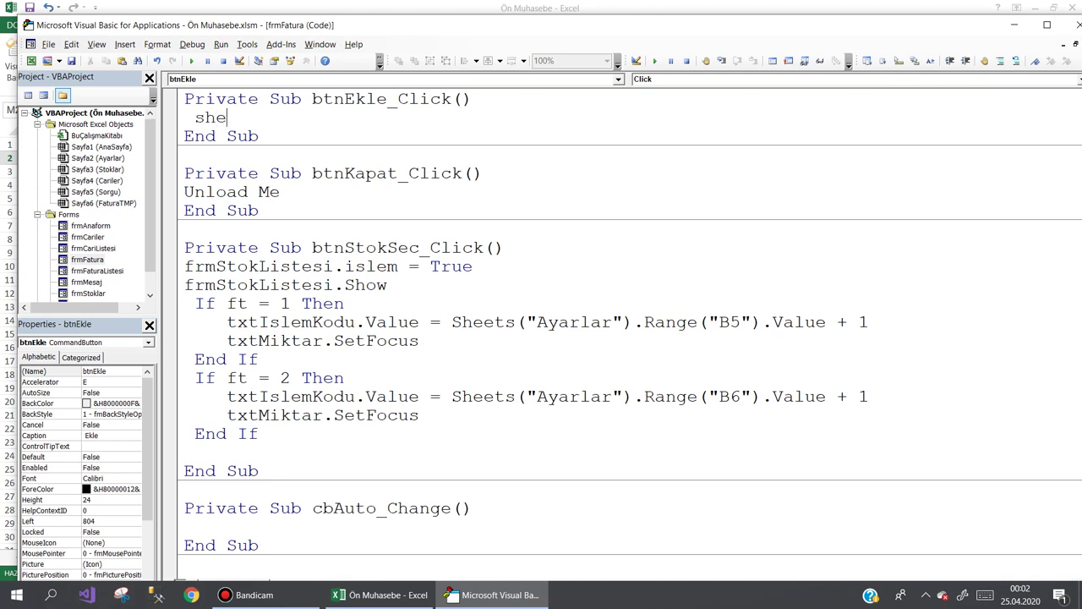
key(ctrl+space)
text(()
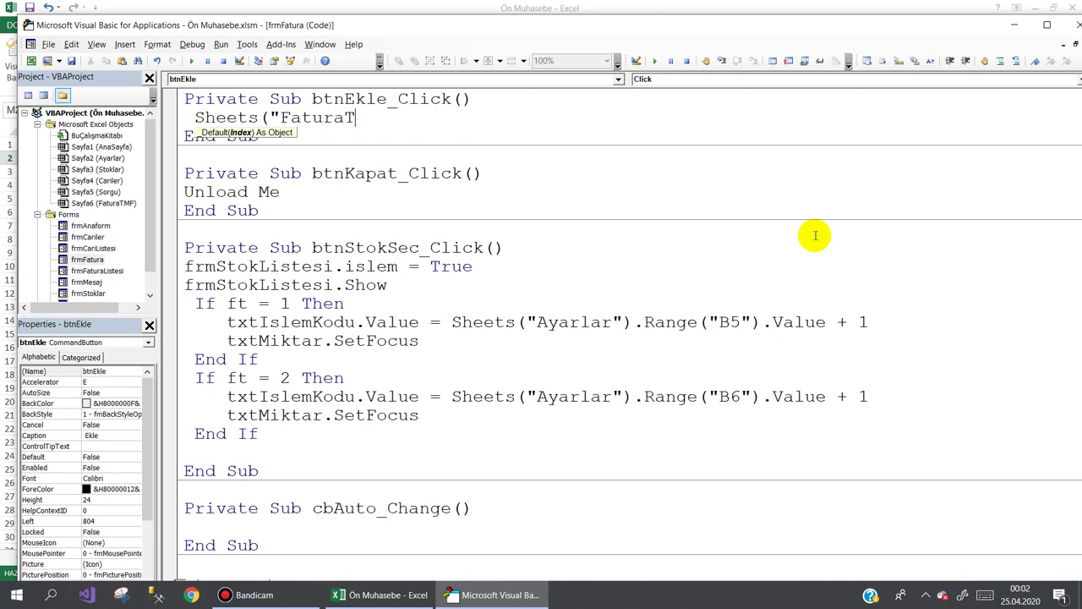
text(MP)
text())
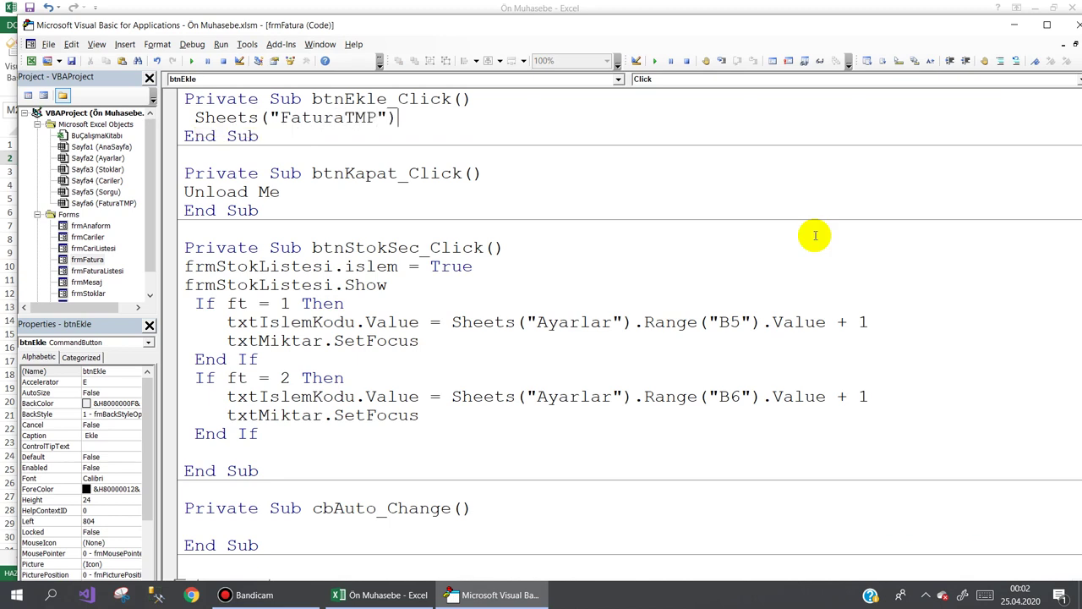
text(.rows)
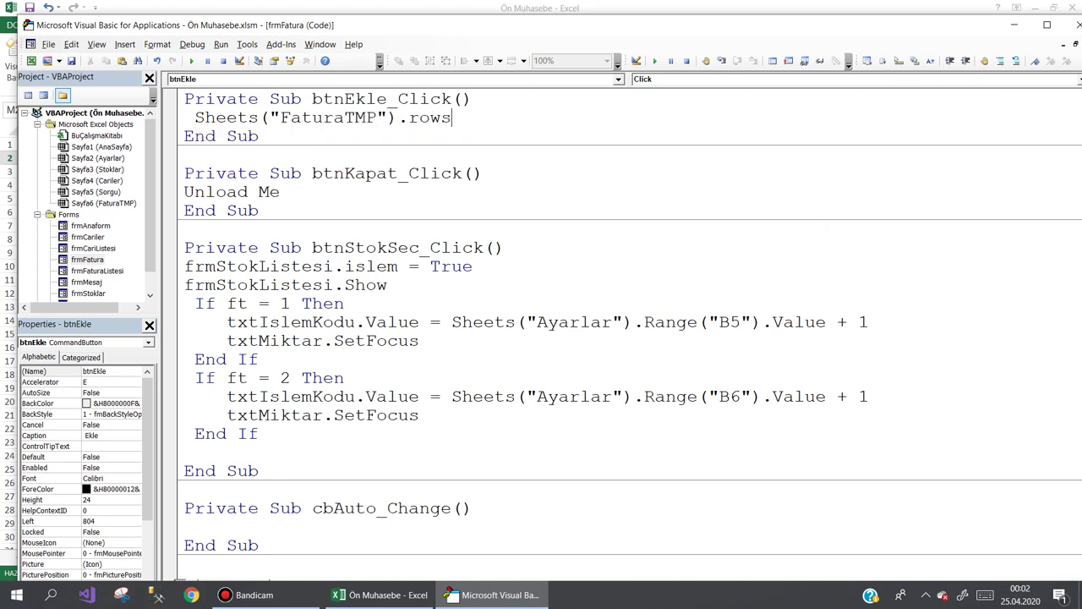
text((2))
key(BackSpace)
text().inser)
text(t)
key(Return)
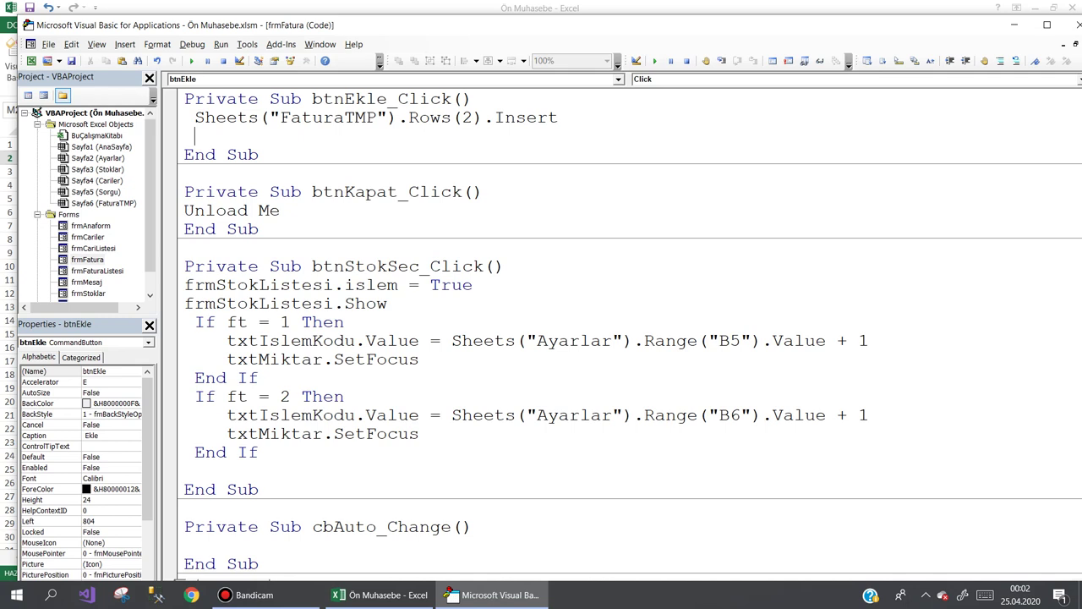
Step: Copy the FaturaTMP sheet reference to the next line and begin its Range("A2").Value = txtFaturaKodu assignment
key(Up)
key(ctrl+shift+Right)
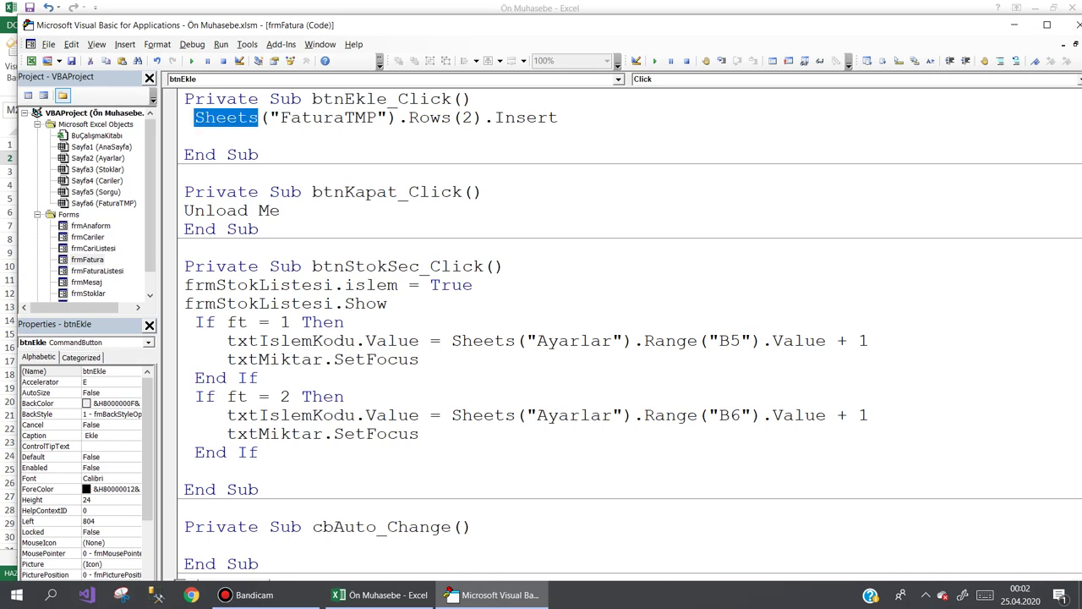
key(ctrl+shift+Right)
key(ctrl+shift+Right)
key(shift+Left)
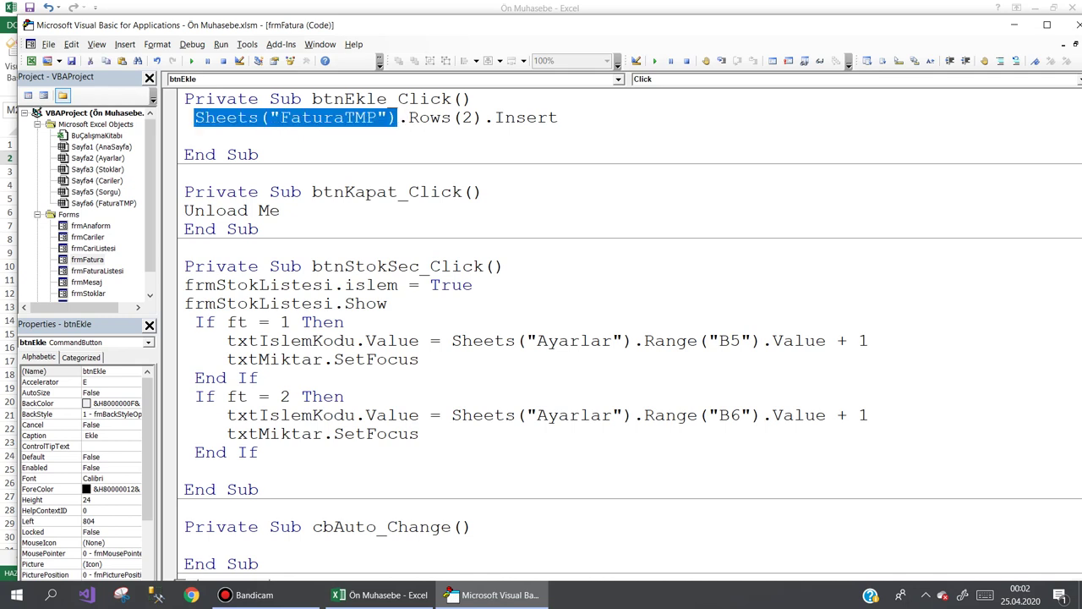
key(ctrl+c)
key(Down)
key(ctrl+v)
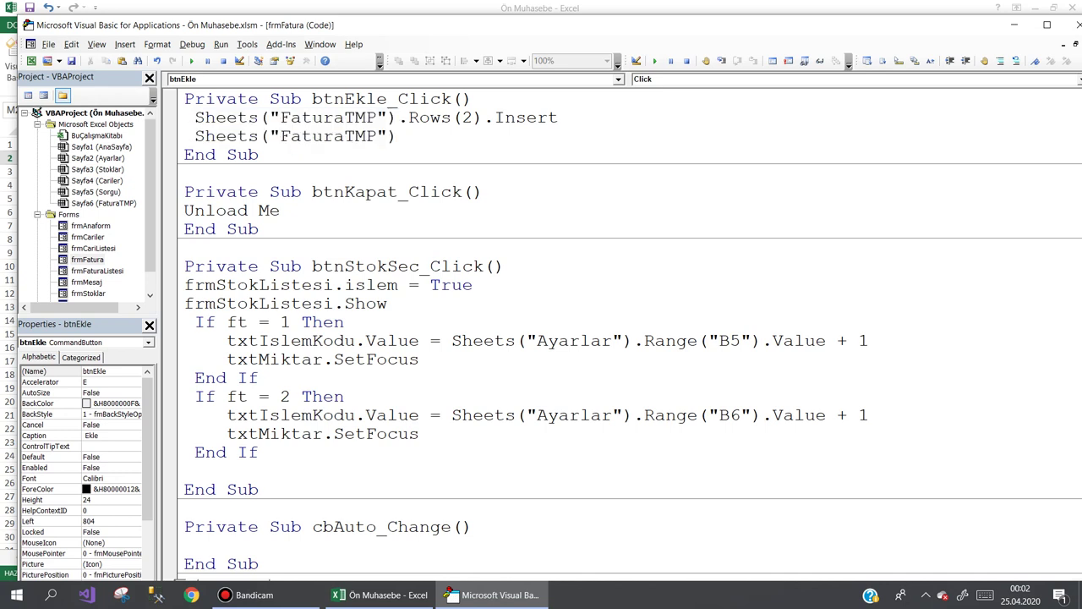
text(range)
text(("A2")
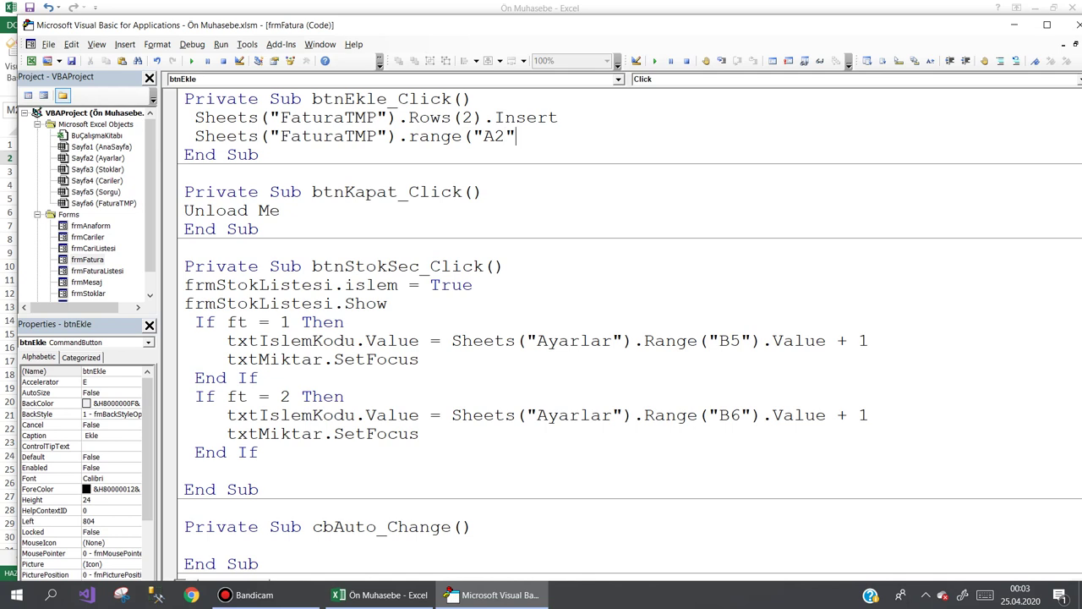
text(.value)
text(=)
text(txt)
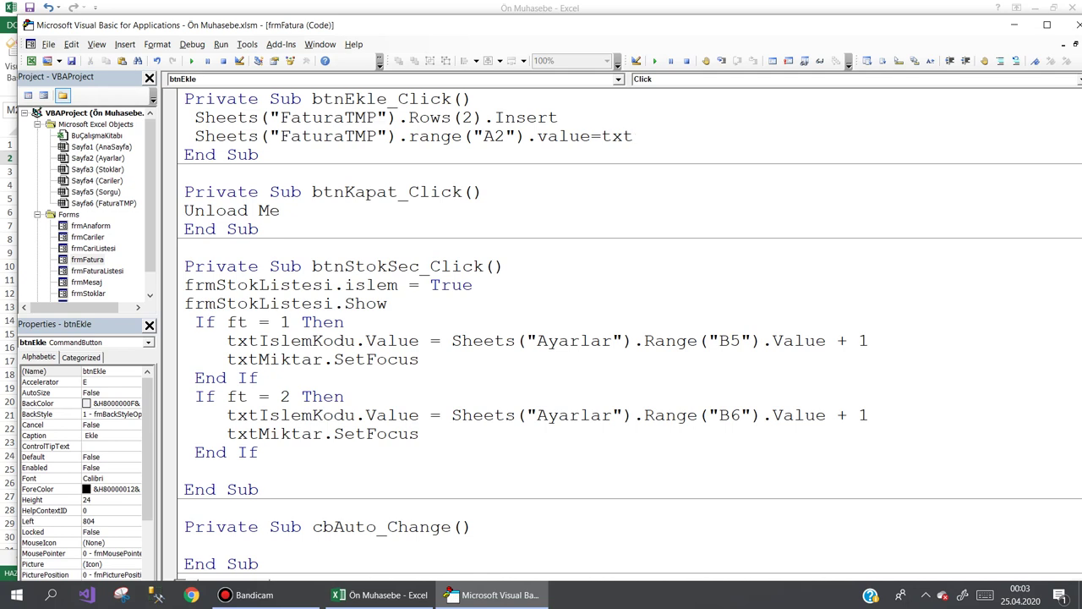
text(FaturaKodu)
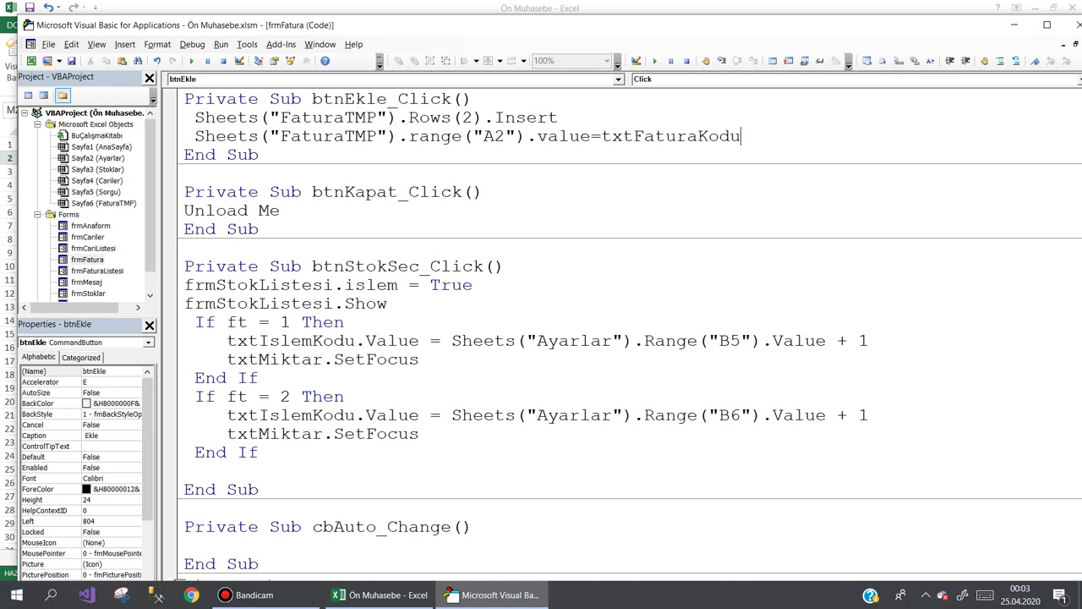
text(.v)
Step: Finish the A2 assignment line and paste several copies of it below
key(space)
key(Return)
key(shift+Up)
key(Down)
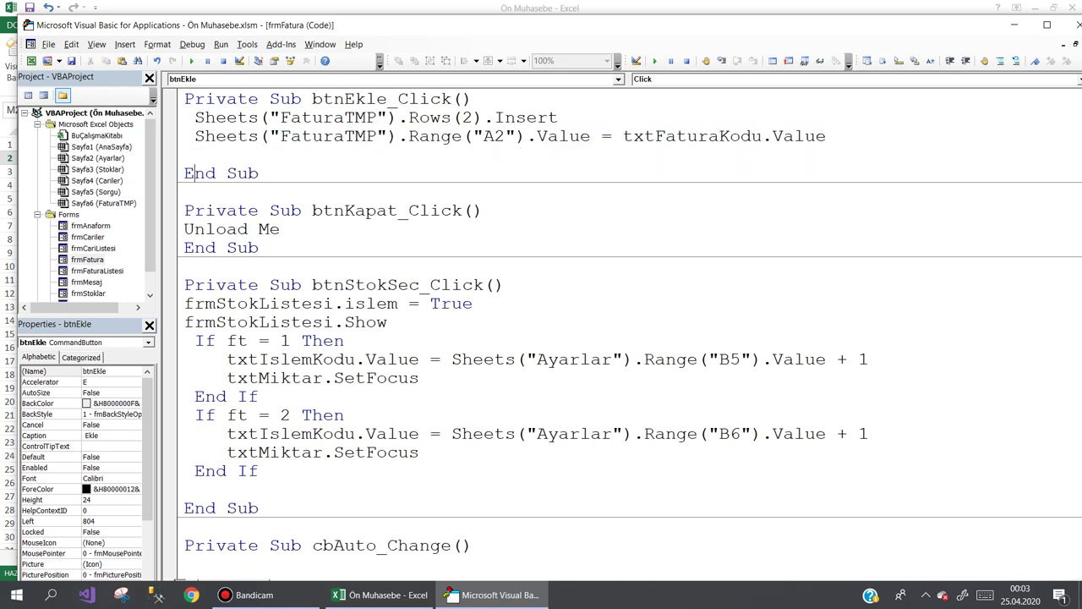
key(ctrl+v)
key(ctrl+v)
key(ctrl+v)
key(ctrl+v)
key(ctrl+v)
key(ctrl+v)
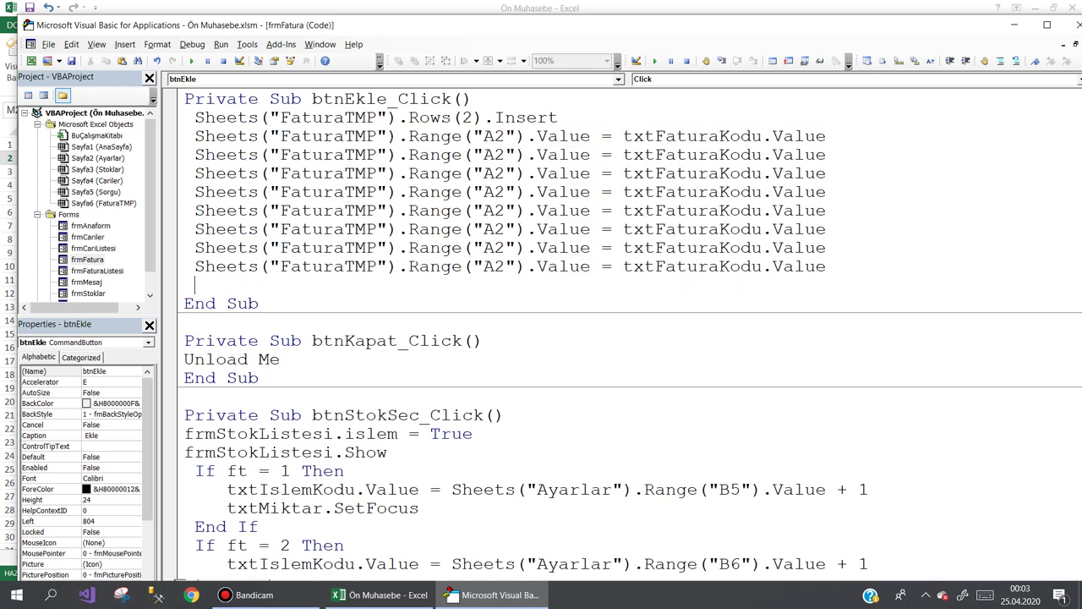
key(ctrl+v)
key(ctrl+v)
key(ctrl+v)
key(ctrl+v)
key(ctrl+v)
key(ctrl+v)
key(ctrl+v)
key(ctrl+v)
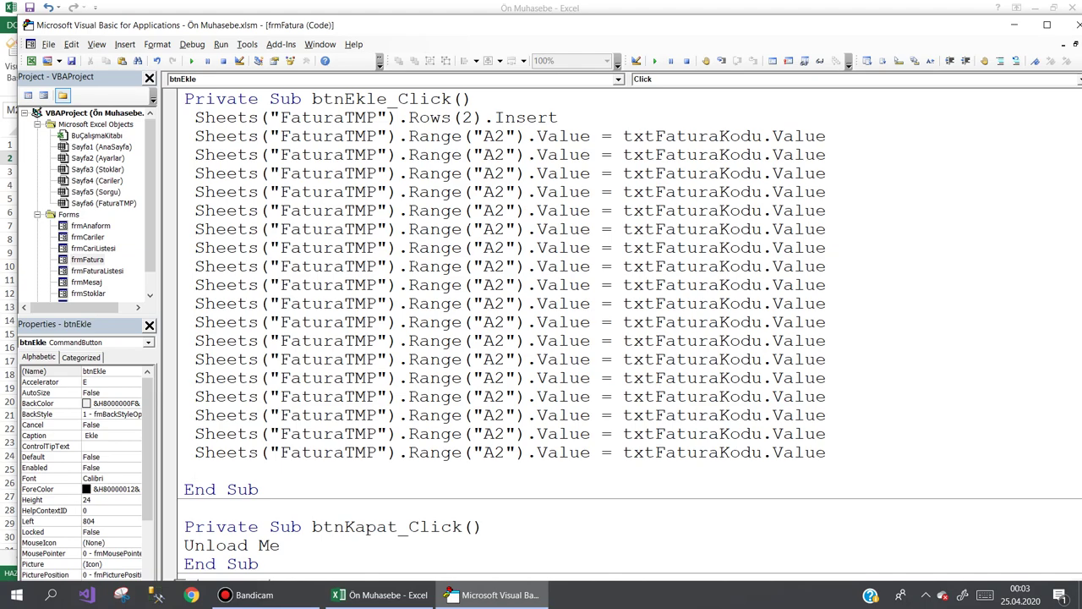
mouse_move(507, 25)
mouse_down()
mouse_move(503, 215)
mouse_move(550, 21)
mouse_up()
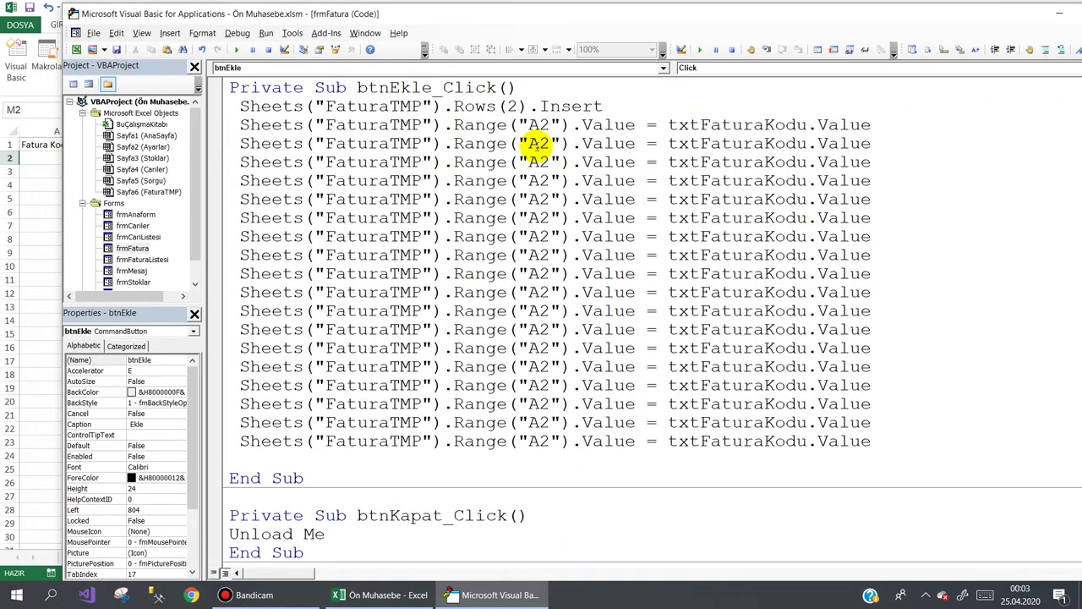
Step: Change the copied lines' cell references to B2 through M2
mouse_move(529, 144)
mouse_down()
mouse_move(540, 142)
mouse_move(540, 162)
mouse_up()
text(b)
text(B)
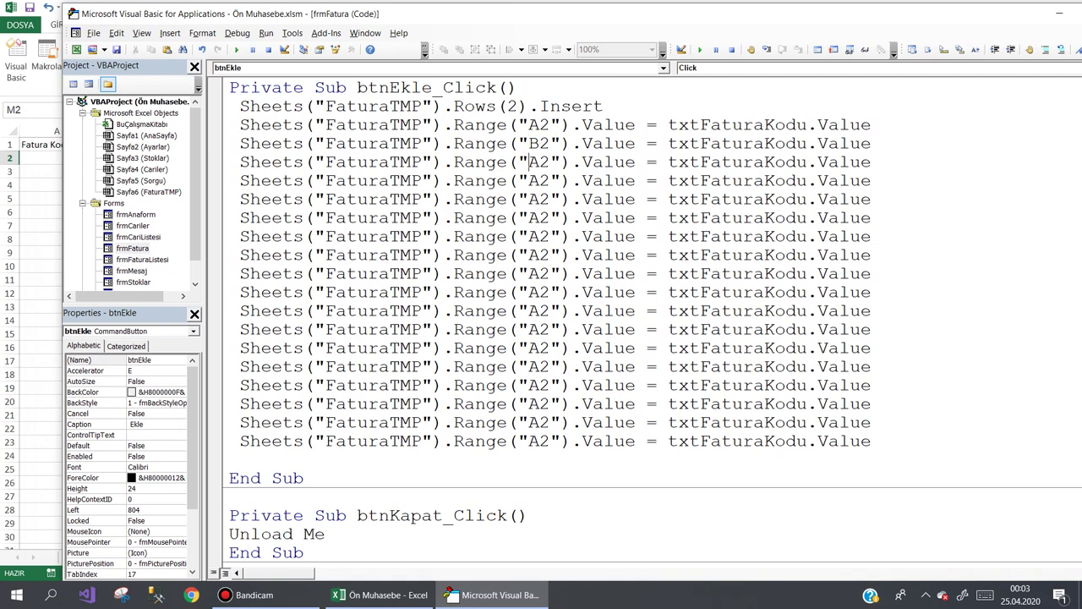
text(C)
click(529, 180)
text(D)
key(Delete)
drag(529, 199, 539, 199)
text(E)
click(529, 217)
text(F)
key(Delete)
drag(528, 235, 540, 236)
text(G)
click(529, 255)
text(H)
key(Delete)
text(I)
mouse_move(528, 273)
mouse_down()
mouse_move(539, 273)
mouse_move(540, 348)
mouse_up()
text(J)
text(K)
text(L)
text(M)
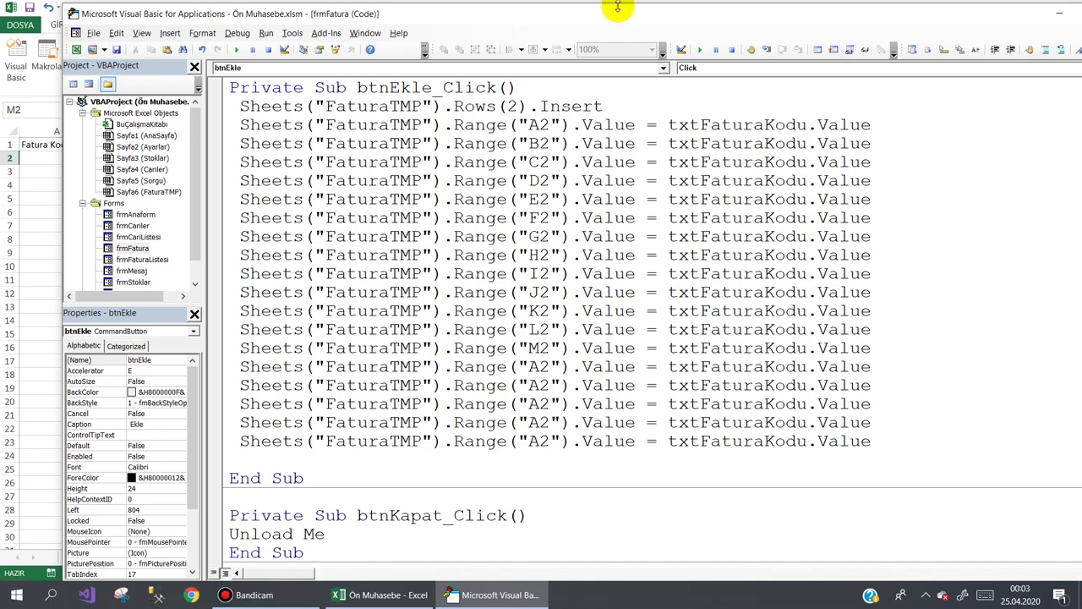
mouse_move(619, 12)
mouse_down()
mouse_move(617, 89)
mouse_move(610, 6)
mouse_up()
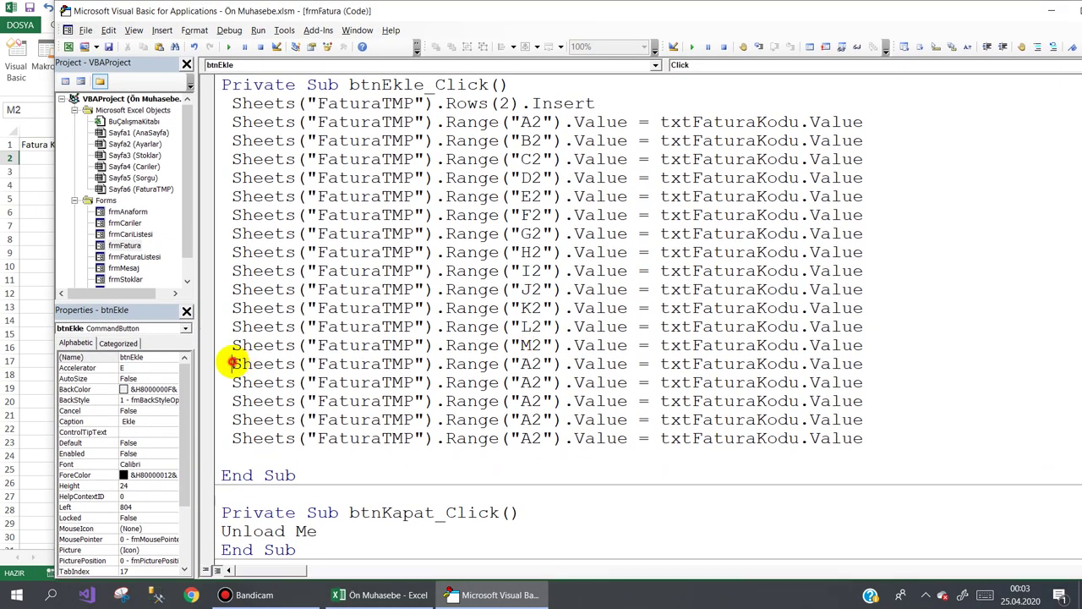
Step: Delete the leftover A2 lines and make the B2 line use dtTarih instead of txtFaturaKodu
mouse_move(226, 364)
mouse_down()
mouse_move(1026, 420)
mouse_move(1039, 440)
mouse_up()
key(Delete)
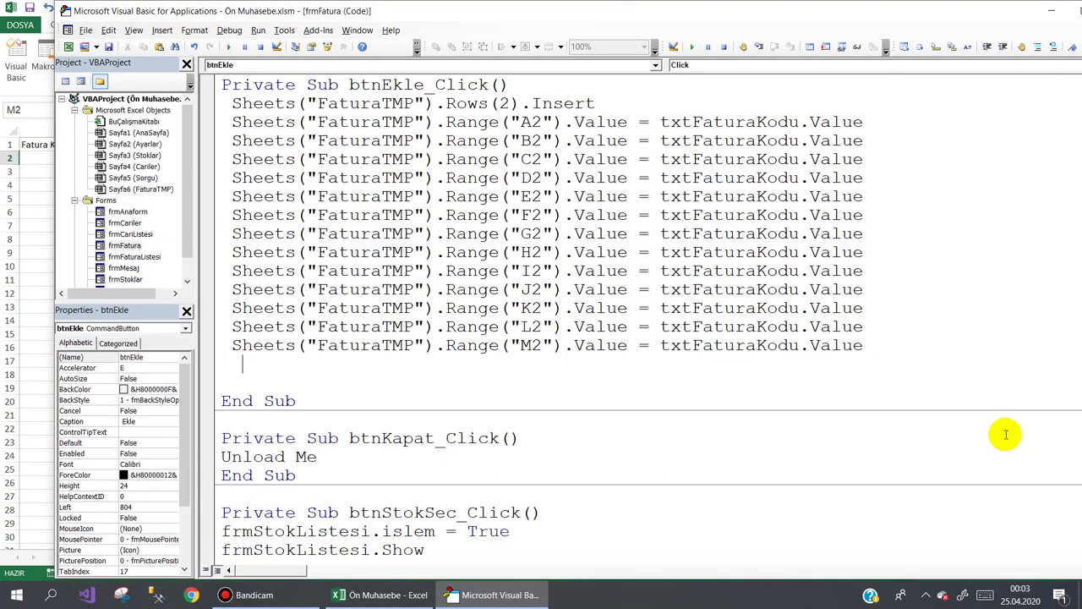
double_click(708, 141)
text(TX)
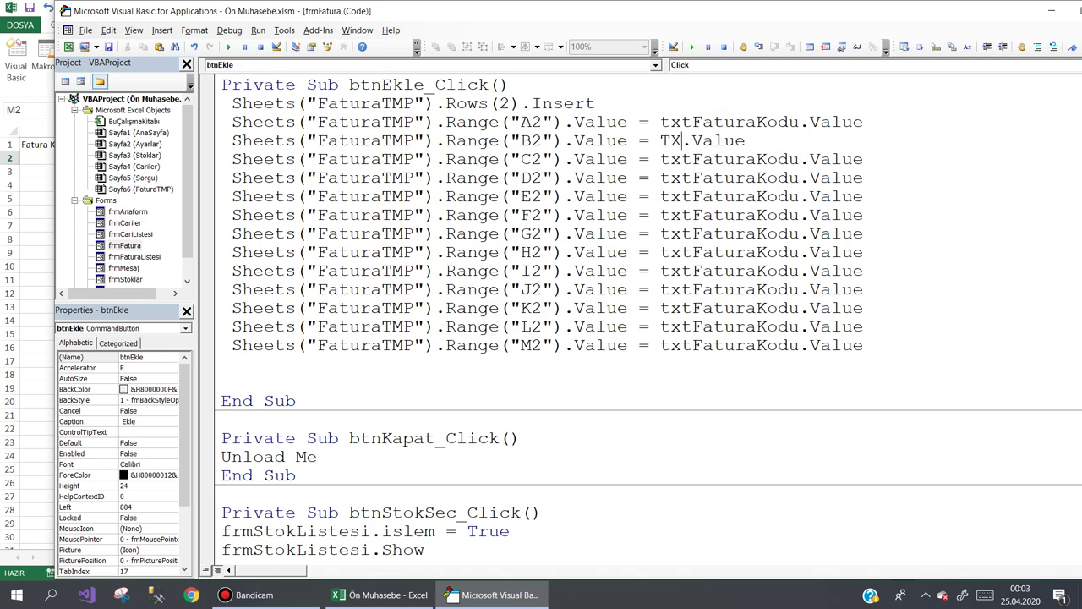
text(TT)
key(ctrl+space)
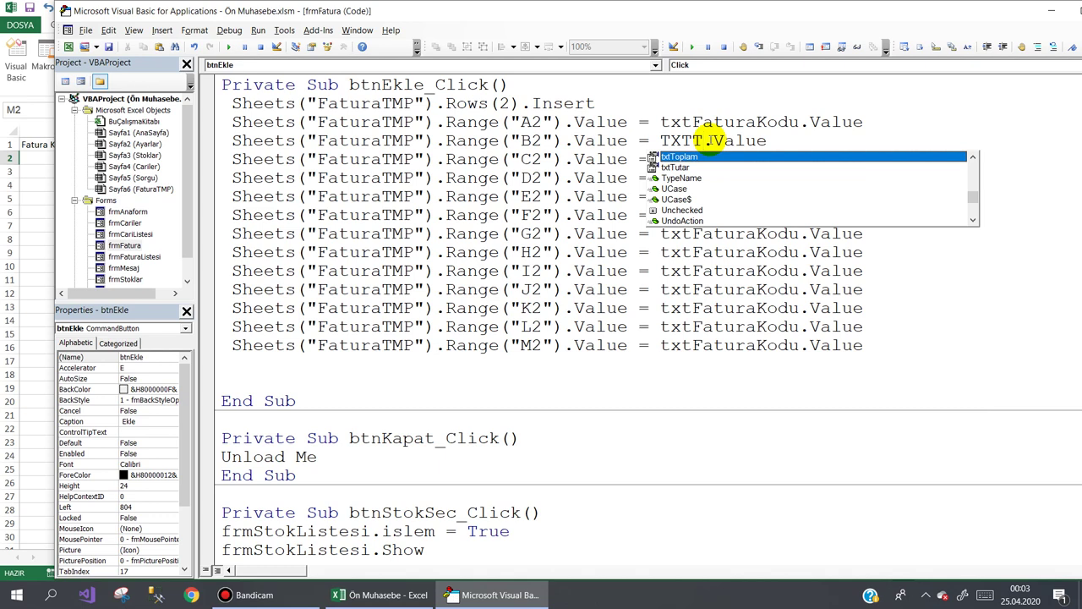
key(BackSpace)
key(BackSpace)
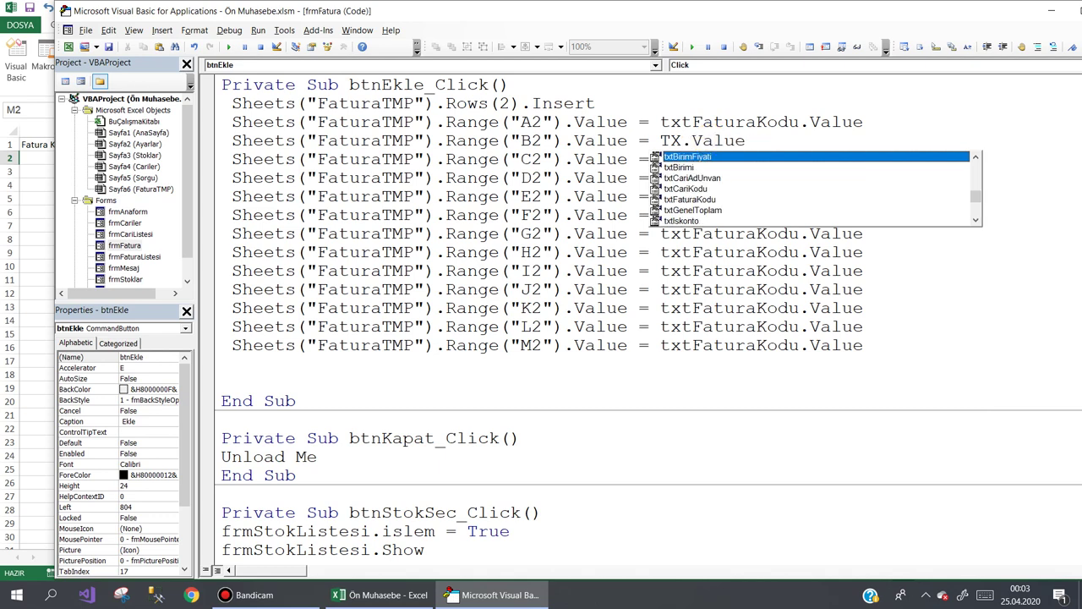
key(BackSpace)
key(BackSpace)
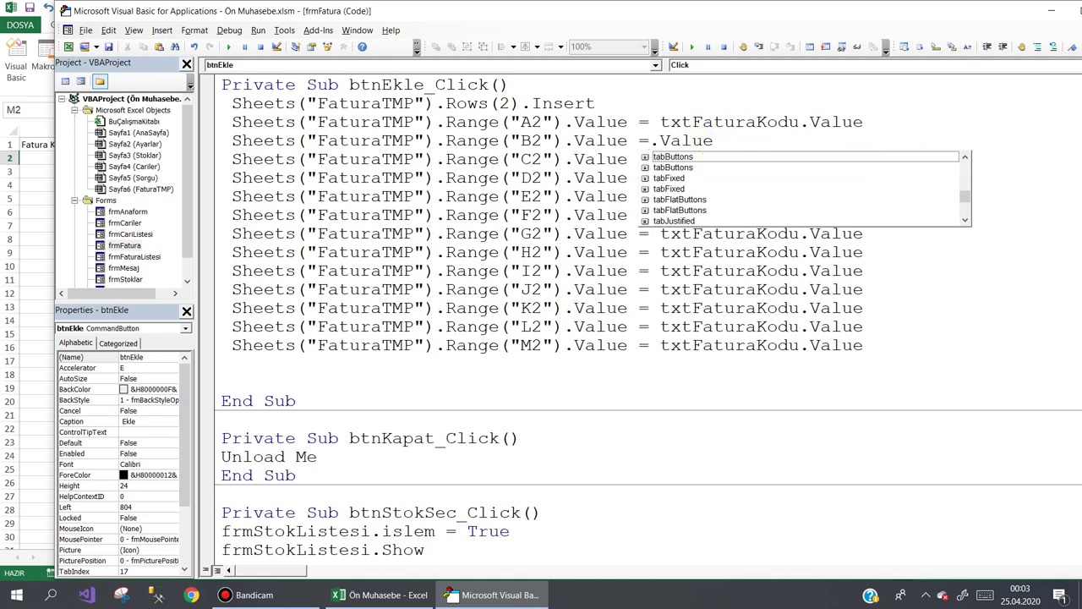
text(DTT)
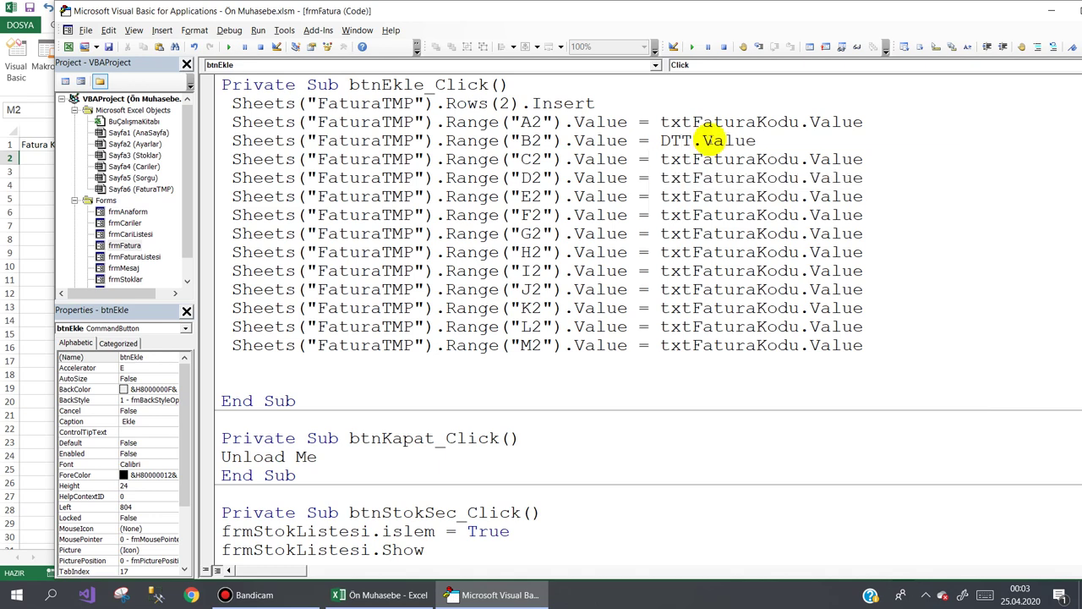
key(Down)
key(Up)
key(BackSpace)
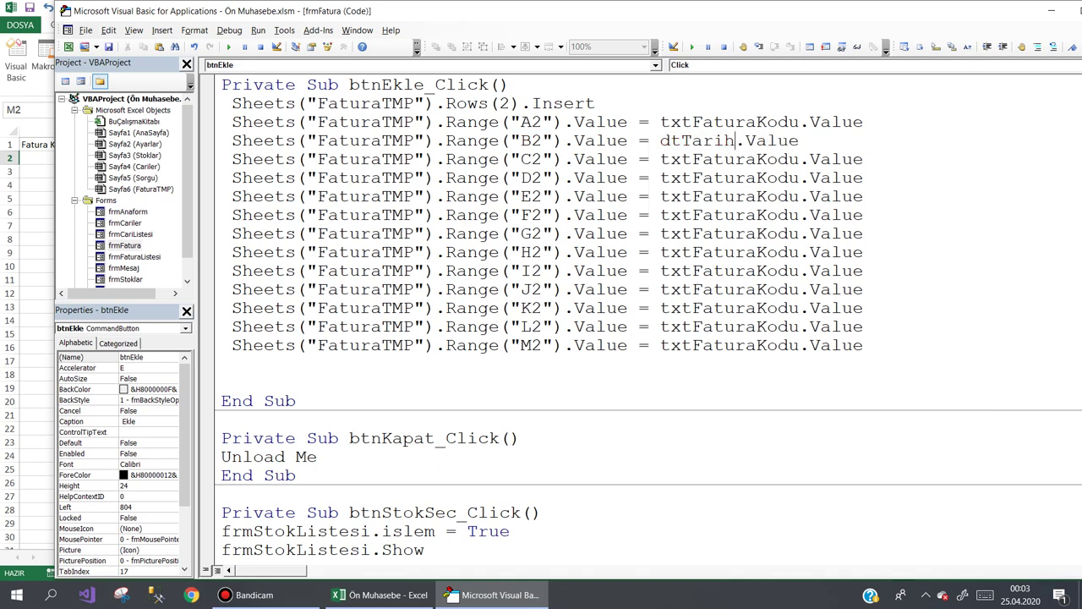
key(Down)
key(Left)
key(Left)
key(Left)
Step: Replace txtFaturaKodu on the C2 line with txtCariKodu
key(ctrl+shift+Right)
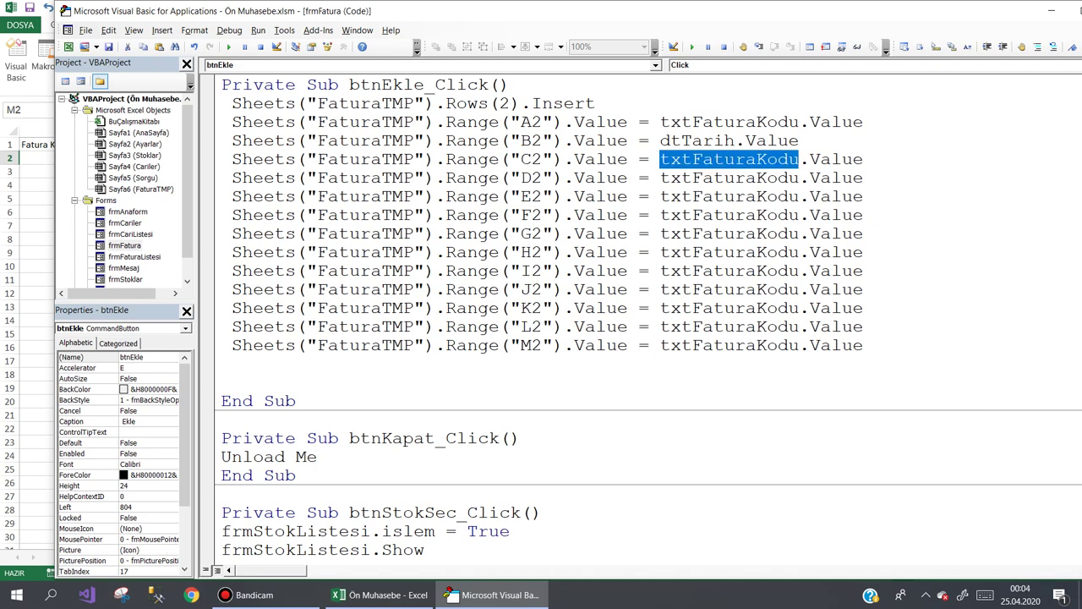
text(TXTC)
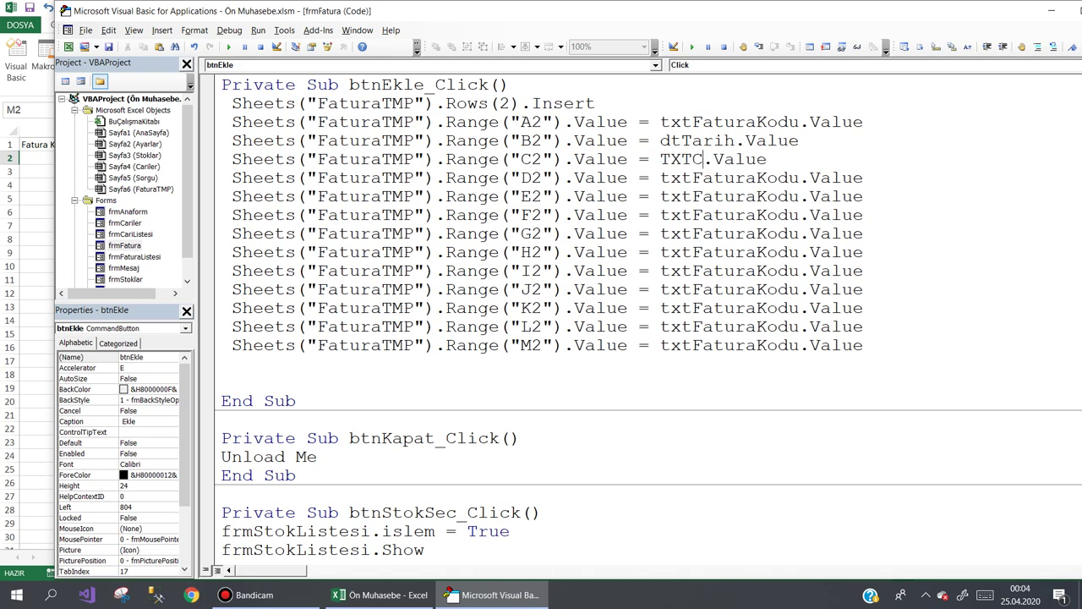
text(A)
key(ctrl+space)
key(Down)
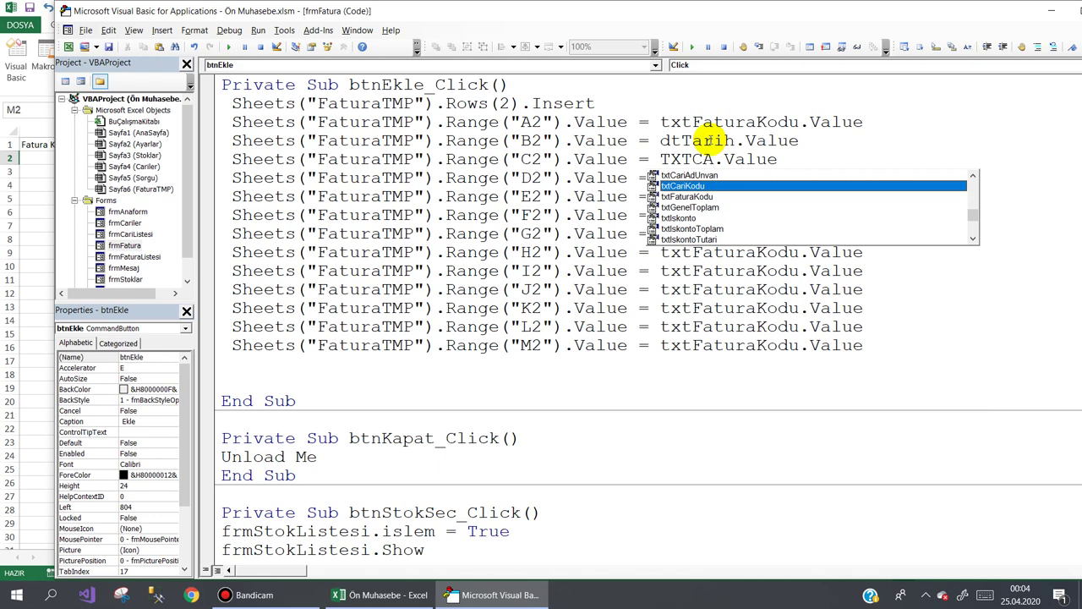
key(Tab)
Step: Replace txtFaturaKodu on the D2 line with txtCariAdUnvan
key(Down)
key(Right)
key(Right)
key(ctrl+shift+Left)
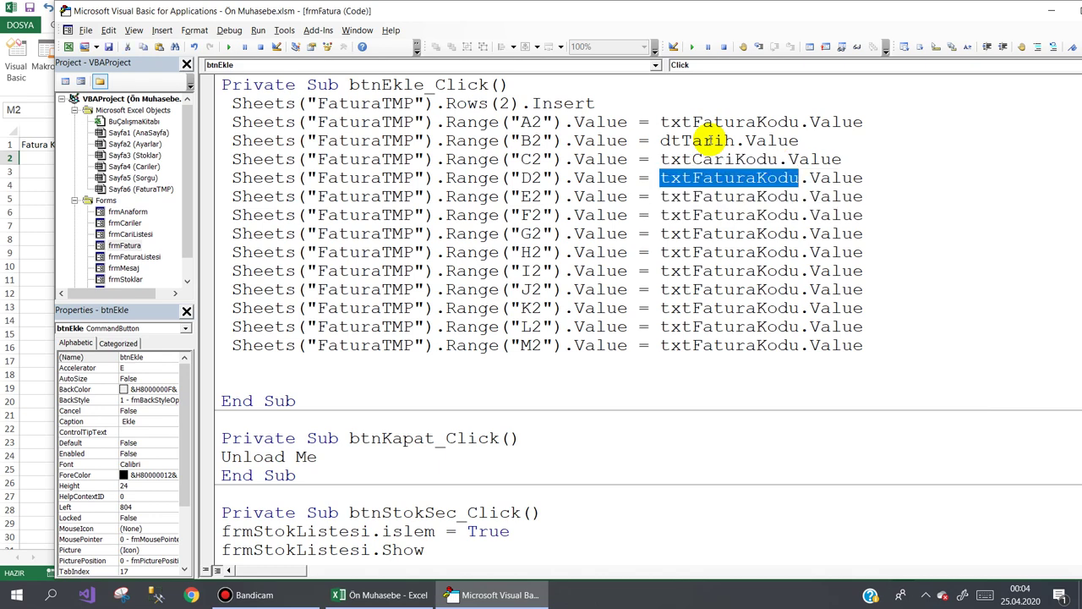
text(TXT)
key(BackSpace)
key(BackSpace)
key(BackSpace)
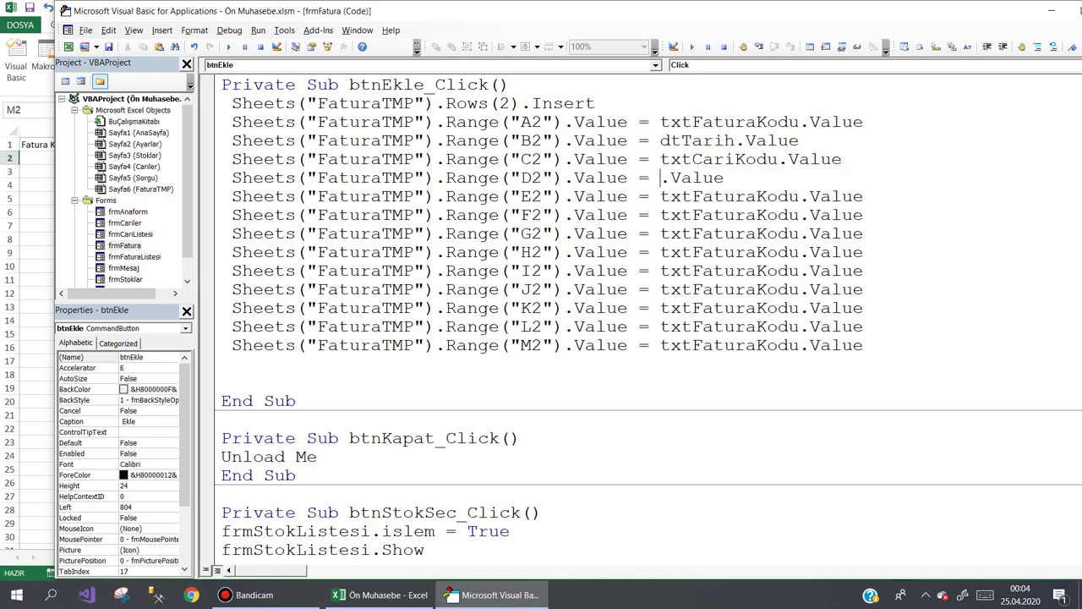
text(txt)
key(BackSpace)
text(tCa)
key(ctrl+space)
key(Tab)
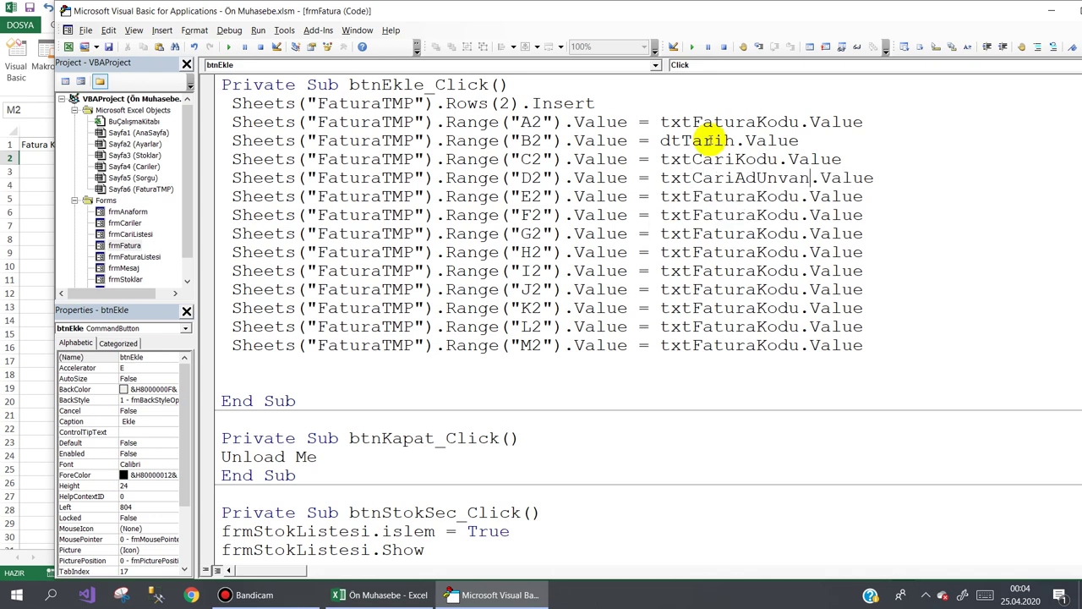
Step: Make the E2 line store txtIslemKodu.Value
key(Down)
key(Left)
key(ctrl+shift+Left)
text(t)
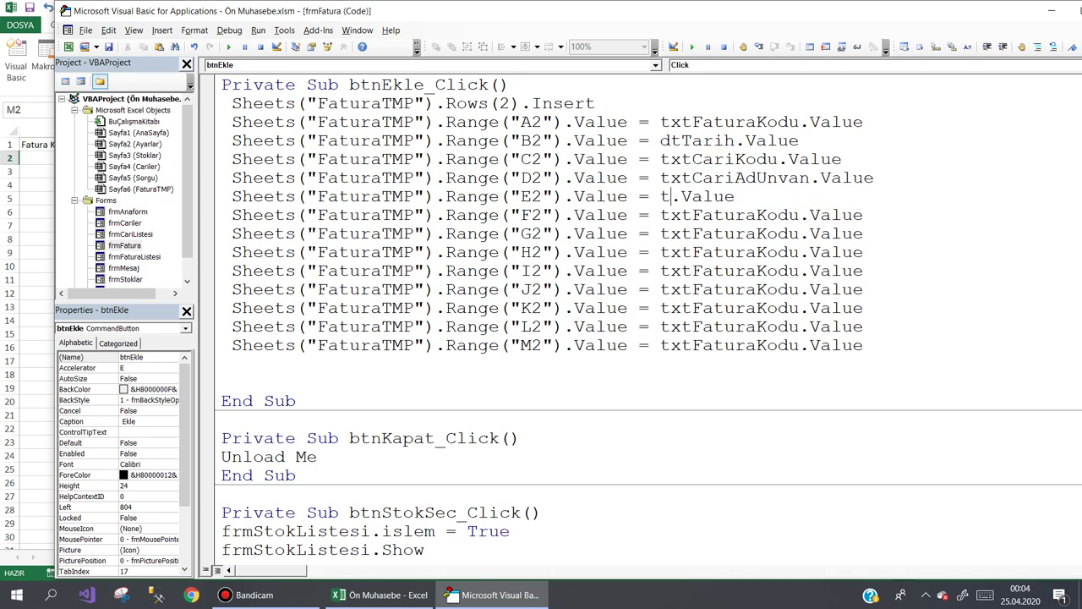
text(xtIs)
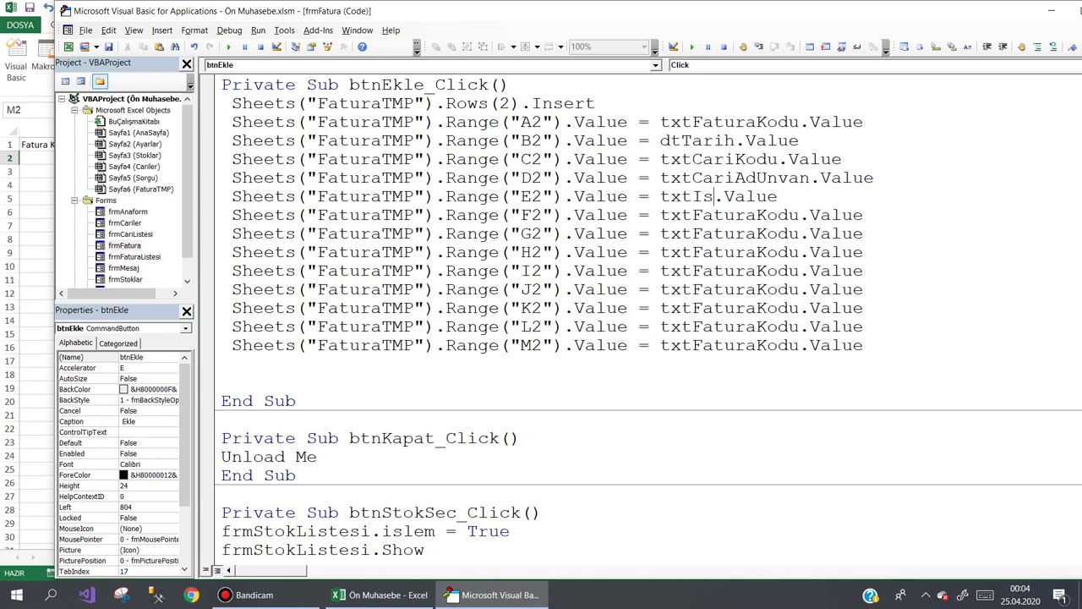
key(ctrl+space)
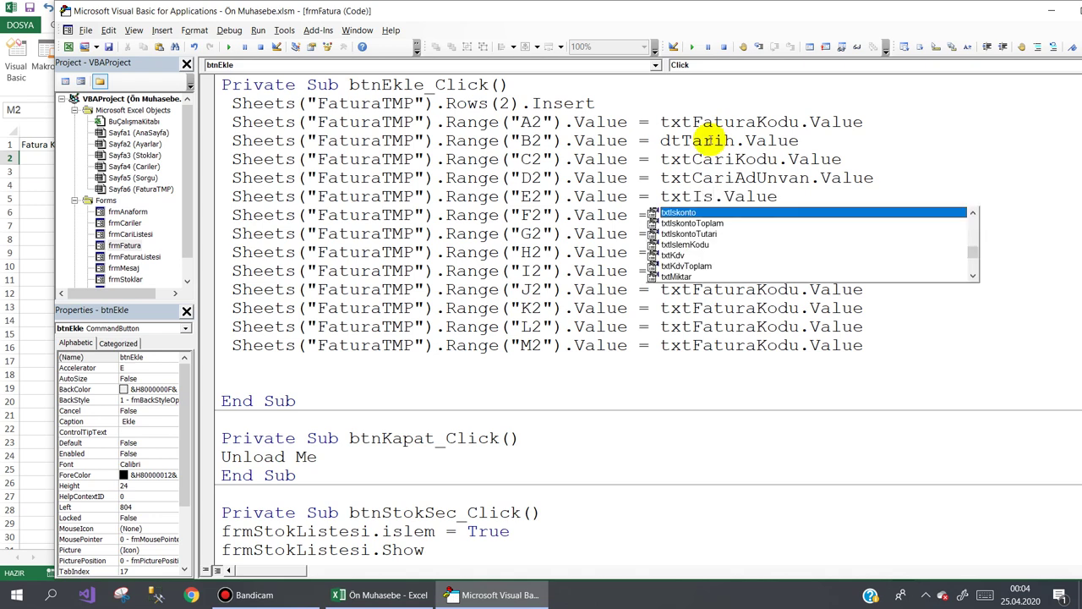
key(Down)
key(Down)
key(Tab)
key(BackSpace)
key(BackSpace)
key(BackSpace)
key(BackSpace)
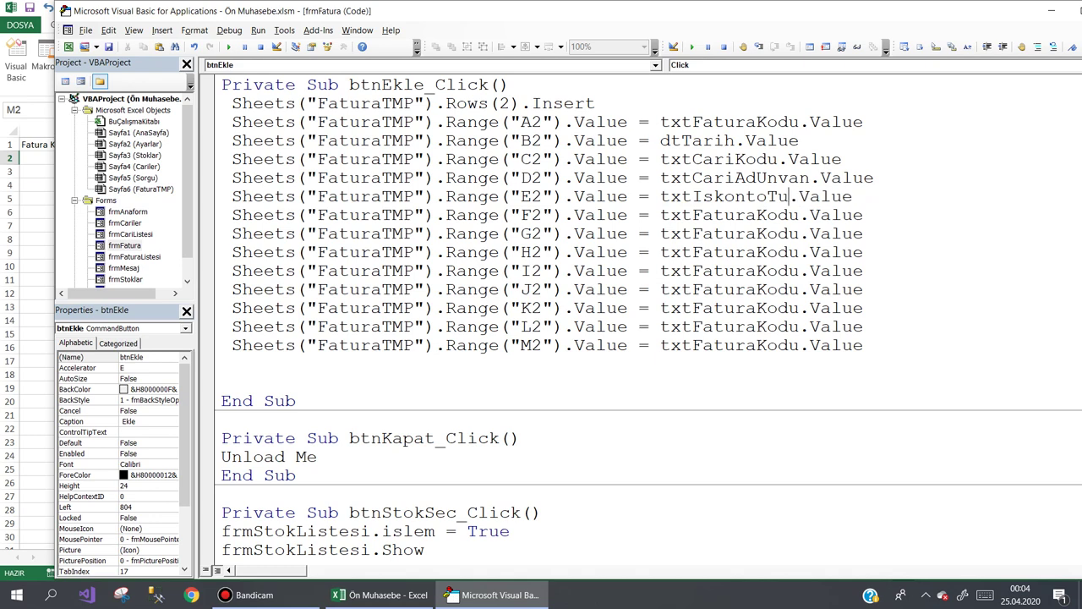
key(BackSpace)
key(BackSpace)
key(BackSpace)
key(BackSpace)
key(BackSpace)
key(BackSpace)
key(BackSpace)
text(t)
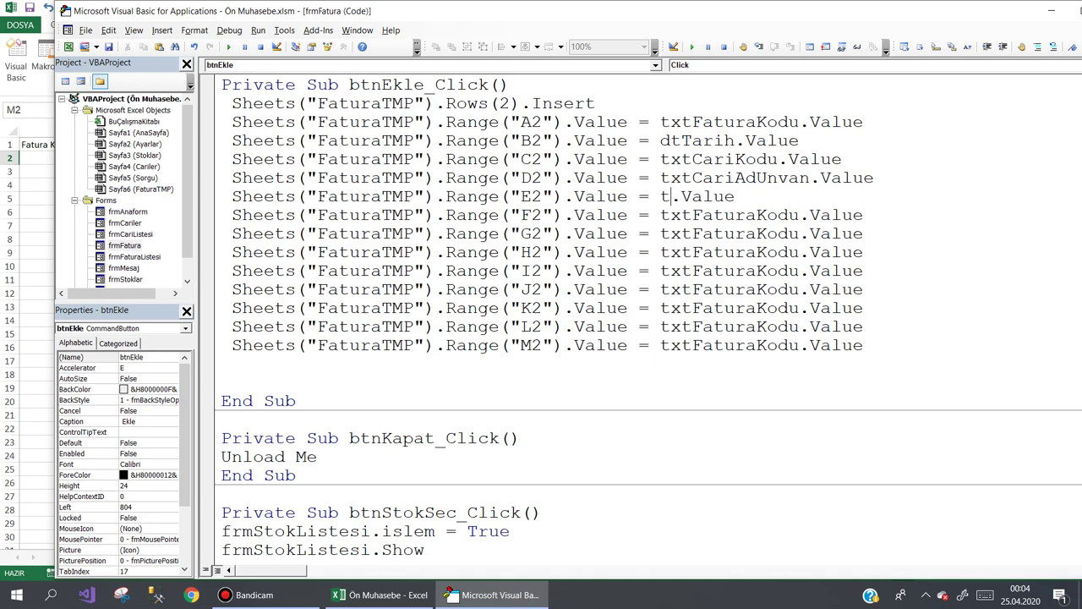
text(xtIsle)
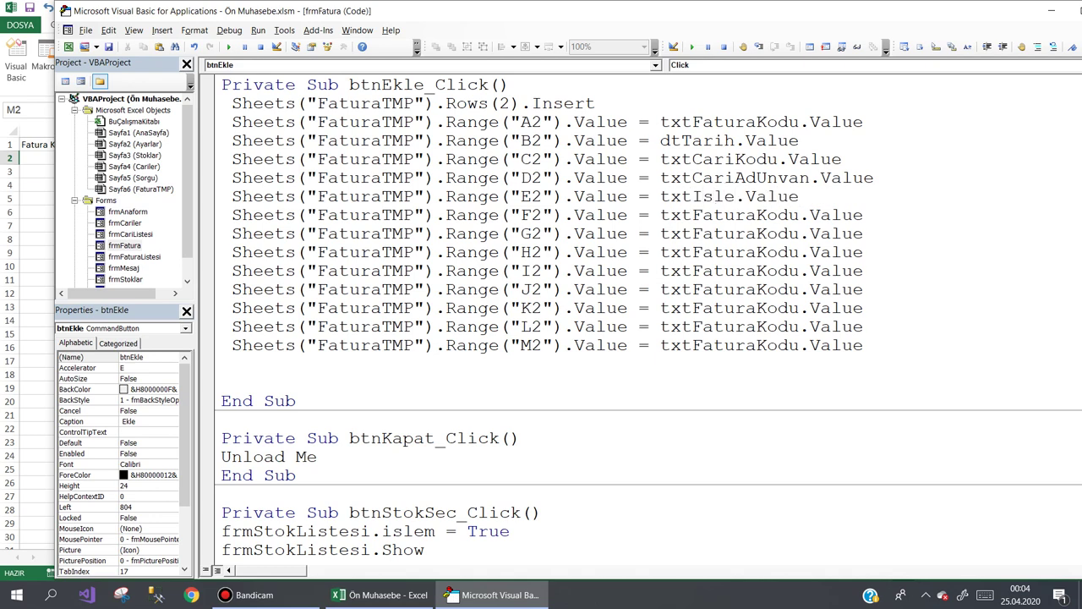
text(mKodu)
Step: Replace txtFaturaKodu on the F2 line with 'txt' and bring up the frmFatura form
double_click(796, 215)
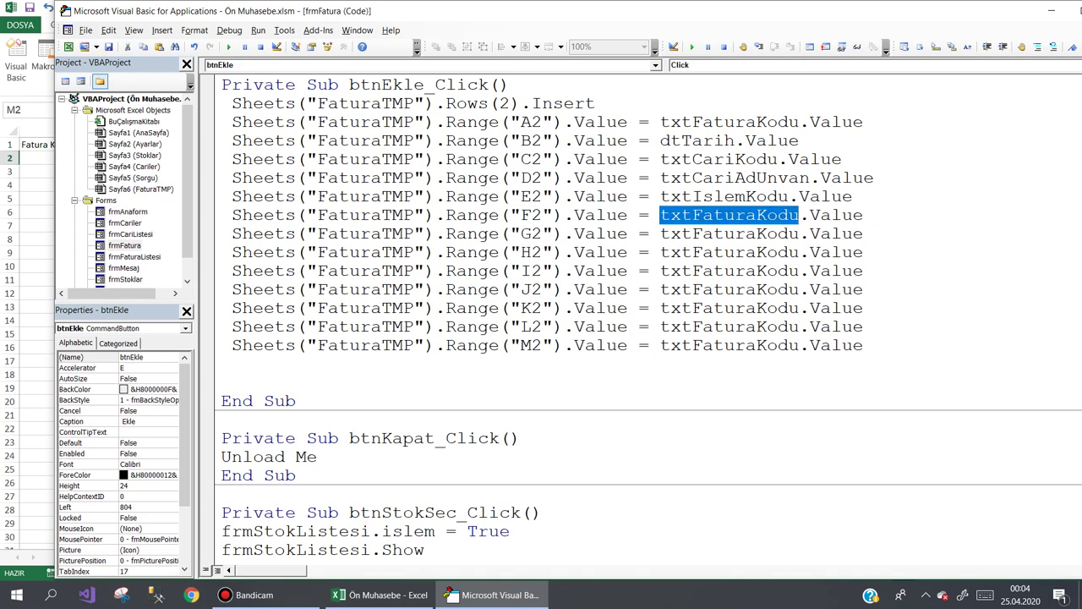
text(txt)
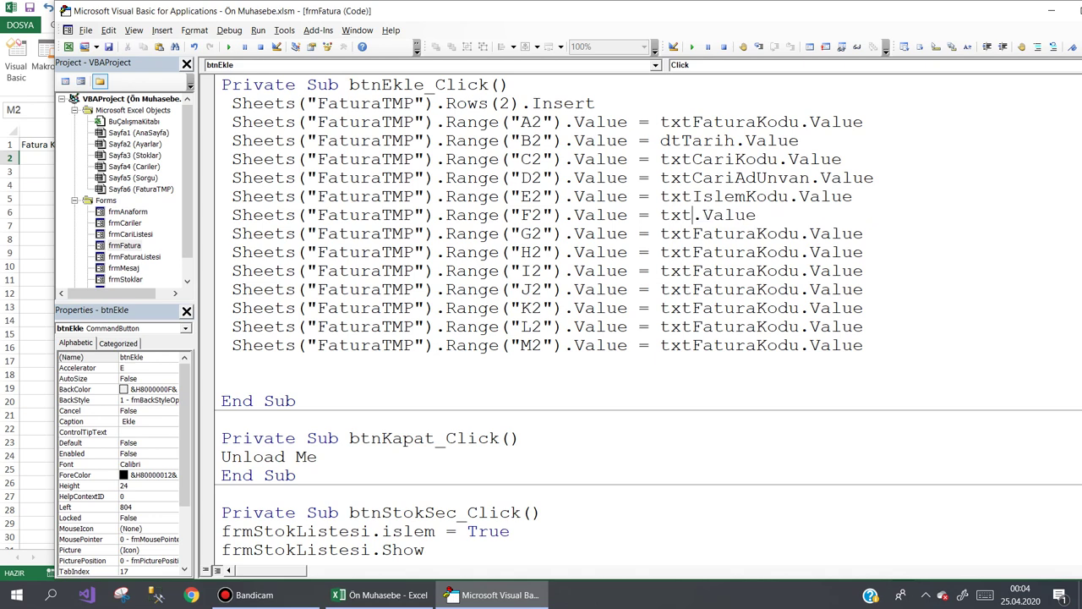
click(123, 245)
double_click(122, 245)
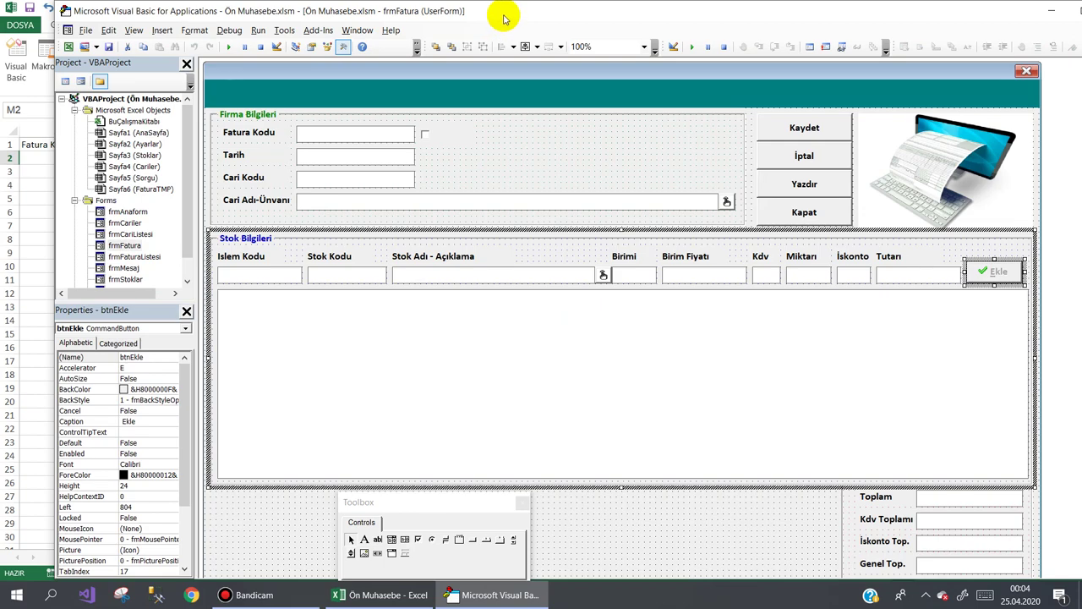
mouse_move(502, 18)
mouse_down()
mouse_move(489, 49)
mouse_move(471, 227)
mouse_up()
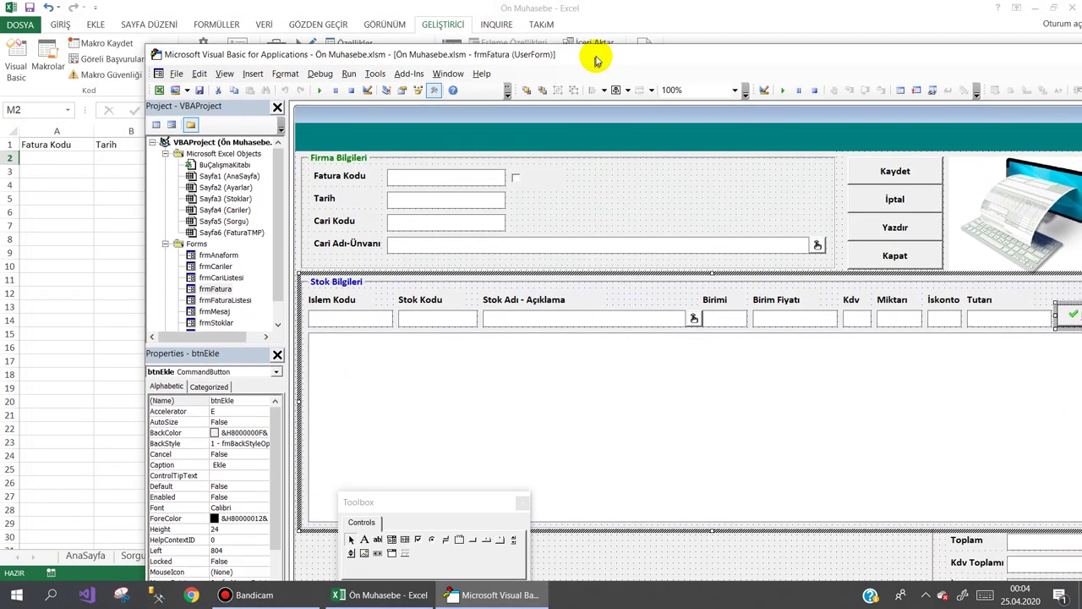
drag(471, 227, 538, 58)
Step: Back in btnEkle_Click, set F2 to txtStokKodu and G2 to txtStokAdi
double_click(1031, 314)
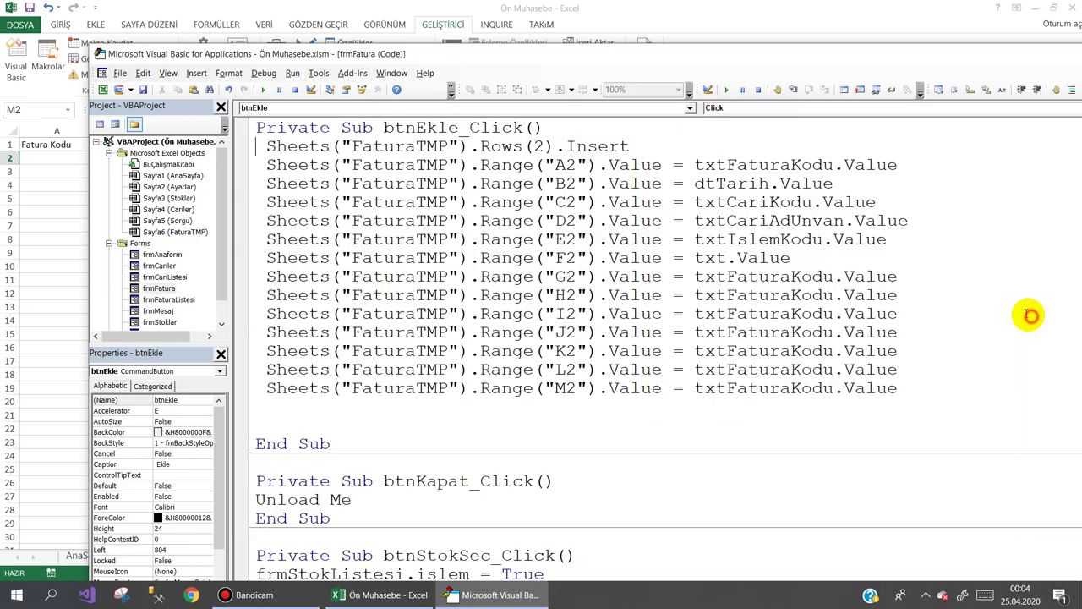
click(726, 258)
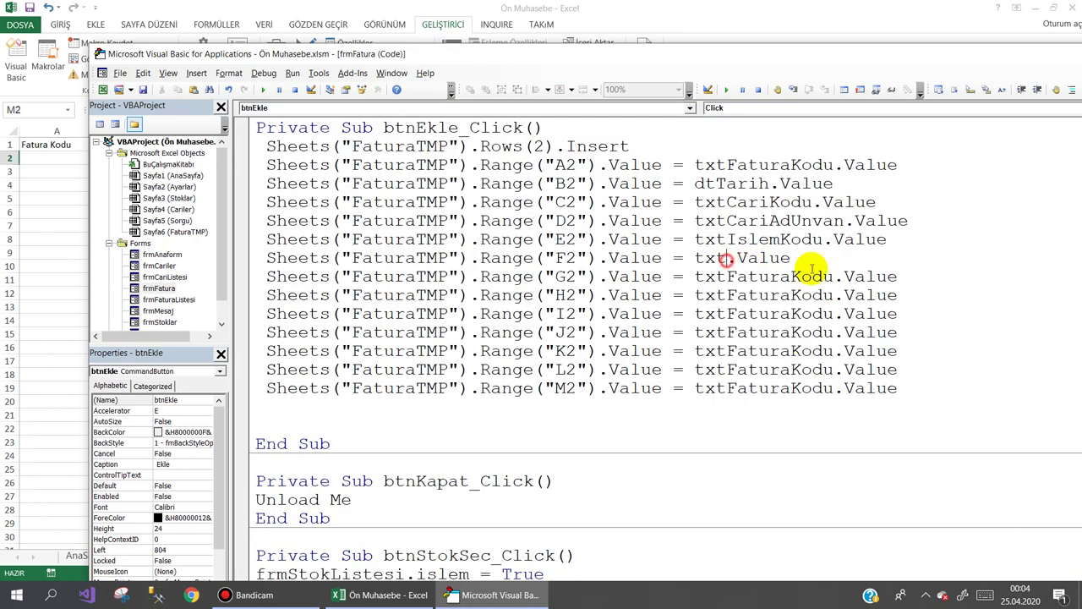
text(sto)
key(ctrl+space)
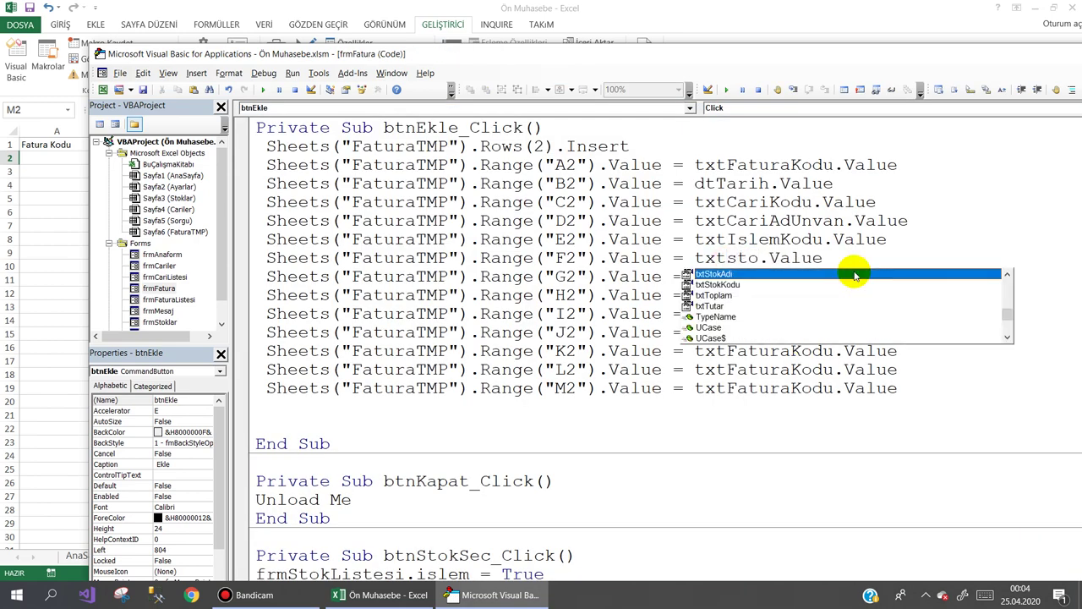
key(Down)
key(Tab)
key(Down)
key(Right)
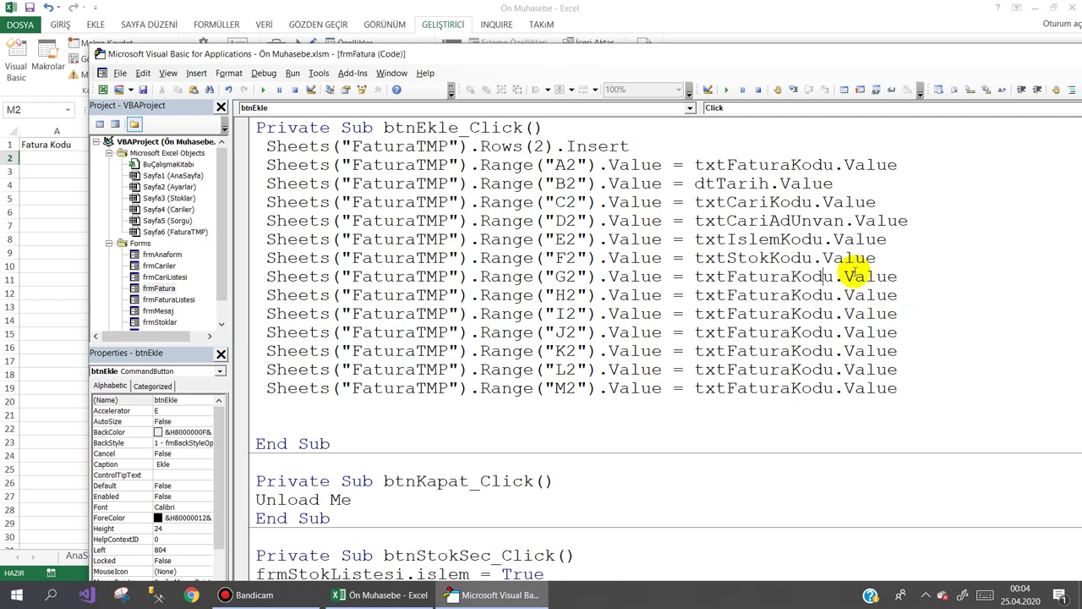
key(Right)
key(ctrl+shift+Left)
text(txtst)
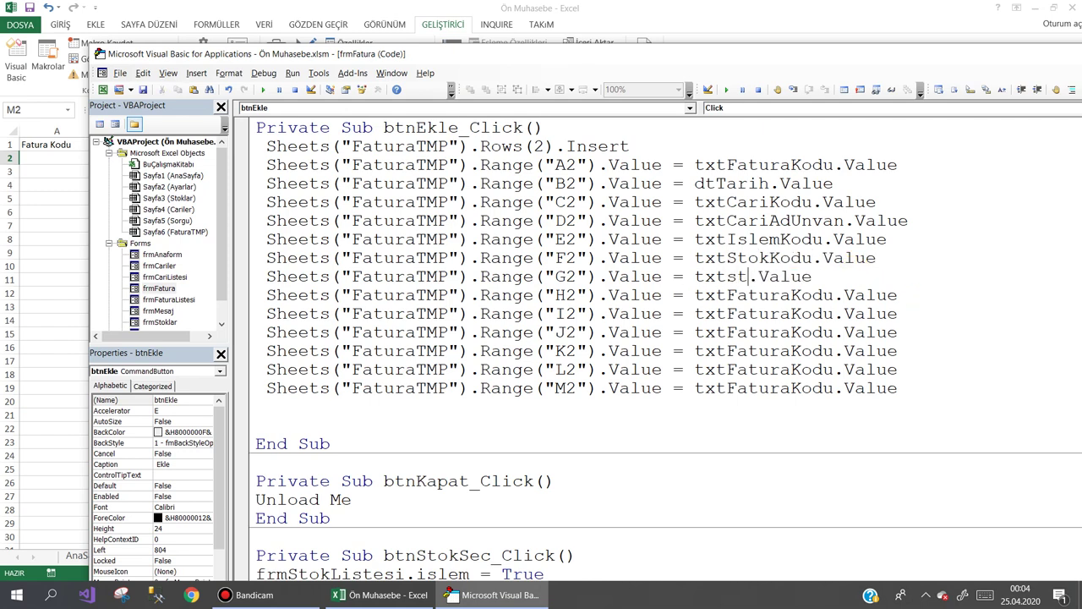
text(ok)
key(ctrl+space)
key(Tab)
Step: Set the H2 source to txtBirimi and the I2 source to txtKdv
key(Down)
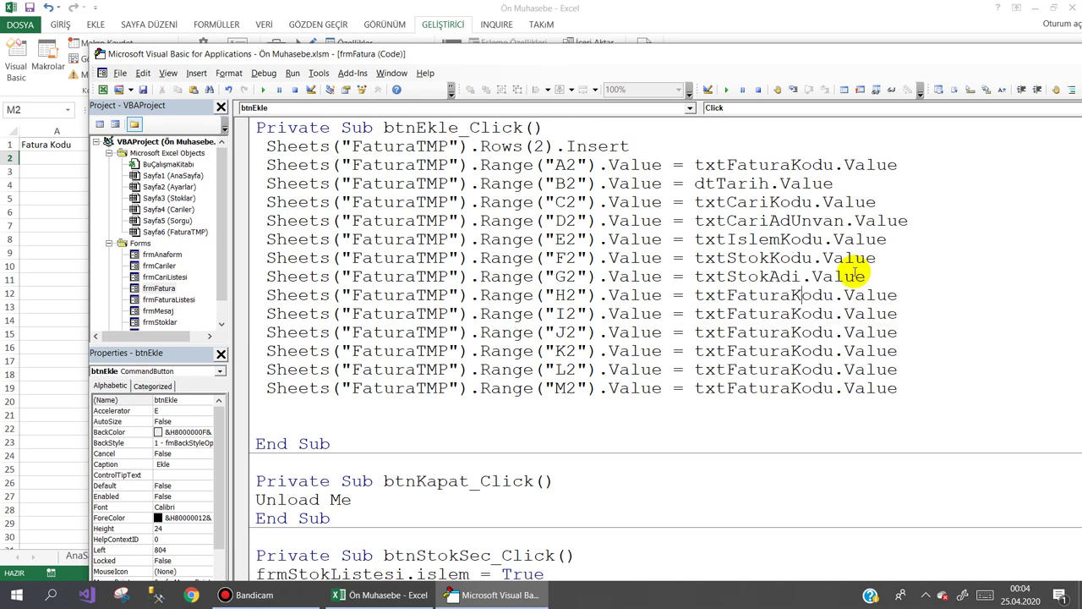
key(Right)
key(Right)
key(ctrl+shift+Left)
text(txt)
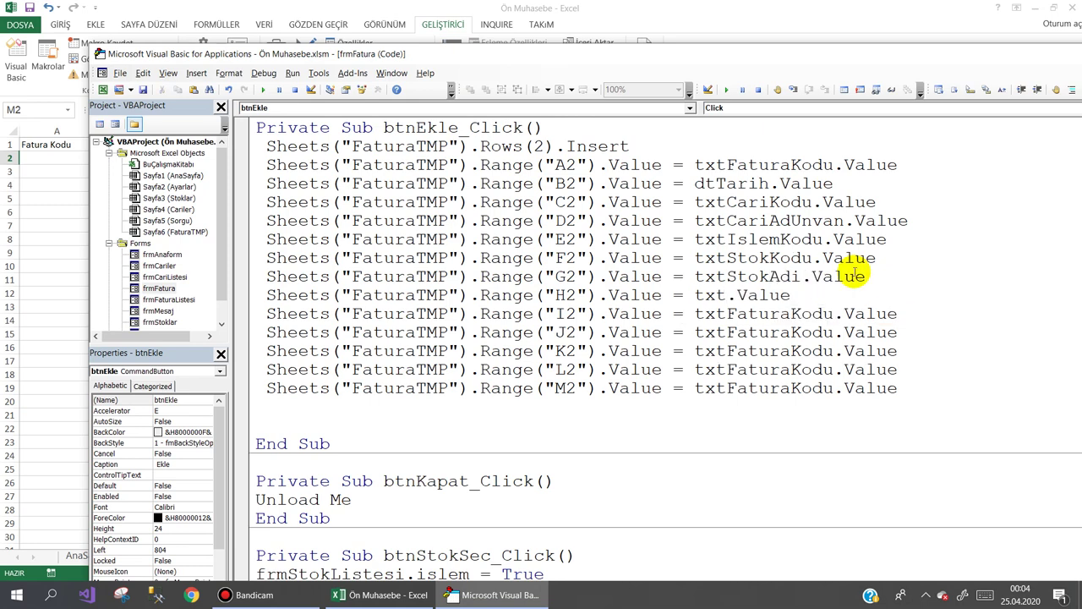
drag(693, 59, 630, 177)
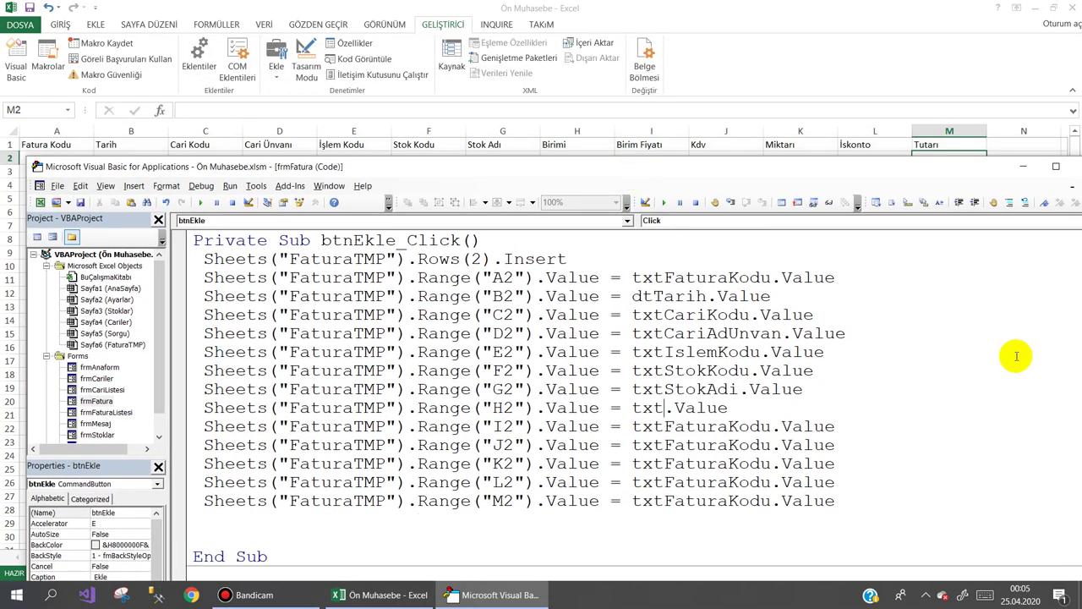
text(bi)
key(ctrl+space)
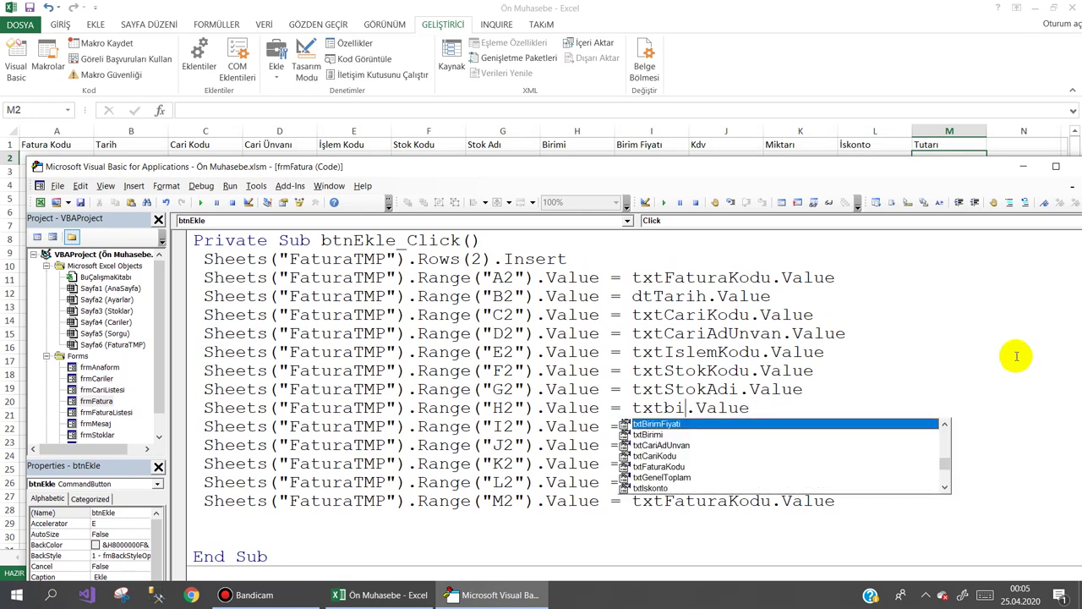
key(Down)
key(Tab)
key(Down)
key(Right)
key(Right)
key(Right)
key(Right)
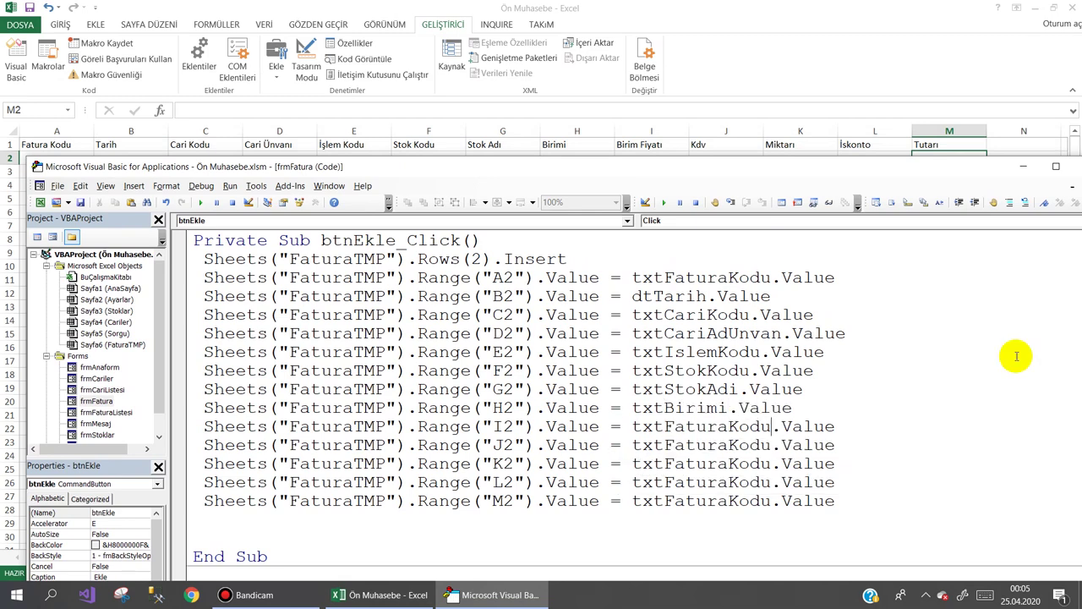
key(ctrl+shift+Left)
text(txt)
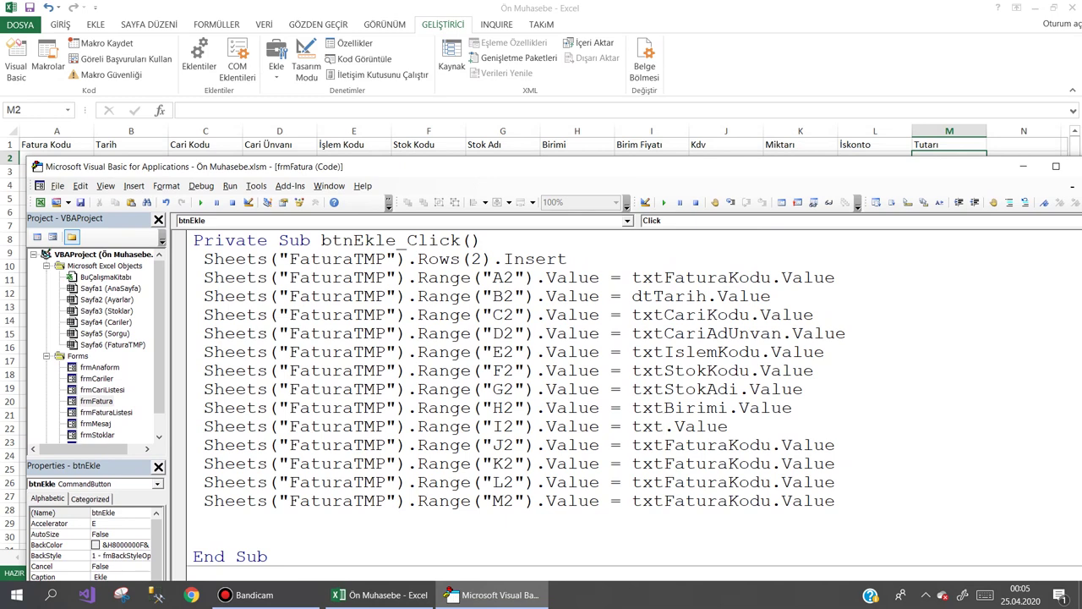
text(k)
key(ctrl+space)
Step: Set the J2 source to txtMiktar and the K2 source to txtIskonto
key(Tab)
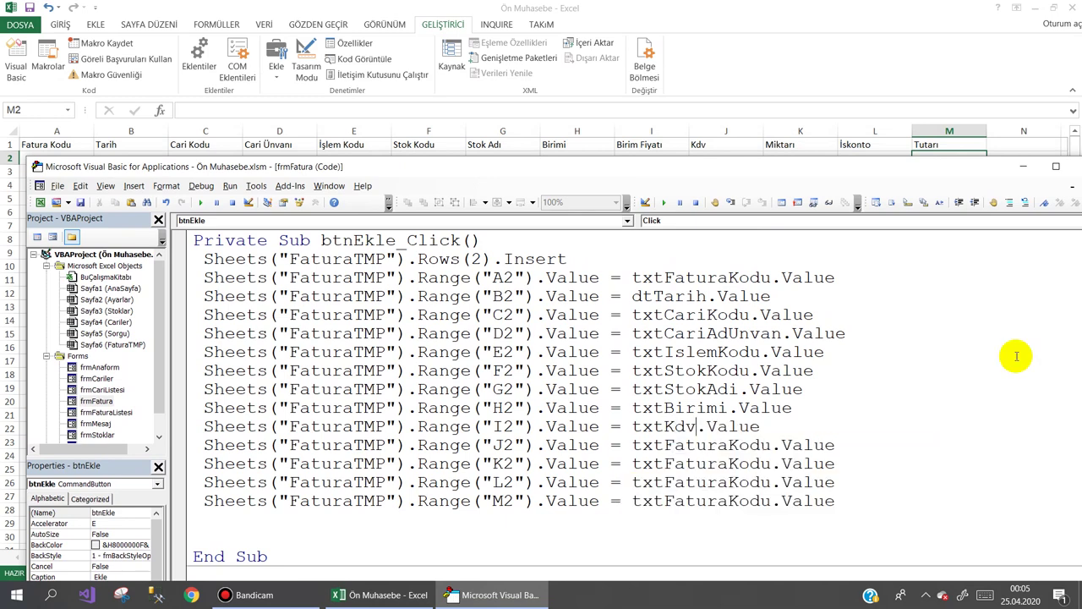
key(Down)
key(Right)
key(Right)
key(Right)
key(Right)
key(Right)
key(Right)
key(Right)
key(ctrl+shift+Left)
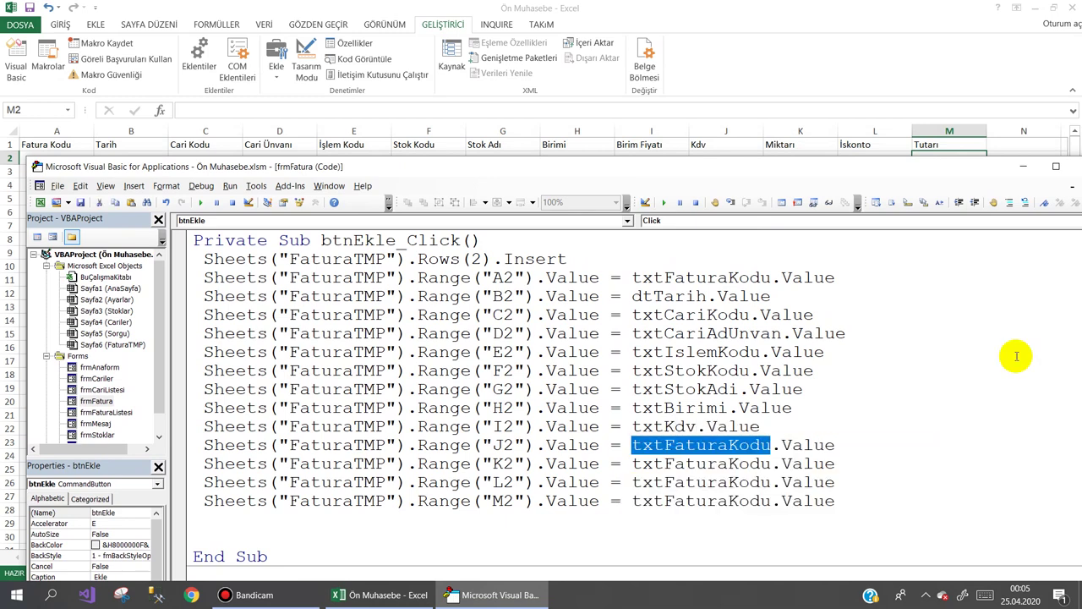
text(txt)
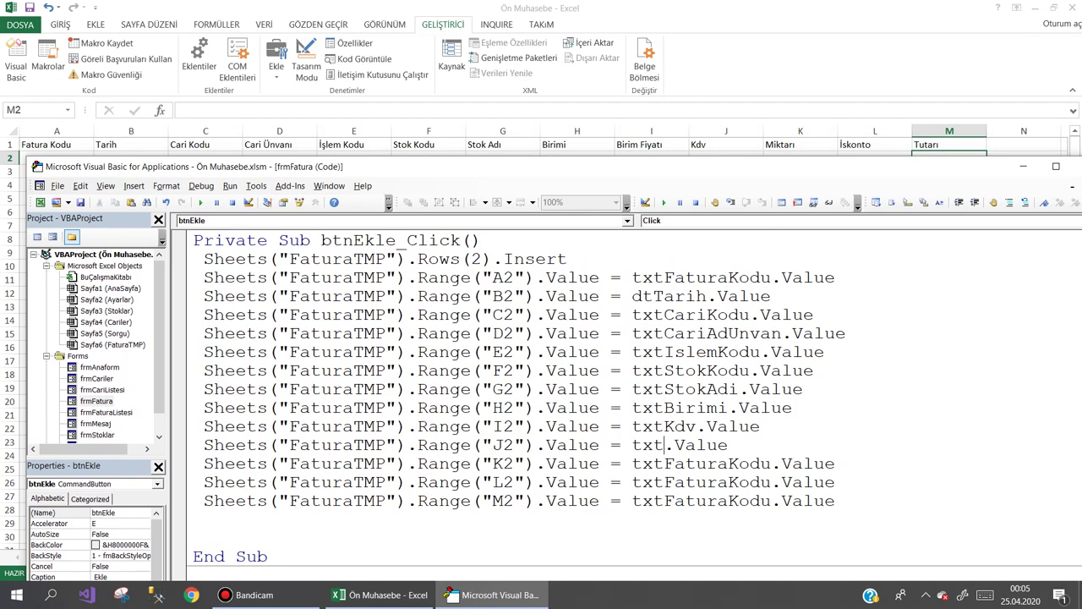
text(Mi)
key(ctrl+space)
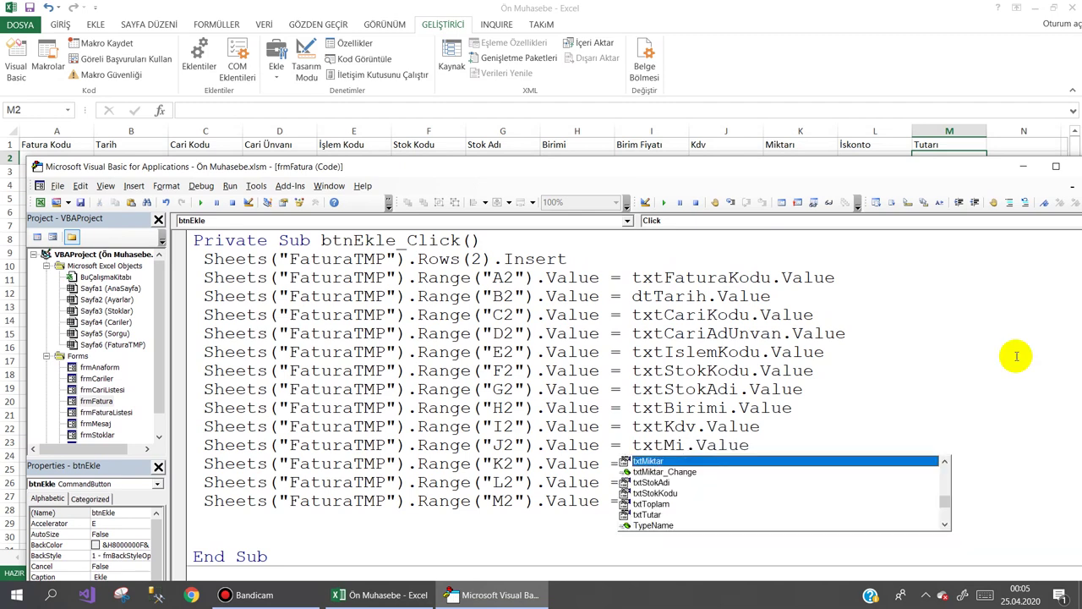
key(Tab)
key(Down)
key(Right)
key(Right)
key(Right)
key(Right)
key(ctrl+shift+Left)
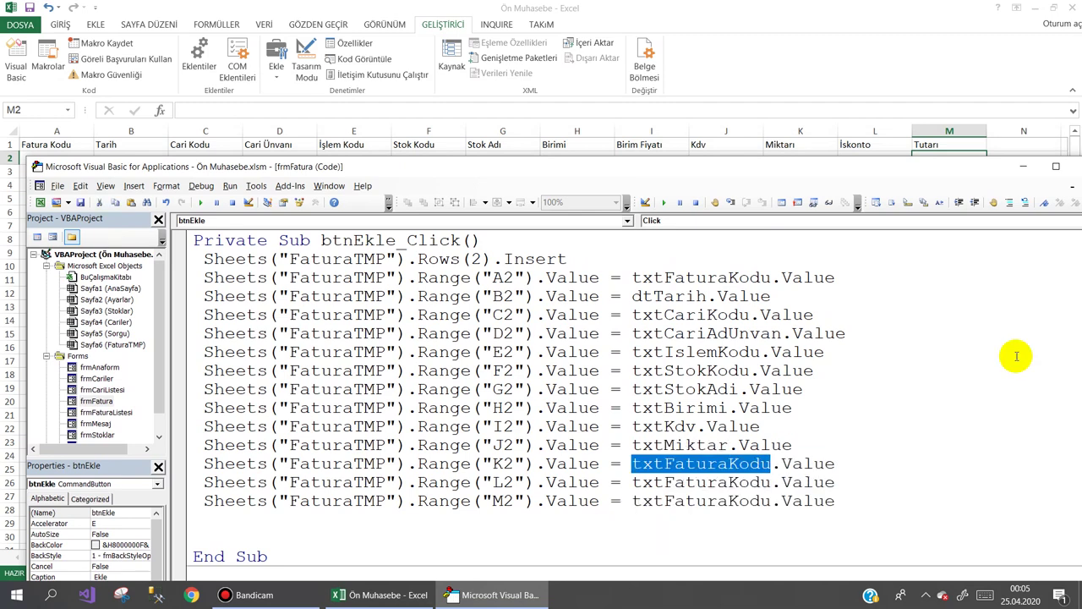
text(txt)
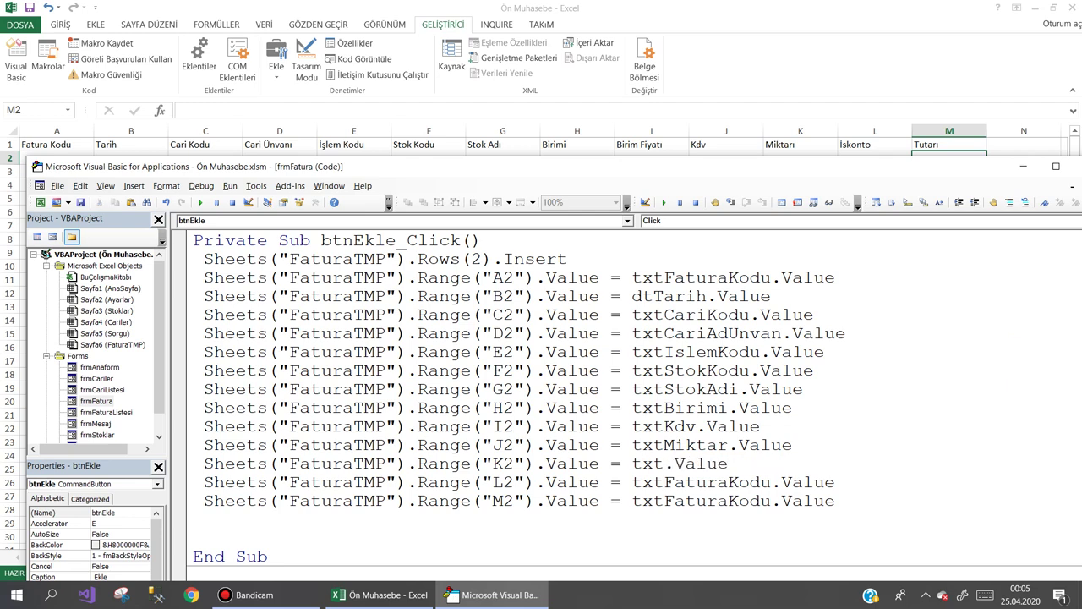
text(İs)
key(ctrl+space)
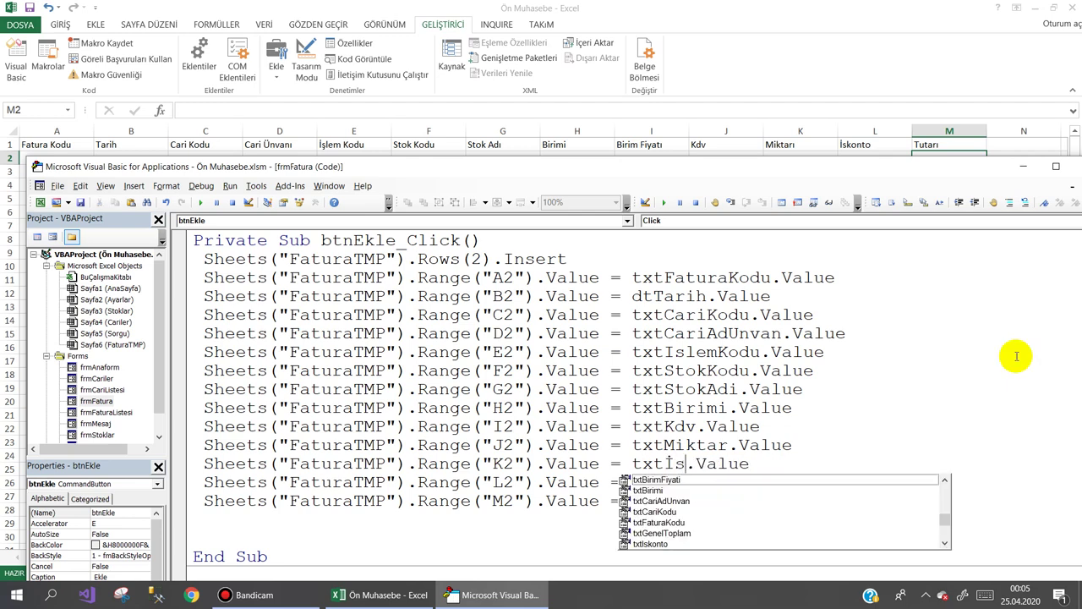
key(BackSpace)
key(BackSpace)
text(ı)
key(BackSpace)
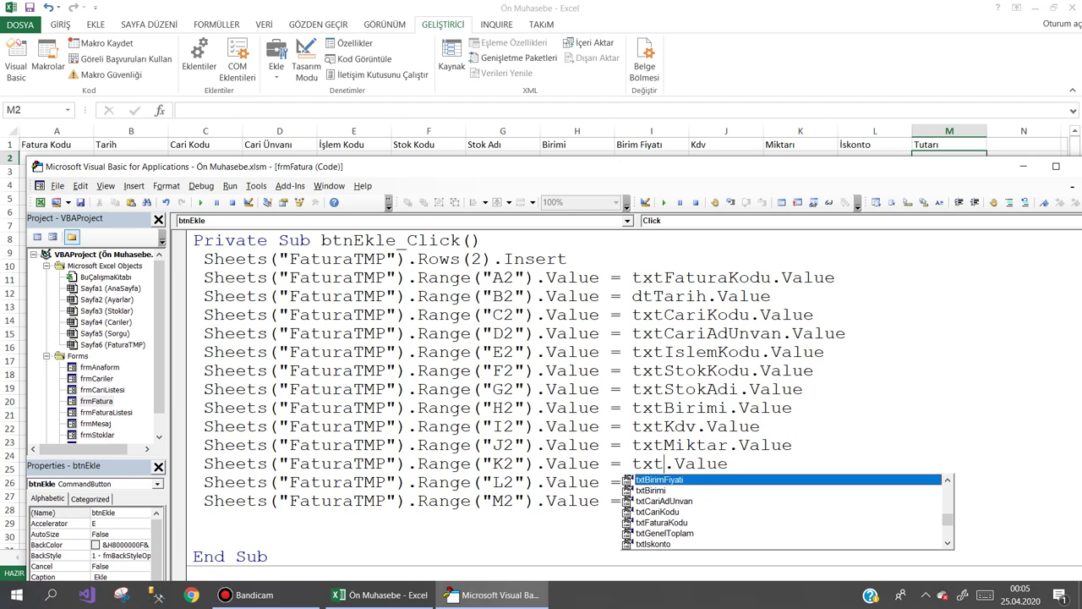
text(Is)
key(Tab)
Step: Replace txtFaturaKodu on the L2 line with txtTutar
key(Down)
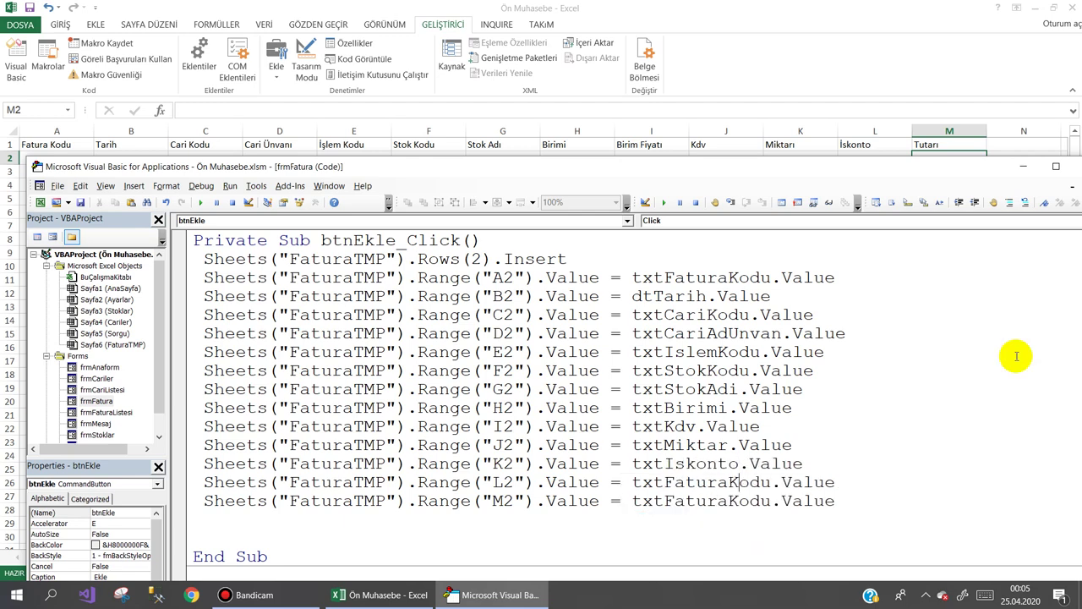
key(Right)
key(Right)
key(Right)
key(ctrl+shift+Left)
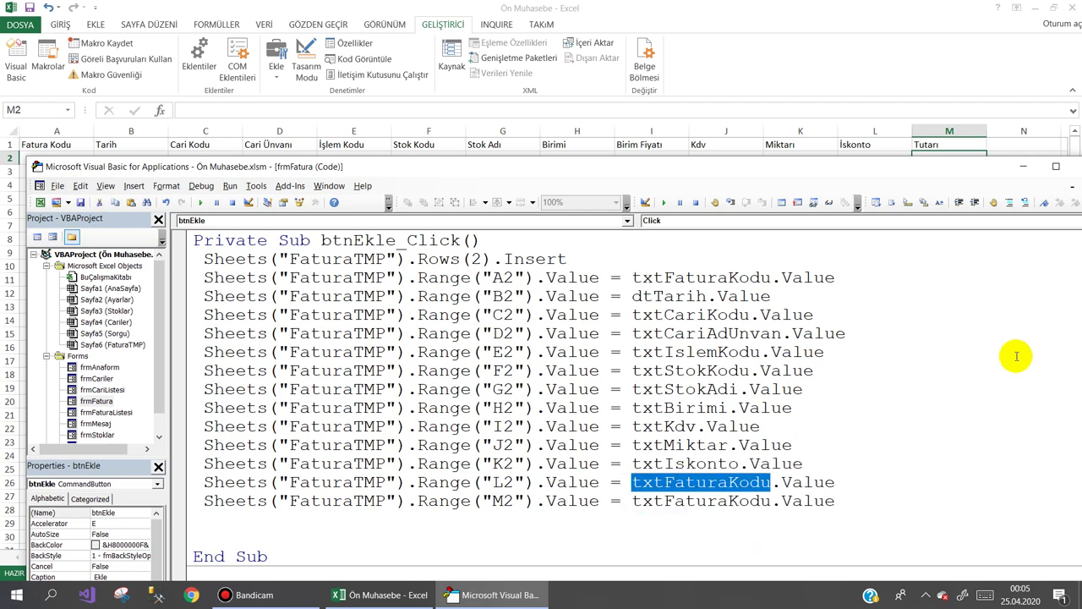
text(txt)
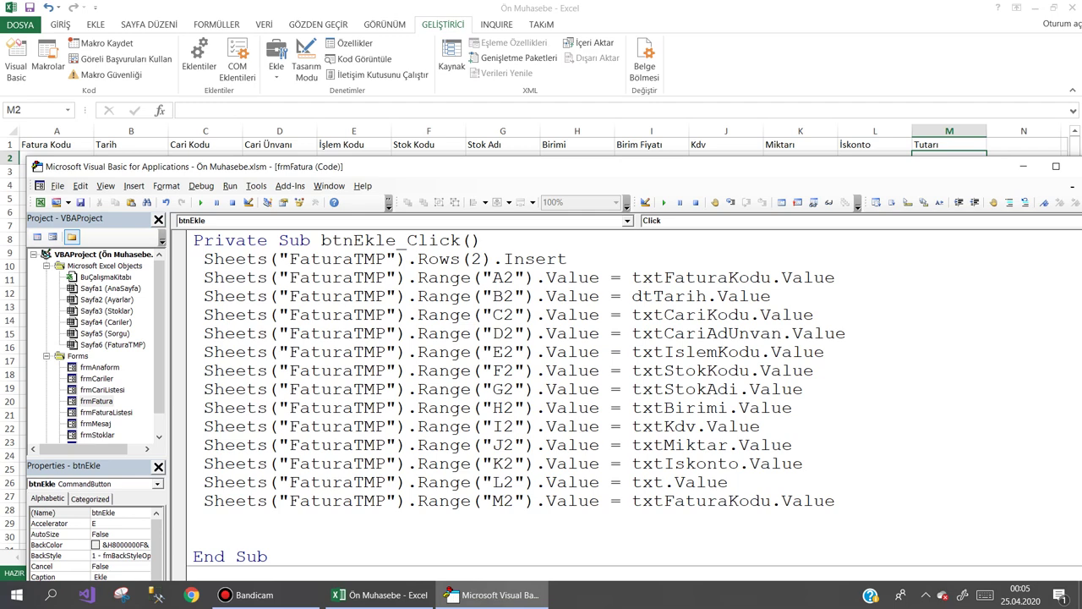
text(T)
key(ctrl+space)
key(Down)
key(Tab)
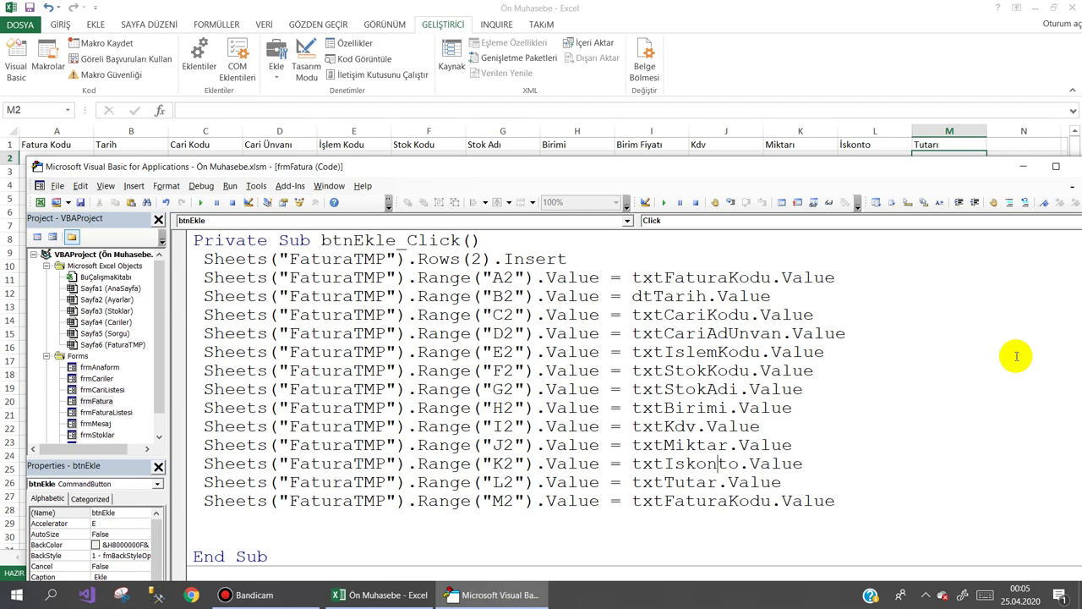
key(Up)
key(Up)
key(Up)
Step: Duplicate the H2 assignment line and retarget the copy to cell I2
key(Down)
key(Down)
key(Down)
key(Down)
key(Down)
key(Down)
key(Up)
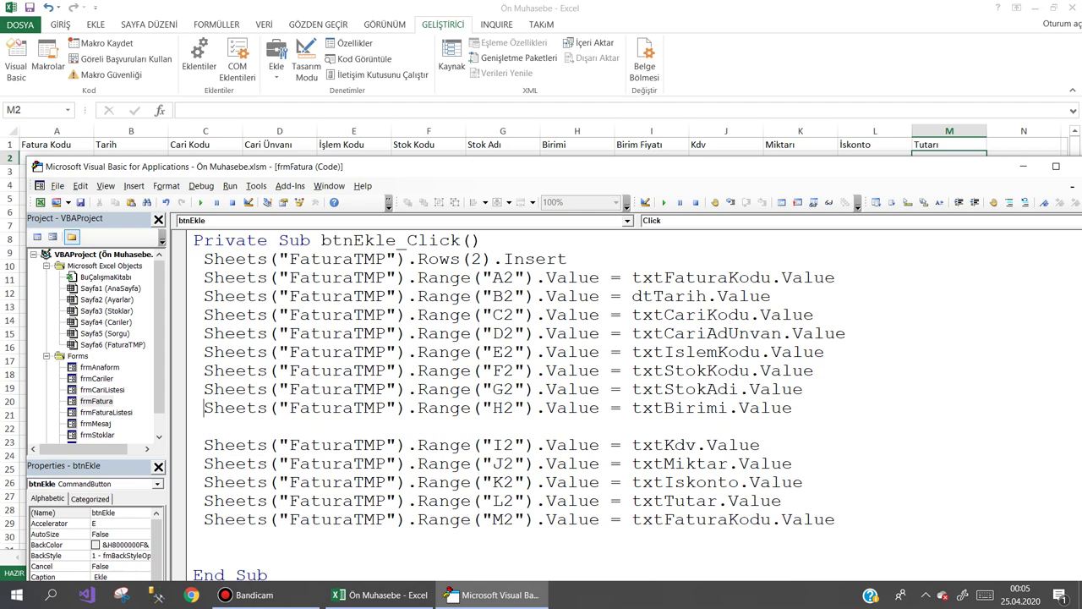
key(shift+Up)
key(ctrl+c)
click(204, 444)
key(ctrl+v)
key(Delete)
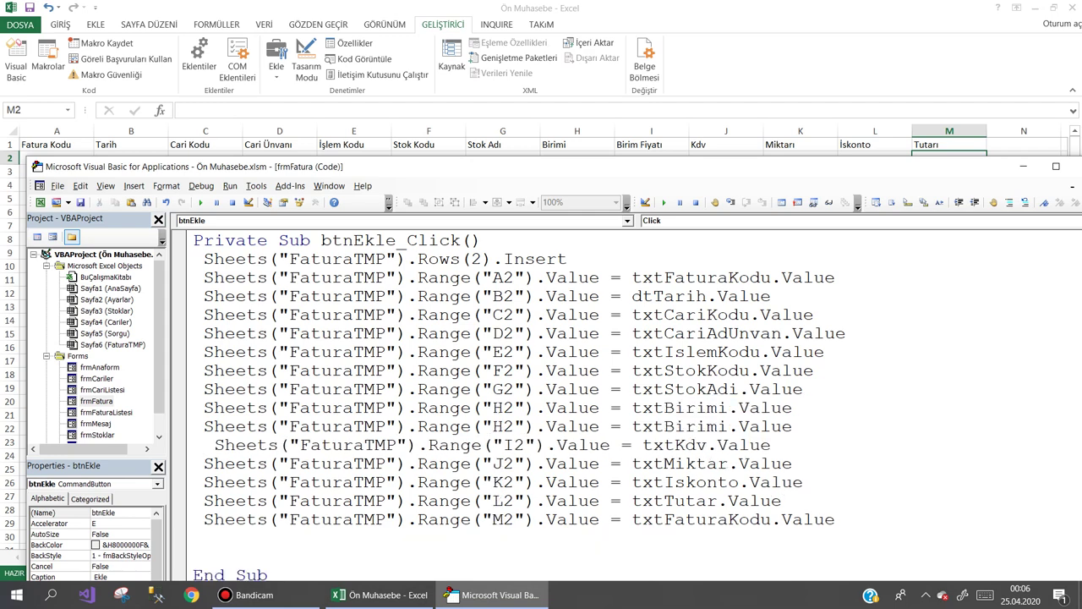
key(ctrl+Right)
key(ctrl+Right)
key(ctrl+Right)
key(ctrl+Right)
key(ctrl+Right)
key(Up)
key(Left)
key(Delete)
text(I)
Step: Shift the Kdv, Miktar and Iskonto lines to columns J, K and L
key(Delete)
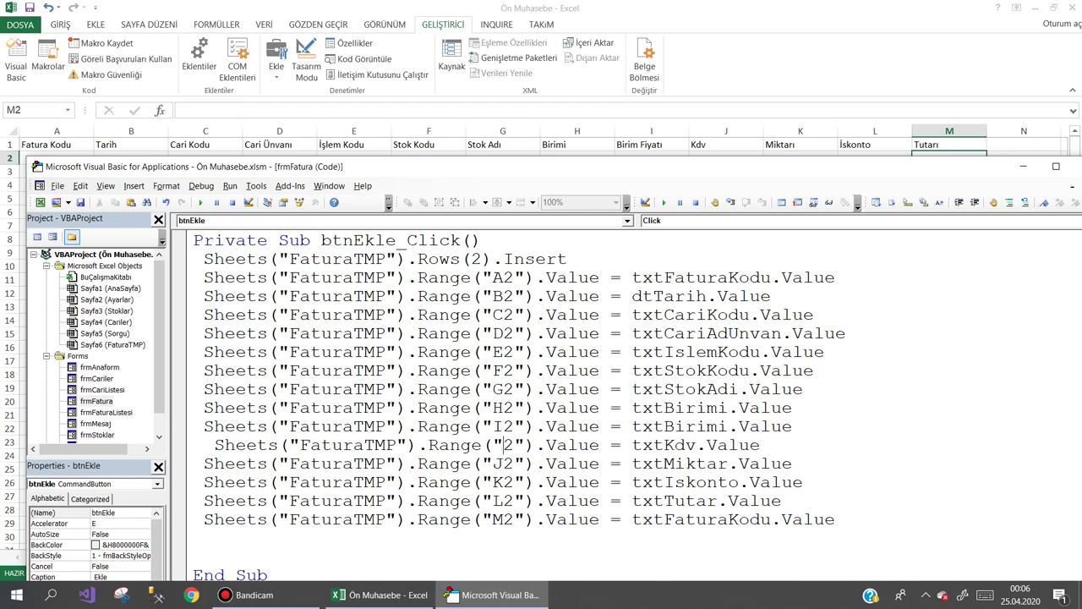
text(J)
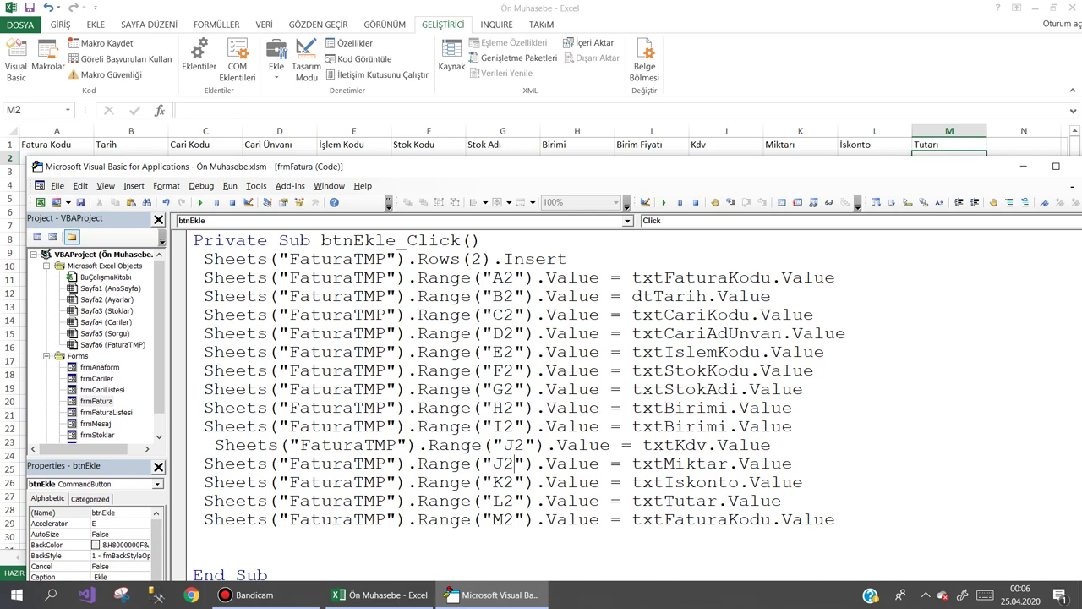
key(Left)
key(Left)
text(K)
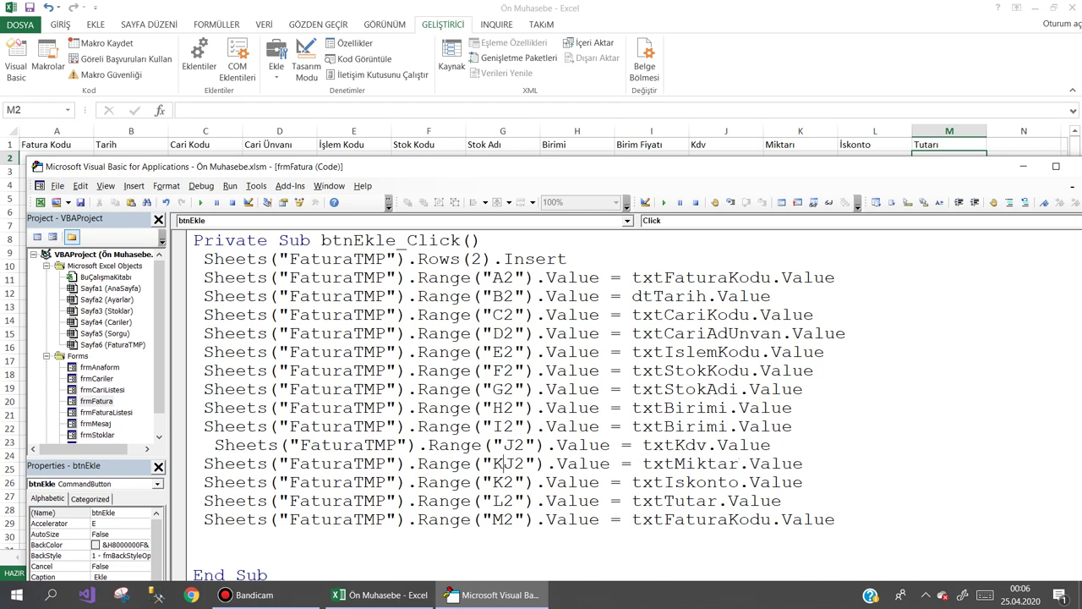
key(Delete)
key(Down)
key(Left)
text(L)
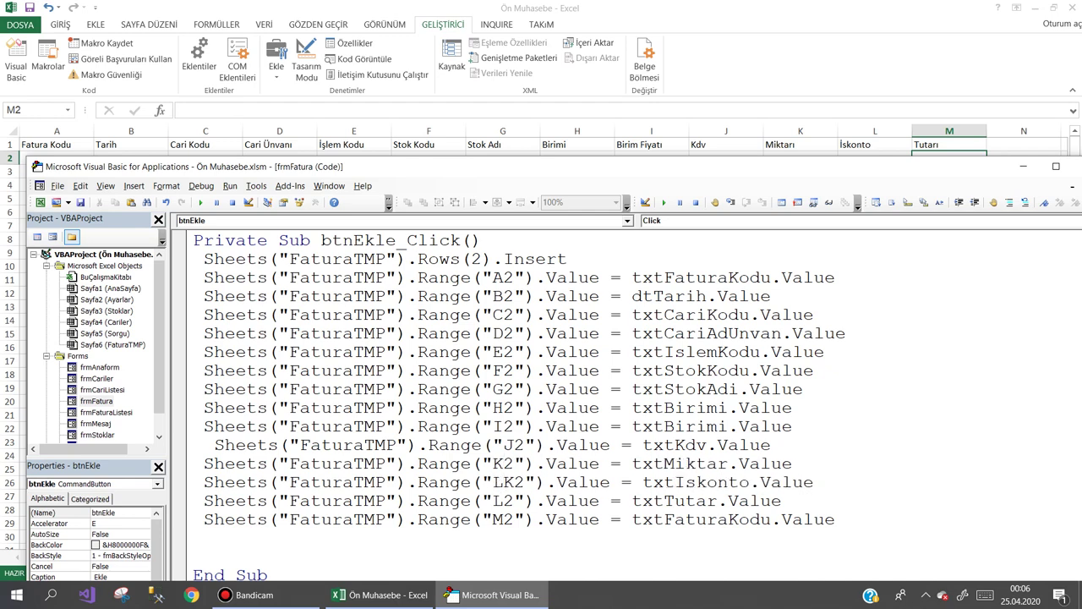
key(Delete)
Step: Remove the extra leading space on the Kdv line and make I2 use txtBirimFiyati
key(Up)
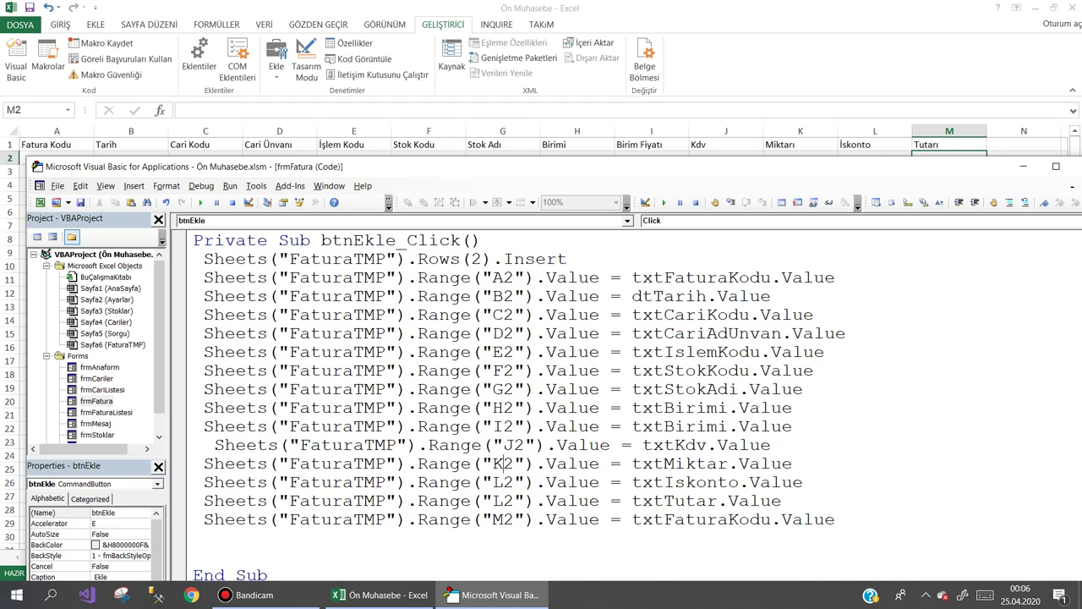
key(Up)
key(Up)
key(Down)
key(ctrl+Left)
key(ctrl+Left)
key(ctrl+Left)
key(ctrl+Left)
key(Left)
key(Delete)
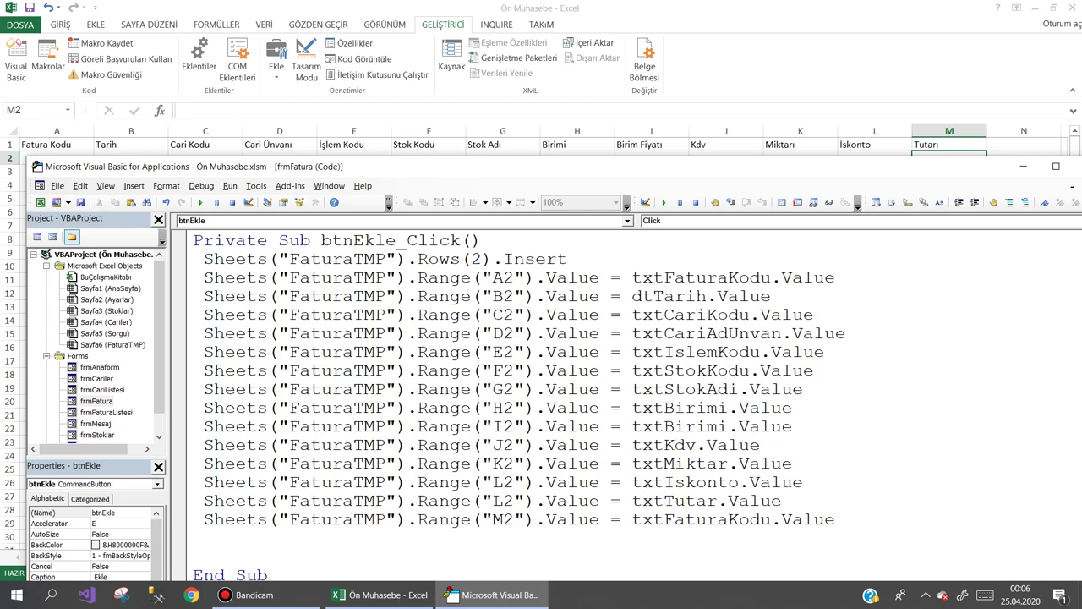
key(ctrl+Right)
key(ctrl+Right)
key(ctrl+Right)
key(ctrl+Right)
key(ctrl+Right)
key(ctrl+Right)
key(ctrl+shift+Right)
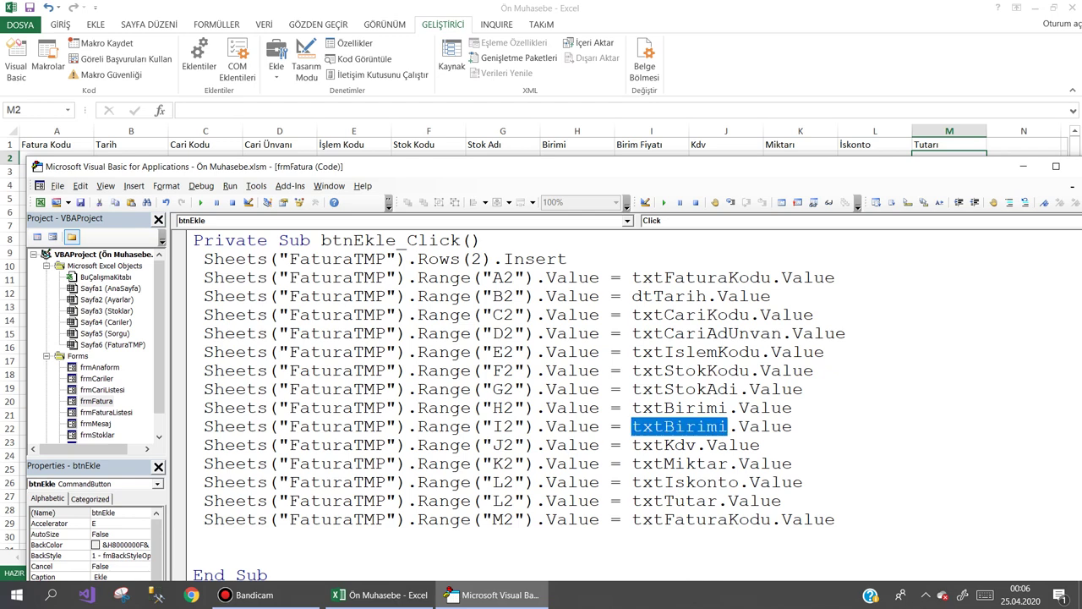
text(TXTB)
key(ctrl+space)
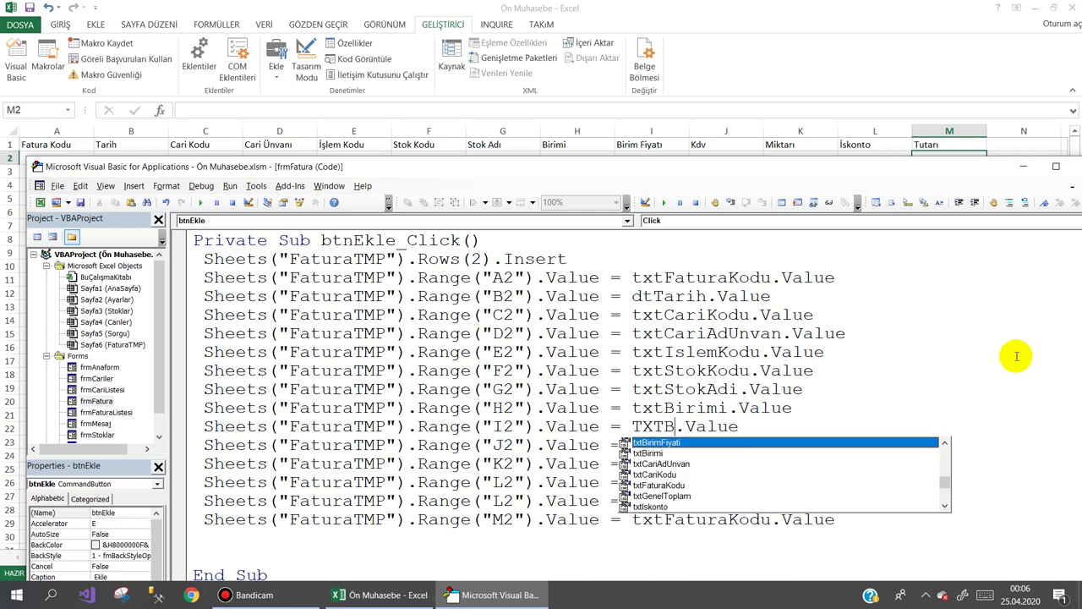
key(Tab)
Step: Move txtTutar to M2 and delete the old M2 txtFaturaKodu line
key(Down)
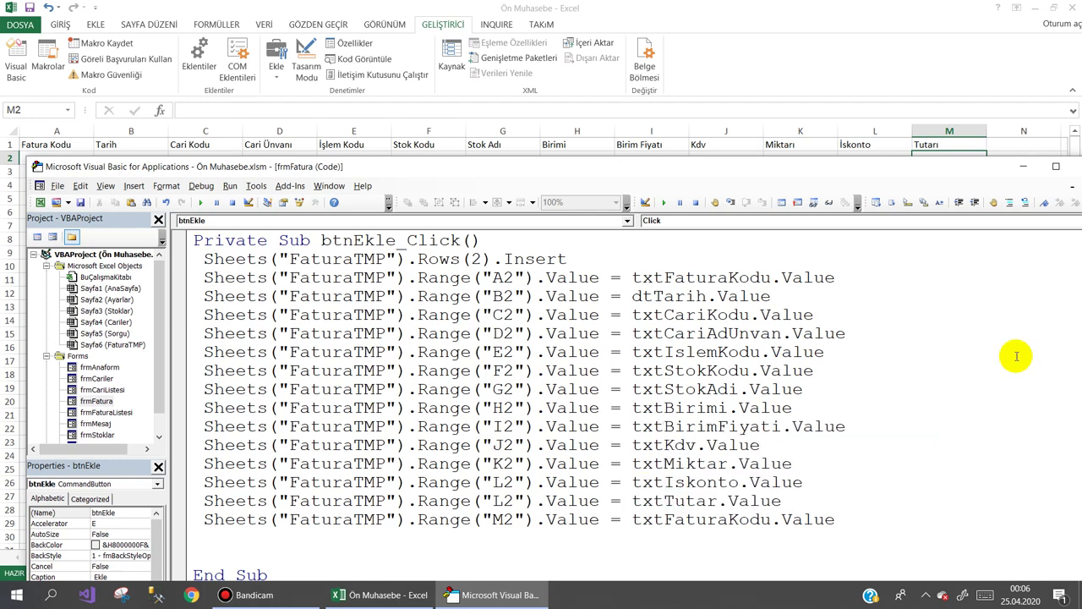
key(Left)
key(Left)
key(Left)
key(Left)
key(Left)
key(Left)
key(Left)
key(Left)
key(Left)
key(Left)
key(Down)
key(Down)
key(Down)
key(BackSpace)
text(M)
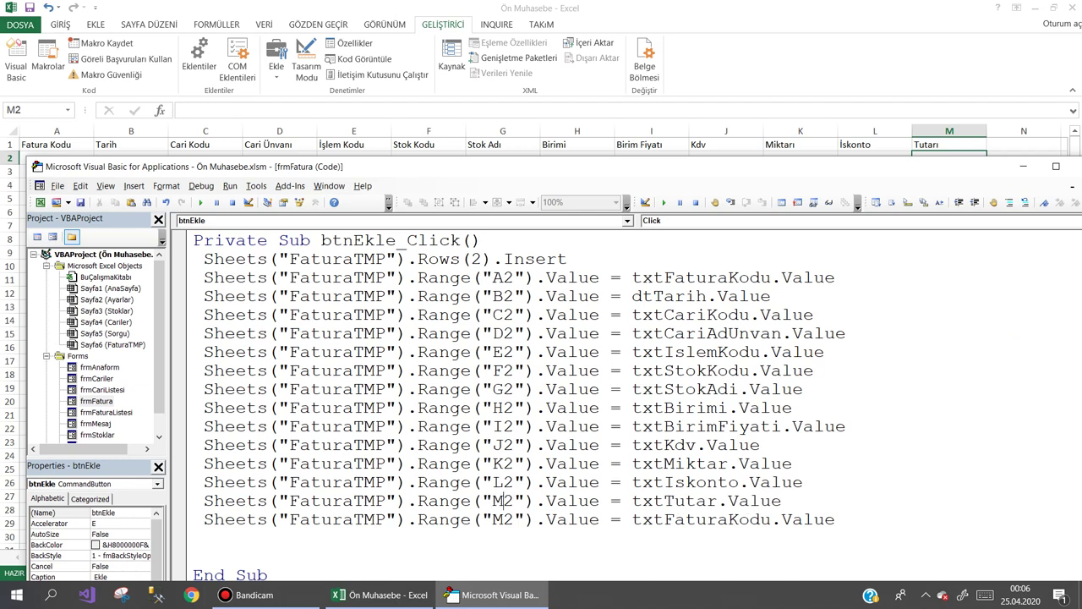
key(Down)
key(Home)
key(shift+End)
key(Delete)
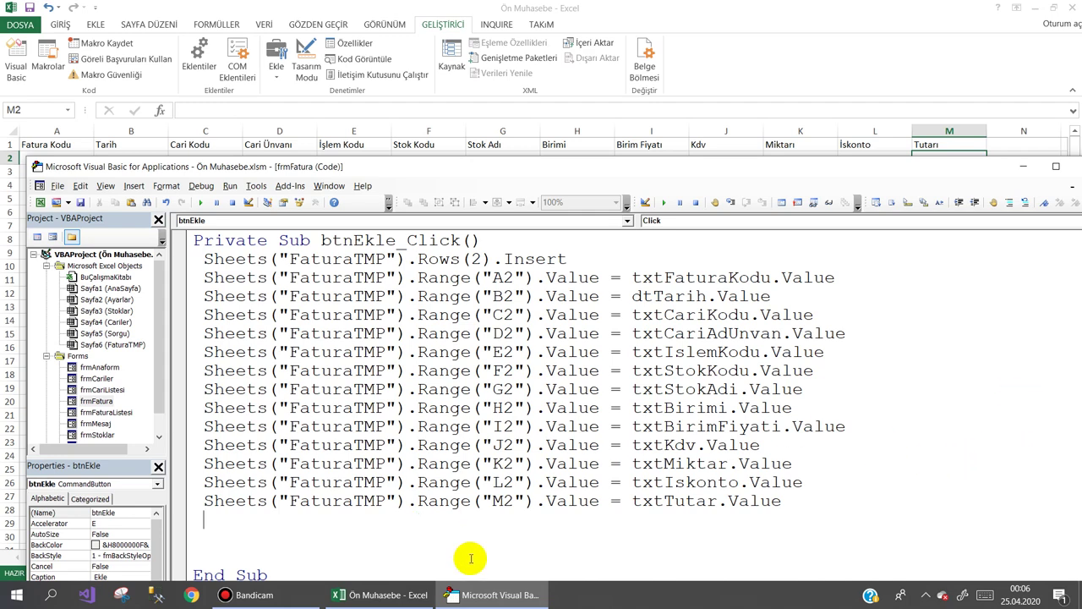
Step: Create a purchase invoice for a customer with BILGISAYAR, quantity 10 and discount 20, and add it
click(393, 594)
click(85, 555)
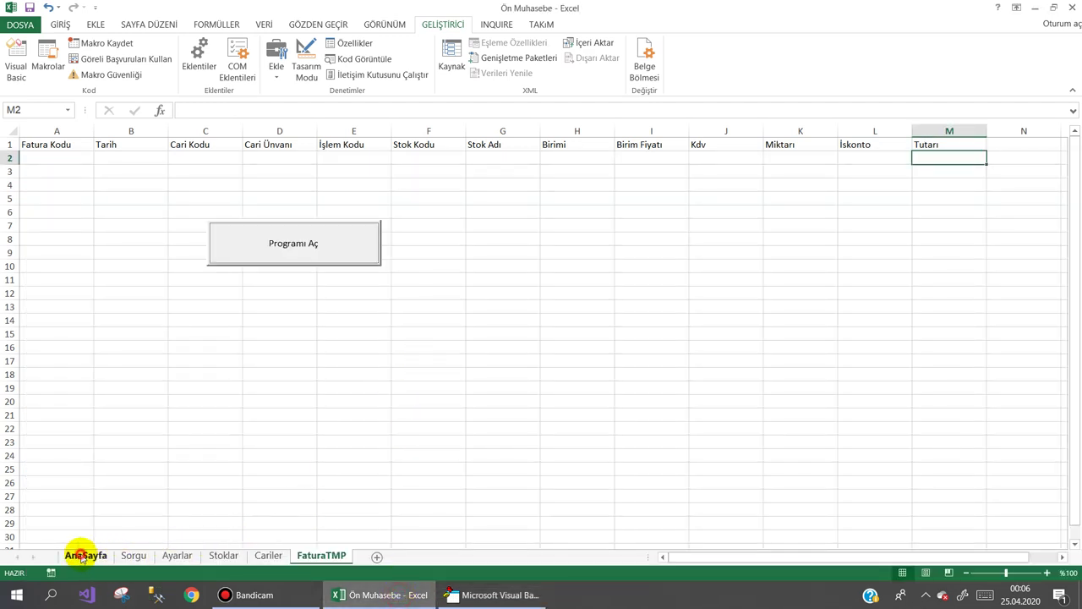
click(312, 244)
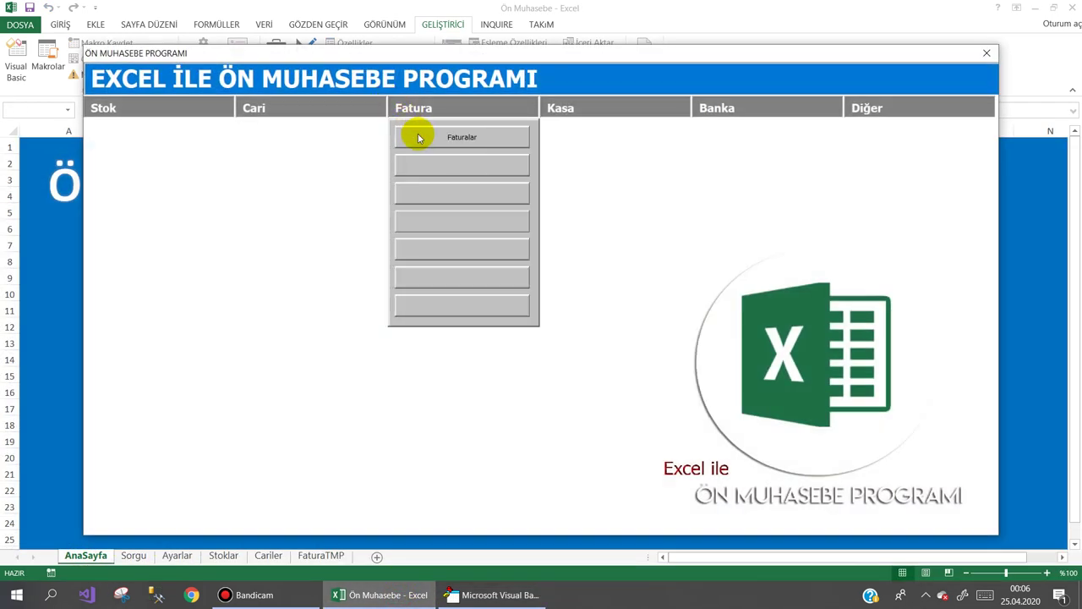
click(415, 137)
click(681, 454)
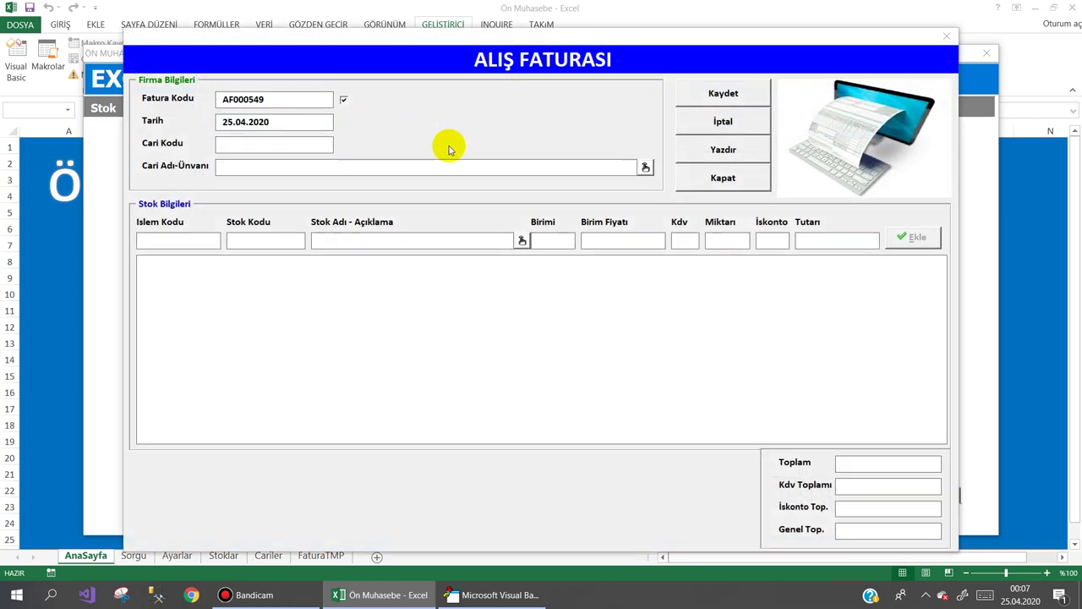
click(645, 166)
double_click(211, 158)
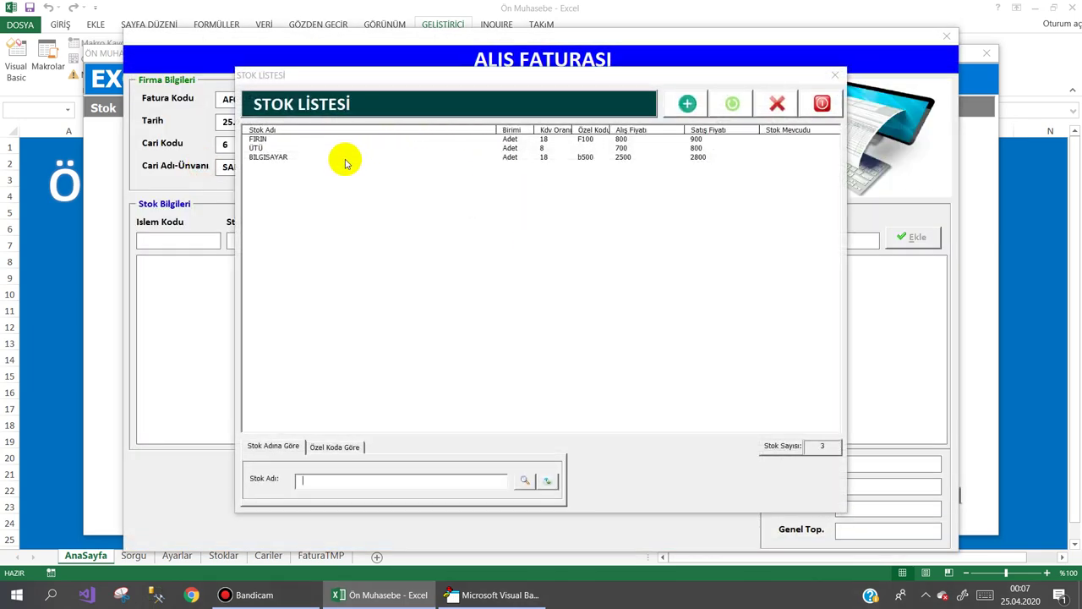
double_click(347, 157)
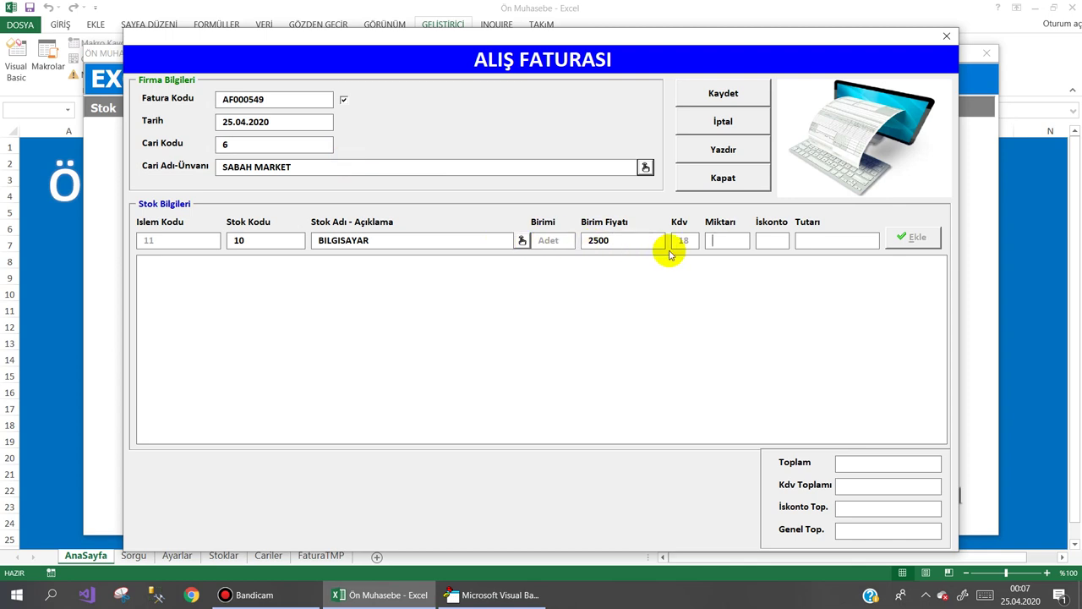
text(10)
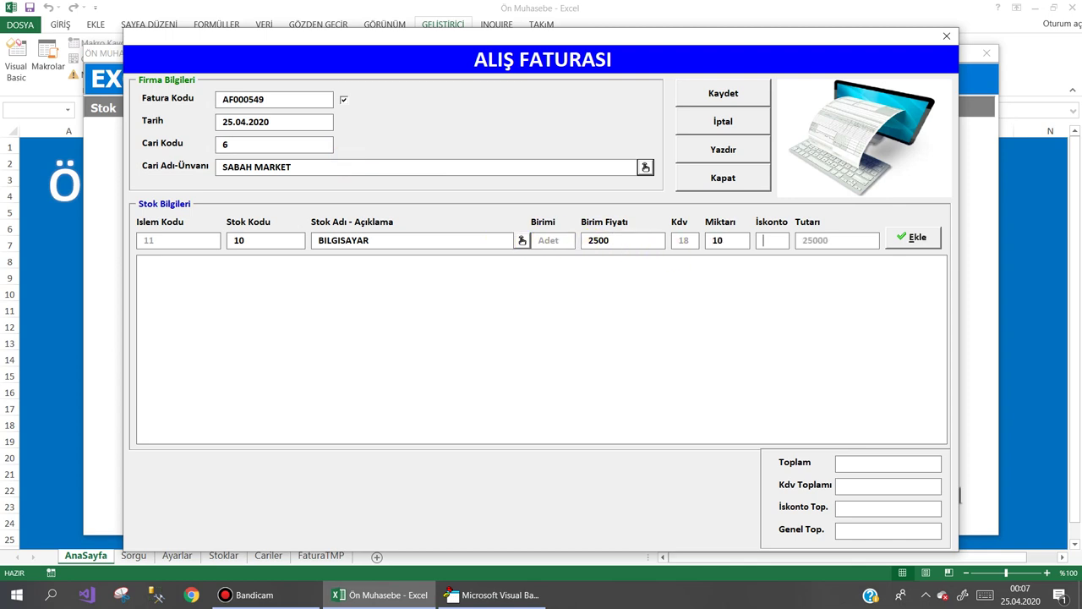
text(20)
key(Tab)
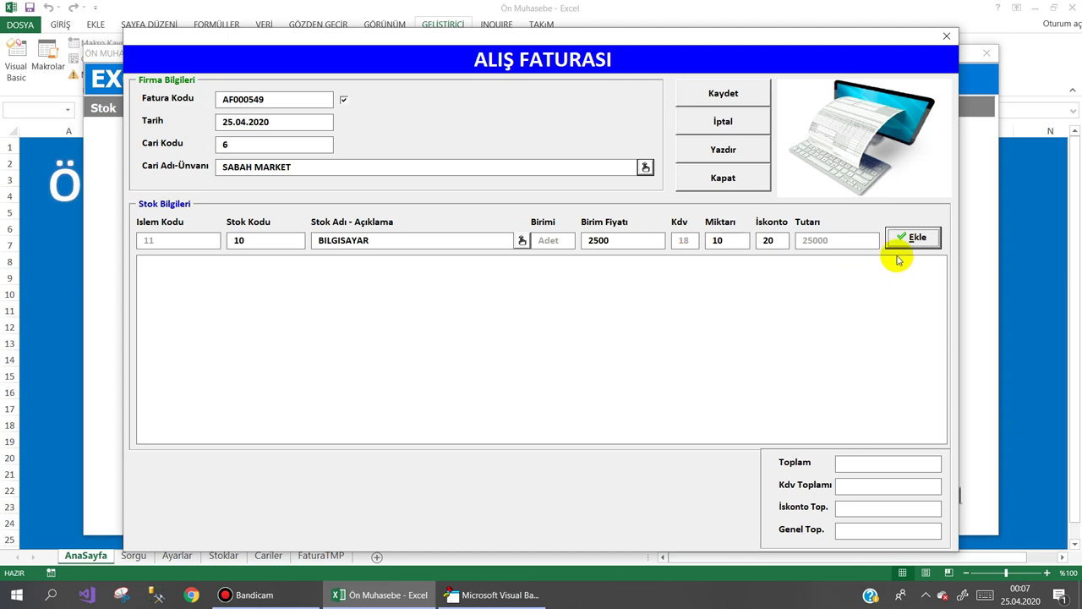
click(944, 38)
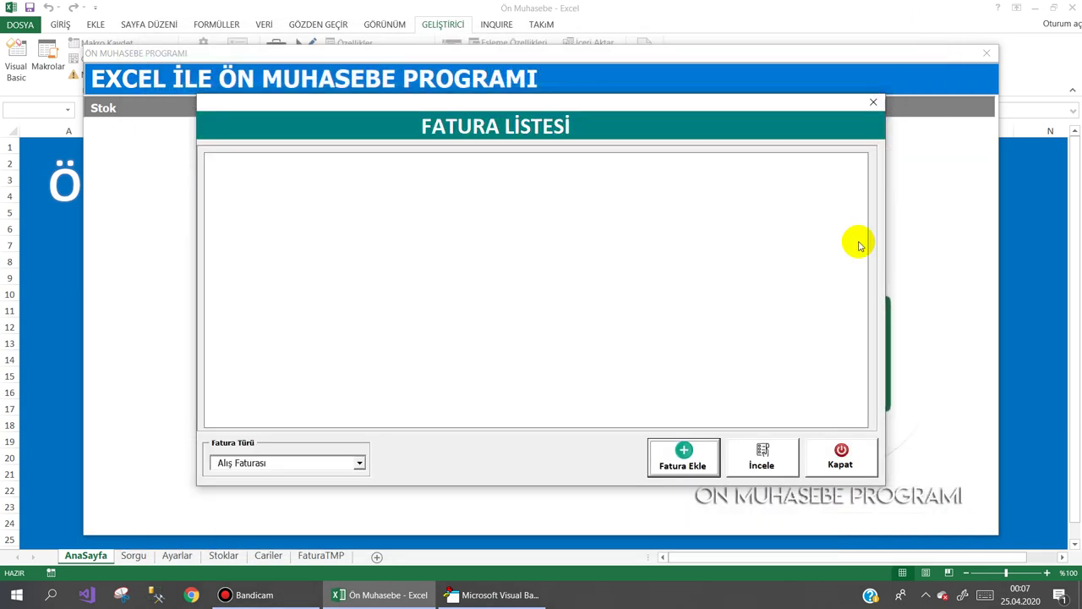
click(840, 454)
click(921, 291)
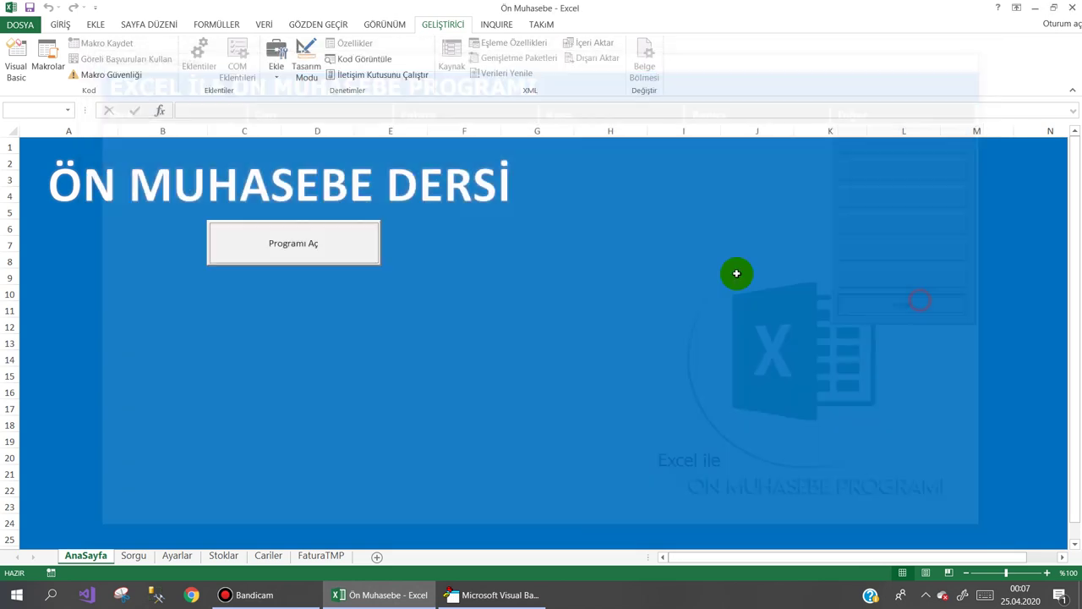
Step: Check FaturaTMP row 2: BILGISAYAR, unit price 2500, Kdv 18, total 25000
click(320, 555)
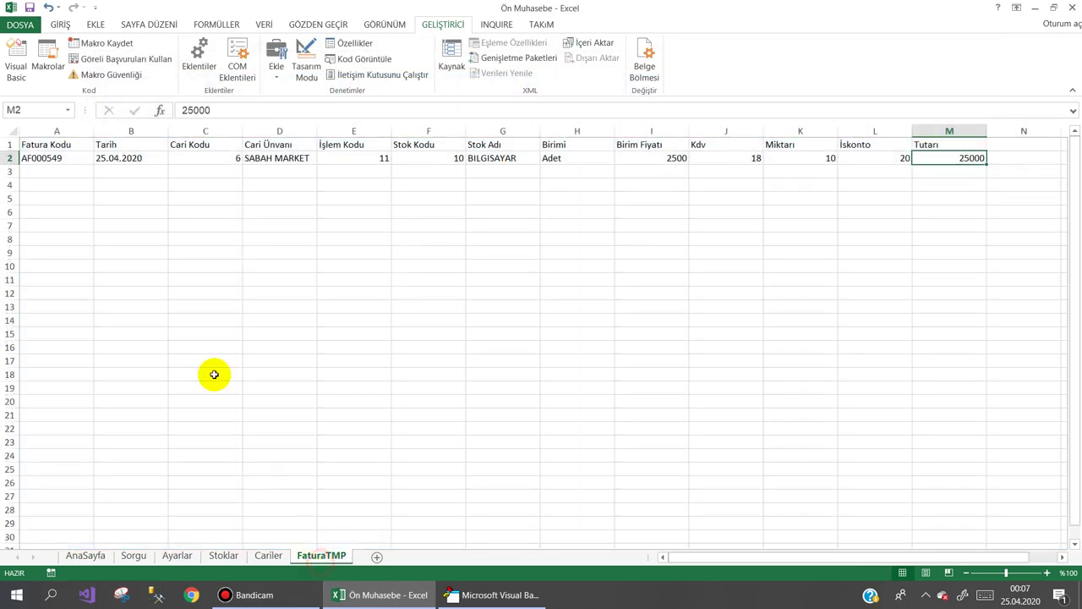
click(42, 160)
click(114, 161)
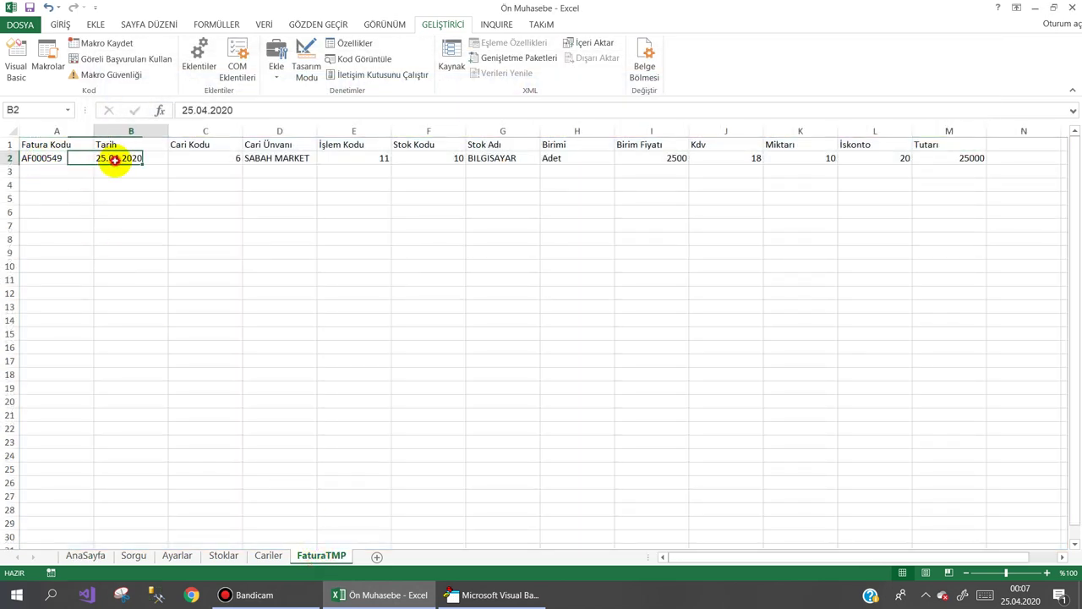
click(188, 159)
click(271, 158)
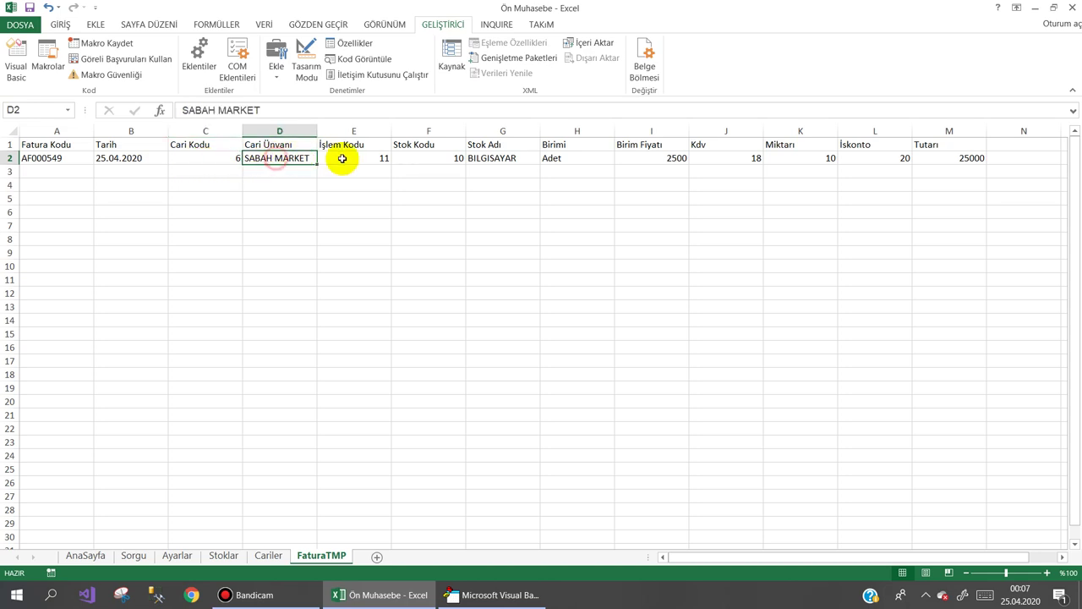
click(341, 158)
click(422, 158)
click(486, 160)
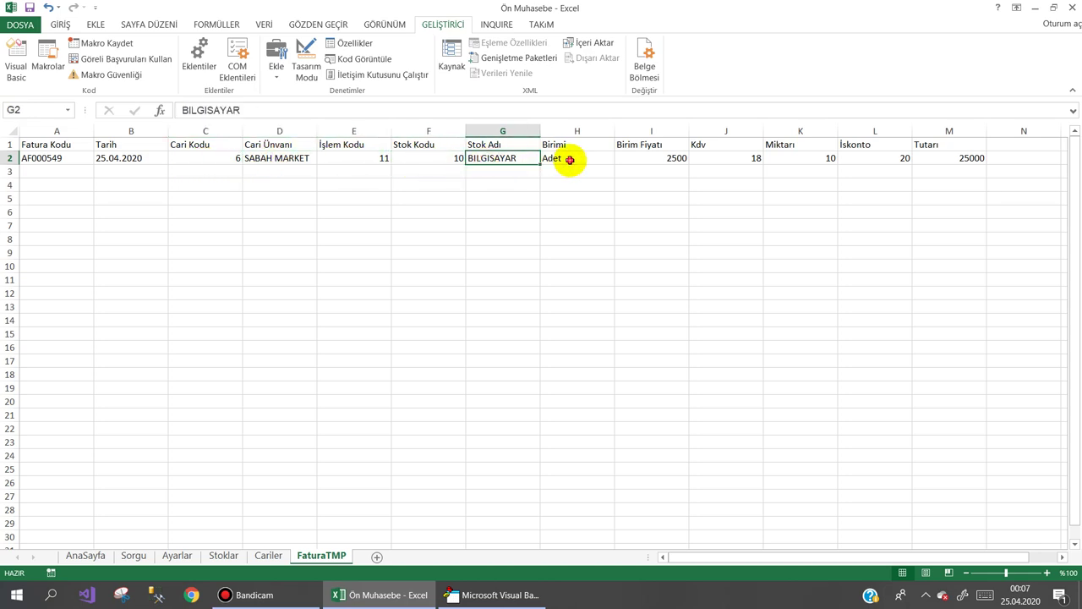
click(568, 160)
click(672, 160)
click(759, 161)
click(962, 162)
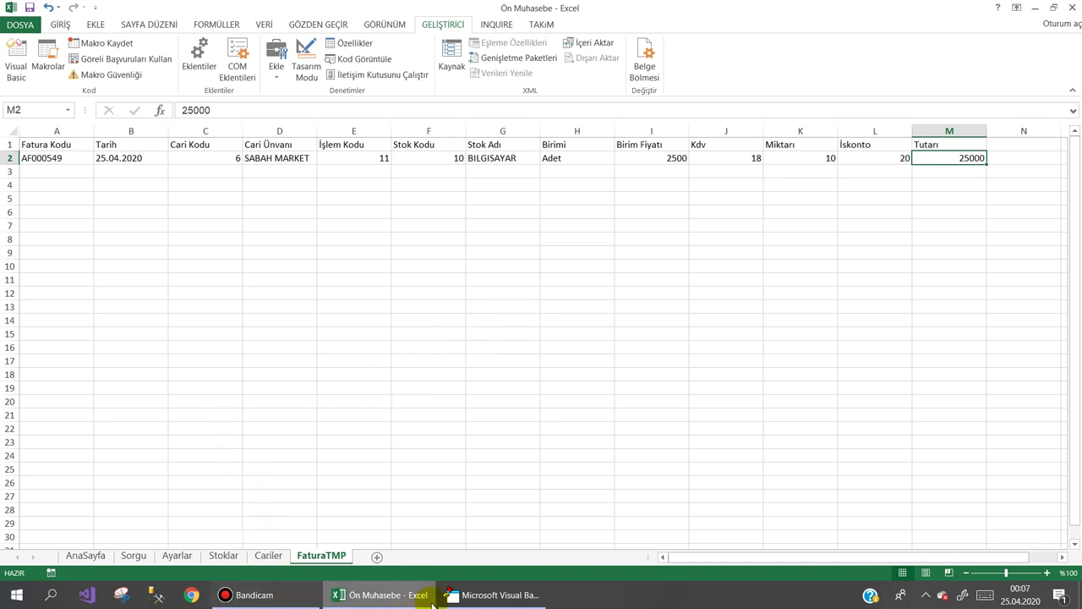
click(247, 594)
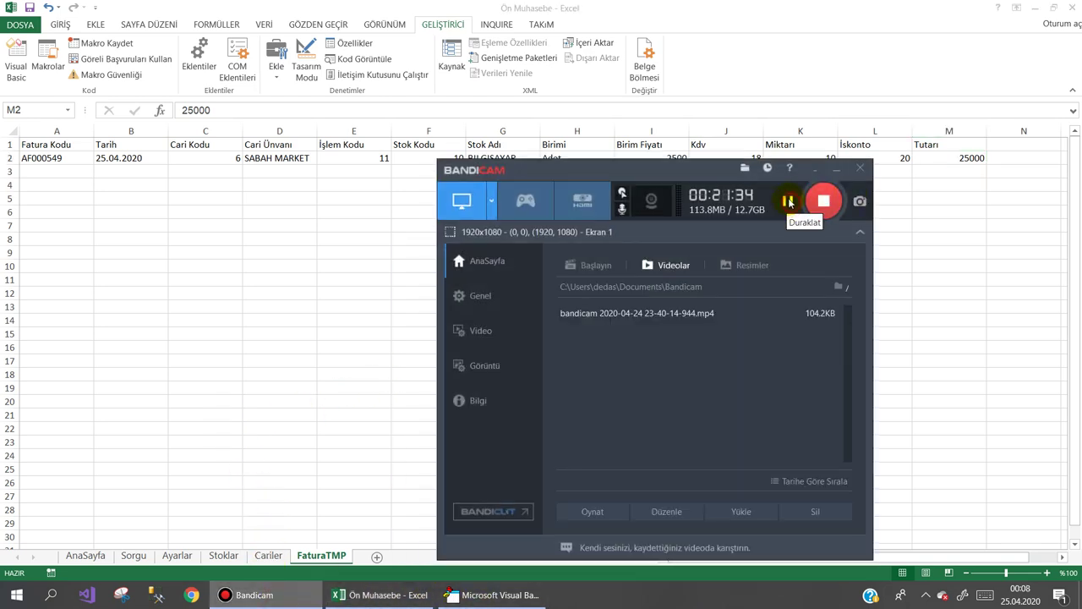
click(835, 167)
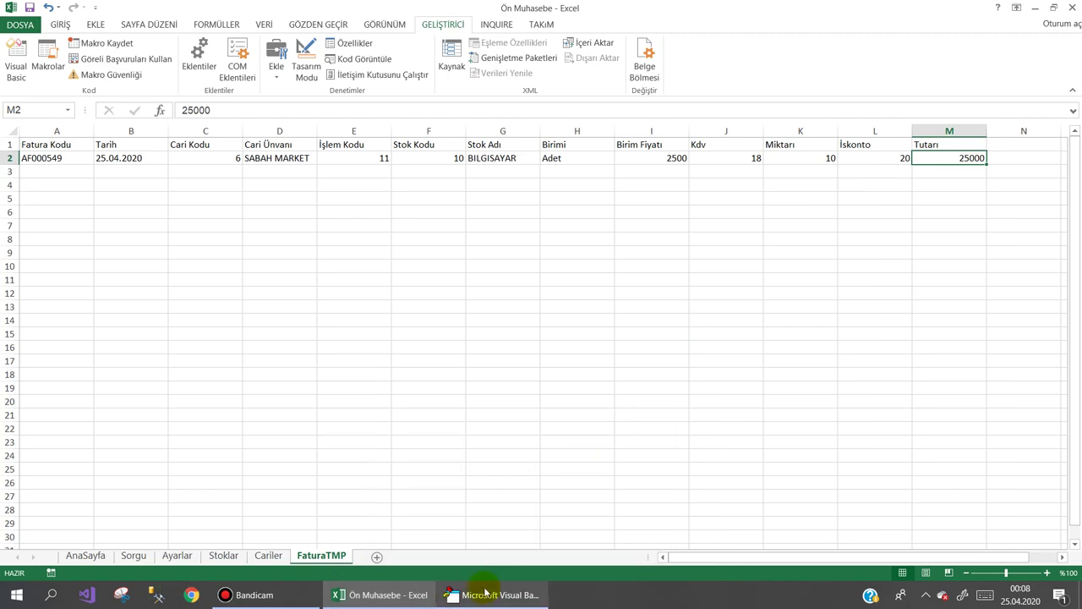
Step: Open the frmFatura form's btnEkle_Click code in a maximized VBA editor
click(494, 594)
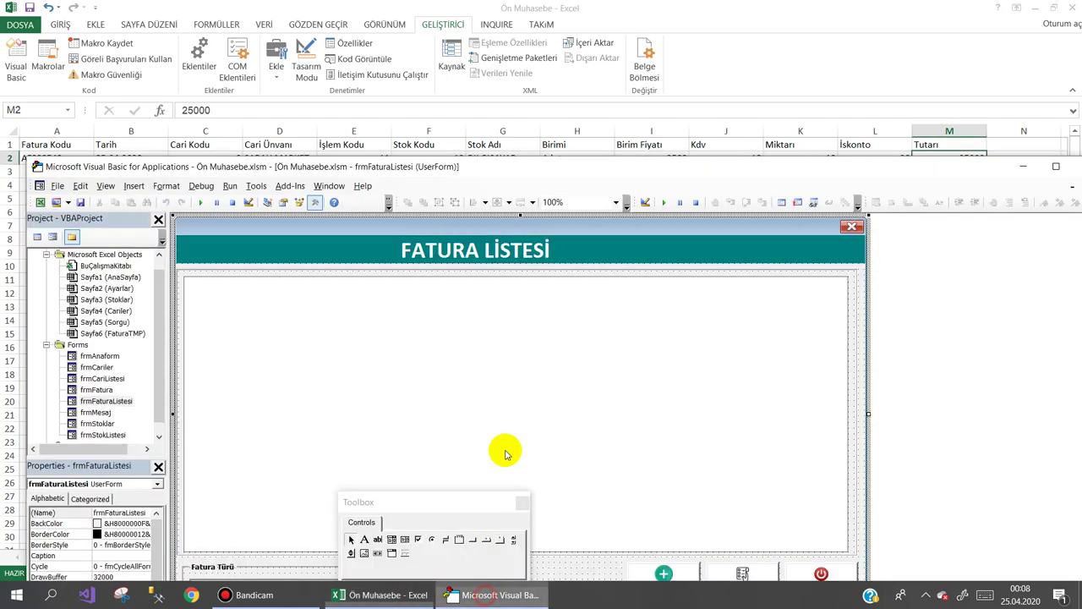
double_click(715, 169)
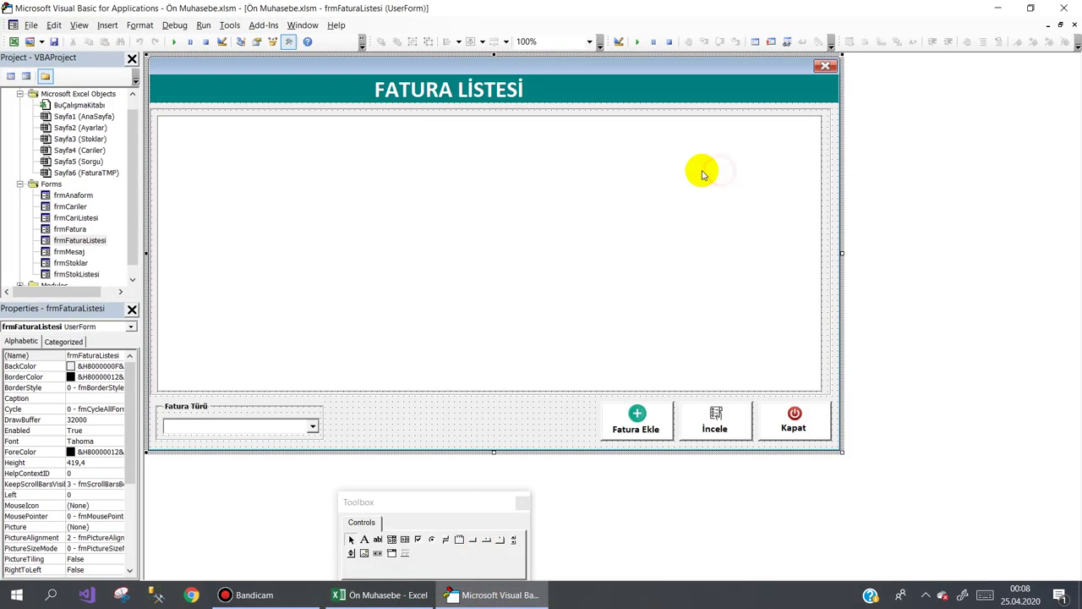
double_click(70, 229)
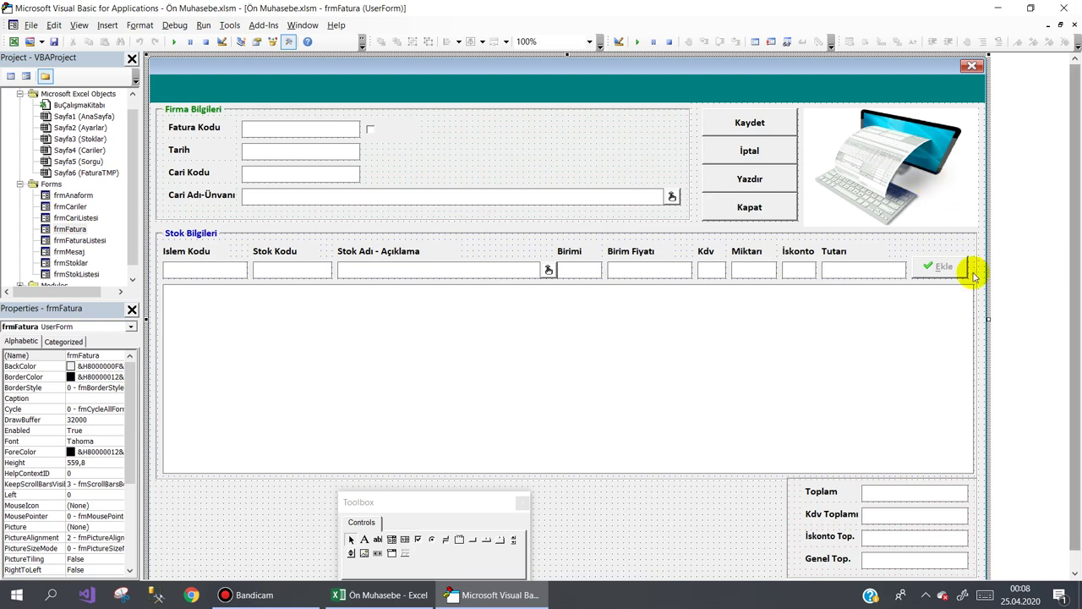
double_click(927, 265)
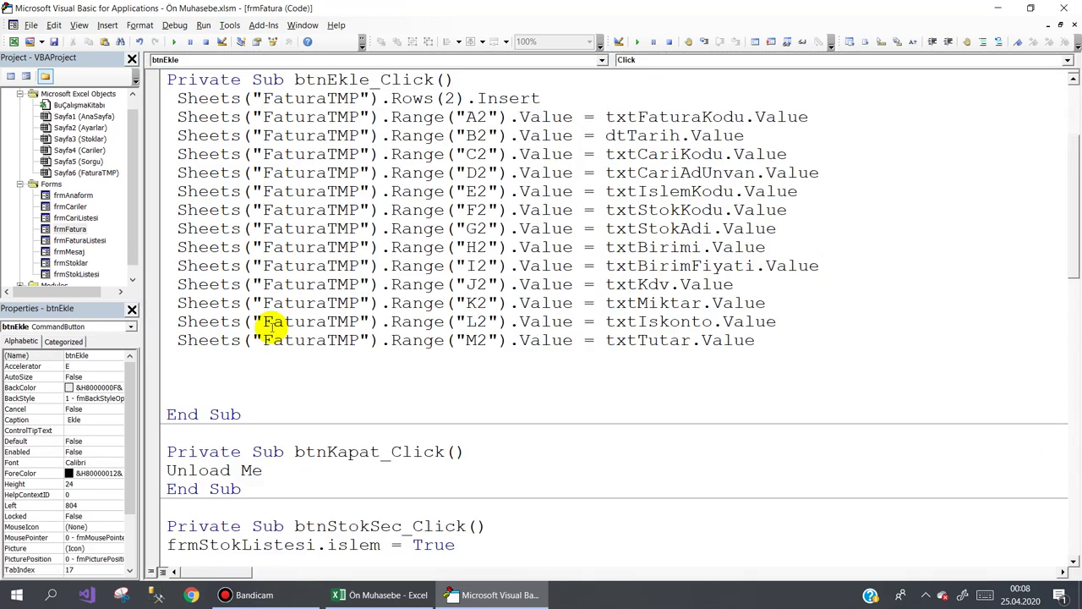
Step: Add a StokSatiriniTemizle call after the M2 assignment line
click(181, 364)
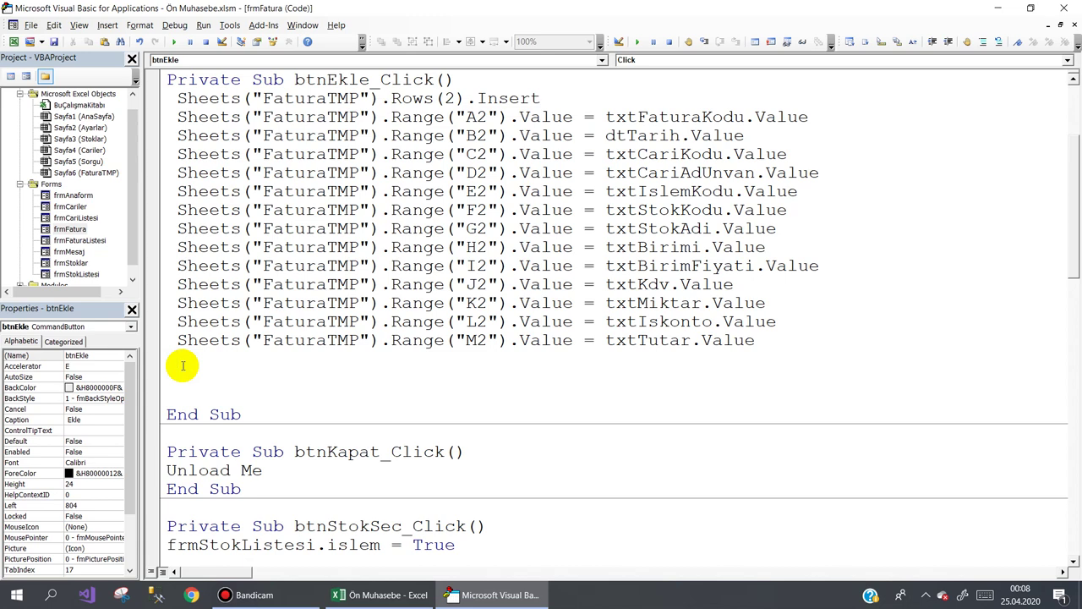
text(sTO)
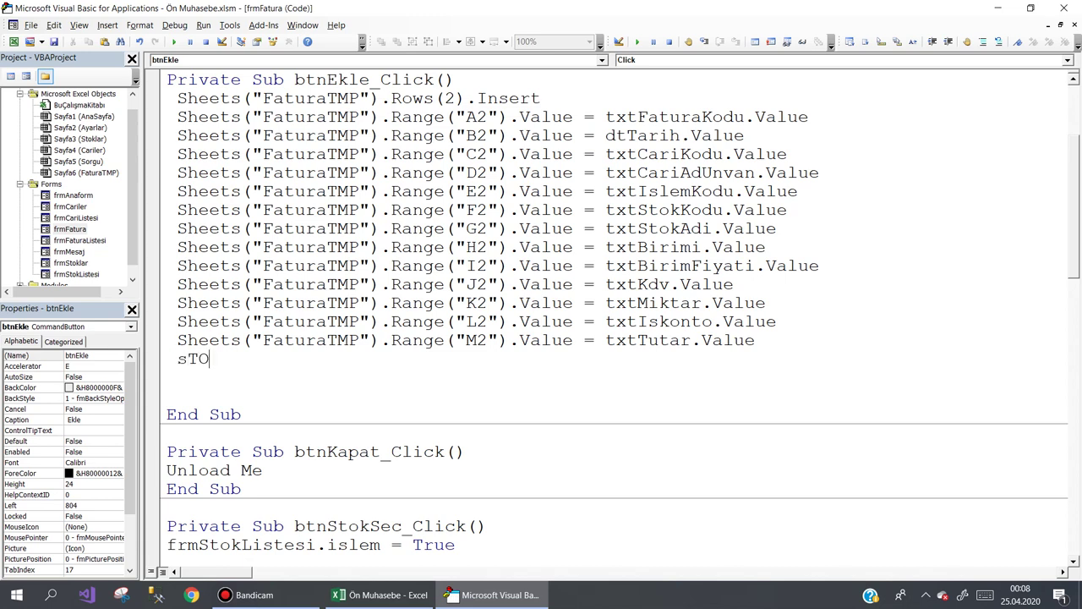
text(K)
key(BackSpace)
key(BackSpace)
key(BackSpace)
key(BackSpace)
text(s)
key(BackSpace)
text(S)
text(tokSat)
text(irini)
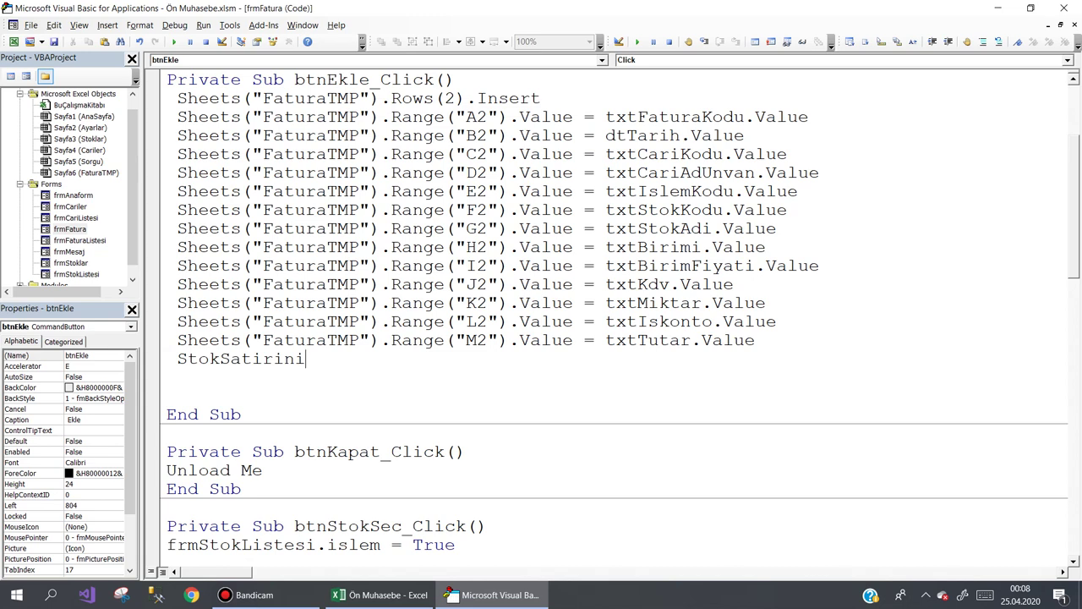
text(Temizl)
text(e)
Step: Remove the surplus blank lines before End Sub and move below it
click(381, 359)
key(Return)
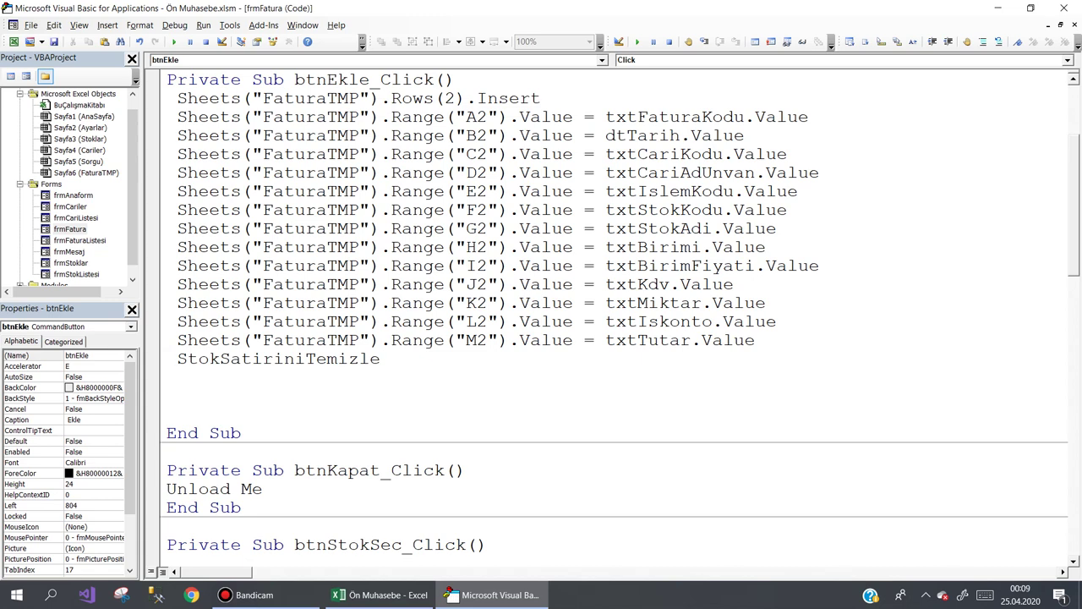
key(shift+Up)
key(Down)
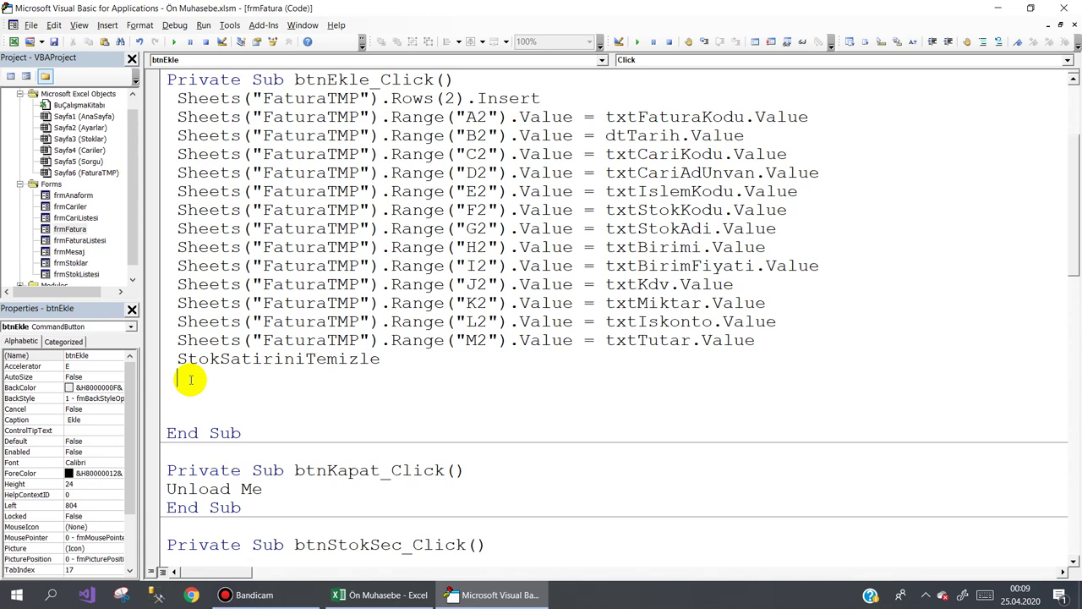
key(Up)
key(shift+End)
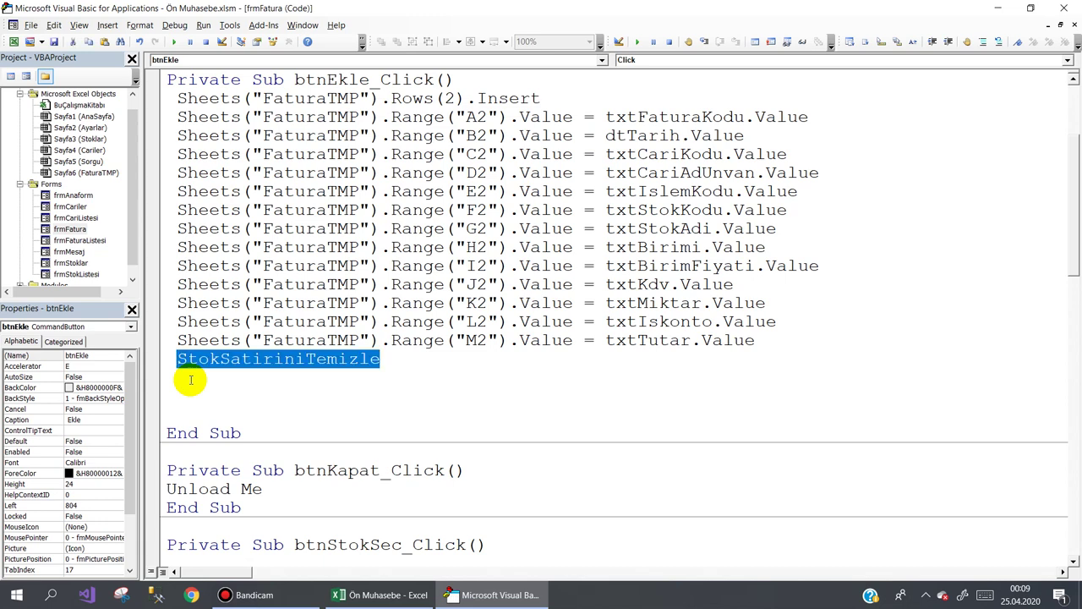
key(Down)
key(Delete)
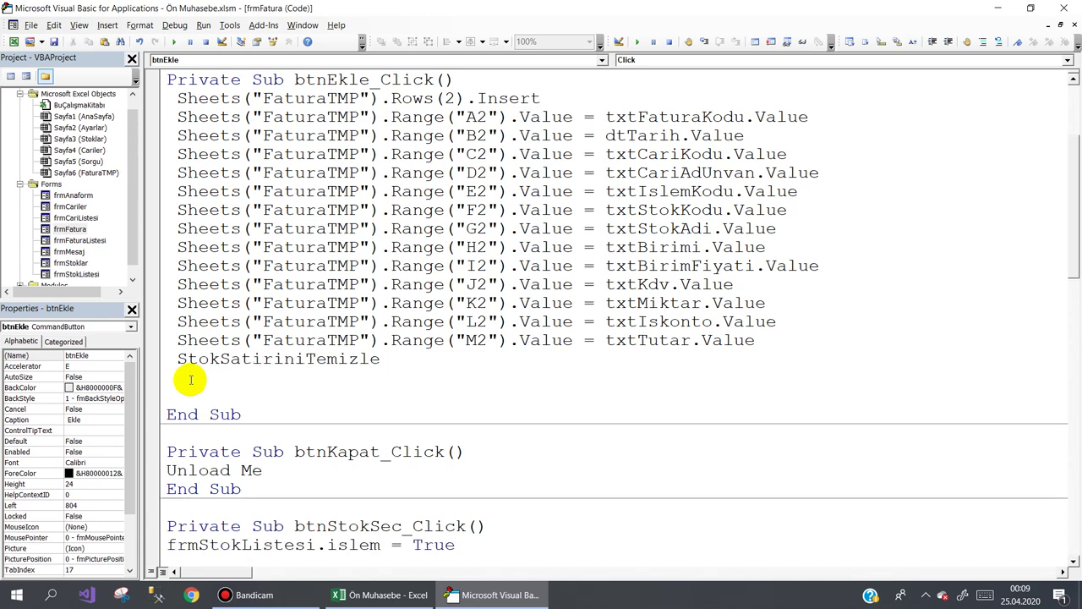
key(shift+Down)
key(Delete)
key(Down)
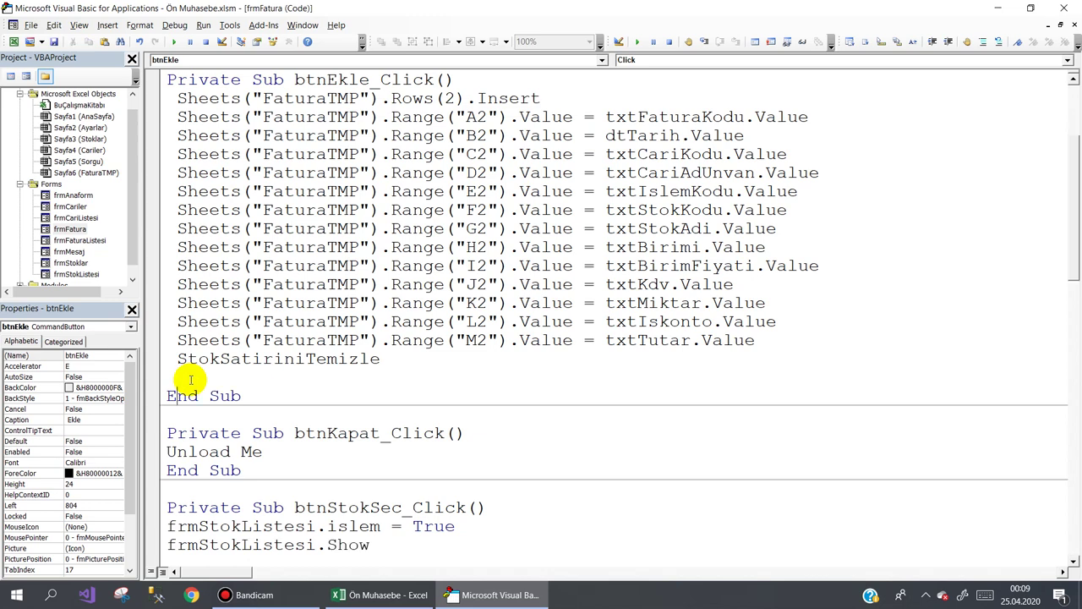
key(Down)
Step: Create Sub StokSatiriniTemizle with a first line setting txtFaturaKodu.Value to ""
text(sub )
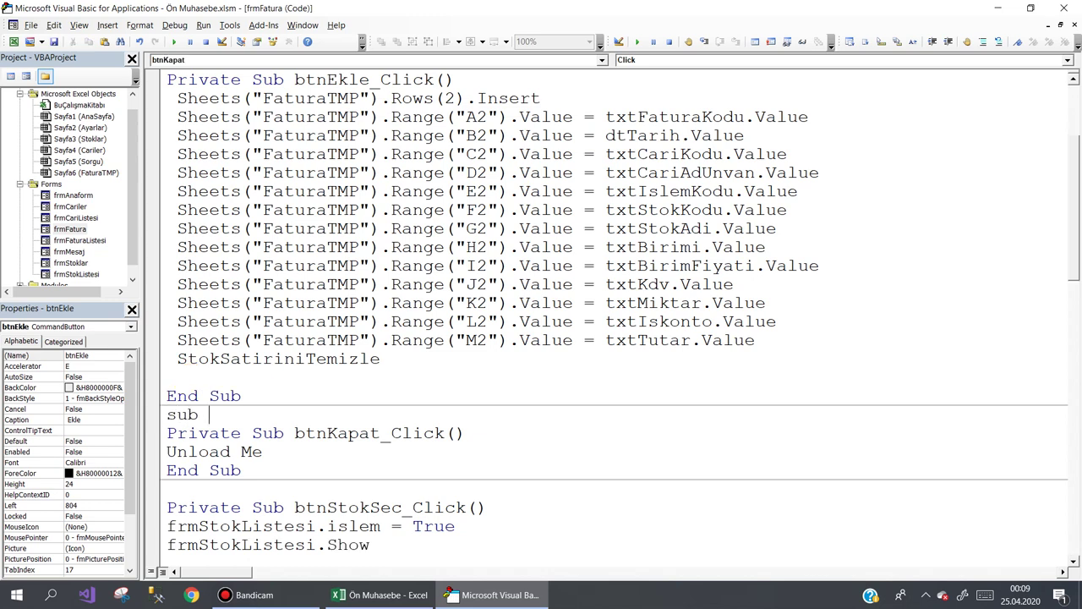
text(StokSatiriniTemizle)
key(Return)
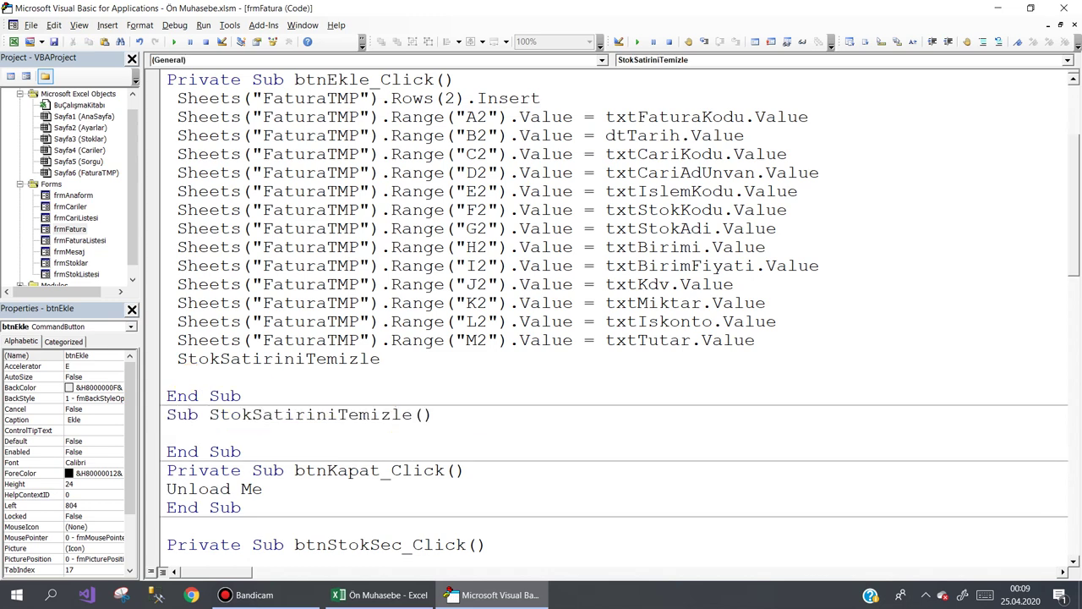
key(Up)
text(txtFa)
text(turaKodu.va)
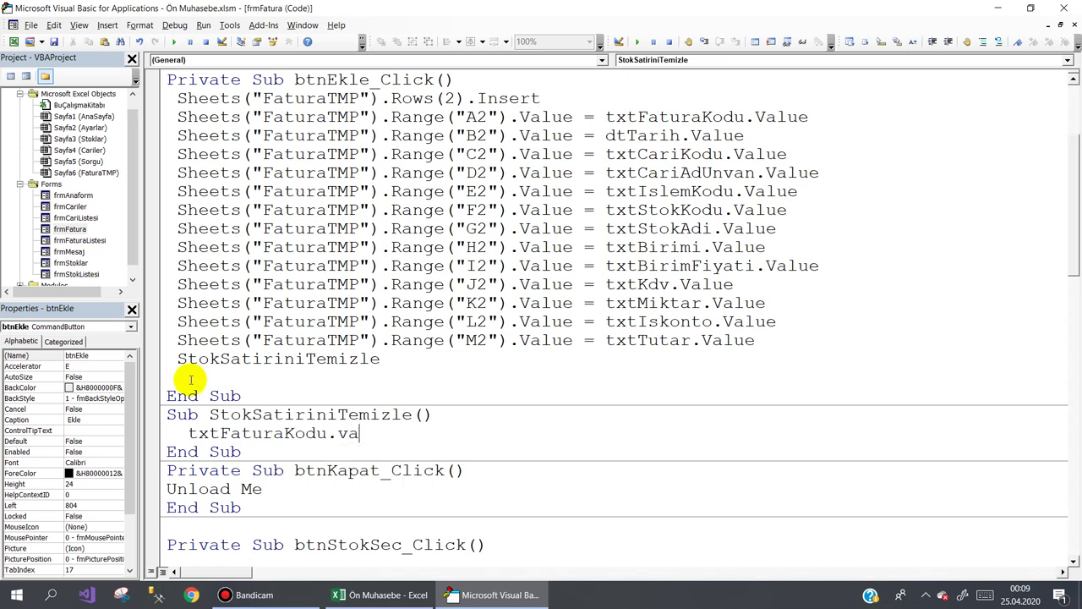
text(lue="")
key(Return)
drag(187, 449, 166, 433)
click(197, 470)
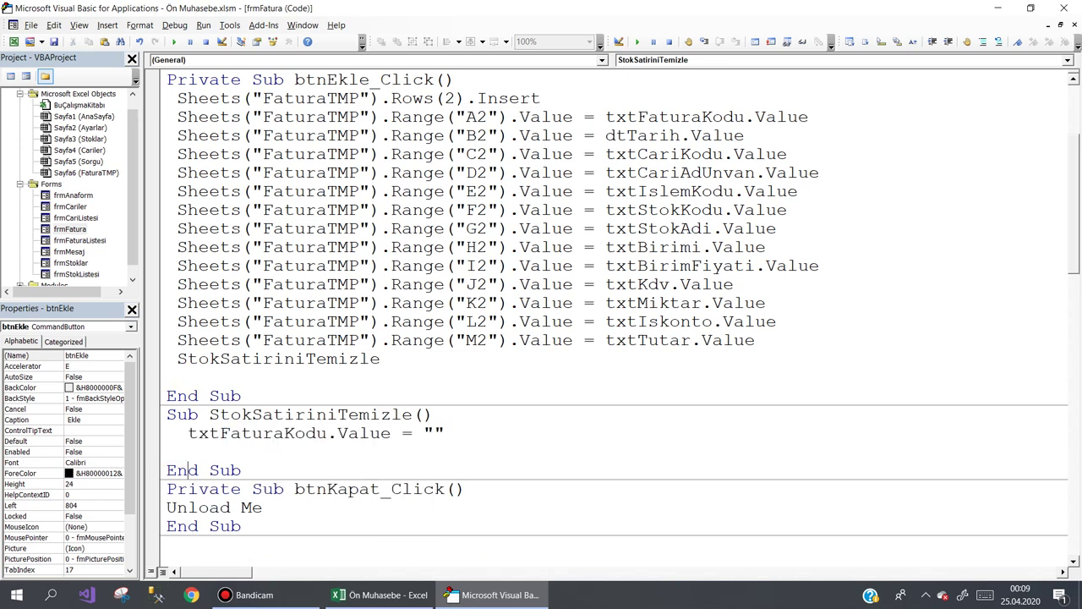
text(txt)
text(t)
Step: Add a dtTarih.Value = "" line and start the next txtCa... field-clearing line
key(ctrl+space)
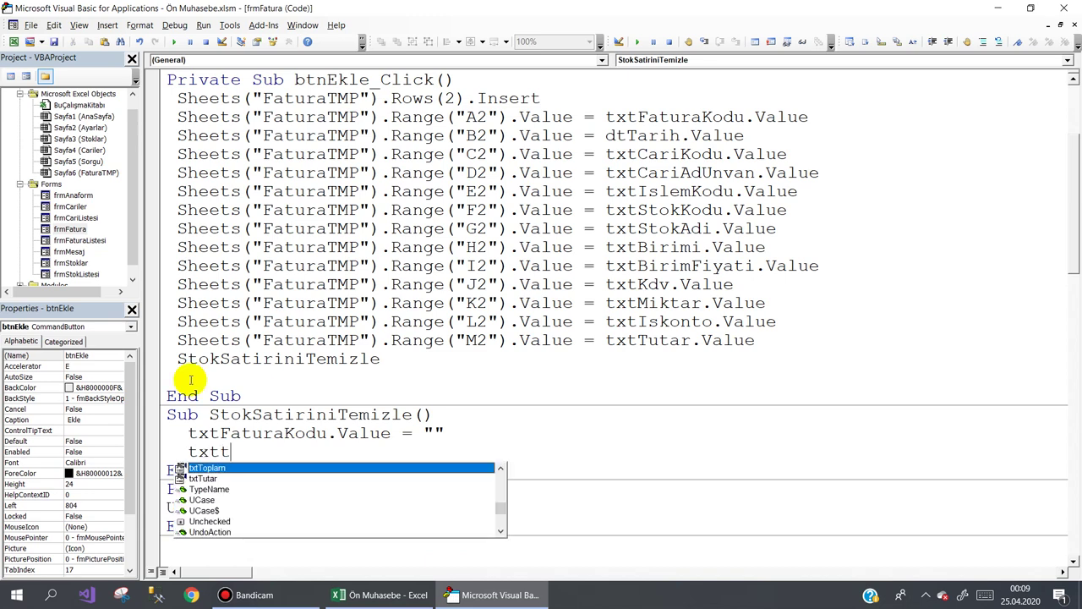
key(BackSpace)
key(BackSpace)
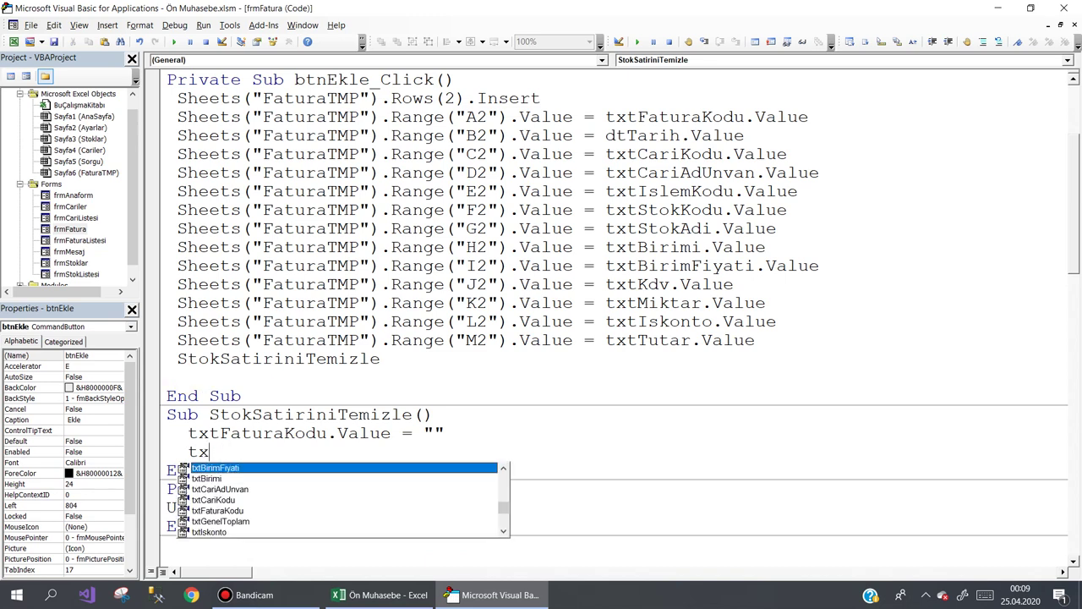
key(BackSpace)
key(BackSpace)
text(dtt)
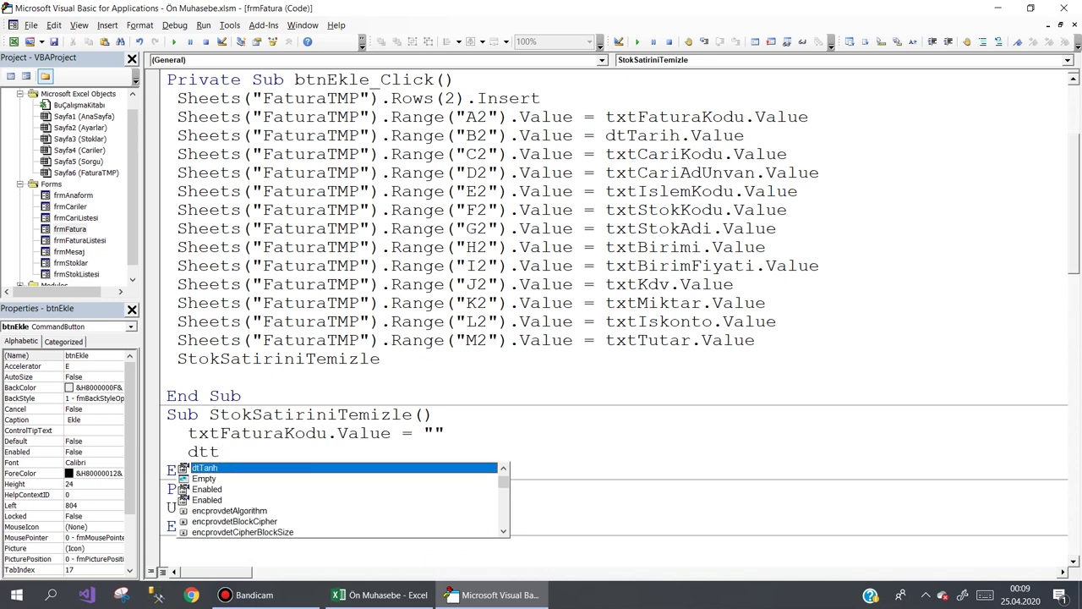
text(.v=)
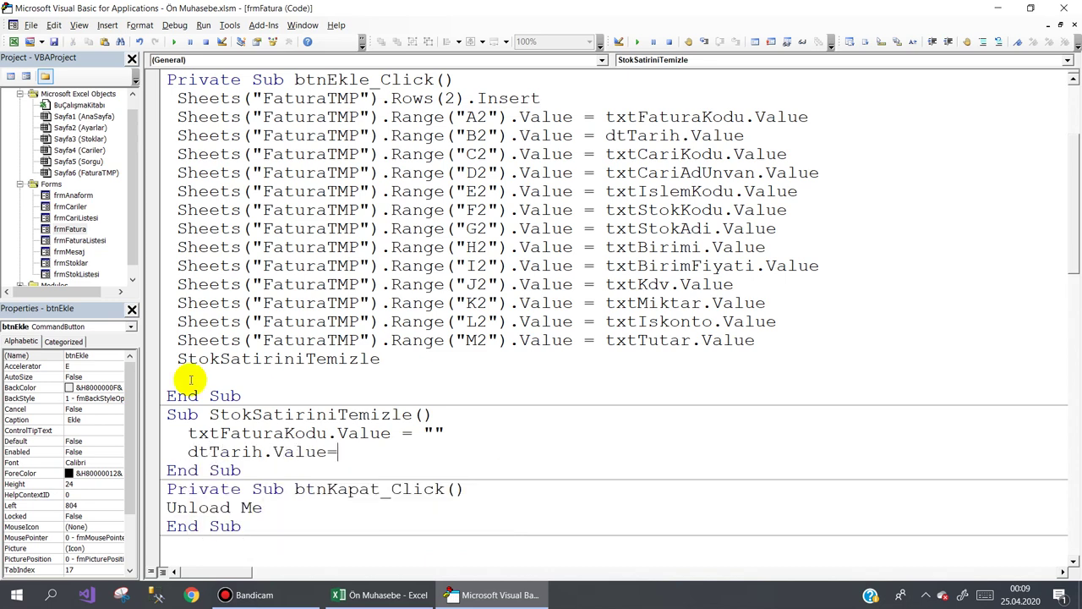
text("")
key(Return)
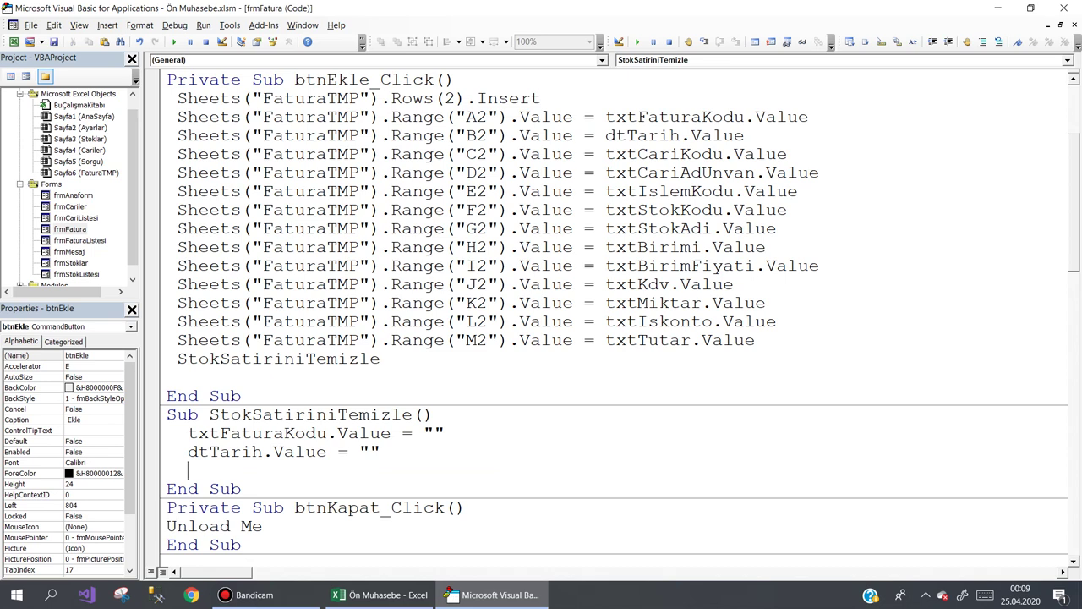
text(txtca)
key(ctrl+space)
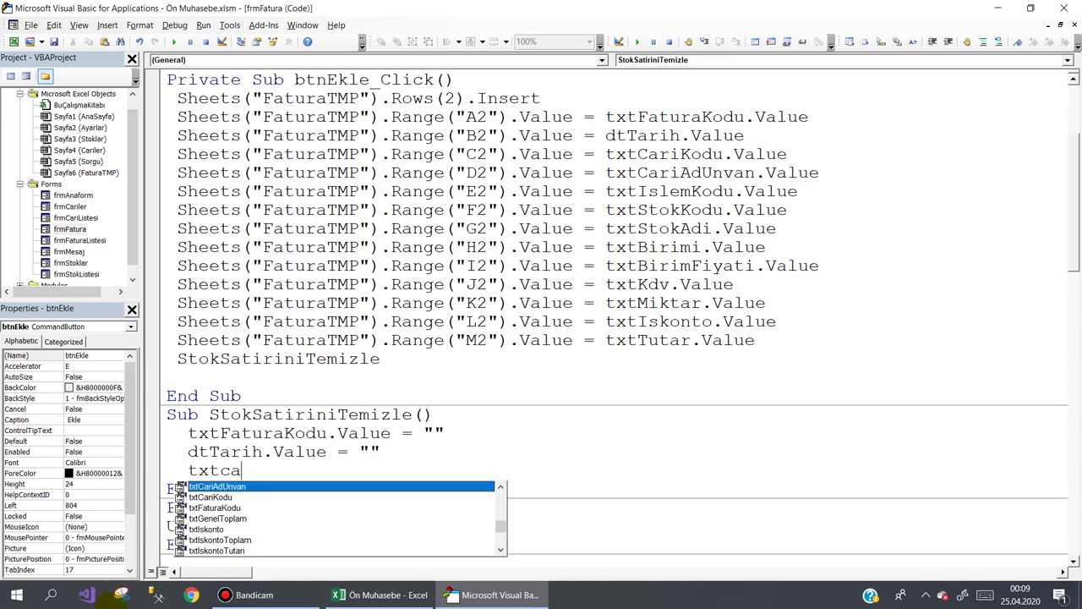
click(254, 594)
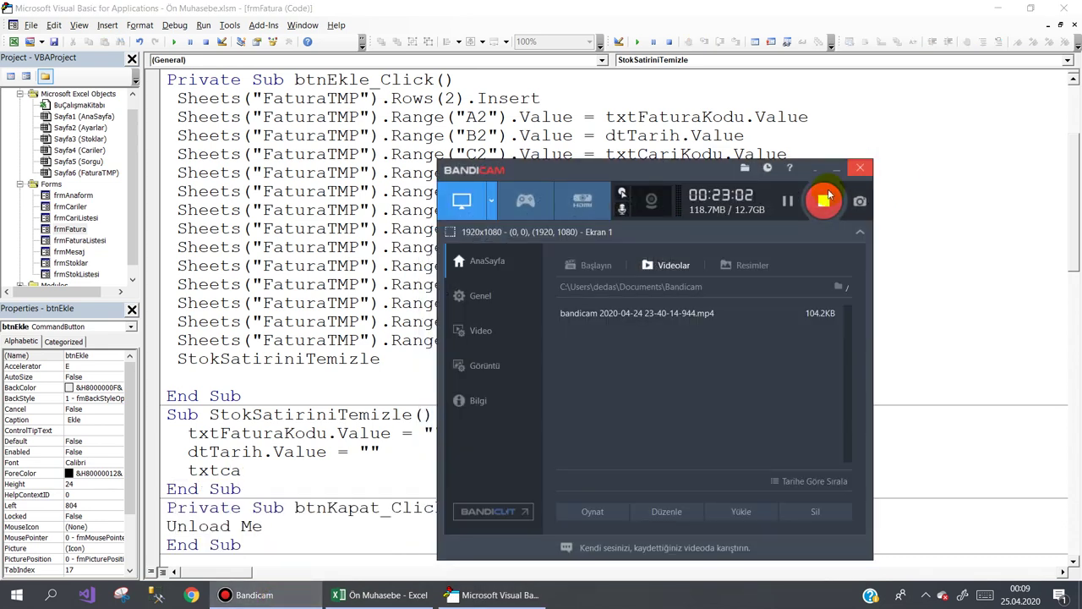
click(786, 200)
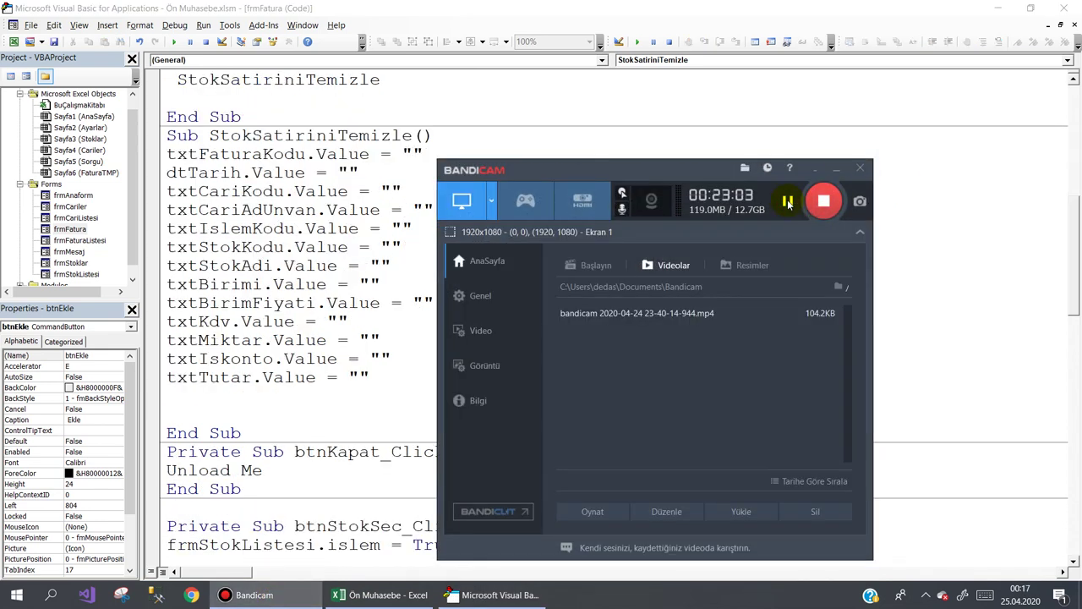
click(211, 396)
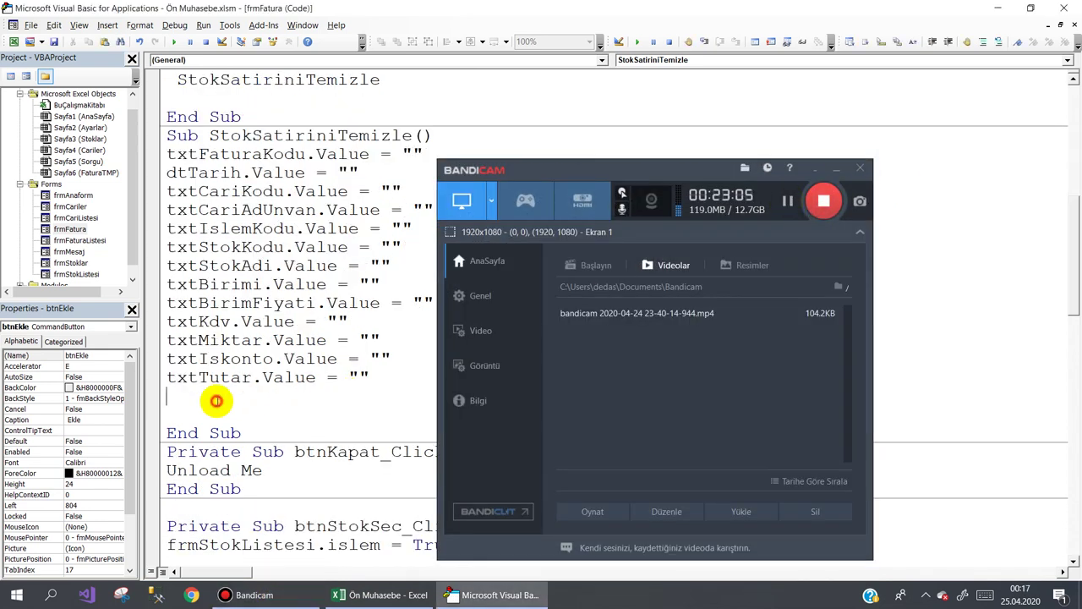
click(829, 174)
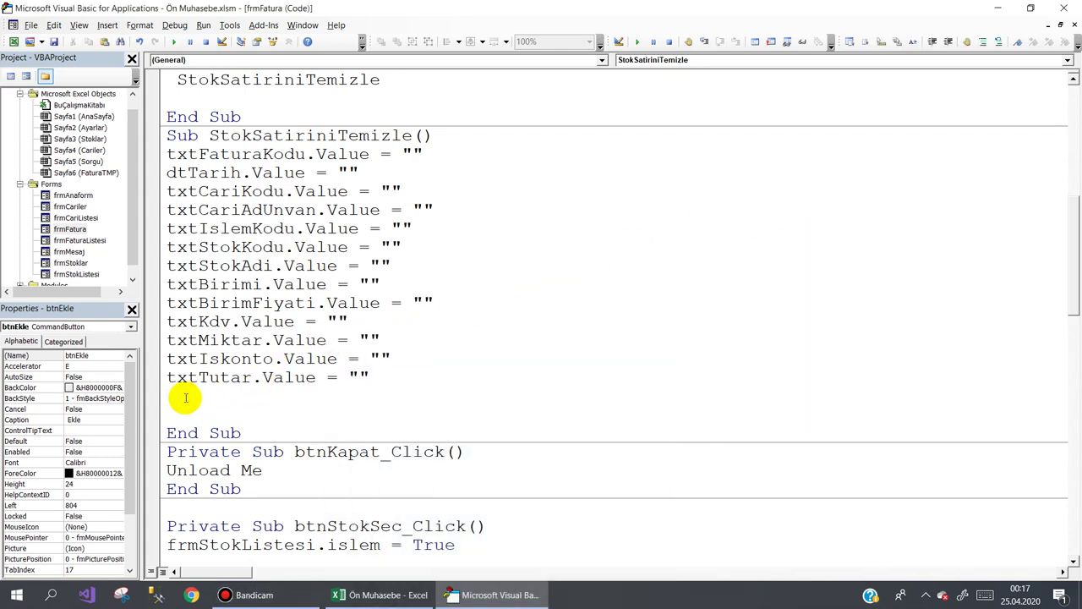
Step: Type the header 'iskonto Top' into cell N1 of the FaturaTMP sheet
click(380, 594)
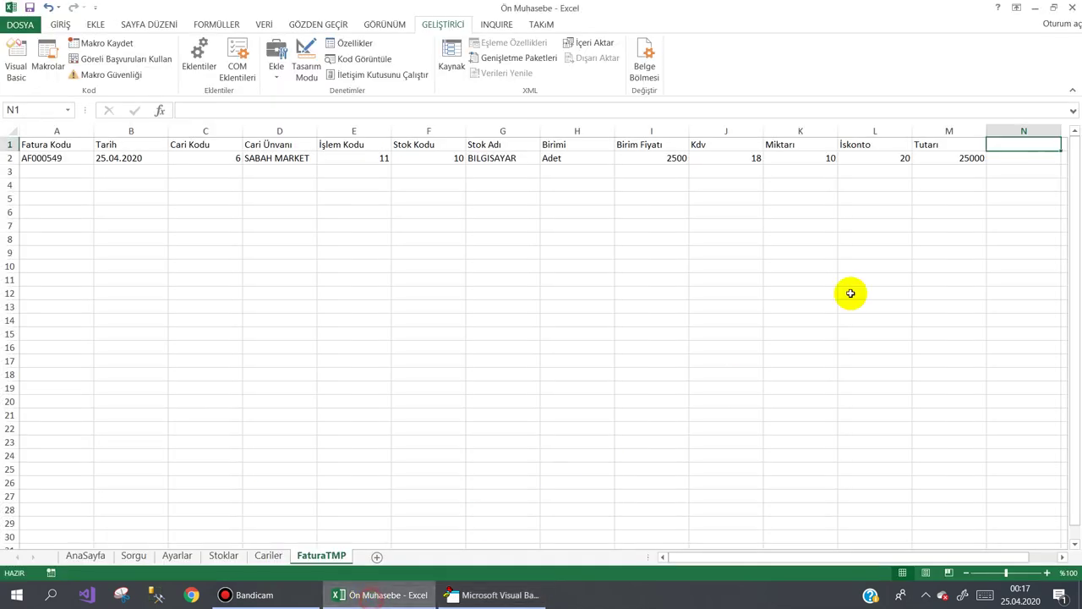
click(1018, 145)
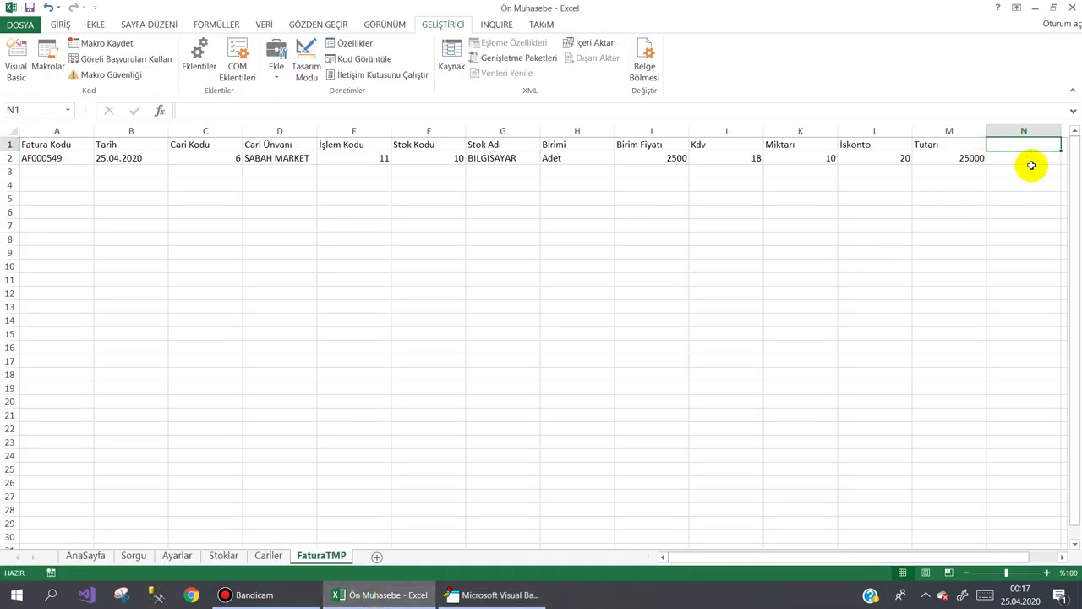
text(iskon)
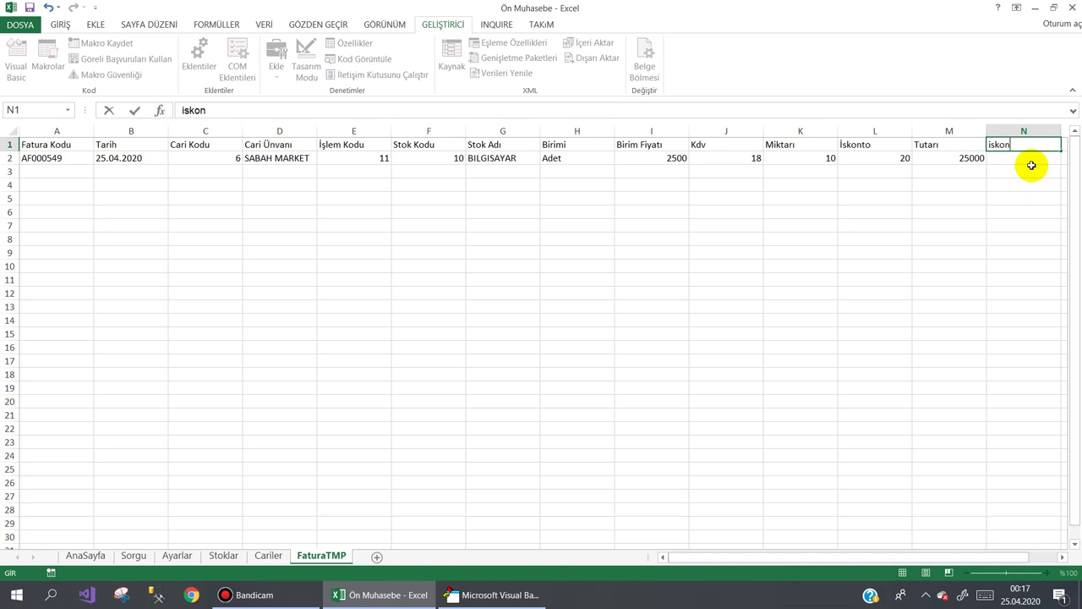
text(to Top)
click(1031, 165)
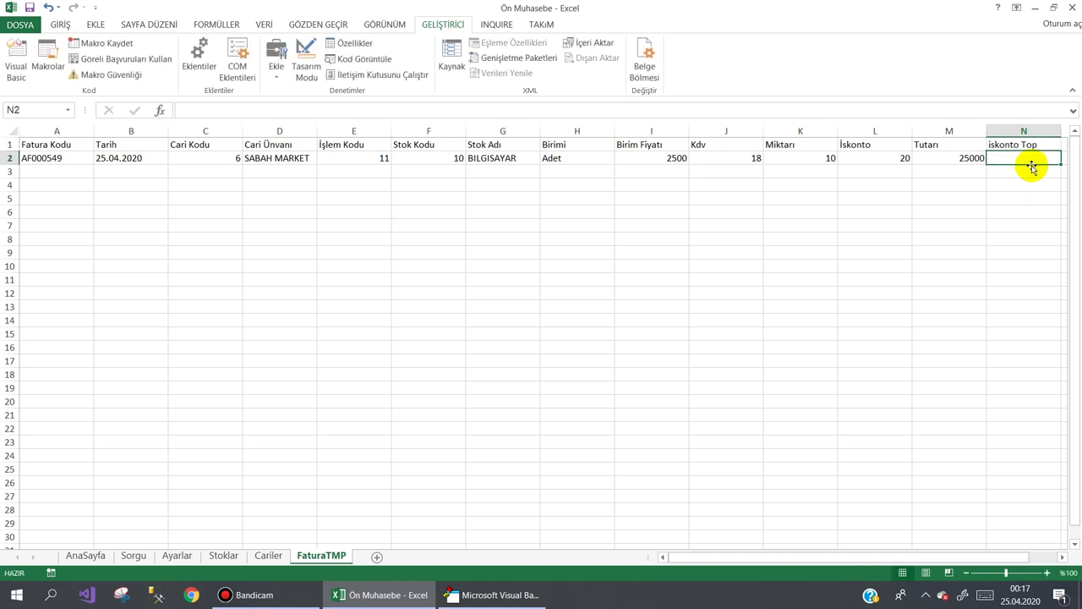
click(475, 594)
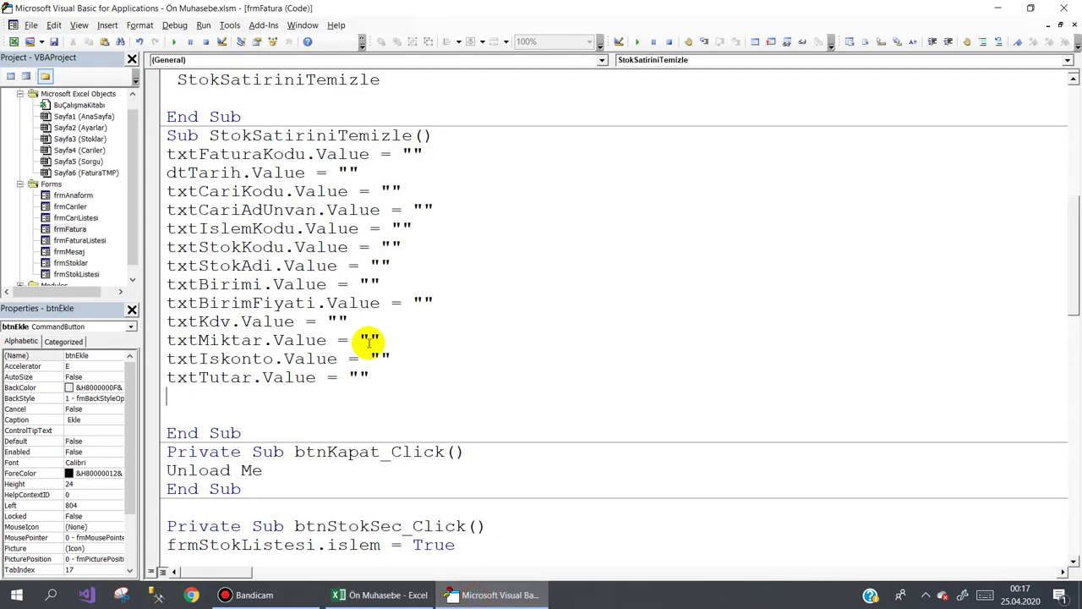
Step: Duplicate the M2 assignment line below itself and retarget the copy to N2
scroll(327, 345, up, 1)
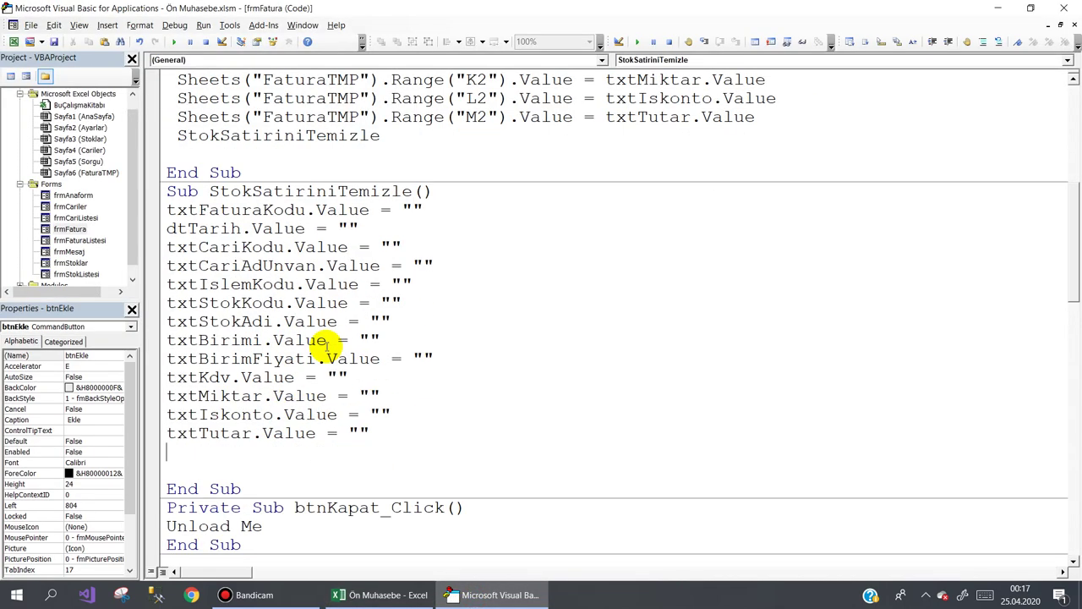
scroll(327, 345, up, 2)
scroll(288, 345, up, 2)
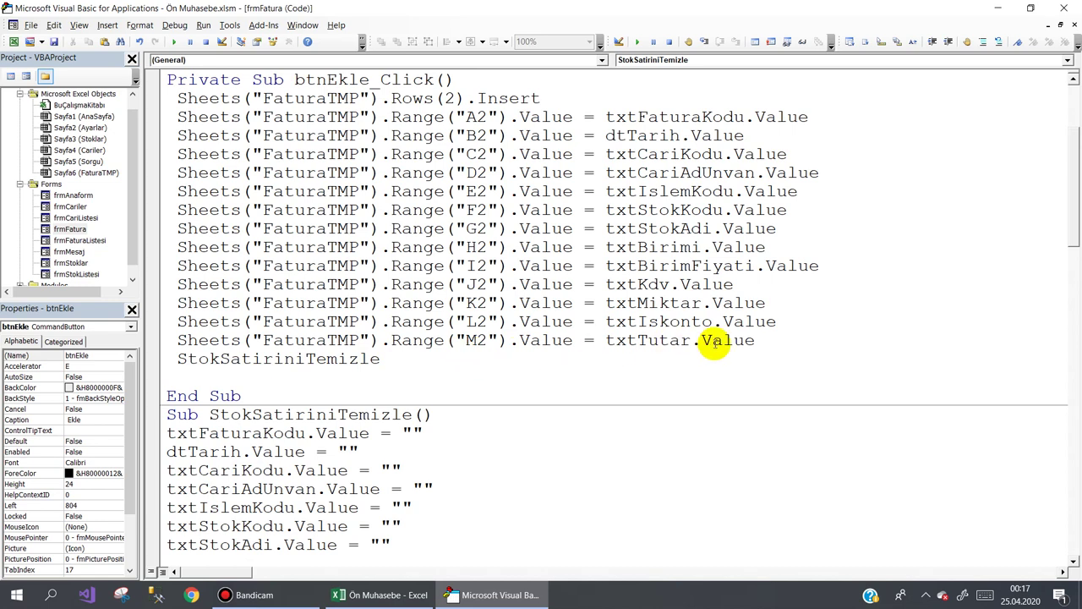
click(782, 338)
key(Return)
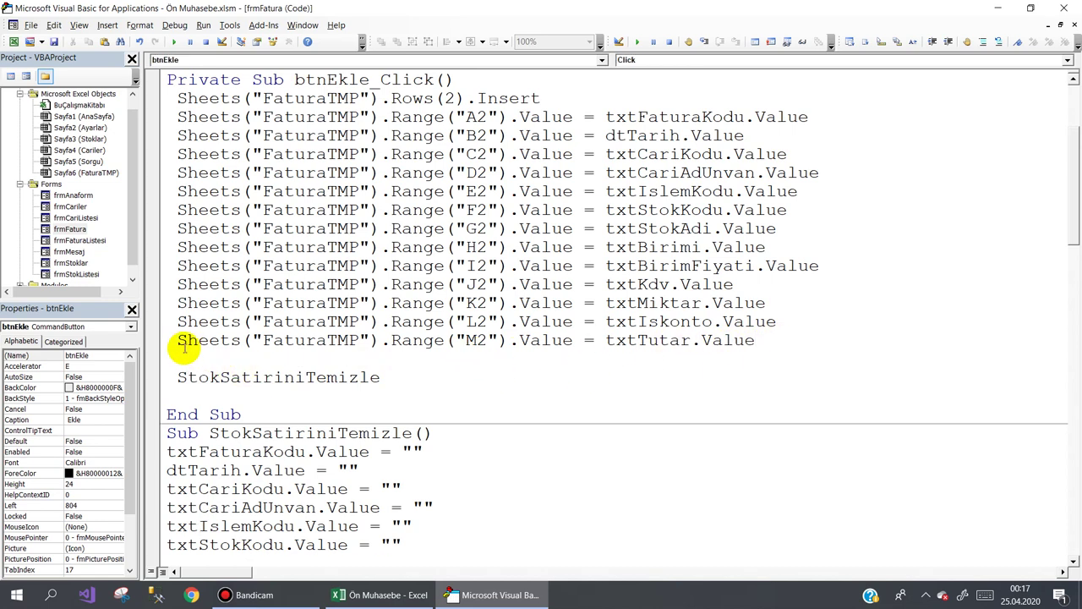
drag(180, 340, 767, 341)
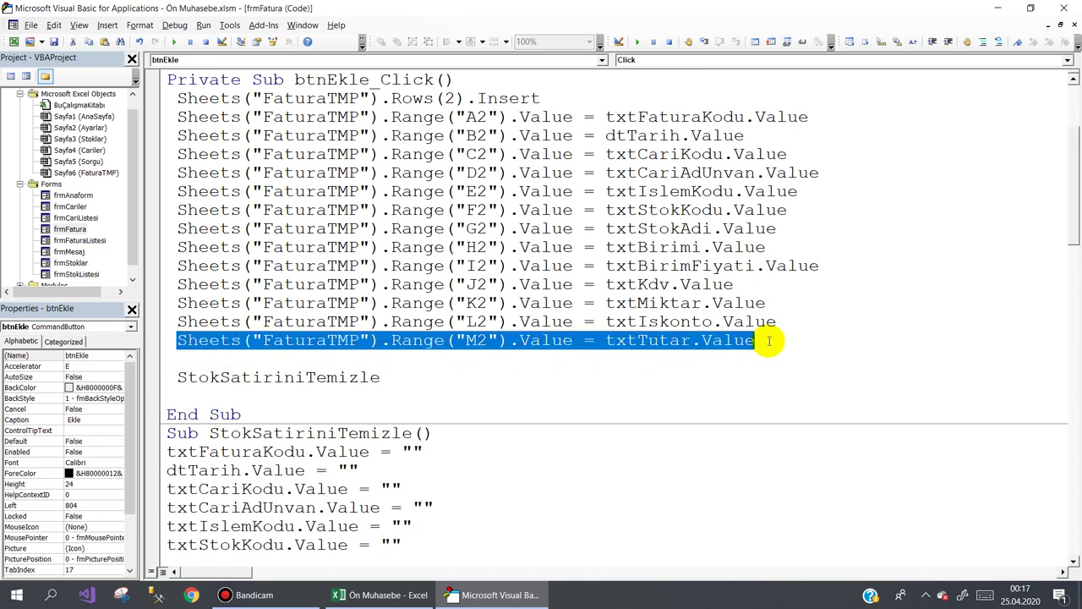
key(ctrl+c)
click(187, 358)
key(ctrl+v)
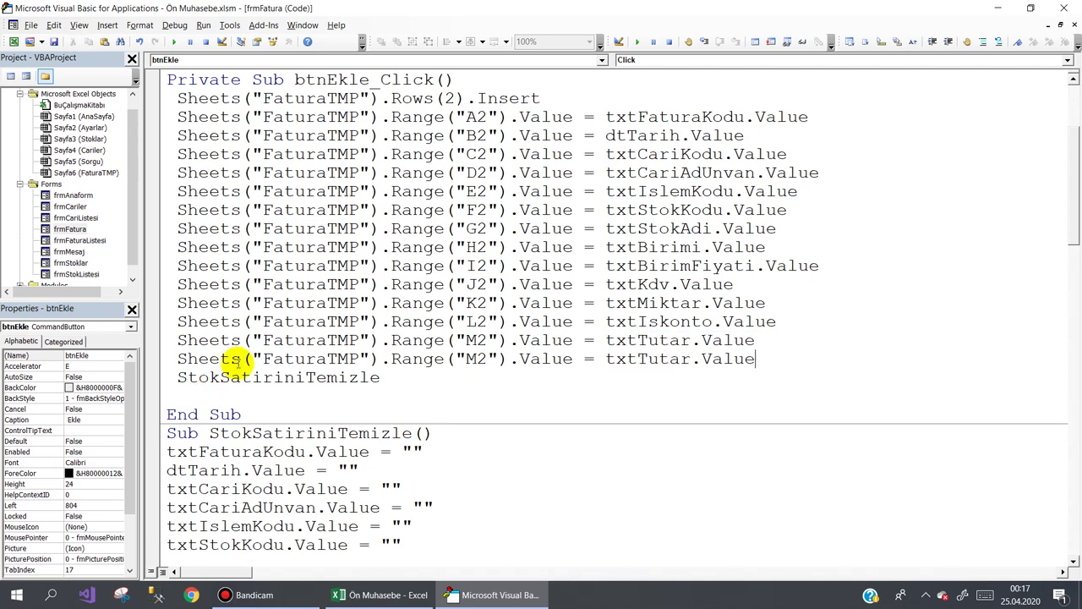
drag(464, 359, 474, 358)
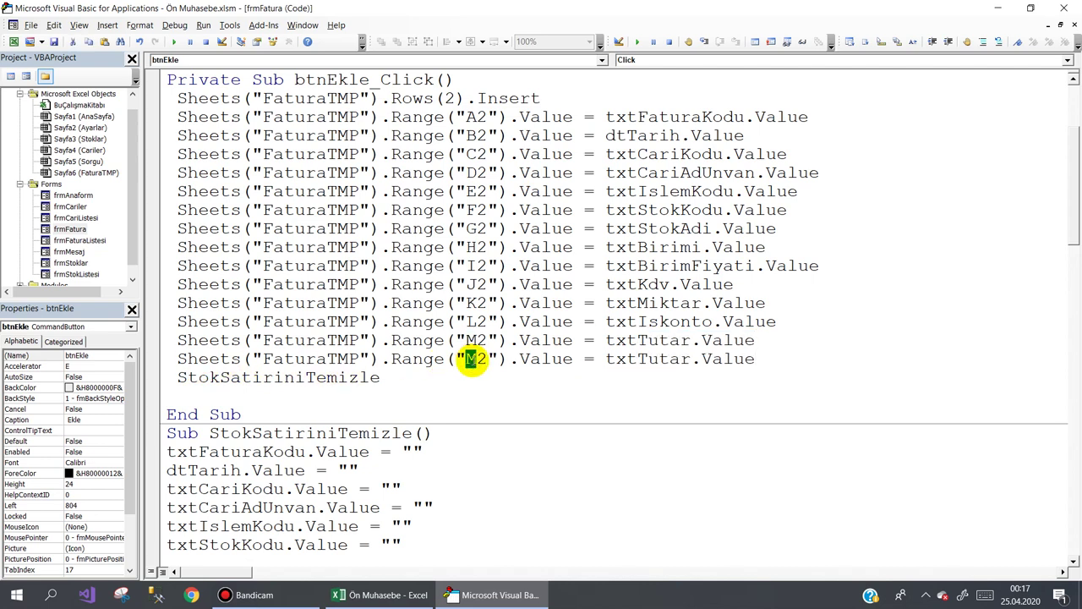
text(N)
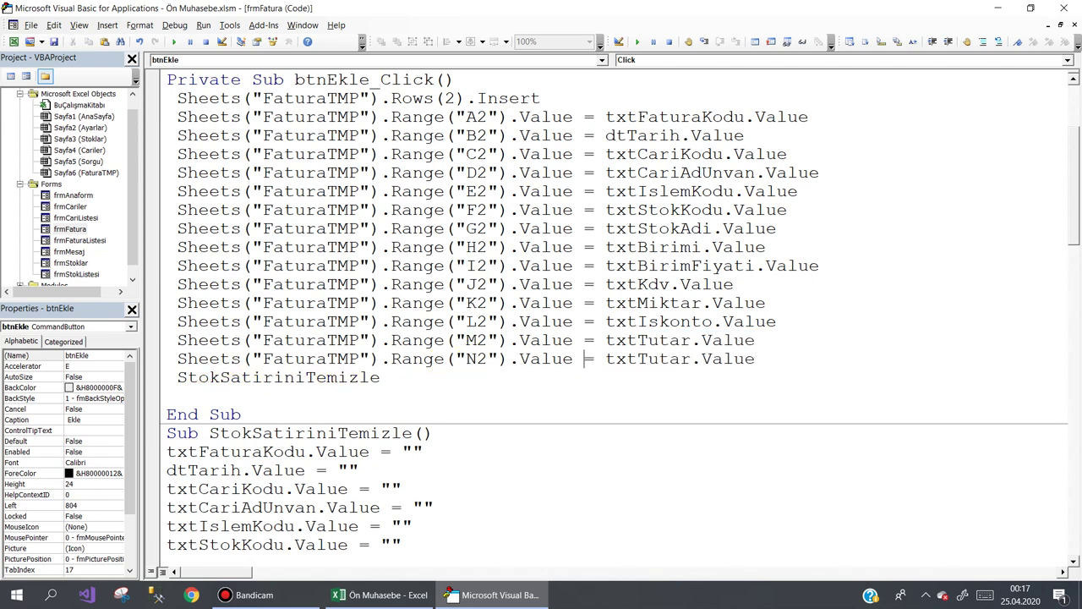
Step: Set the N2 line's value to (txtMiktar * txtBirimFiyati) / 100
drag(606, 359, 755, 358)
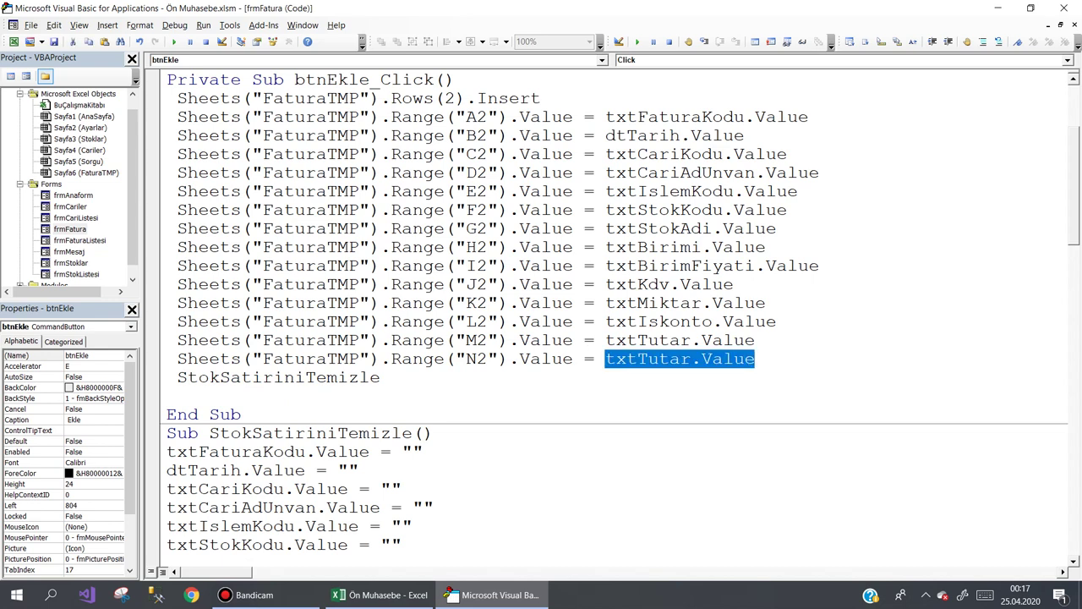
text(t)
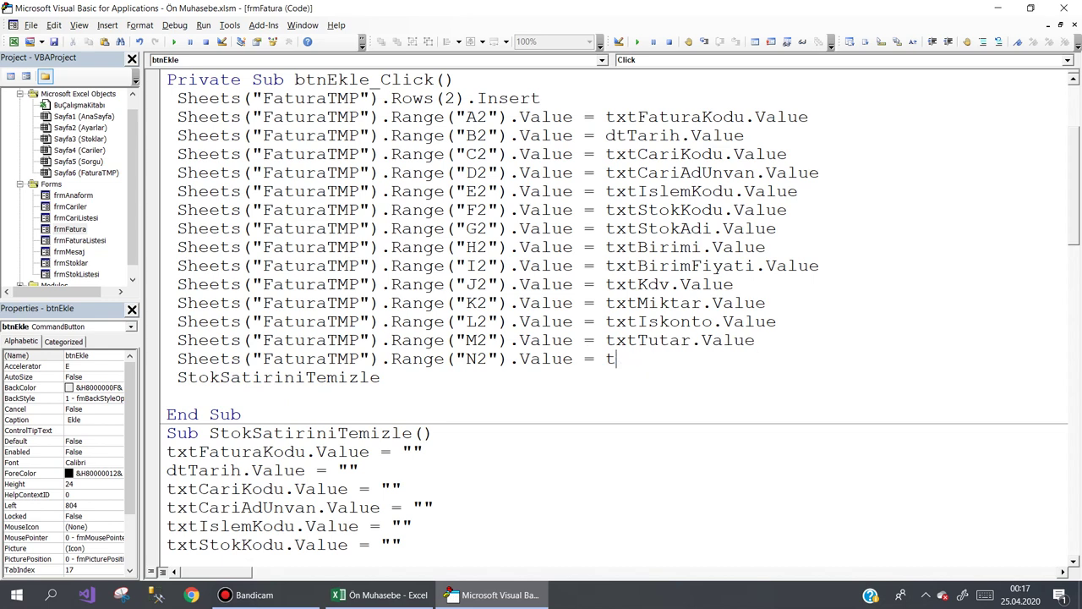
key(ctrl+space)
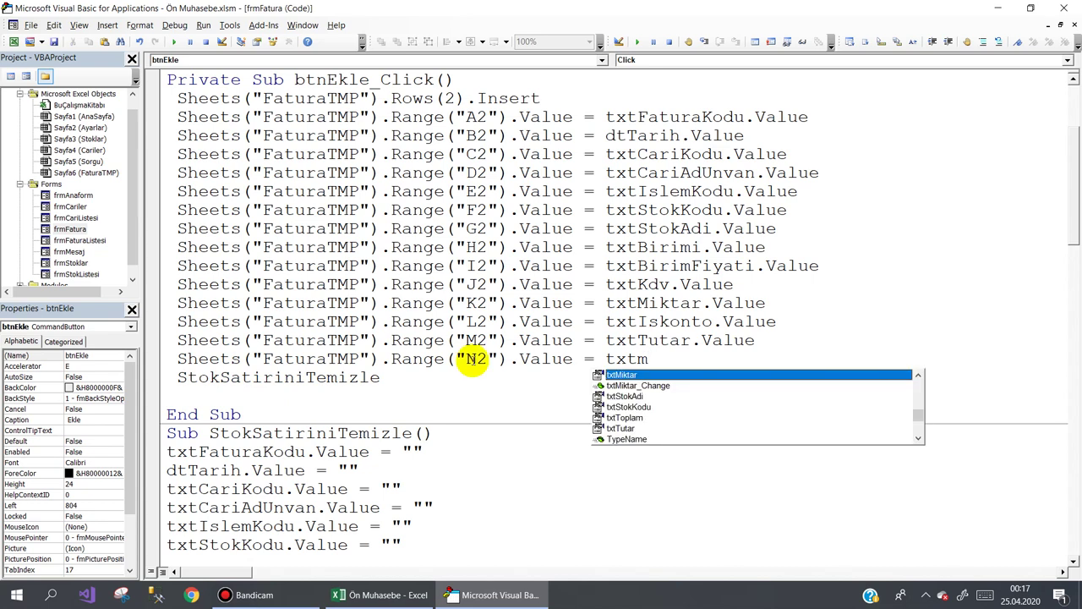
text(*)
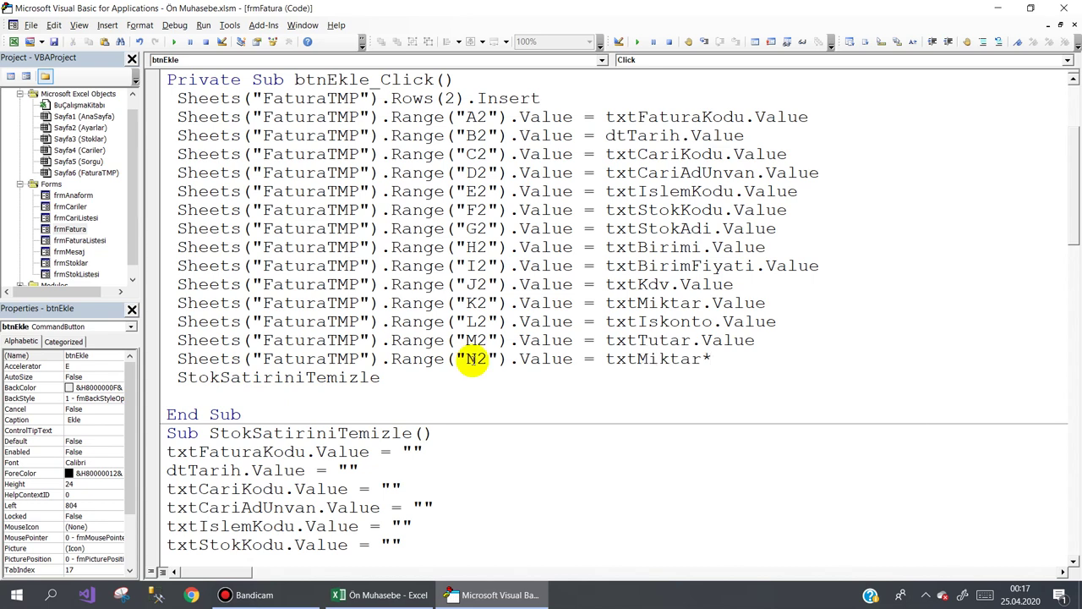
text(txtt)
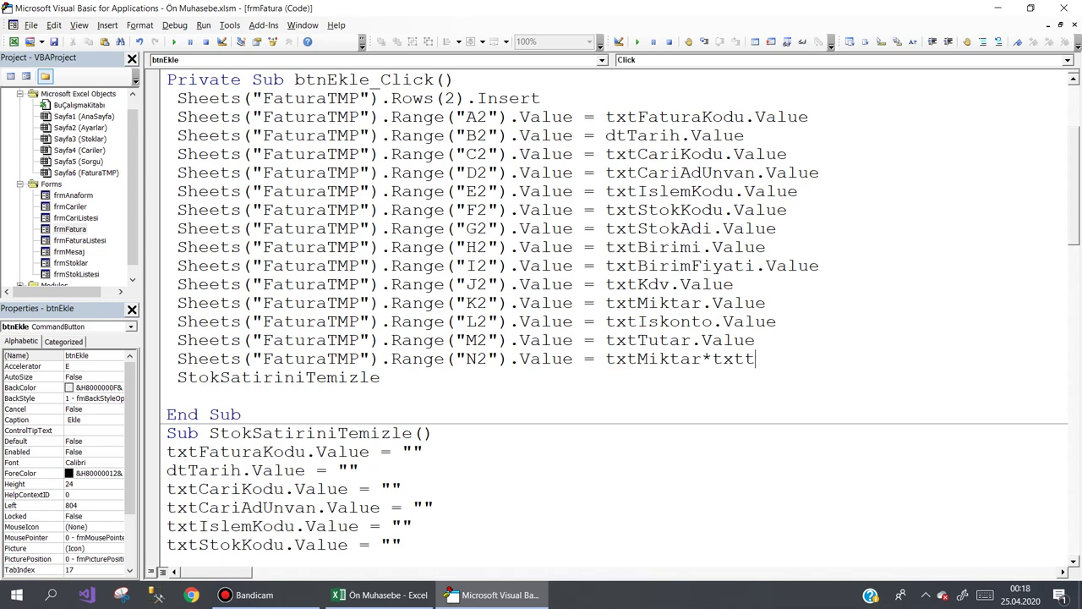
key(ctrl+space)
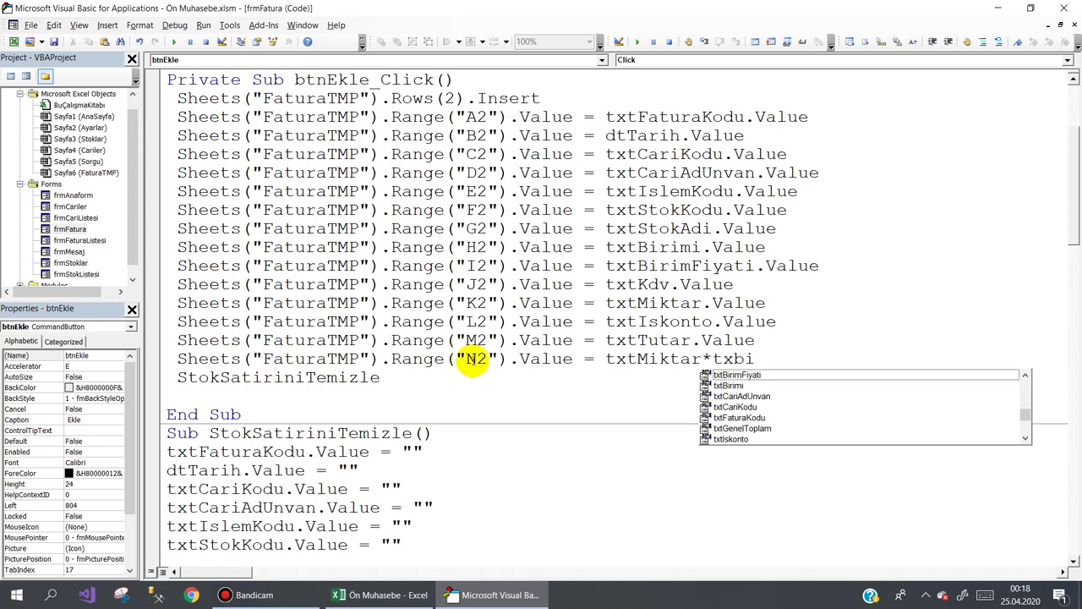
key(Tab)
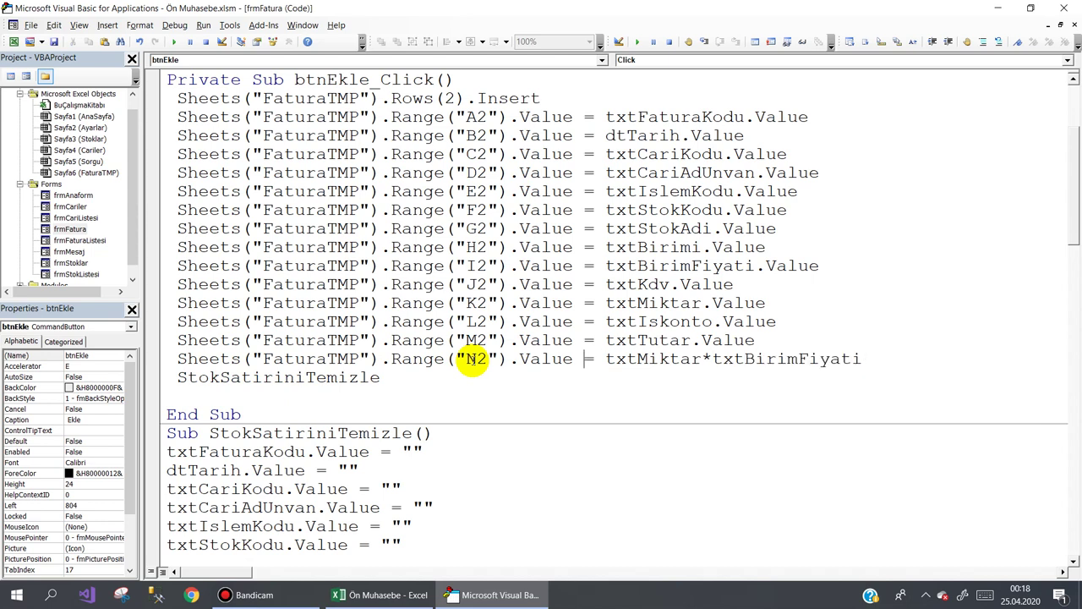
text(()
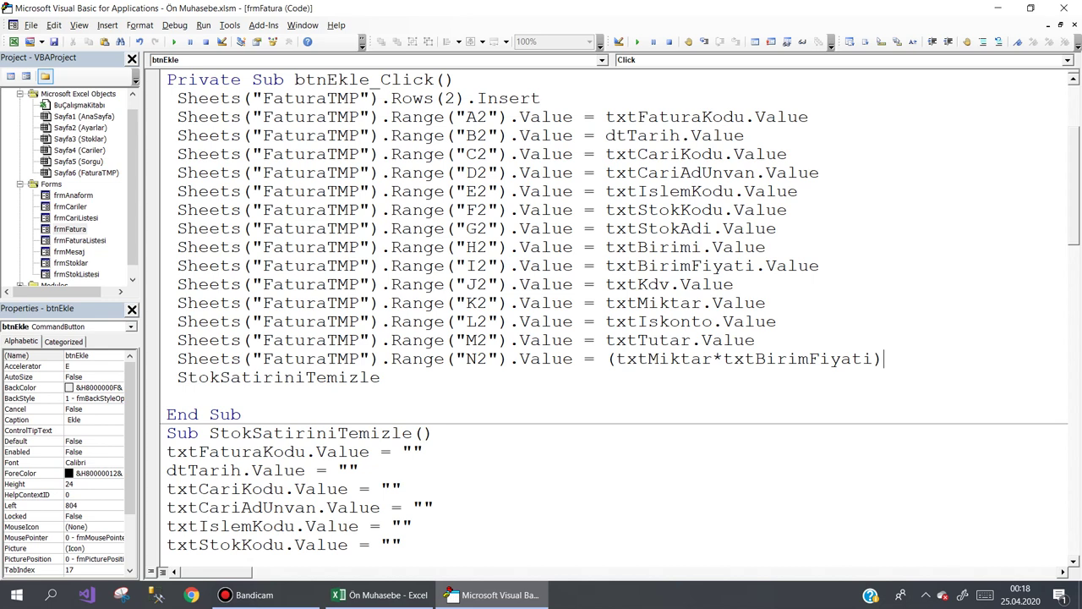
text(/ 100)
click(381, 377)
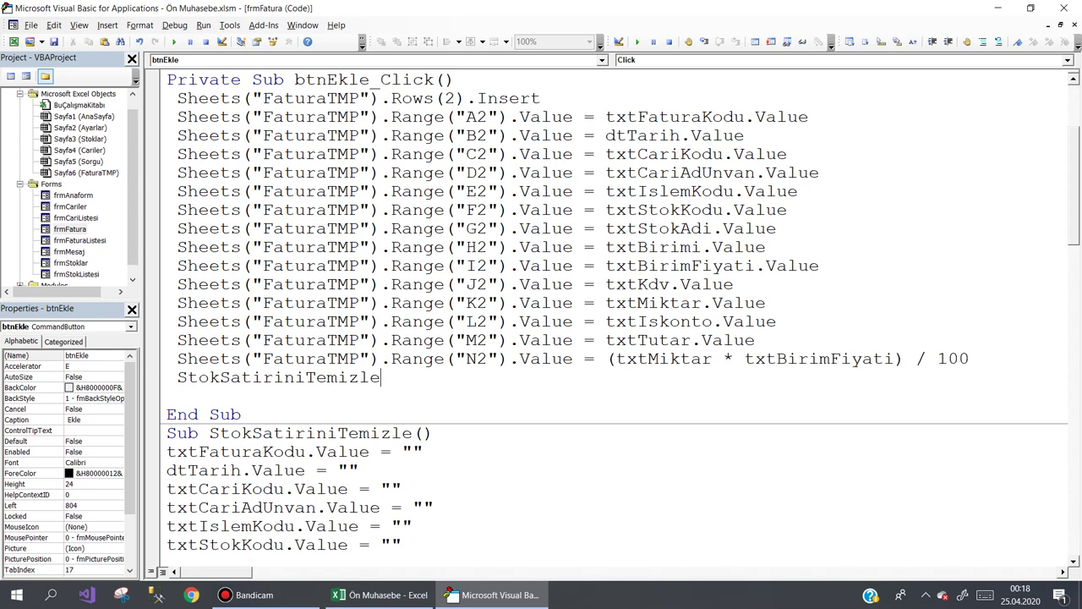
click(409, 595)
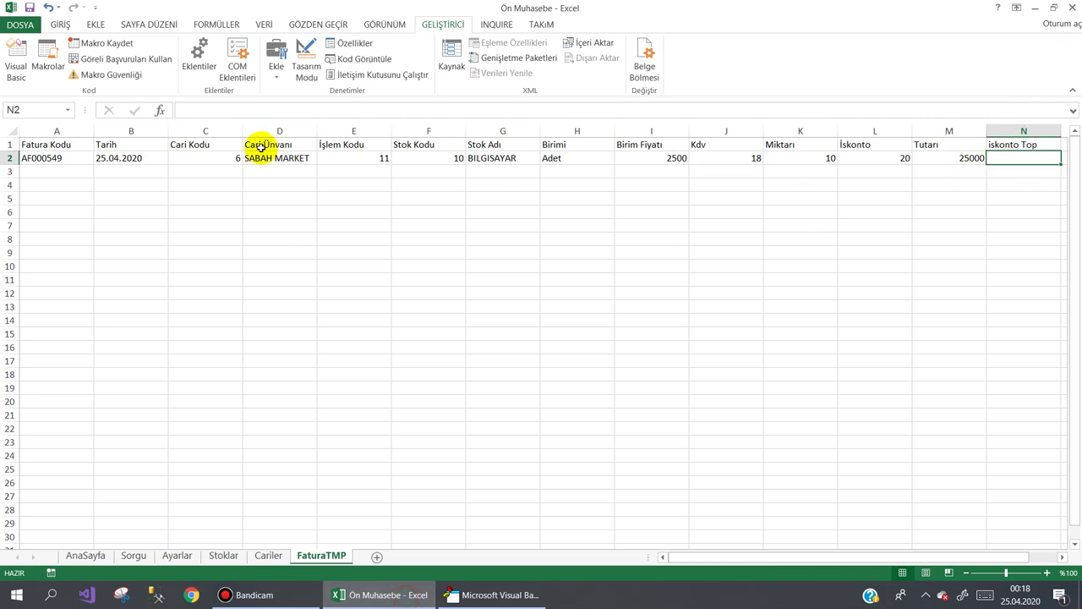
Step: Delete the A2:M2 test data on FaturaTMP and launch ÖN MUHASEBE PROGRAMI from AnaSayfa
drag(52, 160, 975, 162)
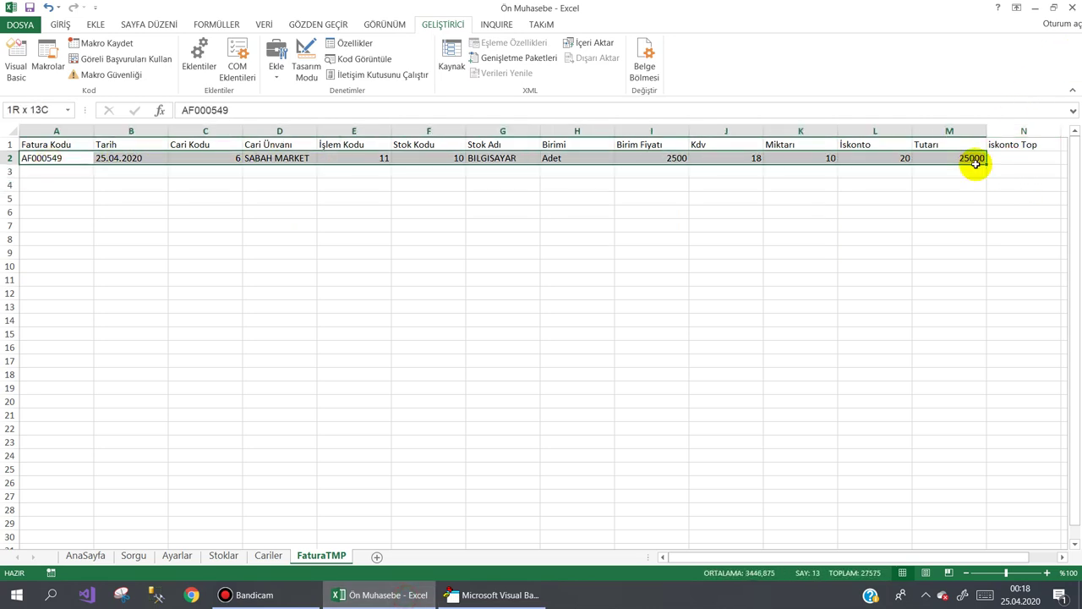
click(485, 241)
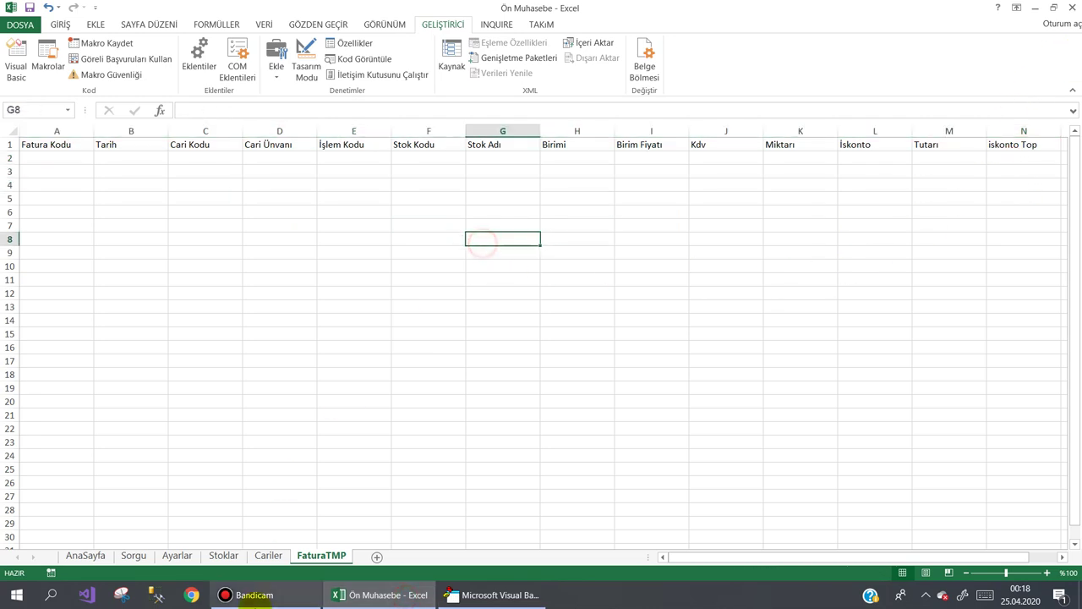
click(342, 595)
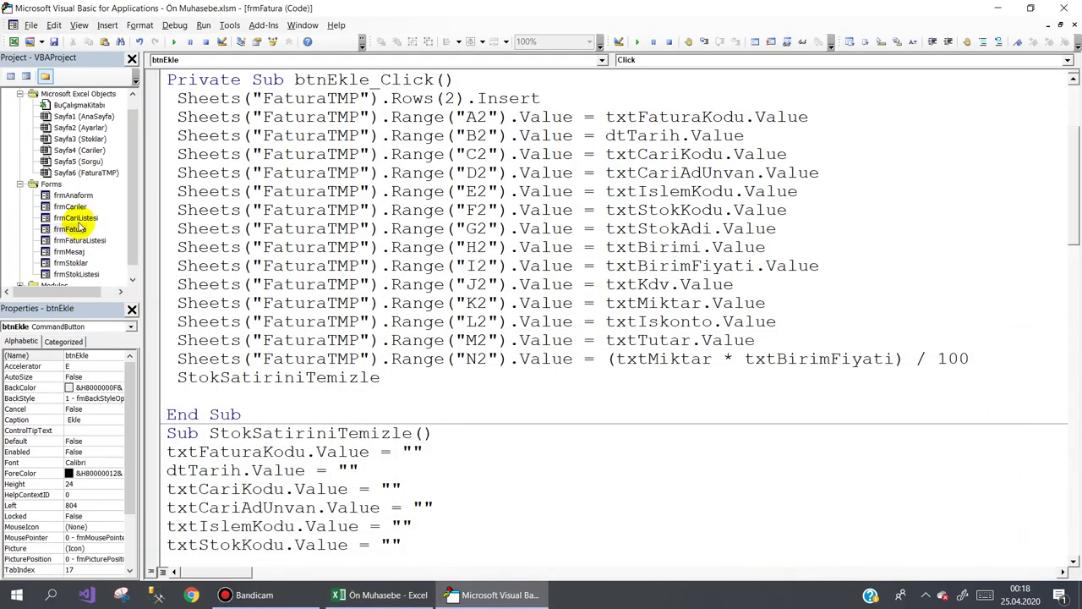
click(353, 595)
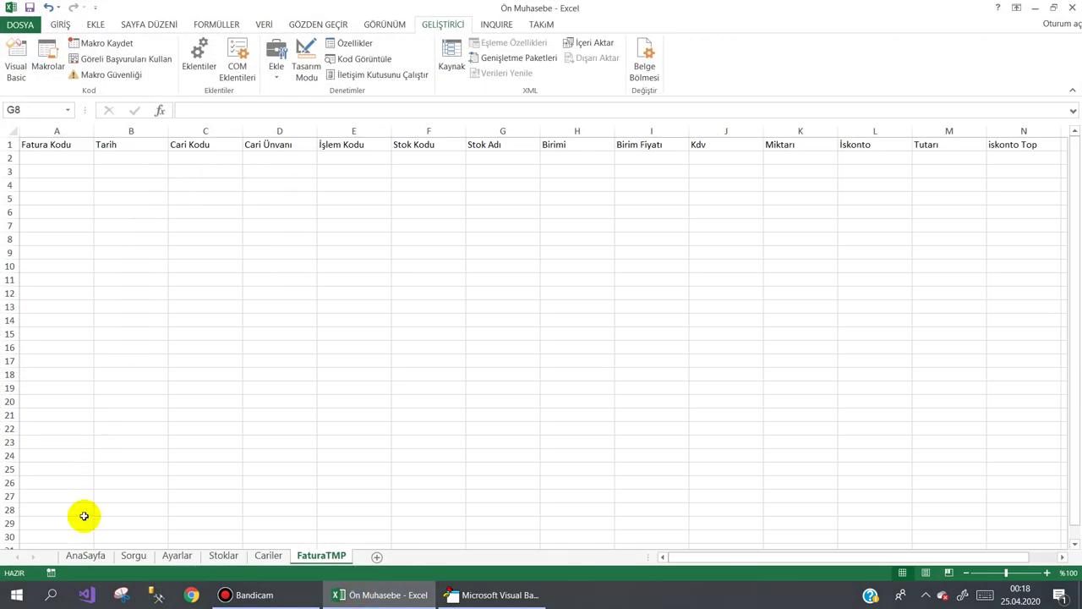
click(85, 555)
click(322, 237)
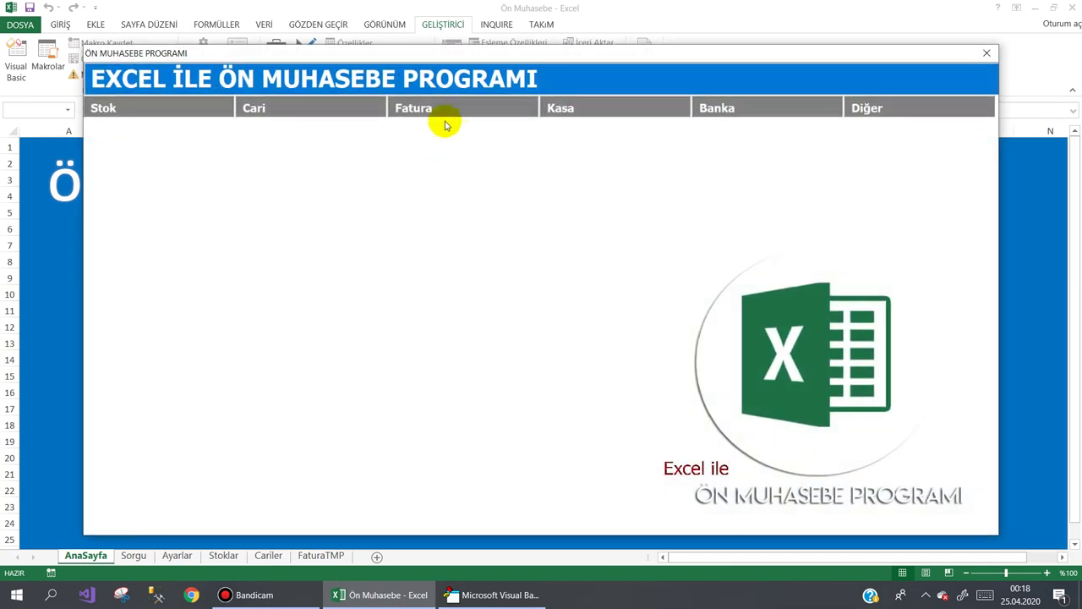
Step: Add a BILGISAYAR invoice line with quantity 10 and discount 20, then debug the Type mismatch error
click(435, 112)
click(428, 148)
click(682, 450)
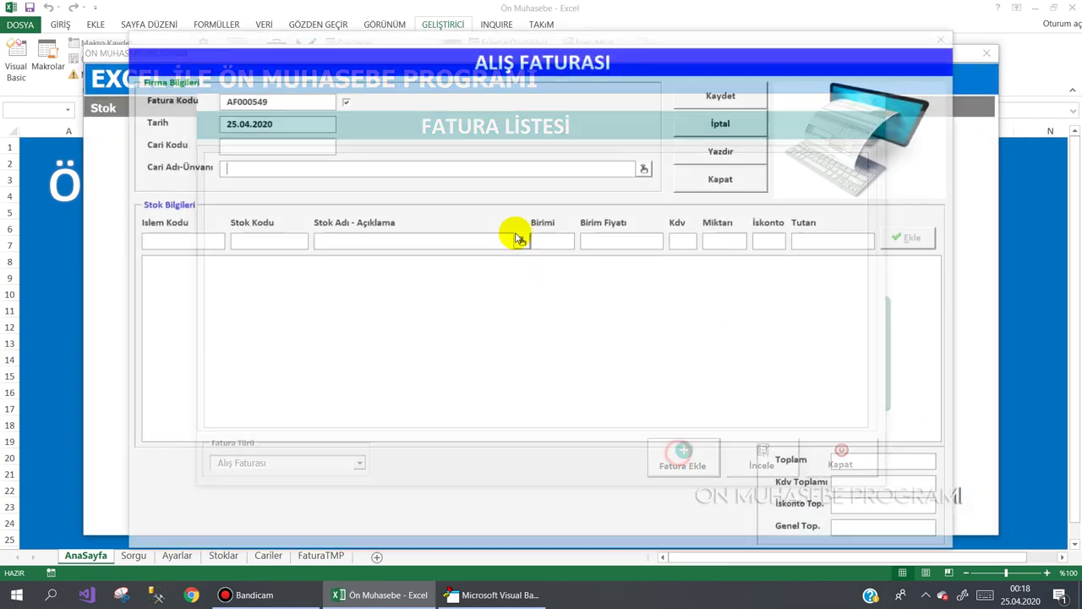
click(645, 169)
double_click(350, 173)
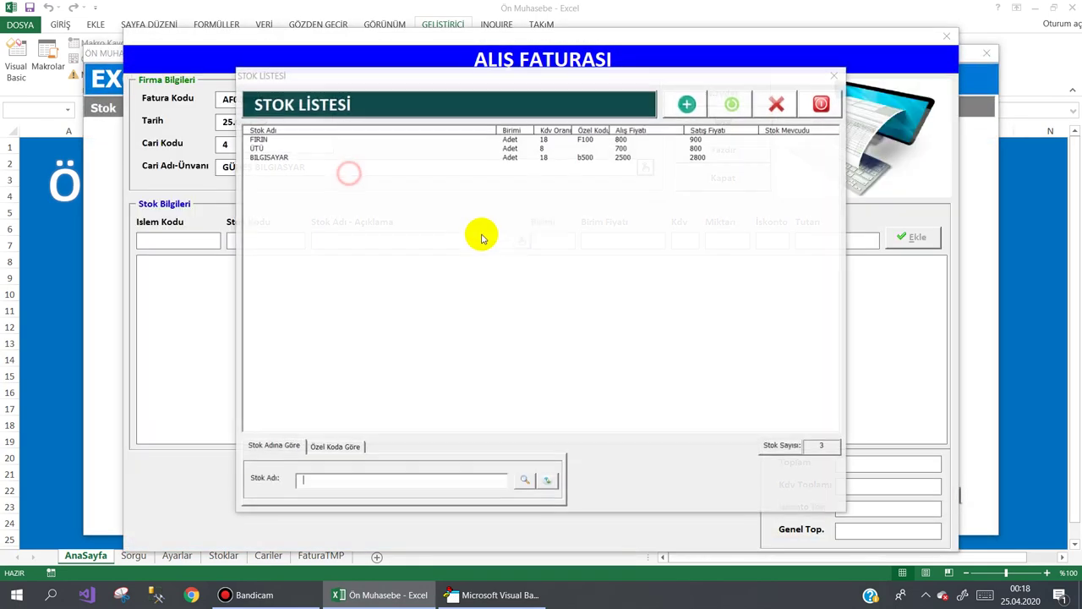
double_click(269, 157)
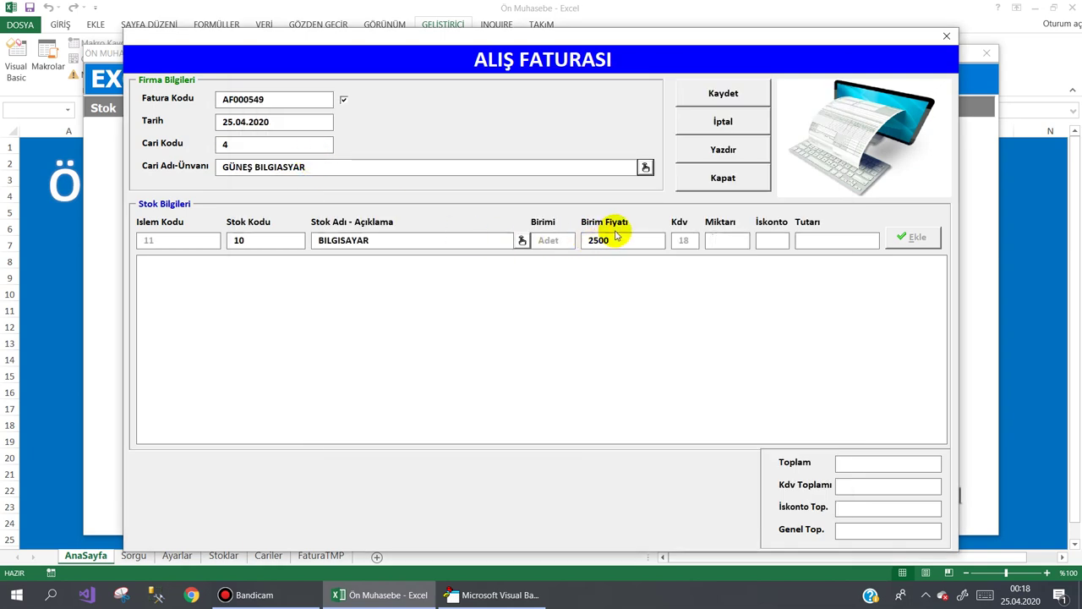
text(10)
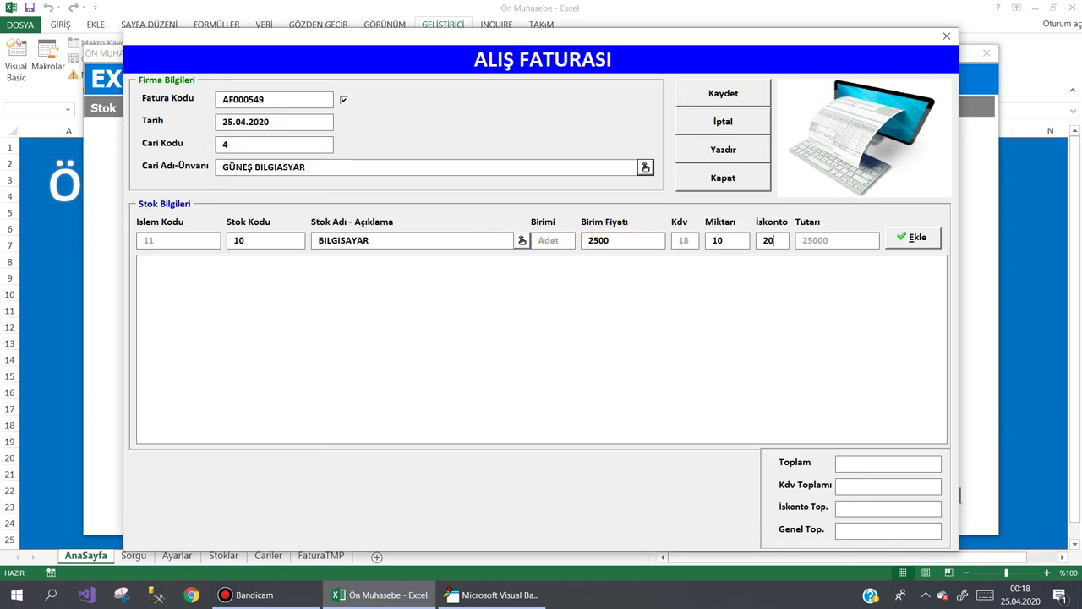
click(912, 237)
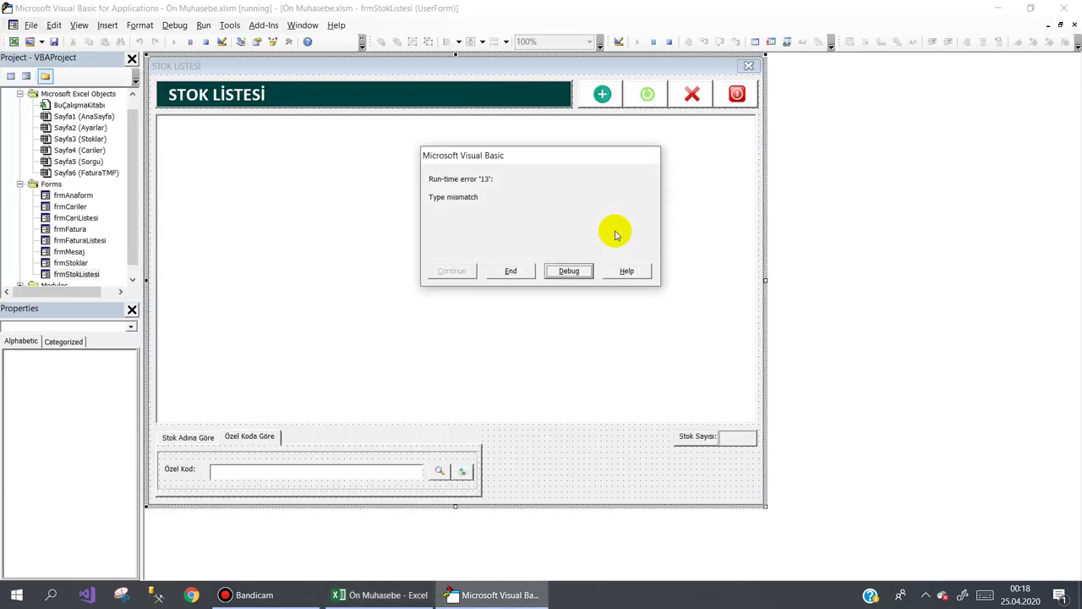
key(Return)
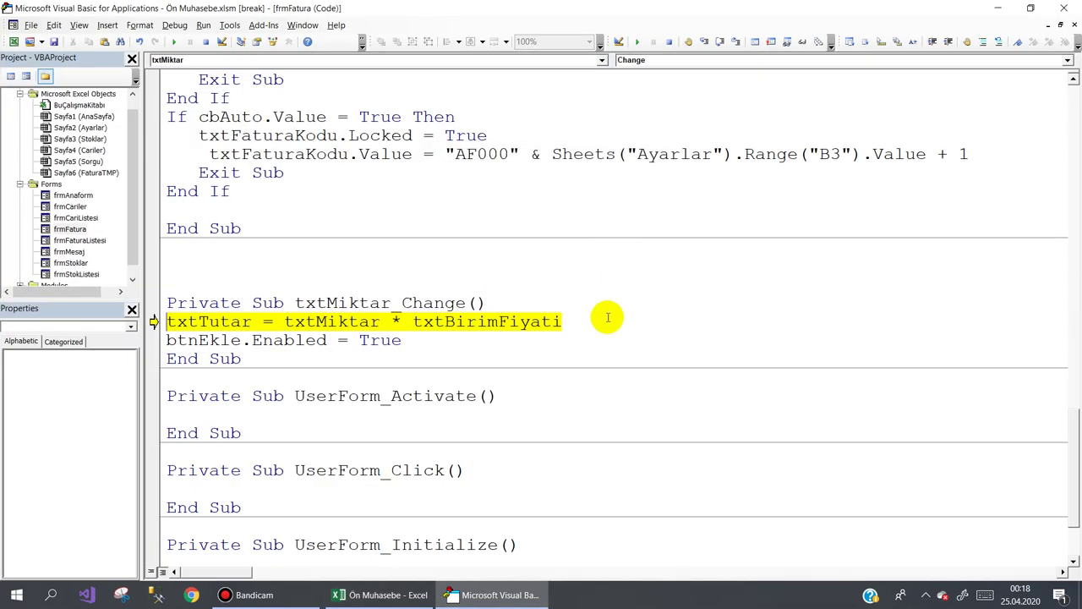
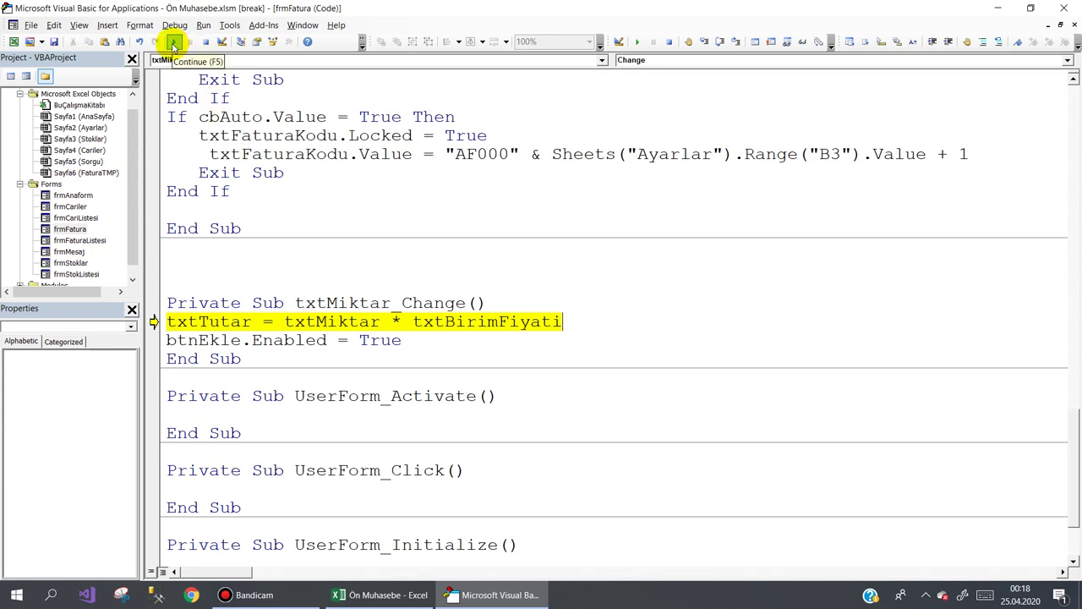
Step: Resume the macro, debug the run-time error 13 type mismatch, then reset it
click(174, 42)
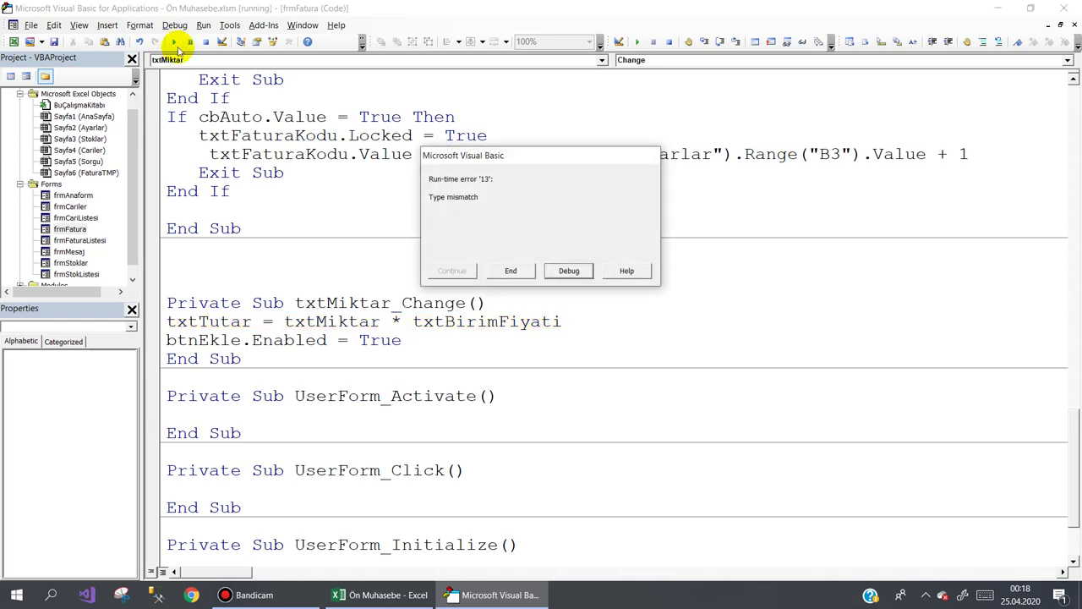
click(561, 268)
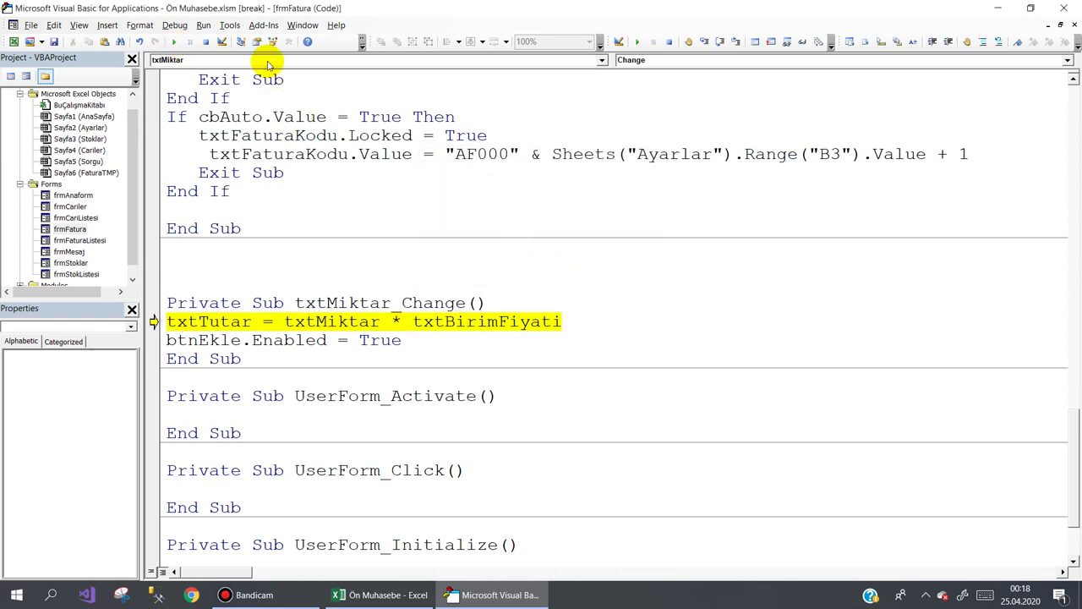
click(206, 42)
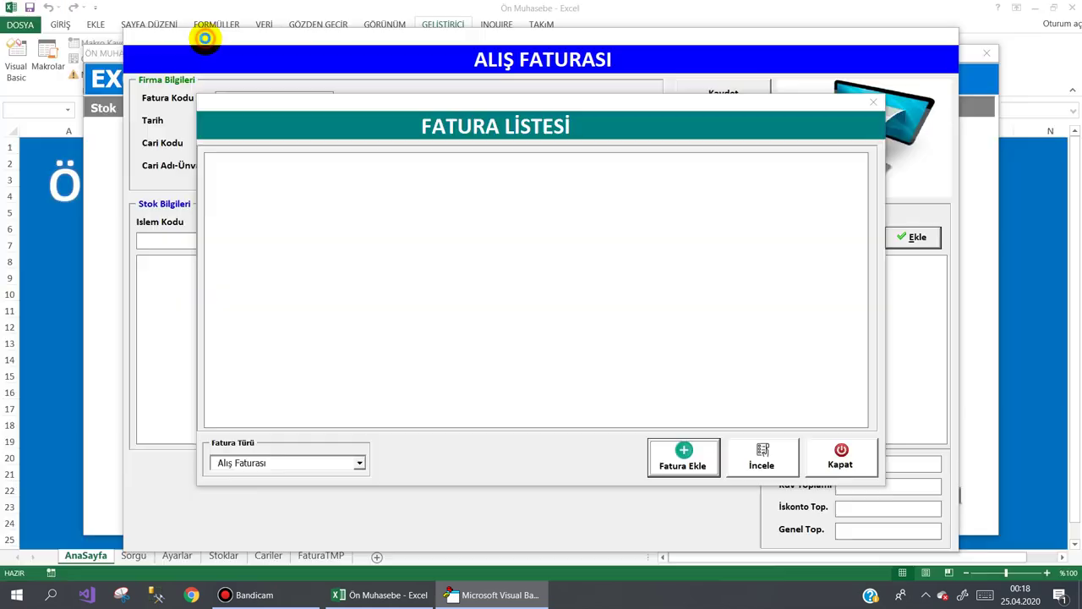
Step: Close the invoice forms and the main program form, then show the FaturaTMP sheet
click(309, 243)
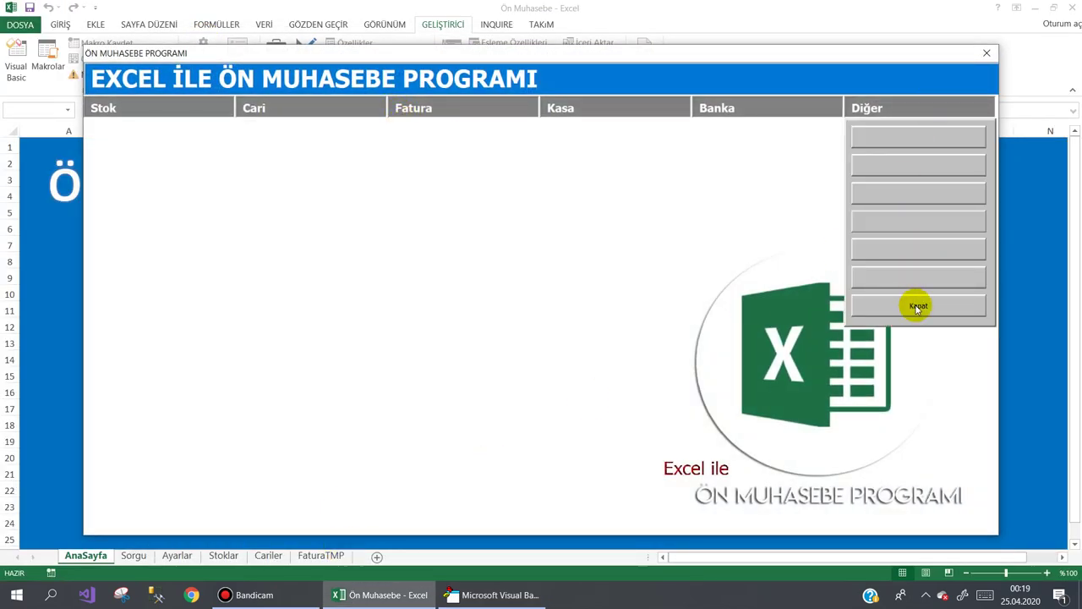
click(918, 305)
click(321, 556)
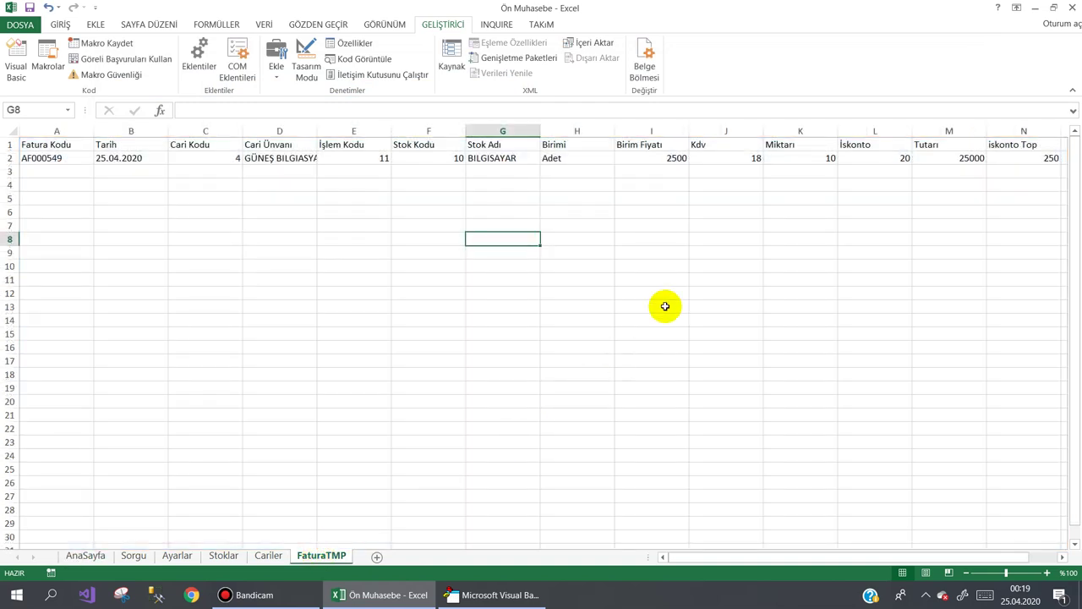
click(44, 157)
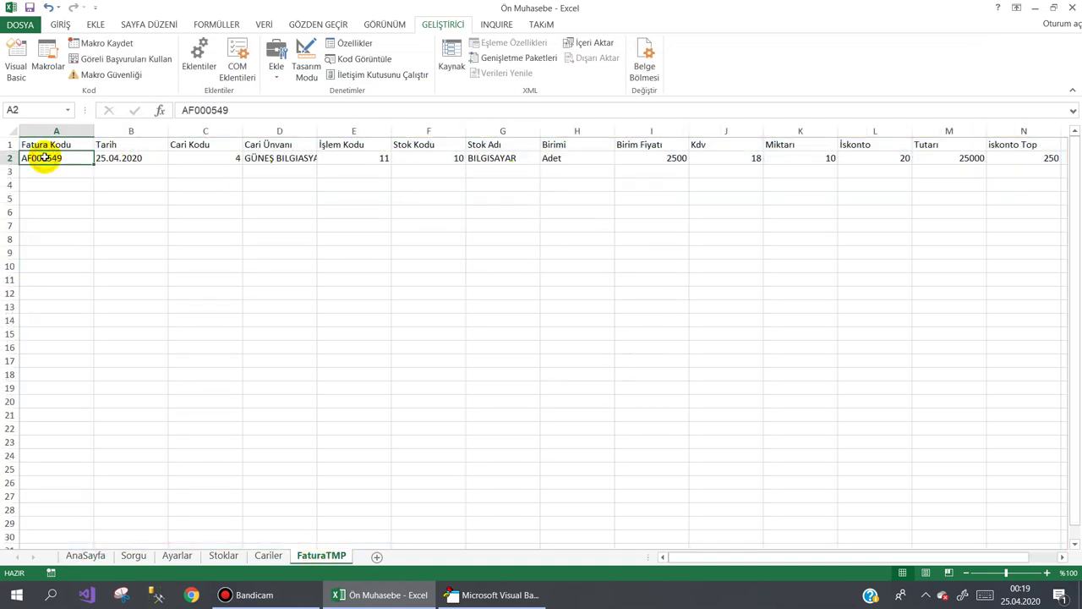
click(1035, 157)
click(965, 171)
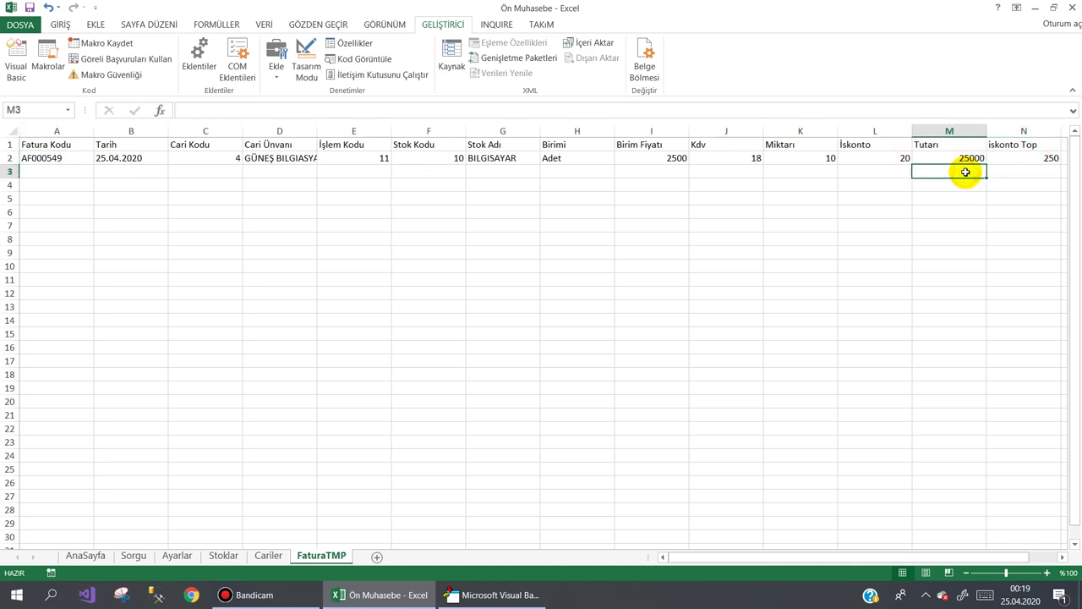
text(=)
click(966, 157)
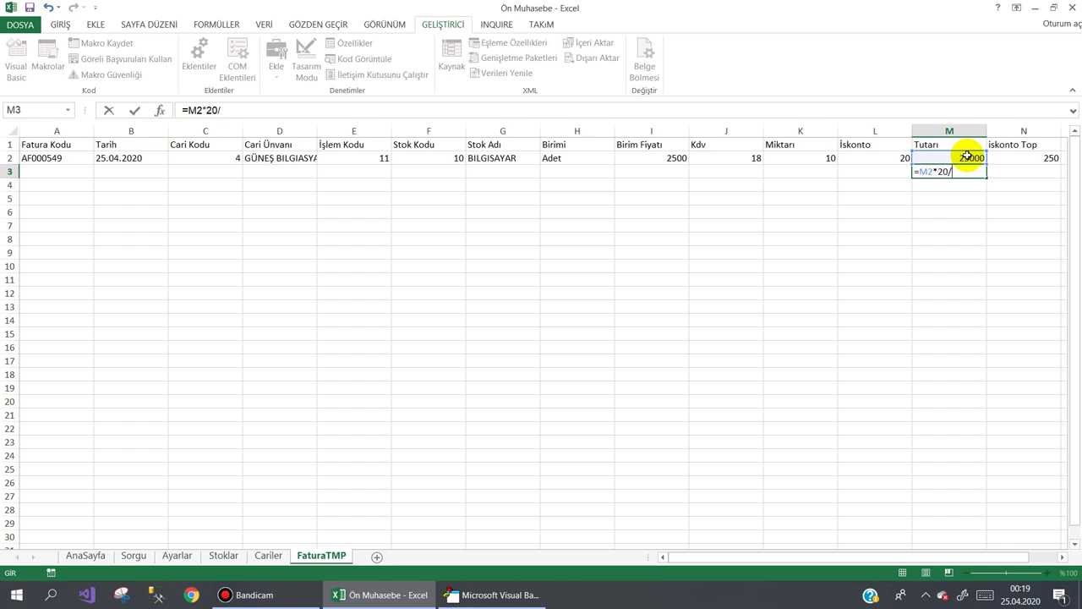
key(Return)
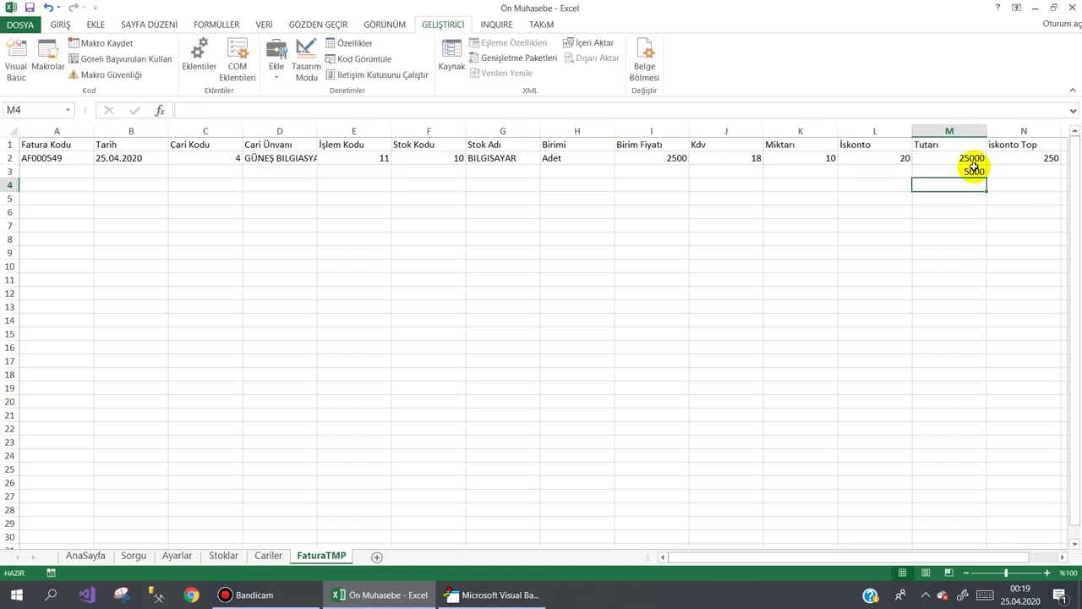
click(974, 170)
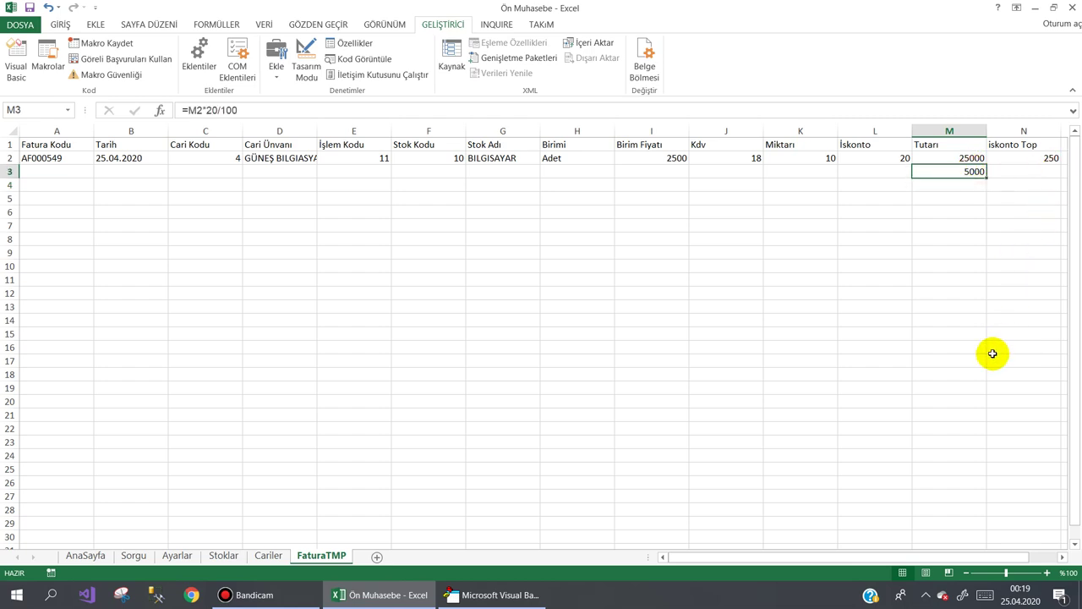
key(Delete)
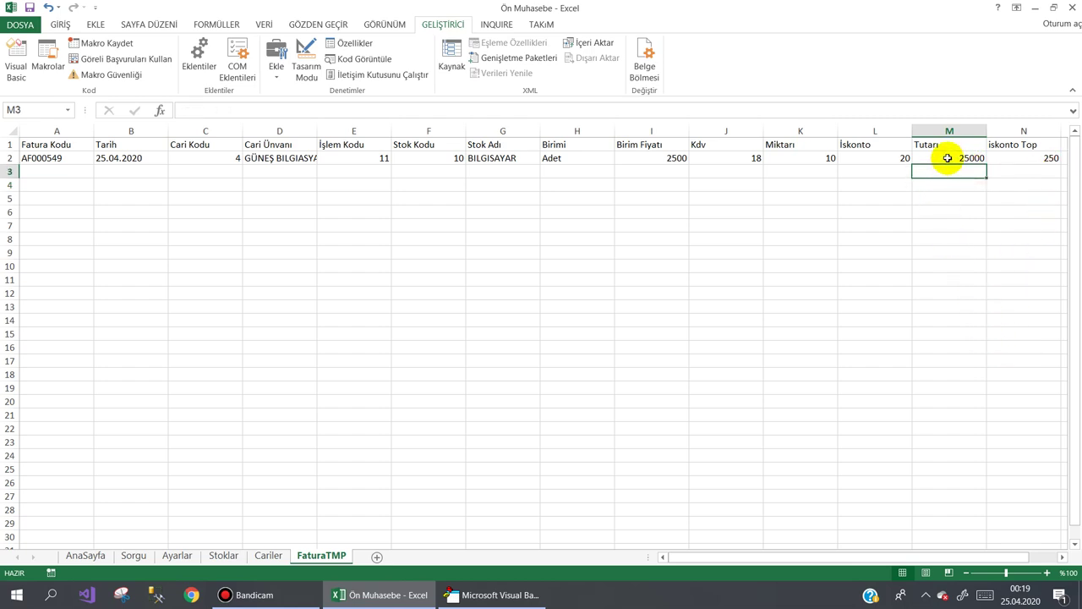
Step: In btnEkle_Click, change the N2 discount line to multiply by txtIskonto / 100
click(473, 595)
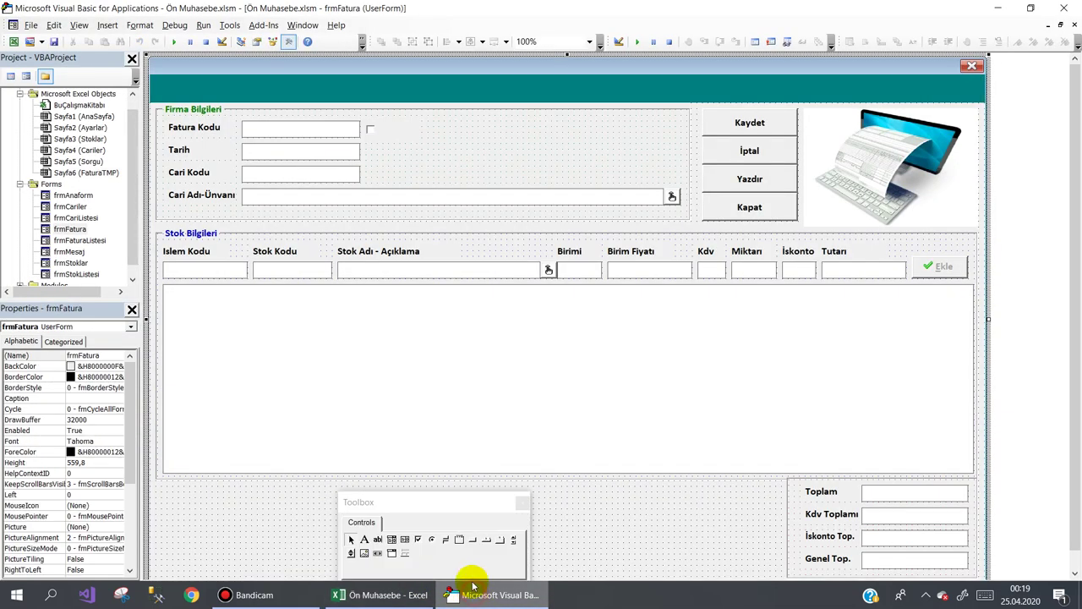
double_click(943, 271)
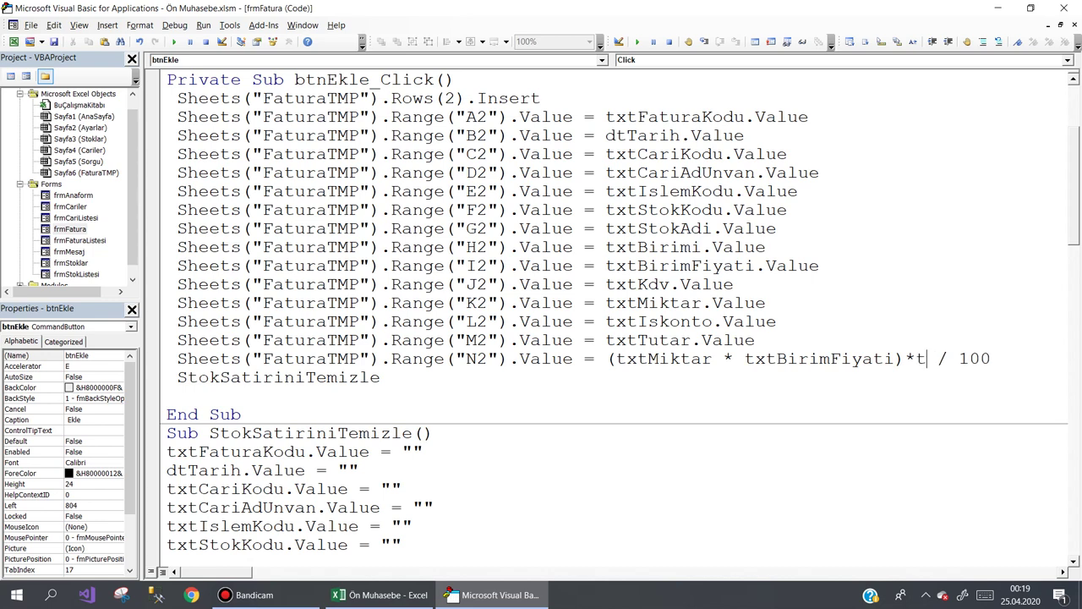
text(xtis)
key(ctrl+space)
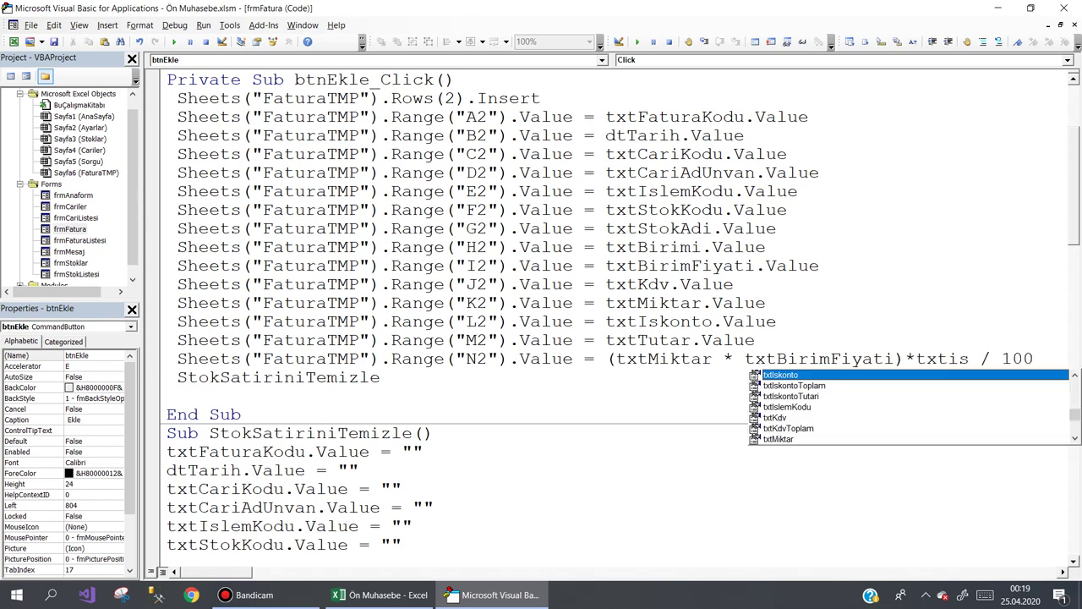
key(Tab)
click(1004, 369)
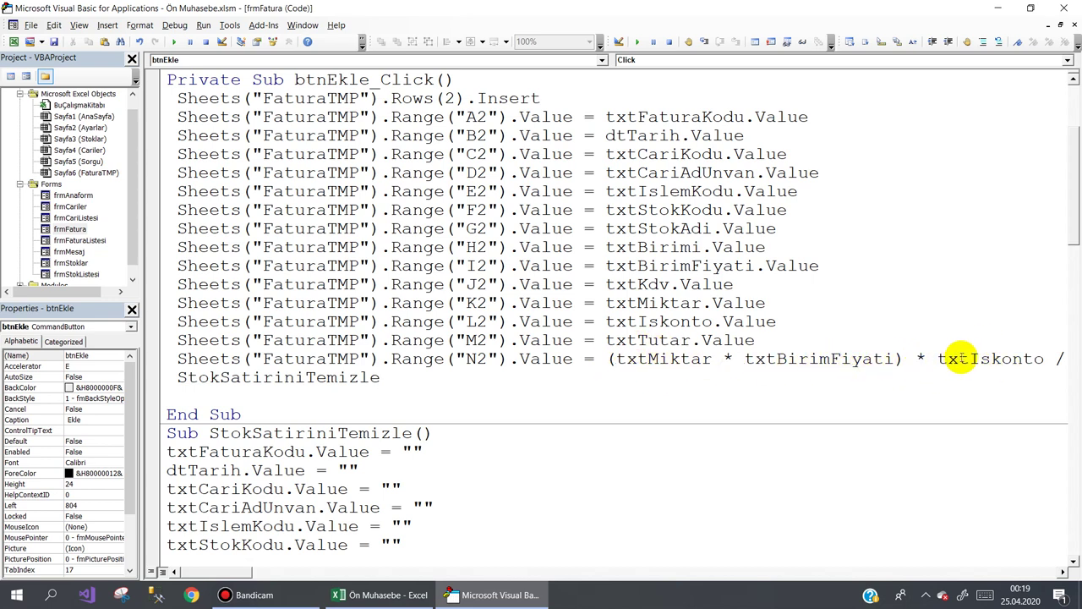
Step: Add On Error Resume Next at the top of txtMiktar_Change
scroll(372, 389, down, 1)
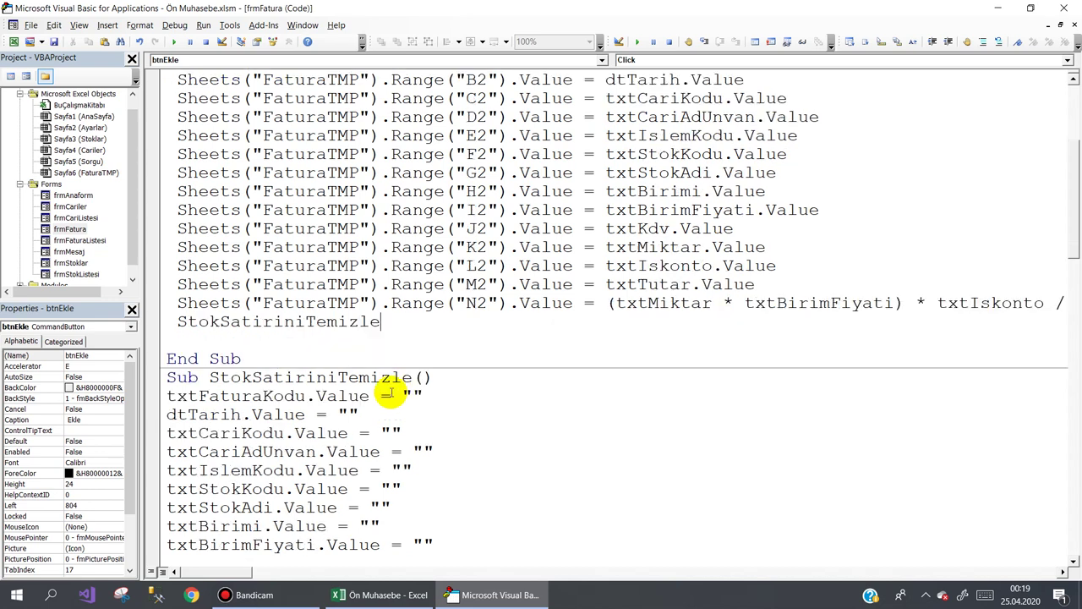
double_click(69, 229)
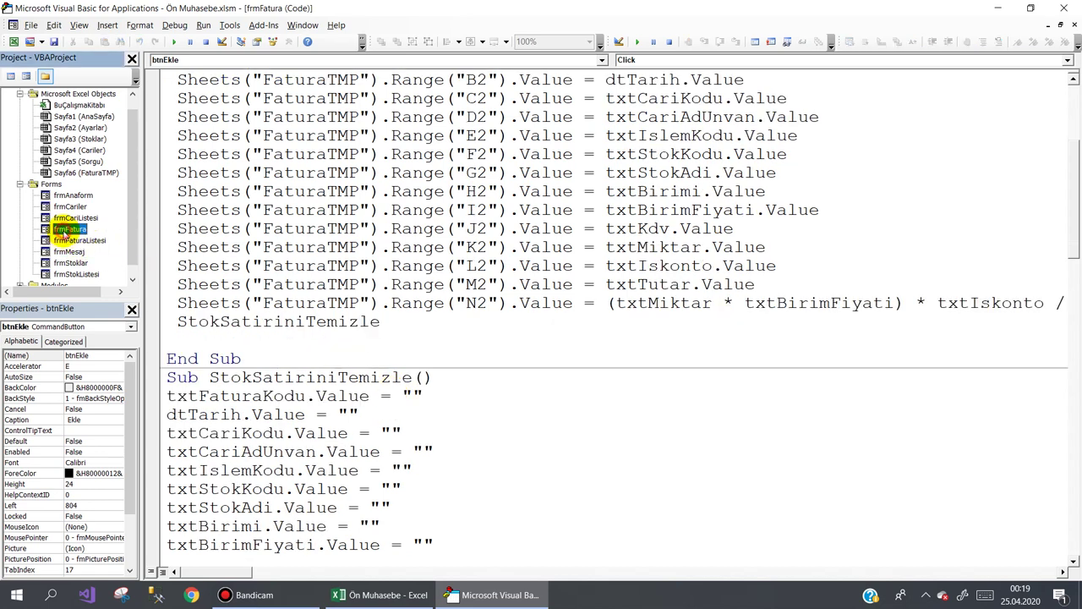
double_click(755, 267)
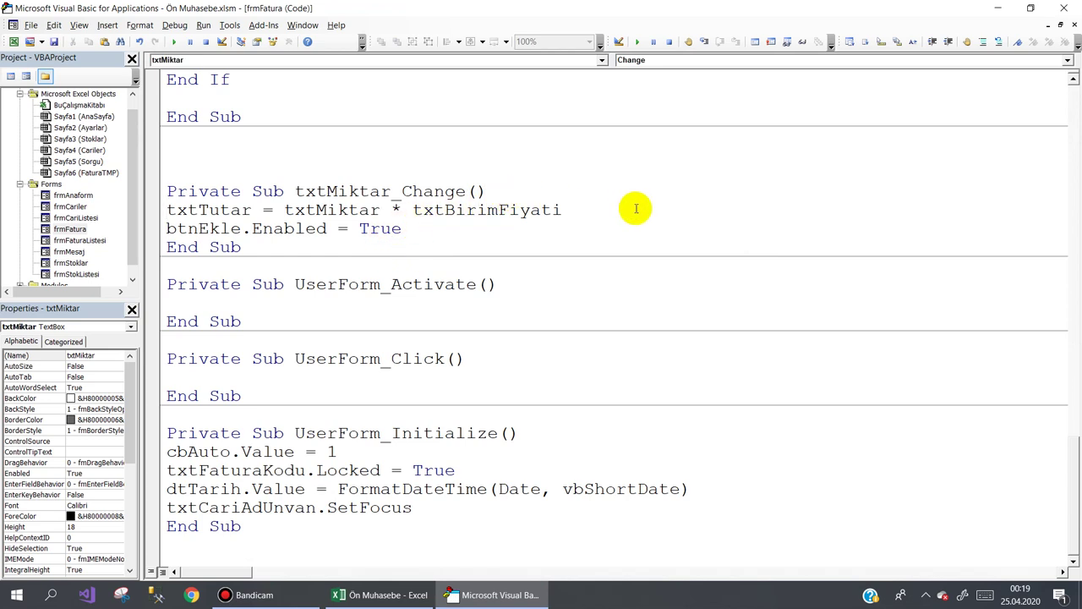
key(Return)
text(On Error Resume Next)
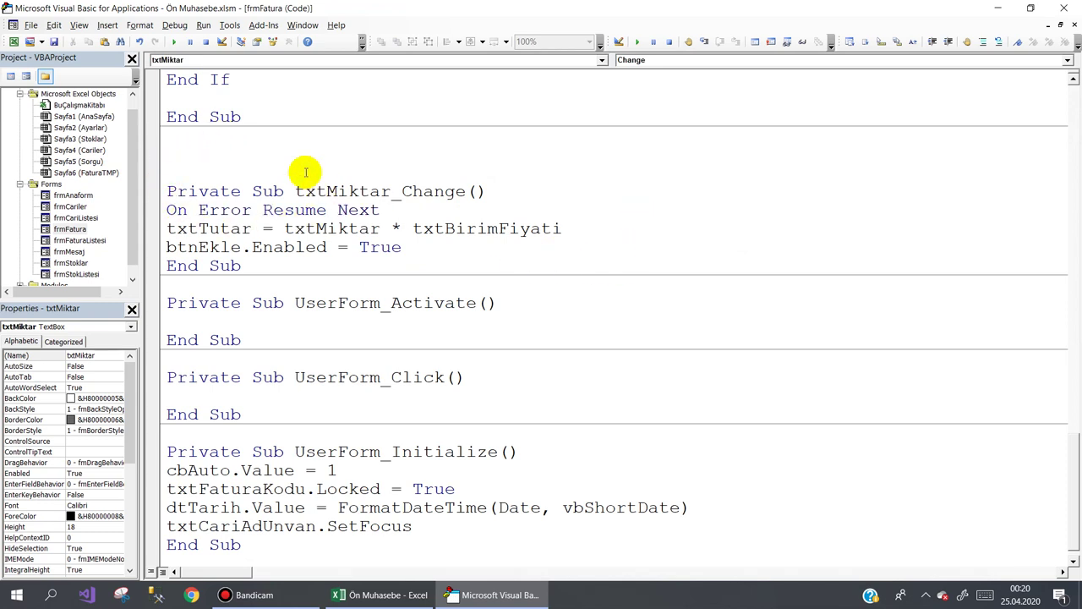
Step: In Options' Editor Format settings, try size 8, then apply a code font size of 10
click(228, 26)
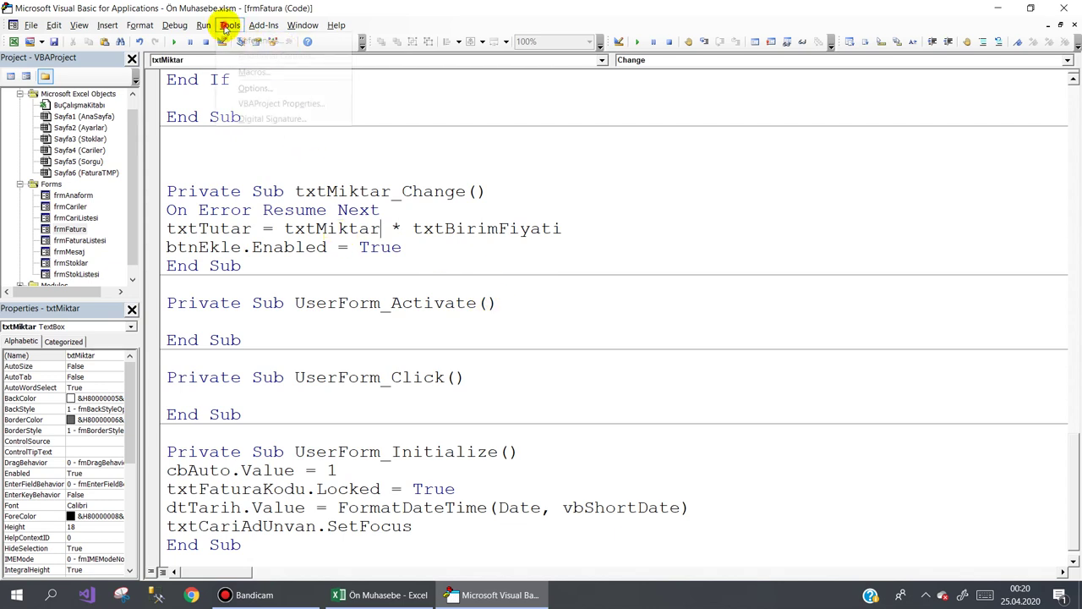
click(257, 88)
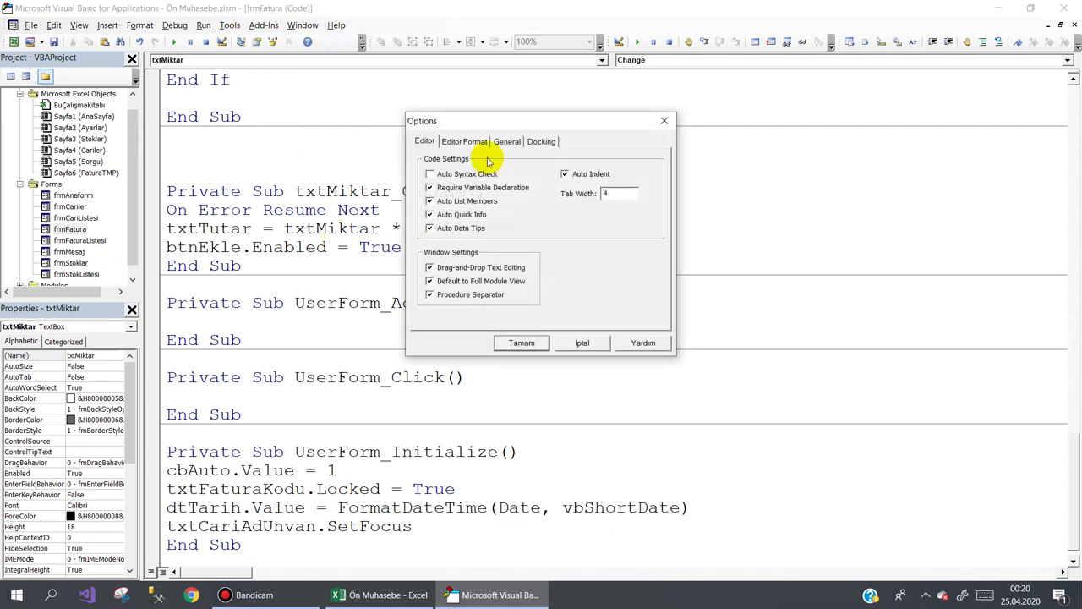
click(466, 142)
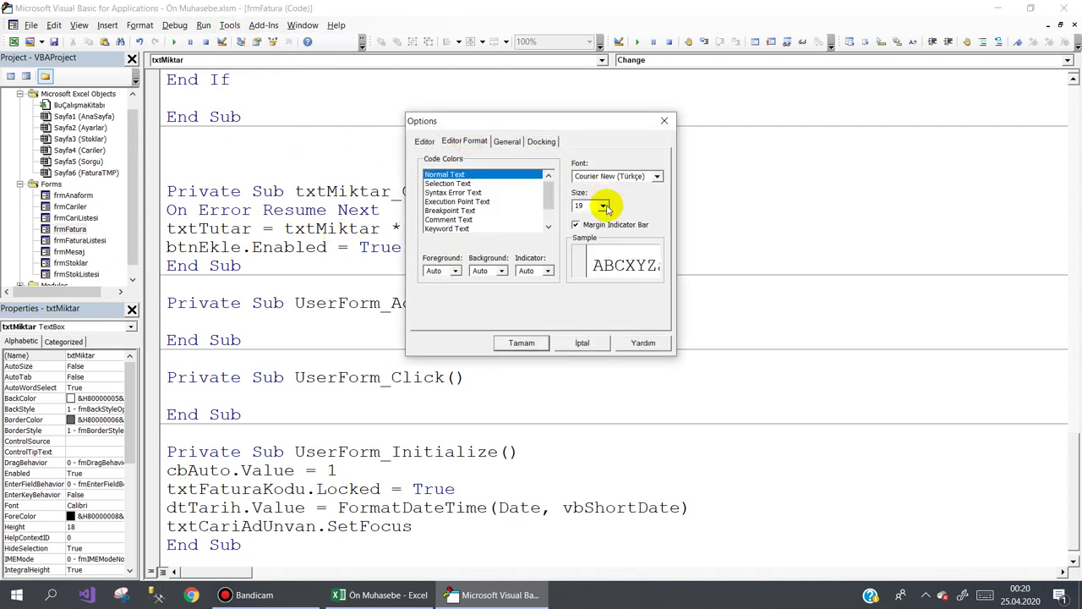
click(606, 207)
click(631, 204)
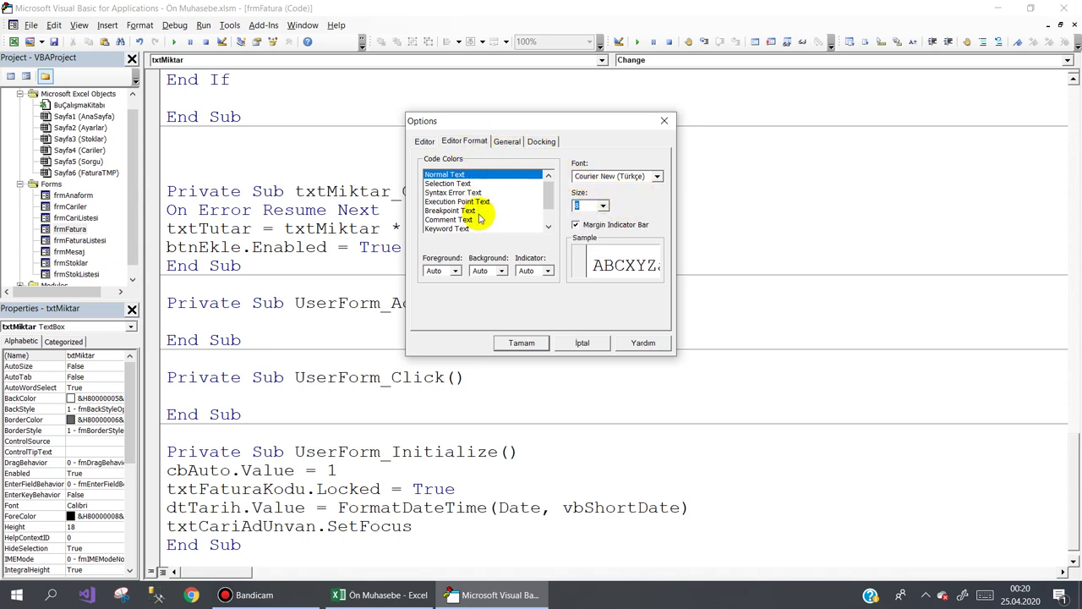
click(507, 141)
click(465, 142)
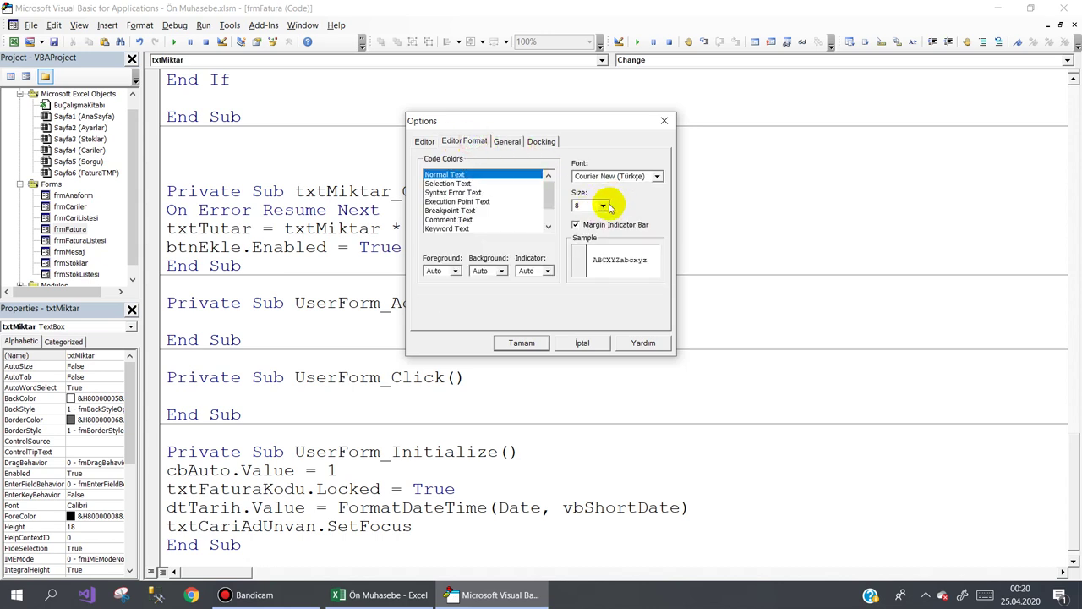
drag(548, 185, 548, 218)
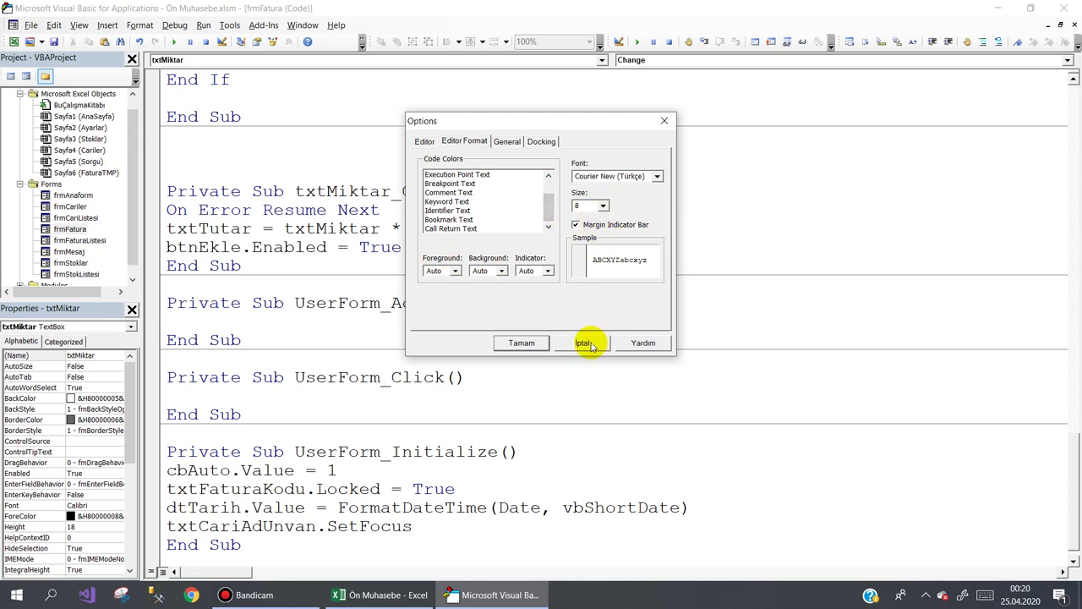
click(604, 206)
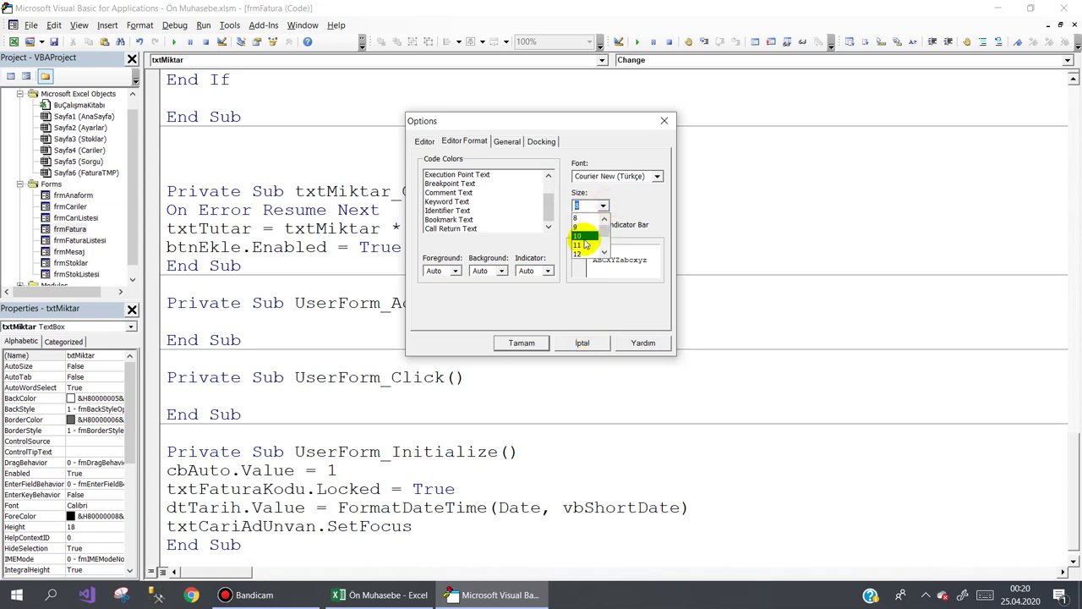
click(583, 240)
click(522, 342)
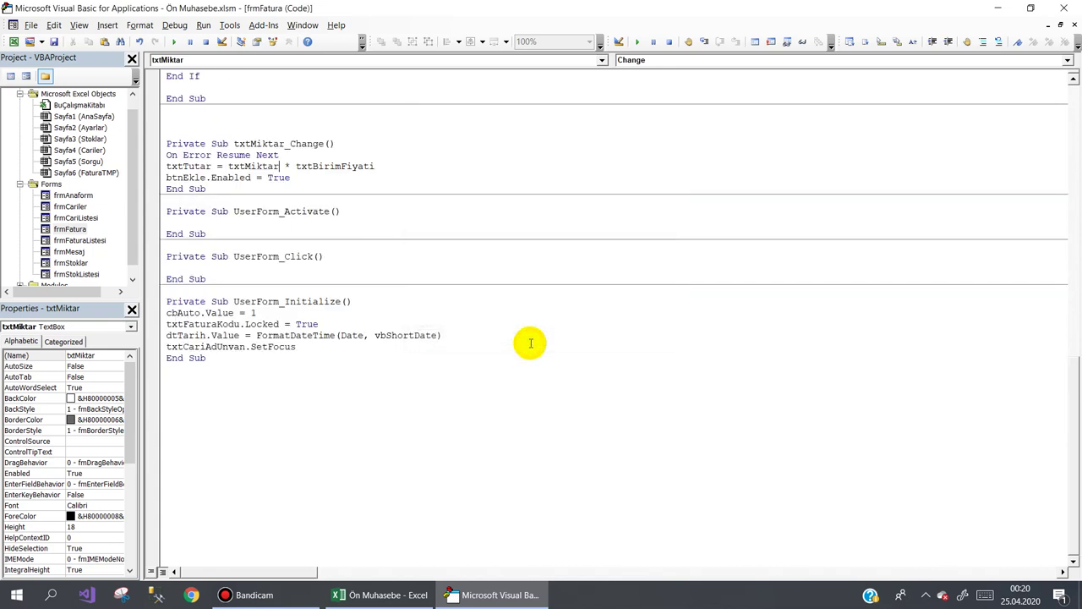
Step: Raise the code editor font size to 18 in the Options dialog and apply it
click(263, 25)
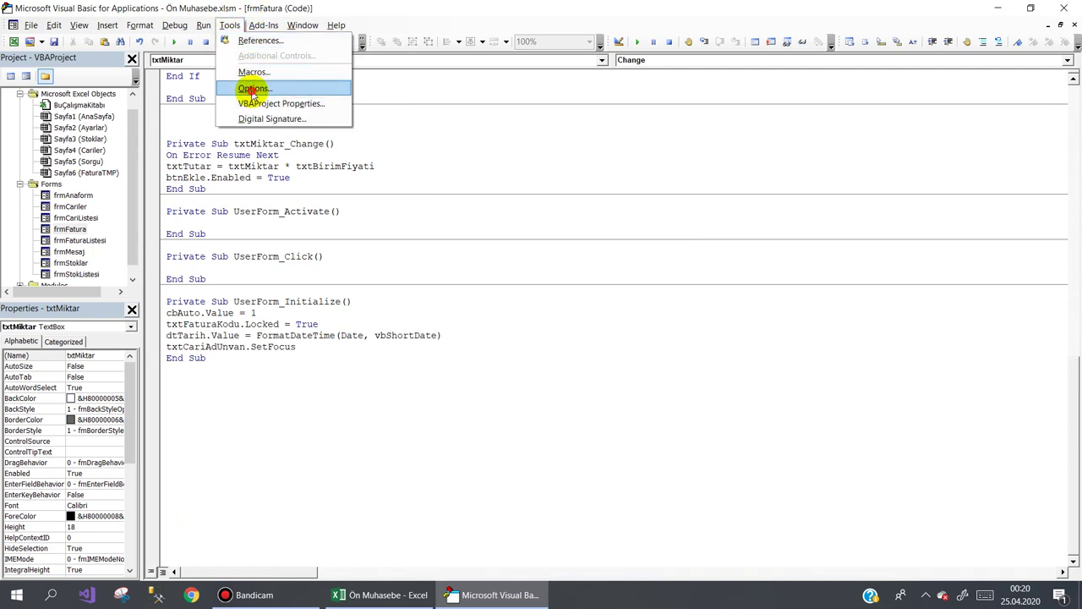
click(254, 89)
click(470, 142)
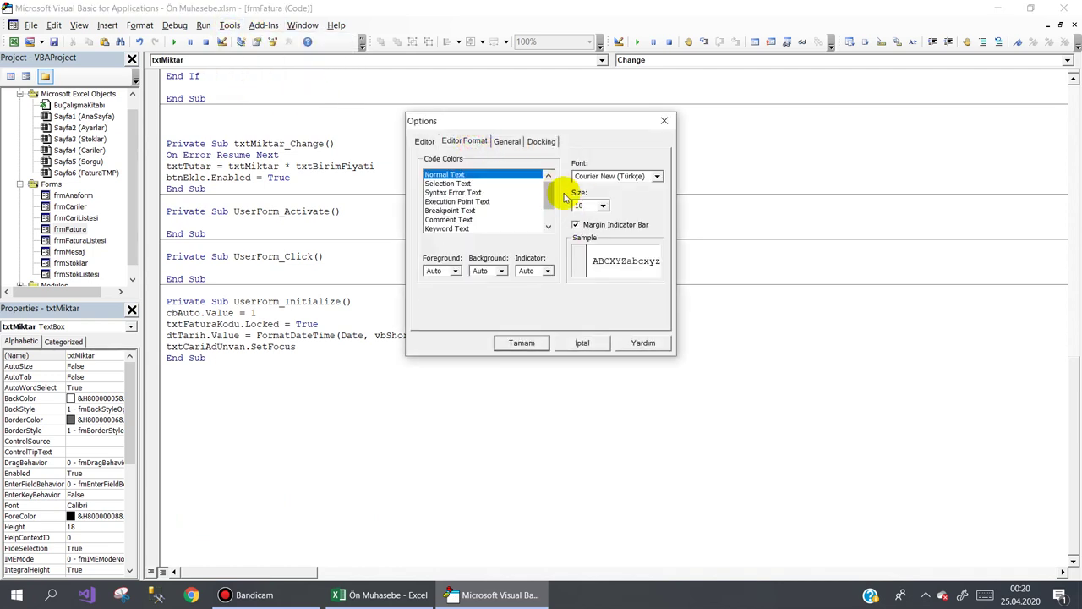
click(603, 207)
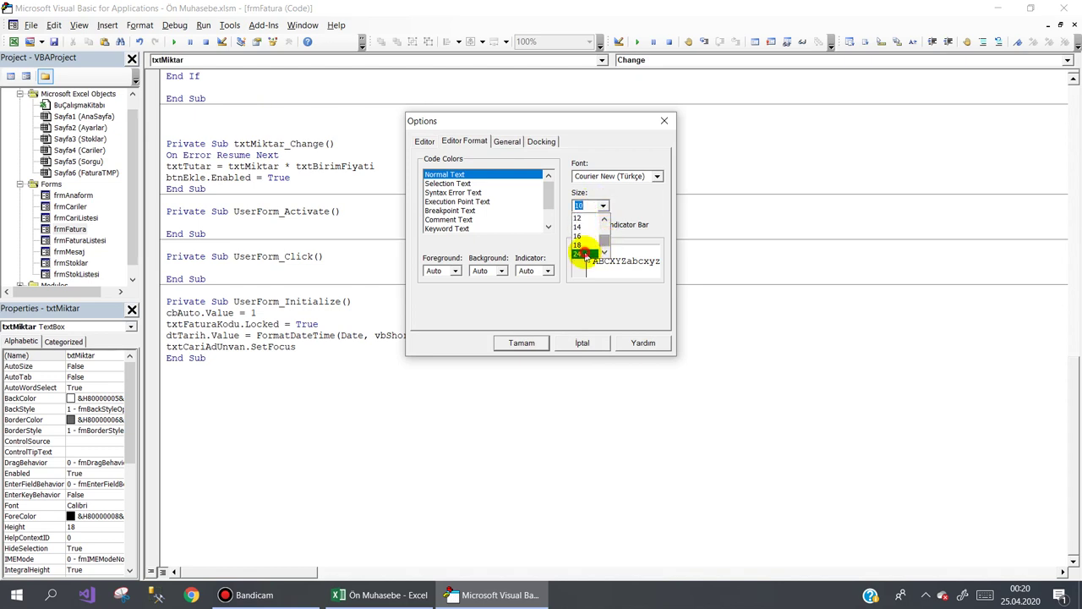
click(583, 244)
click(521, 342)
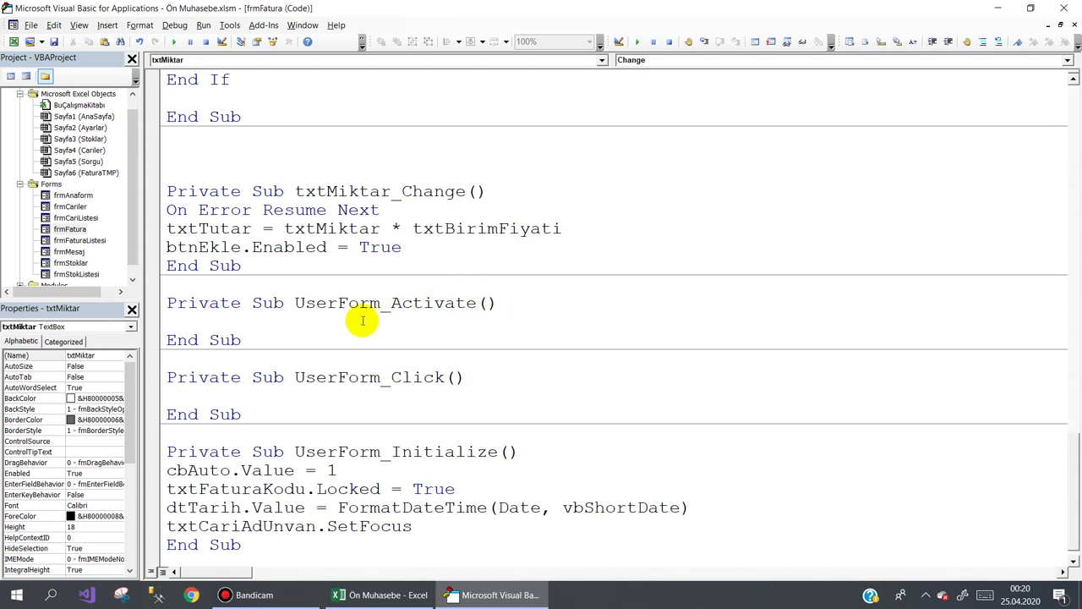
Step: Clear the old test data from row 2 of the FaturaTMP sheet
click(365, 594)
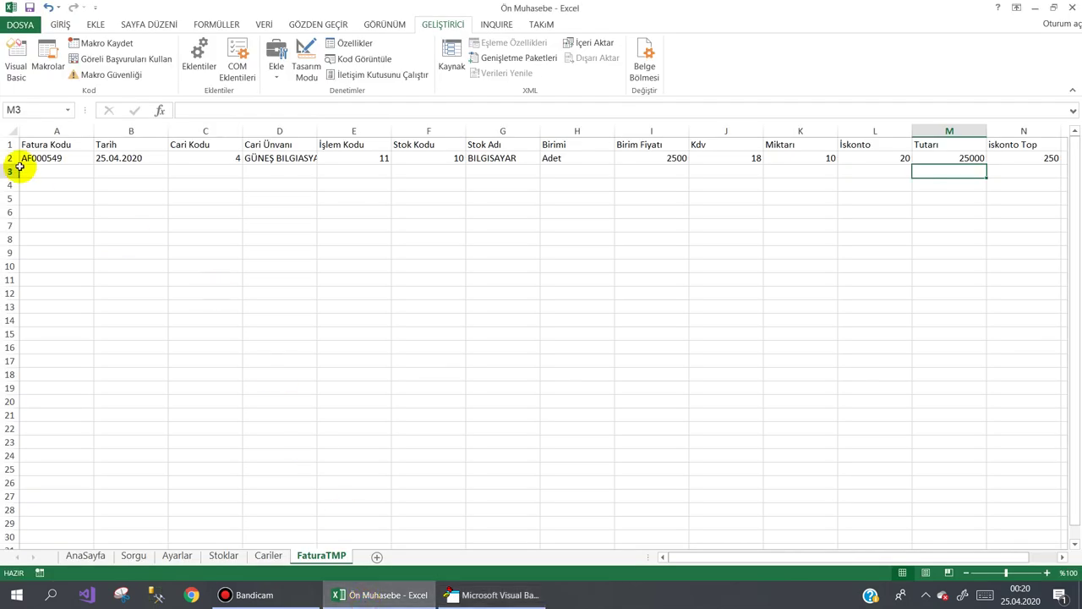
click(9, 158)
key(Delete)
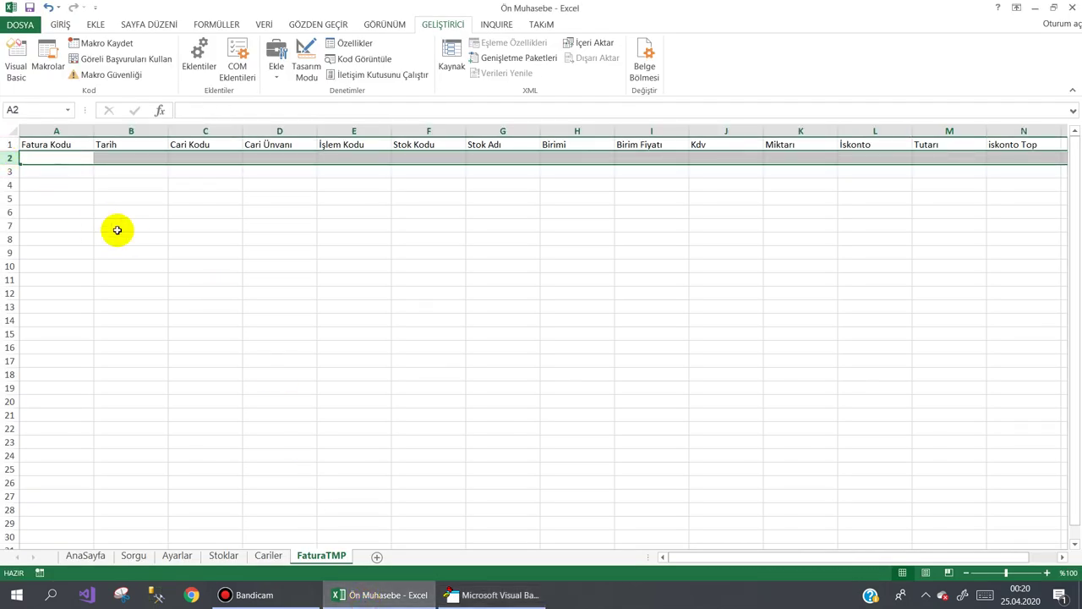
click(135, 239)
Step: Add a new purchase invoice line: GÜNEŞ BİLGİSAYAR supplier, BİLGİSAYAR stock, quantity 10
click(85, 555)
click(289, 243)
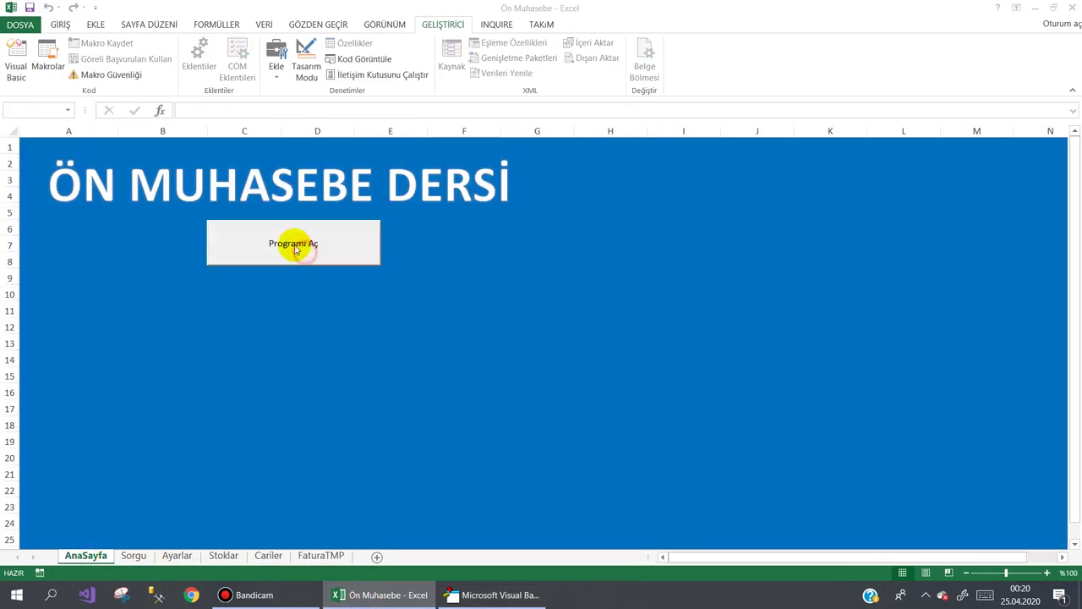
click(430, 140)
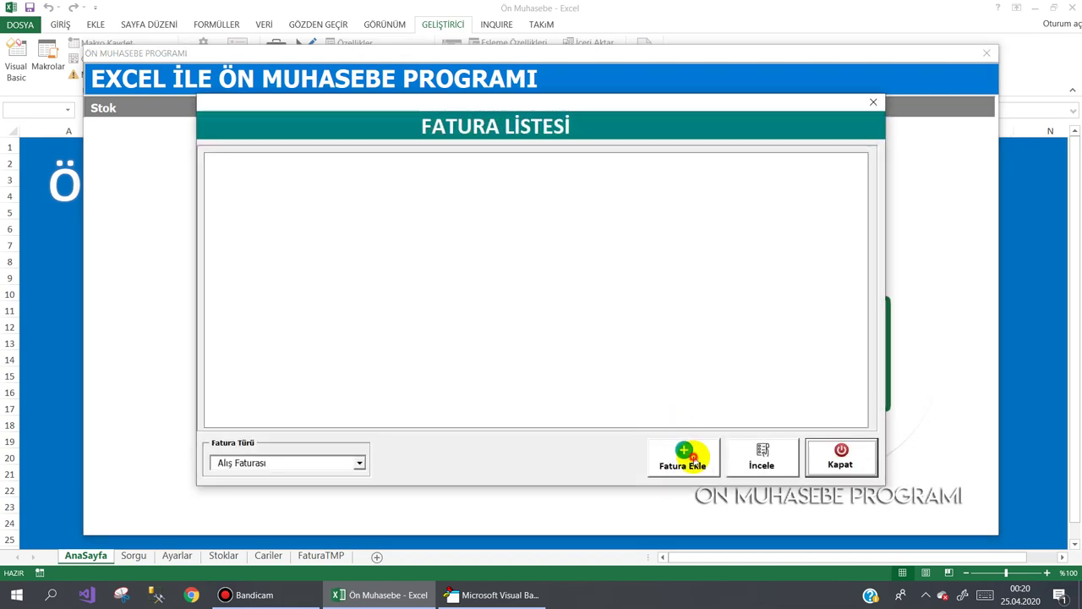
click(685, 454)
click(645, 166)
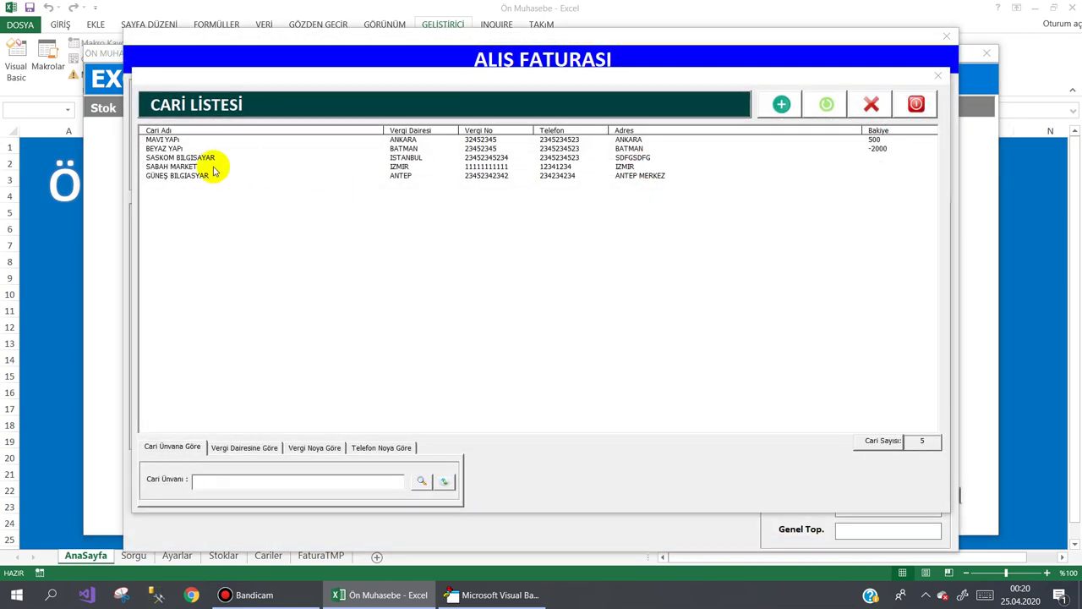
double_click(189, 177)
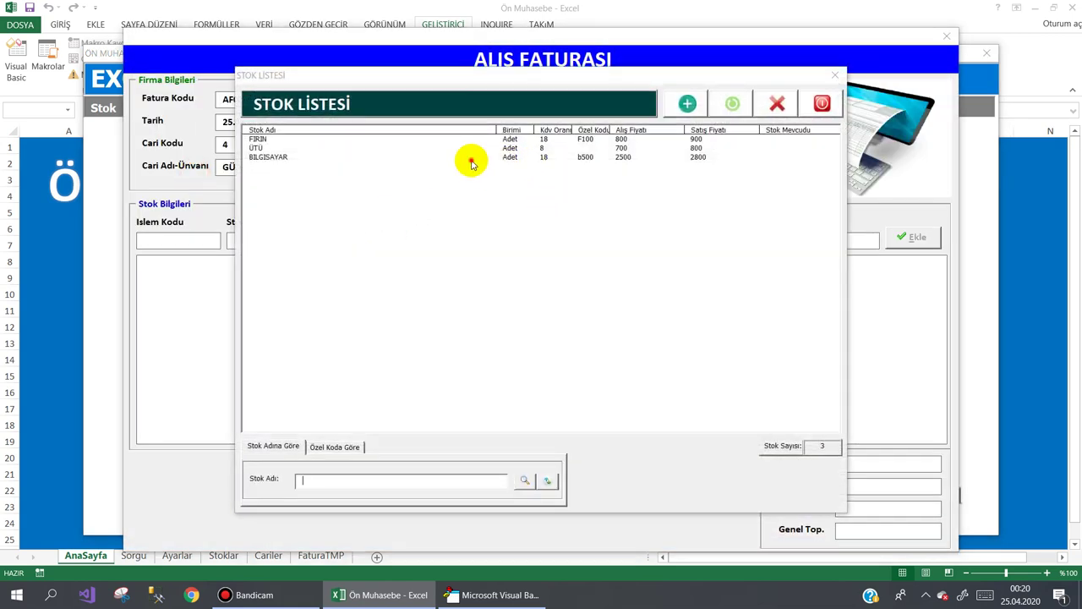
double_click(471, 158)
text(10)
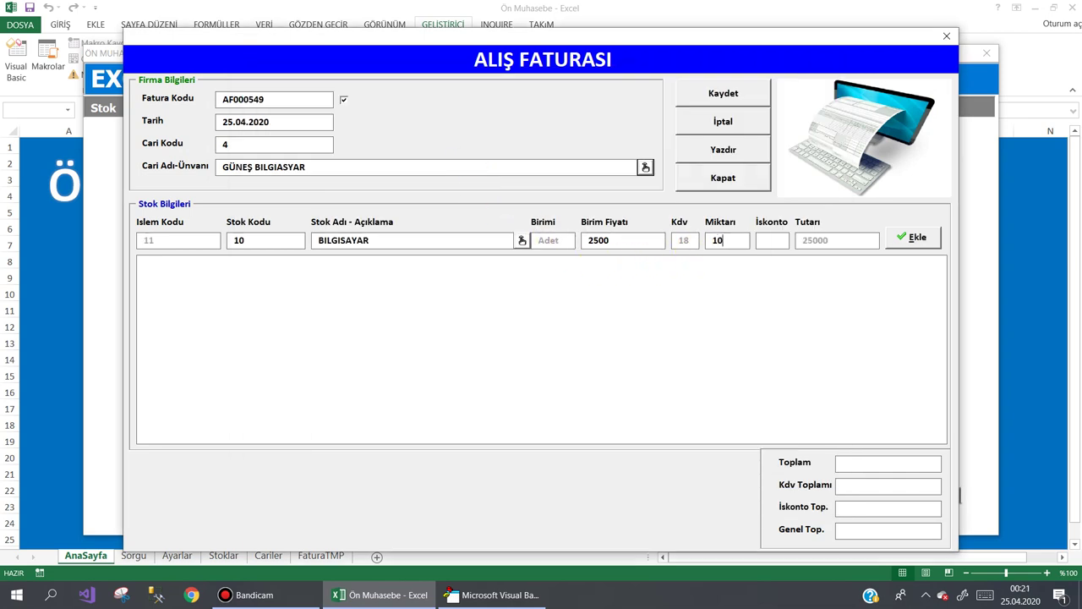
text(20)
key(Tab)
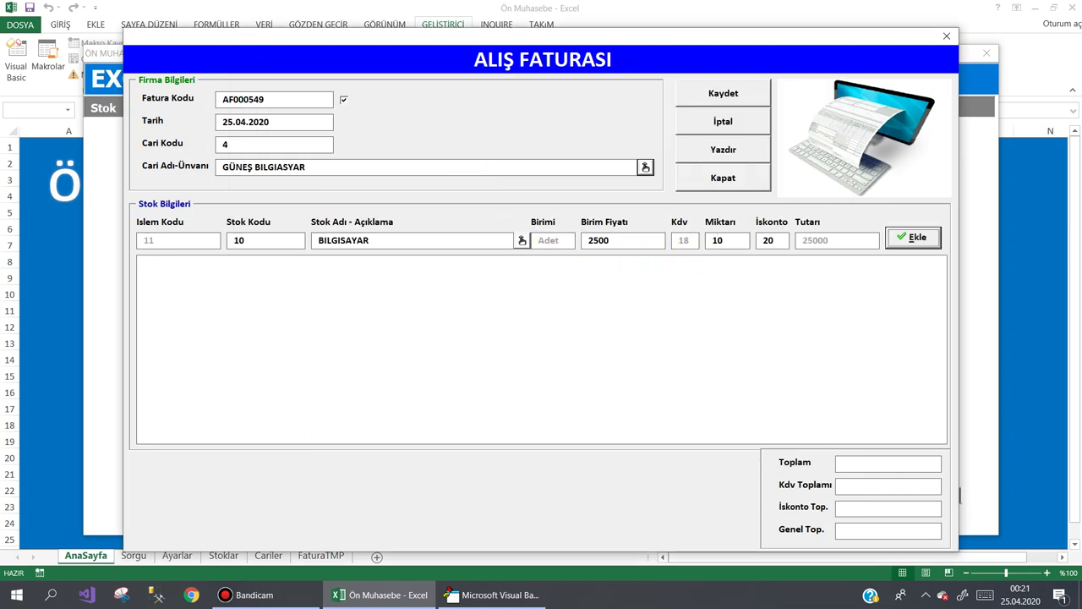
key(Return)
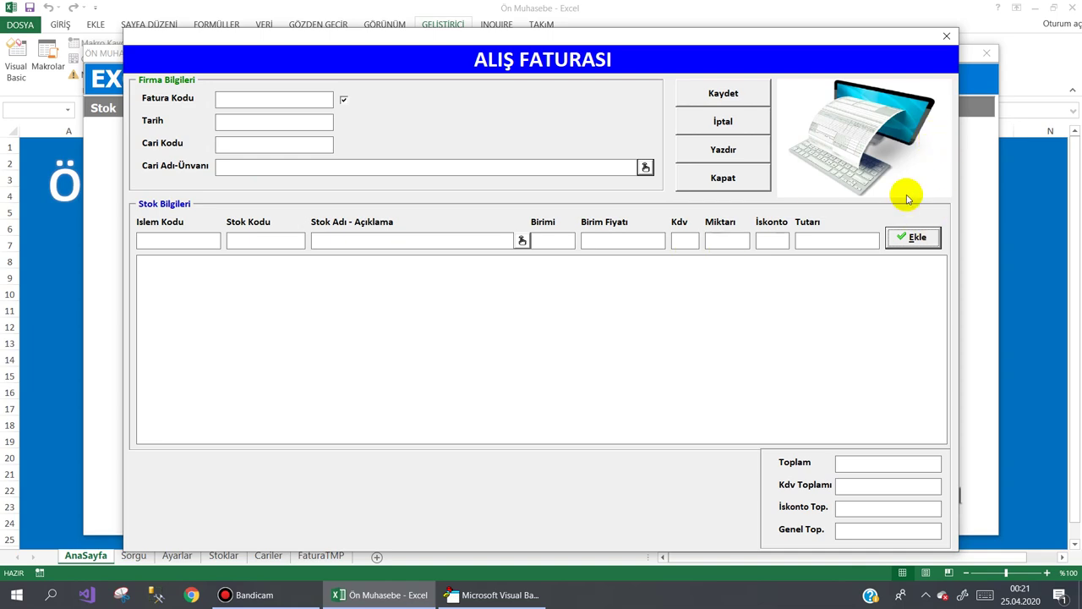
Step: Close all program forms and check the 5000 discount total in FaturaTMP N2
click(725, 179)
click(841, 455)
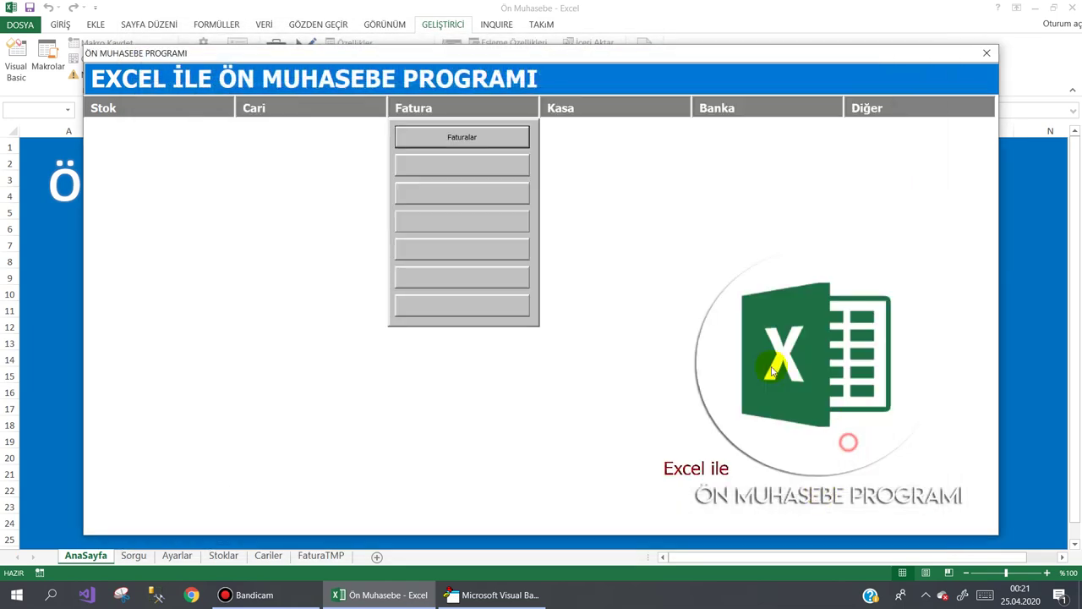
click(918, 305)
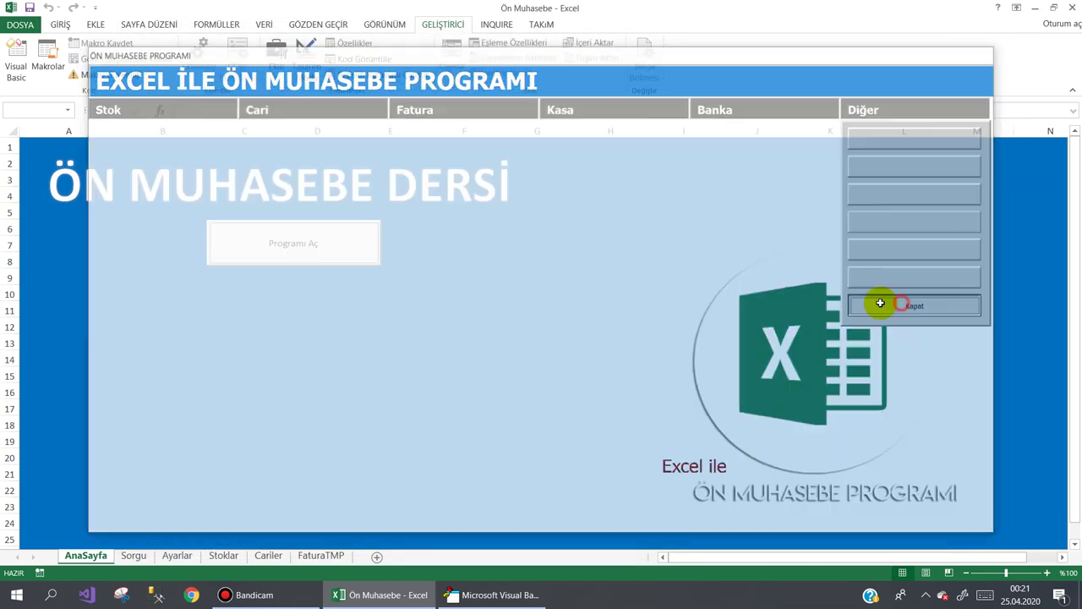
click(326, 555)
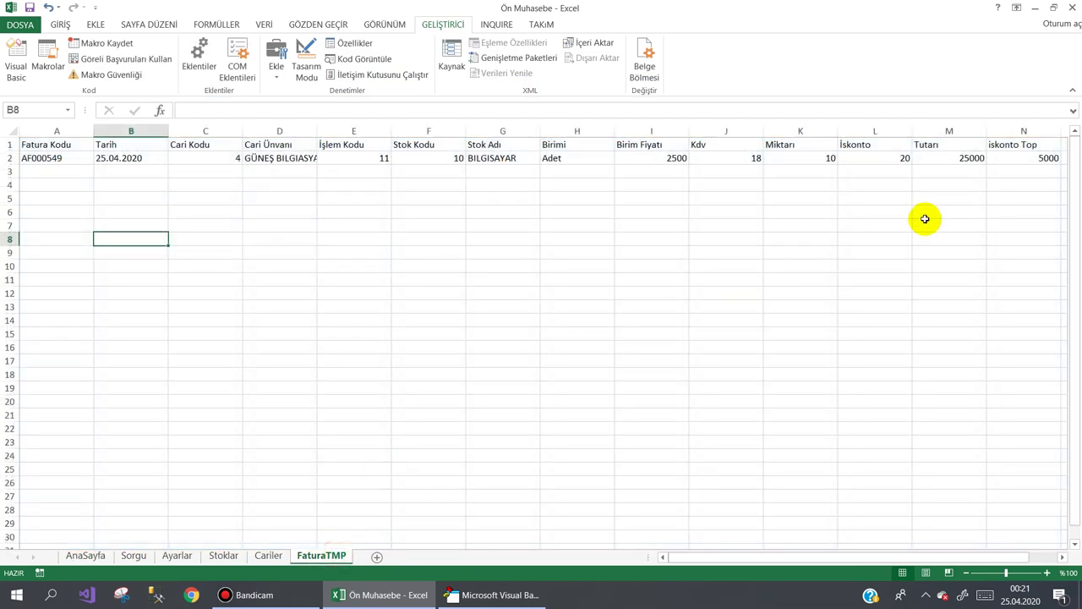
click(1031, 162)
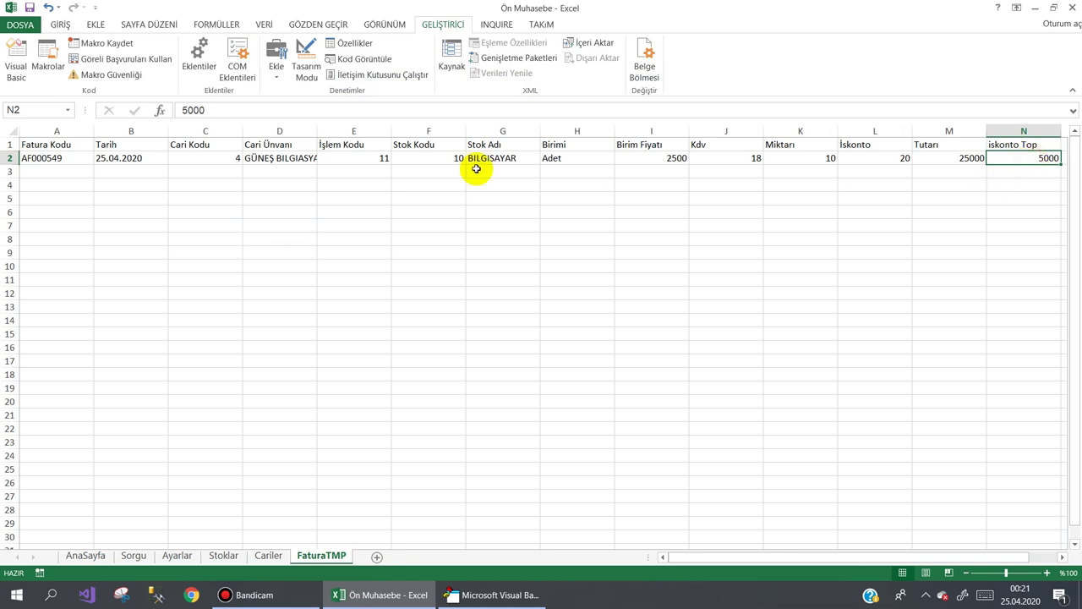
Step: Open the frmFatura design and jump to the stock-pick button's btnStokSec_Click code
click(493, 595)
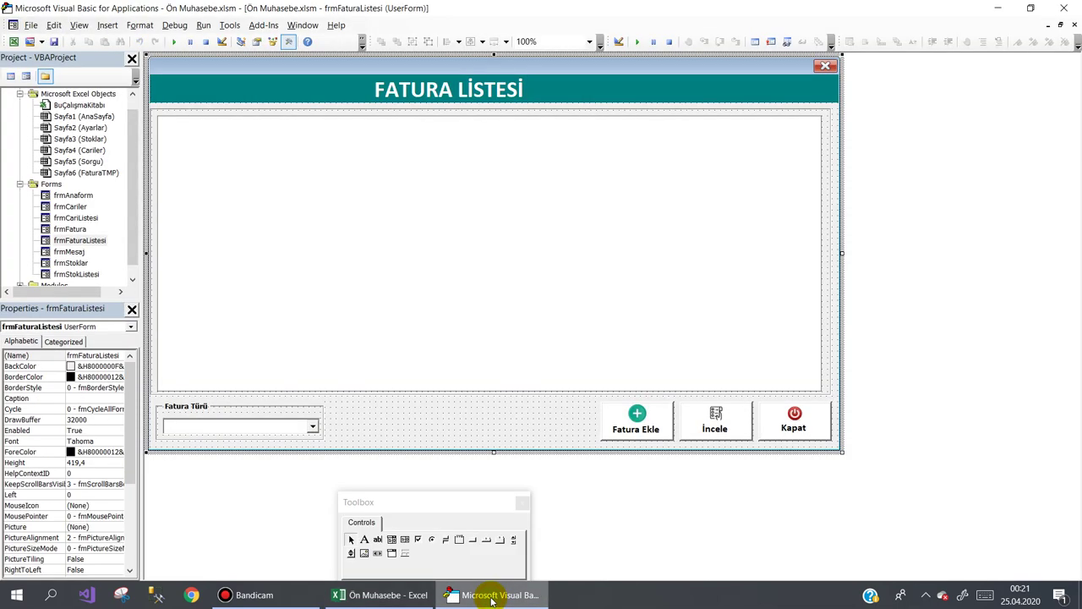
double_click(74, 229)
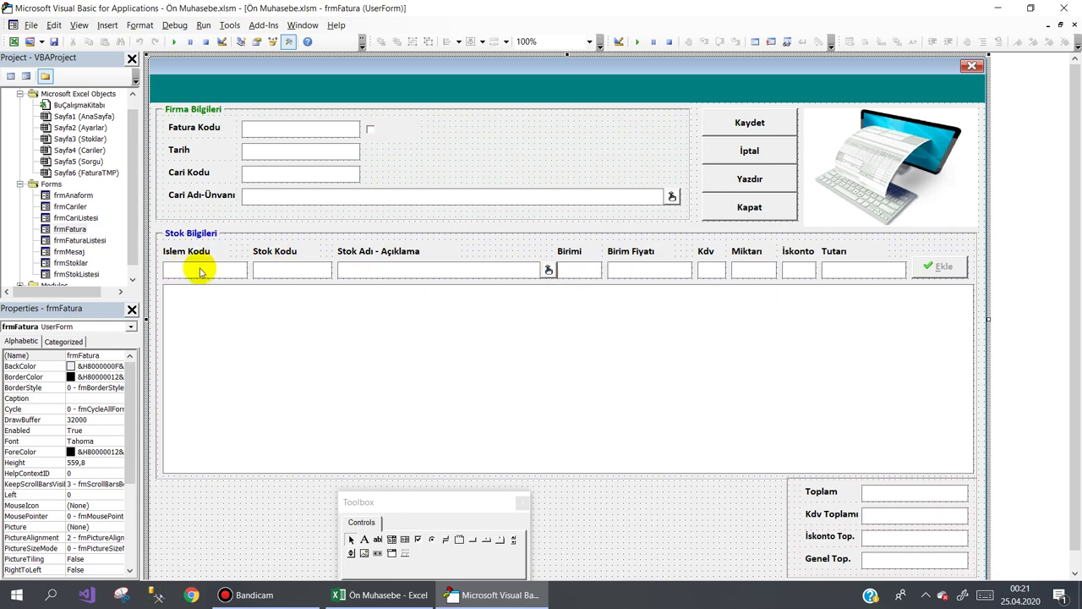
double_click(547, 270)
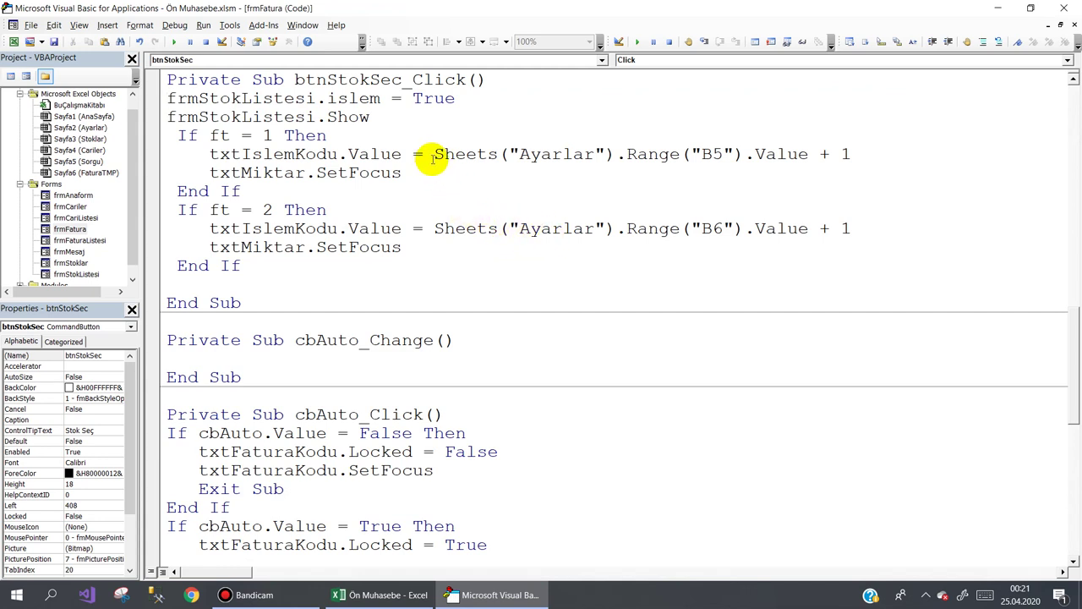
Step: Prefix txtIslemKodu with "A00" & for ft 1 and "S0" & for ft 2
click(426, 154)
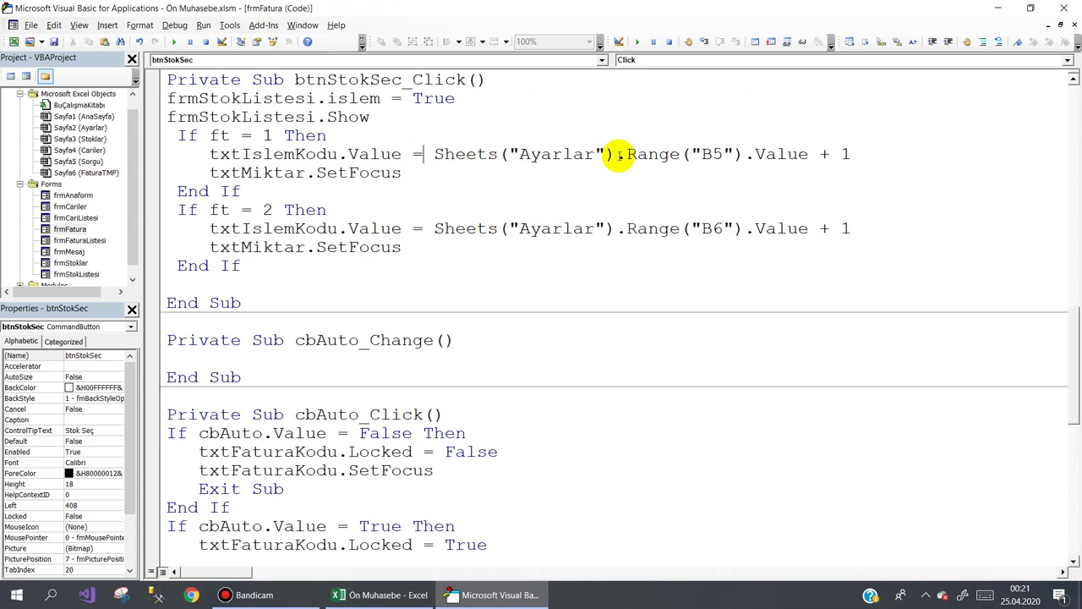
text(")
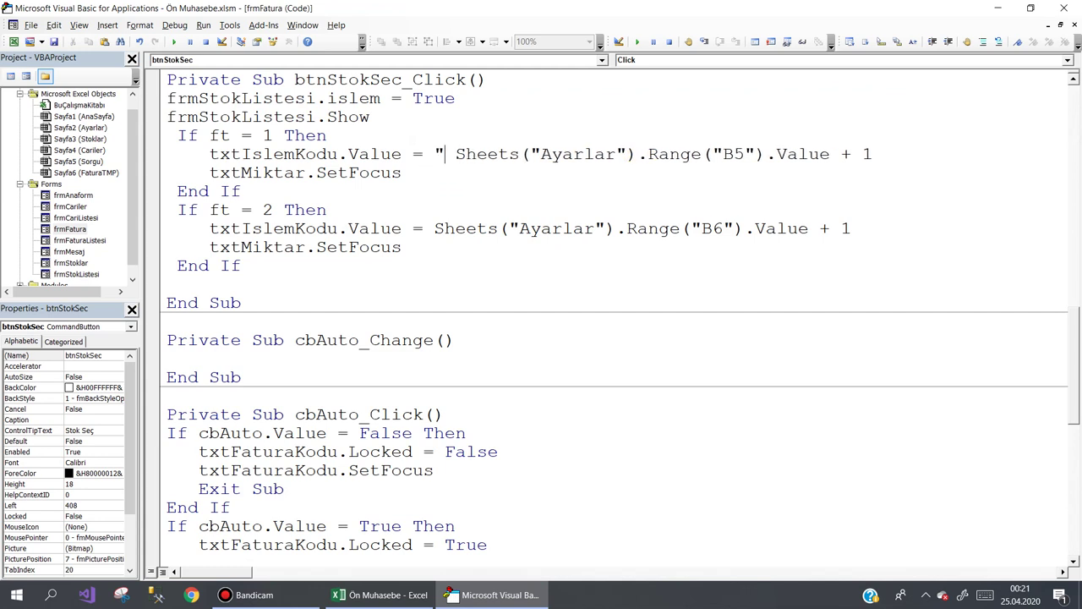
text(A")
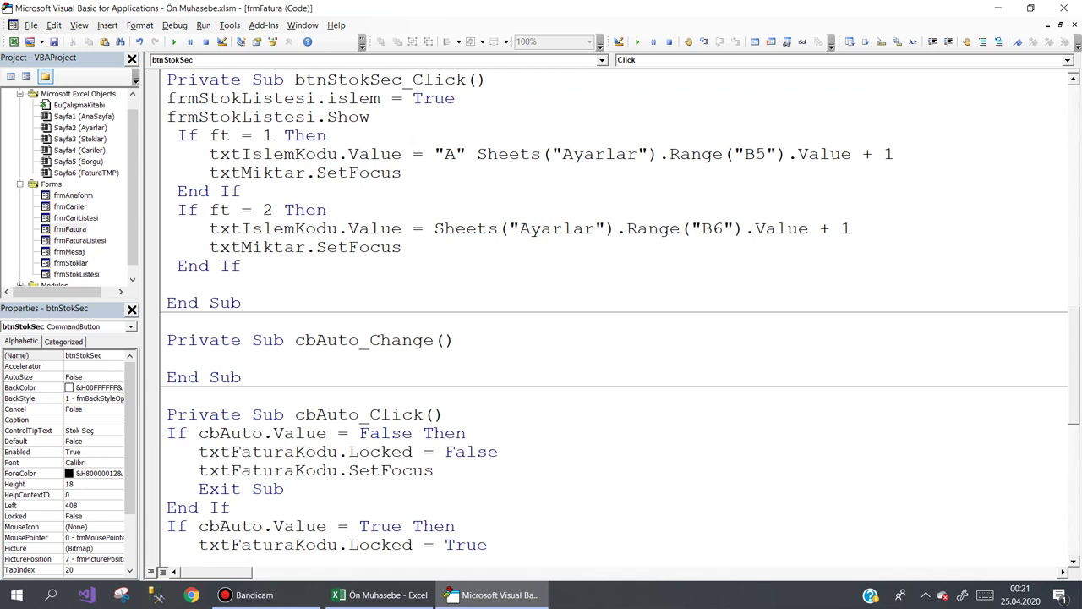
text(00)
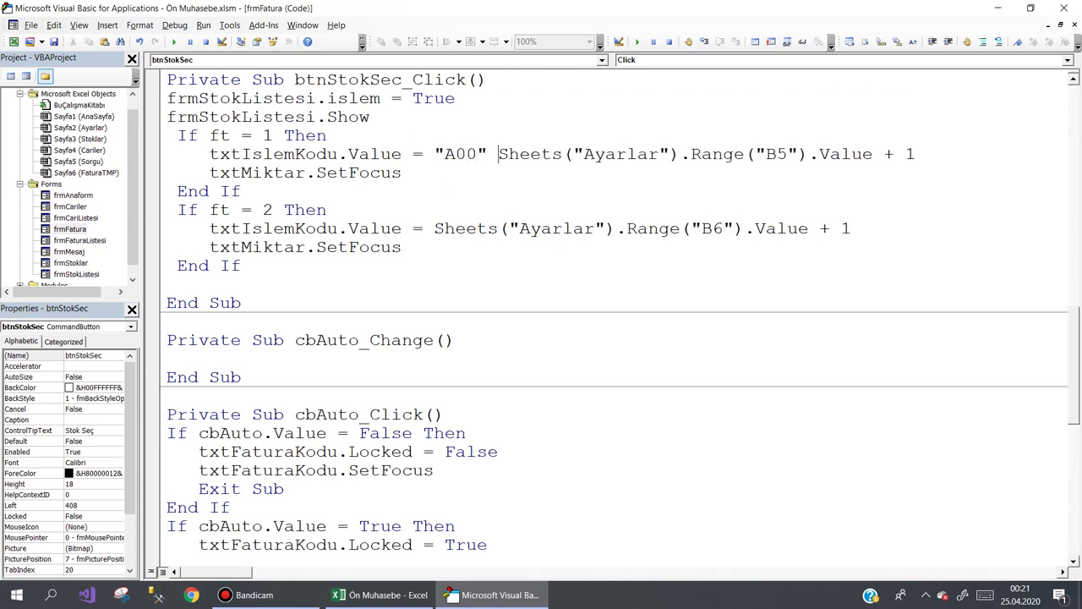
text( &)
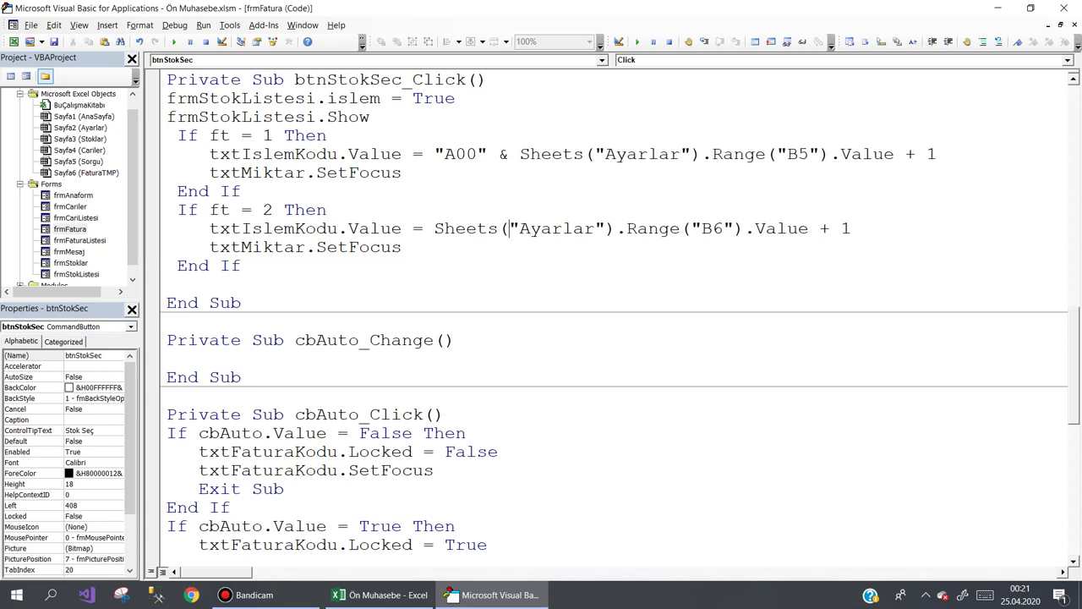
key(shift+Left)
key(shift+Left)
key(shift+Left)
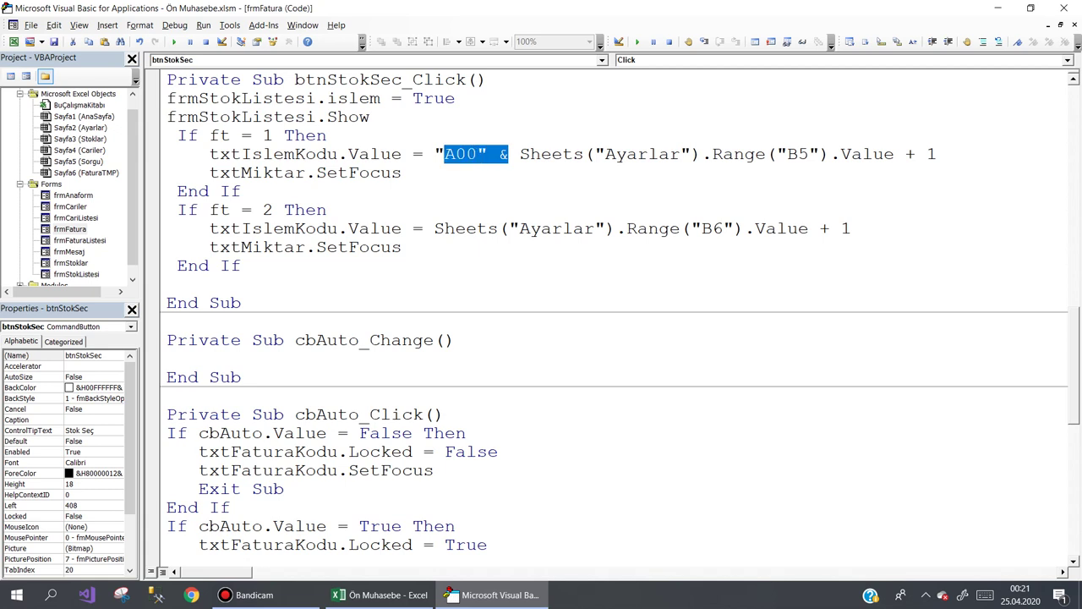
key(Down)
key(Down)
key(Down)
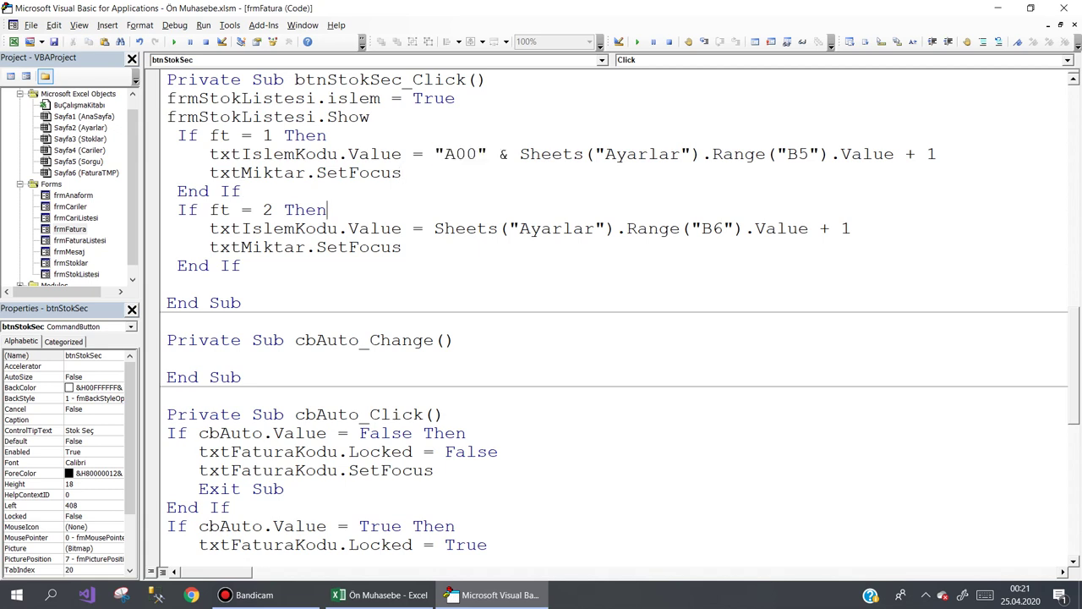
text("A00" &)
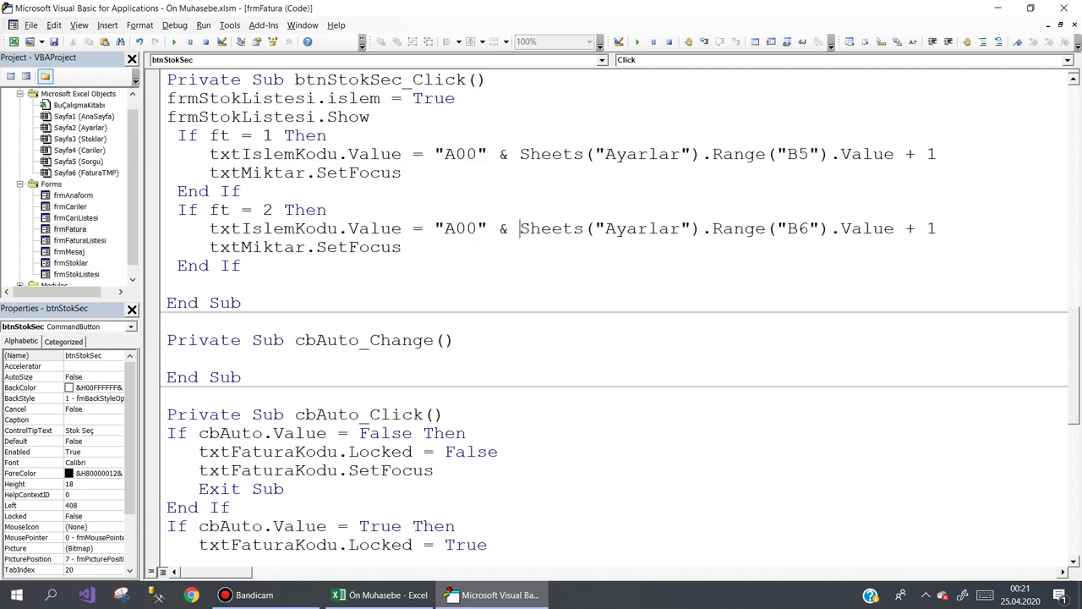
text(S)
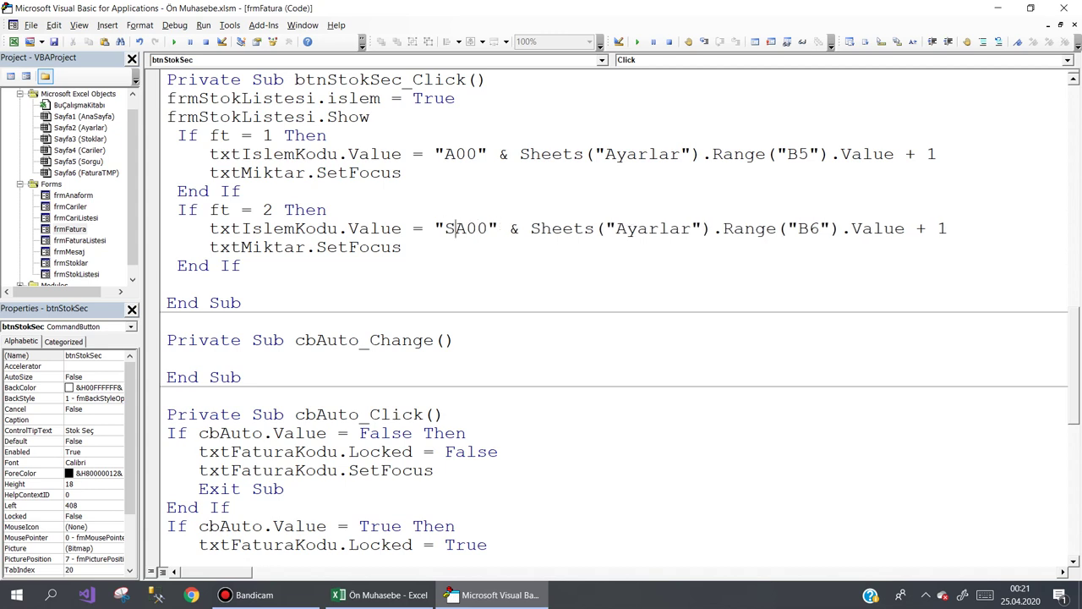
key(Delete)
key(Delete)
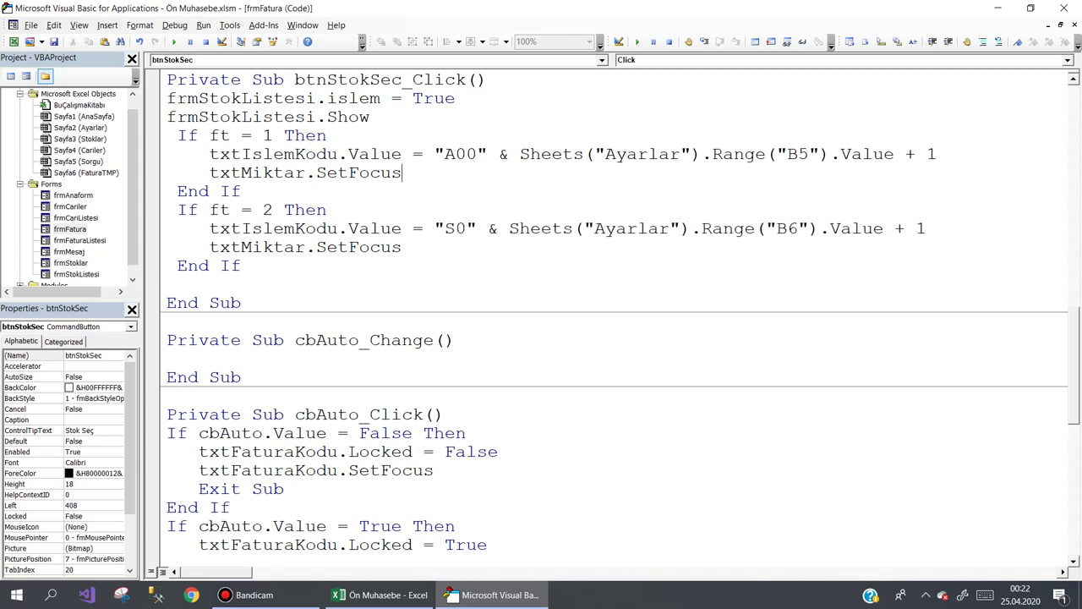
key(Delete)
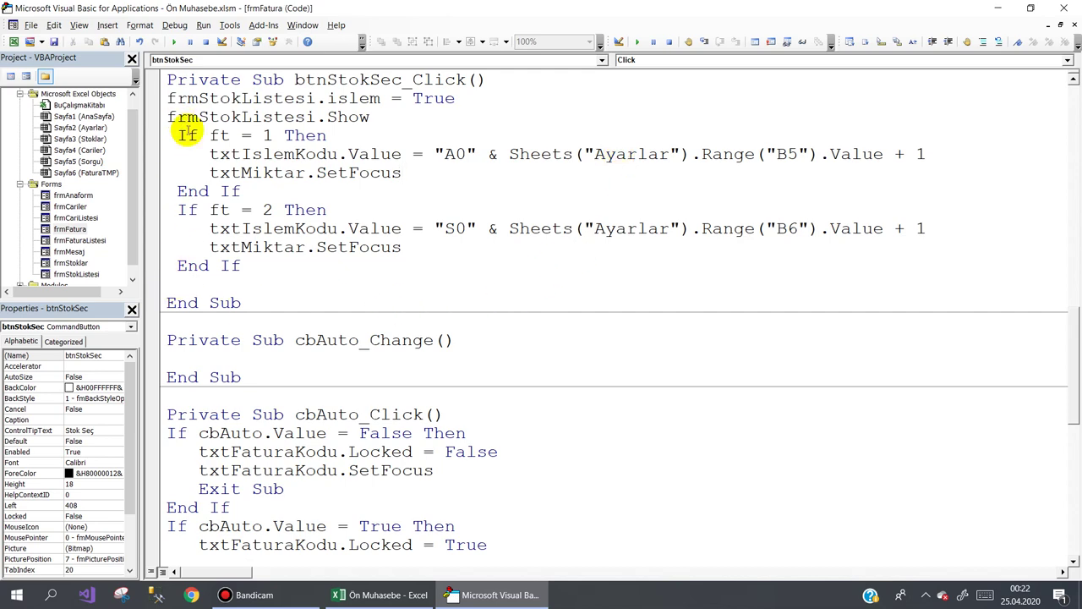
Step: Add a purchase invoice line for GÜNEŞ BİLGİSAYAR: FIRIN, quantity 15, discount 10
click(381, 594)
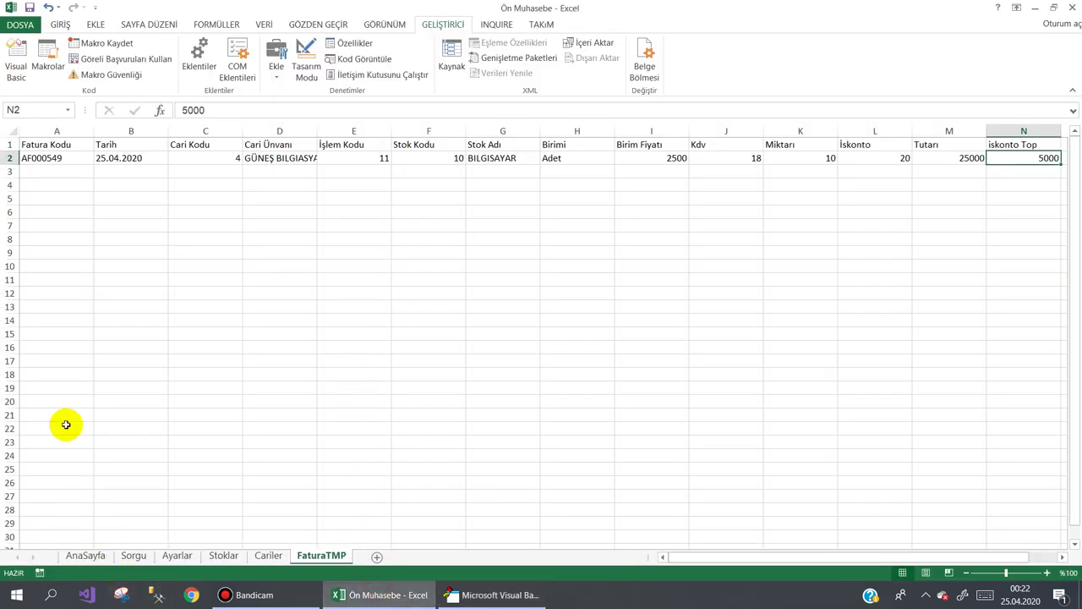
click(91, 556)
click(290, 236)
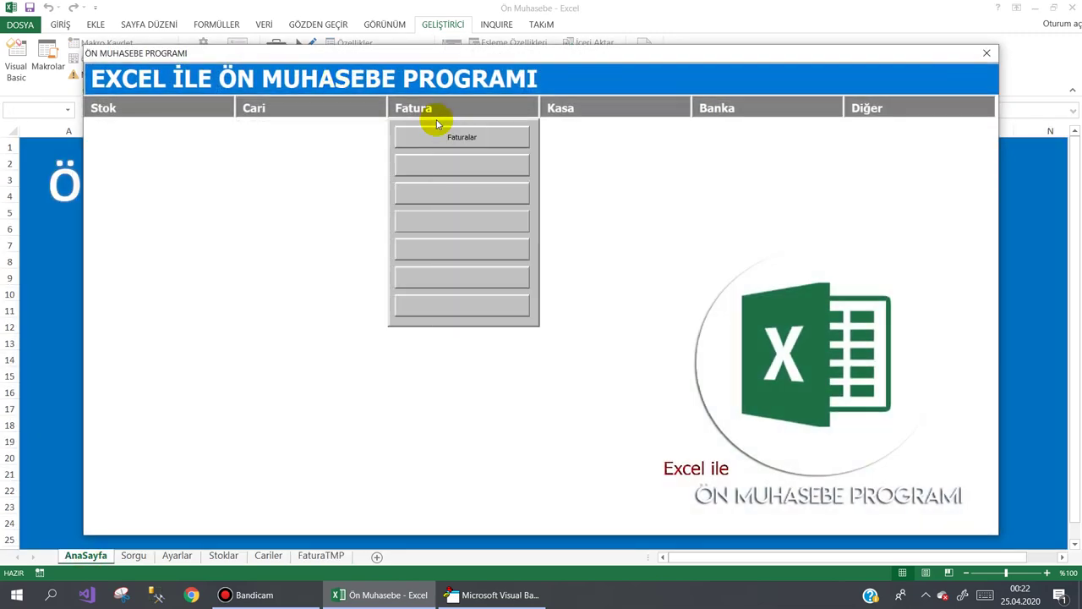
click(431, 136)
click(679, 457)
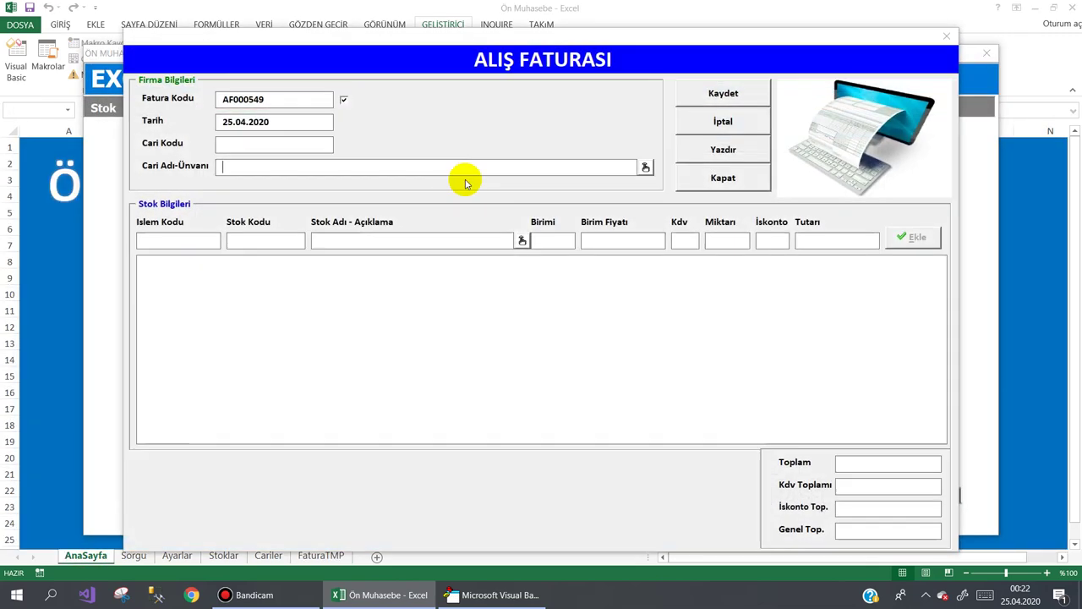
click(645, 167)
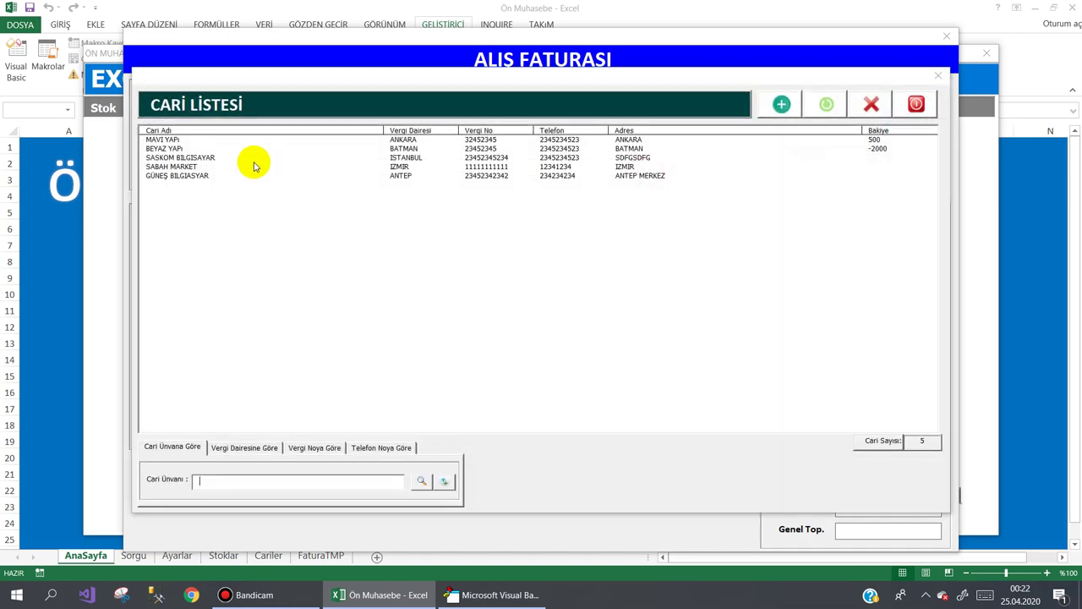
double_click(203, 176)
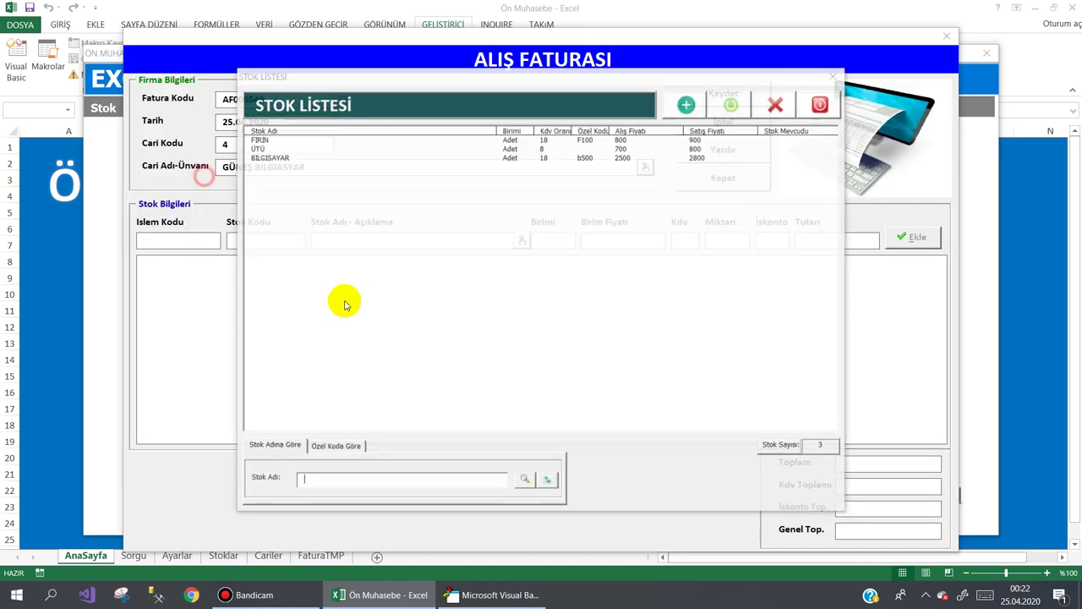
double_click(282, 140)
text(15)
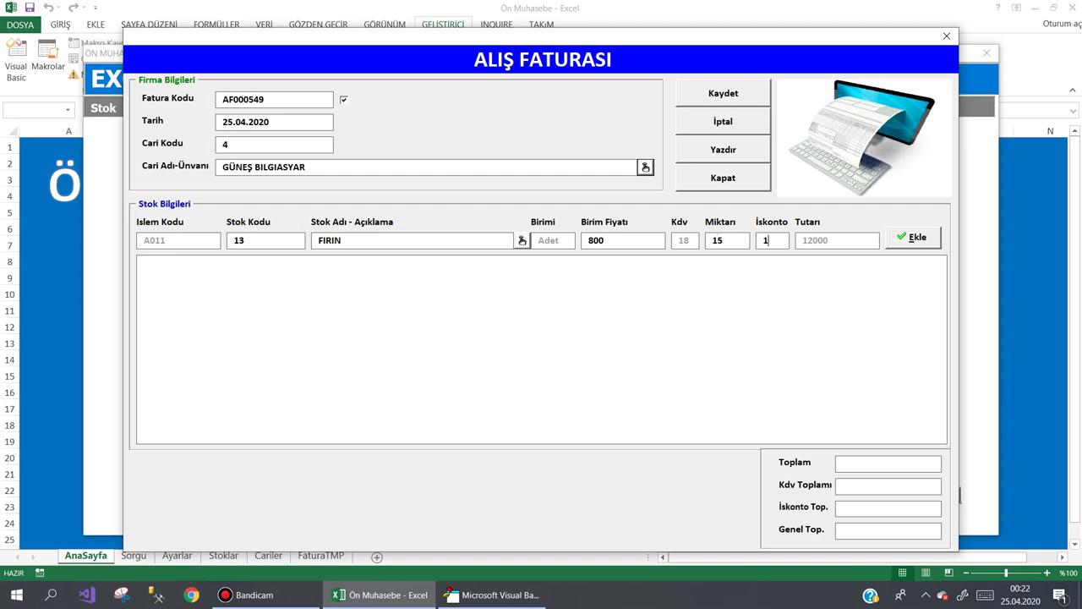
text(0)
key(Return)
key(Return)
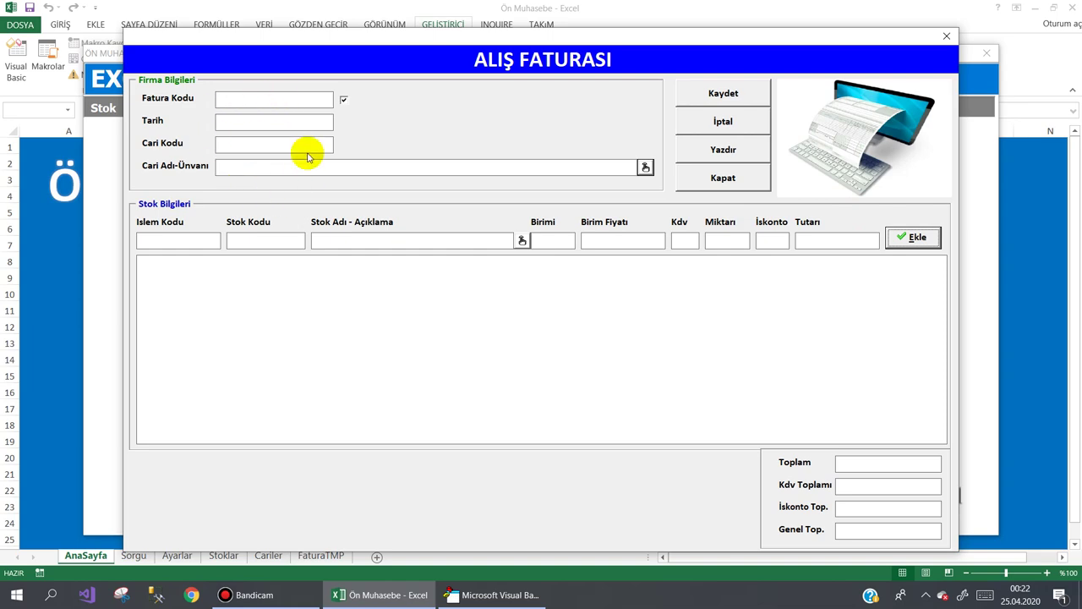
Step: Exit the accounting program, inspect the new FIRIN row in FaturaTMP, and return to VBA
click(697, 178)
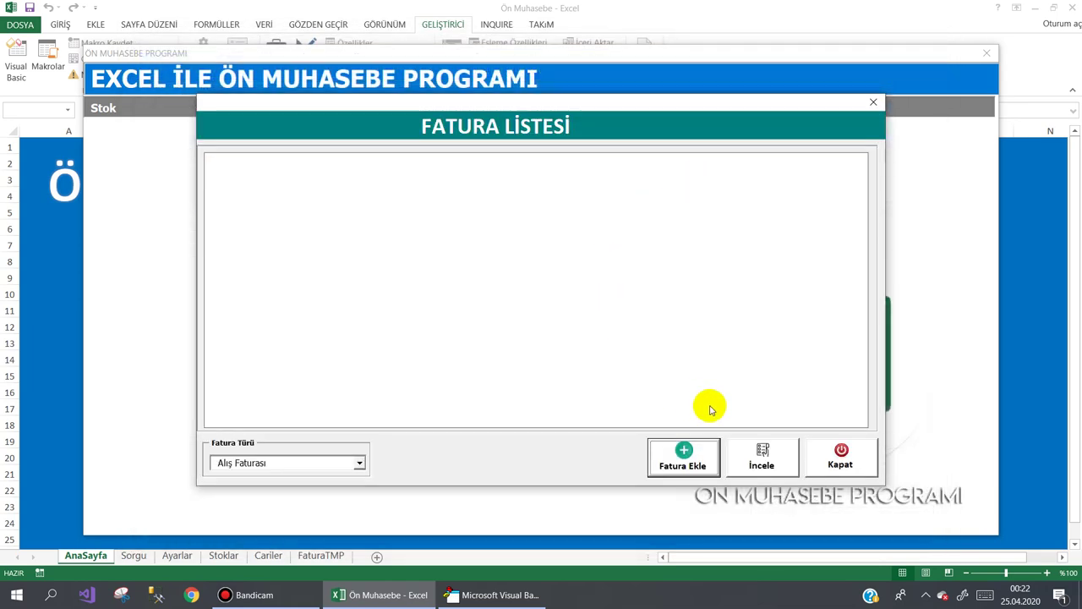
click(840, 456)
click(828, 123)
click(914, 305)
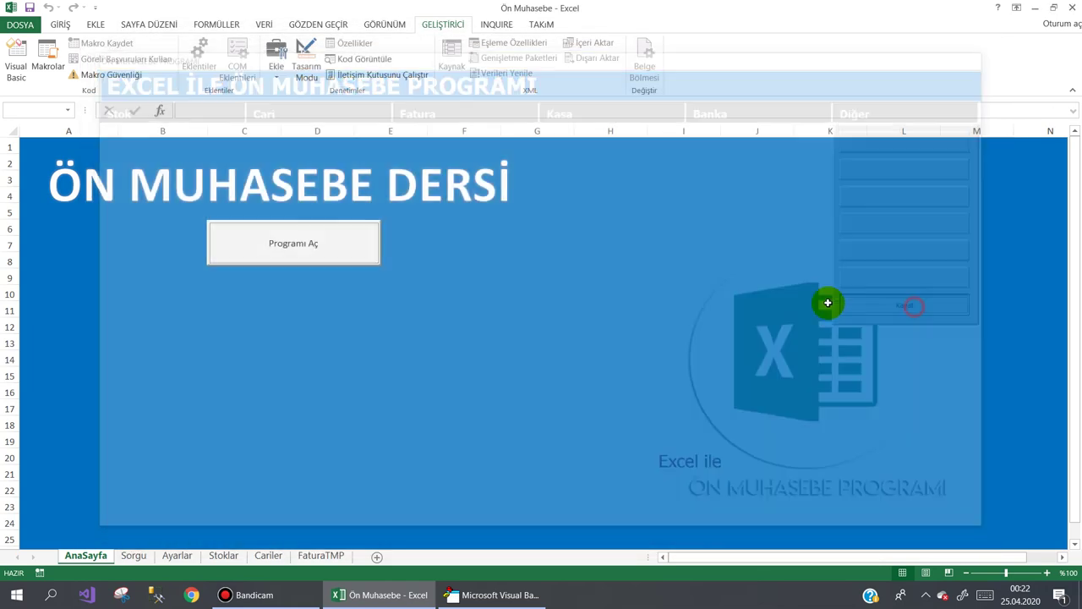
click(322, 555)
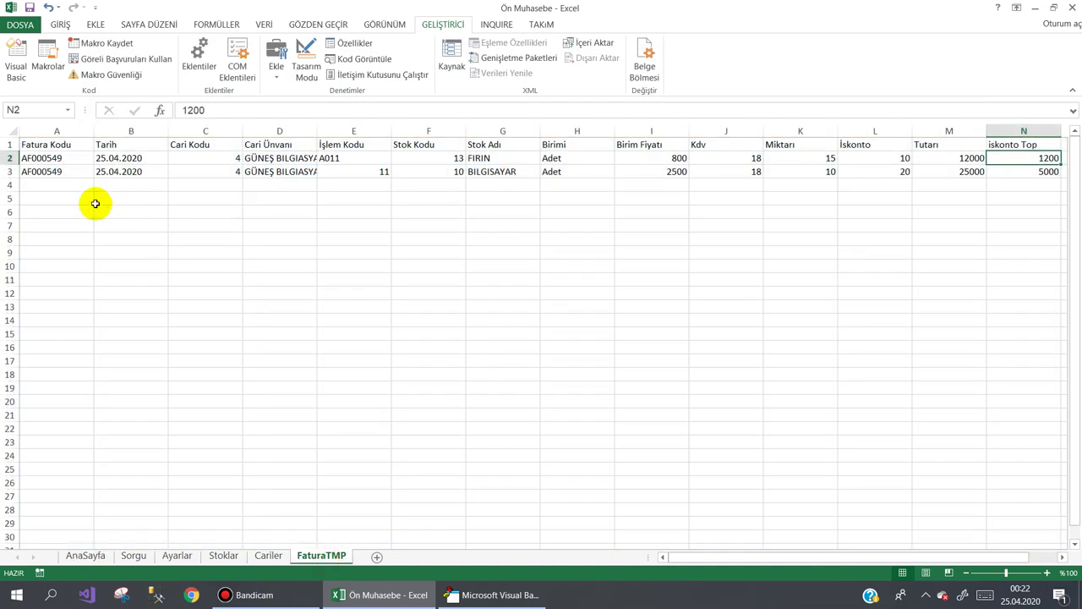
drag(25, 158, 1031, 159)
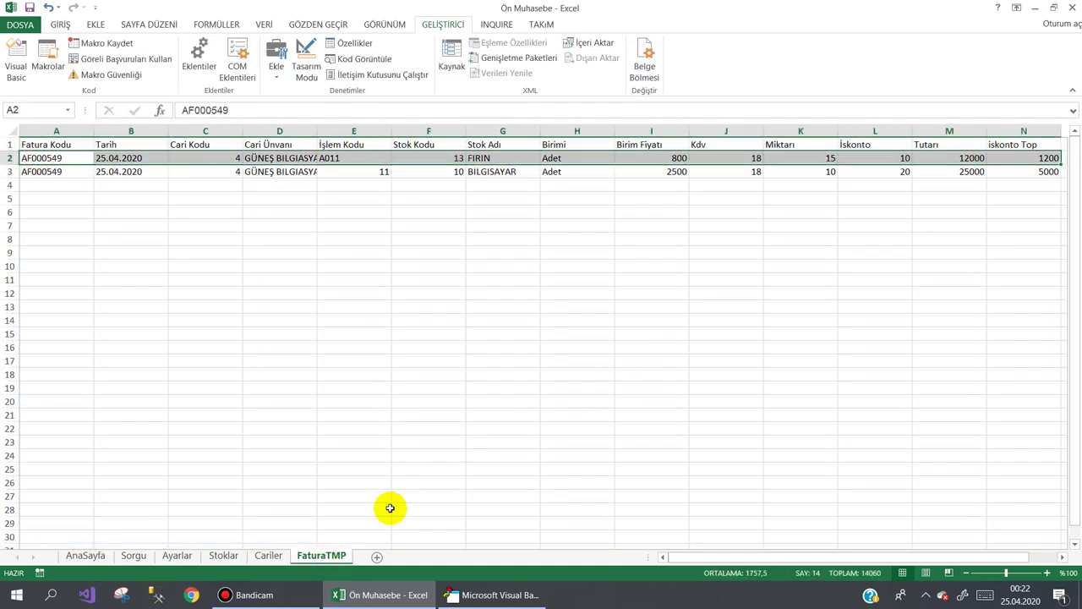
click(473, 594)
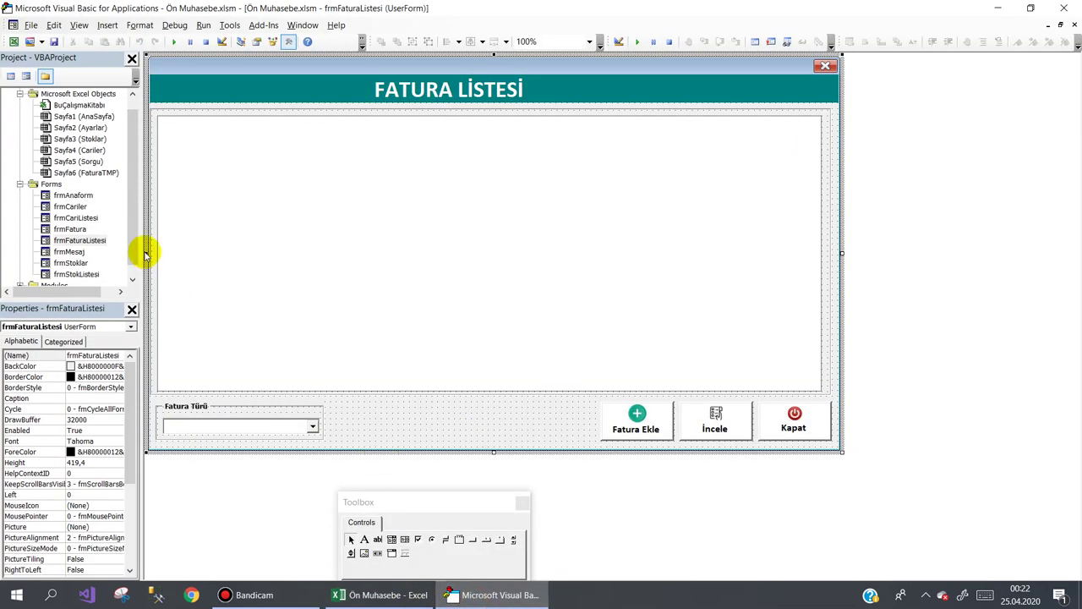
Step: Delete the A2–D2 invoice code, date and customer assignments from btnEkle_Click
double_click(70, 229)
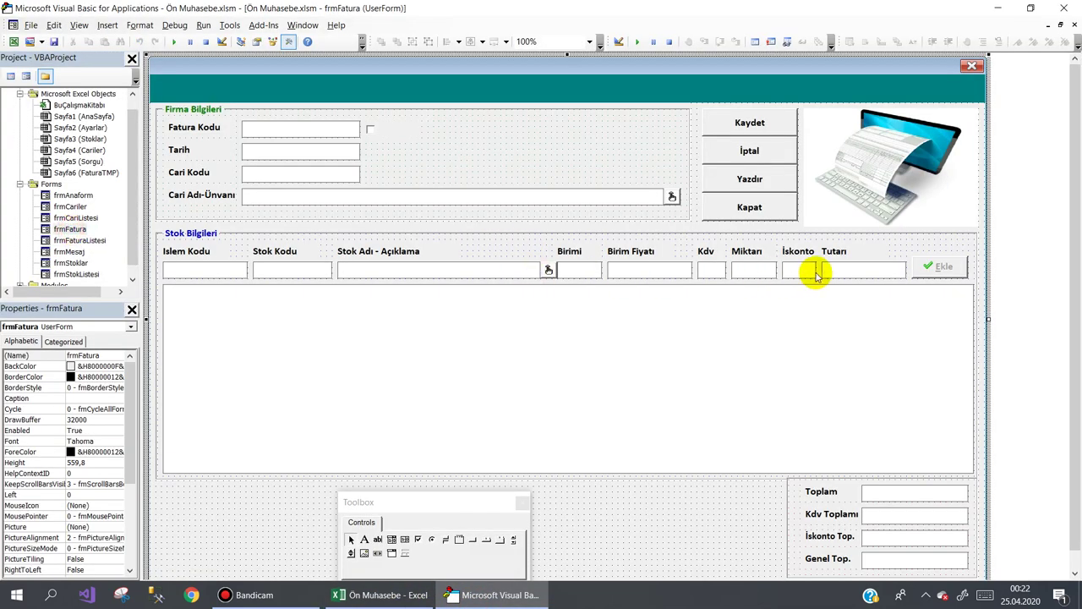
double_click(930, 266)
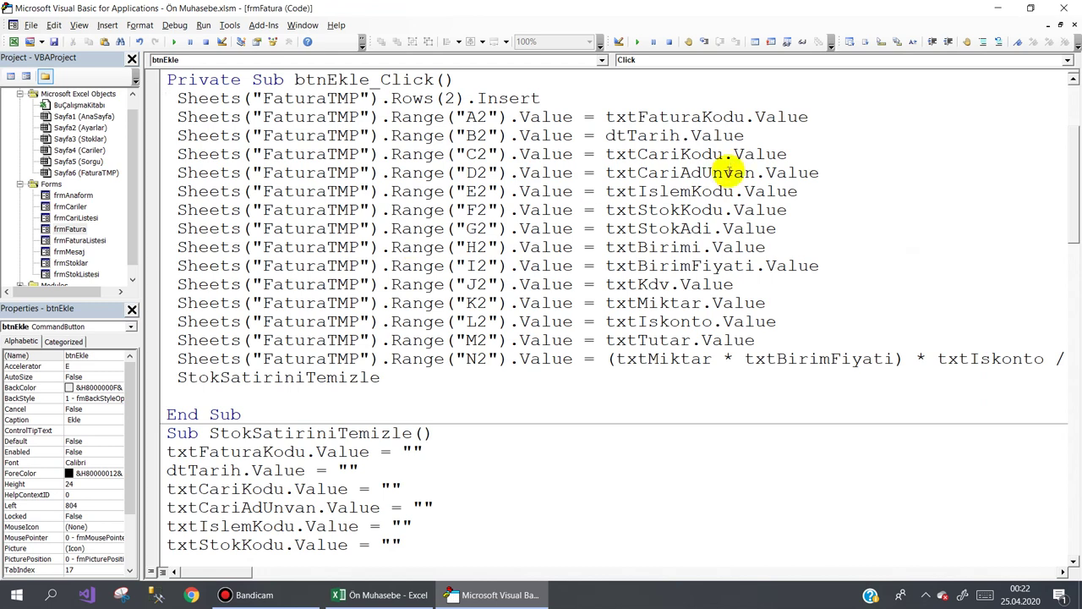
mouse_move(839, 176)
mouse_down()
mouse_move(285, 160)
mouse_move(141, 123)
mouse_up()
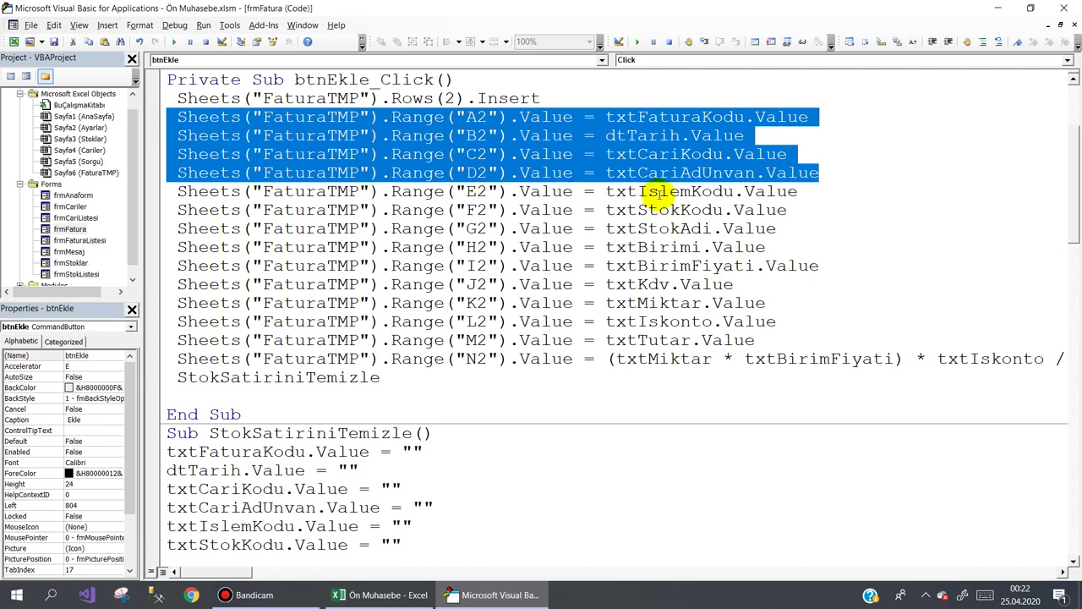
key(Delete)
key(Delete)
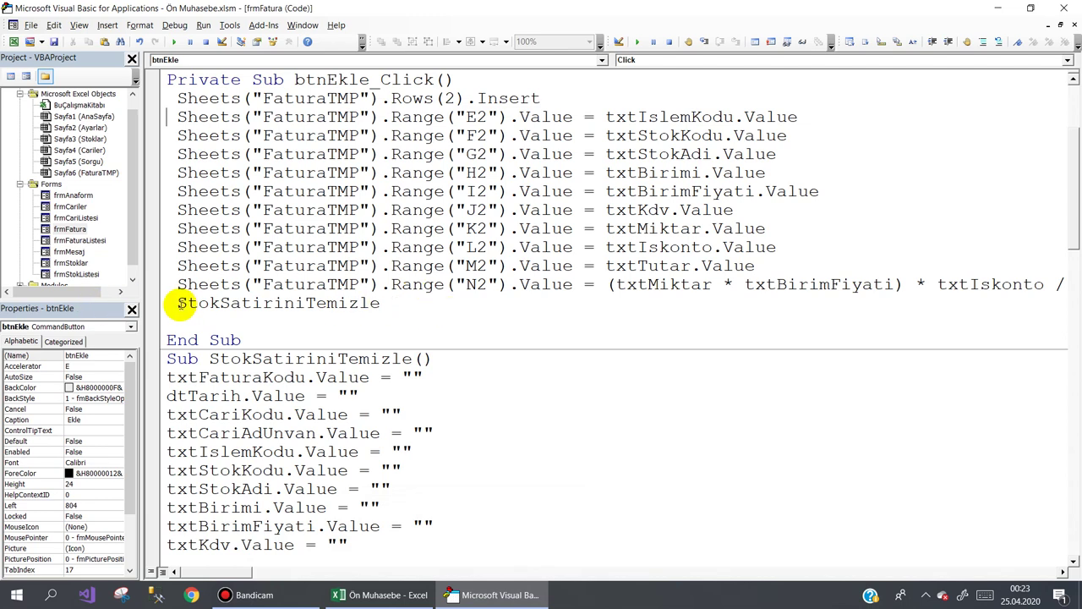
key(Return)
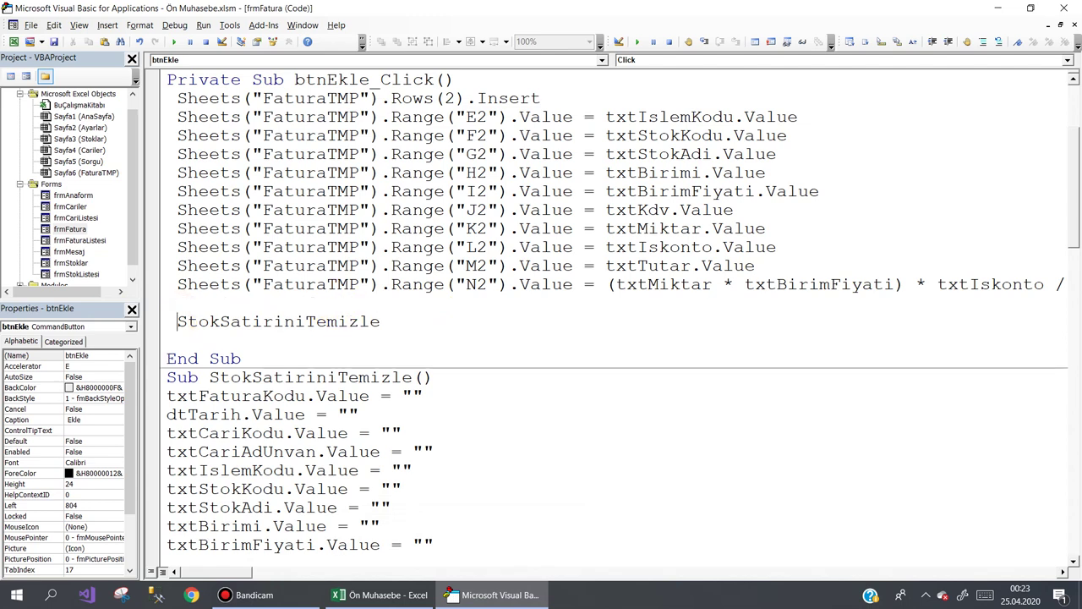
Step: Open the btnStokSec_Click code of the purchase invoice form
scroll(375, 154, up, 3)
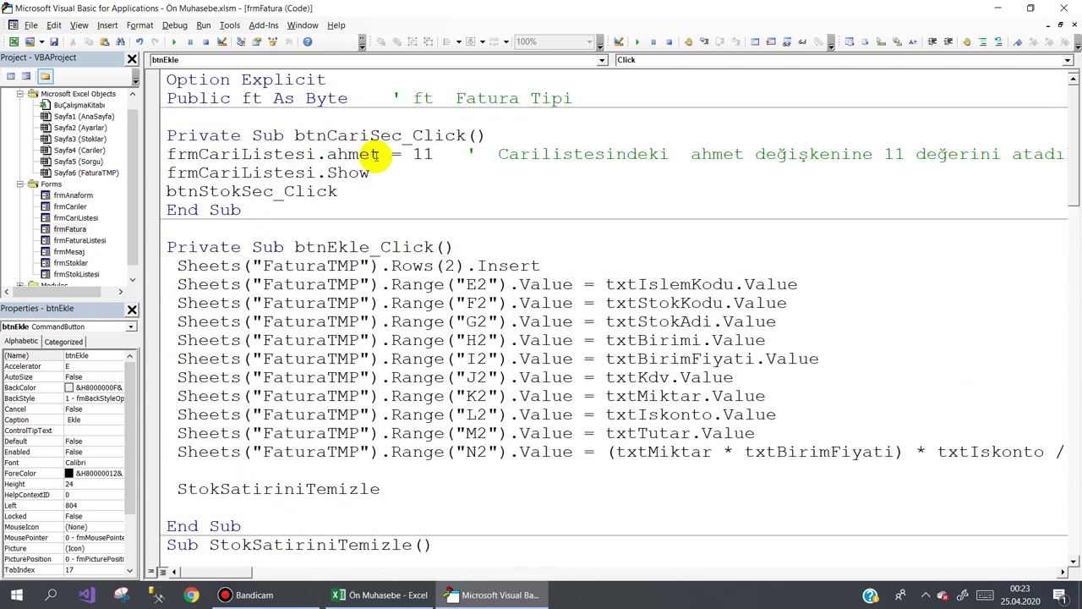
double_click(71, 230)
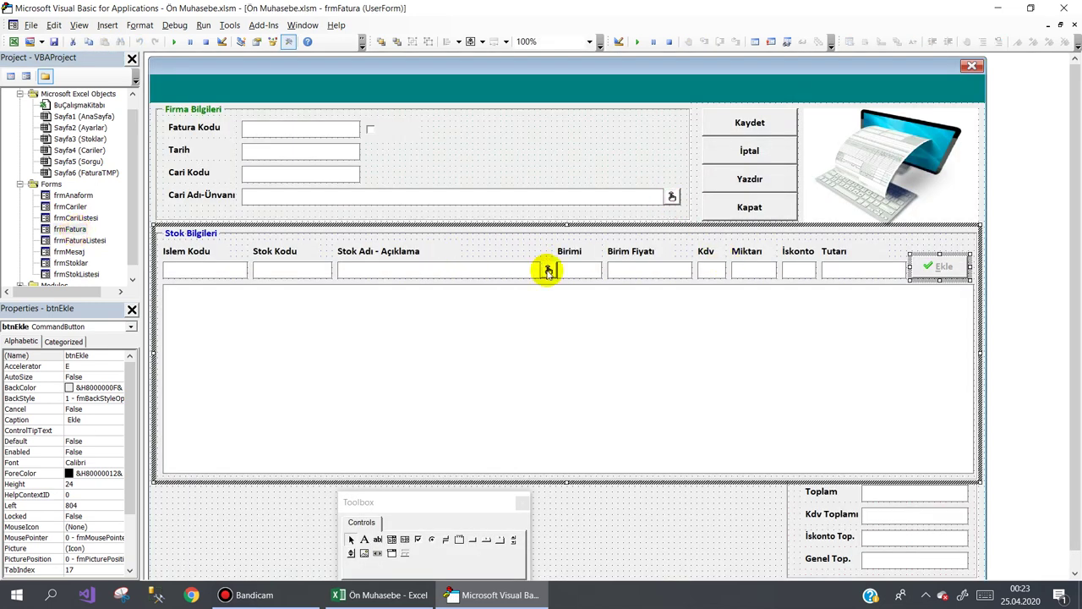
double_click(548, 270)
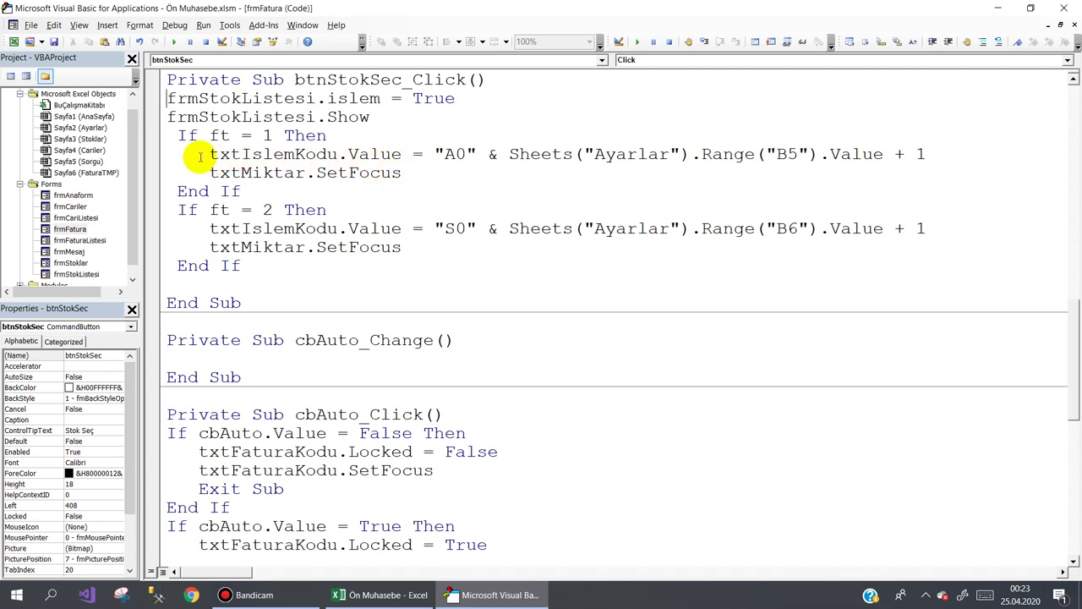
Step: Copy the Ayarlar B5 counter expression from btnStokSec_Click into the Ekle code
click(509, 153)
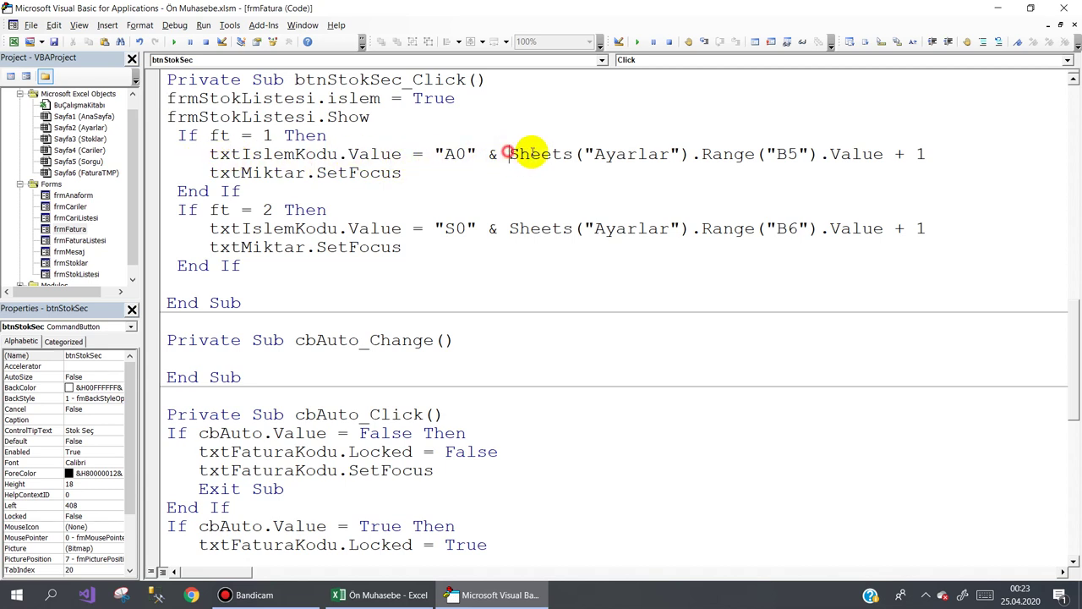
drag(531, 153, 925, 154)
right_click(805, 155)
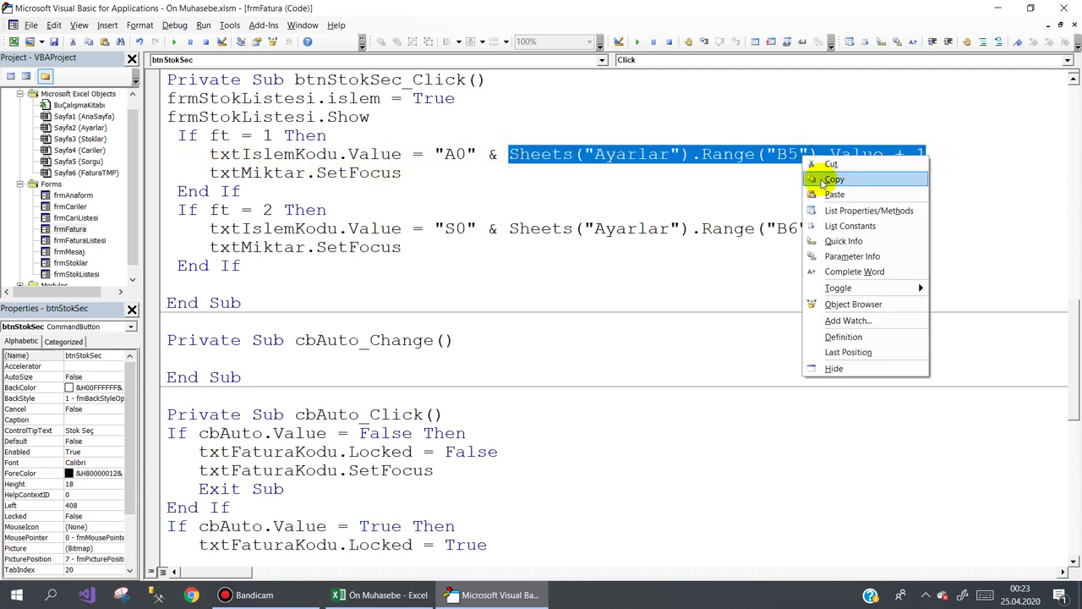
click(832, 179)
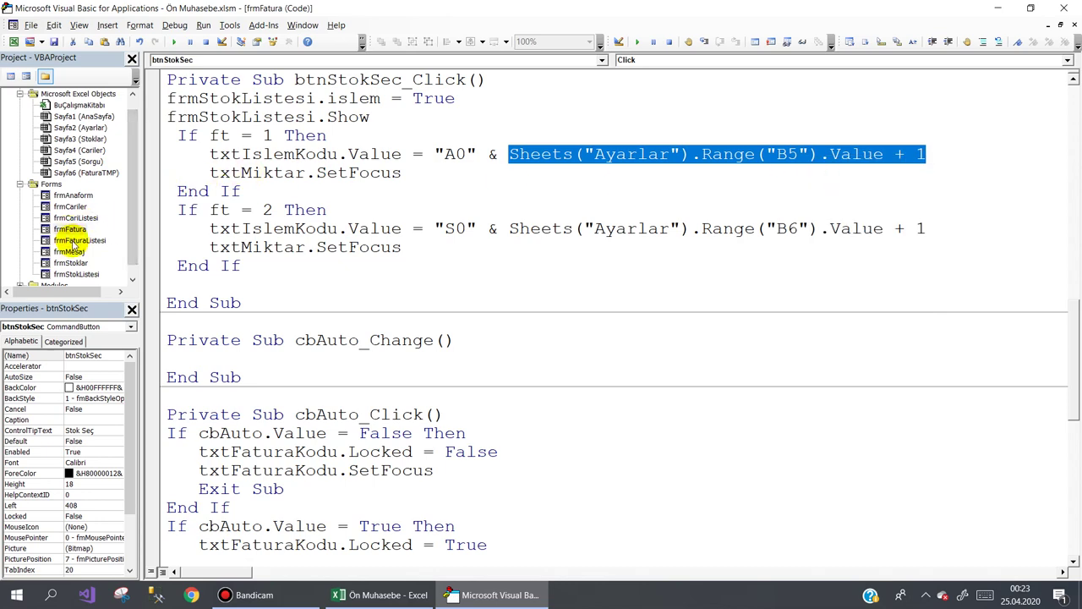
double_click(71, 228)
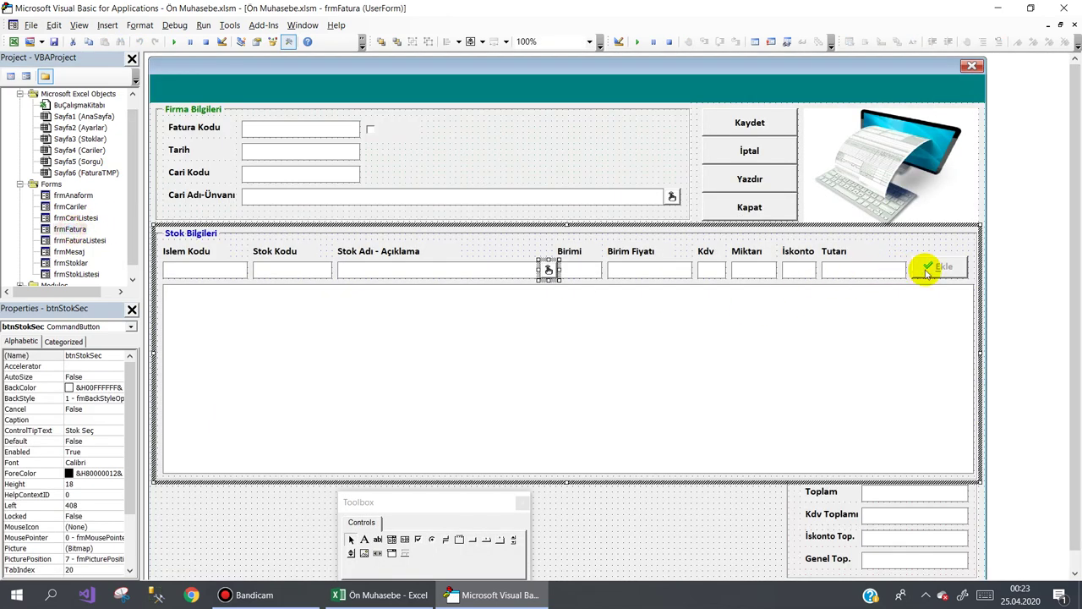
double_click(927, 269)
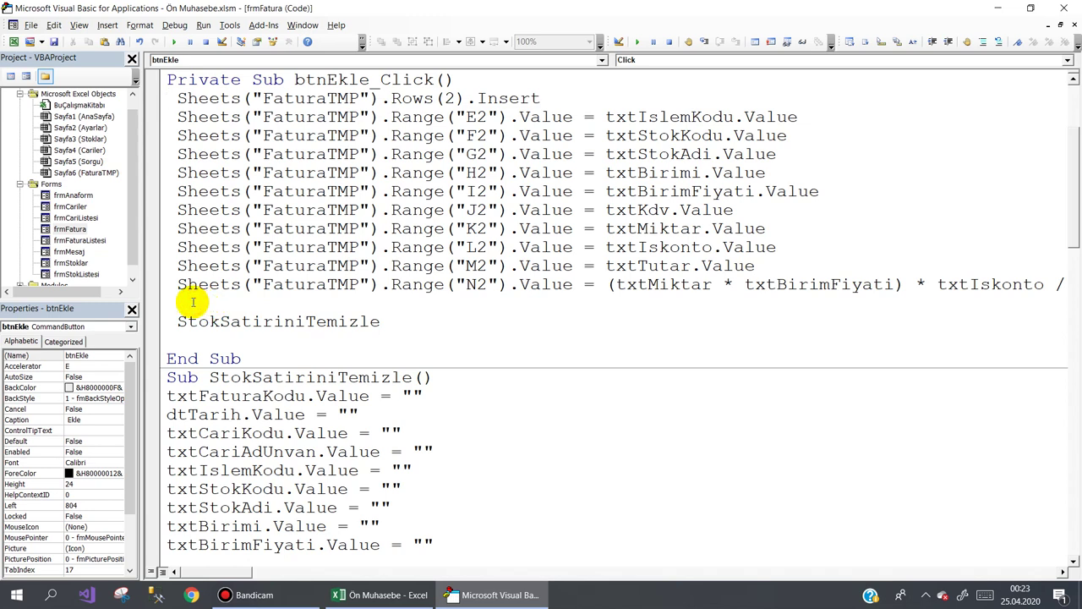
key(ctrl+v)
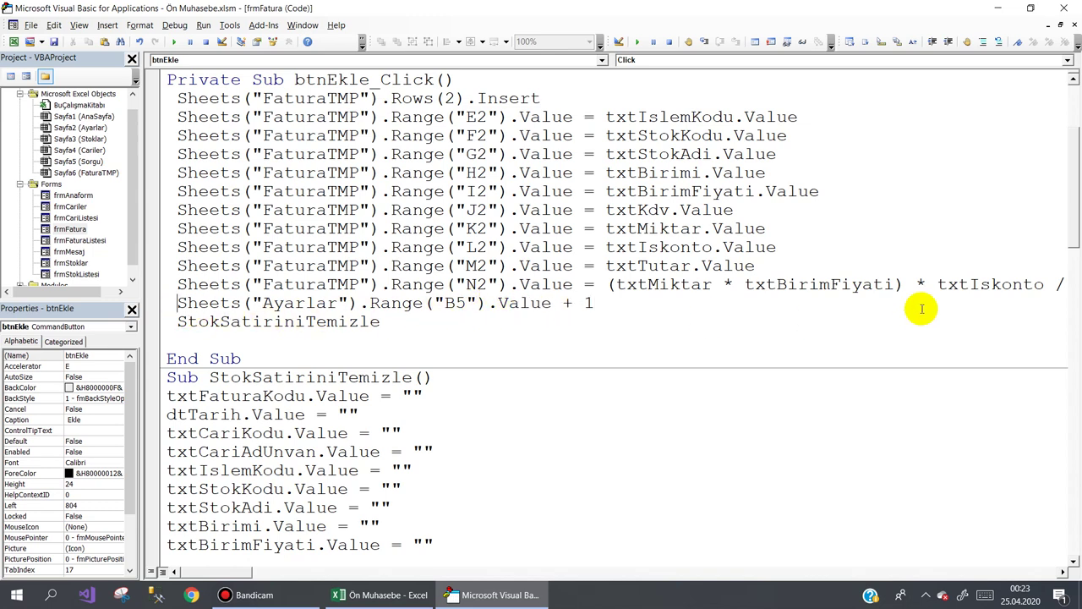
Step: Wrap it in an If ft=1 block that adds 1 to Ayarlar B5
key(Return)
text(if f)
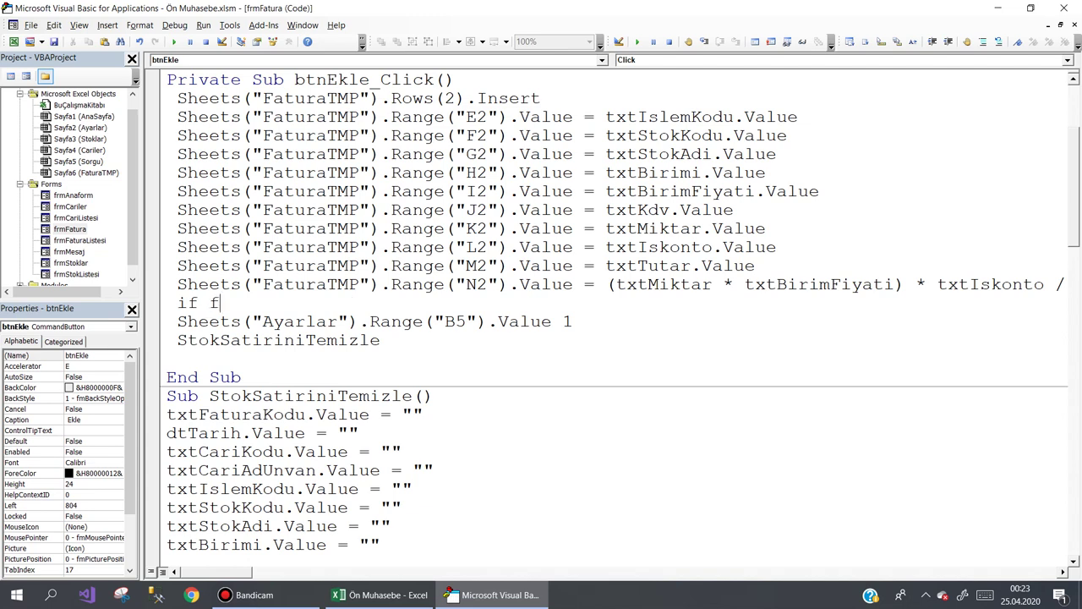
key(ctrl+space)
key(BackSpace)
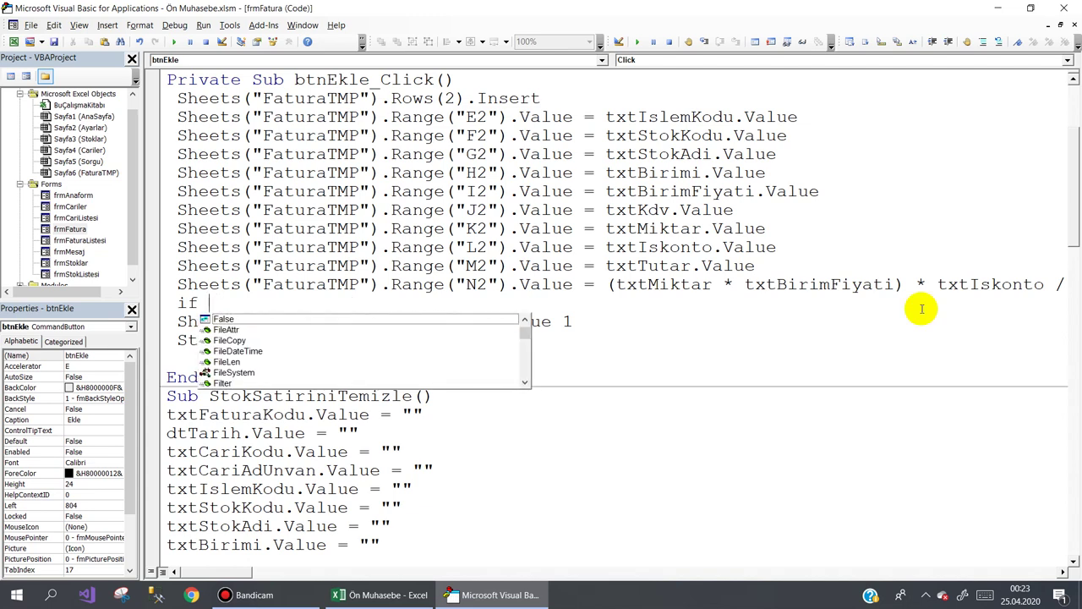
text(ft)
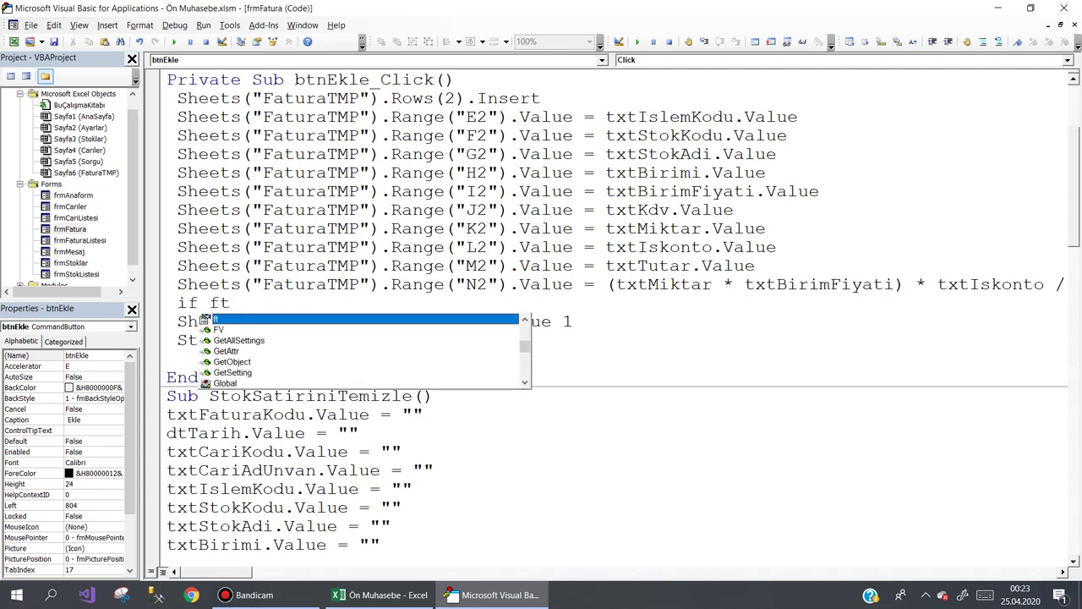
text(=1 then)
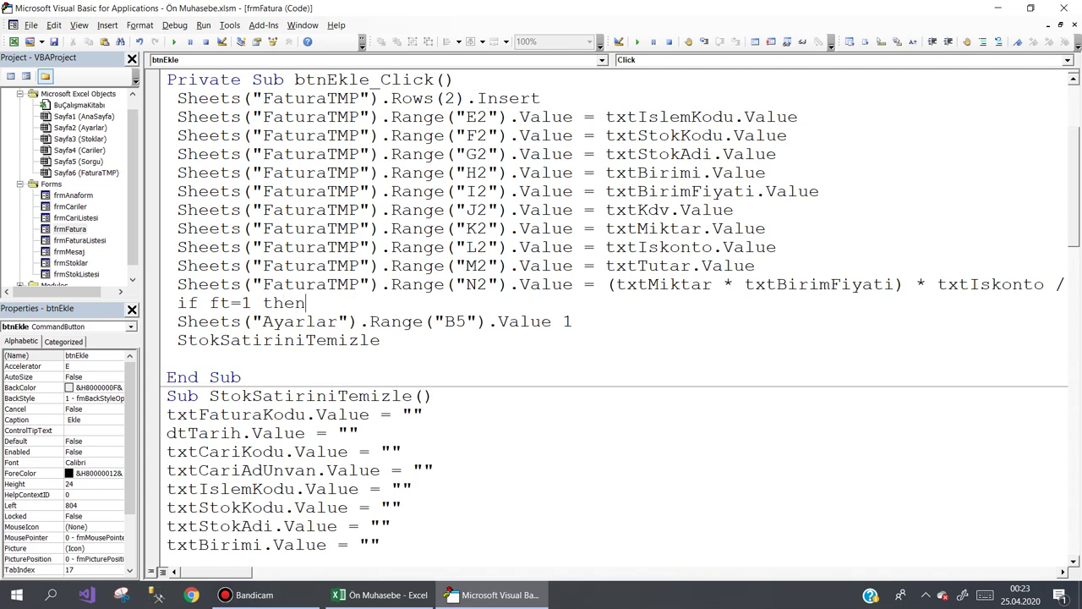
key(Down)
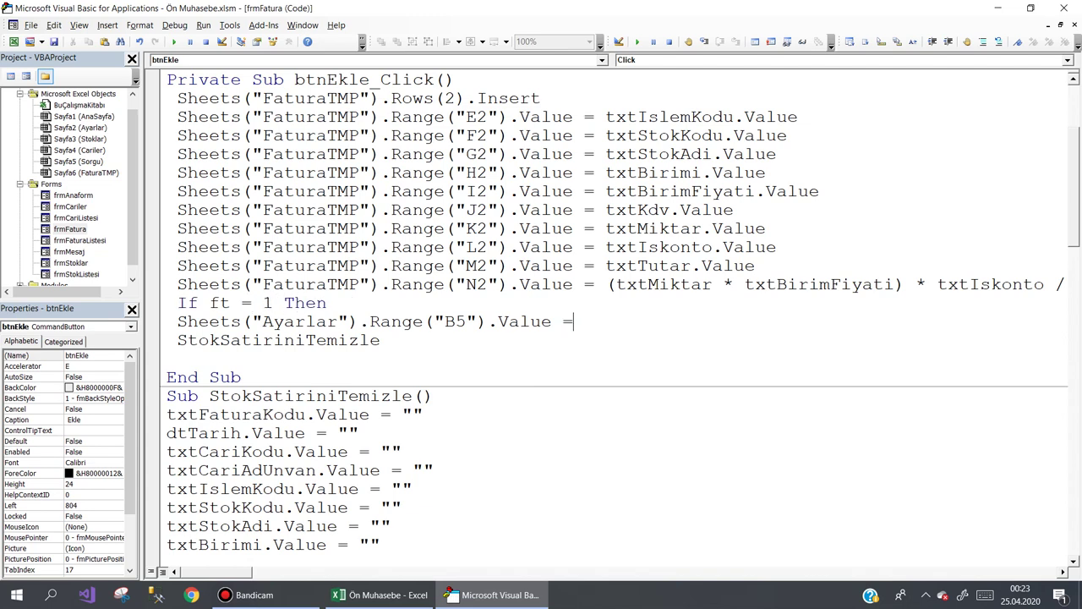
key(ctrl+v)
text(+ 1)
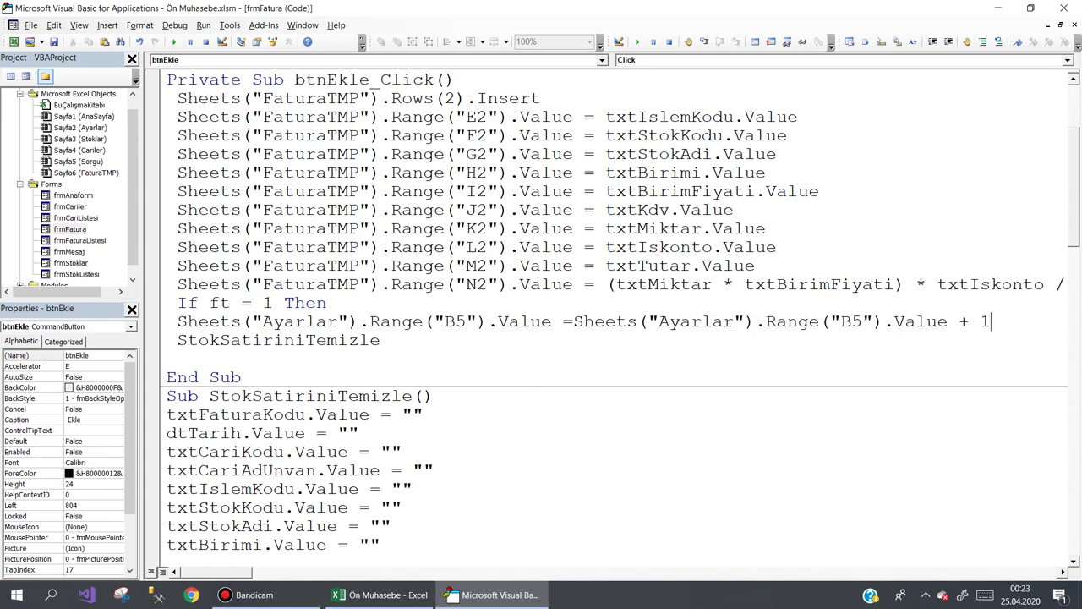
key(Return)
text(End If)
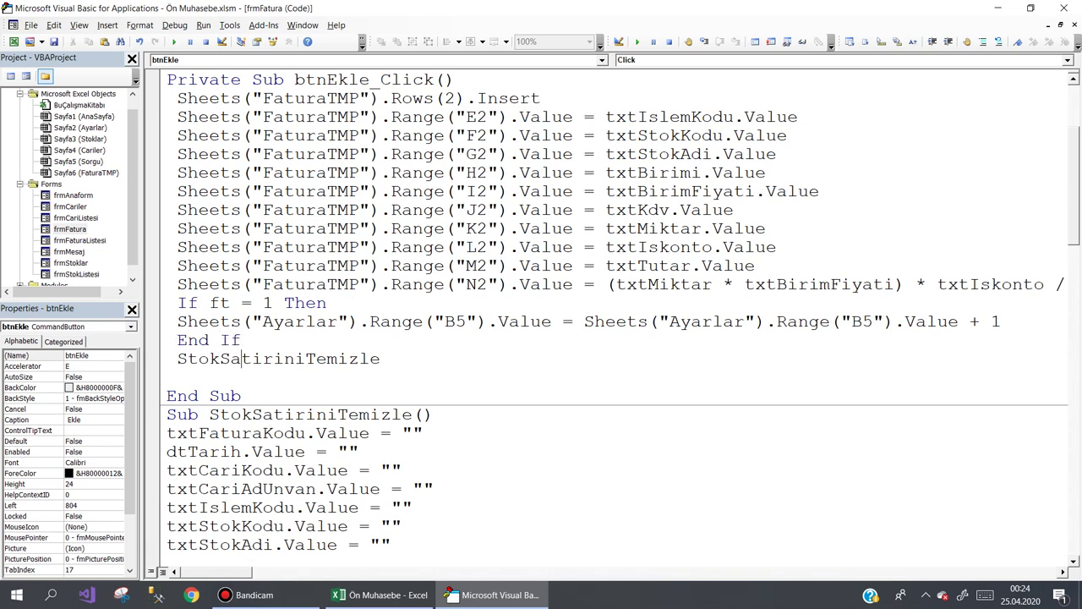
key(Return)
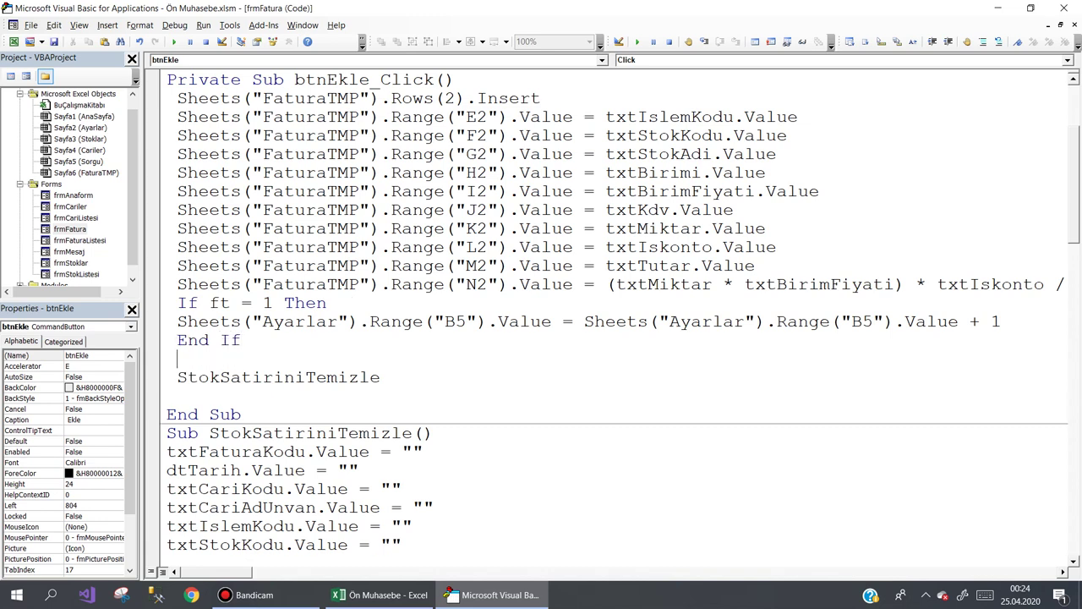
Step: Paste a copy of the If block for the ft = 2 / B6 case
key(shift+Up)
key(shift+Up)
key(shift+Up)
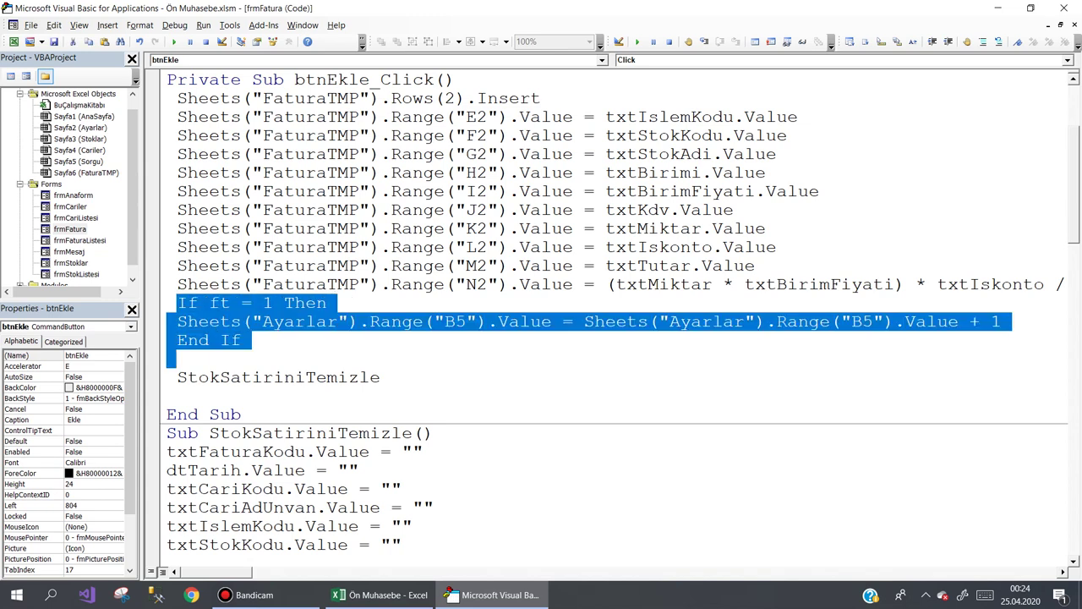
click(177, 377)
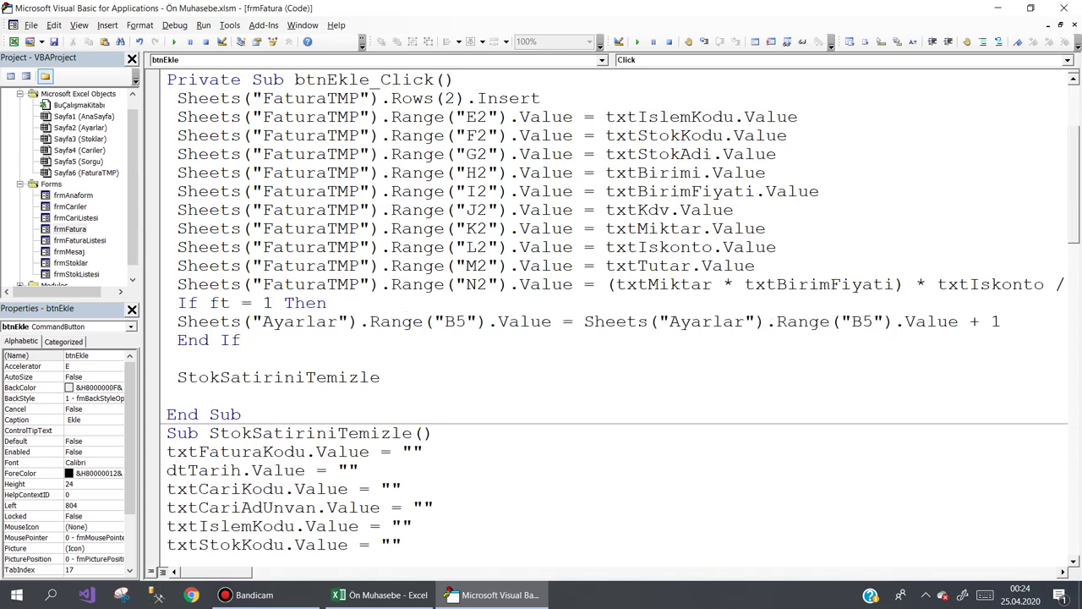
key(ctrl+v)
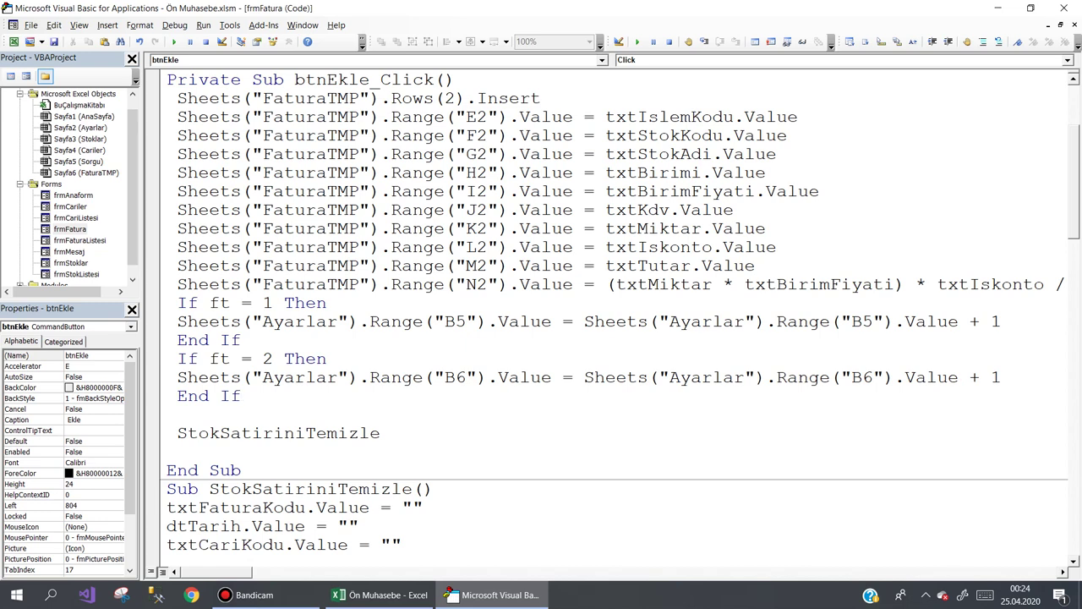
click(376, 596)
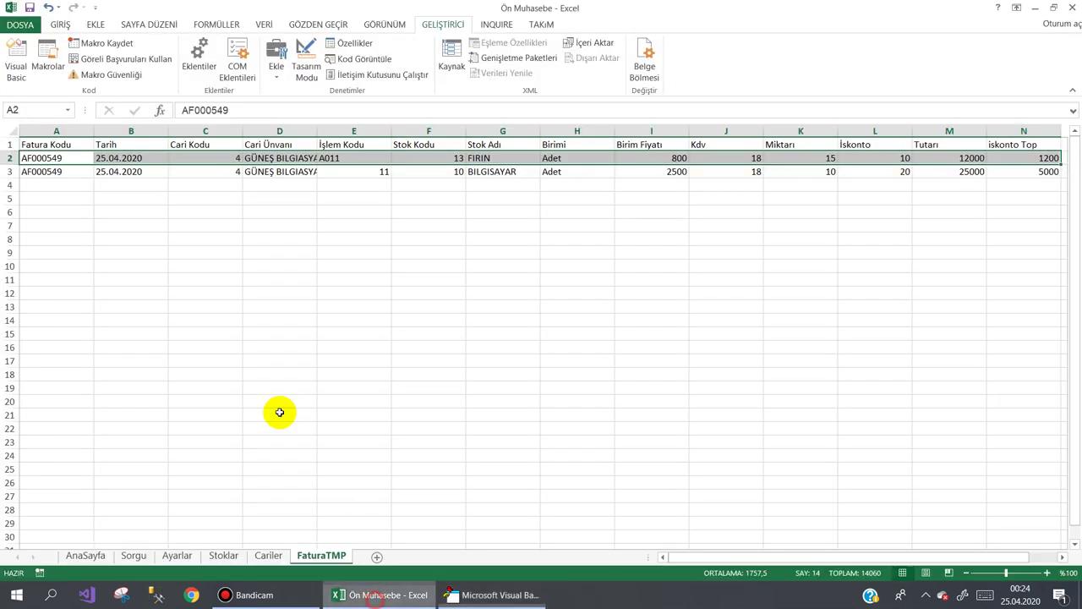
Step: Clear test data rows 2 and 3 from the FaturaTMP sheet
click(56, 183)
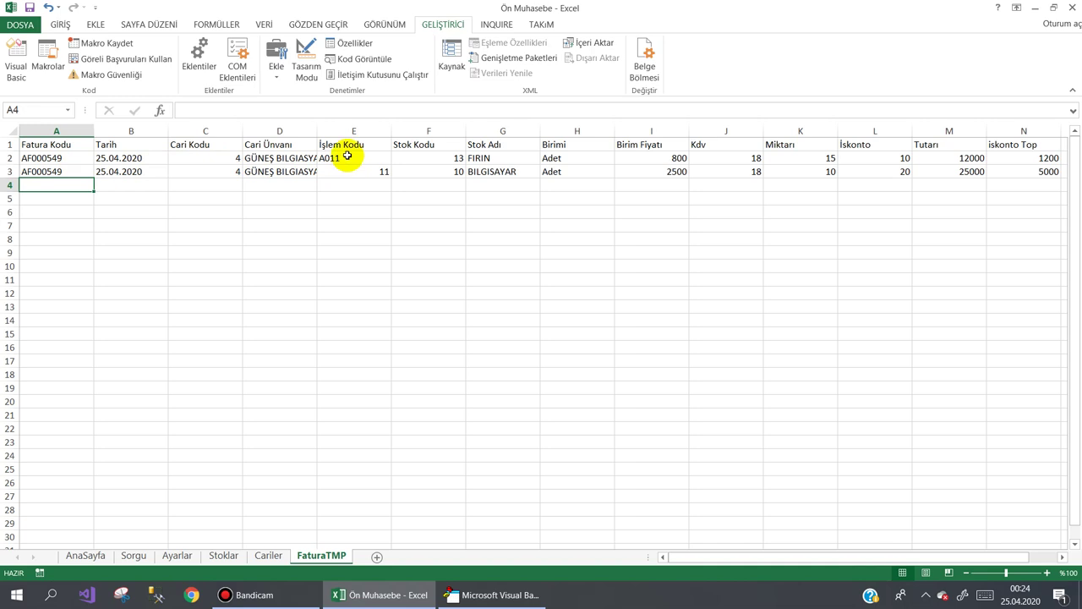
drag(346, 156, 347, 170)
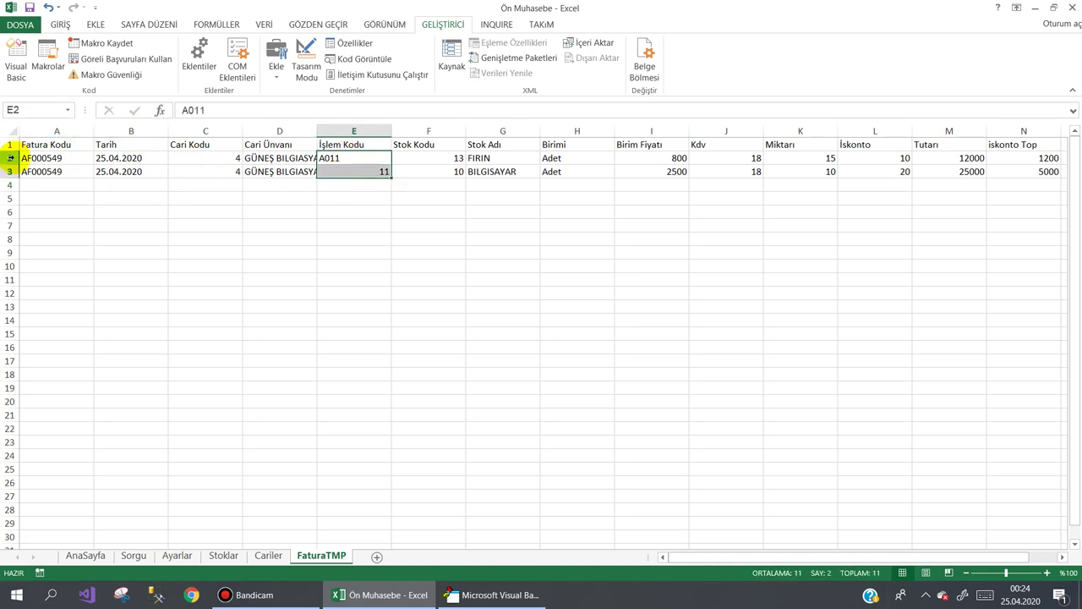
drag(10, 157, 10, 176)
key(Delete)
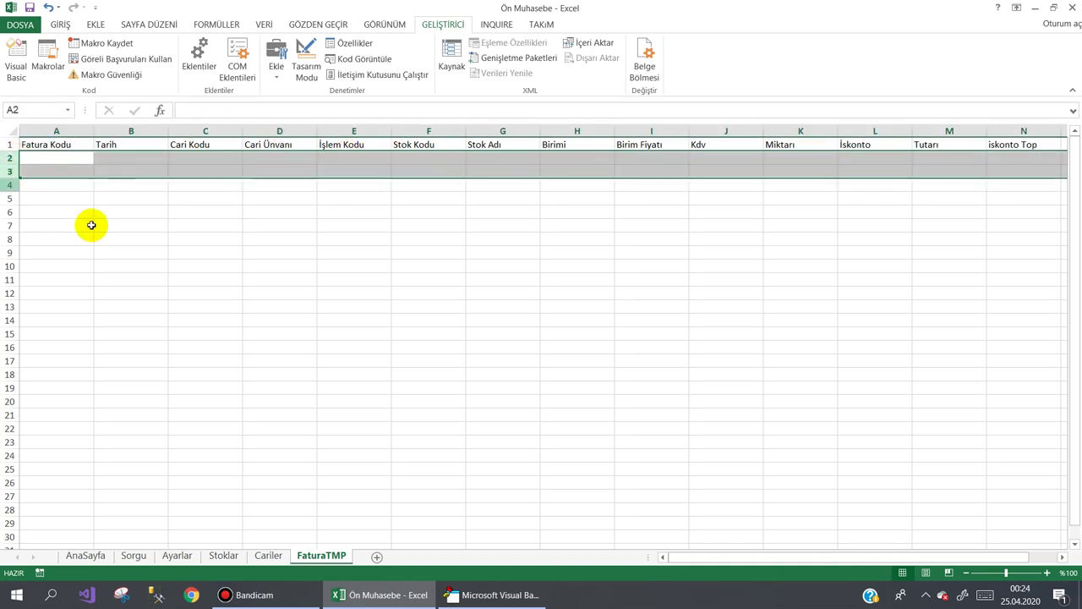
click(140, 237)
Step: Add a purchase invoice line for SASKOM BILGISAYAR: ÜTÜ, quantity 10, triggering Type mismatch
click(84, 555)
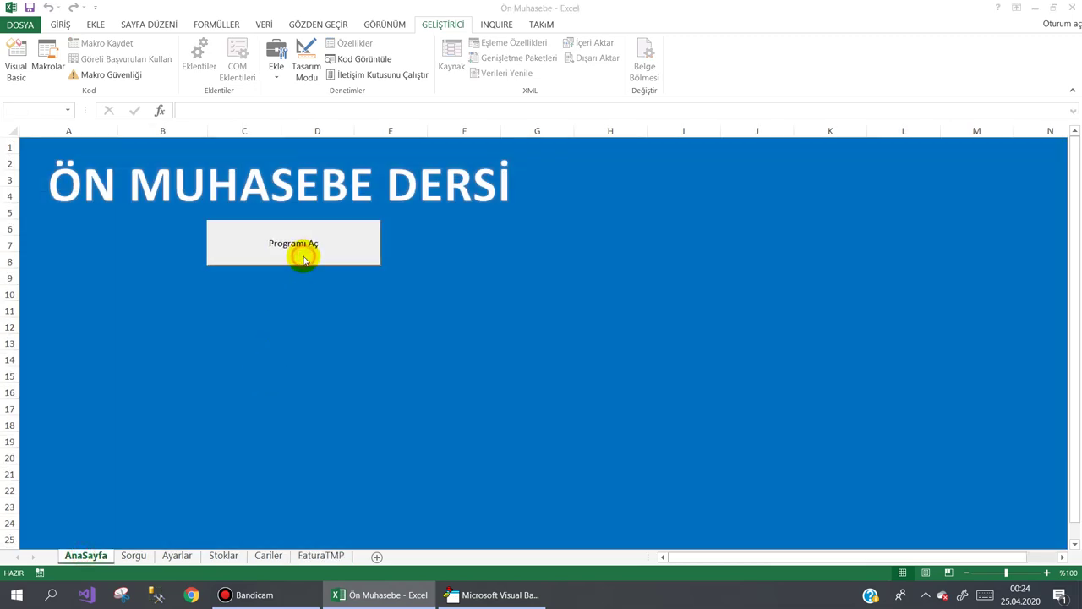
click(301, 254)
click(423, 121)
click(430, 141)
click(652, 452)
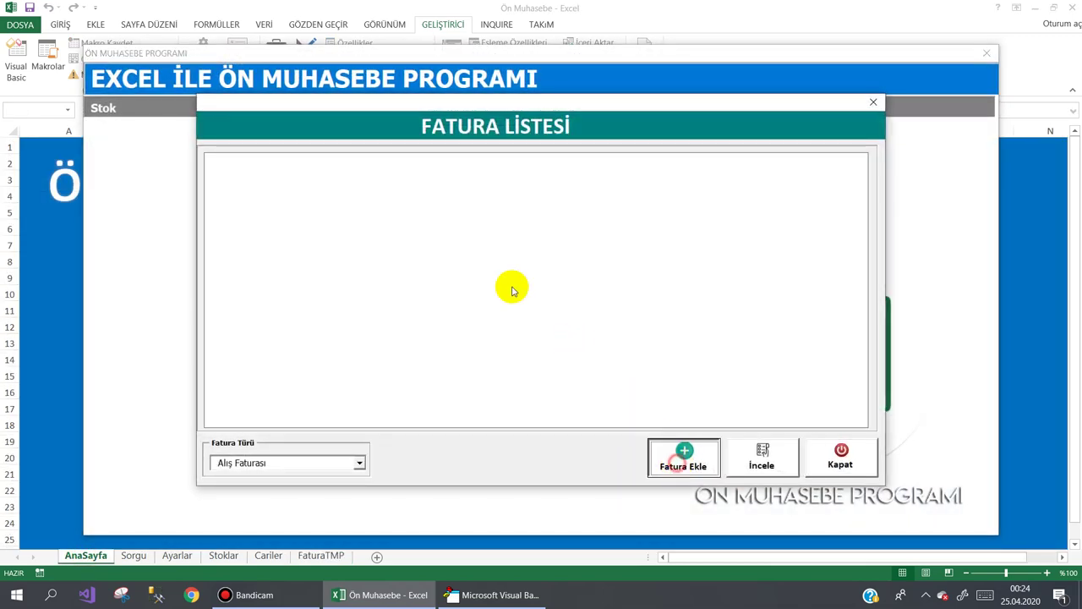
click(646, 168)
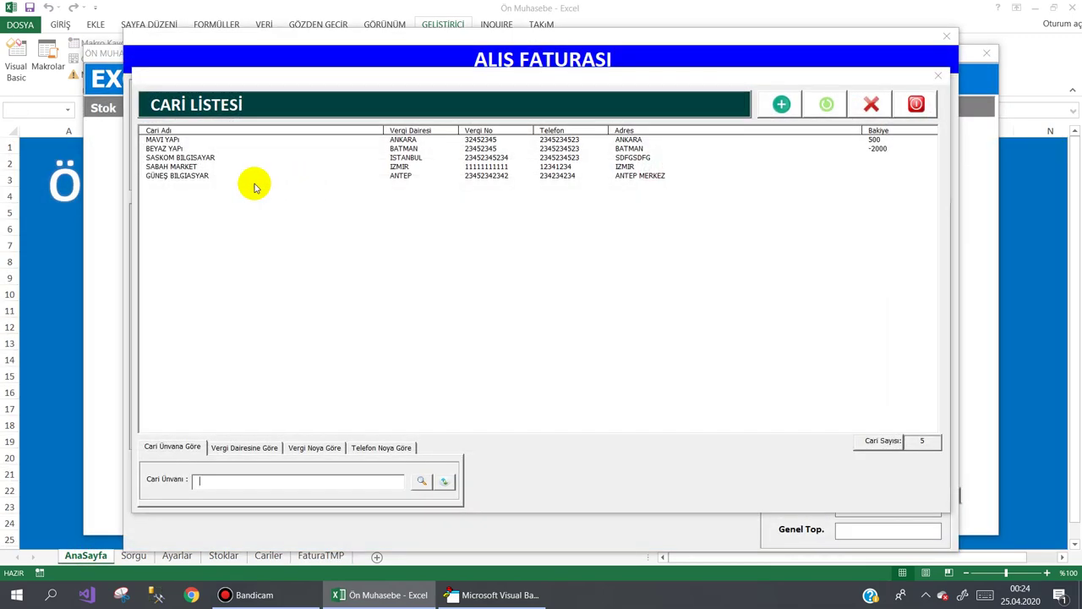
double_click(198, 164)
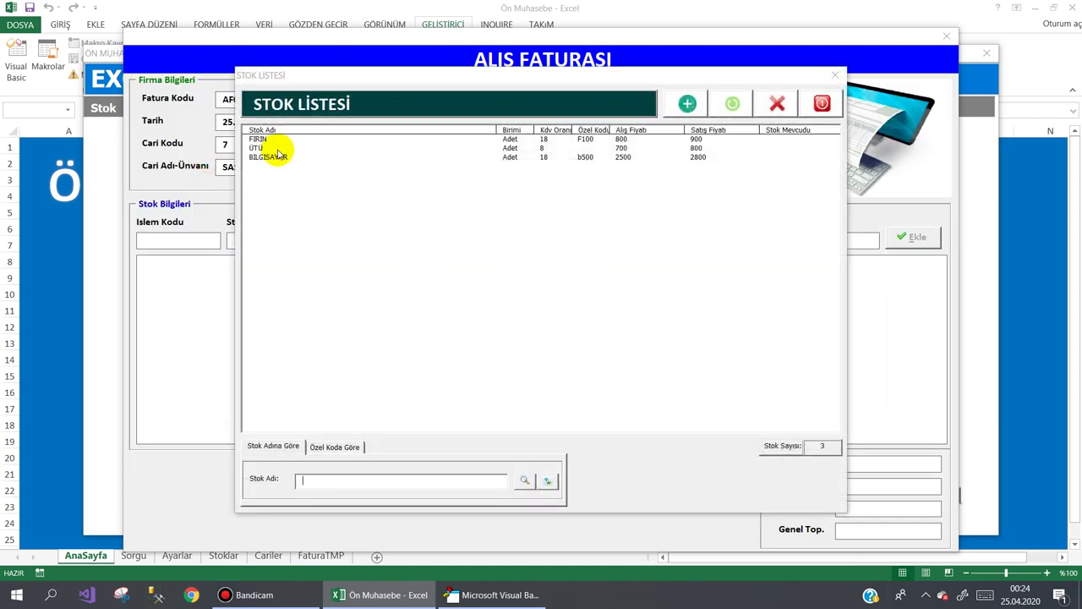
double_click(271, 148)
text(10)
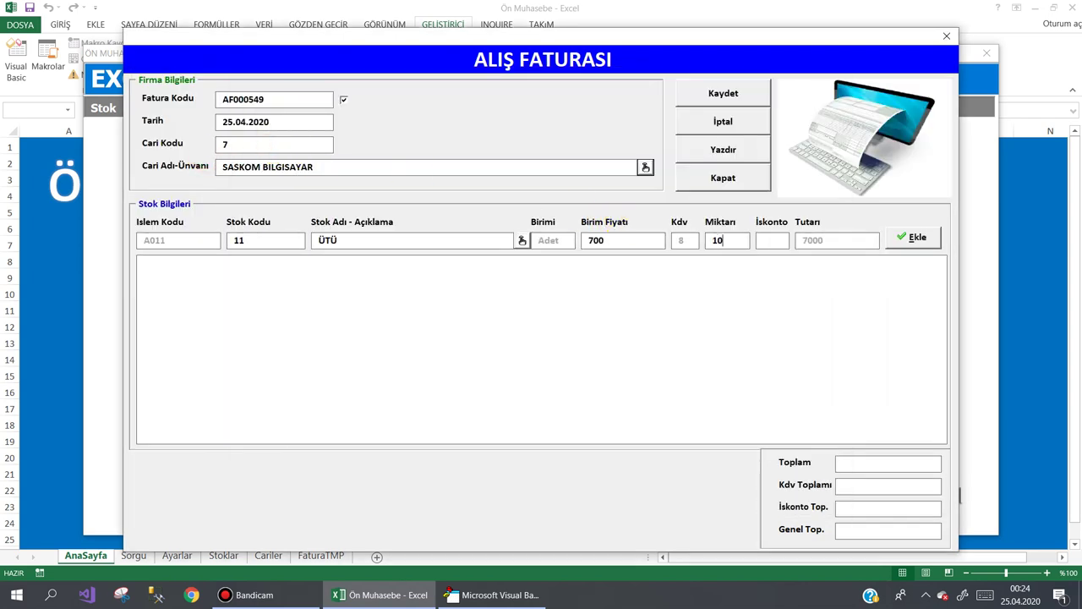
key(Return)
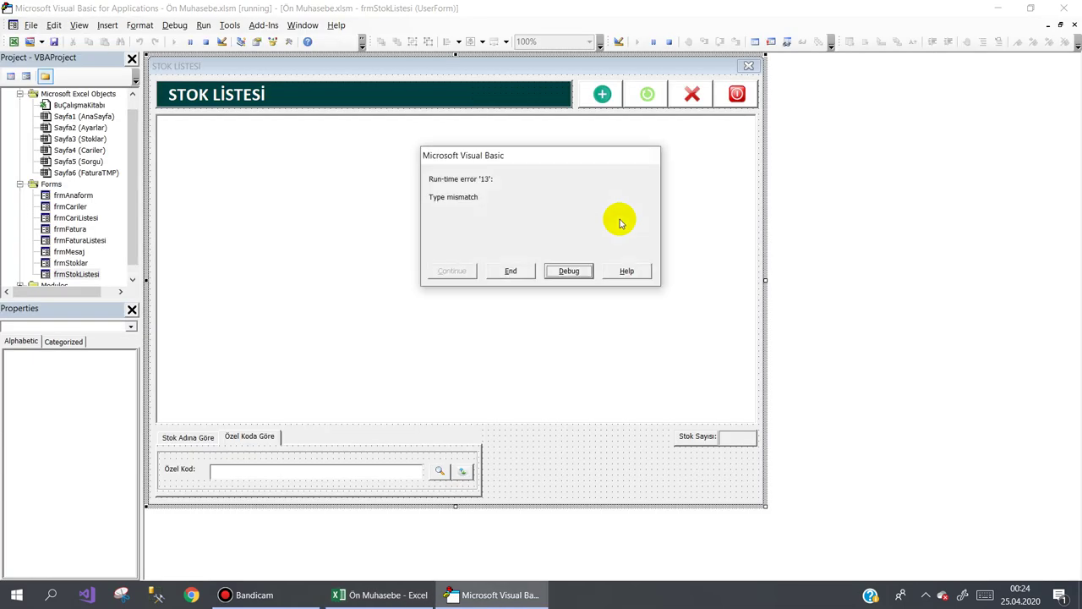
Step: Insert On Error Resume Next above the N2 discount-total line and resume the paused code
key(Return)
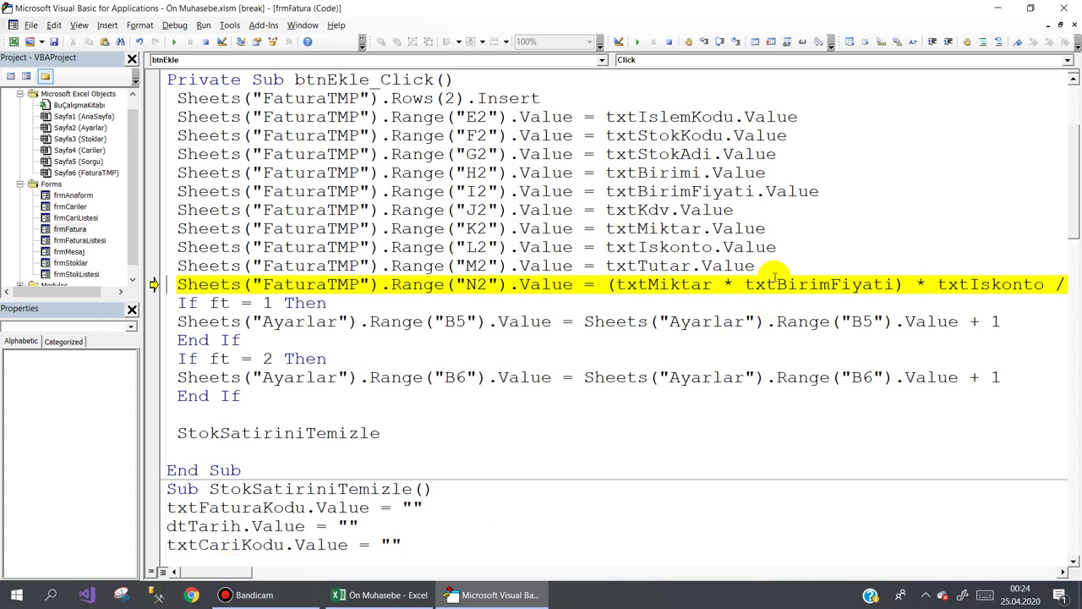
mouse_move(989, 284)
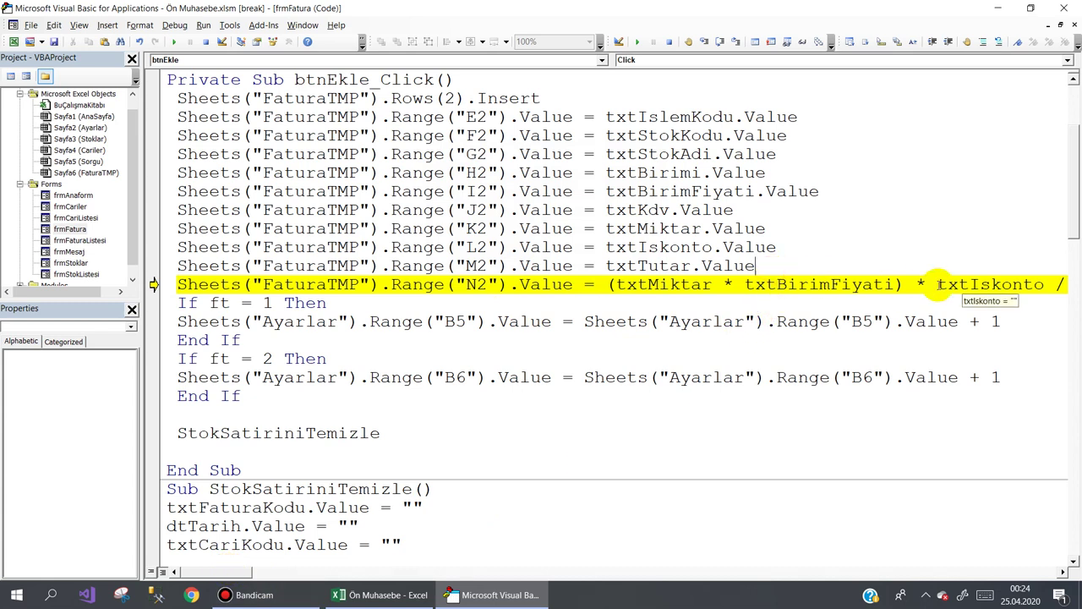
key(Return)
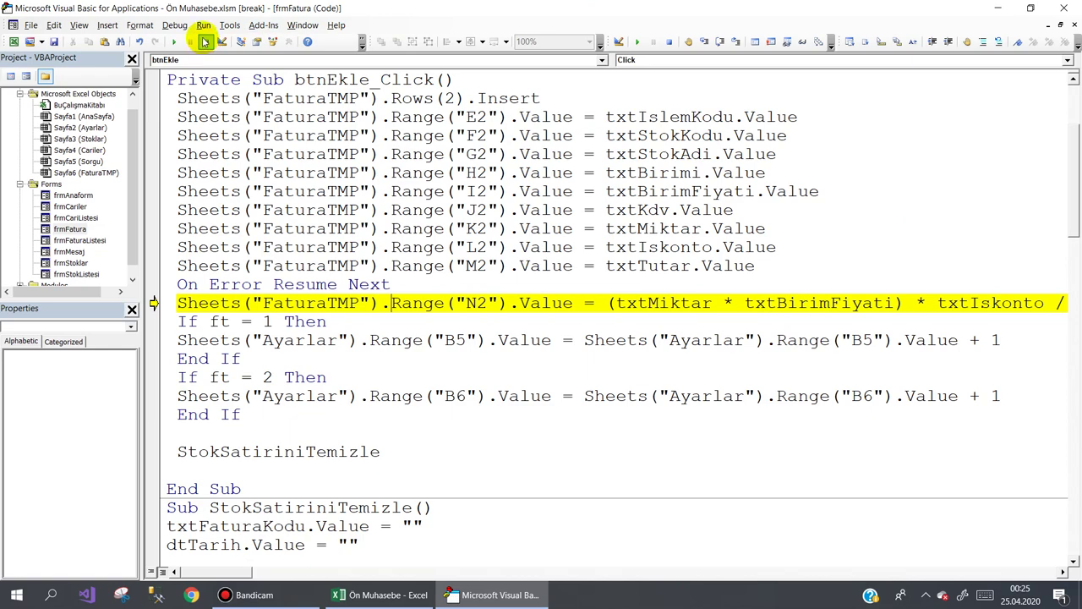
click(205, 41)
Step: Start a new purchase invoice, pick a customer and BILGISAYAR, and enter quantity 10
click(285, 244)
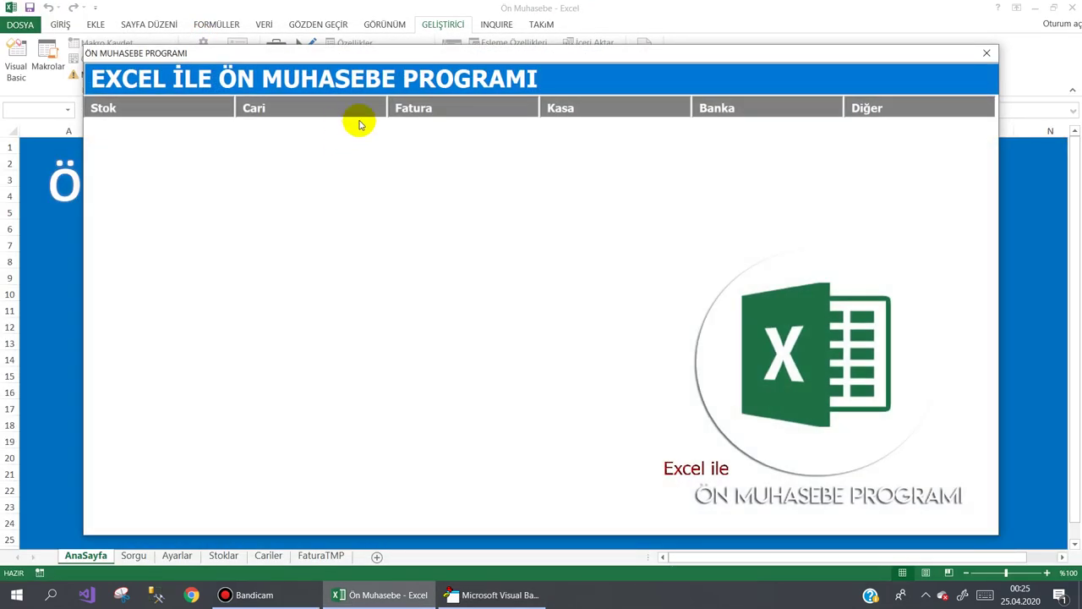
click(442, 138)
click(683, 449)
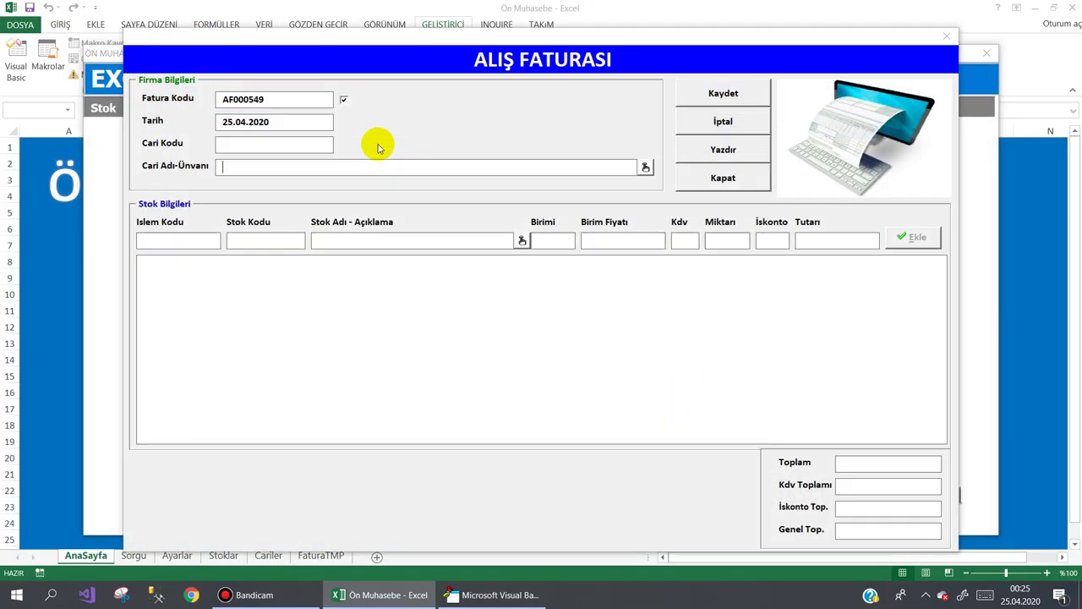
click(645, 167)
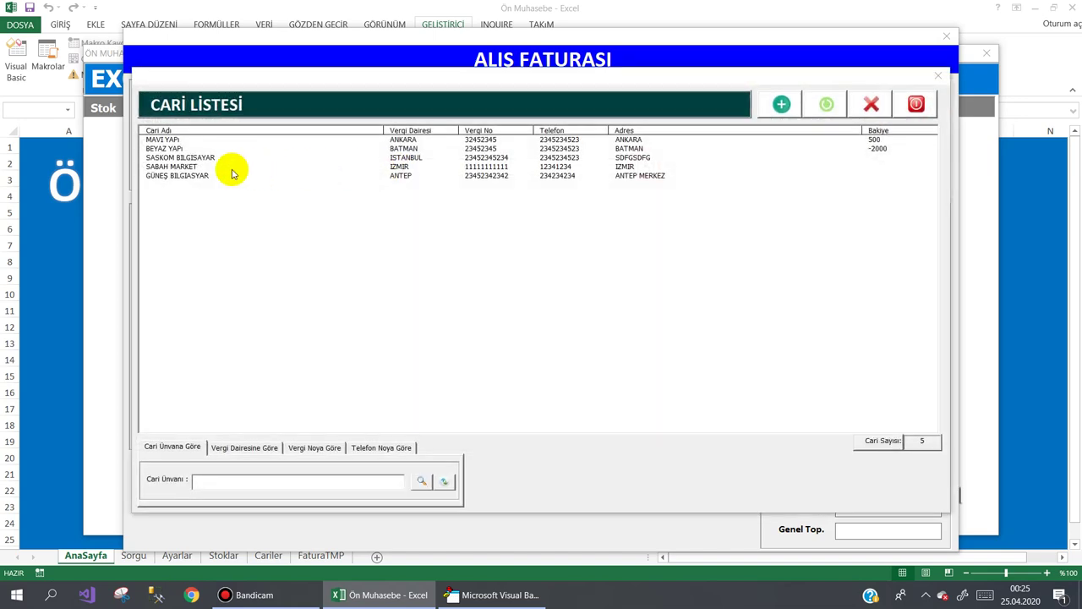
double_click(225, 166)
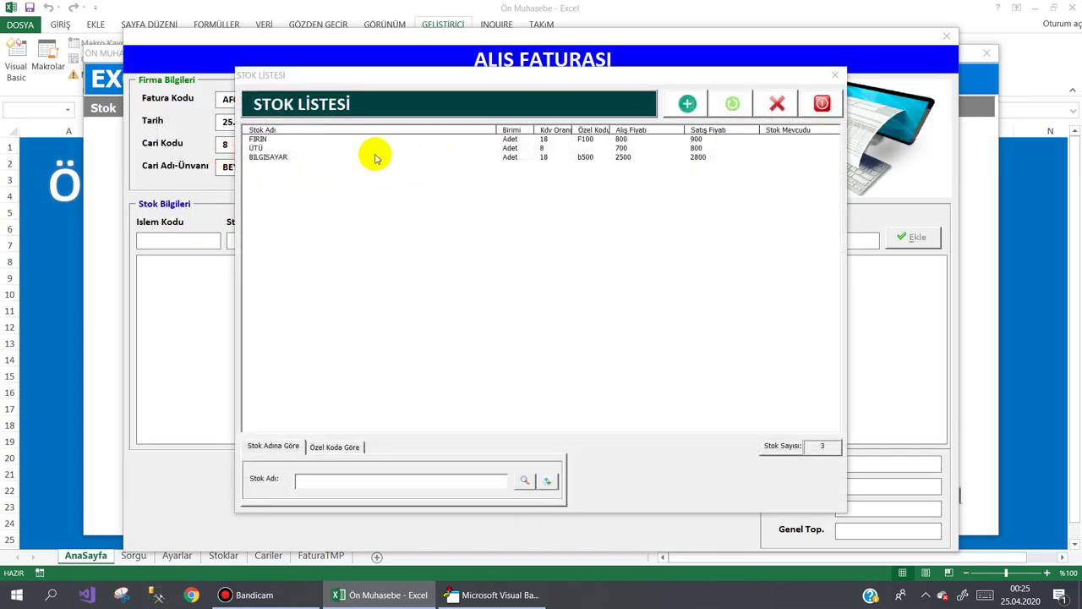
double_click(376, 157)
text(10)
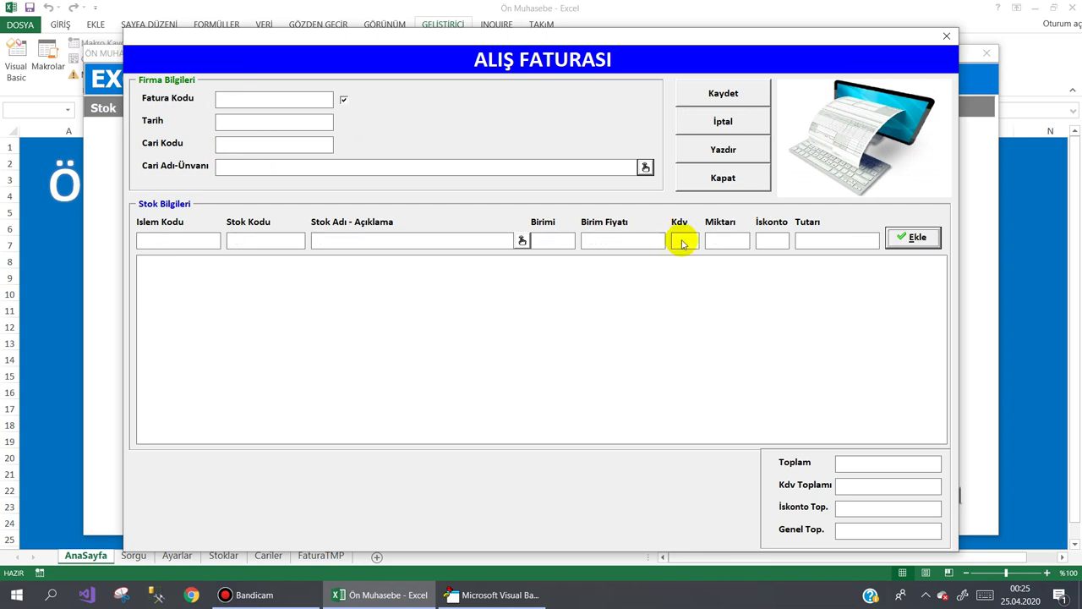
Step: Close the purchase invoice, invoice list and main program forms, returning to the VBA editor
click(725, 180)
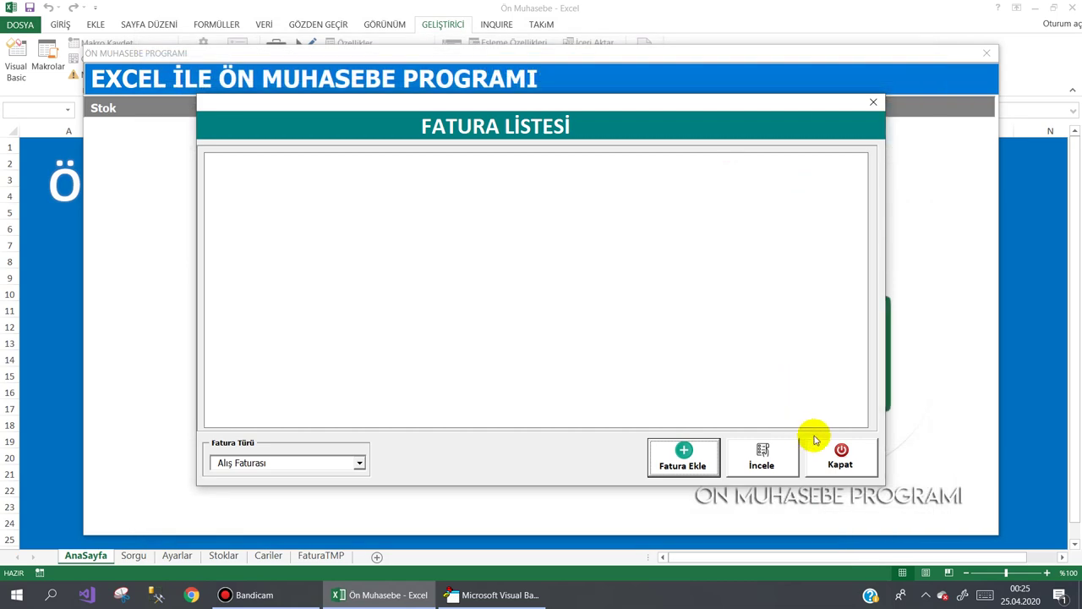
click(840, 456)
mouse_move(919, 109)
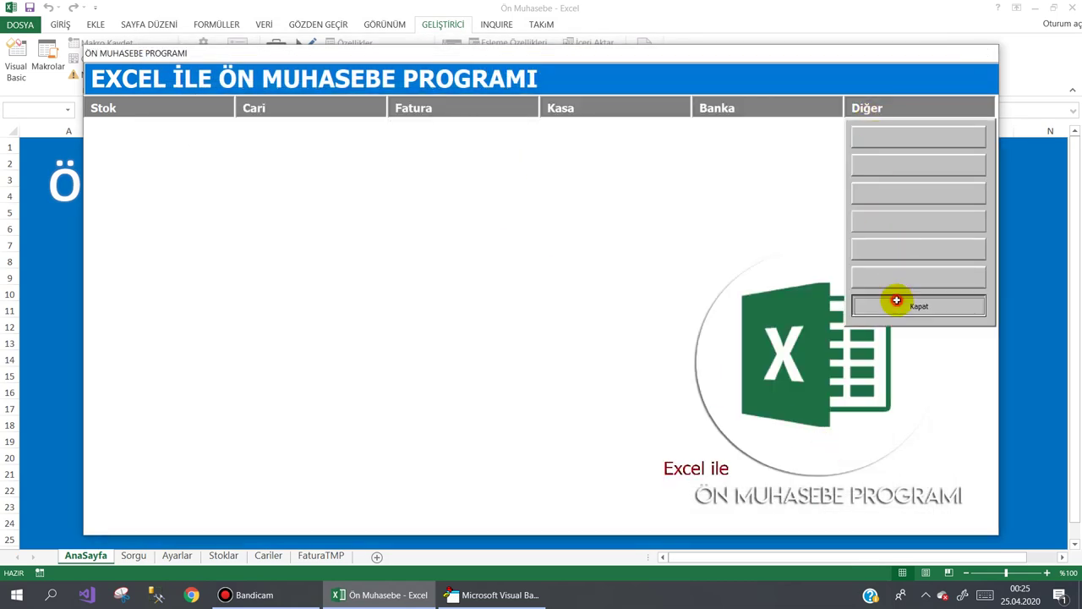
click(897, 303)
click(494, 594)
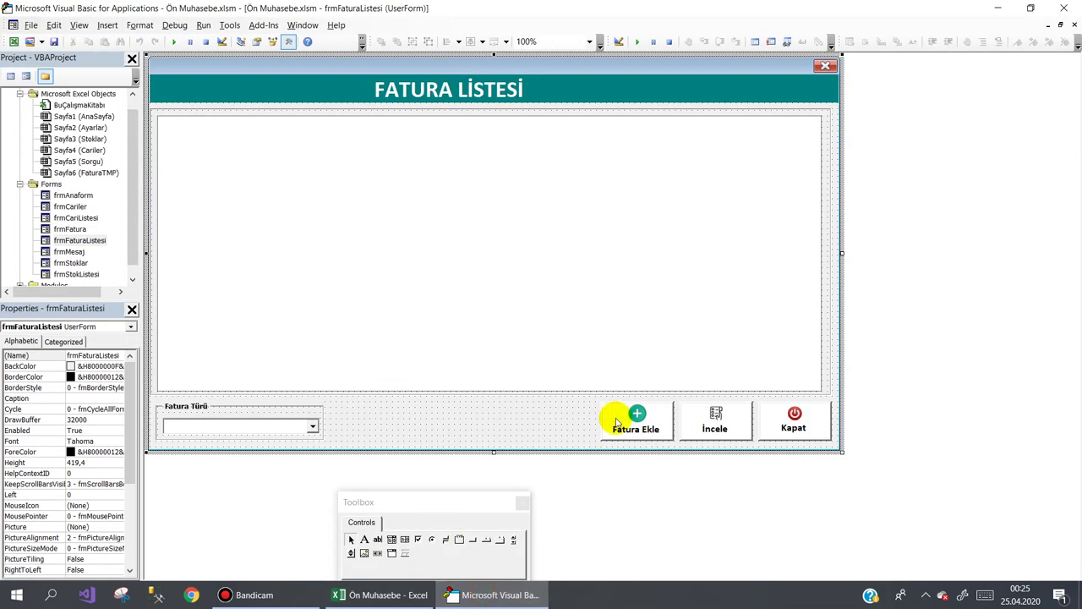
Step: Open the frmFatura design and the Ekle button's btnEkle_Click code
double_click(70, 228)
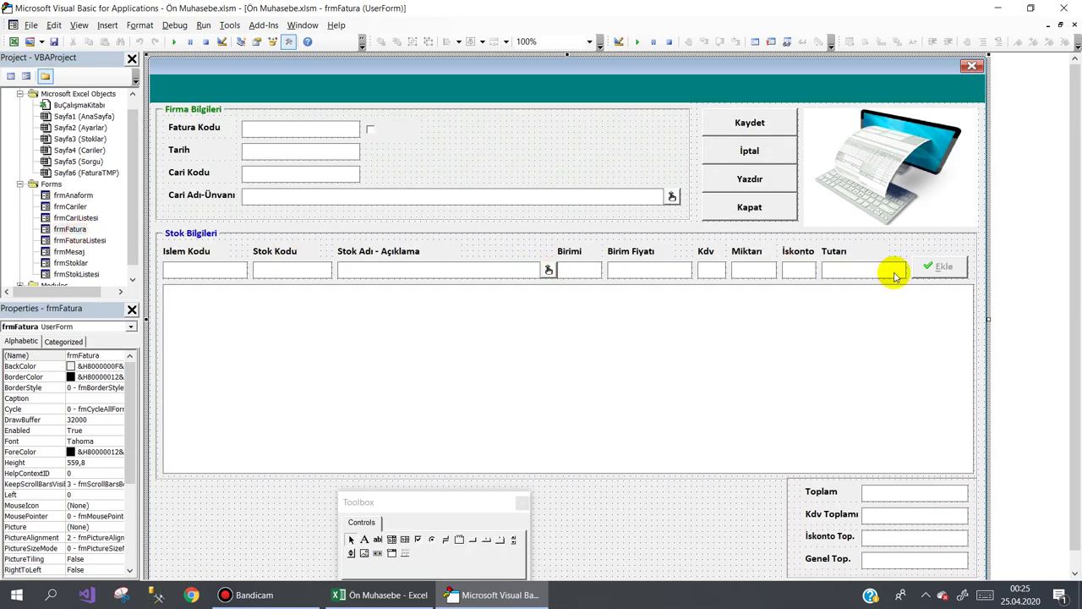
double_click(935, 267)
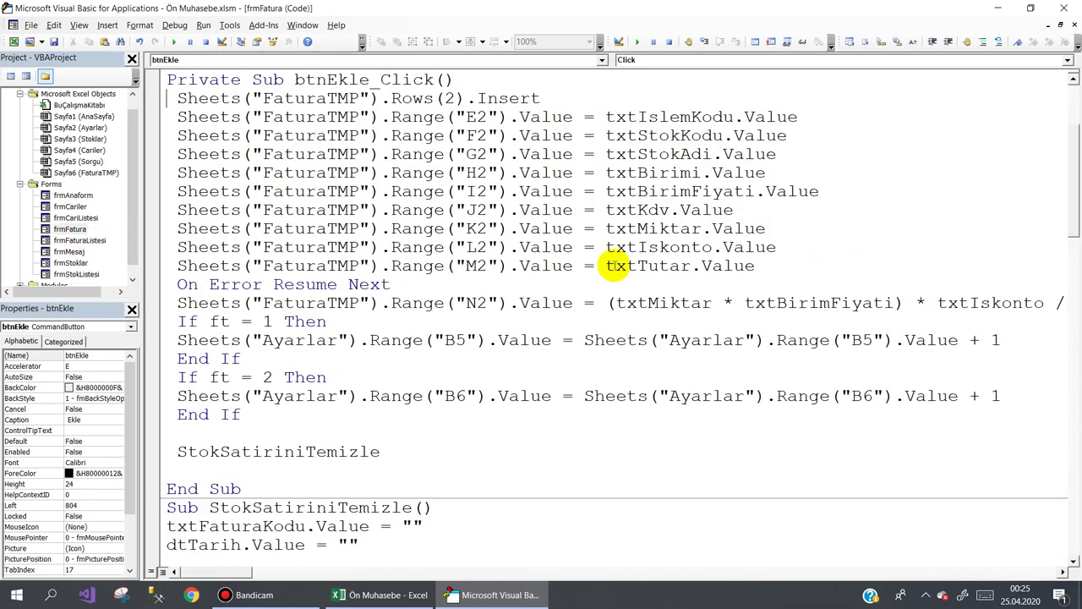
scroll(614, 265, down, 1)
scroll(614, 266, down, 2)
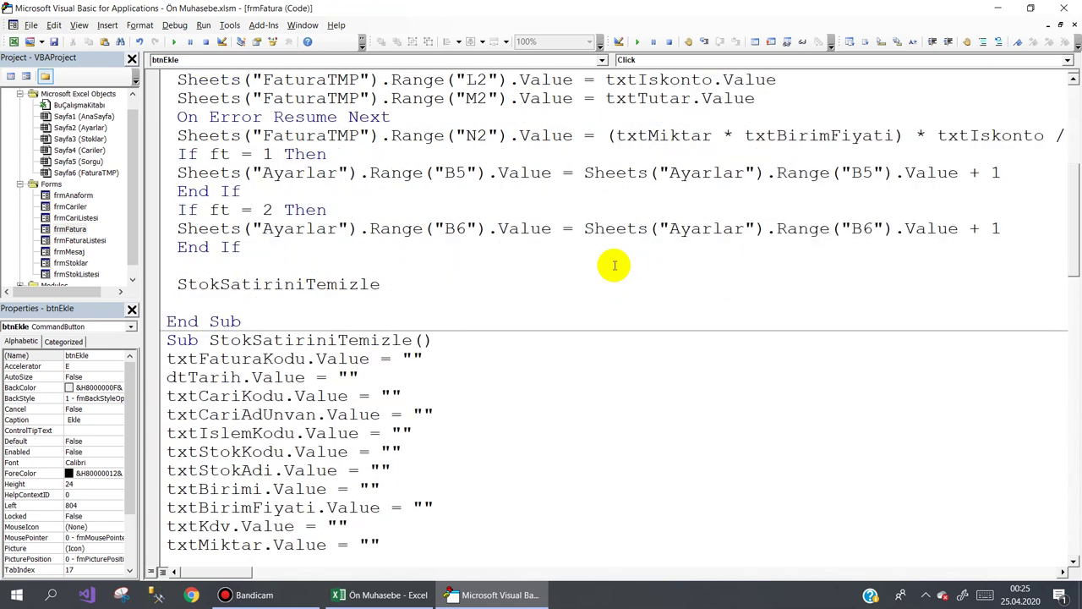
scroll(614, 266, up, 4)
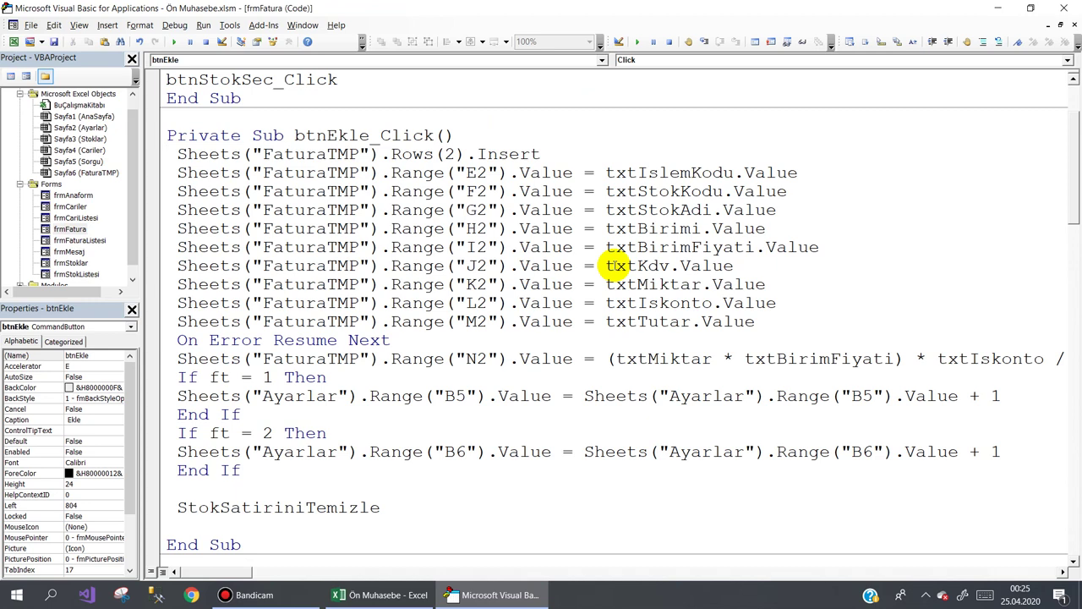
Step: Delete the On Error Resume Next line, then undo to restore it
key(shift+End)
key(Delete)
key(BackSpace)
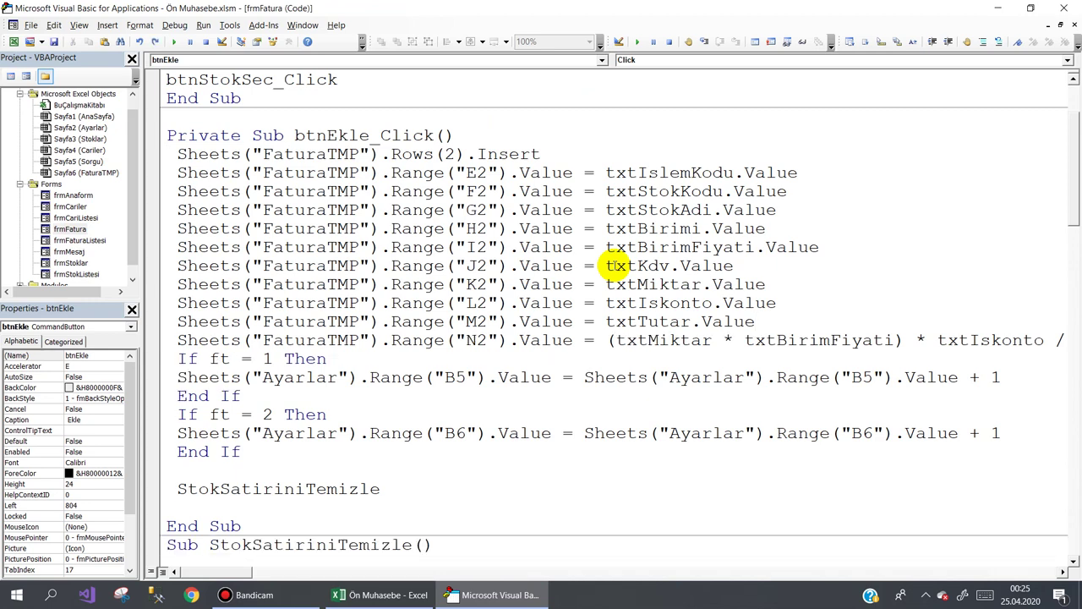
click(146, 41)
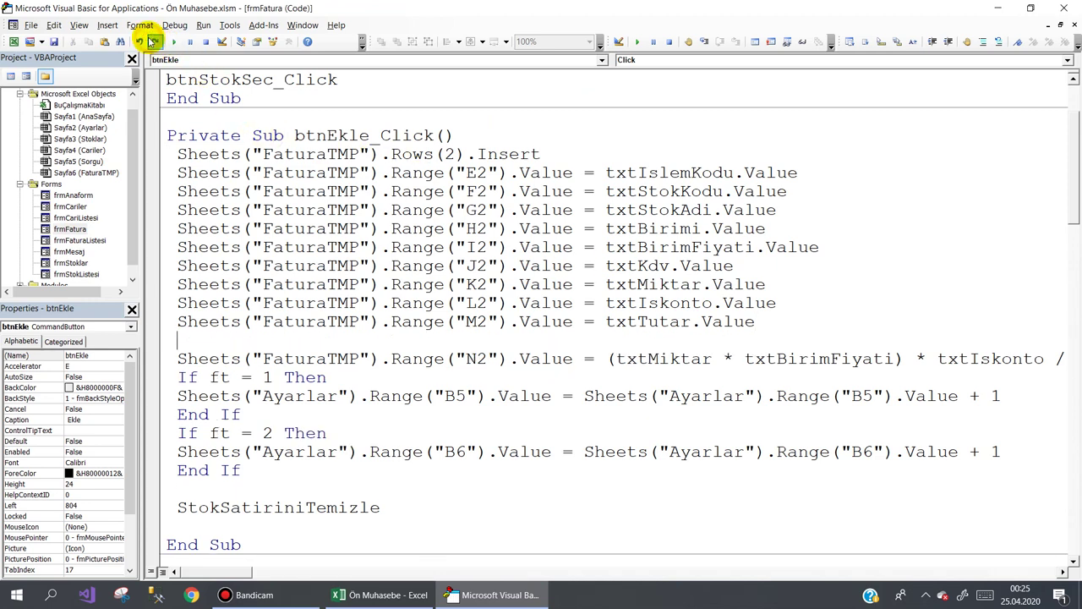
click(153, 42)
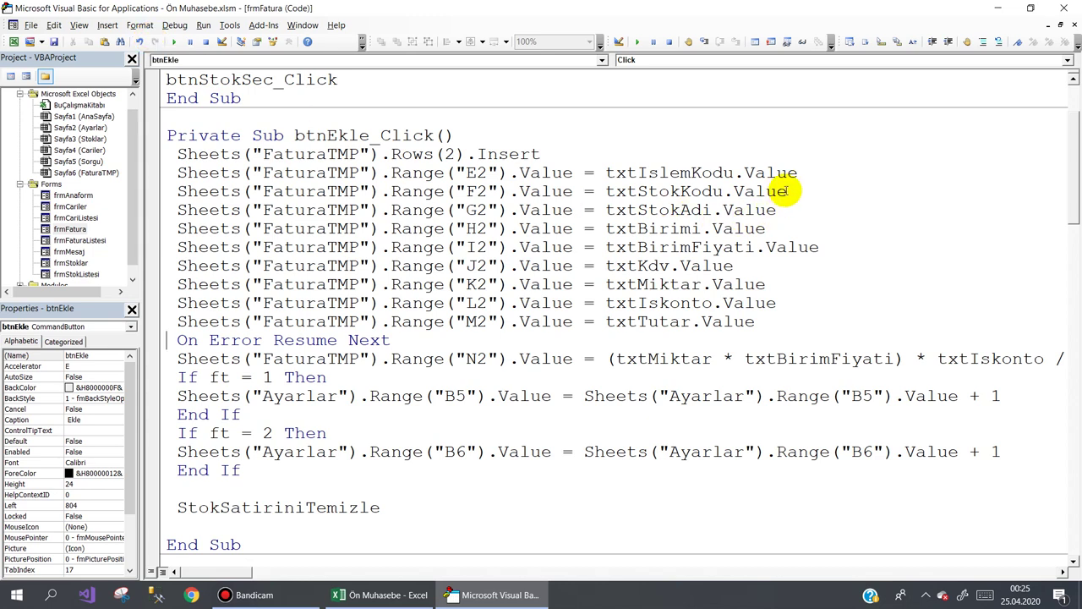
Step: Add two blank lines below the Rows(2).Insert line
click(567, 154)
key(Return)
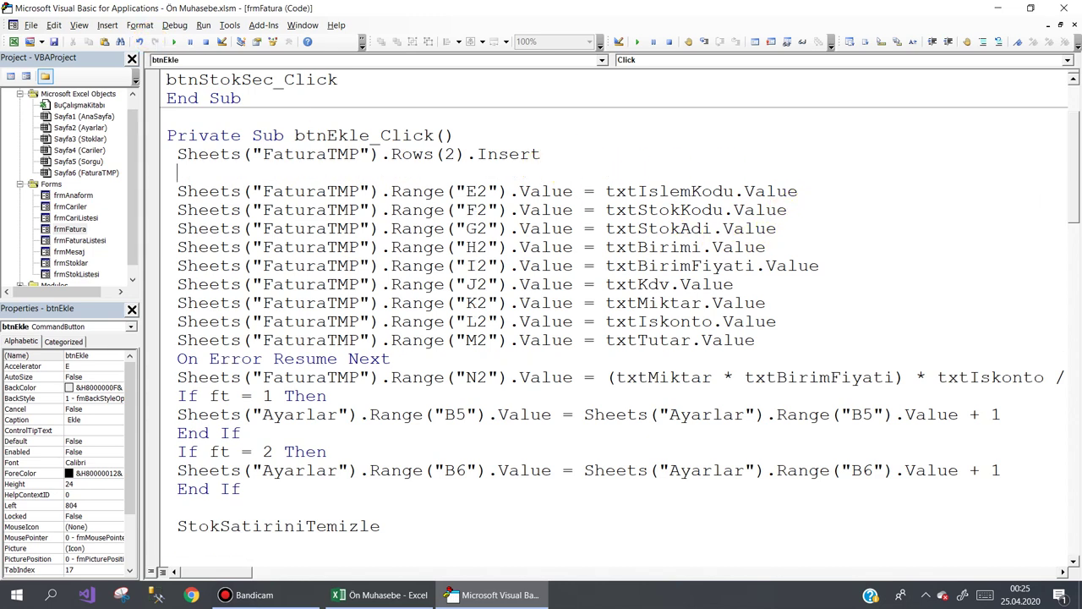
key(Return)
Step: Paste copies of the E2–H2 assignment lines below Rows(2).Insert and relabel them A2–D2
drag(178, 209, 813, 258)
key(ctrl+c)
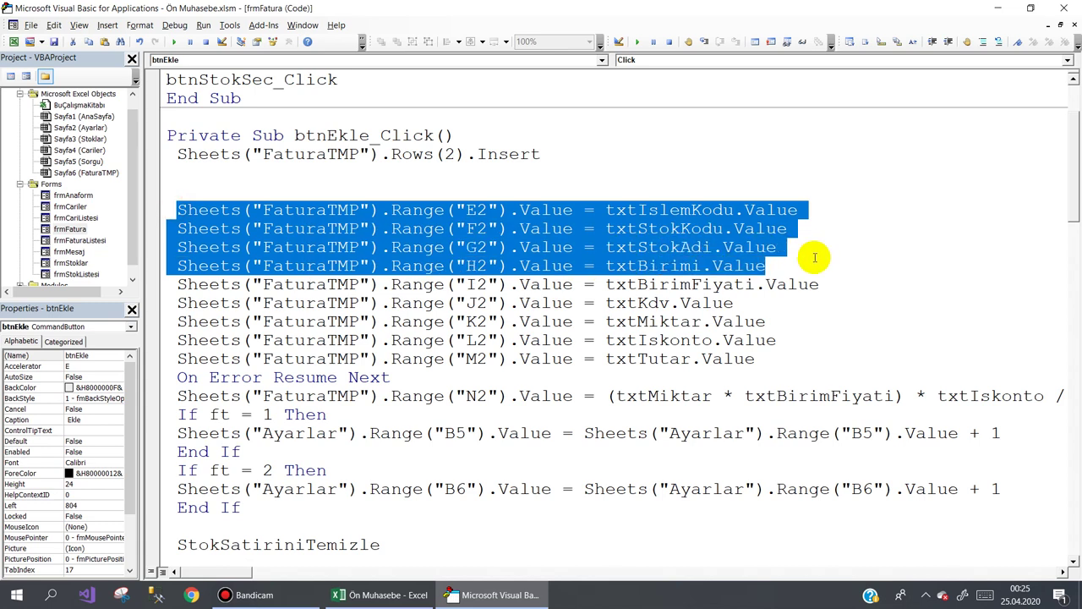
click(196, 176)
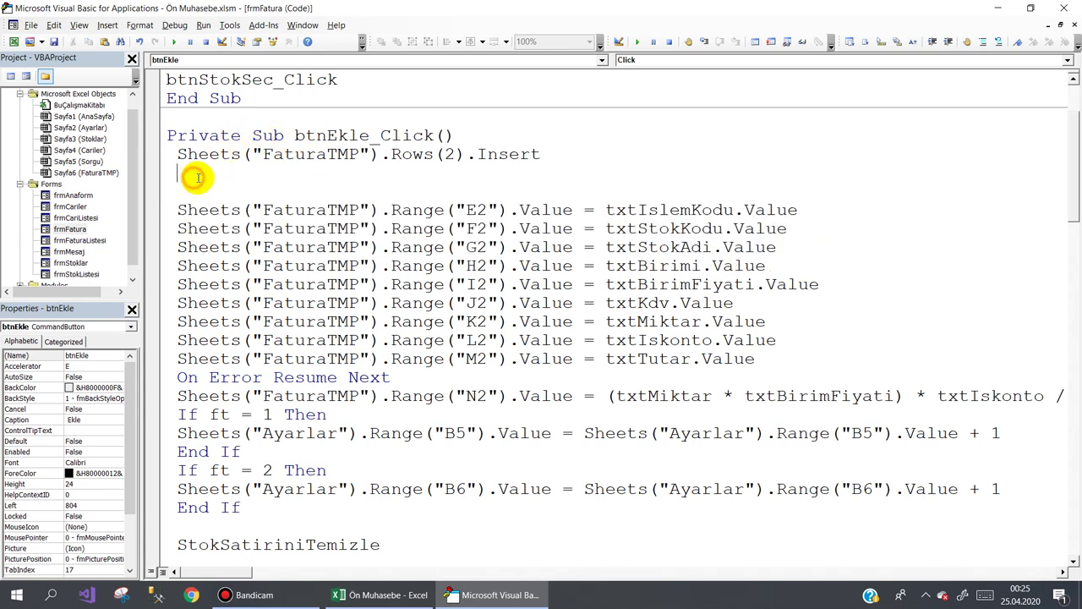
key(ctrl+v)
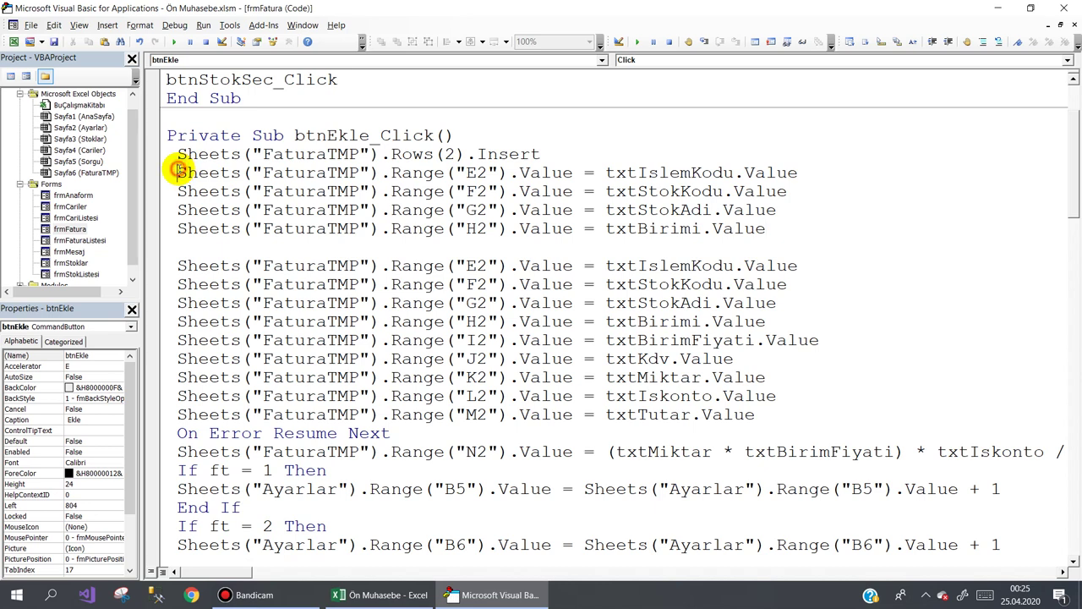
key(Return)
key(Delete)
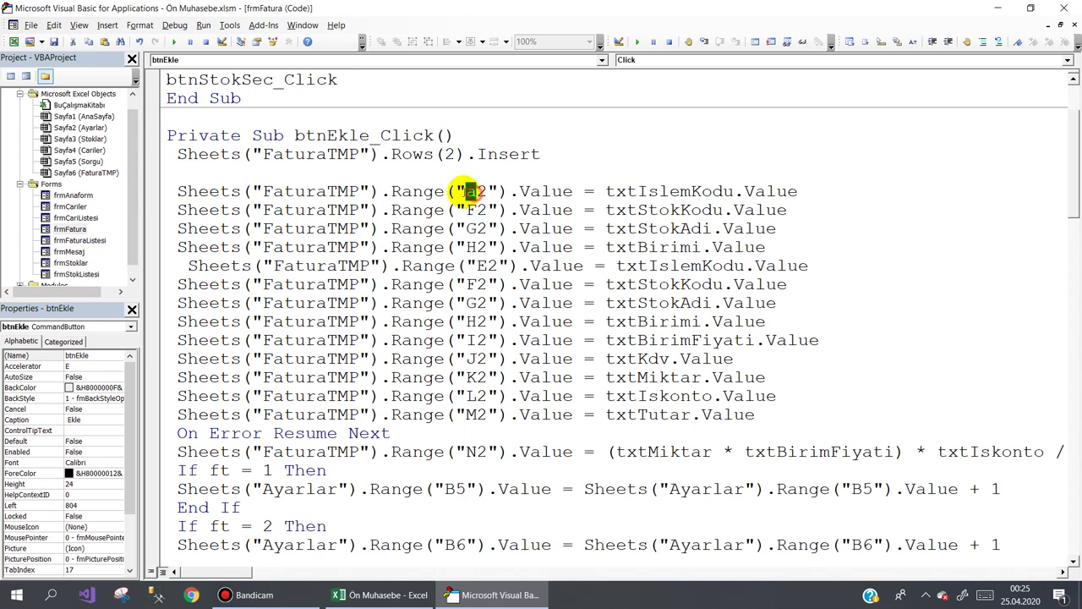
text(A)
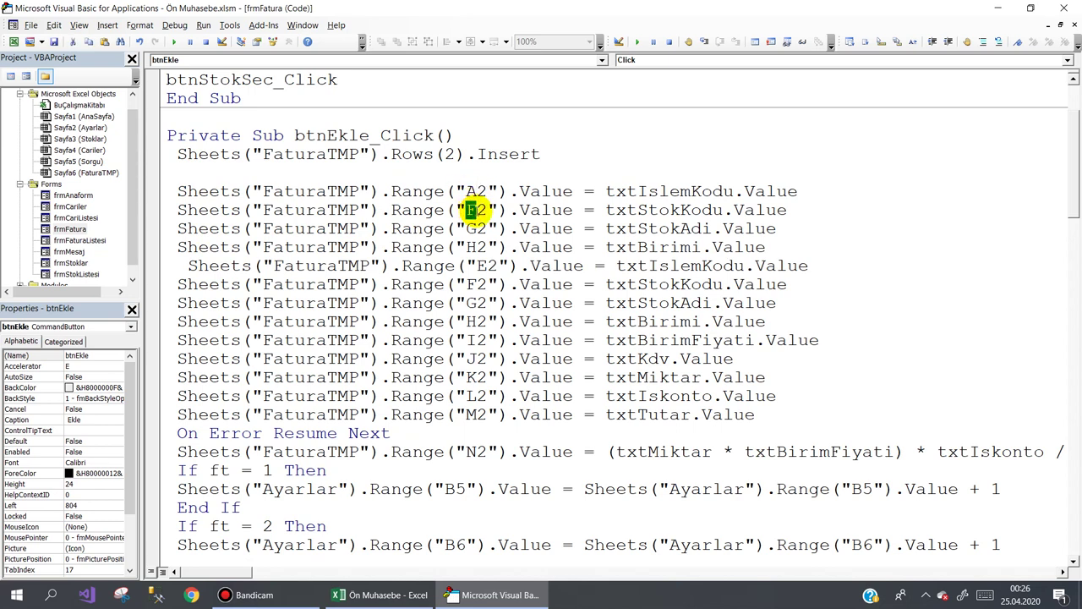
text(B)
mouse_move(467, 228)
mouse_down()
mouse_move(486, 229)
mouse_move(469, 247)
mouse_up()
text(C)
text(D)
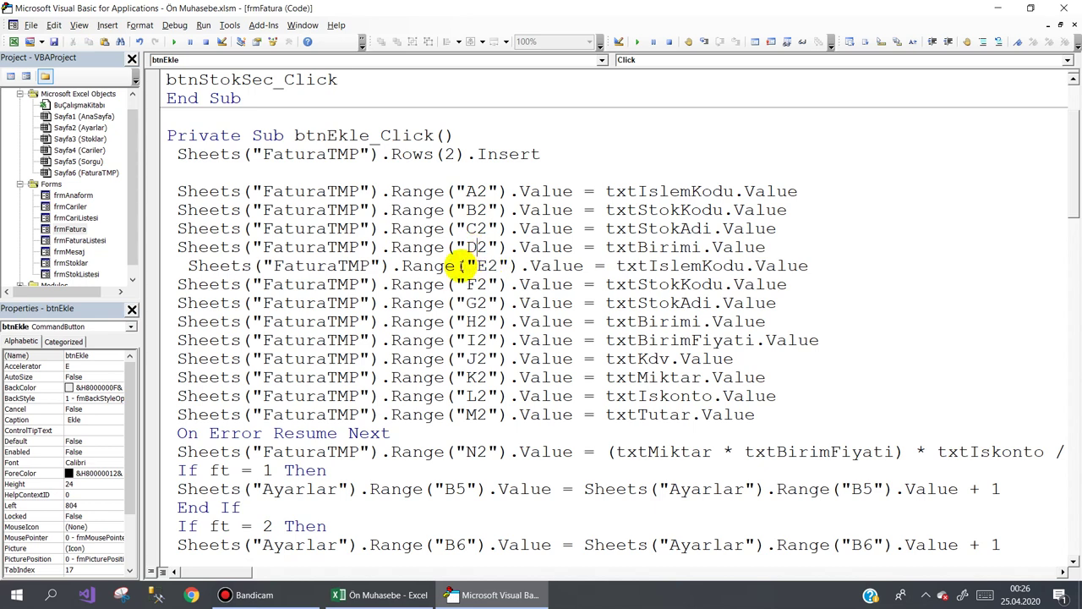
click(190, 266)
key(BackSpace)
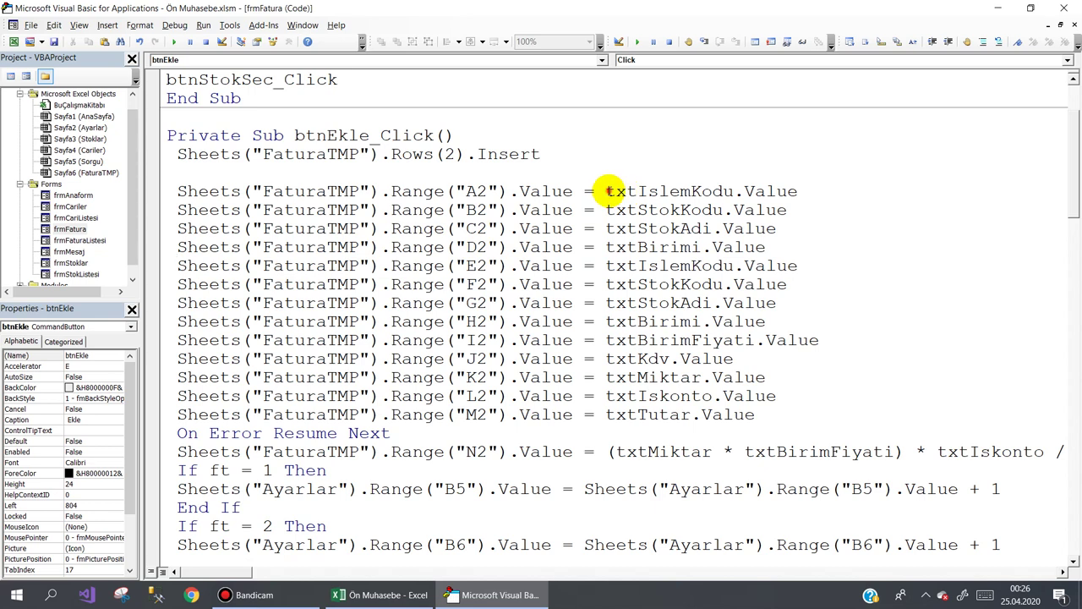
Step: Assign txtFaturaKodu to A2 and dtTarih to B2
drag(606, 191, 734, 191)
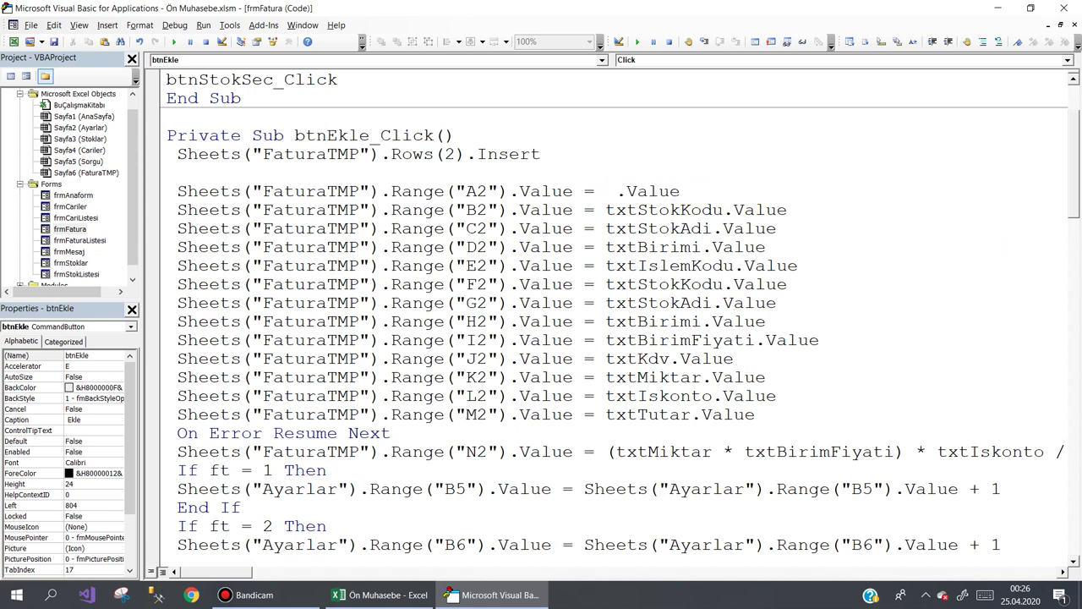
text(TXTF)
key(ctrl+space)
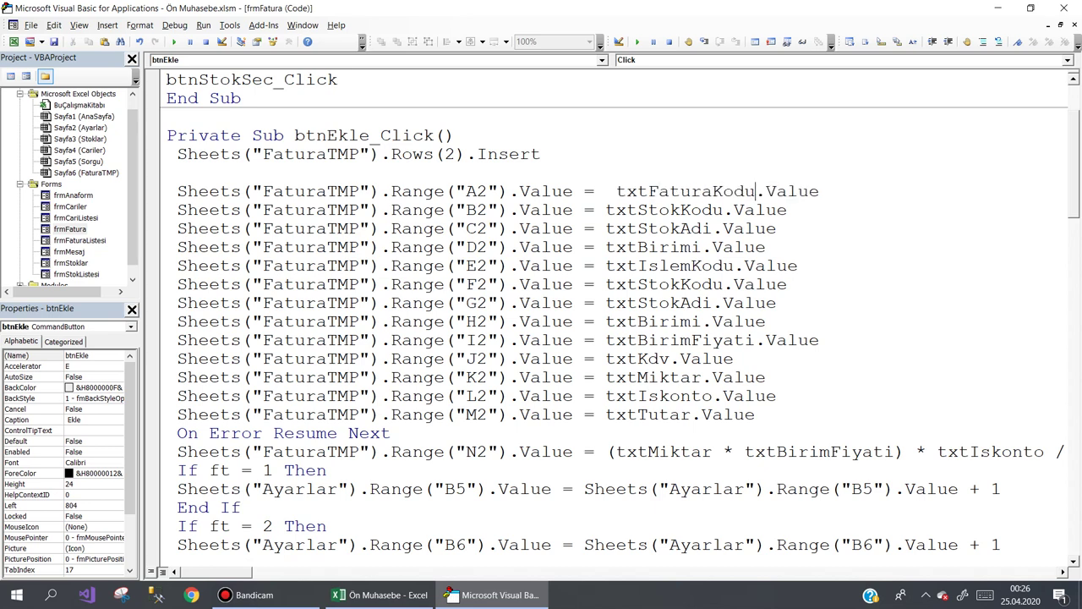
key(Down)
key(Left)
key(ctrl+shift+Left)
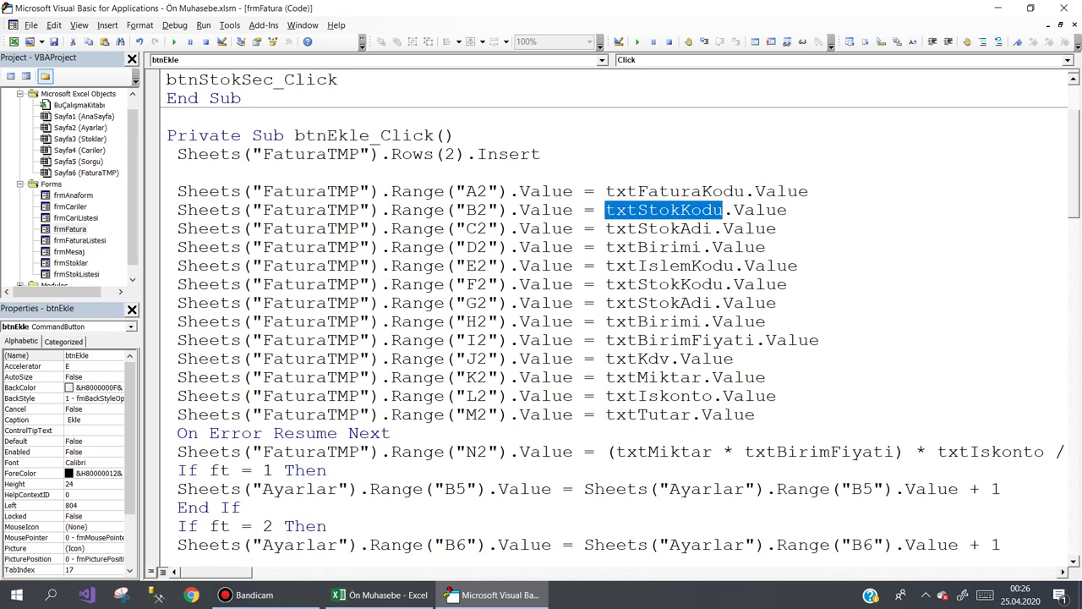
text(TXT)
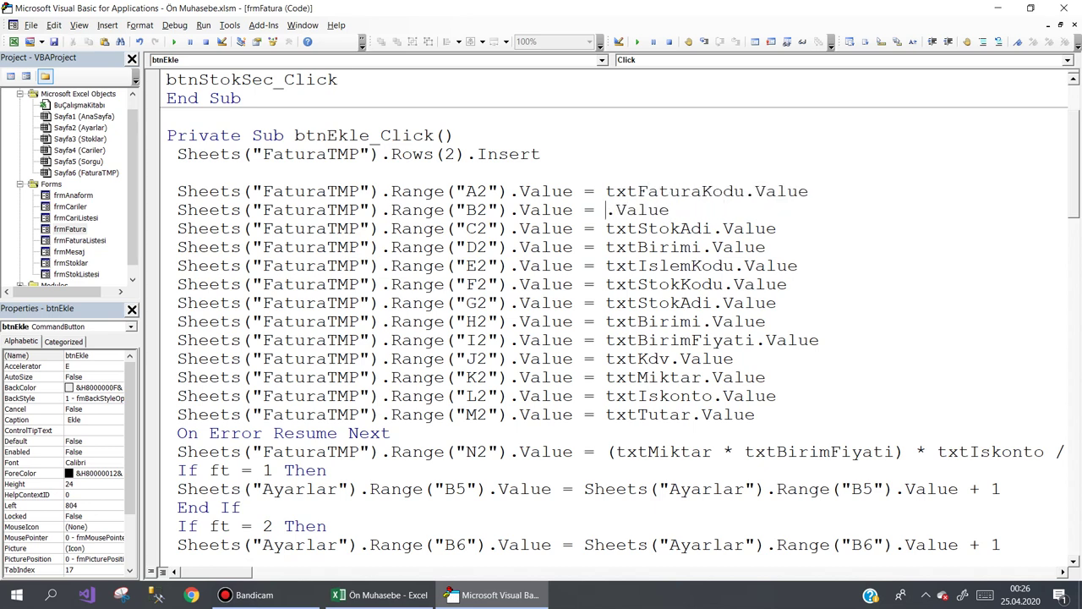
key(ctrl+space)
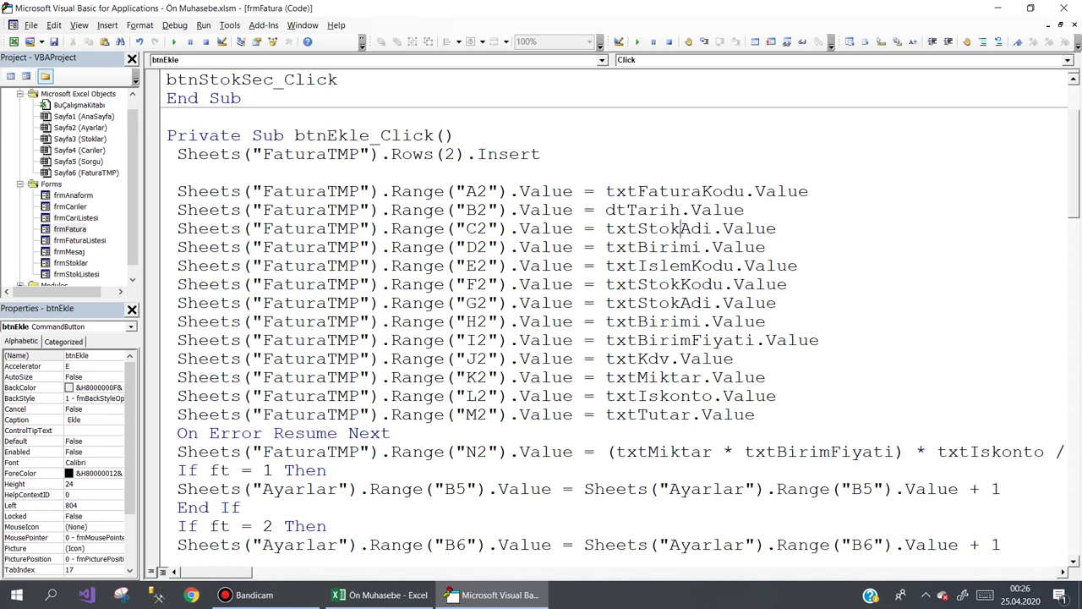
Step: Assign txtCariKodu to C2 and txtCariAdUnvan to D2, then select the four header-clearing lines
key(ctrl+shift+Left)
text(TXT)
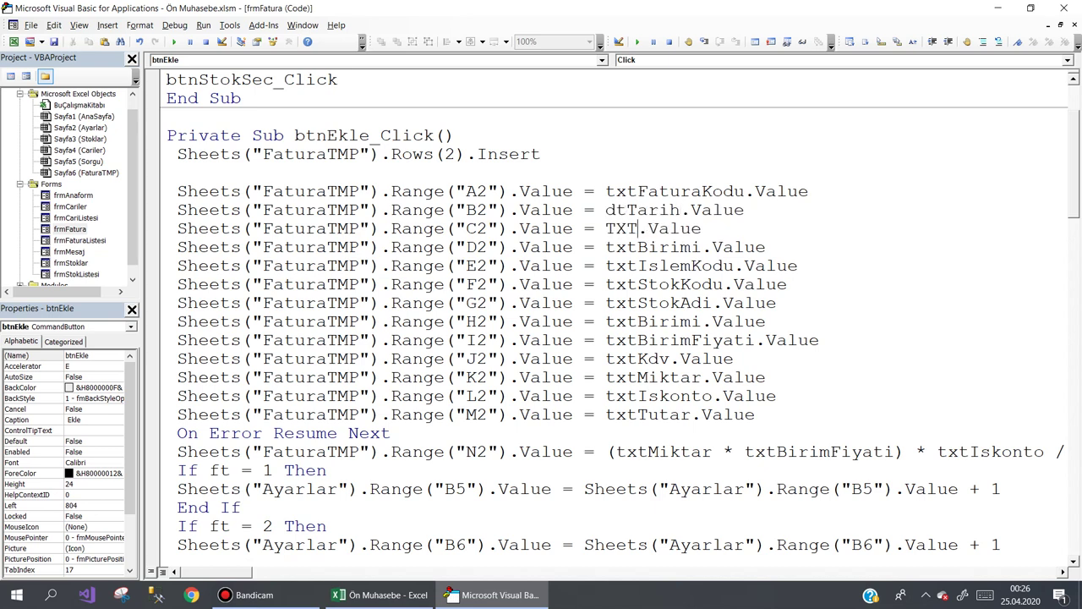
key(ctrl+space)
key(Down)
key(Tab)
key(Down)
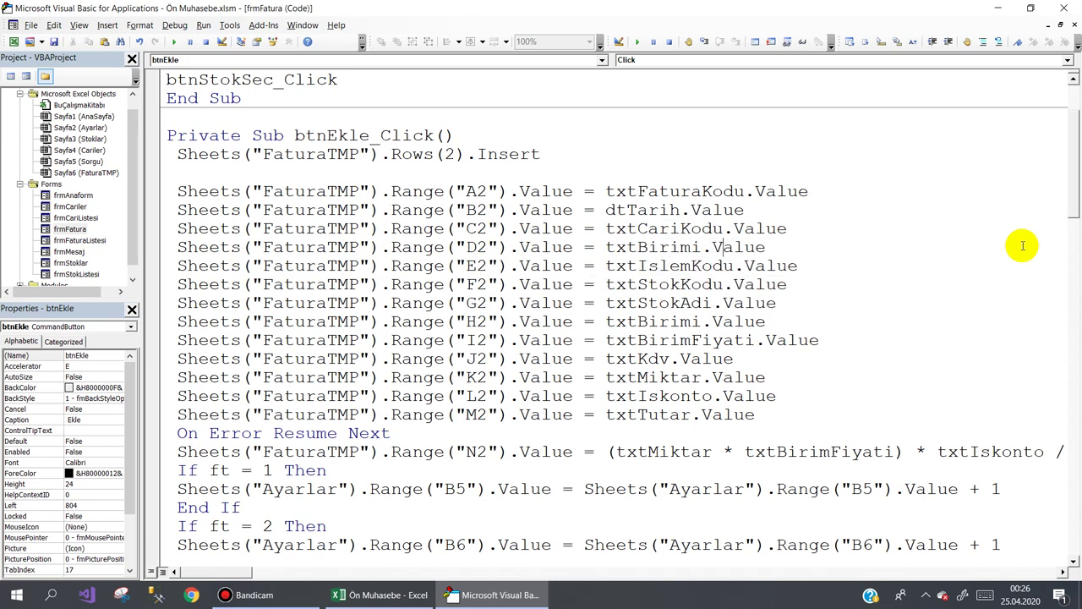
key(ctrl+shift+Left)
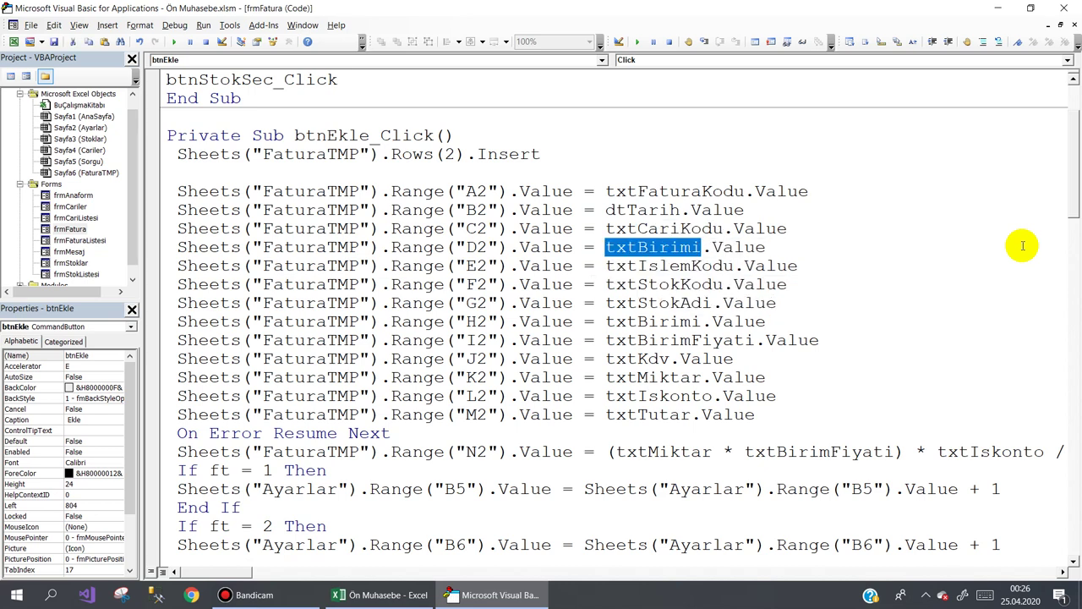
text(TXTCA)
key(ctrl+space)
key(Tab)
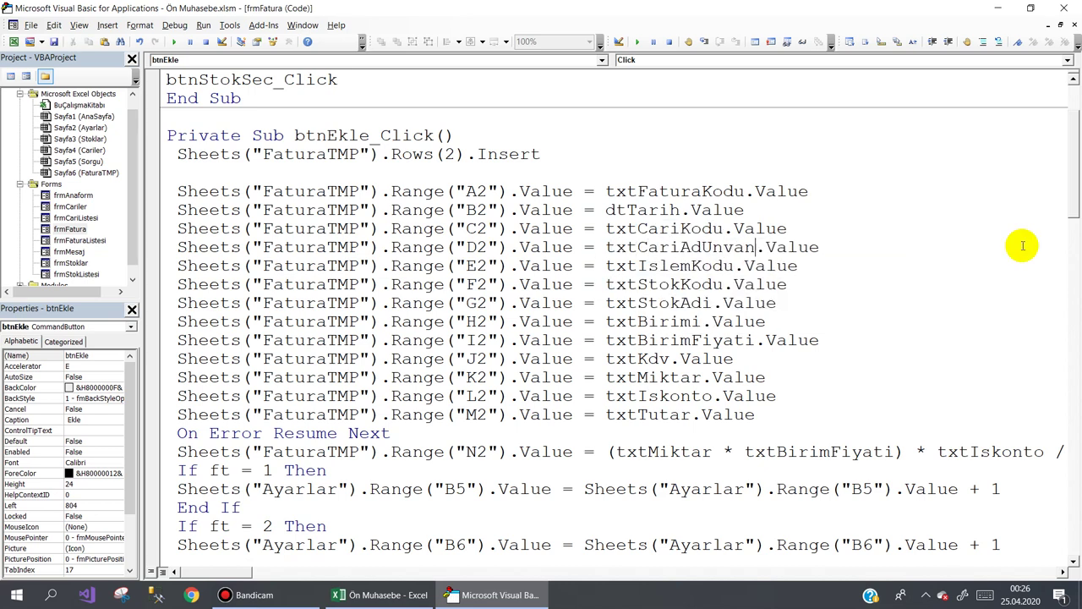
drag(1072, 182, 1074, 285)
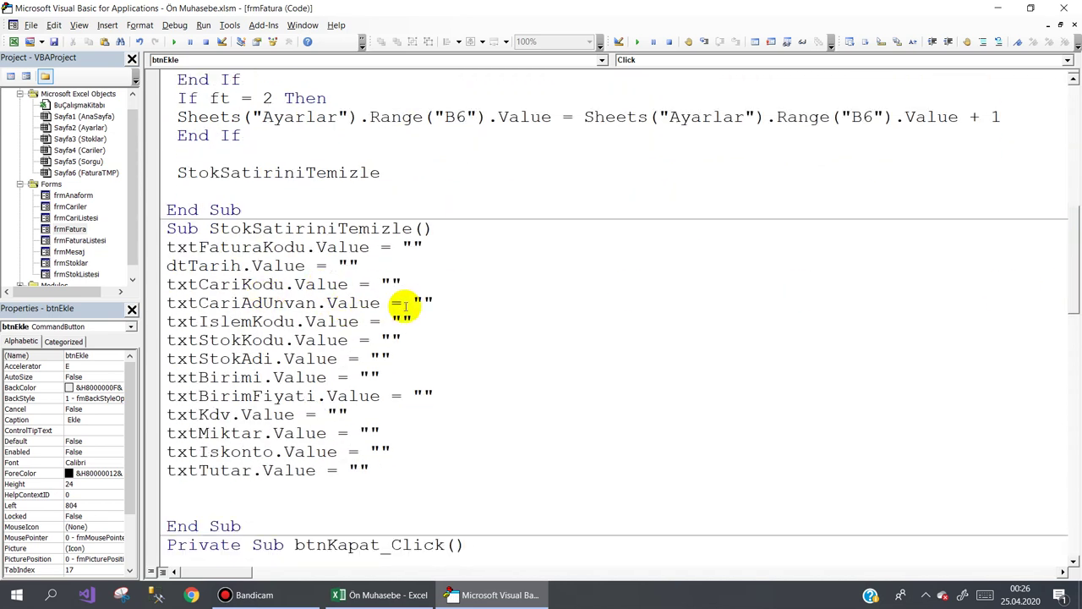
drag(474, 302, 135, 247)
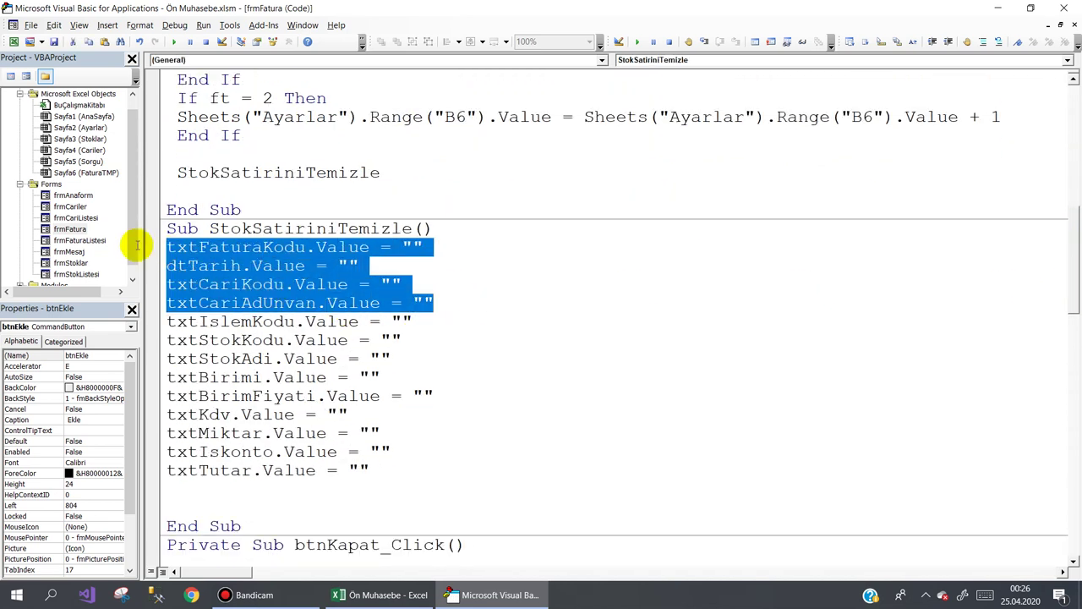
Step: Delete the four invoice-header clearing lines and switch to Excel's FaturaTMP sheet
key(Delete)
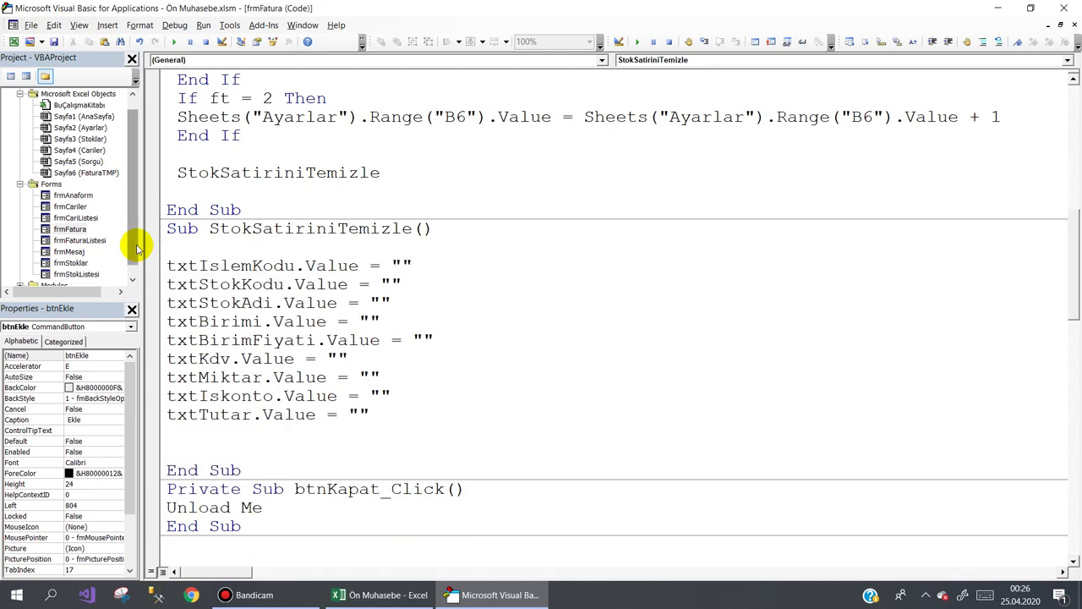
key(Delete)
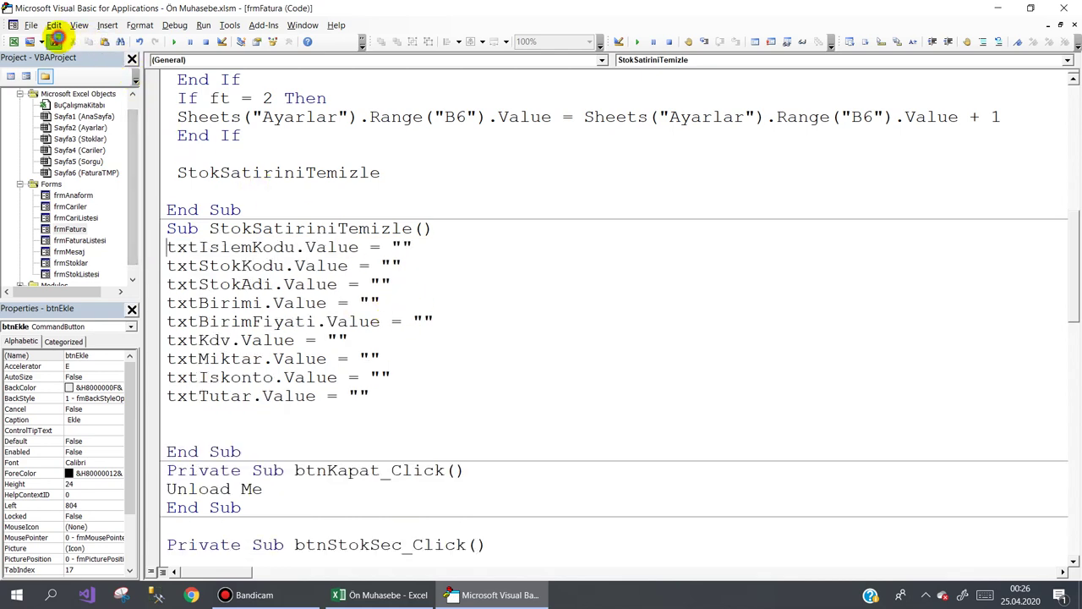
click(378, 594)
click(321, 555)
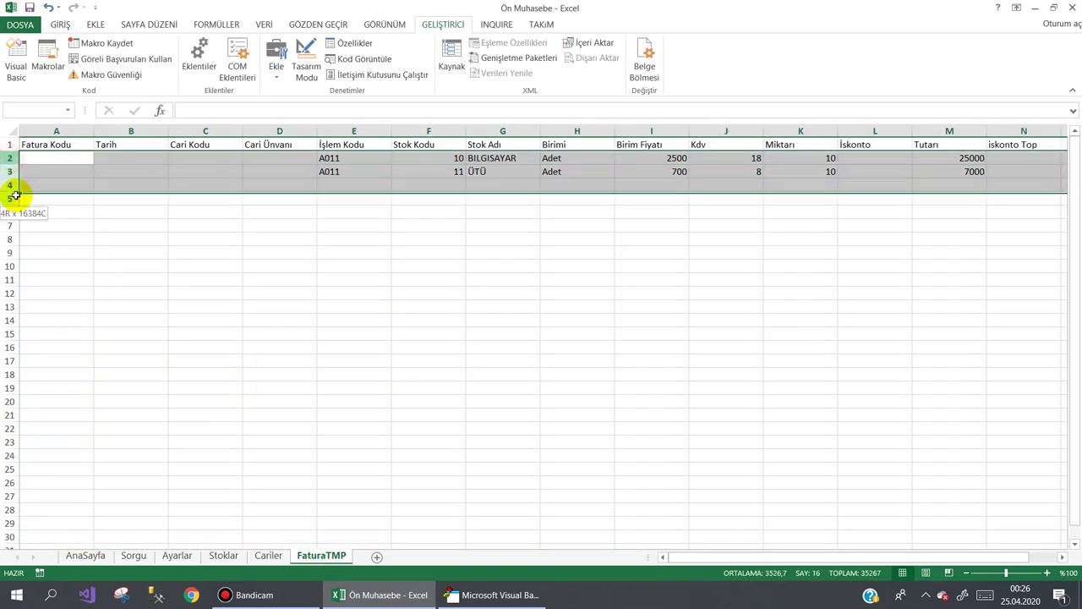
Step: Clear the old test rows 2–5 on FaturaTMP, leaving only the column headers
drag(7, 158, 10, 197)
key(Delete)
click(53, 157)
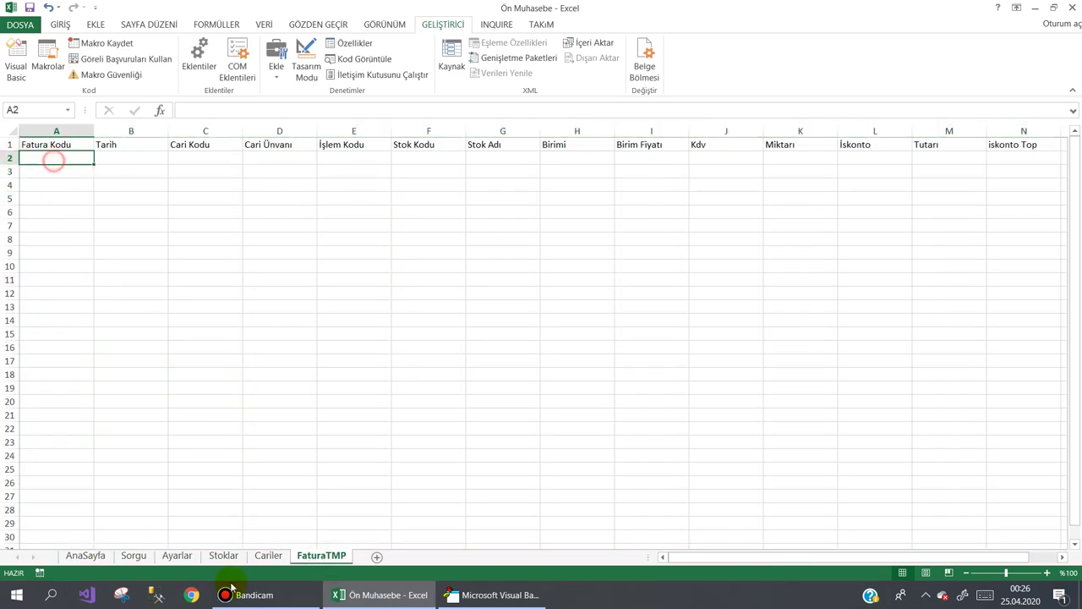
click(499, 594)
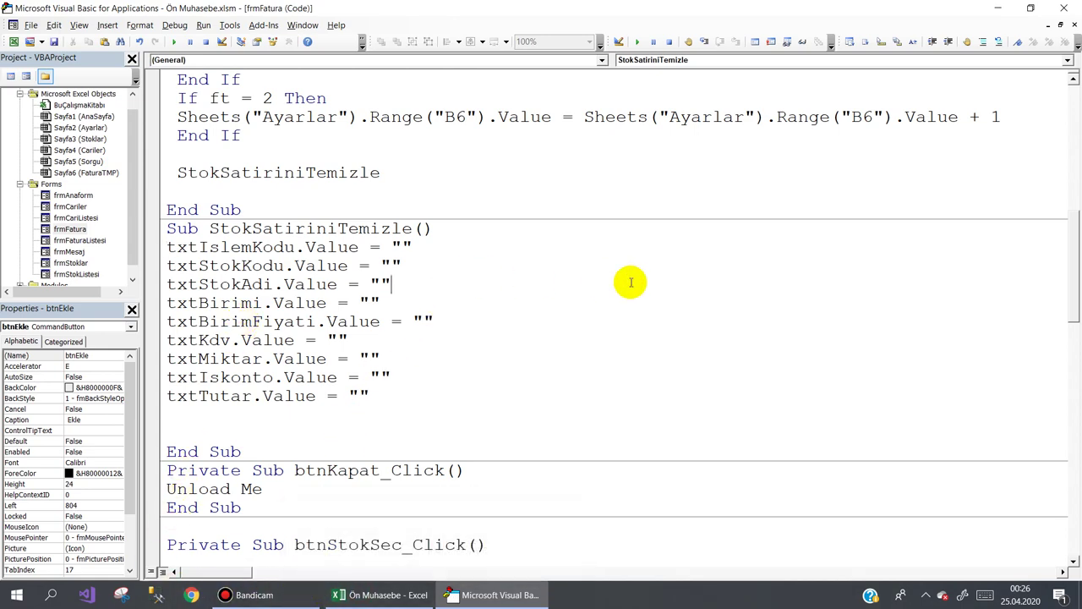
click(382, 594)
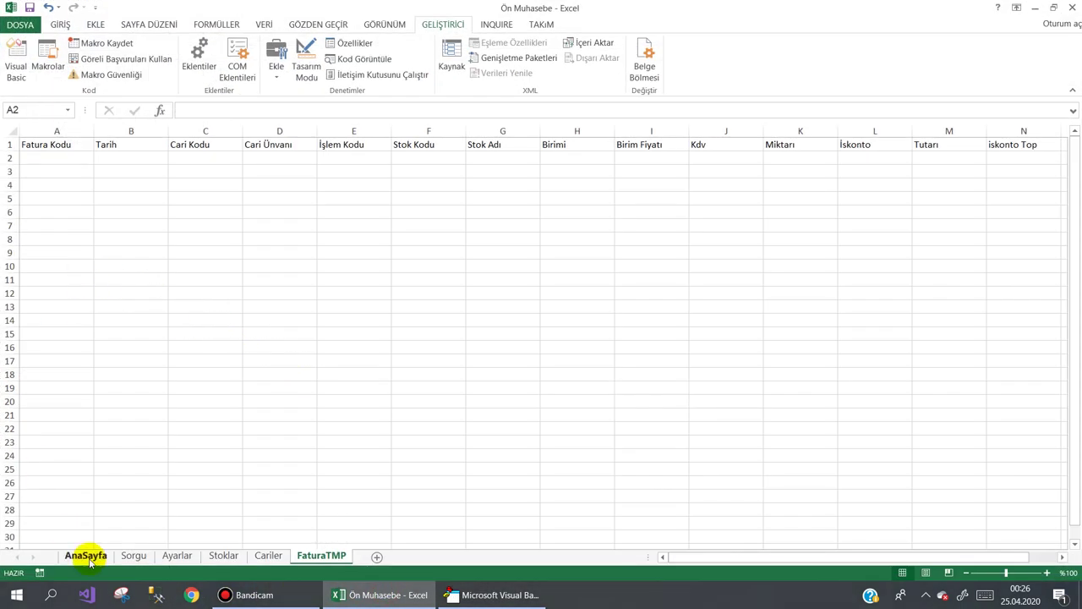
Step: Start a new purchase invoice from AnaSayfa with SASKOM BILGISAYAR as the account
click(85, 556)
click(295, 245)
click(404, 108)
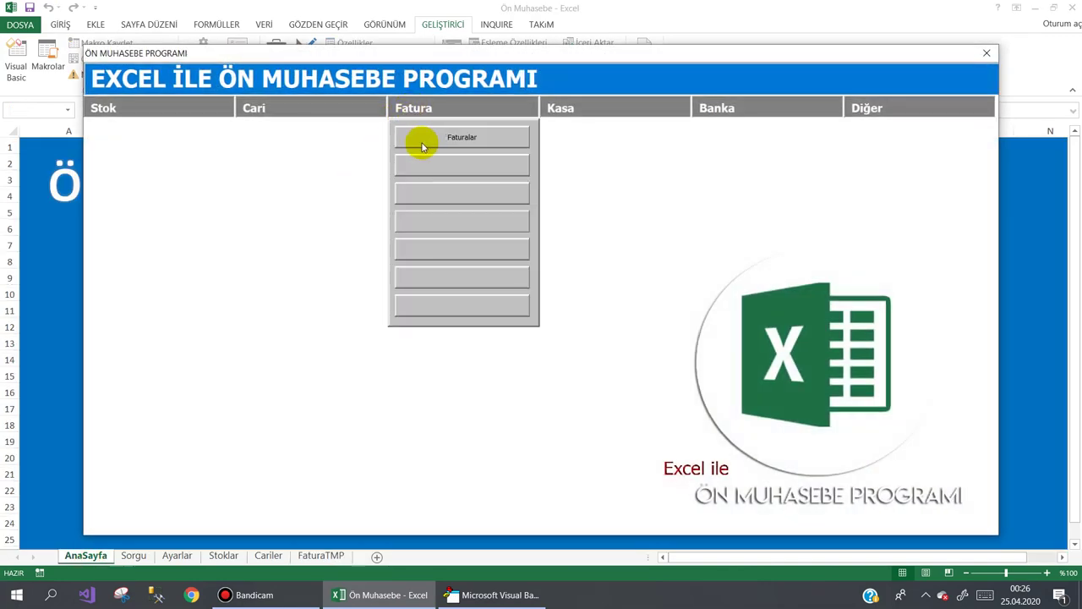
click(423, 145)
click(682, 457)
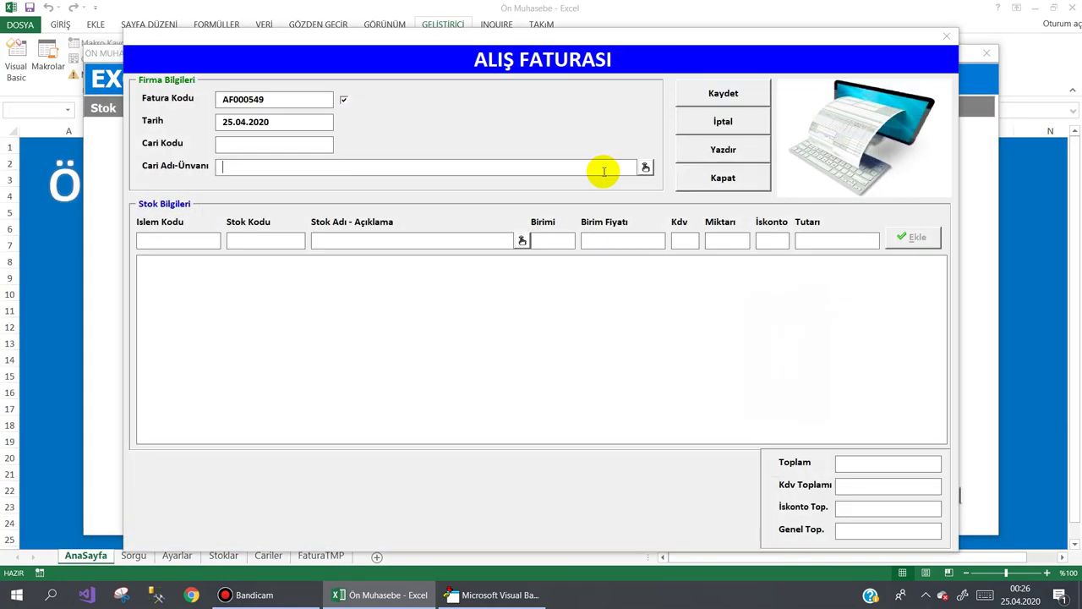
click(644, 164)
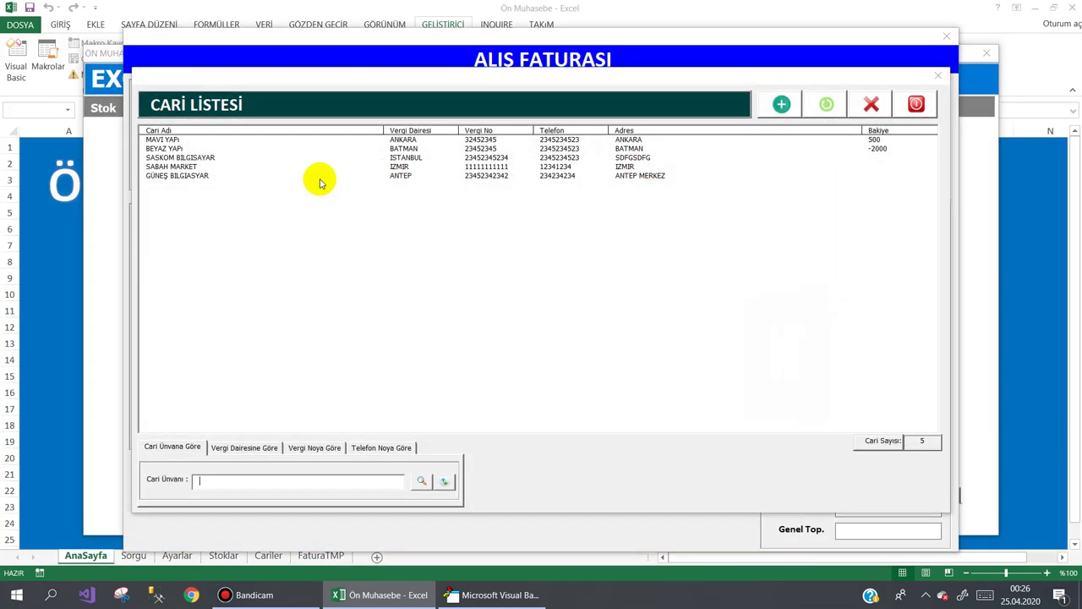
double_click(217, 157)
Step: Add invoice lines for BILGISAYAR (quantity 1), ÜTÜ (quantity 2) and FIRIN
double_click(269, 157)
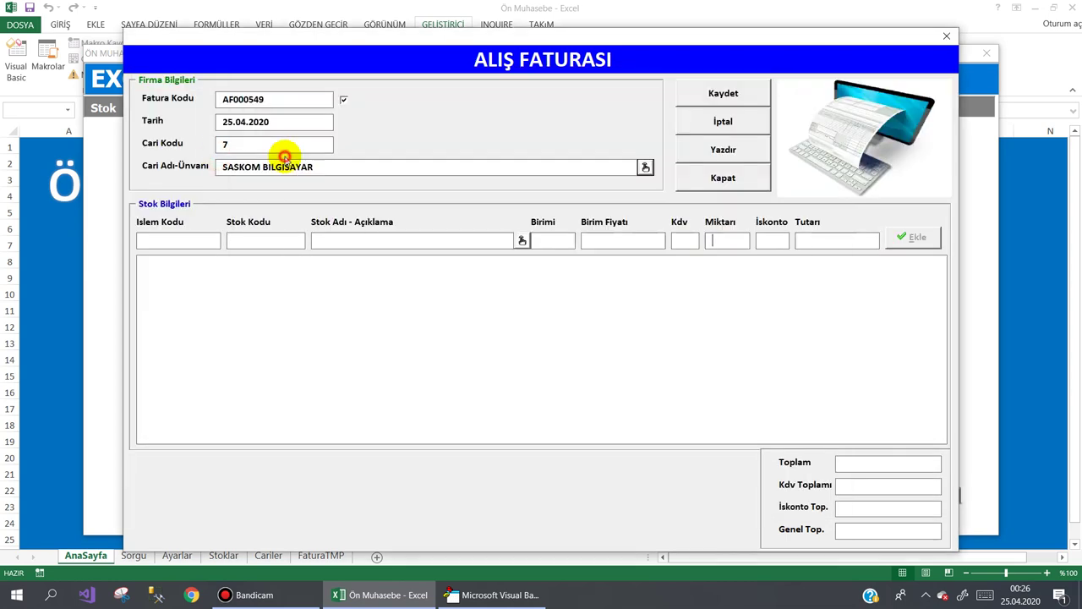
text(10)
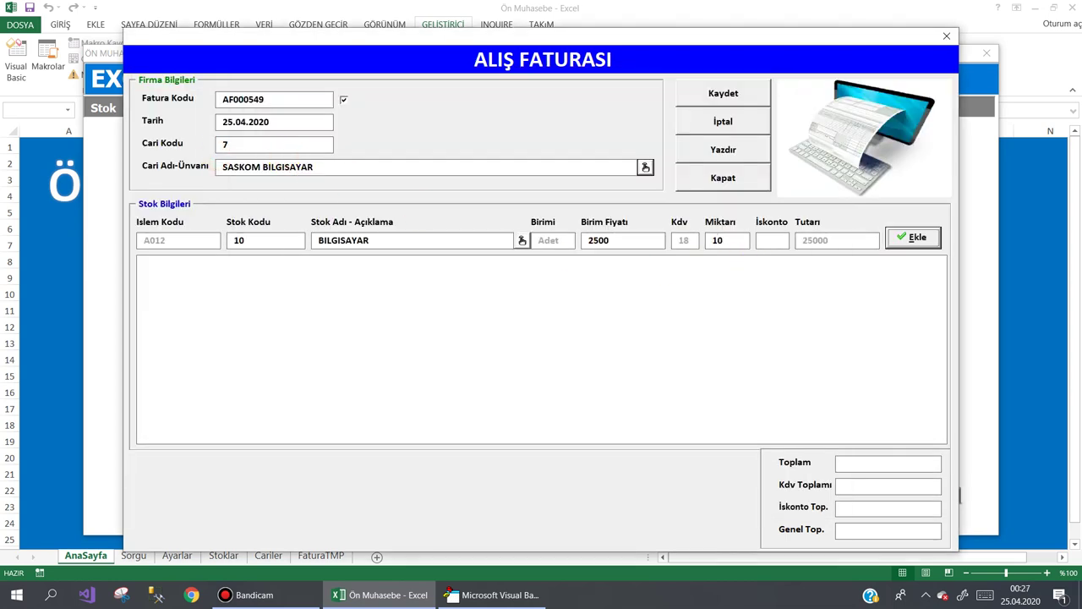
key(Return)
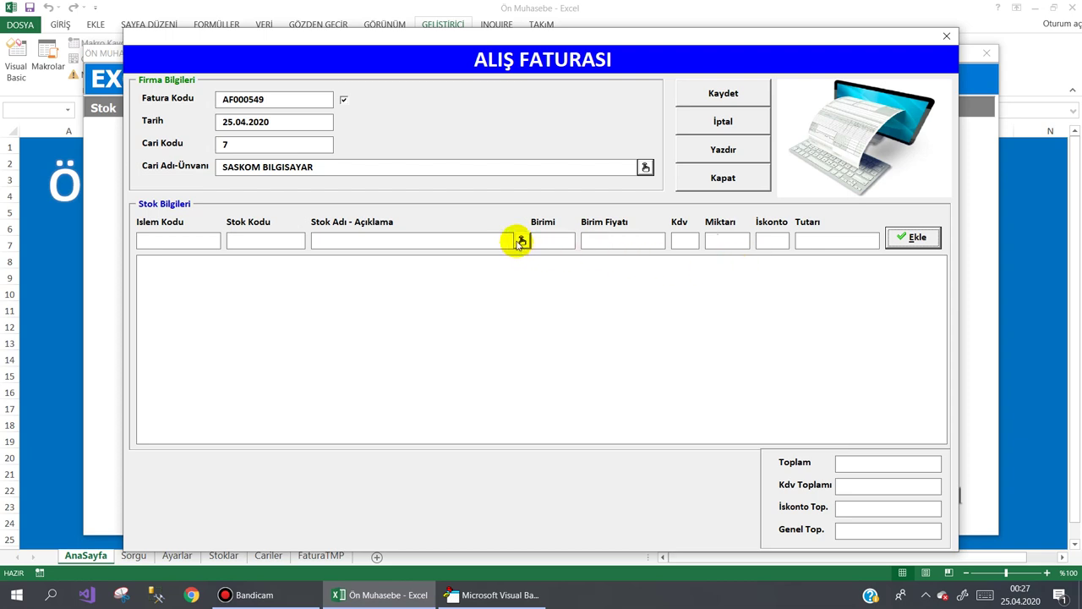
click(521, 240)
click(290, 156)
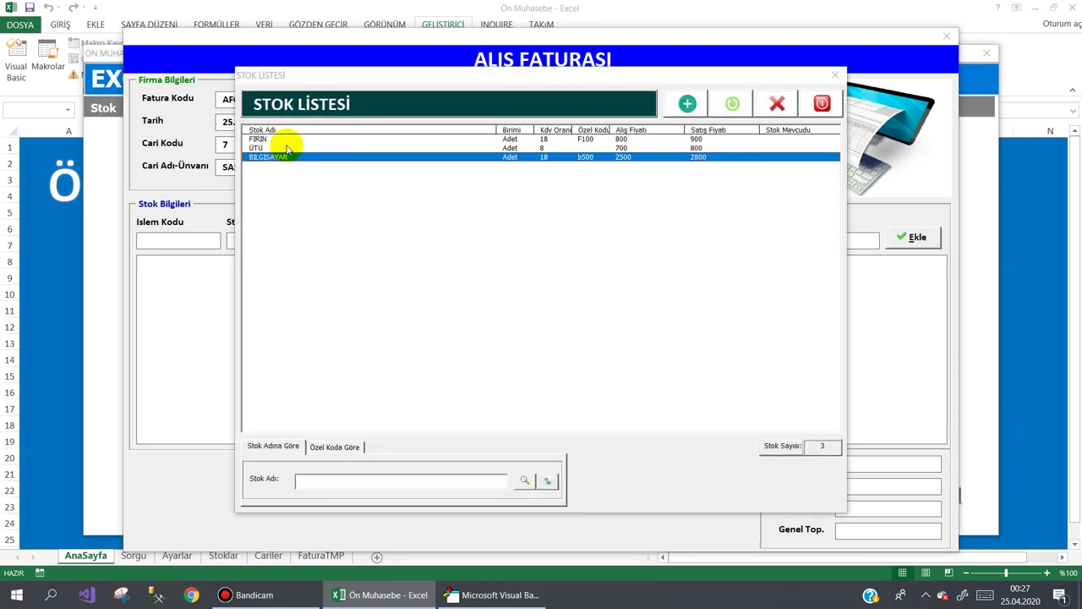
double_click(279, 147)
text(20)
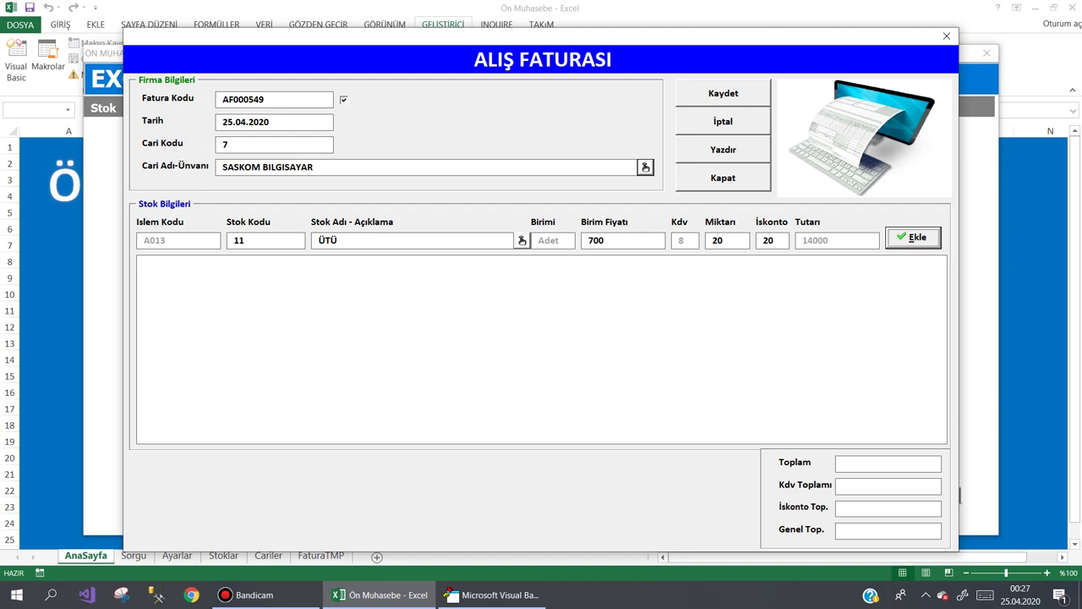
click(522, 241)
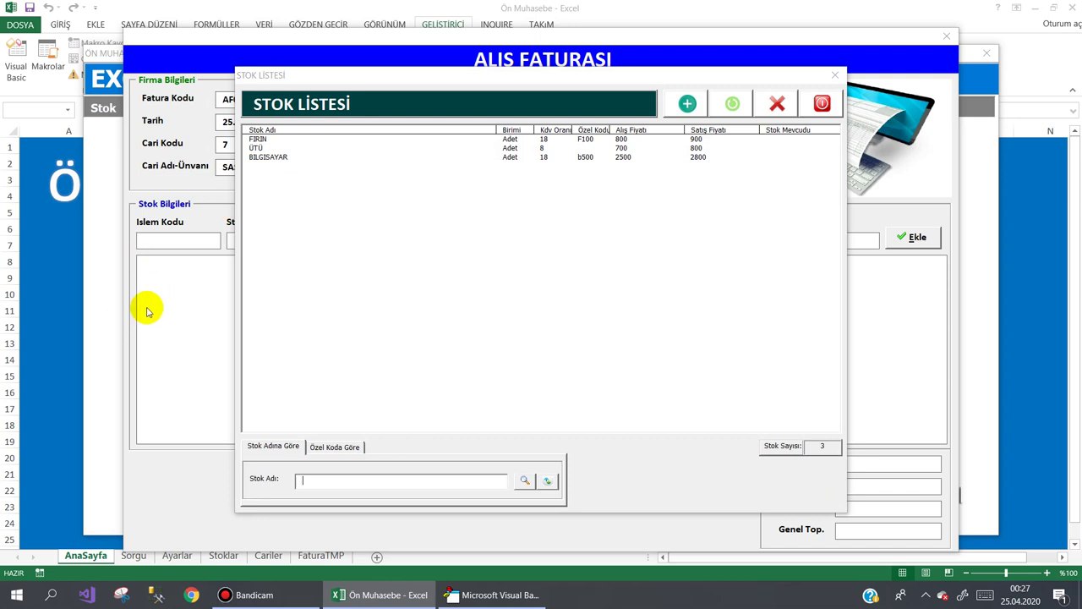
double_click(276, 140)
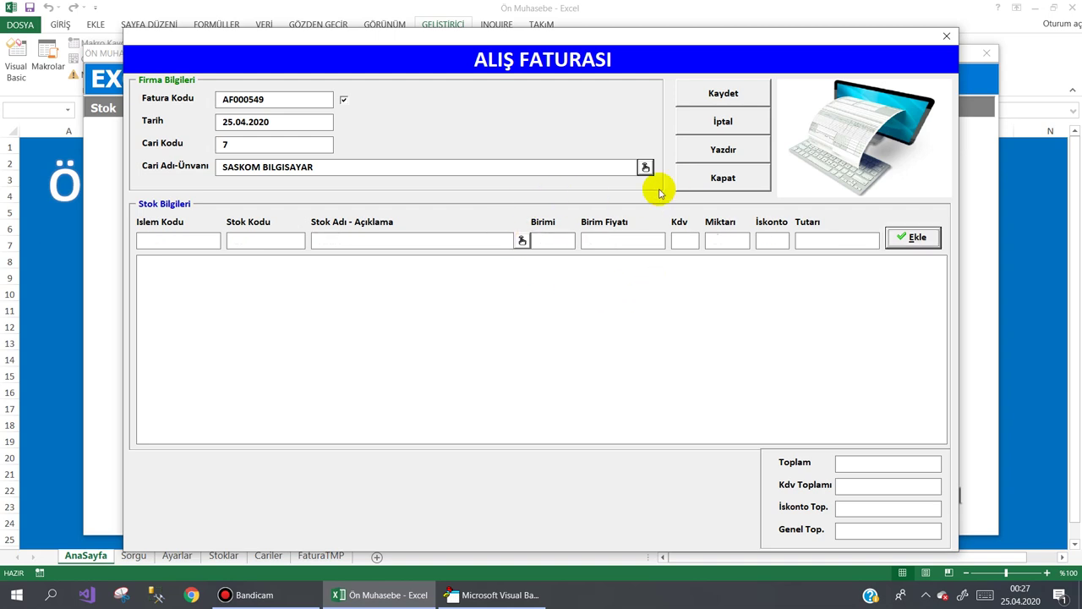
Step: Close the purchase invoice, invoice list and main program forms
click(698, 177)
click(862, 459)
mouse_move(918, 109)
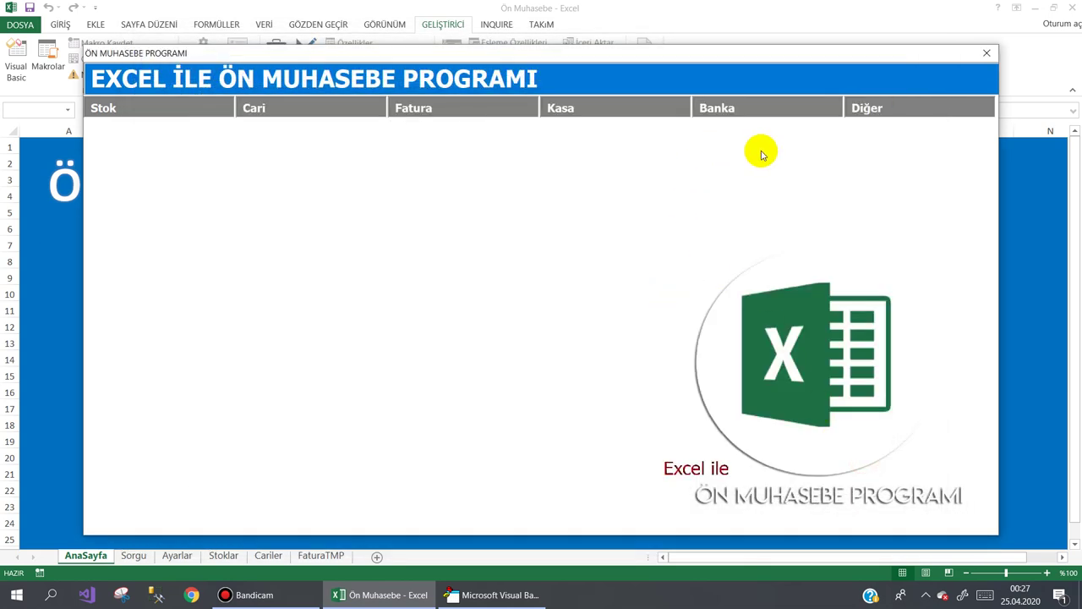
click(913, 306)
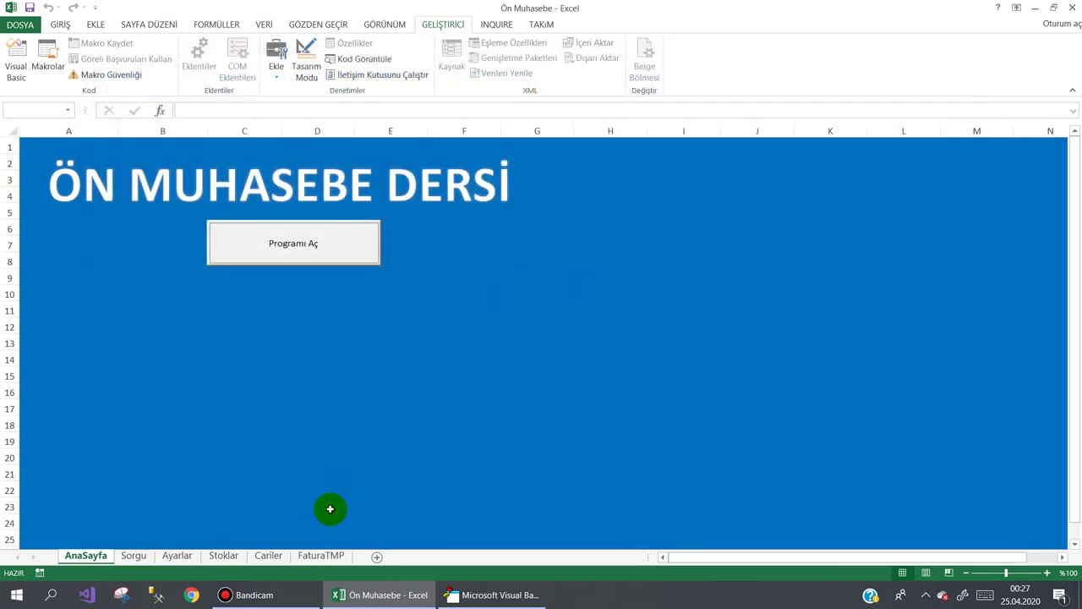
Step: Check FaturaTMP's new rows: codes A014, A013, A012 and discount totals in N2–N4
click(321, 555)
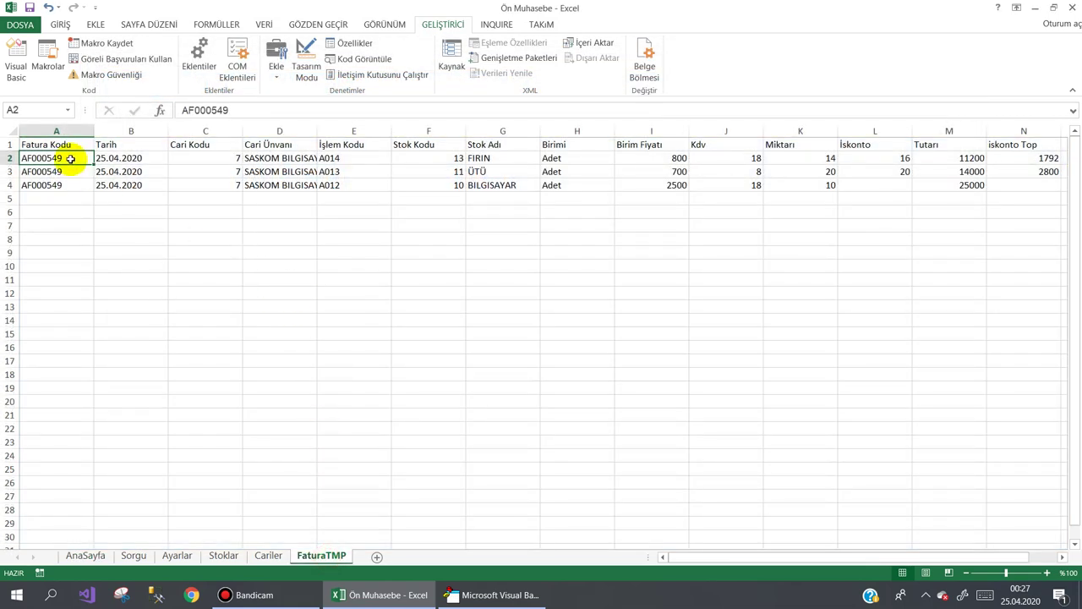
drag(70, 159, 228, 182)
click(325, 158)
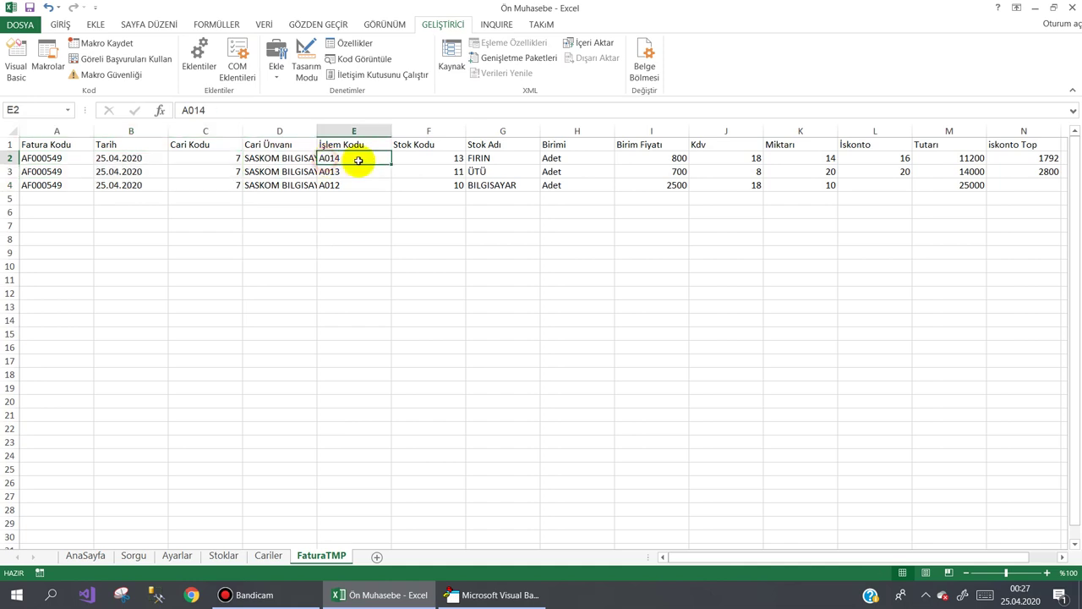
click(334, 174)
click(339, 186)
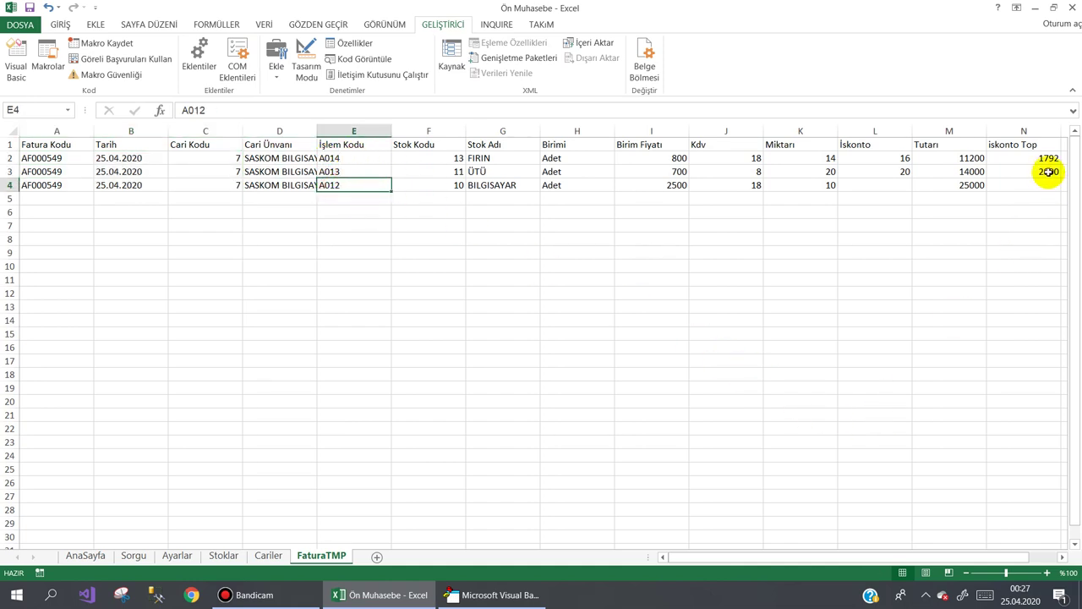
drag(1039, 160, 1022, 180)
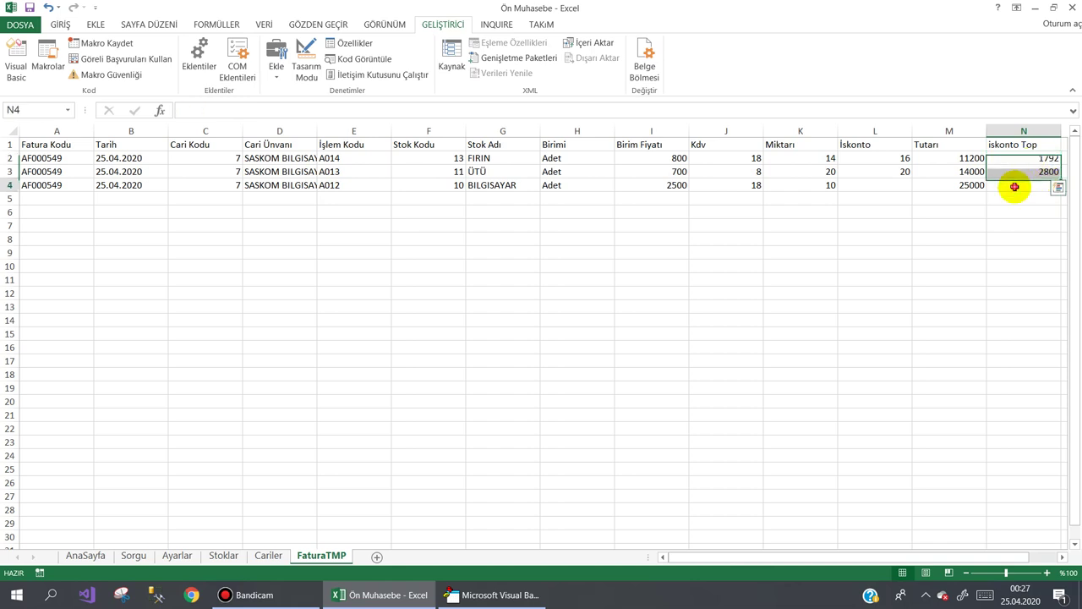
click(1017, 186)
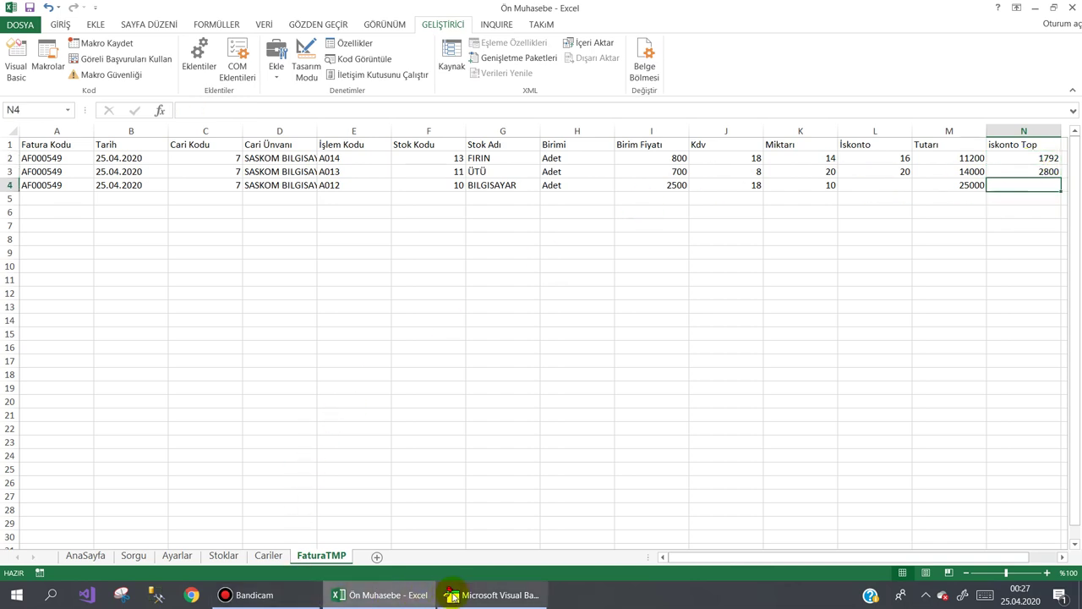
Step: In the VBA editor, select lstFatura on frmFatura and open the btnEkle_Click code
click(478, 595)
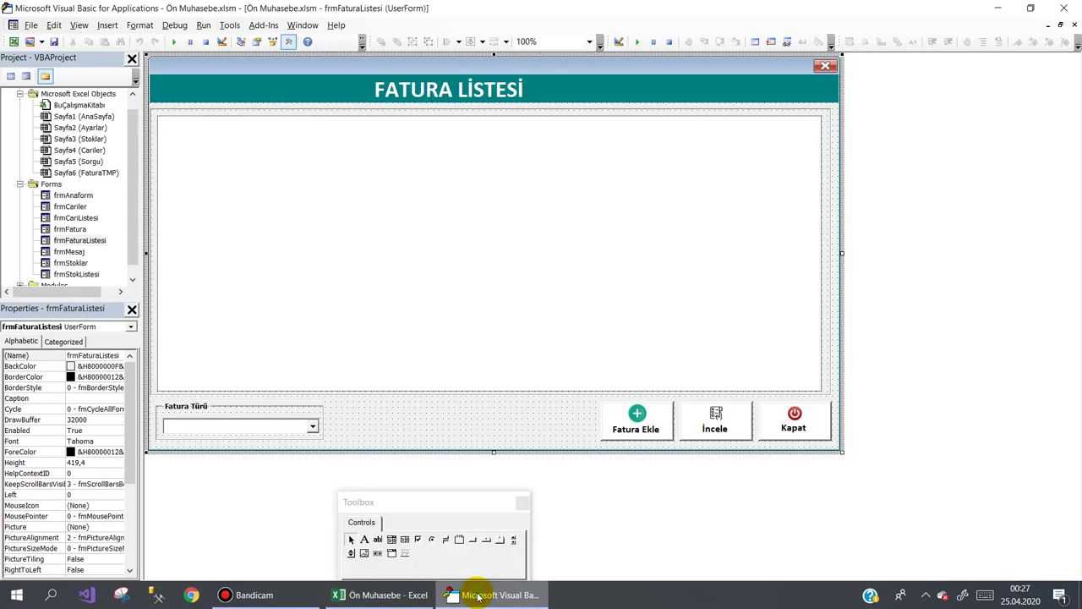
double_click(70, 230)
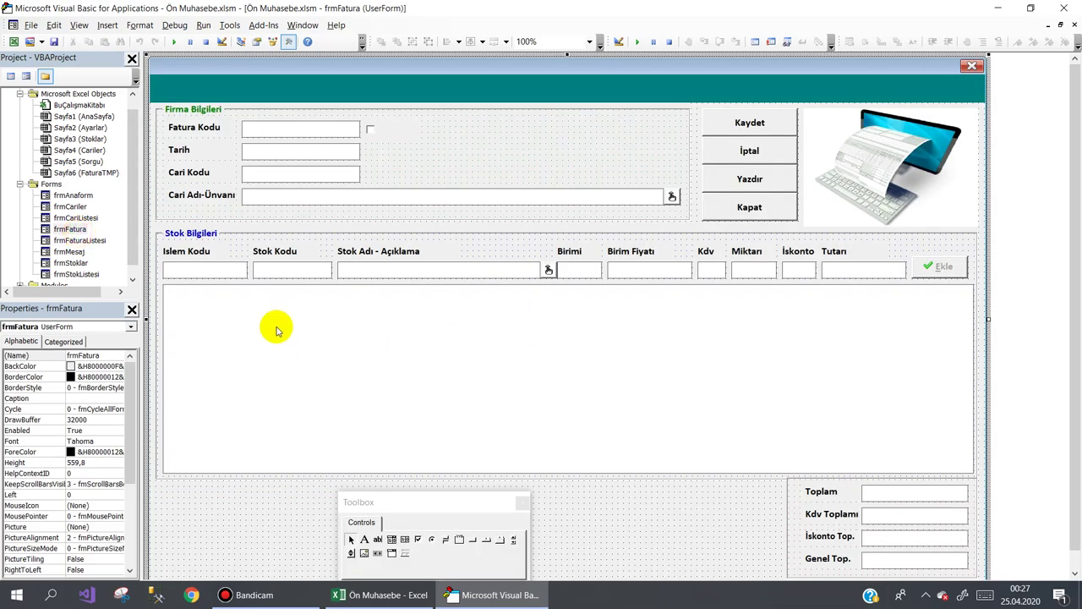
click(276, 326)
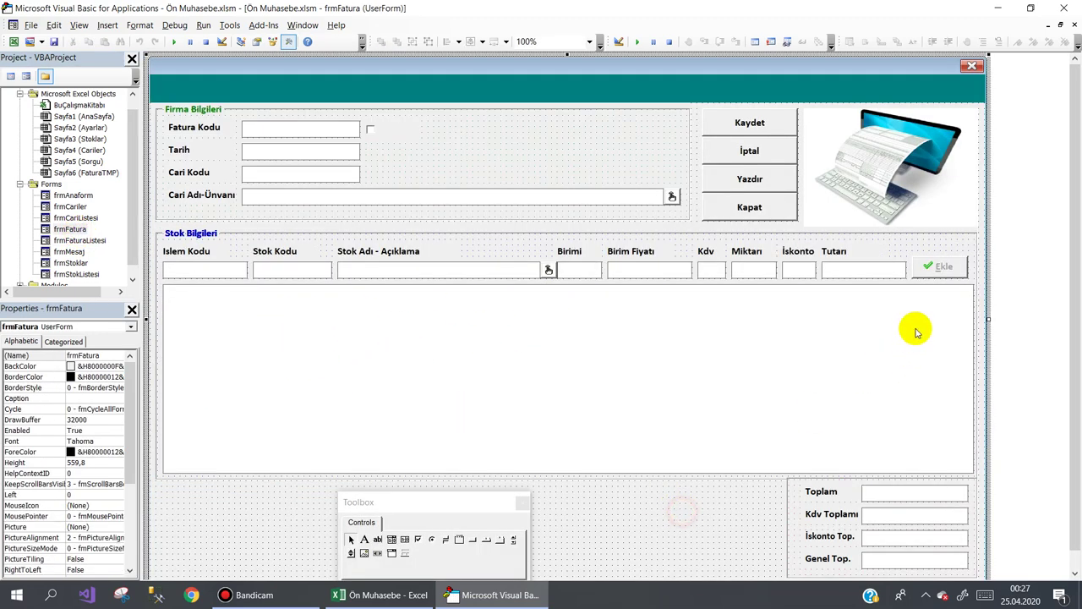
double_click(939, 266)
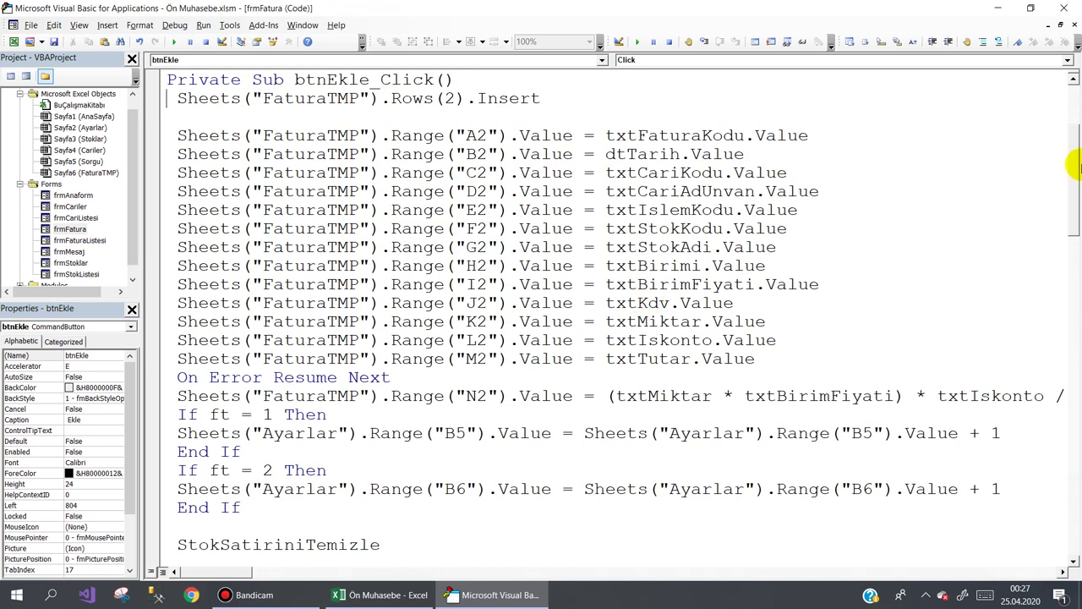
drag(1070, 181, 1072, 192)
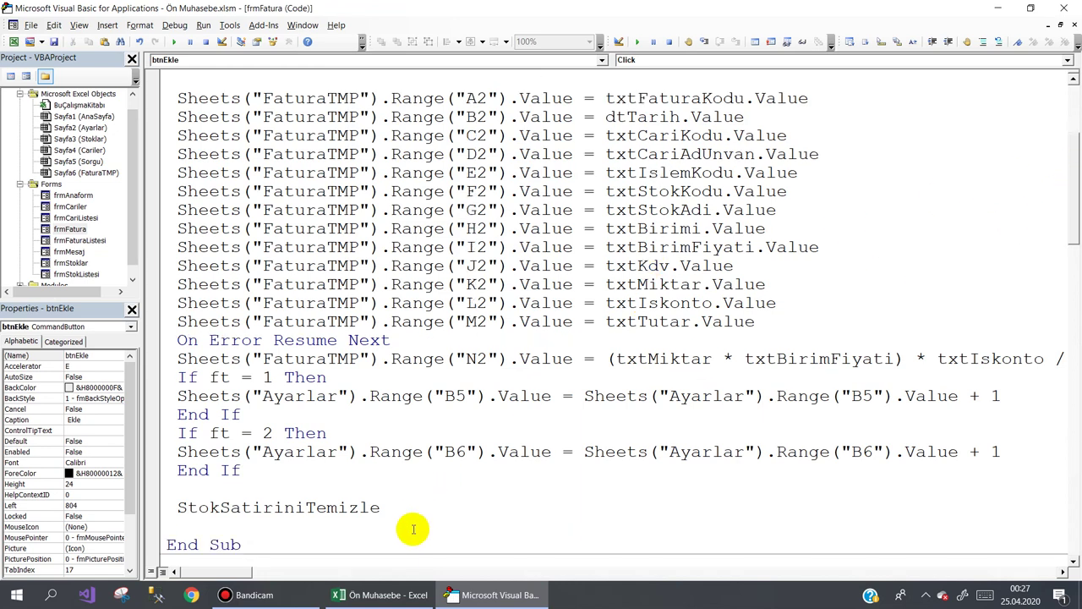
Step: Check the purchase and sales stock counters in Ayarlar B5 and B6, then return to VBA
click(418, 595)
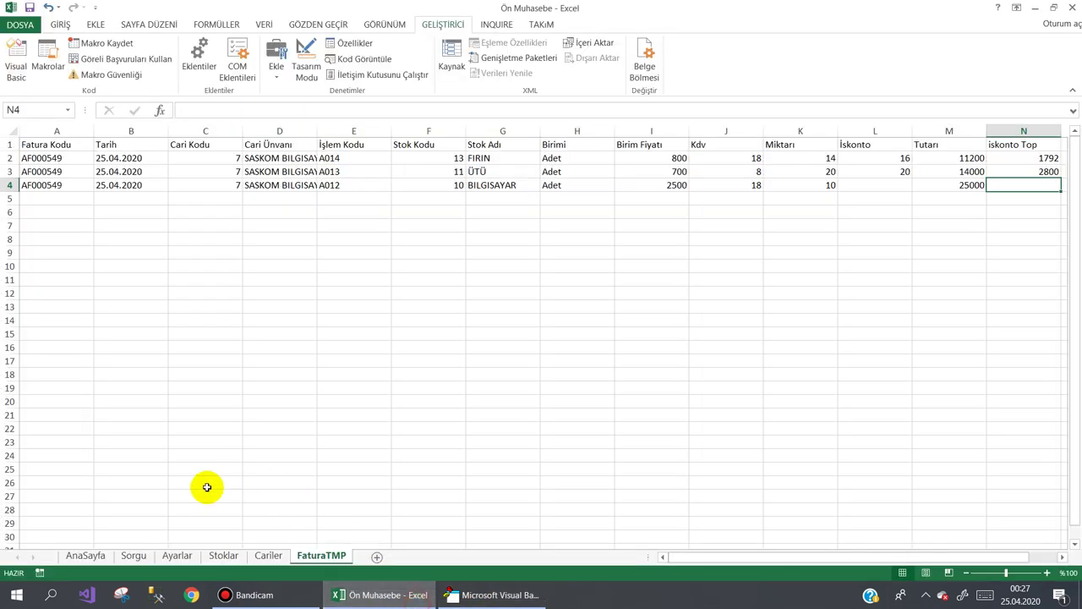
click(177, 554)
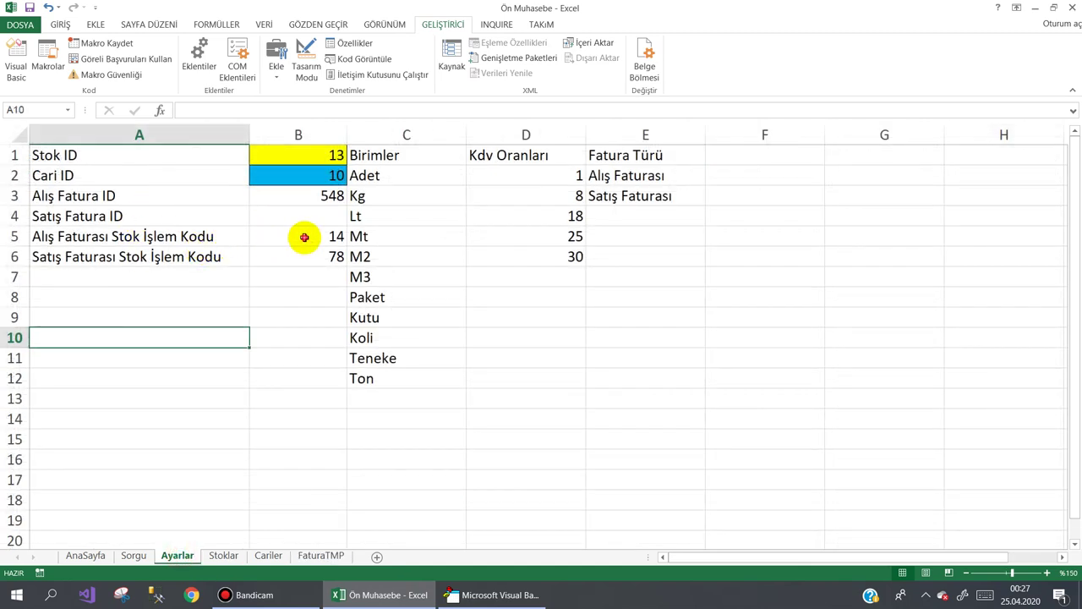
click(300, 239)
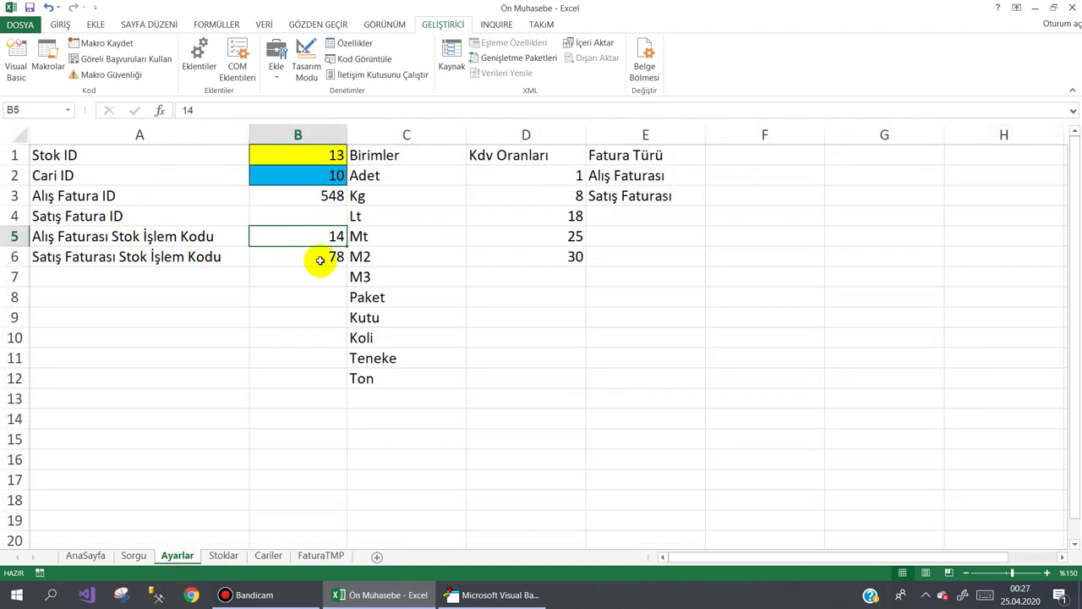
click(301, 263)
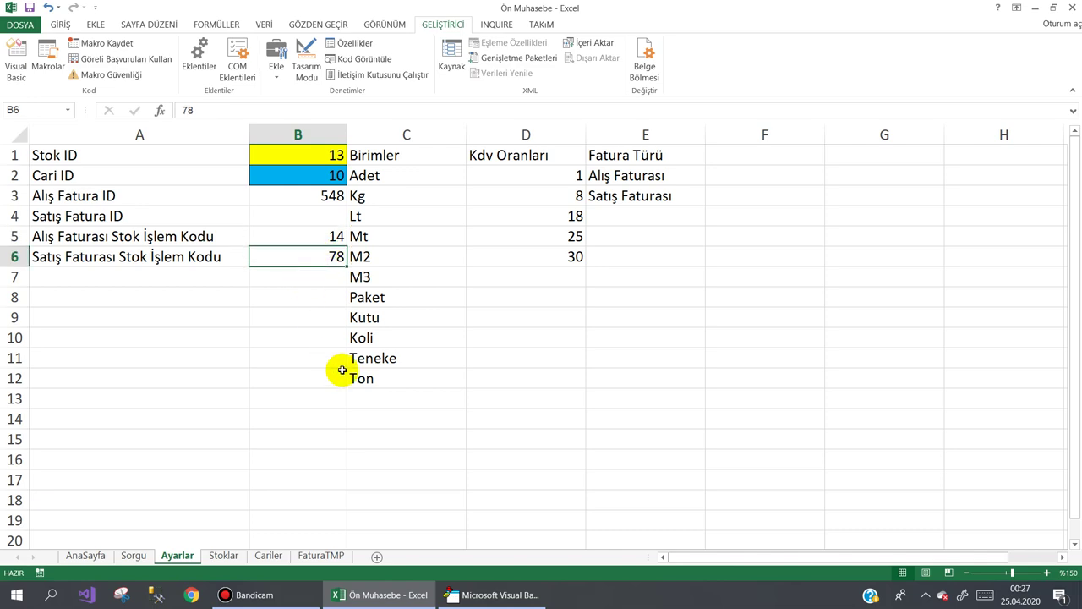
click(466, 596)
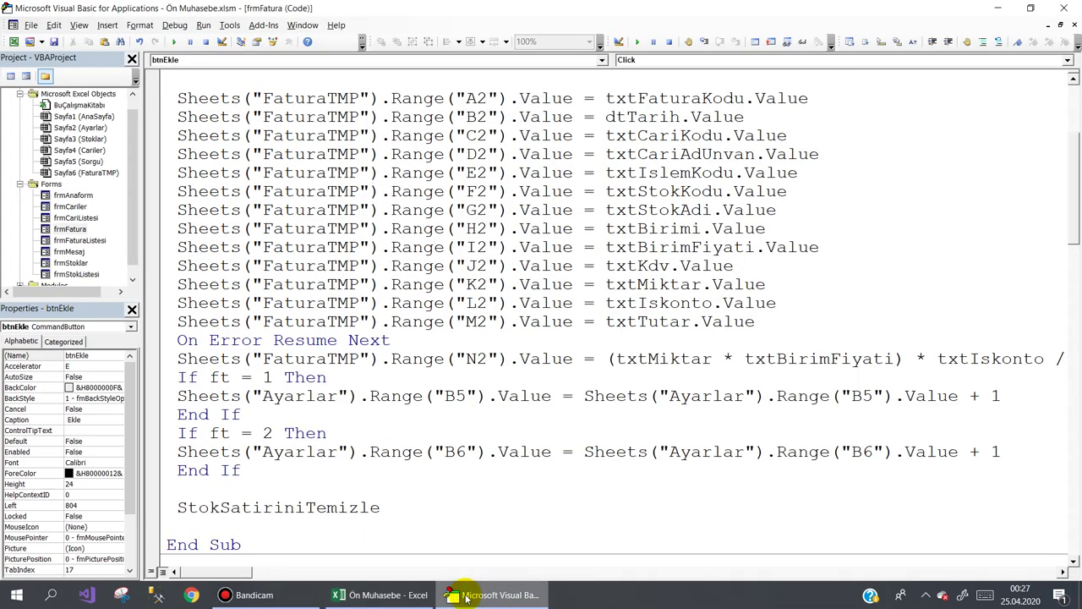
Step: Add a call to AlisFaturasiStokListele after StokSatiriniTemizle in btnEkle_Click
scroll(438, 417, down, 1)
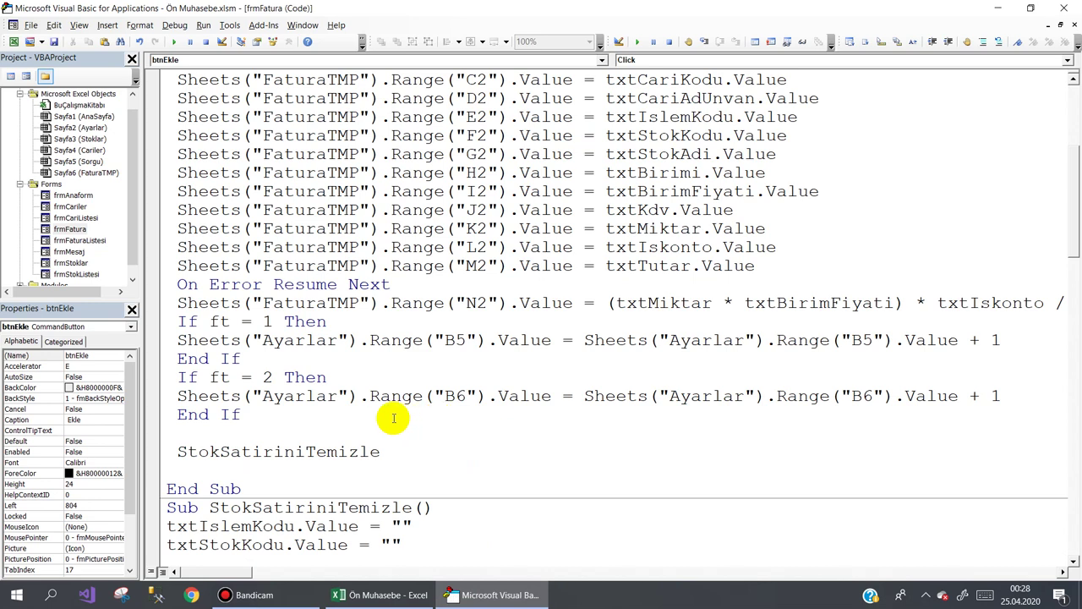
scroll(381, 398, down, 2)
scroll(384, 379, down, 1)
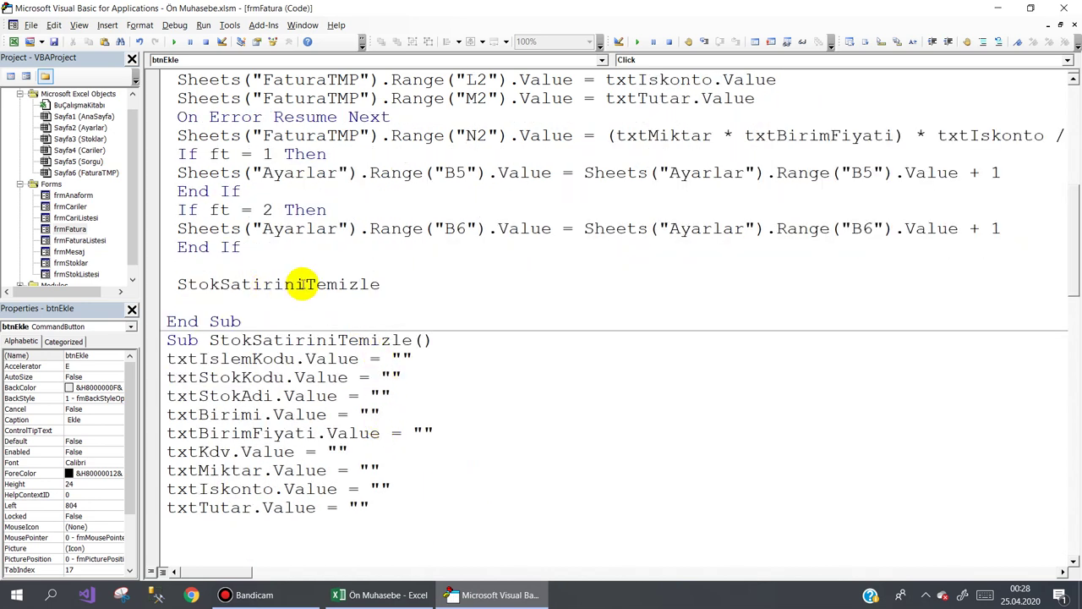
scroll(311, 372, down, 1)
scroll(311, 372, down, 1)
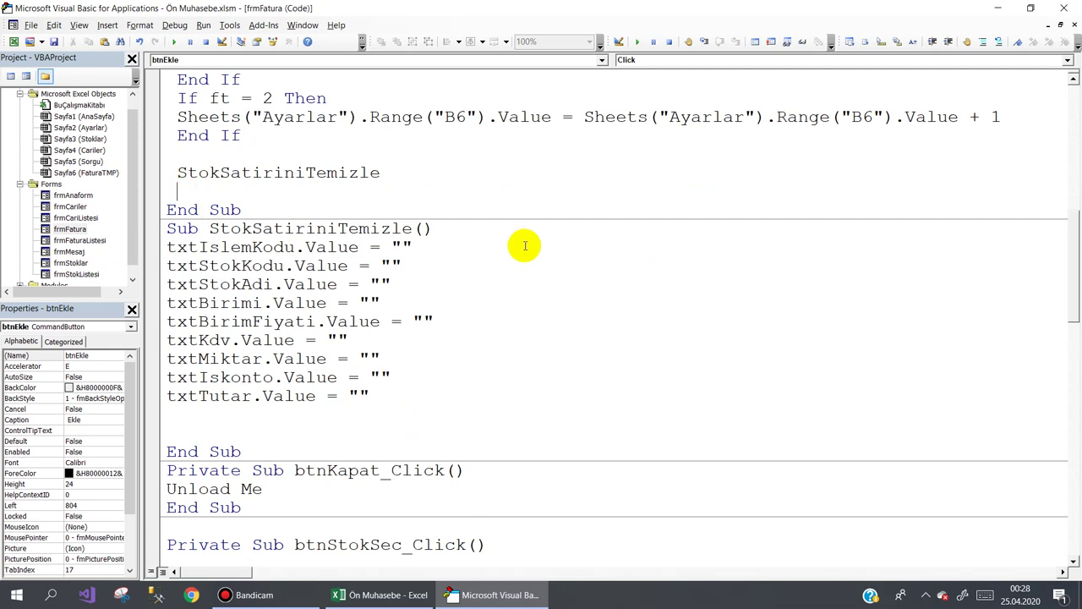
text(sTOK)
key(BackSpace)
key(BackSpace)
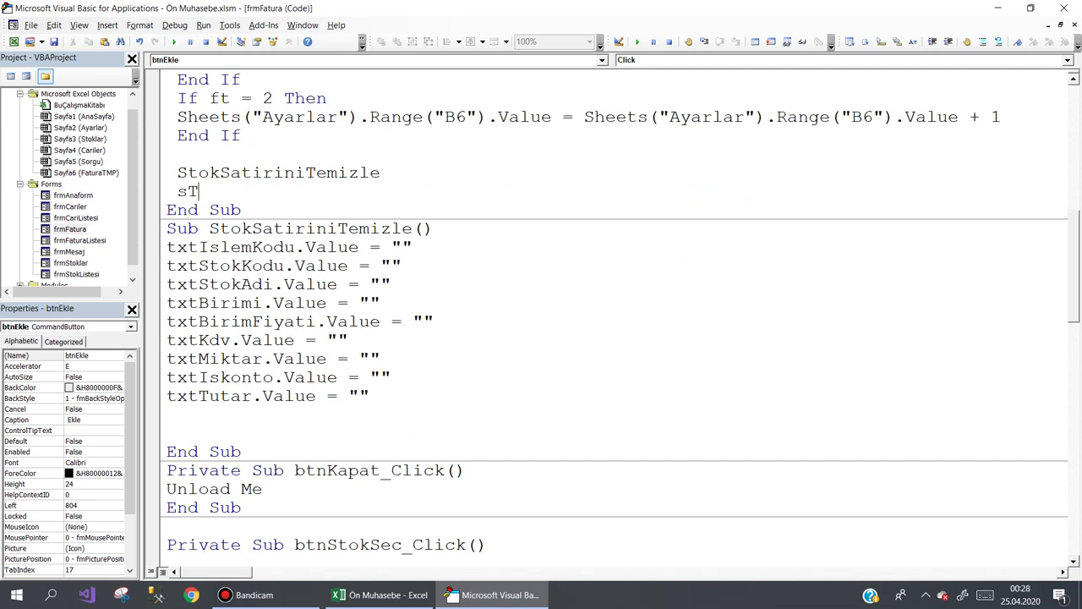
key(BackSpace)
key(BackSpace)
key(BackSpace)
text(S)
key(BackSpace)
text(Ali)
text(sF)
text(aturasi)
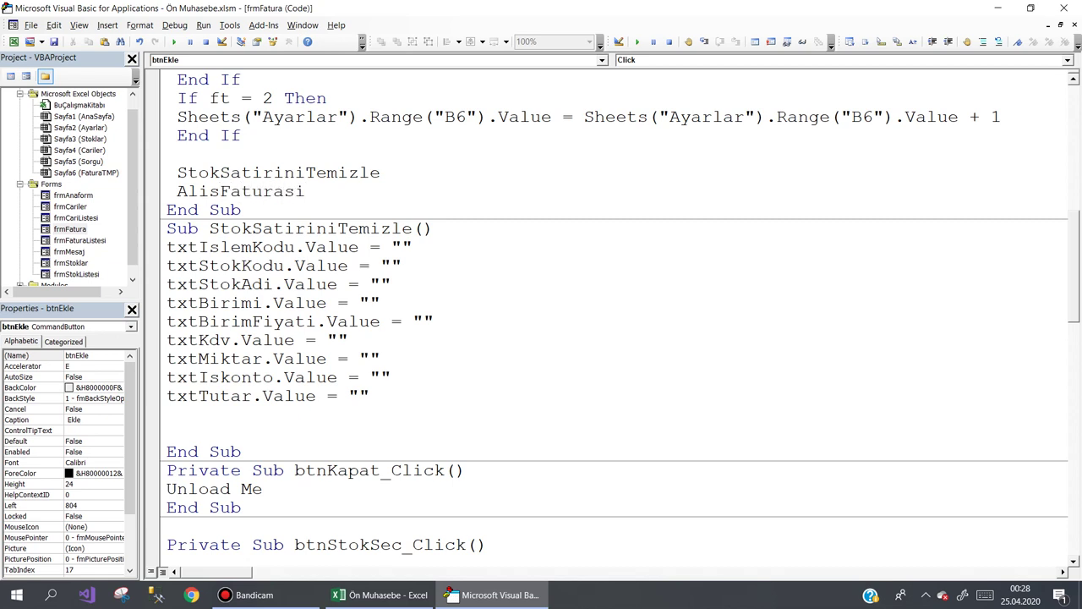
text(StokListe)
text(le)
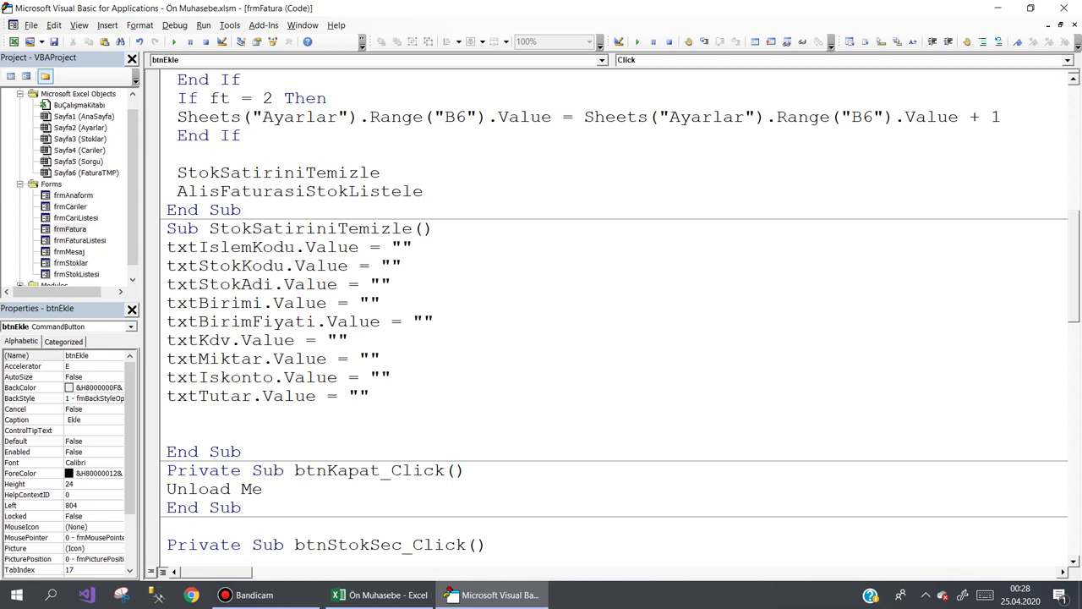
Step: Create an empty Sub AlisFaturasiStokListele() below btnEkle_Click's End Sub
key(shift+Home)
key(ctrl+c)
key(Down)
key(Return)
key(Return)
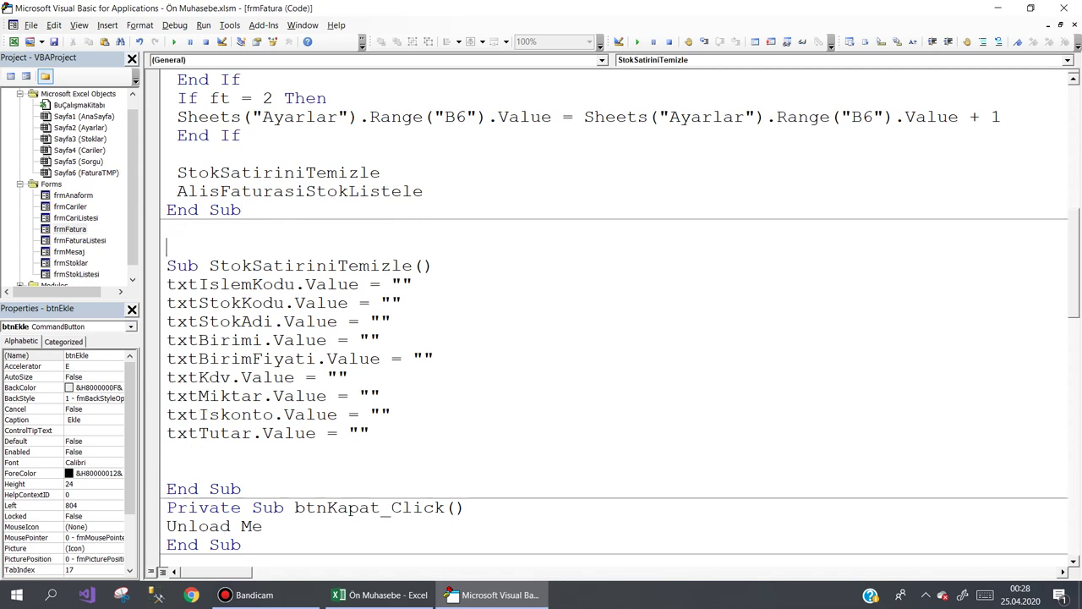
key(Return)
key(Up)
key(Up)
text(s)
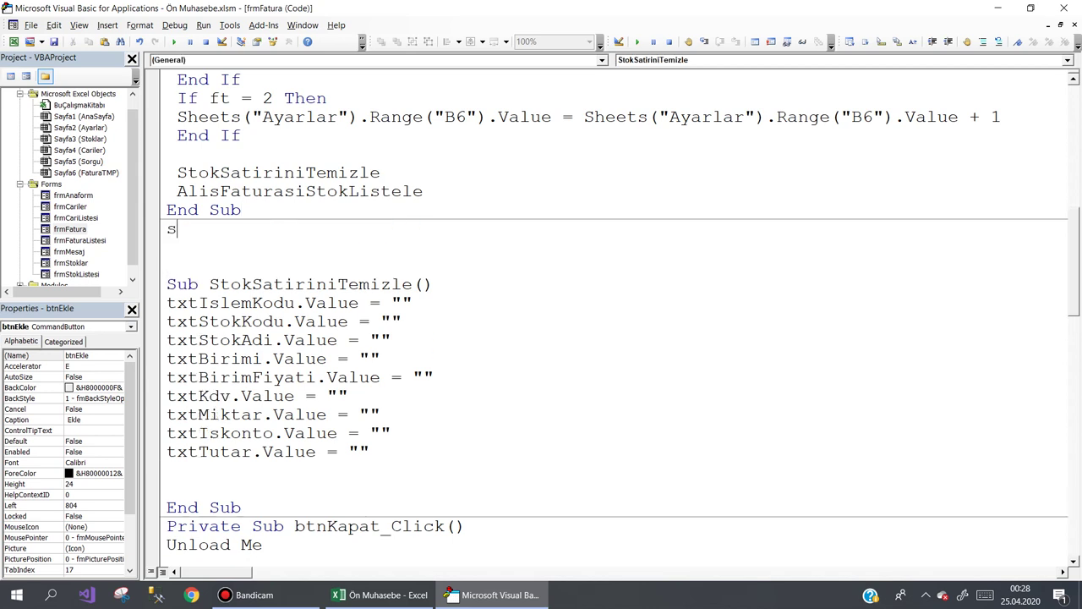
text(ub)
key(ctrl+v)
key(Return)
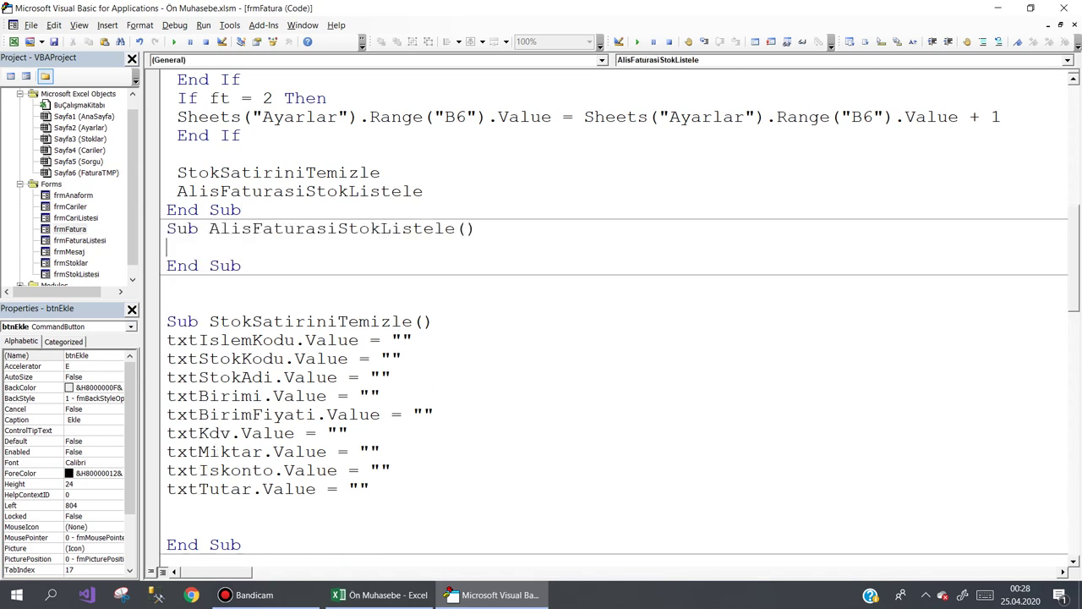
key(Return)
key(Up)
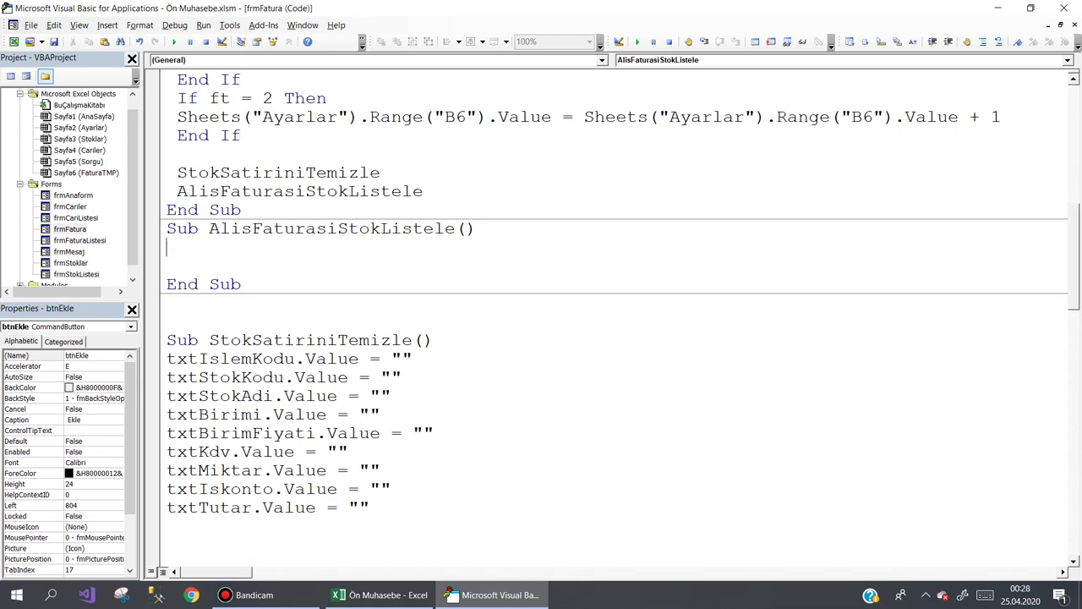
Step: Inspect the lstFatura list box's properties on frmFatura, then return to the Ekle code
double_click(70, 229)
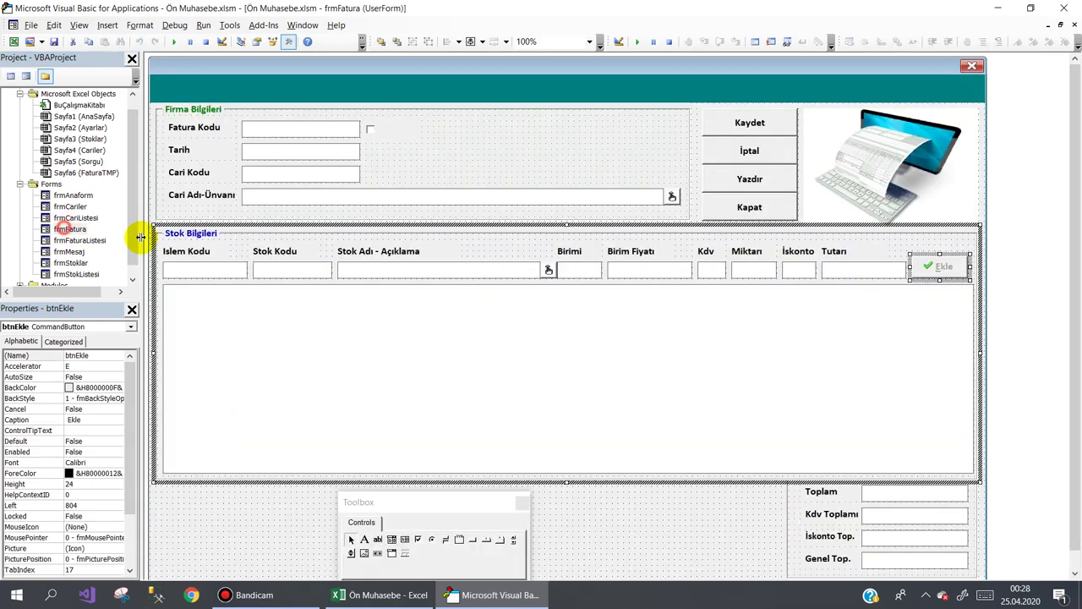
click(333, 327)
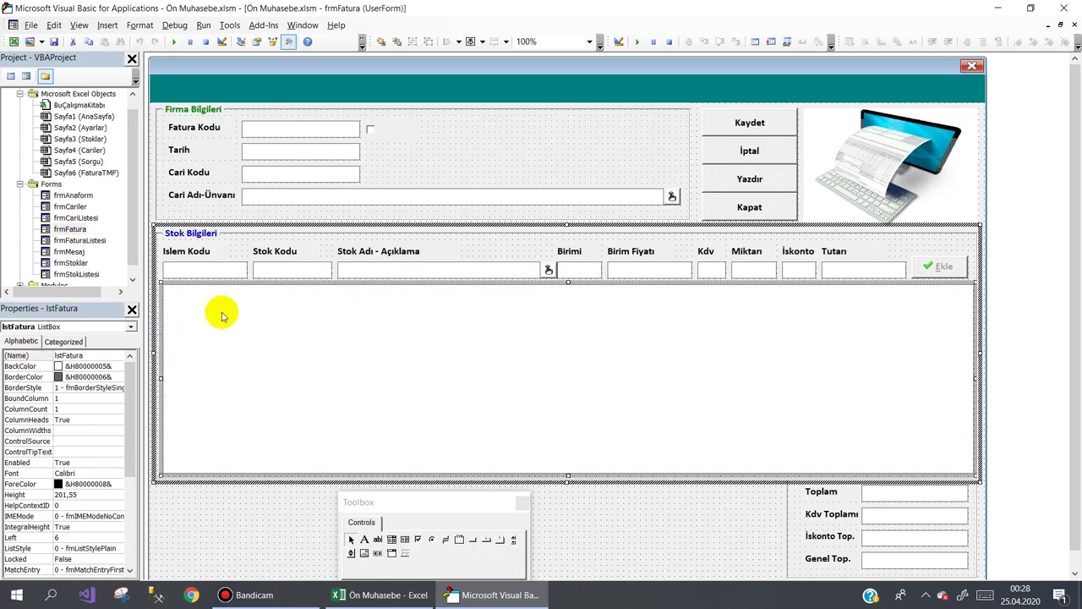
double_click(940, 267)
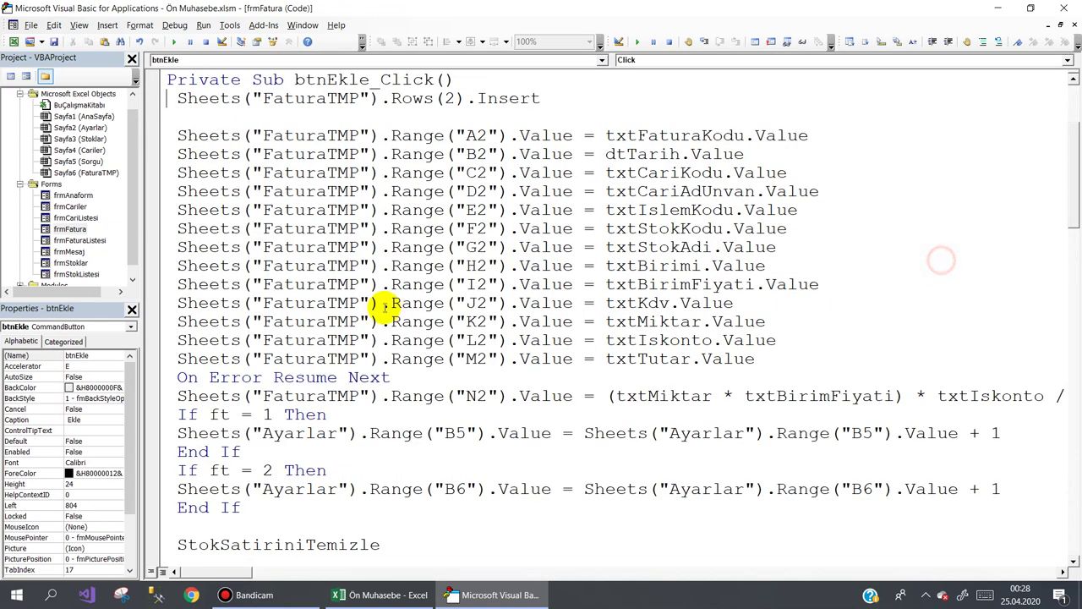
scroll(379, 401, down, 2)
Step: Type lstFatura.ListCount= inside AlisFaturasiStokListele, then bring Excel's Ayarlar sheet forward
click(197, 341)
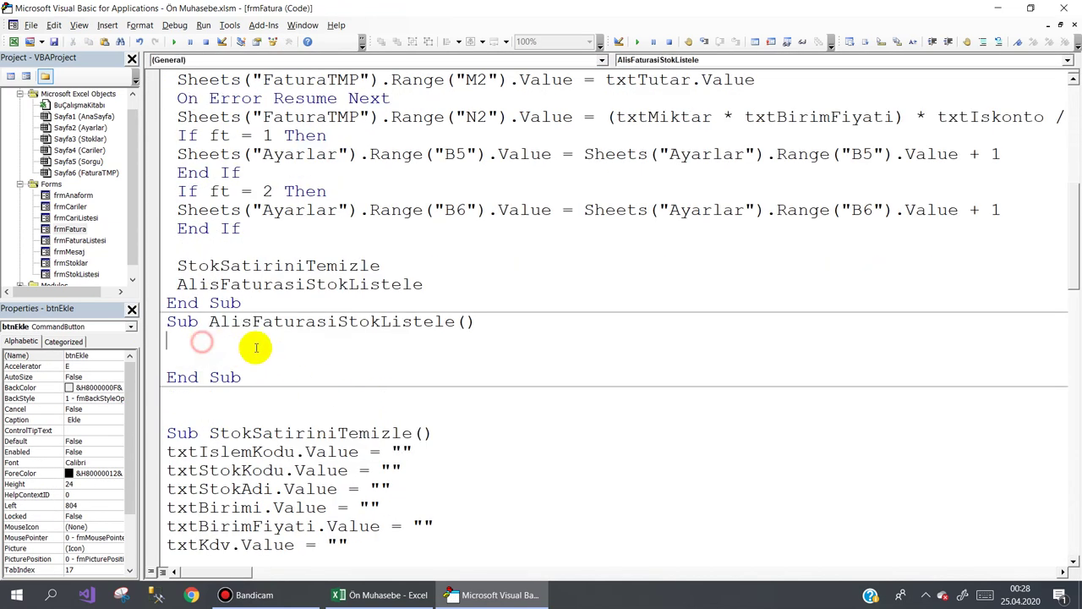
text(lst)
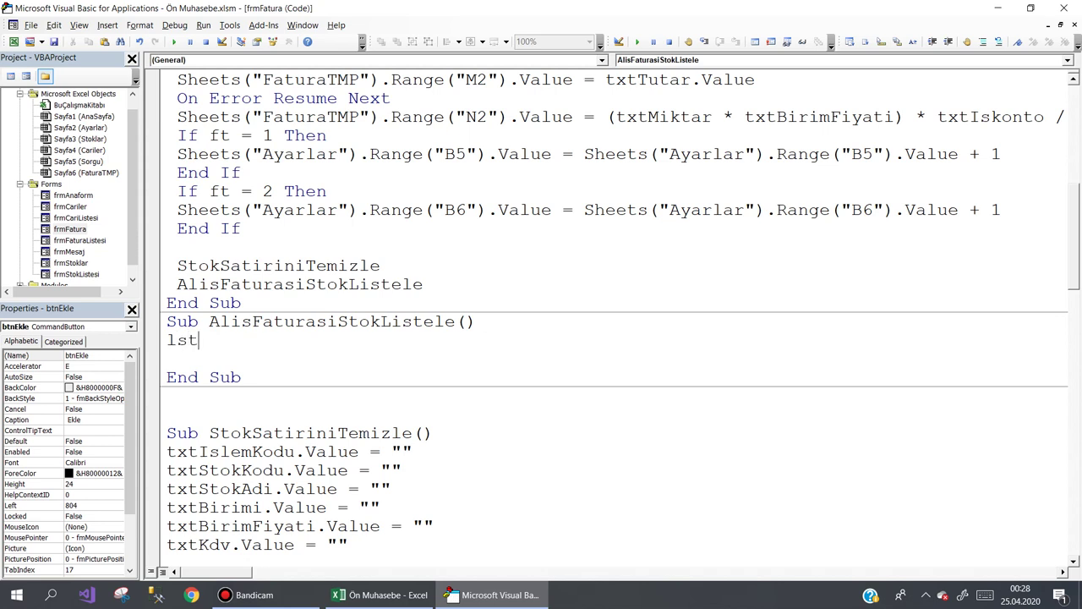
text(Fatura.)
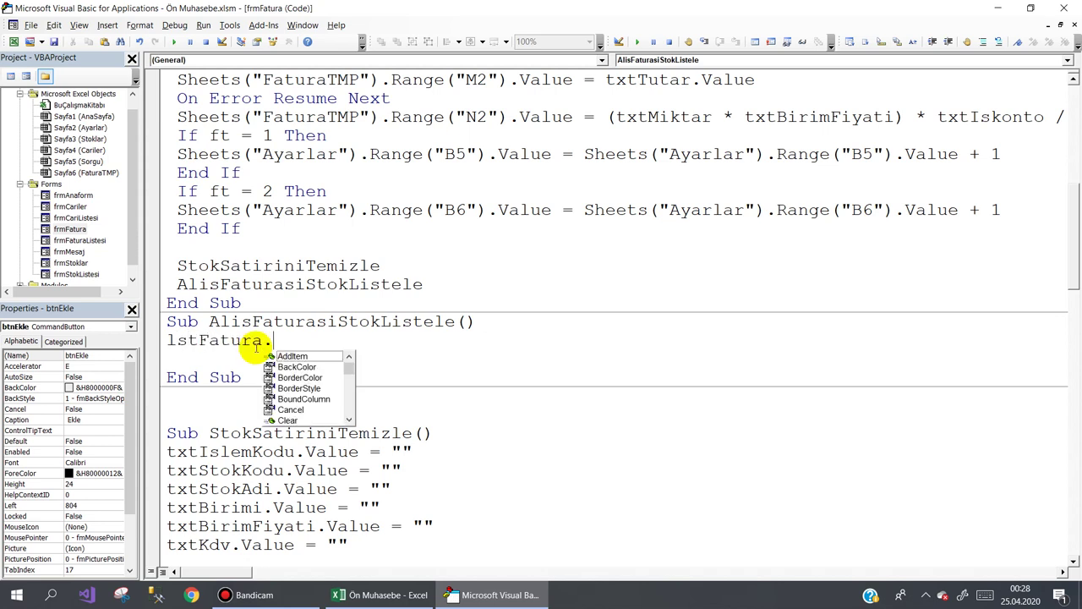
text(li)
key(Down)
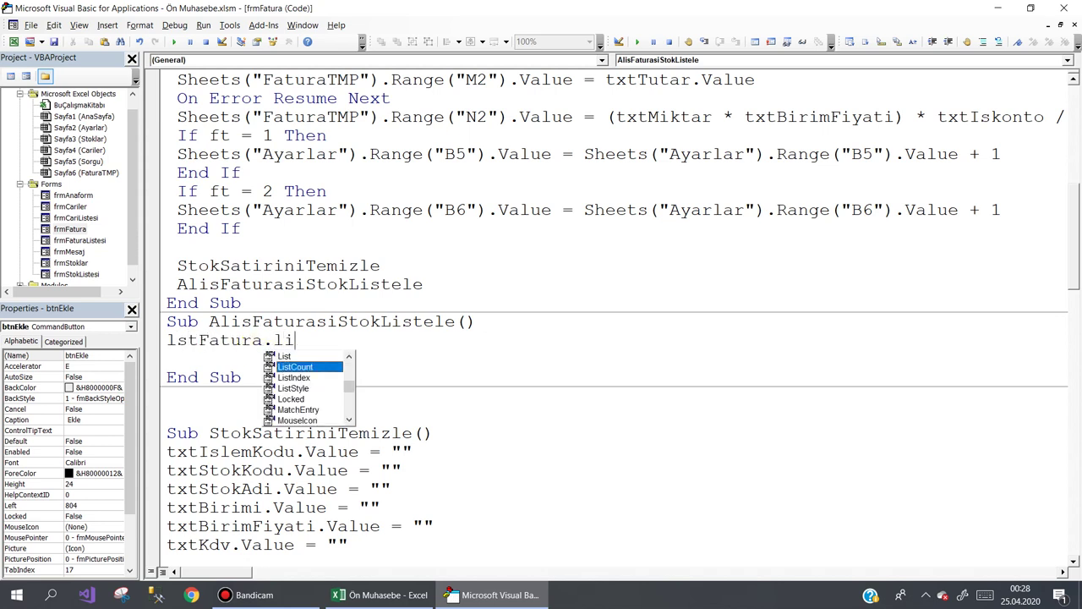
text(=)
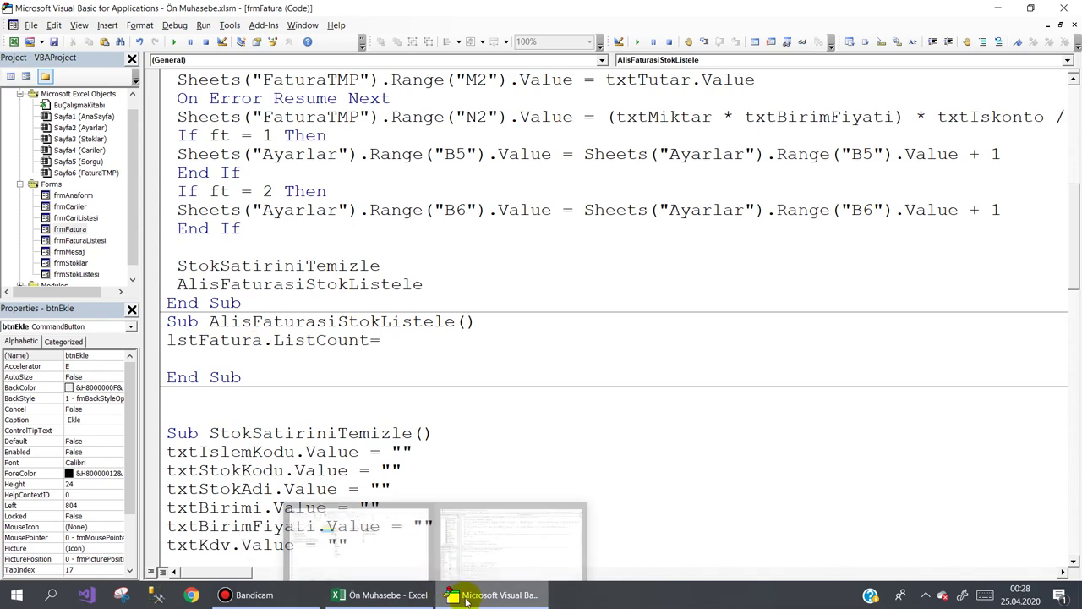
mouse_move(494, 594)
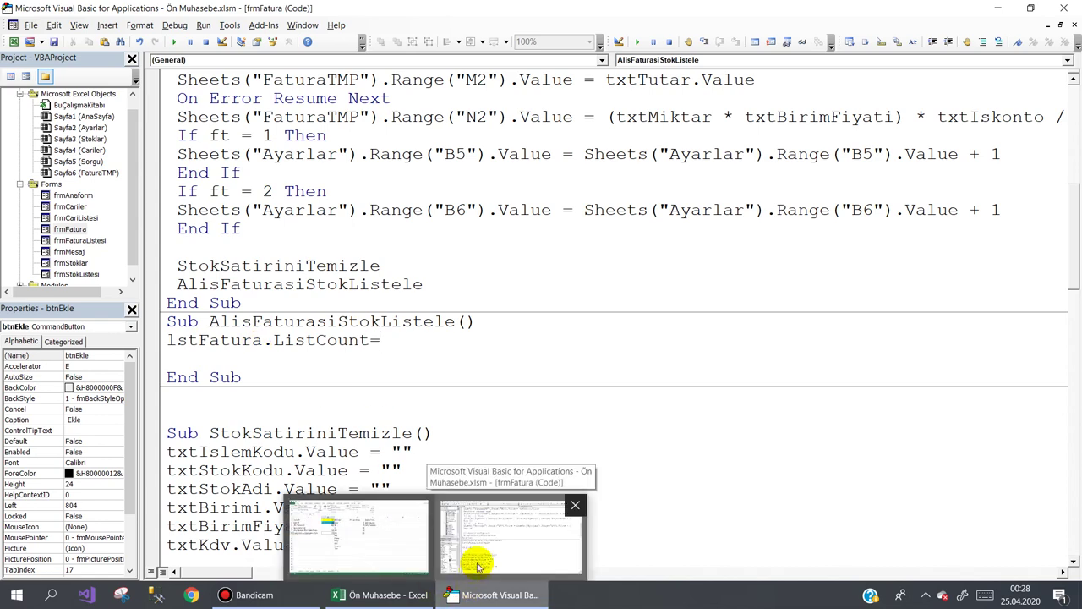
click(368, 558)
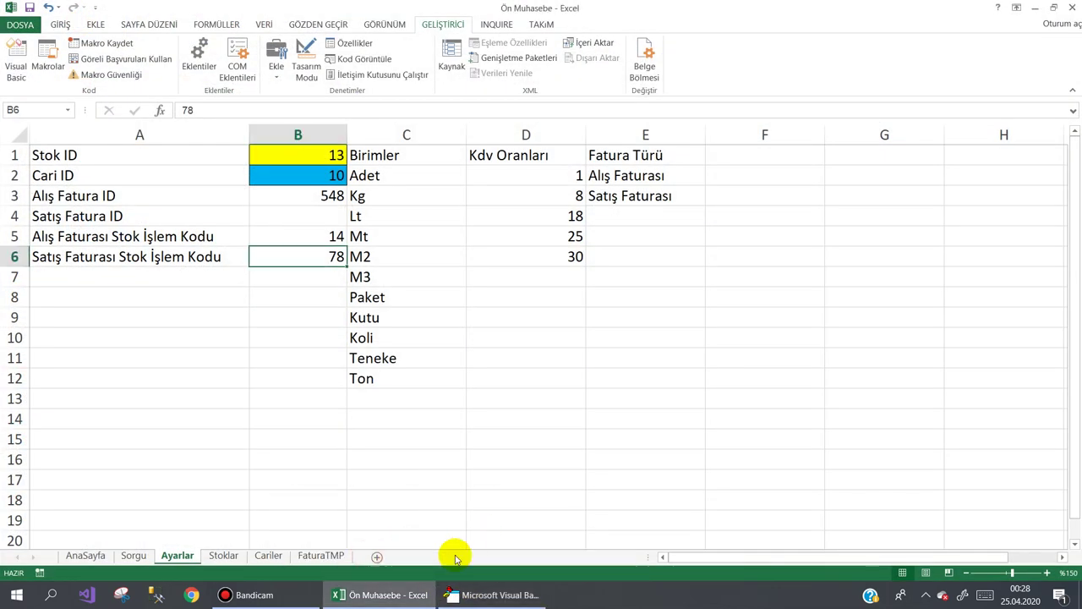
Step: On the FaturaTMP sheet, count the nine columns from İşlem Kodu (E) to Tutarı (M)
click(319, 555)
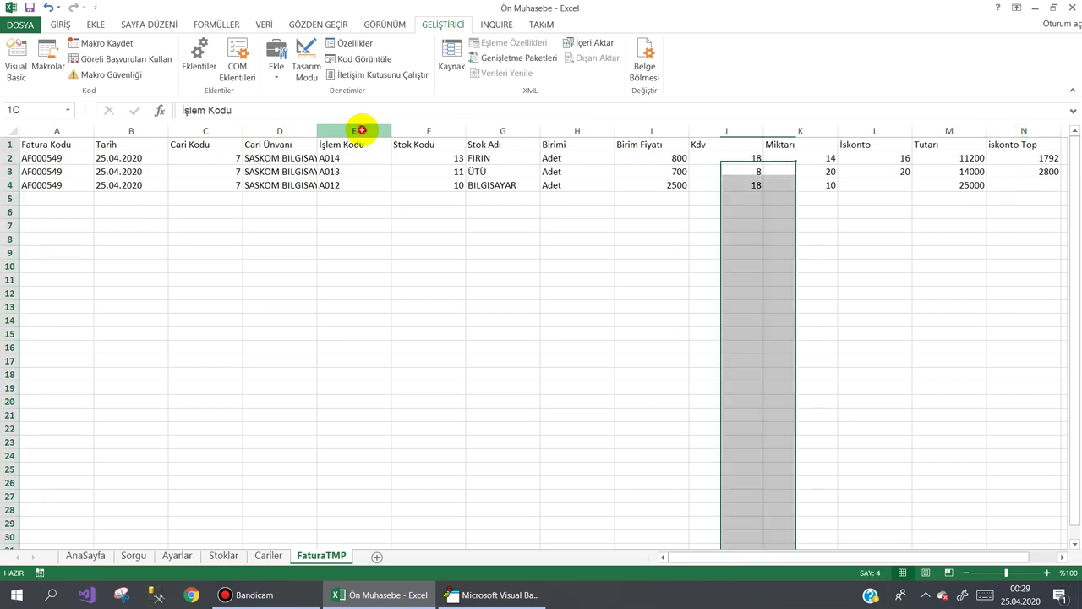
click(361, 129)
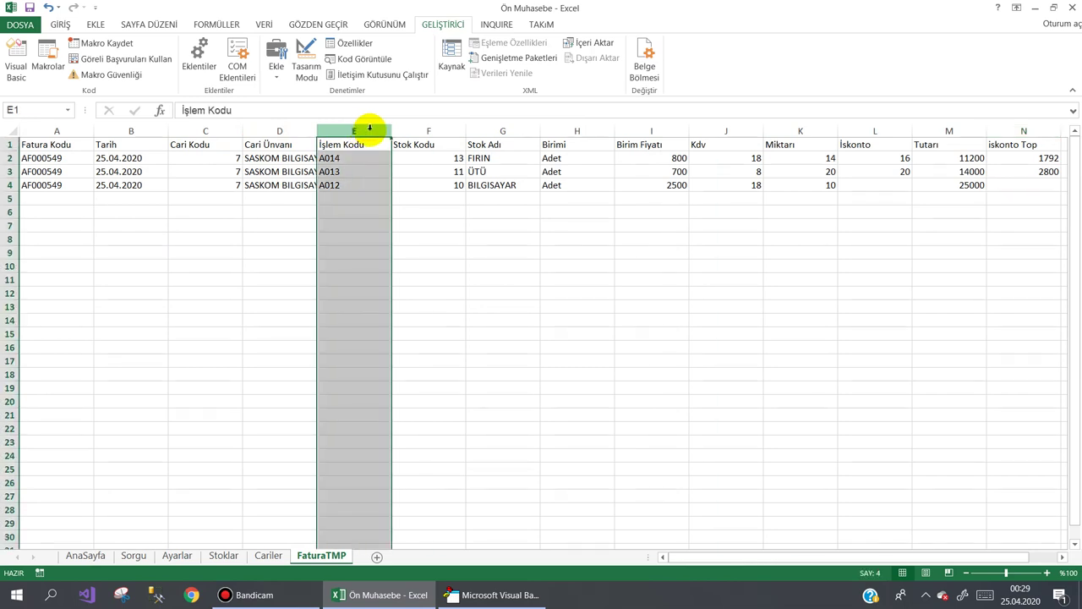
click(416, 131)
click(490, 131)
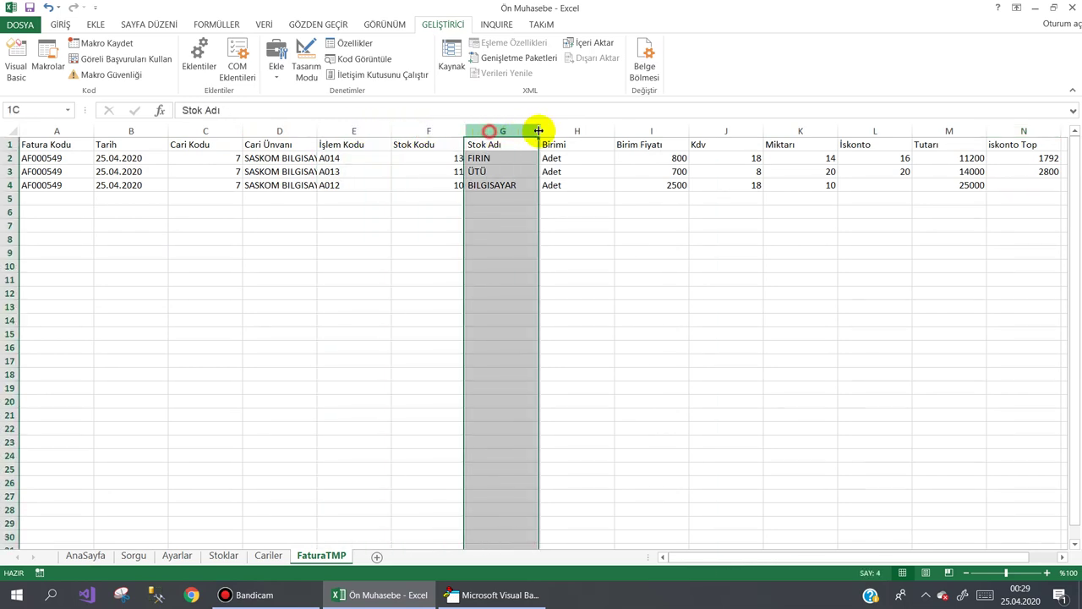
click(584, 130)
click(651, 129)
click(714, 129)
click(805, 130)
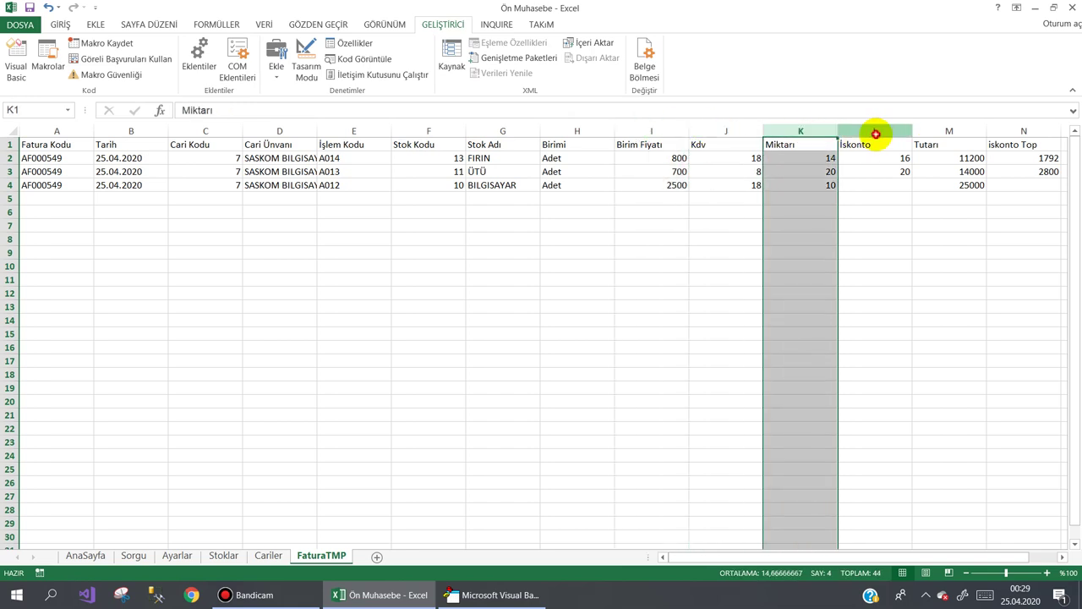
click(875, 130)
click(931, 131)
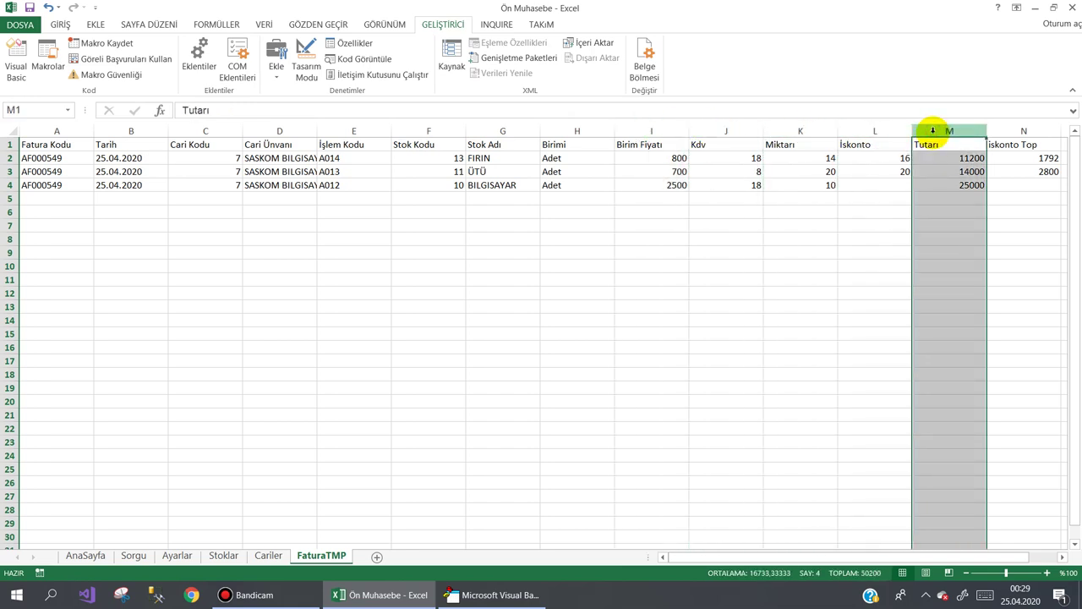
click(461, 593)
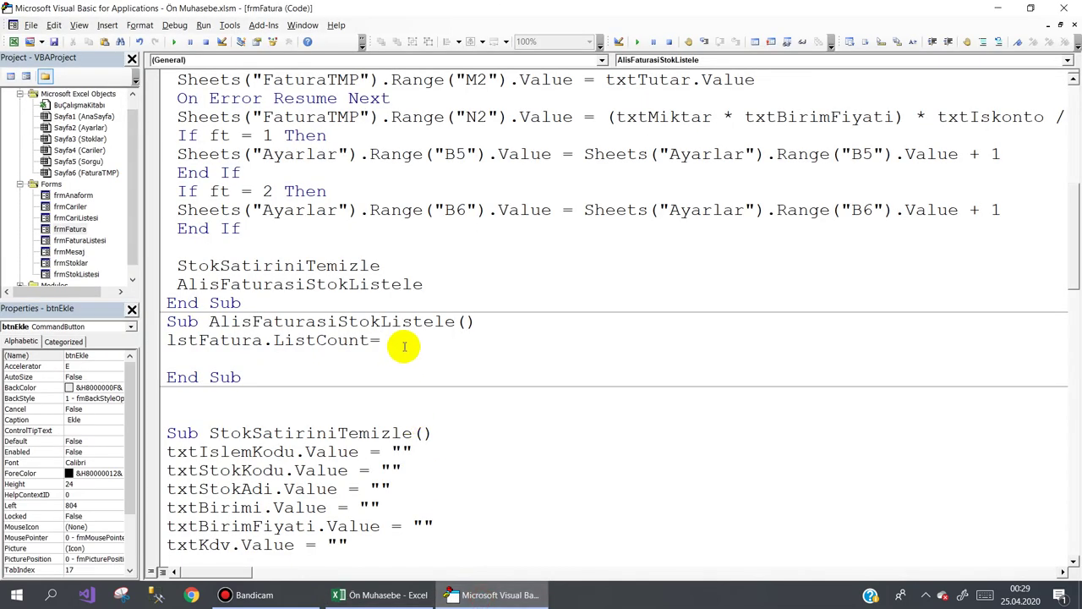
Step: Finish lstFatura.ListCount = 9 and start a new lstFatura line below it
text(9)
key(Return)
text(s)
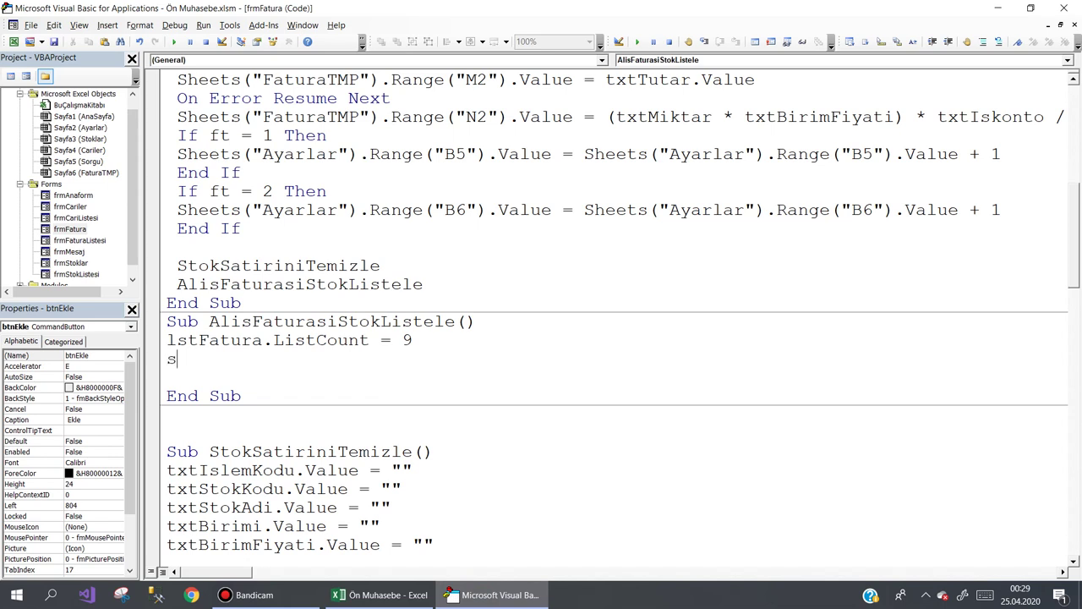
text(he)
key(BackSpace)
key(BackSpace)
text(lstf)
key(ctrl+space)
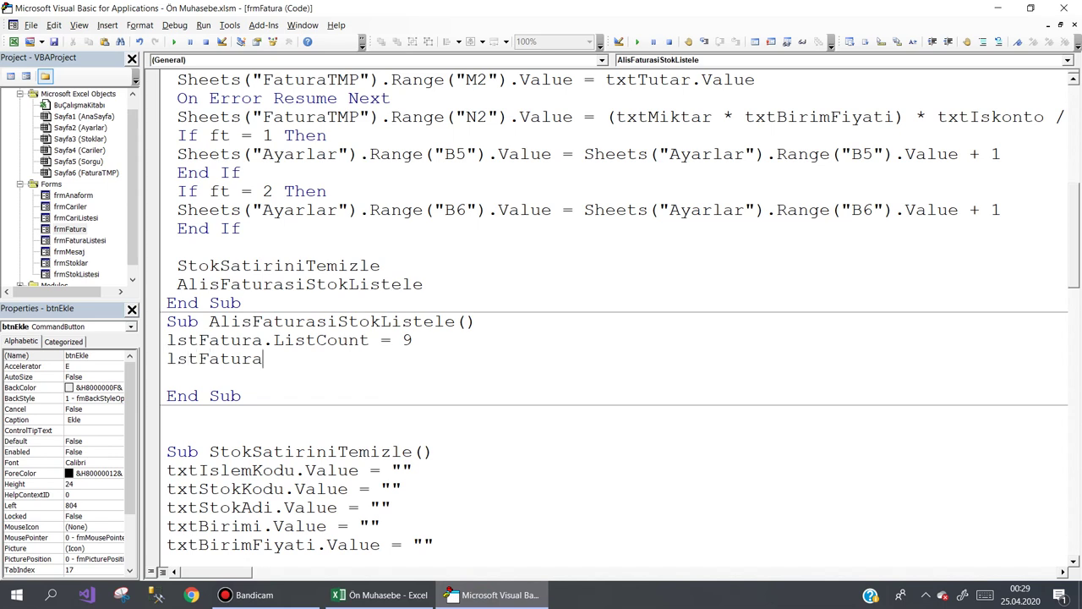
Step: Begin the line lstFatura.RowSource = "FaturaTMP! after discarding a Sheets("FaturaTMP") reference
text(.)
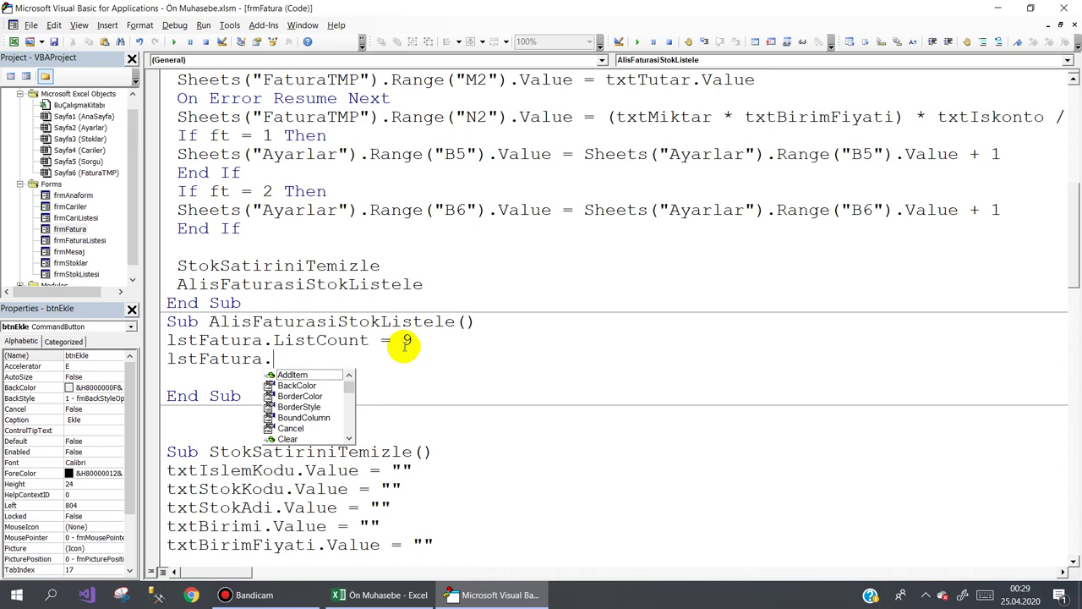
text(ro)
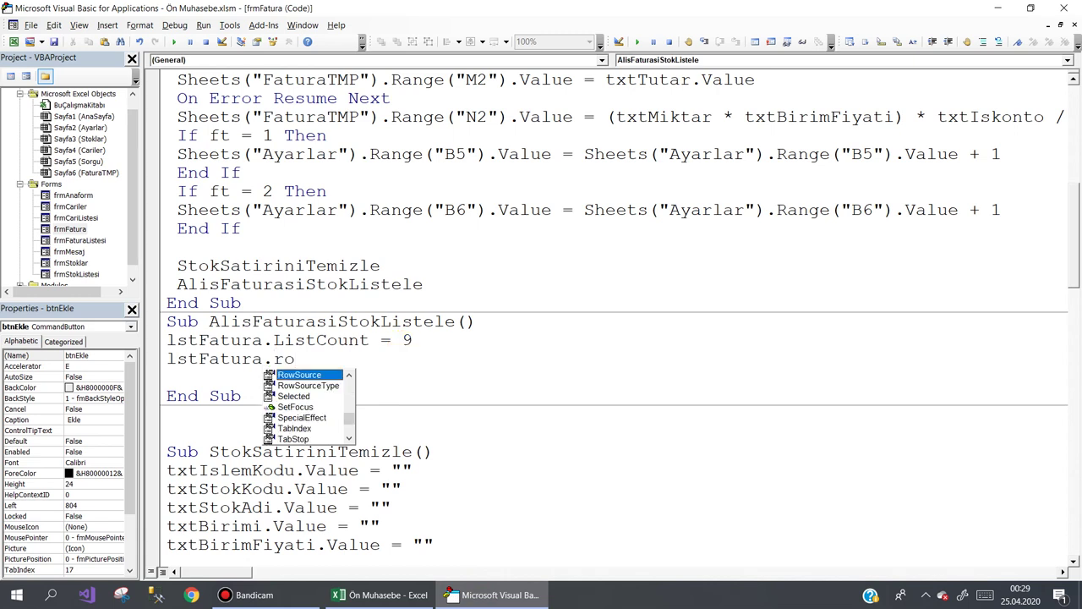
text(=)
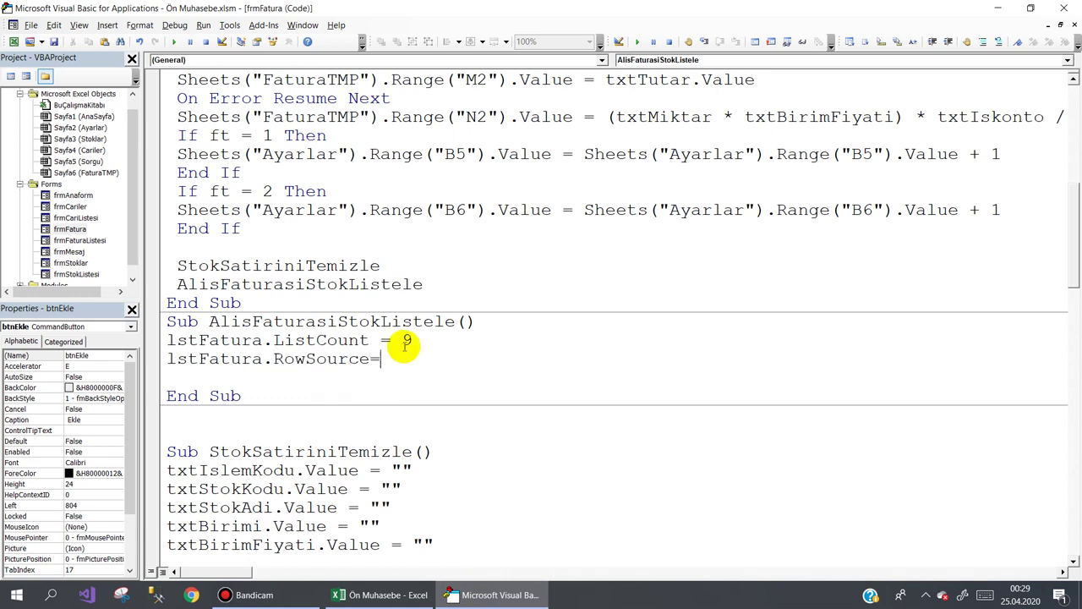
text(she)
key(ctrl+space)
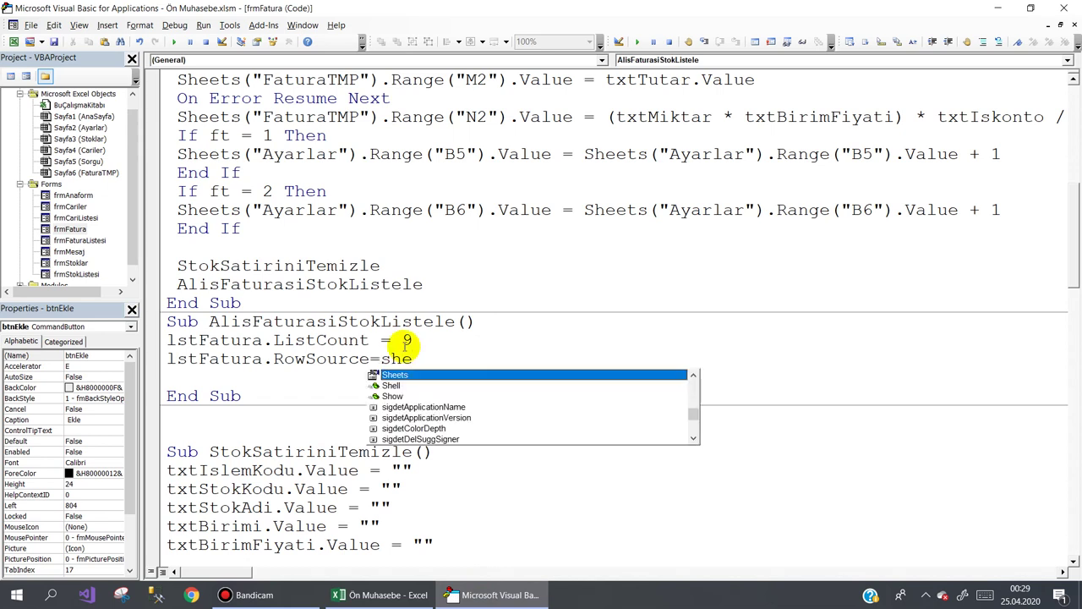
text(("F)
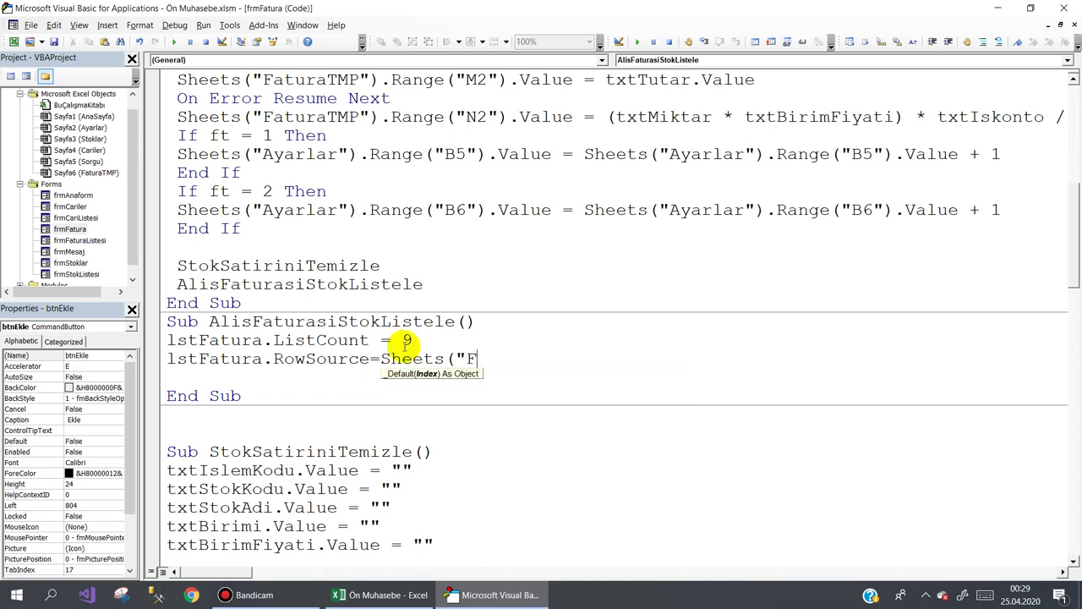
text(aturaTMP)
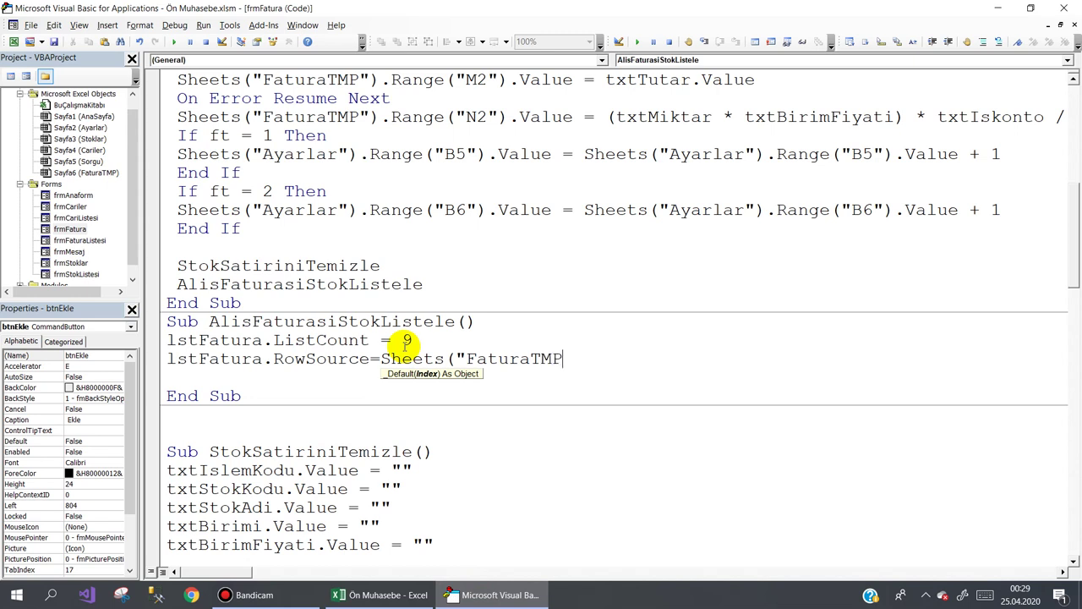
text("))
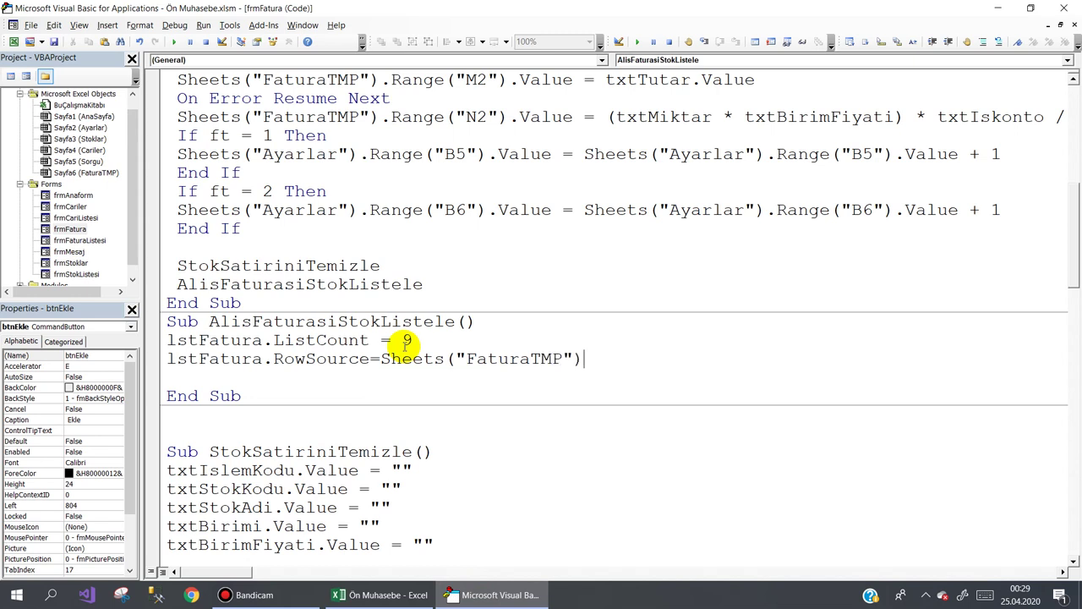
key(BackSpace)
key(BackSpace)
key(BackSpace)
key(BackSpace)
key(BackSpace)
key(BackSpace)
key(BackSpace)
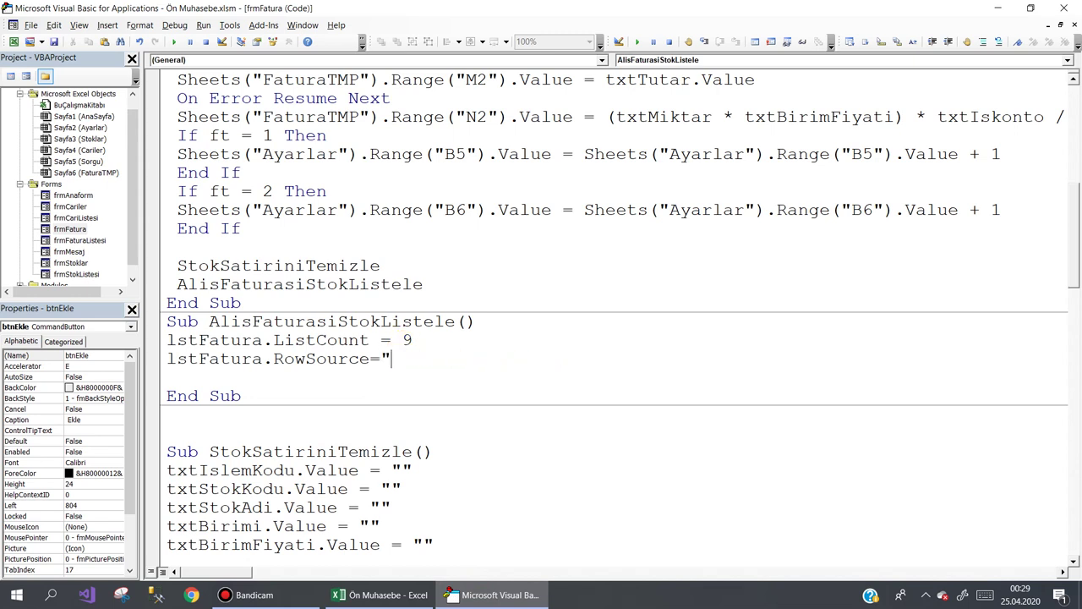
text(aturaTMP!)
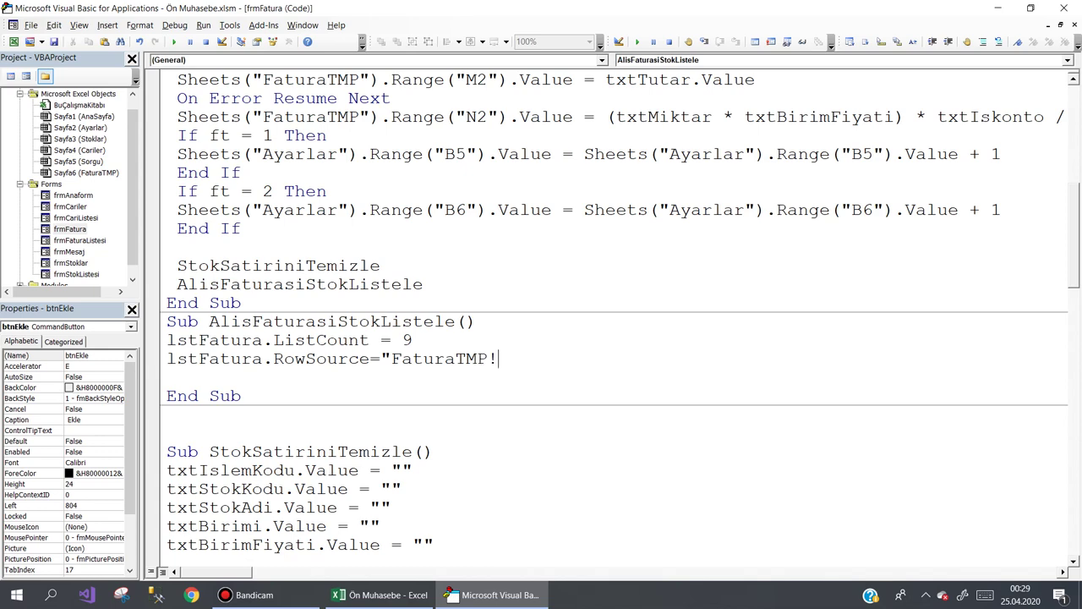
click(380, 594)
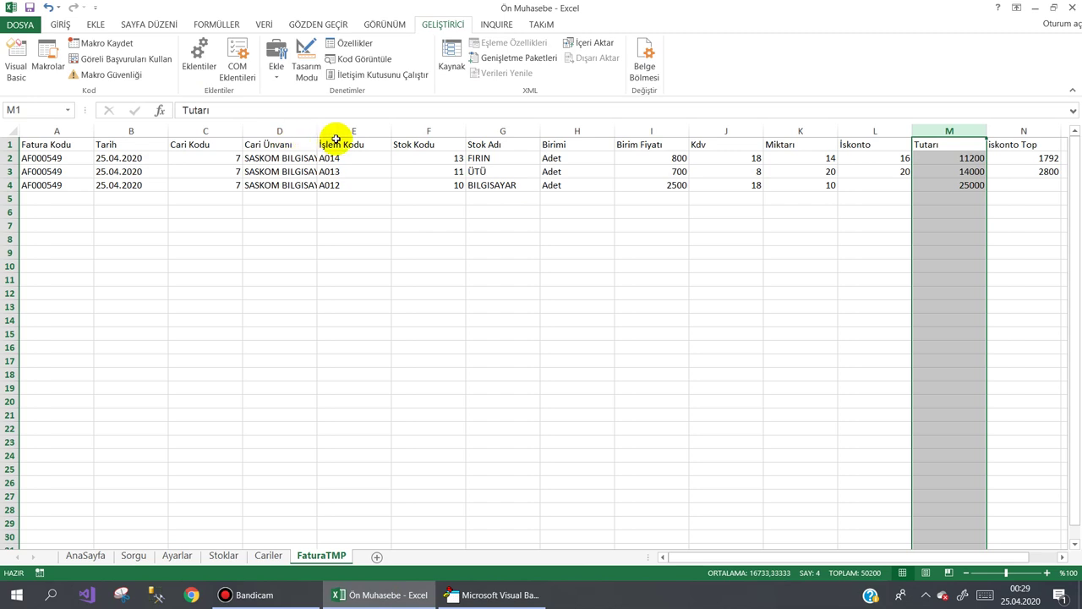
Step: Select FaturaTMP's invoice data E2:M4, from İşlem Kodu to Tutarı, to review it
click(364, 131)
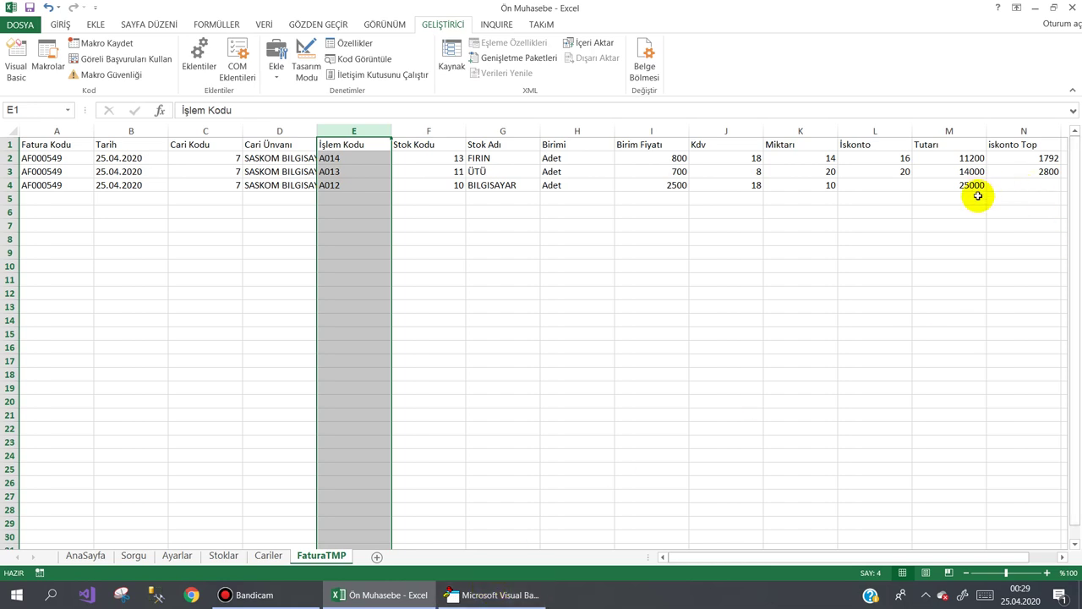
mouse_move(972, 187)
mouse_down()
mouse_move(426, 182)
mouse_move(355, 159)
mouse_up()
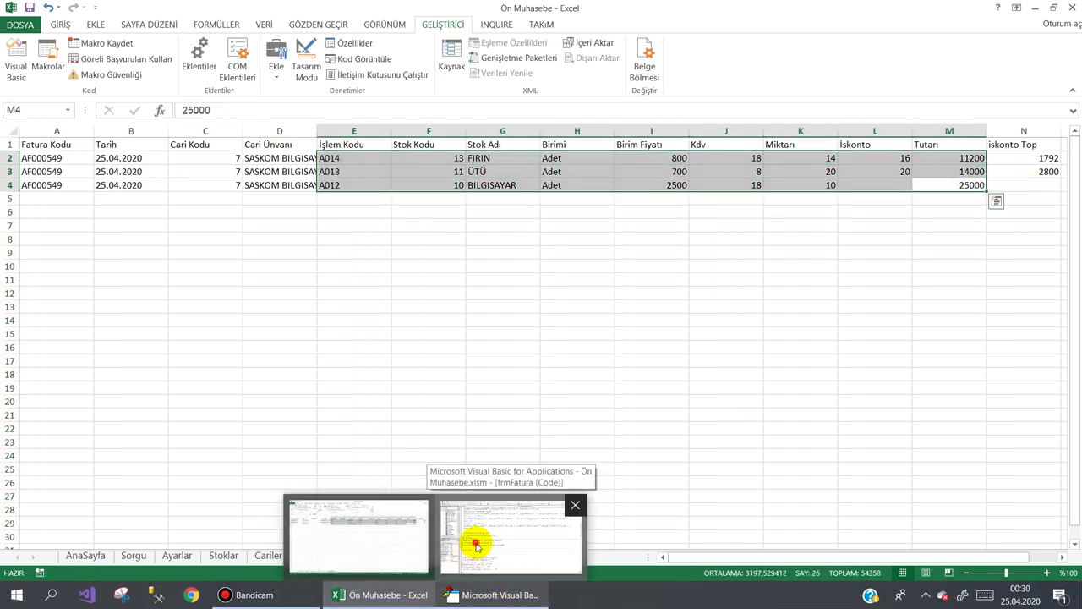
click(476, 542)
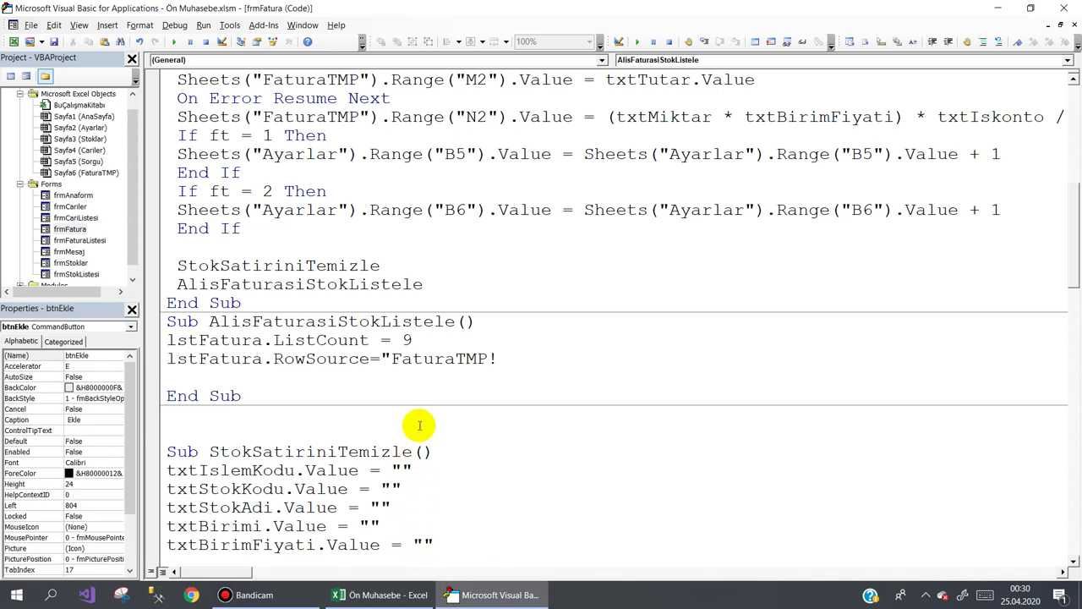
Step: Declare Dim ss As Integer below the AlisFaturasiStokListele Sub line
click(484, 321)
key(Return)
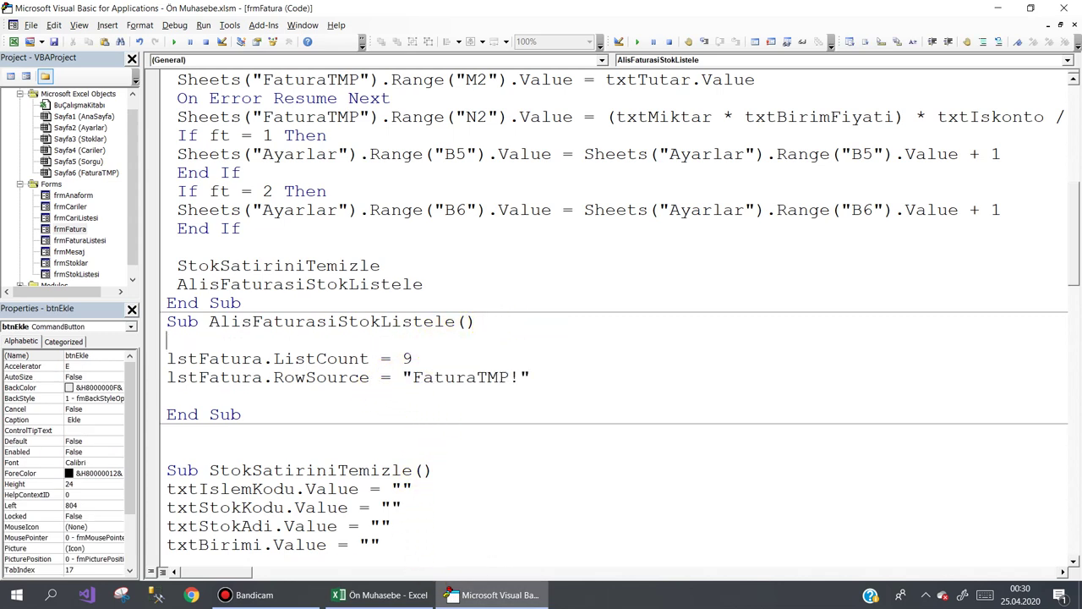
text(di)
text(ss as )
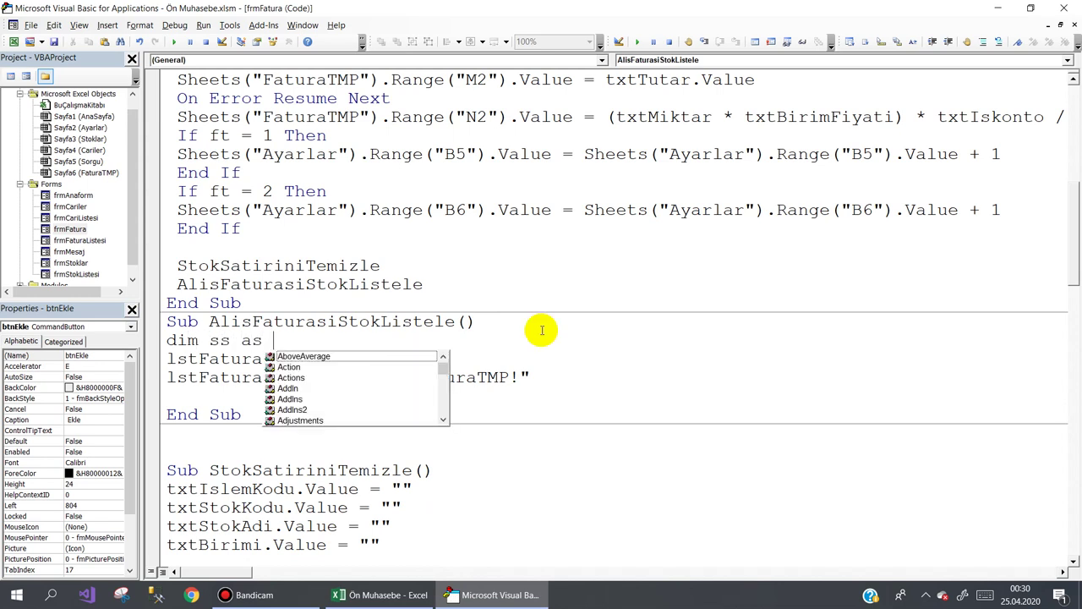
text(Integer)
key(Return)
key(Return)
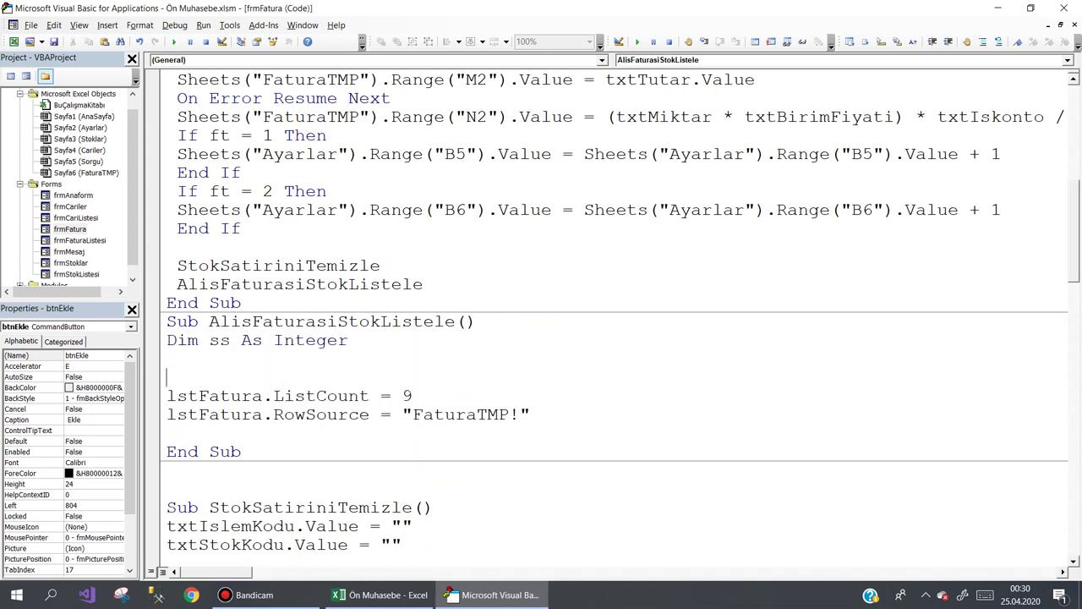
Step: Set ss = Sheets("FaturaTMP").Range("A1000").End(xlUp).Row to get the last used row
text(ss)
text(she)
key(ctrl+space)
key(Tab)
text((")
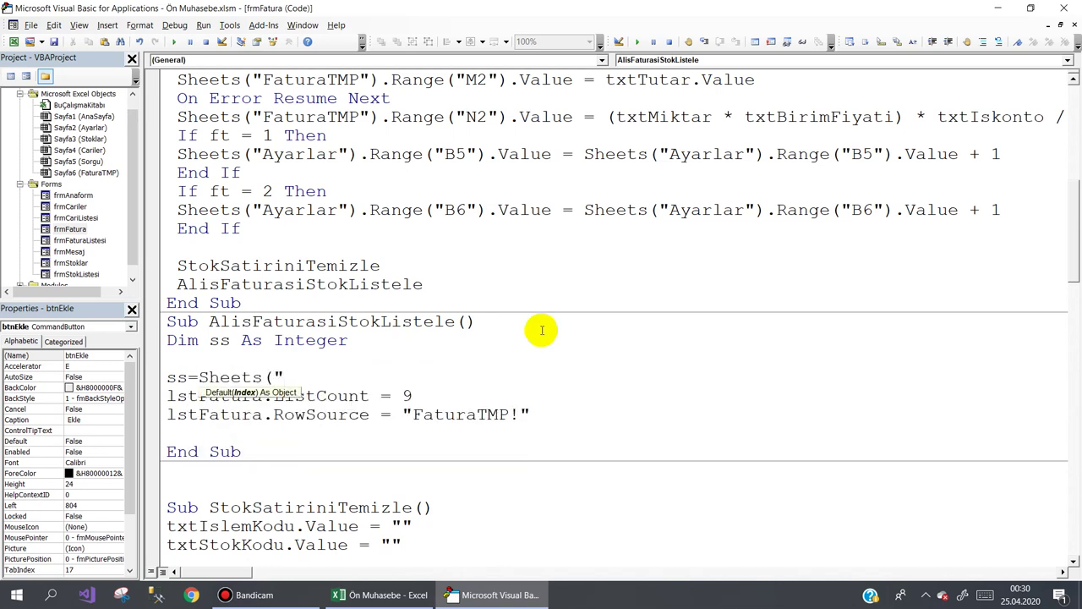
text(FaturaTM)
text(P"))
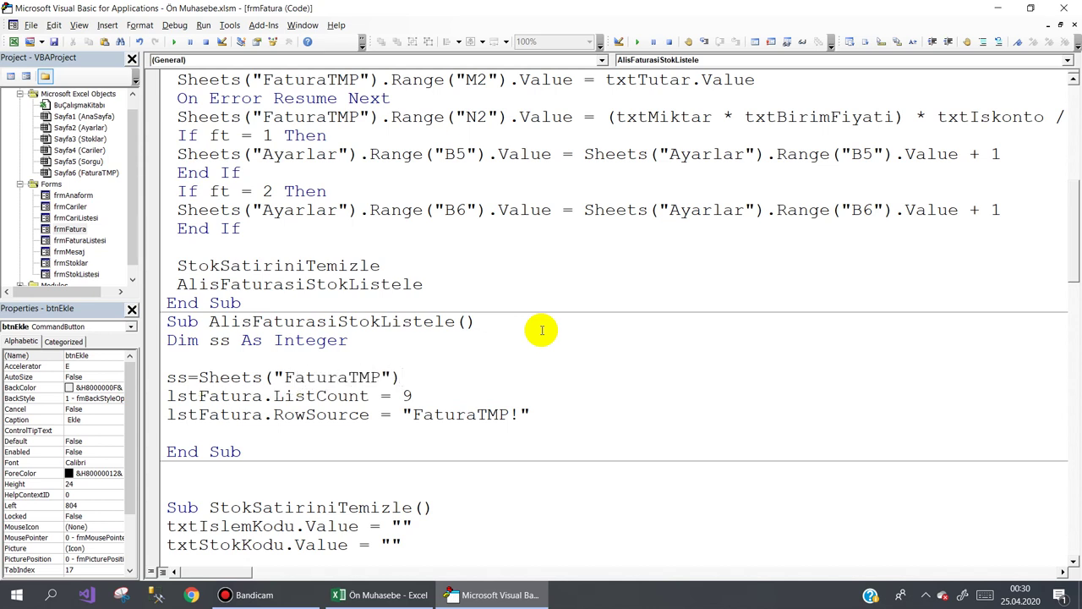
text(.ro)
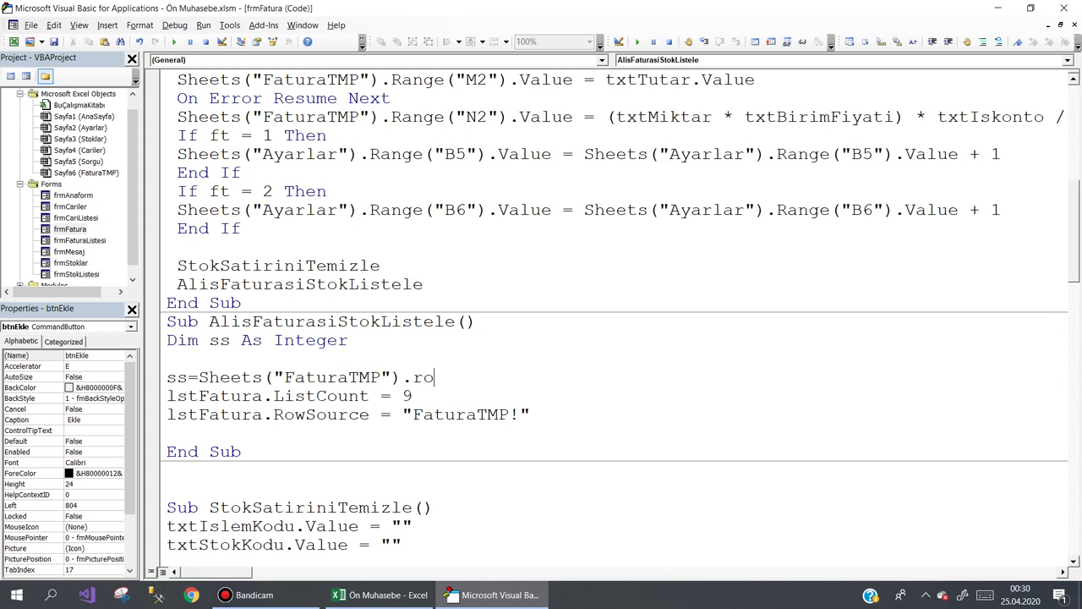
key(BackSpace)
key(BackSpace)
text(R)
text(ange(")
text(A)
key(BackSpace)
text(A100)
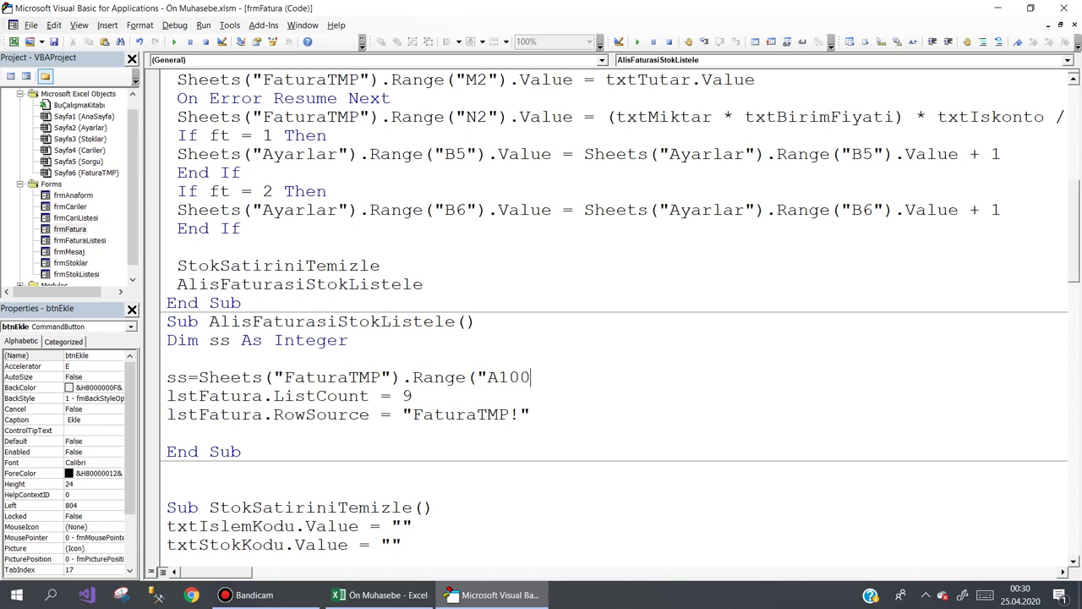
text(0").e)
text(nd()
text(xl)
key(ctrl+space)
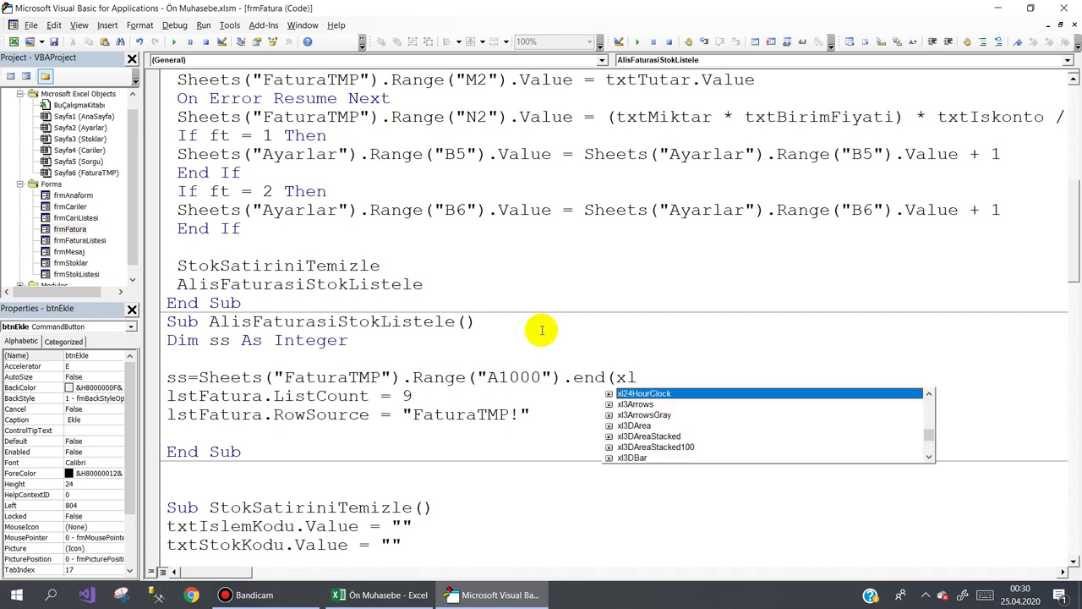
text(up)
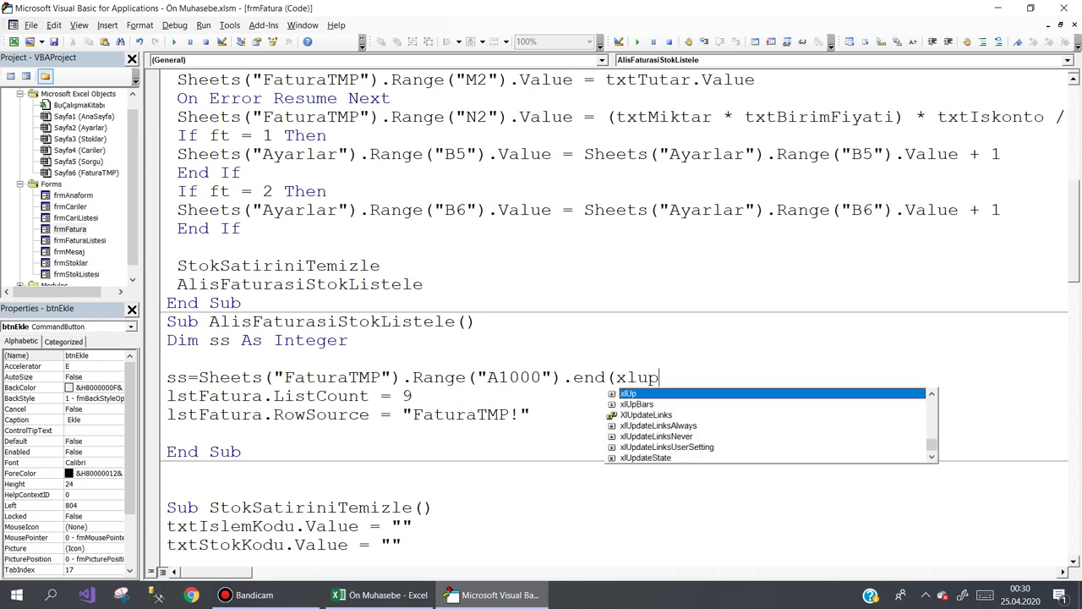
text().rows)
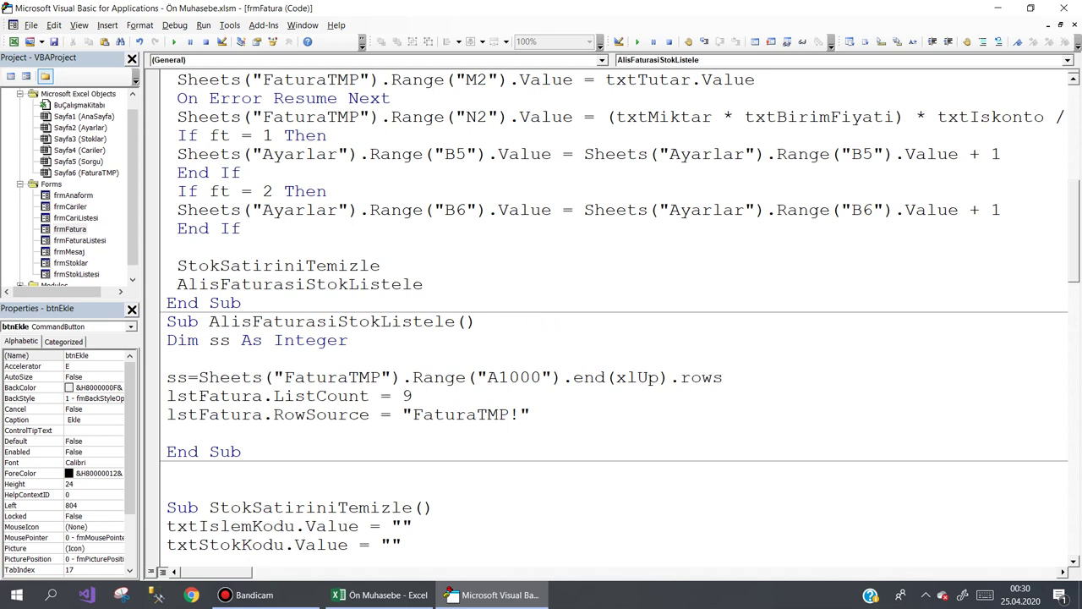
key(BackSpace)
key(Return)
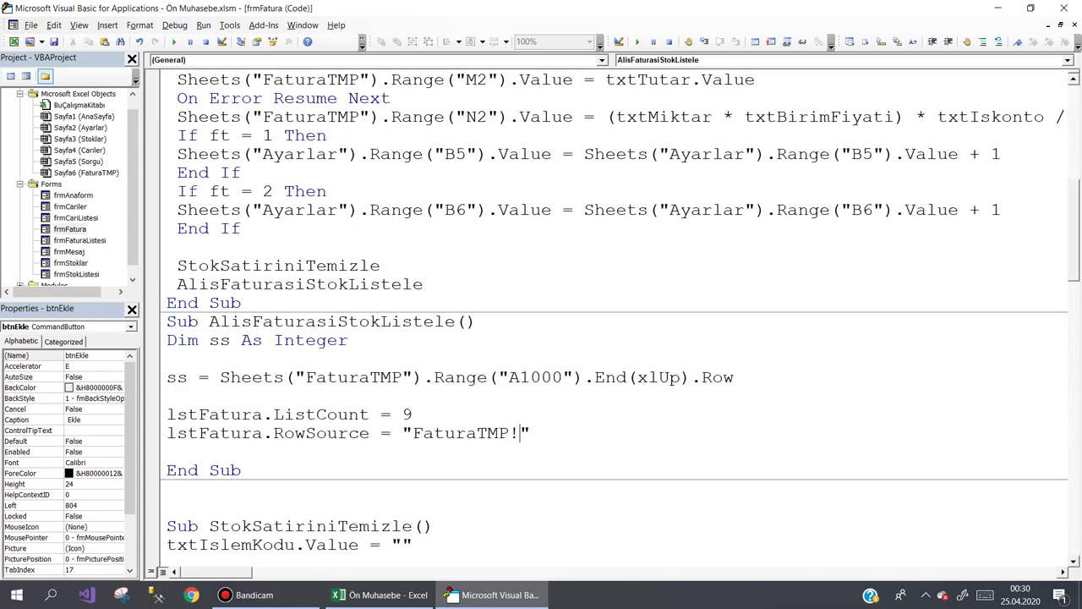
Step: Complete lstFatura.RowSource as "FaturaTMP!E2:M" & ss and add blank spacing lines
click(380, 594)
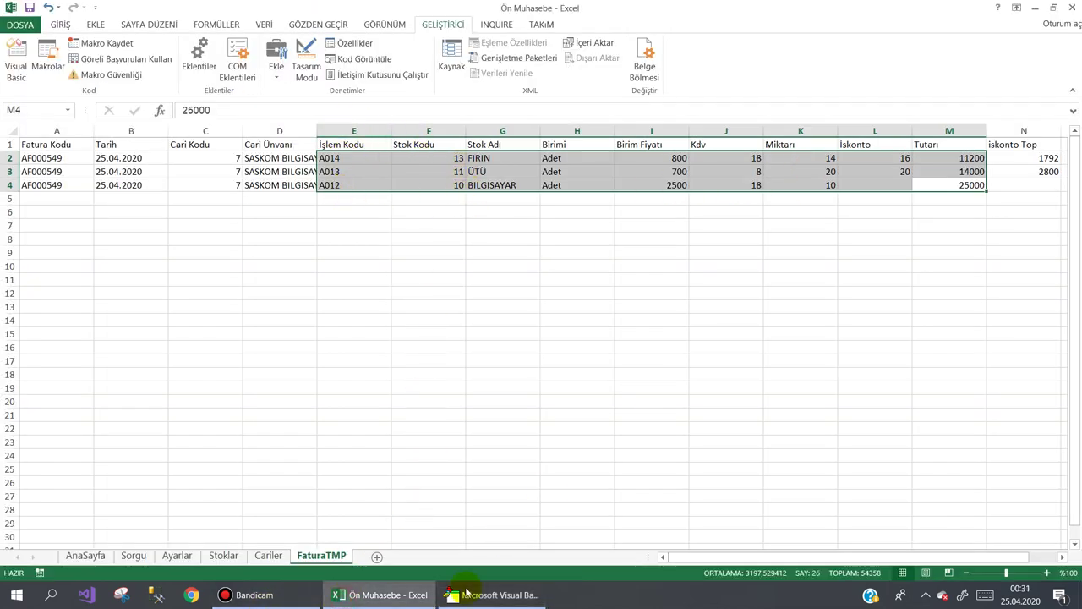
click(473, 594)
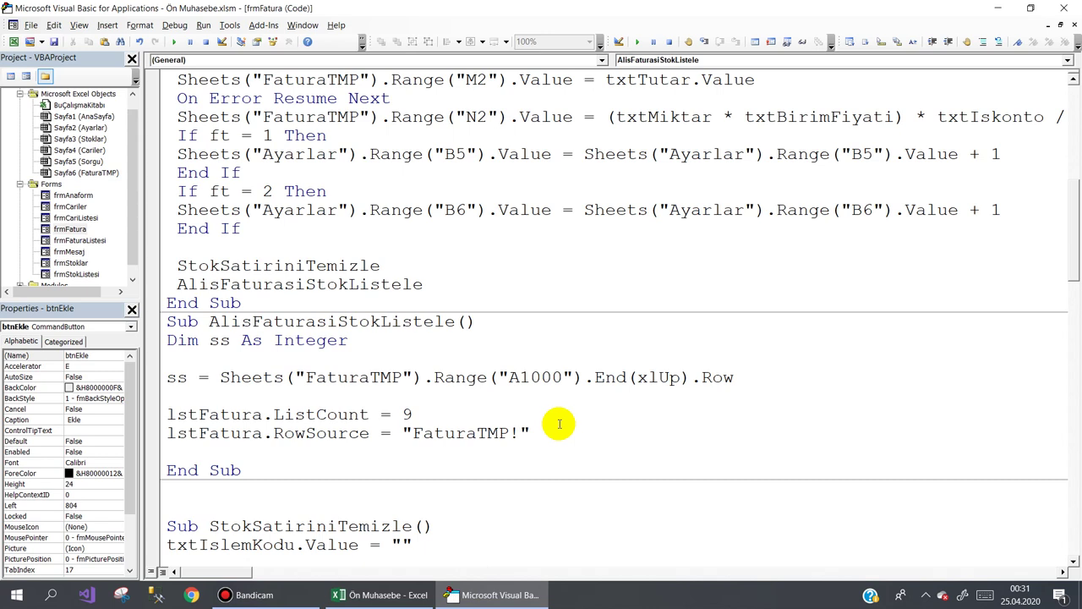
text(E2:M)
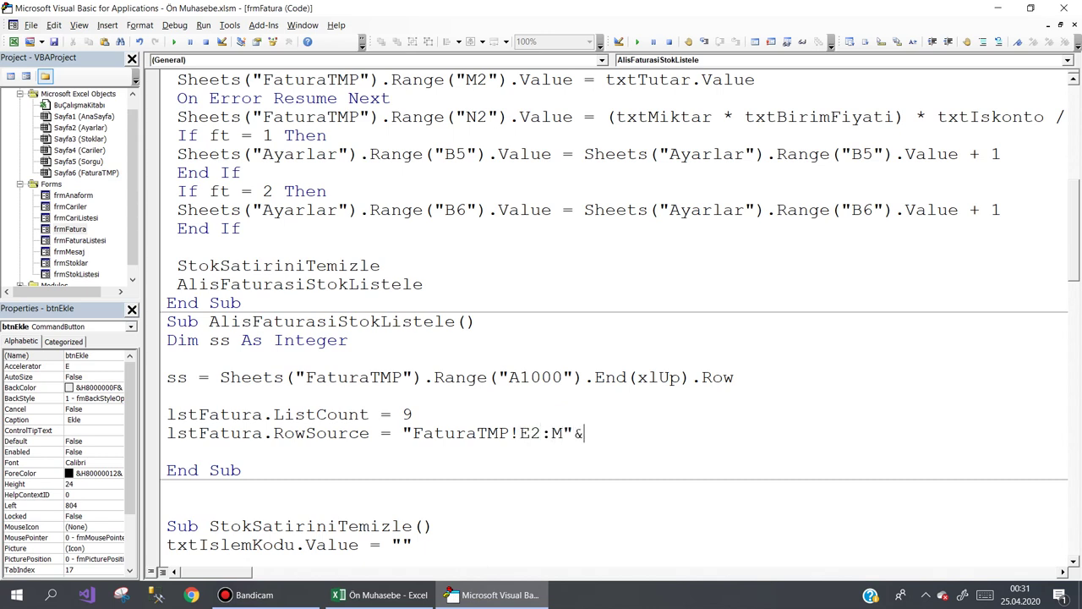
text(ss)
key(Return)
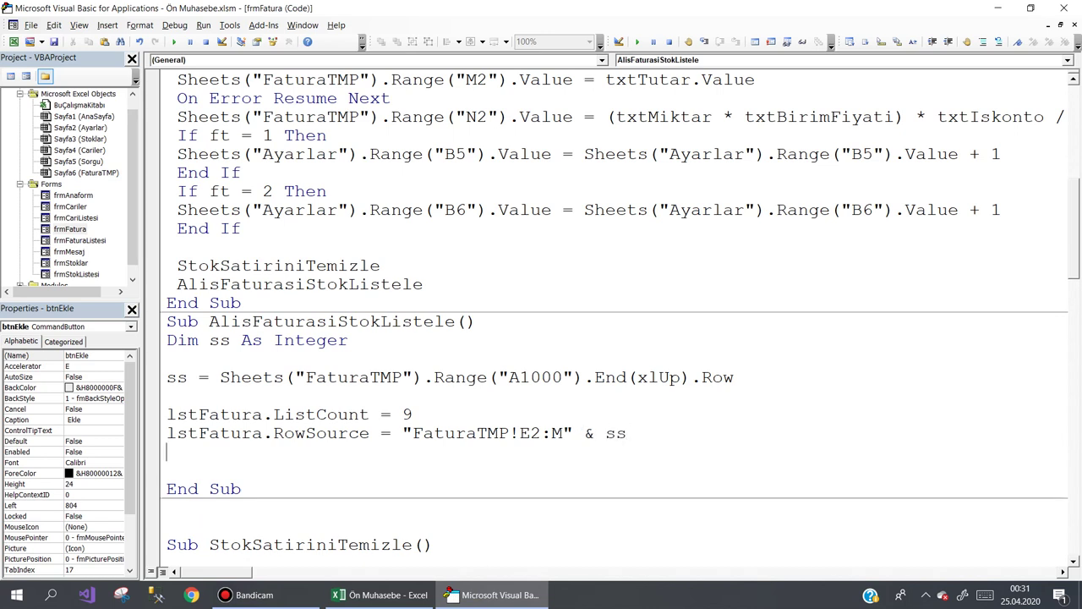
key(Return)
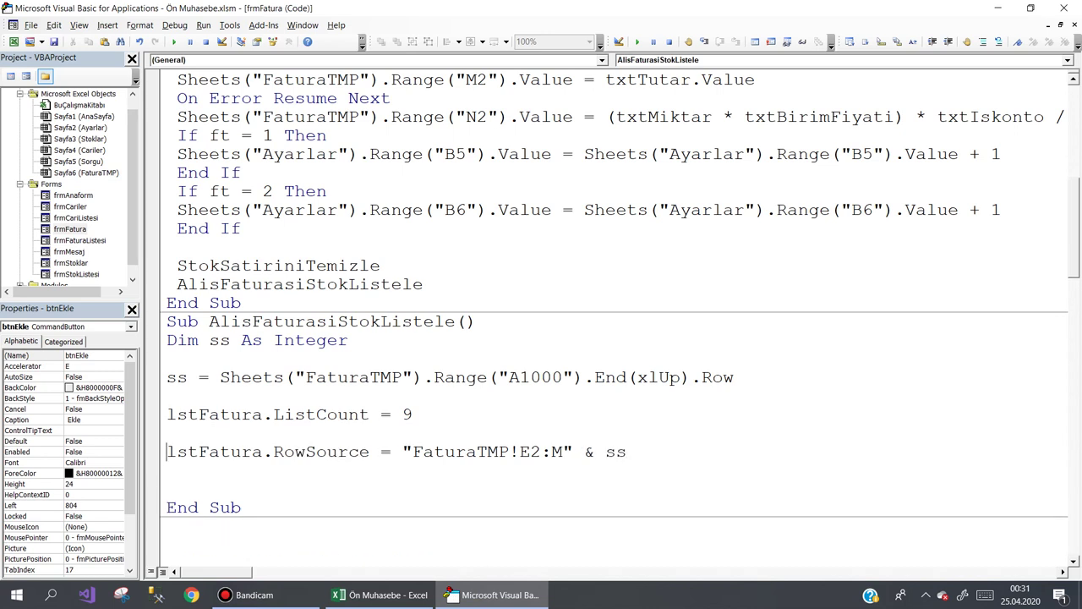
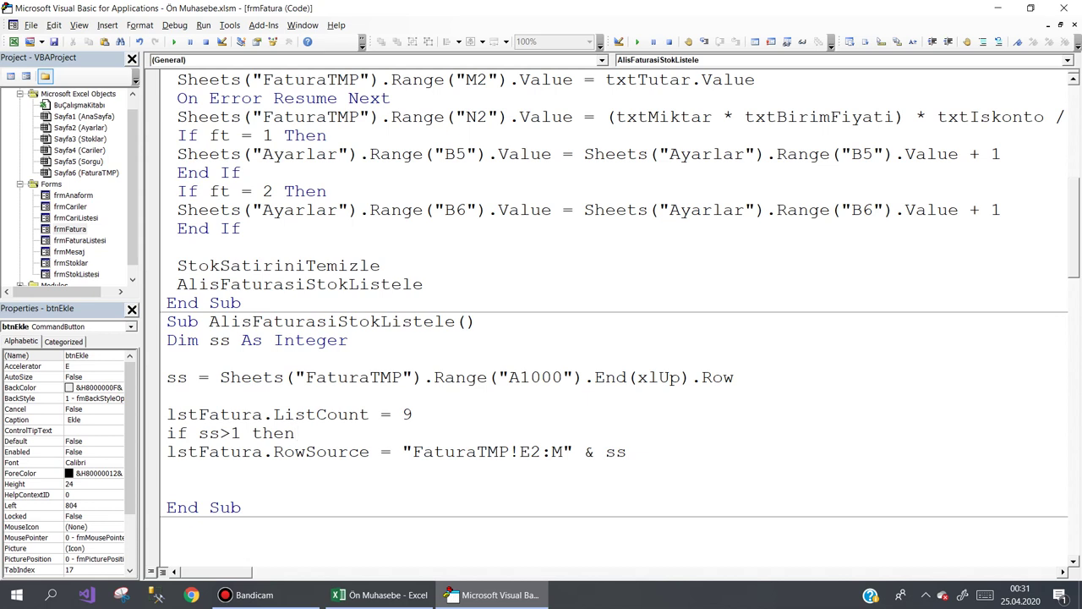
Step: Add an Else branch under If ss > 1 that sets lstFatura.RowSource to "FaturaTMP!E2:M2", closed by End If
key(Down)
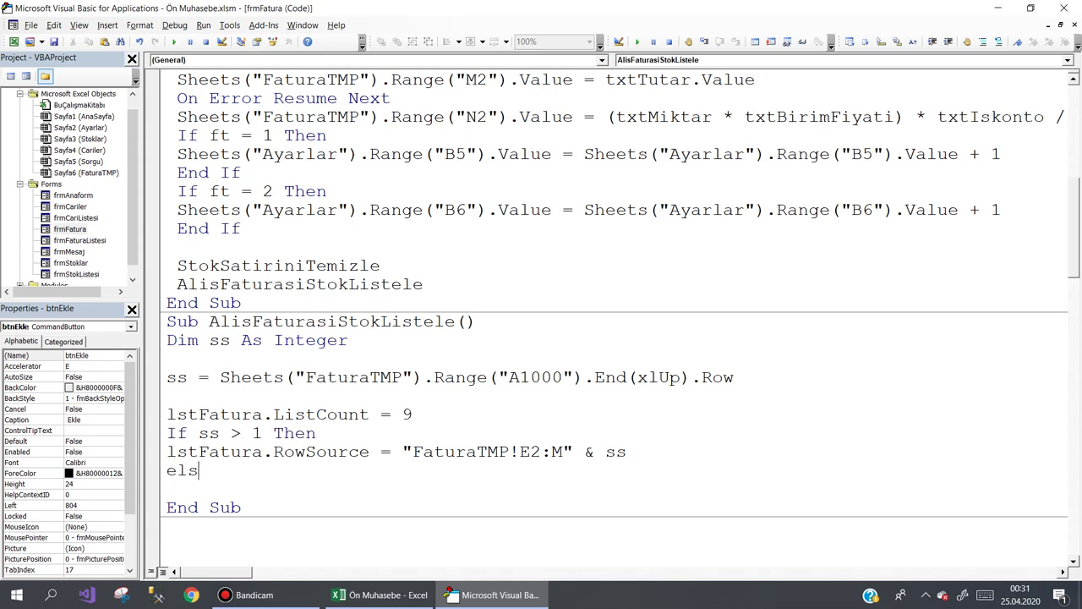
text(e)
key(Return)
text(end if)
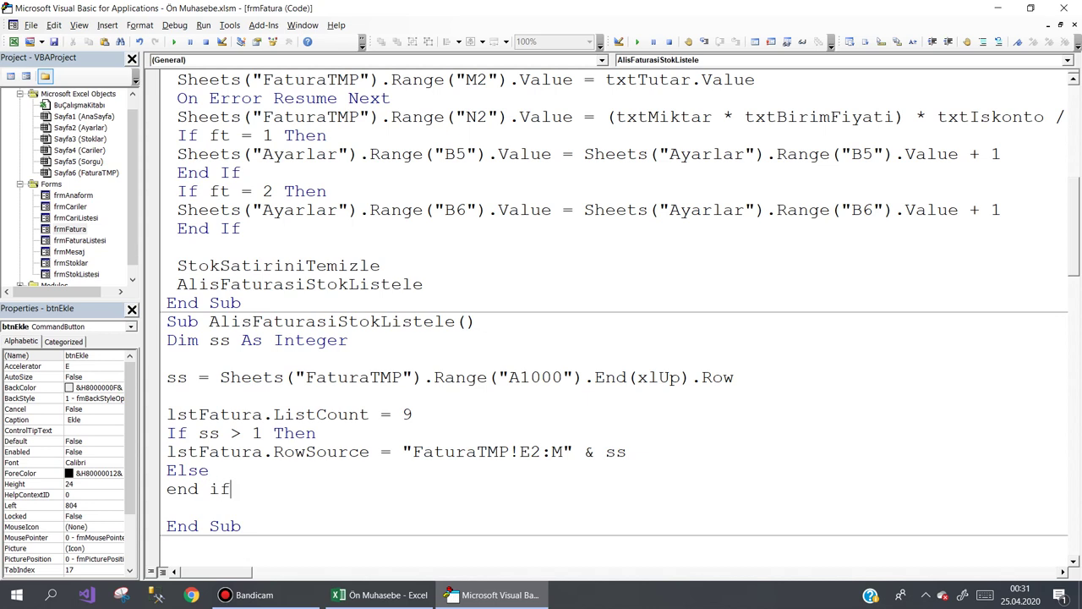
key(Up)
key(Return)
key(shift+End)
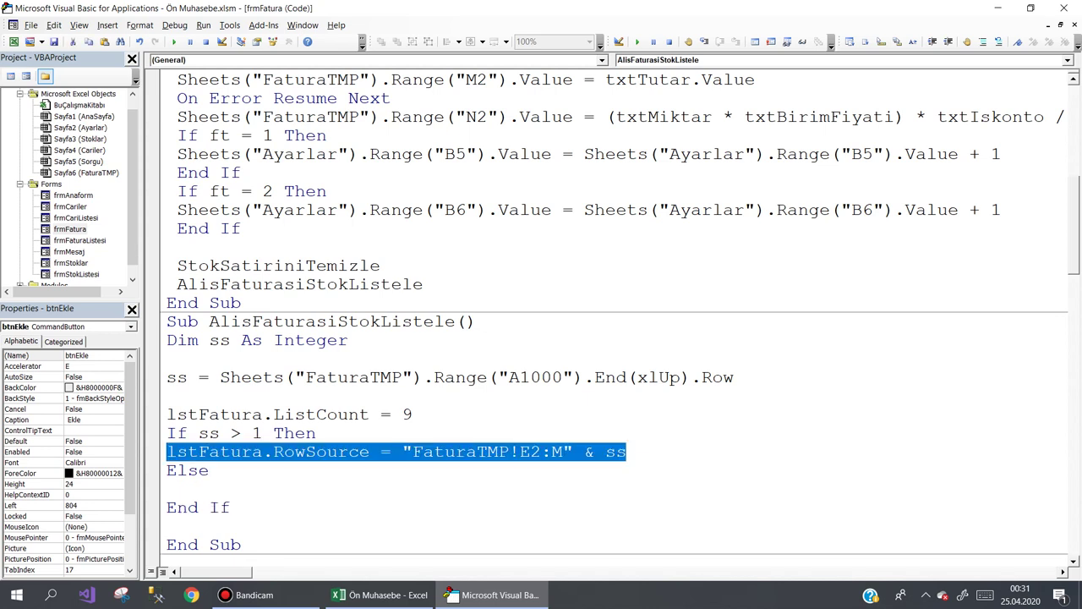
key(Down)
key(Down)
key(ctrl+v)
key(Up)
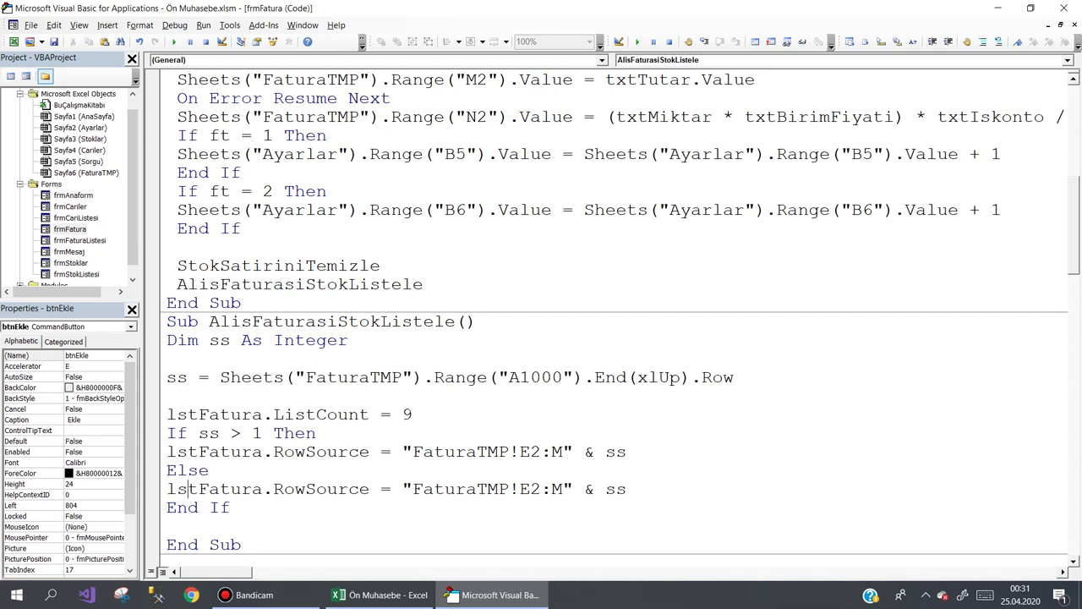
text(2)
key(shift+End)
key(Delete)
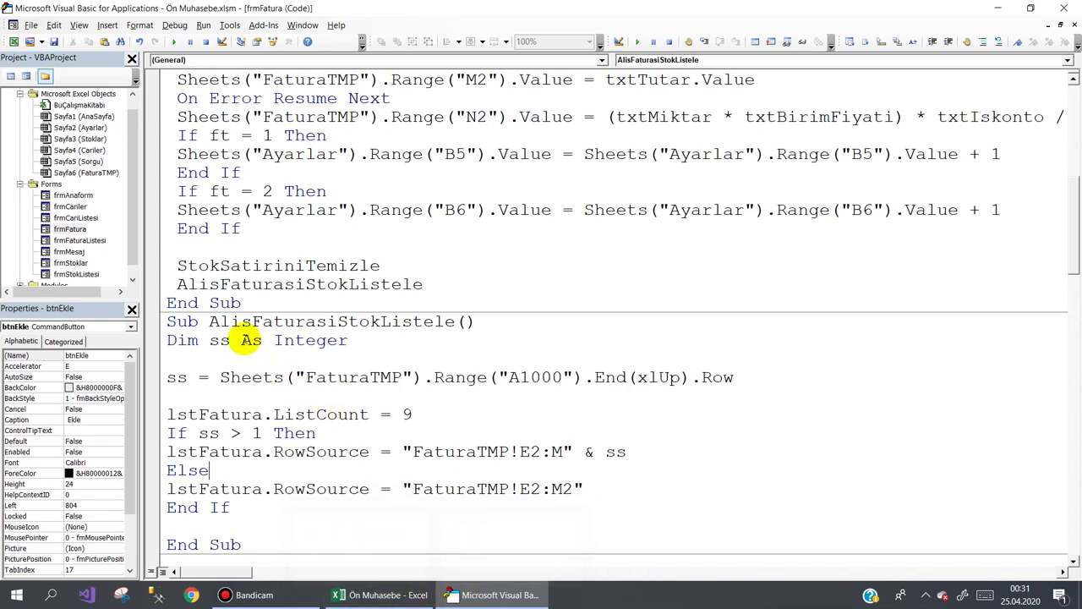
Step: Clear stock rows 2–5 from the FaturaTMP sheet in Excel
click(365, 594)
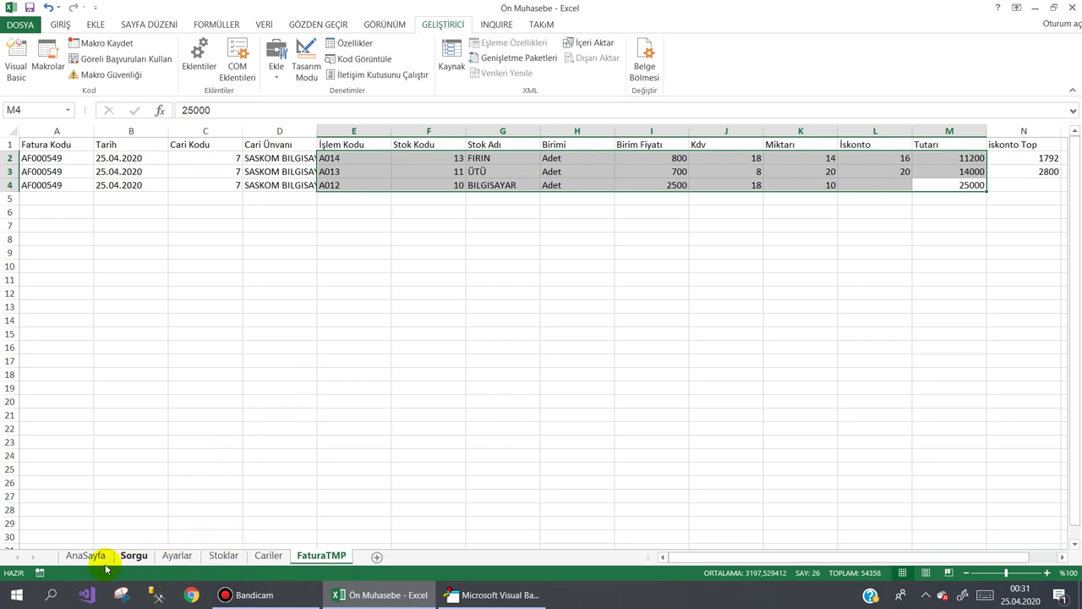
drag(8, 158, 8, 199)
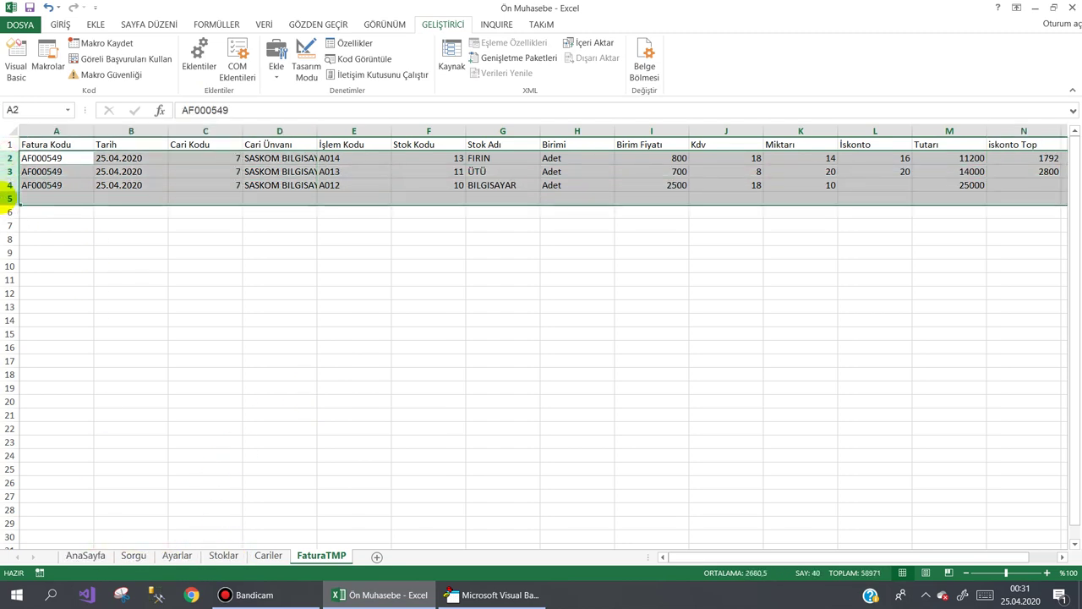
key(Delete)
click(203, 264)
Step: Return to the workbook's AnaSayfa sheet
key(alt+F11)
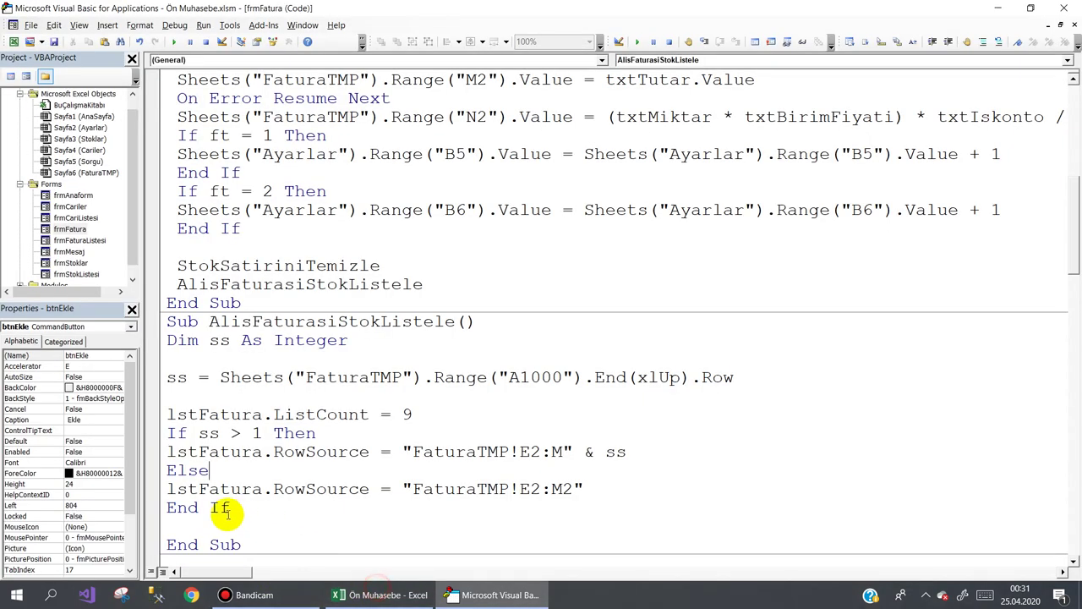
click(380, 594)
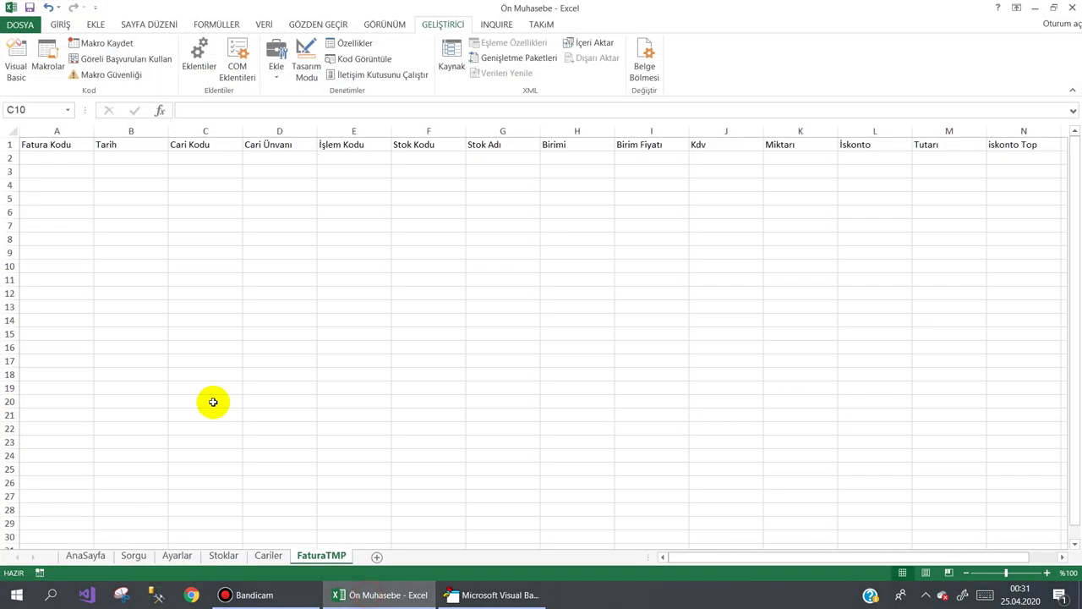
click(82, 553)
Step: Start a new SASKOM BILGISAYAR purchase invoice and add a FIRIN line with quantity 10
click(293, 247)
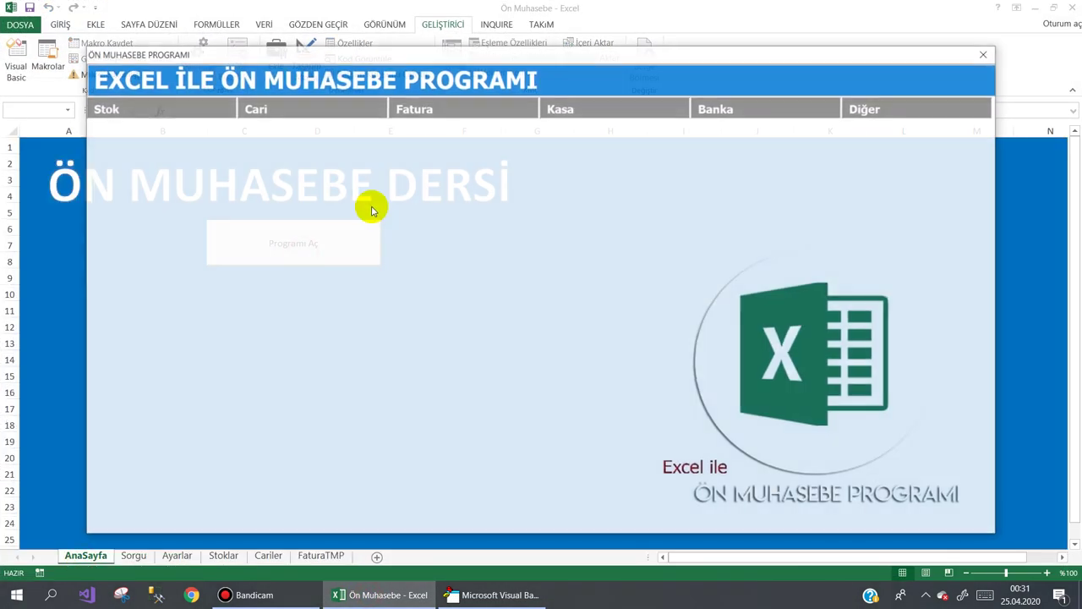
click(423, 139)
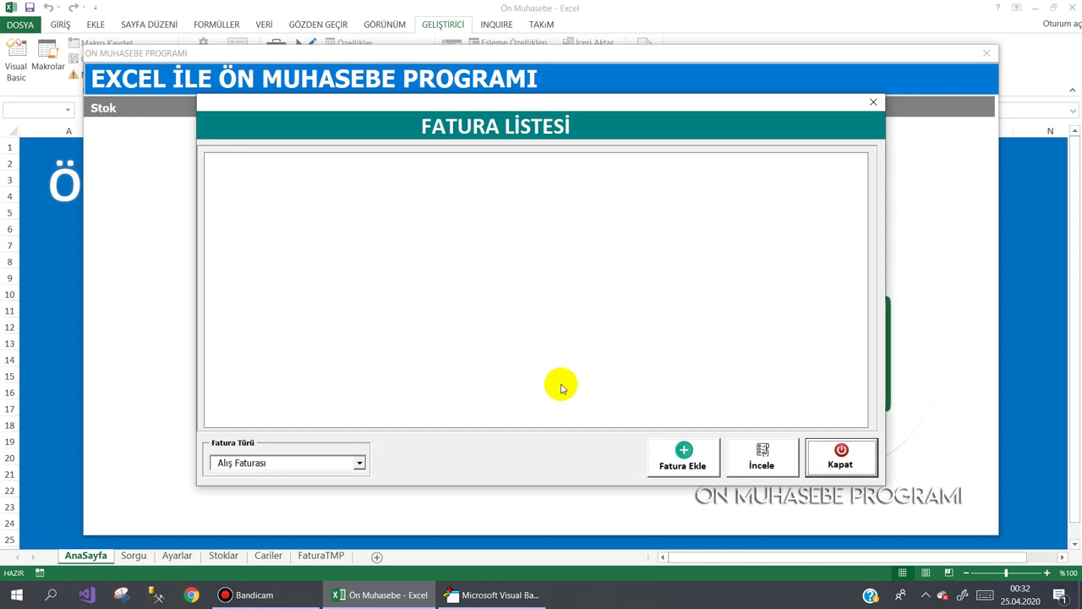
click(680, 463)
click(645, 167)
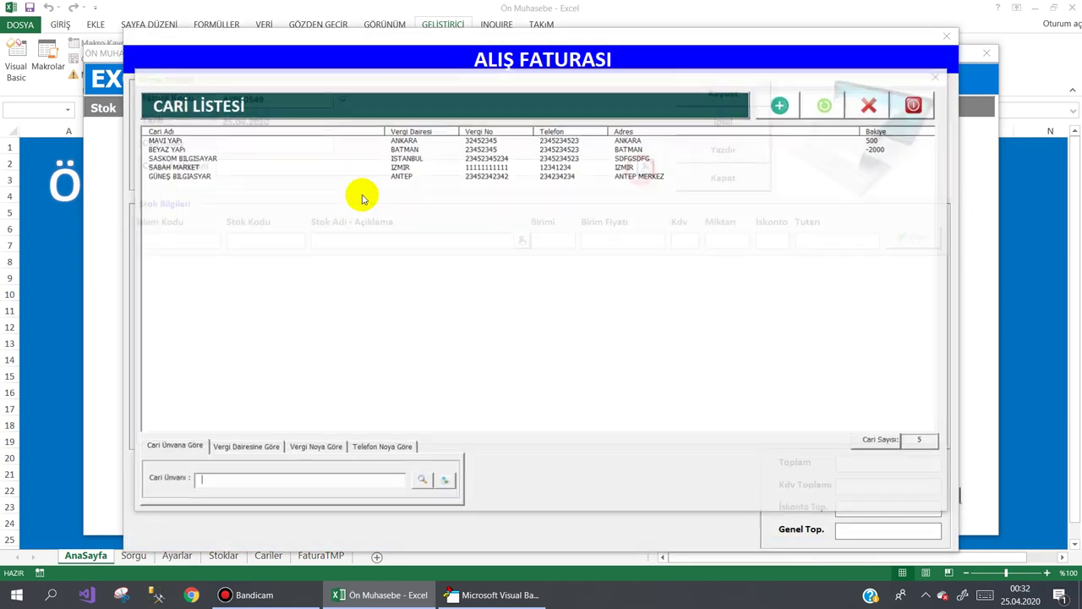
double_click(181, 163)
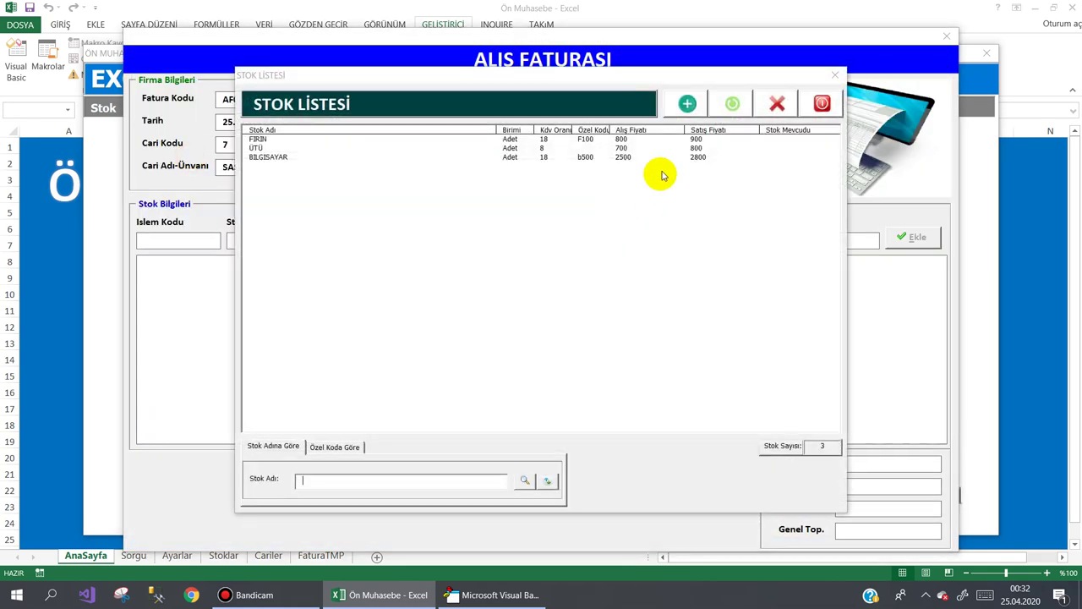
double_click(296, 139)
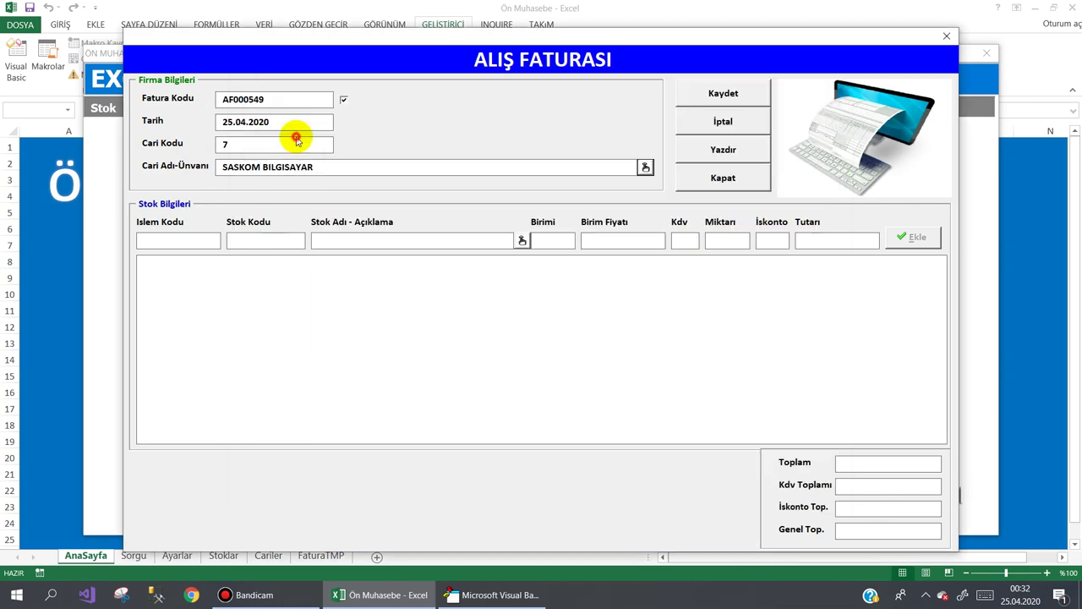
text(10)
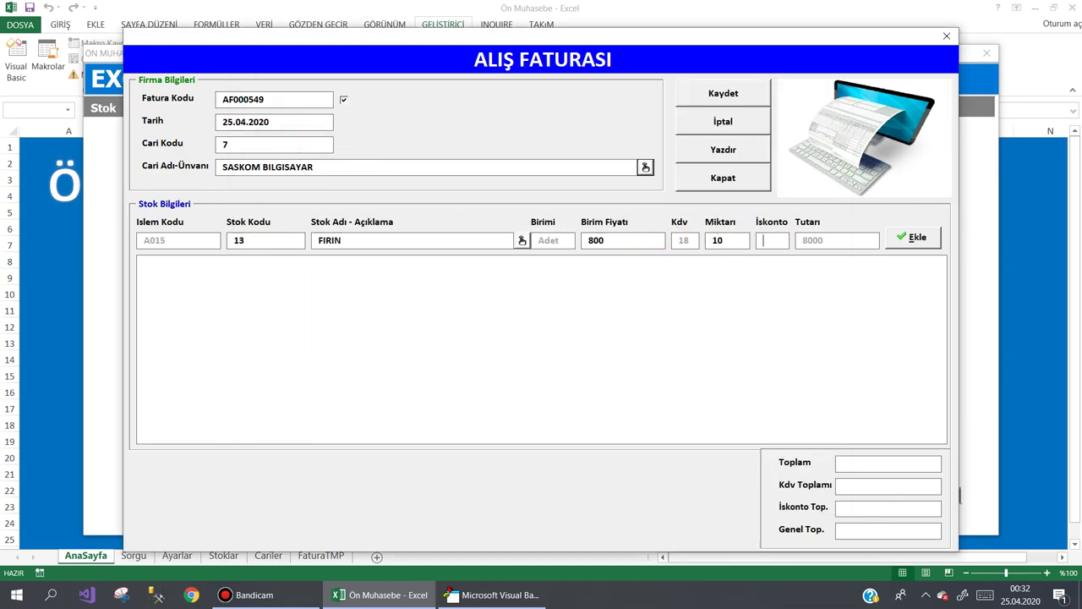
text(20)
key(Return)
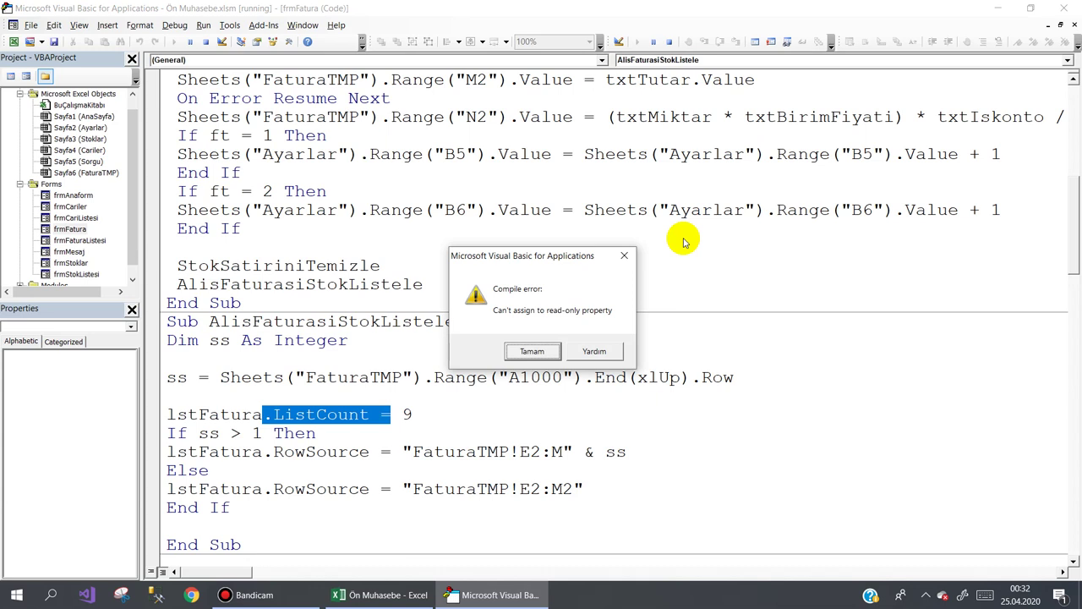
Step: Change the read-only lstFatura.ListCount assignment to ColumnCount = 9 and resume the paused code
key(Return)
key(Delete)
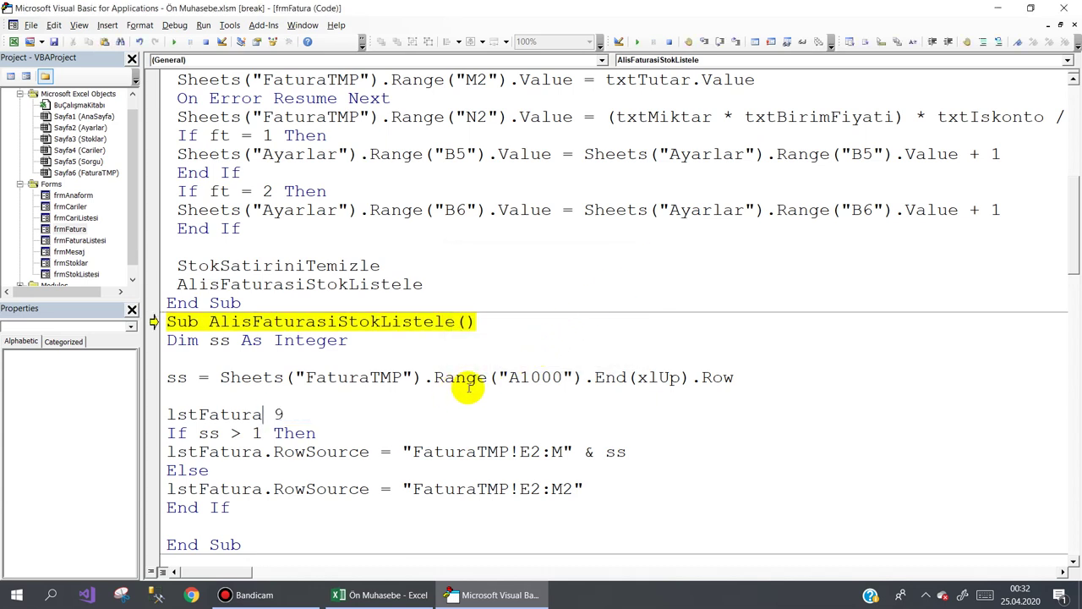
text(.col)
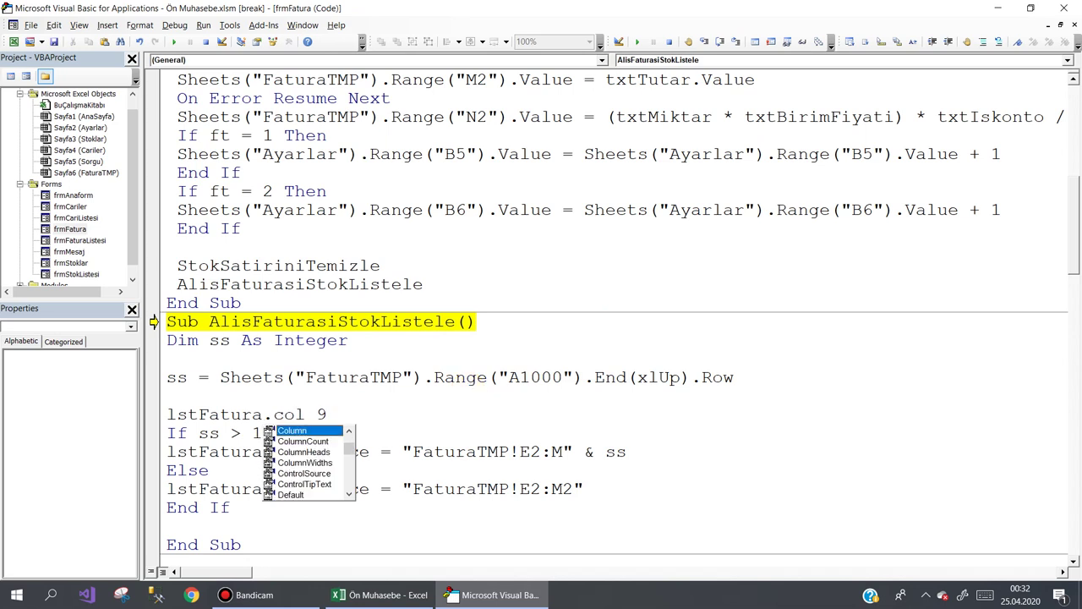
key(Down)
text(=)
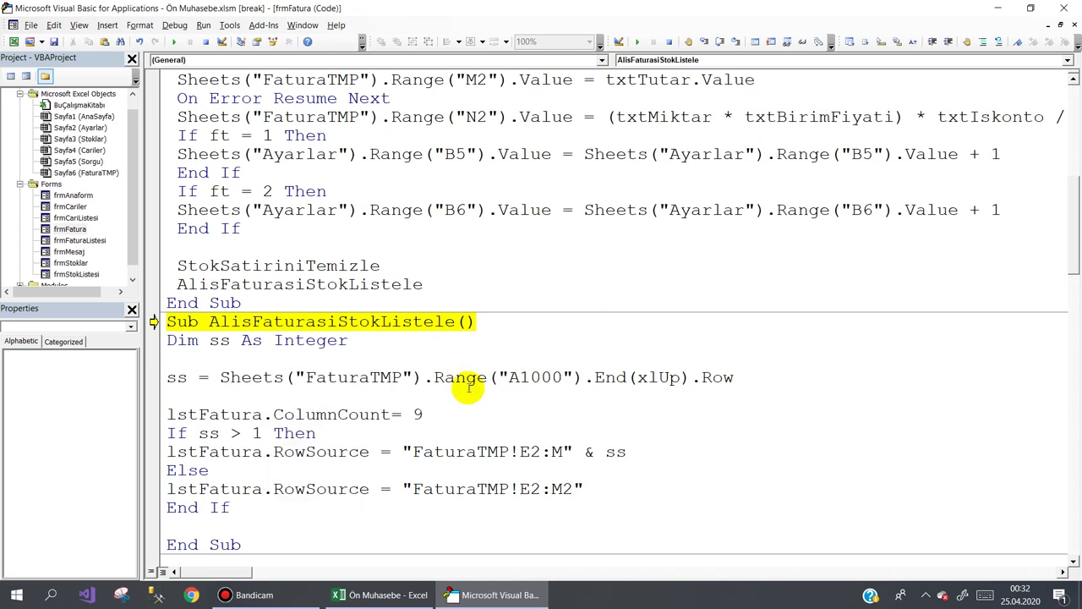
click(173, 41)
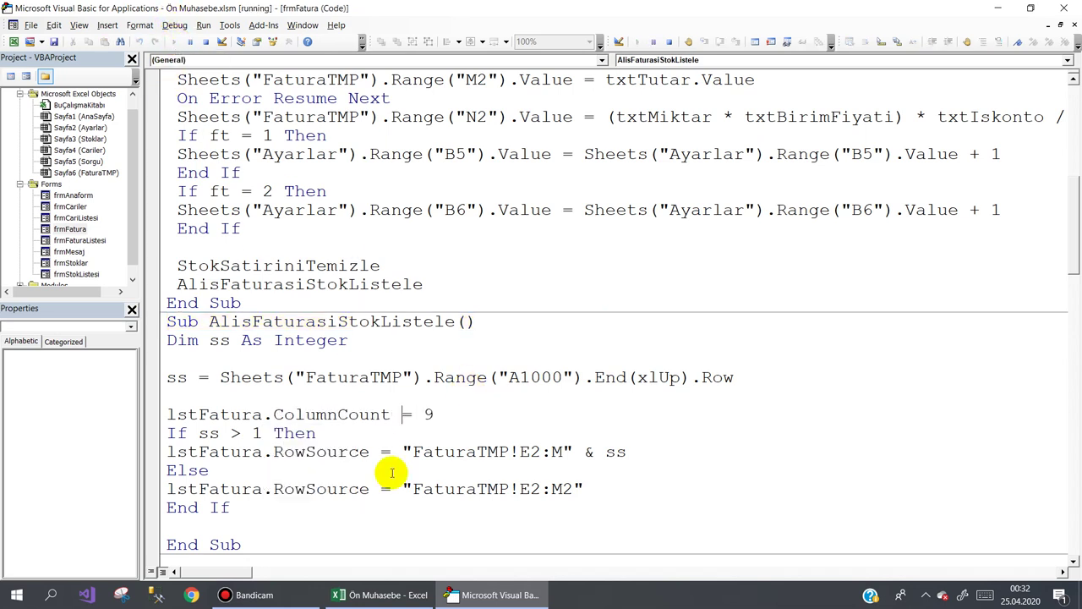
click(376, 594)
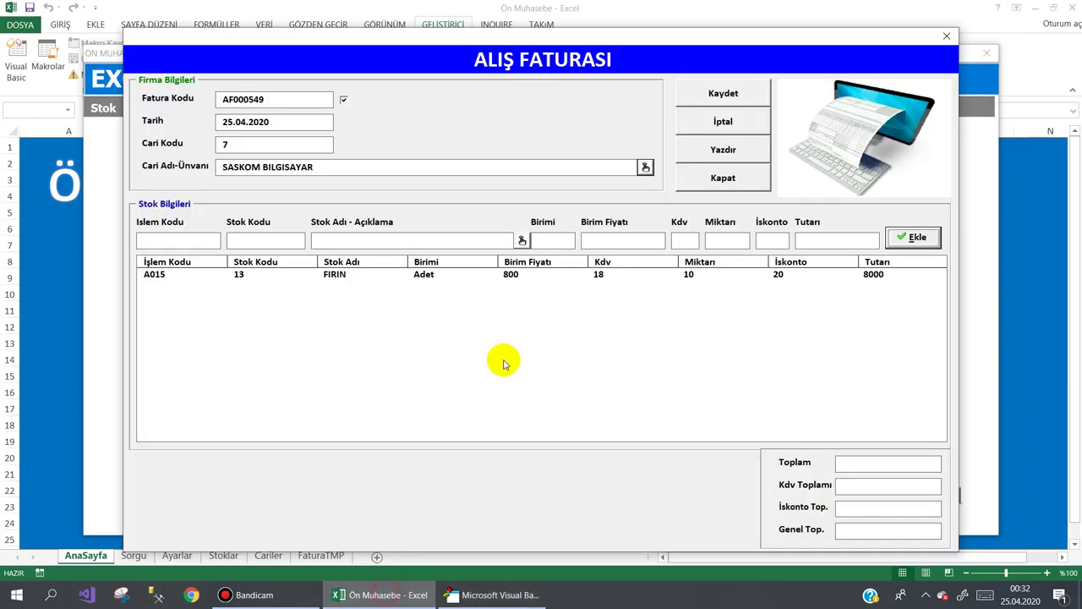
Step: Select the FIRIN row and press Ekle twice more to re-add the stock line
click(474, 276)
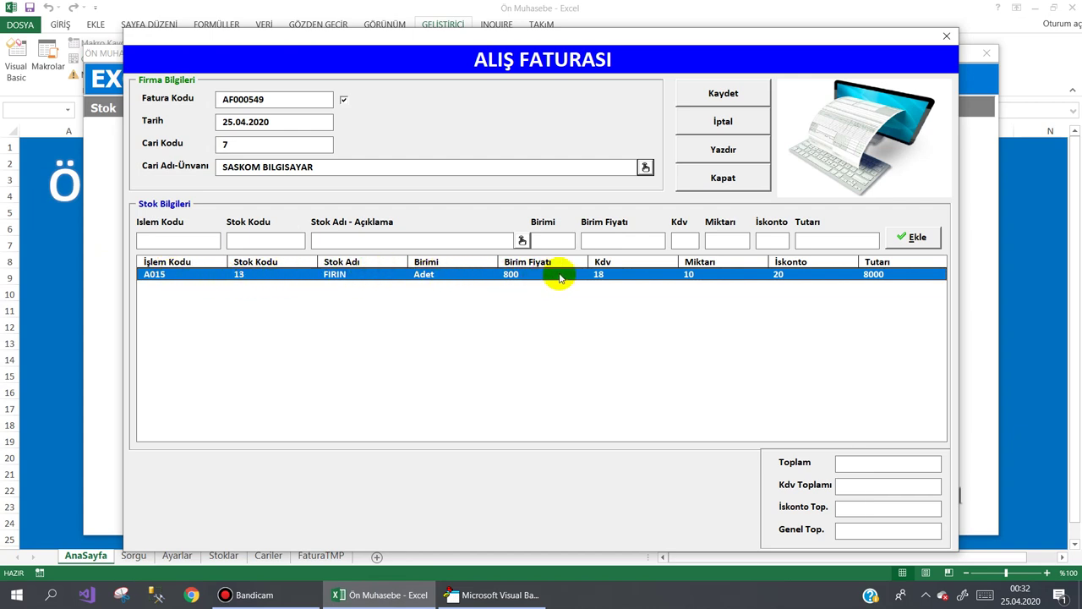
click(913, 236)
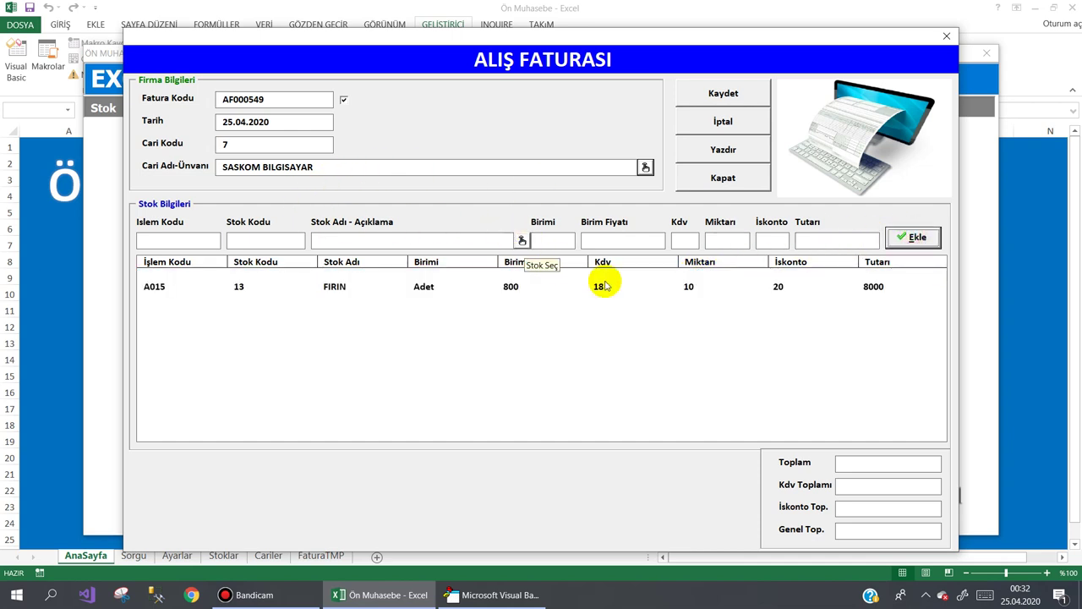
click(913, 236)
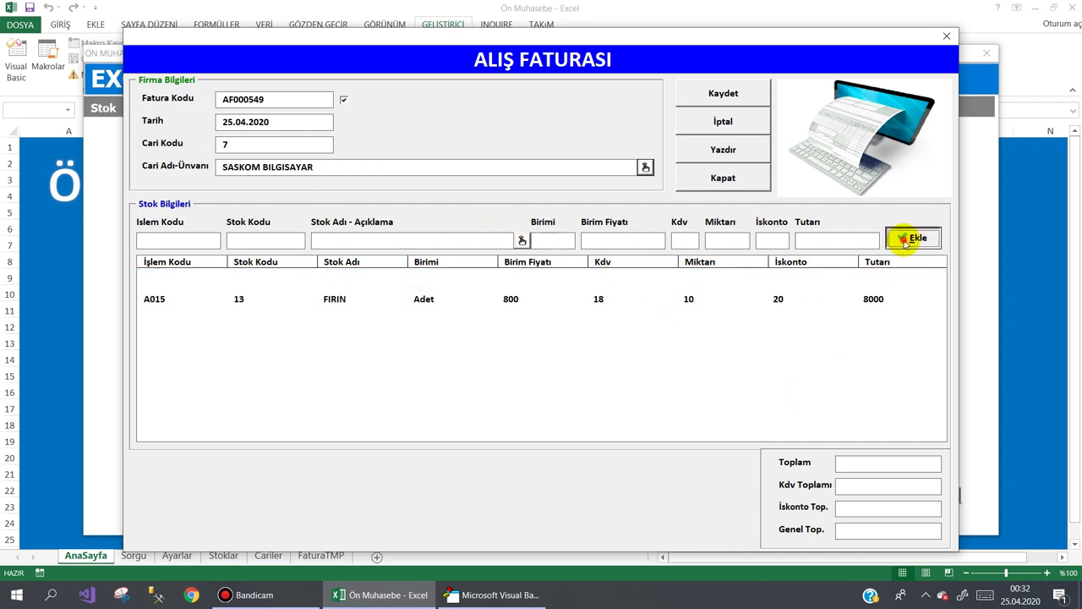
Step: Close the Alış Faturası, Fatura Listesi and main program forms, returning to the VBA editor
click(719, 178)
click(836, 452)
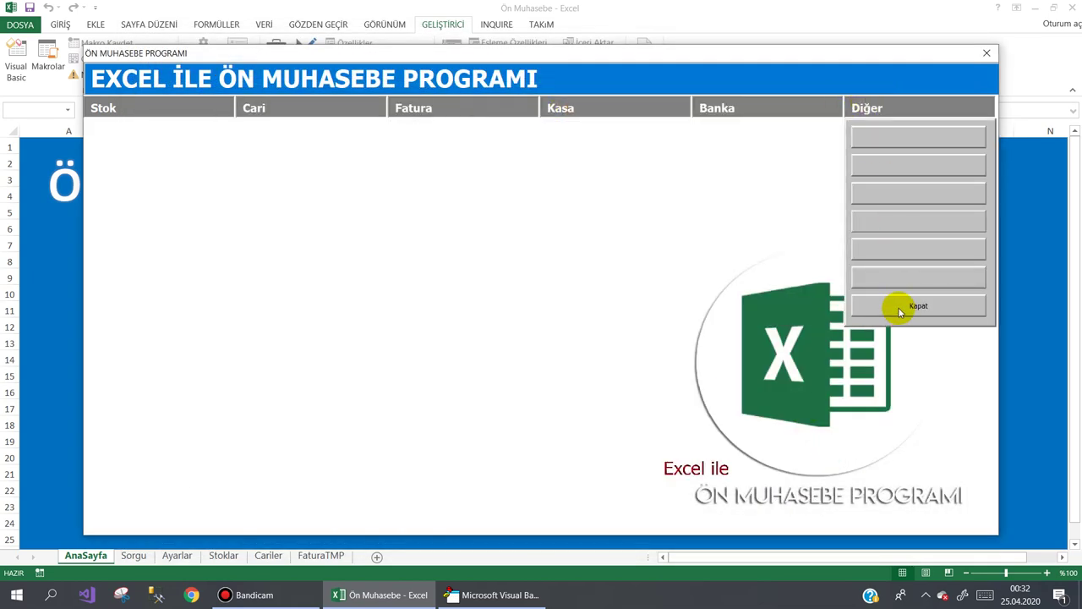
click(893, 307)
click(461, 594)
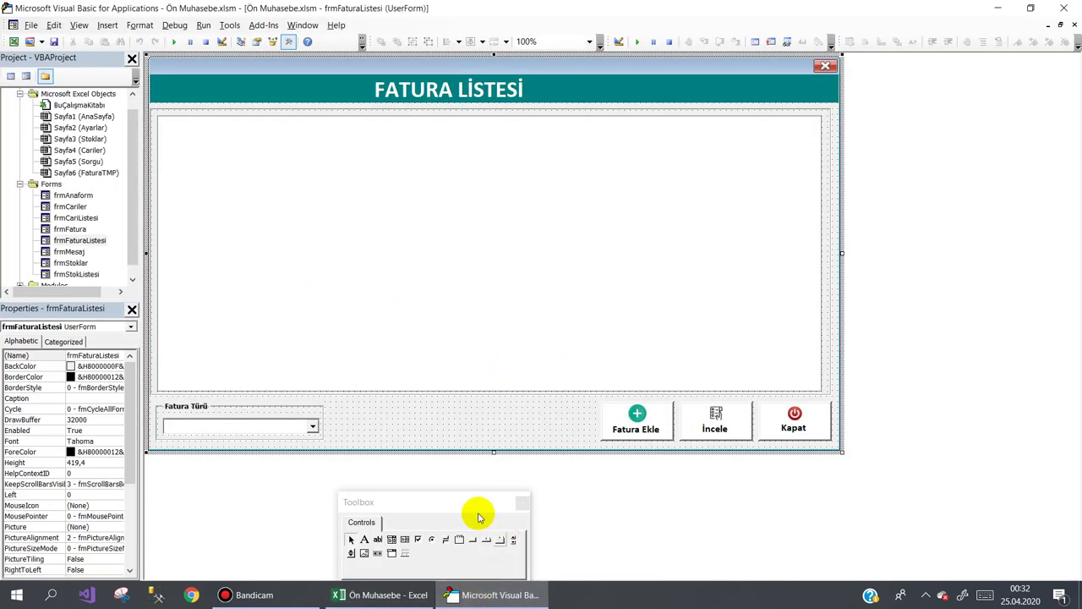
Step: Add btnEkle.Enabled = False before End Sub in frmFatura's Ekle click routine
double_click(70, 230)
double_click(936, 267)
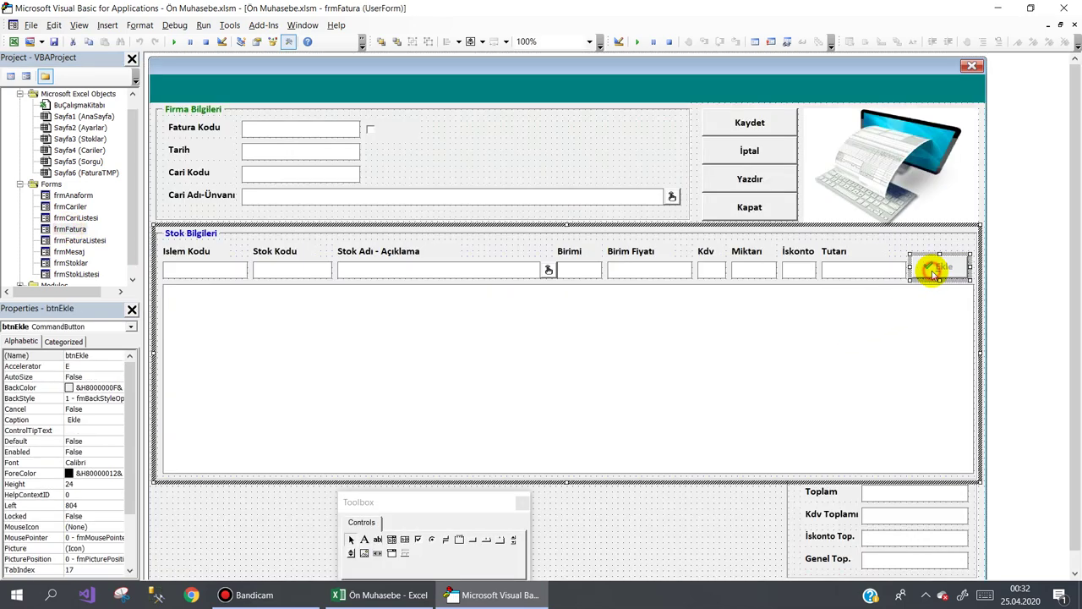
scroll(278, 302, down, 3)
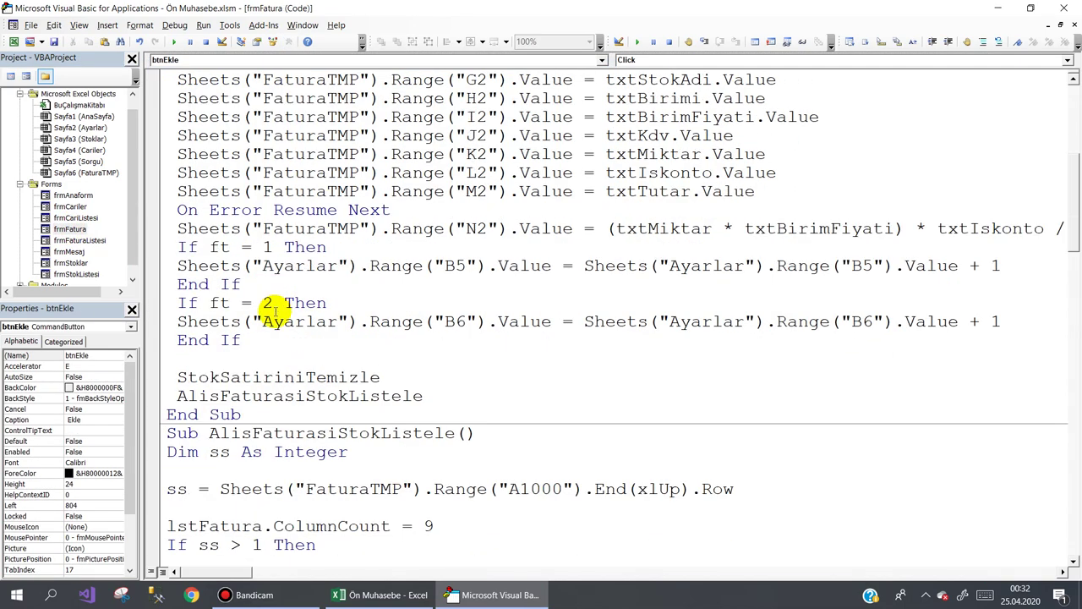
click(434, 398)
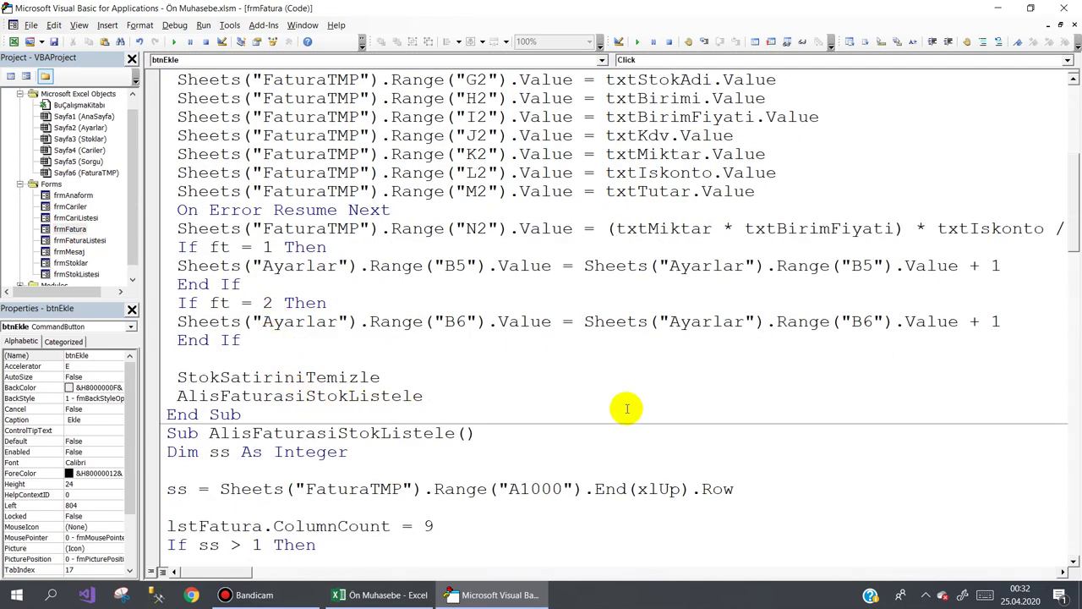
key(Return)
text(btne)
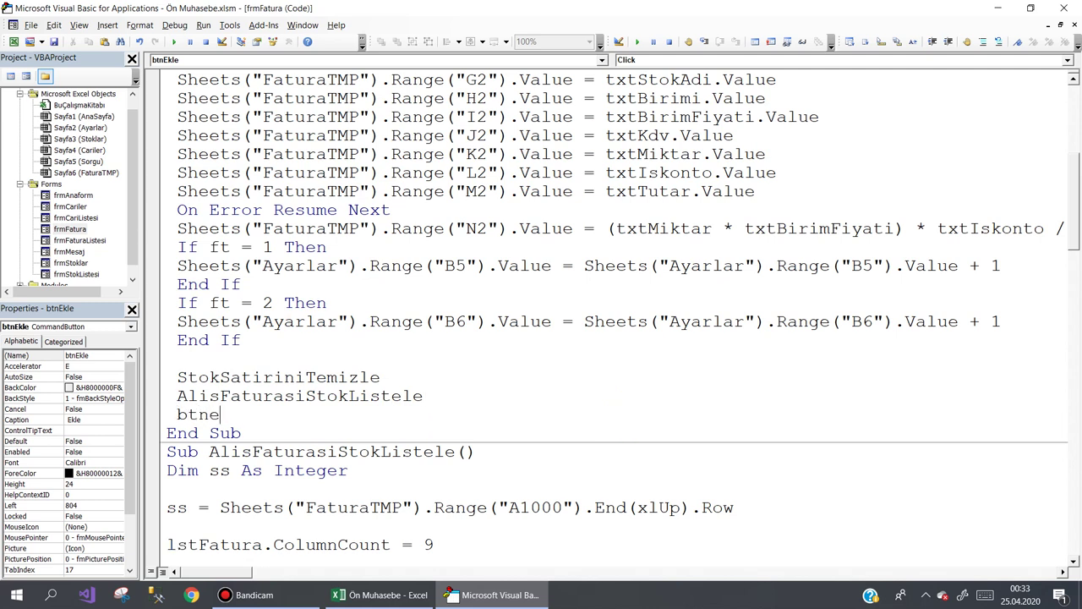
key(ctrl+space)
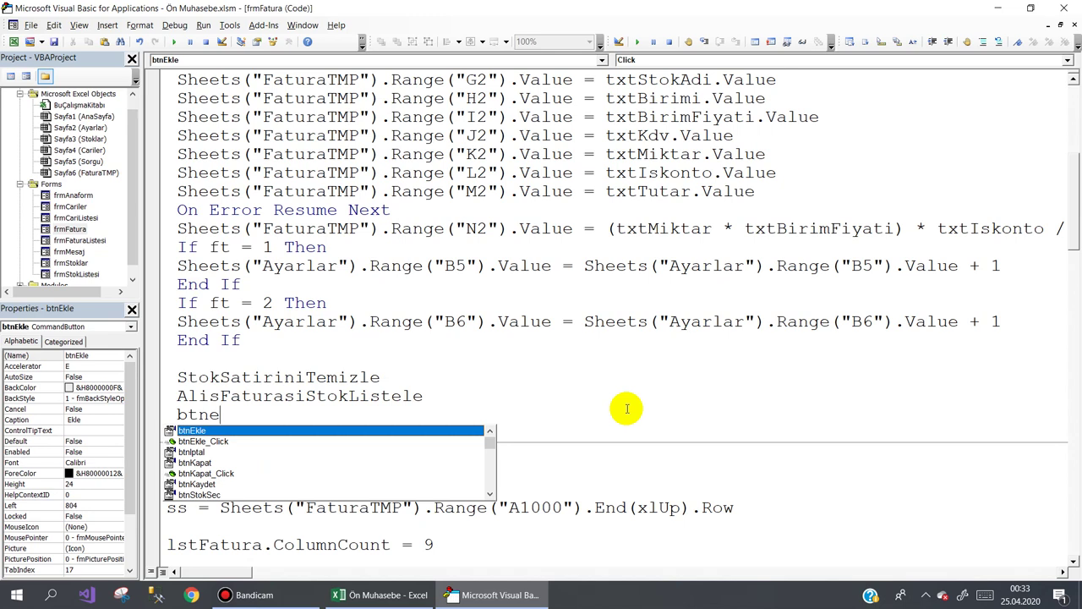
text(.e=)
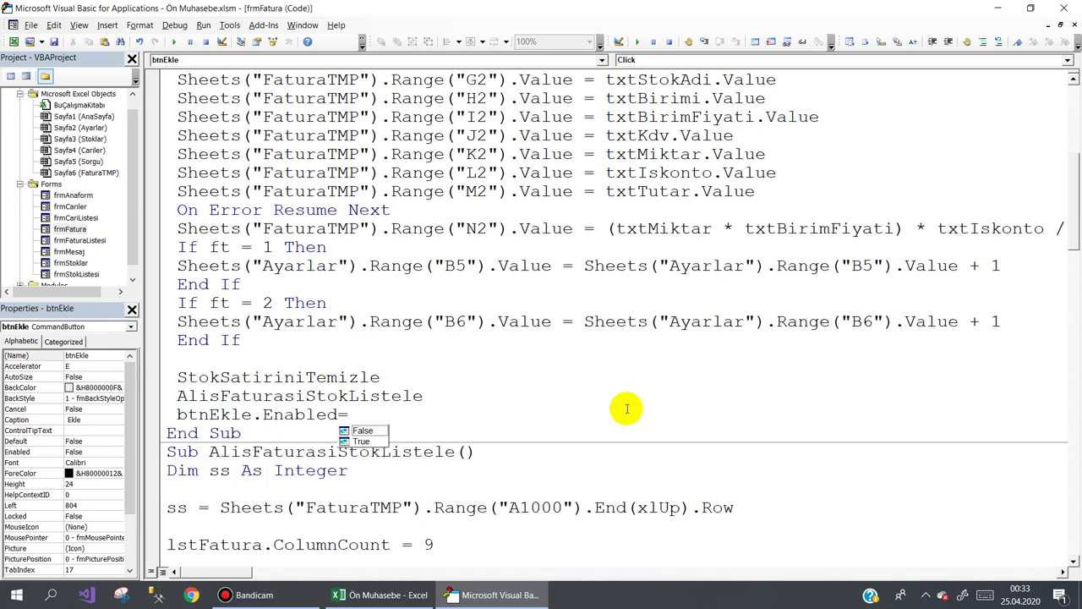
key(Down)
key(Tab)
key(Down)
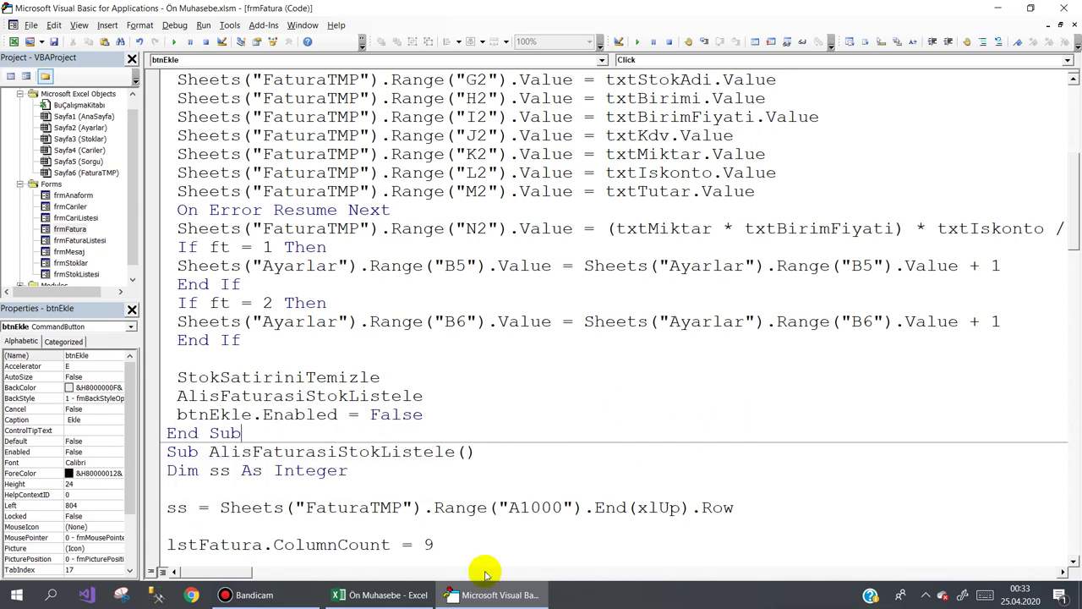
click(477, 596)
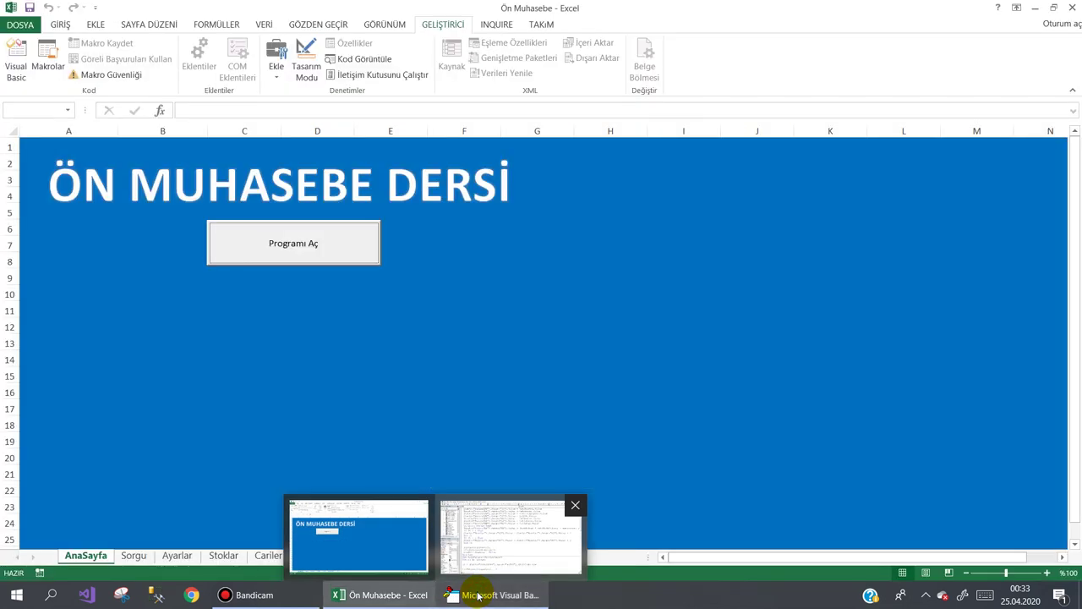
Step: Clear rows 2–6 of FaturaTMP and reopen the ÖN MUHASEBE PROGRAMI from AnaSayfa
click(163, 506)
click(533, 426)
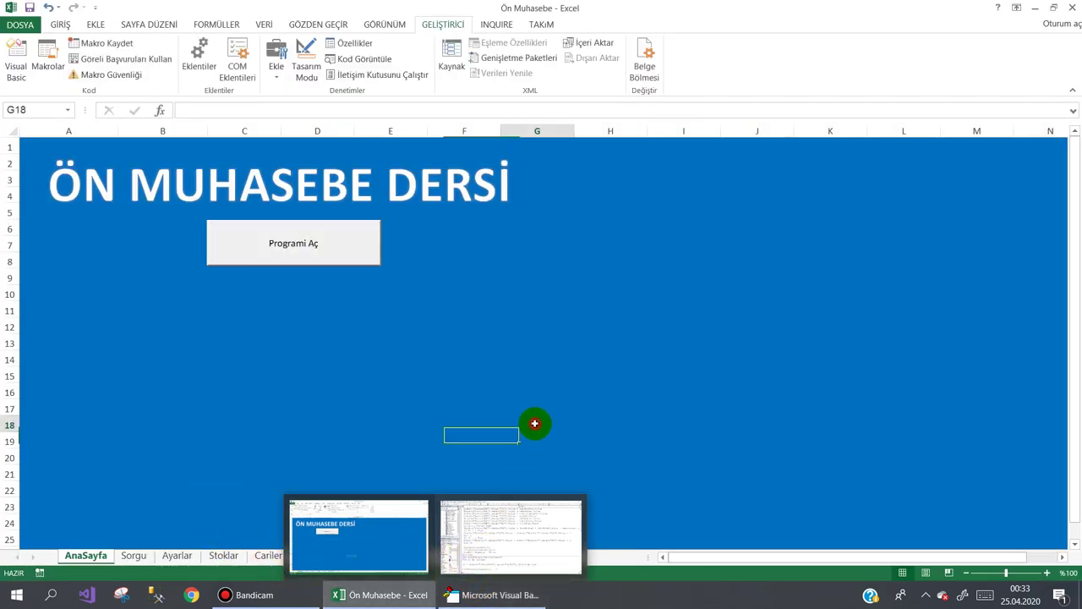
click(319, 556)
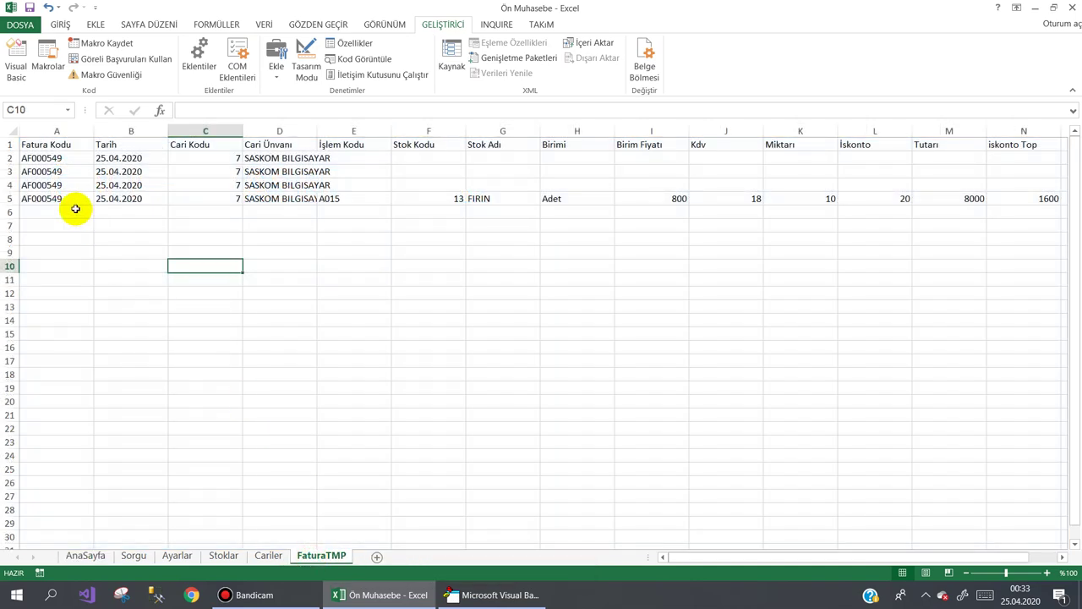
drag(9, 157, 6, 205)
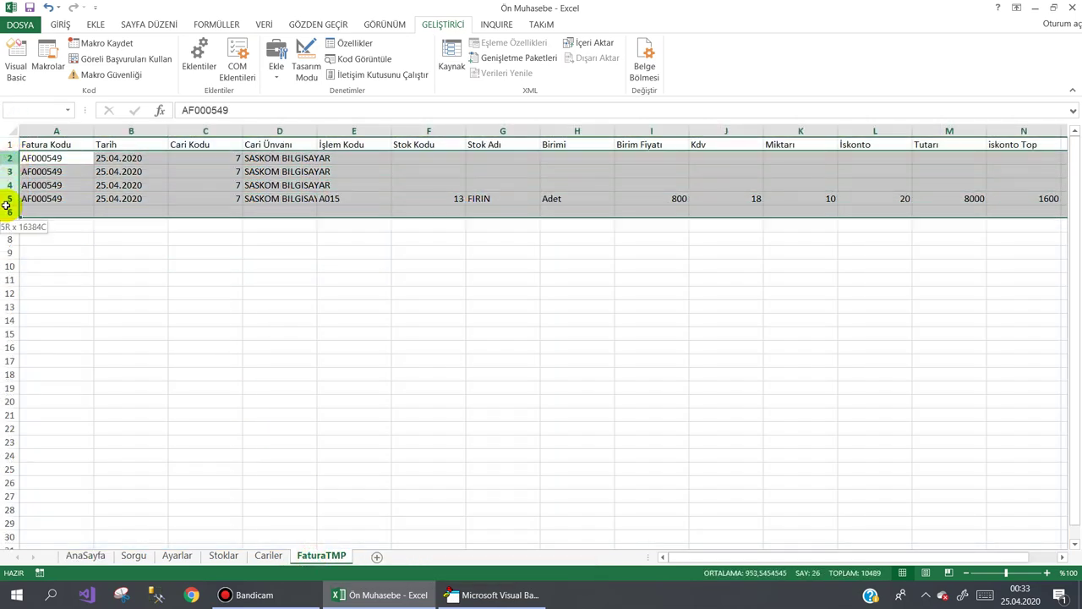
key(Delete)
click(82, 211)
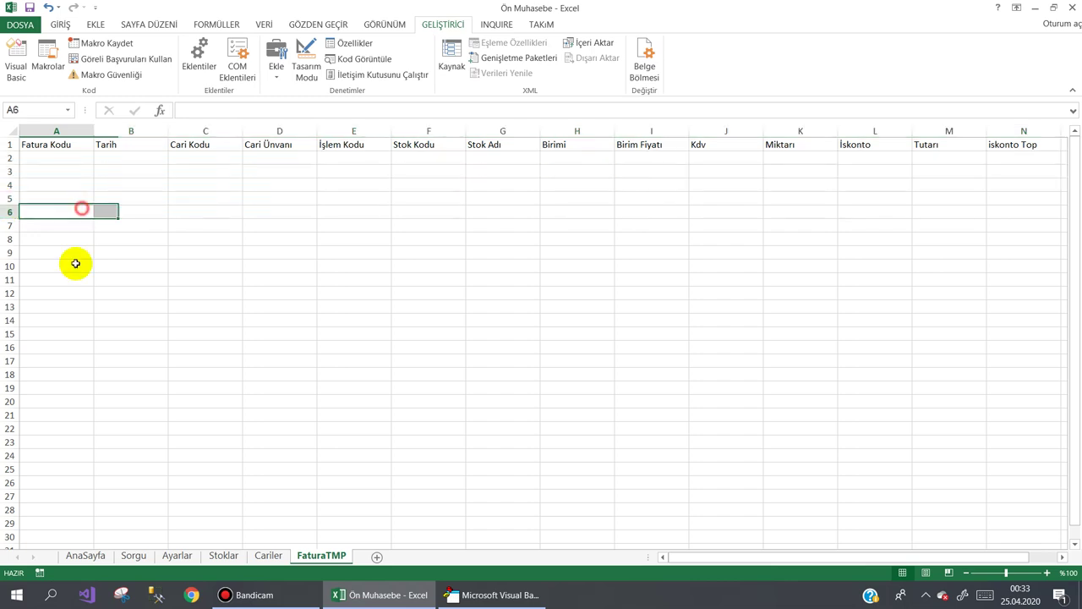
click(87, 555)
click(313, 242)
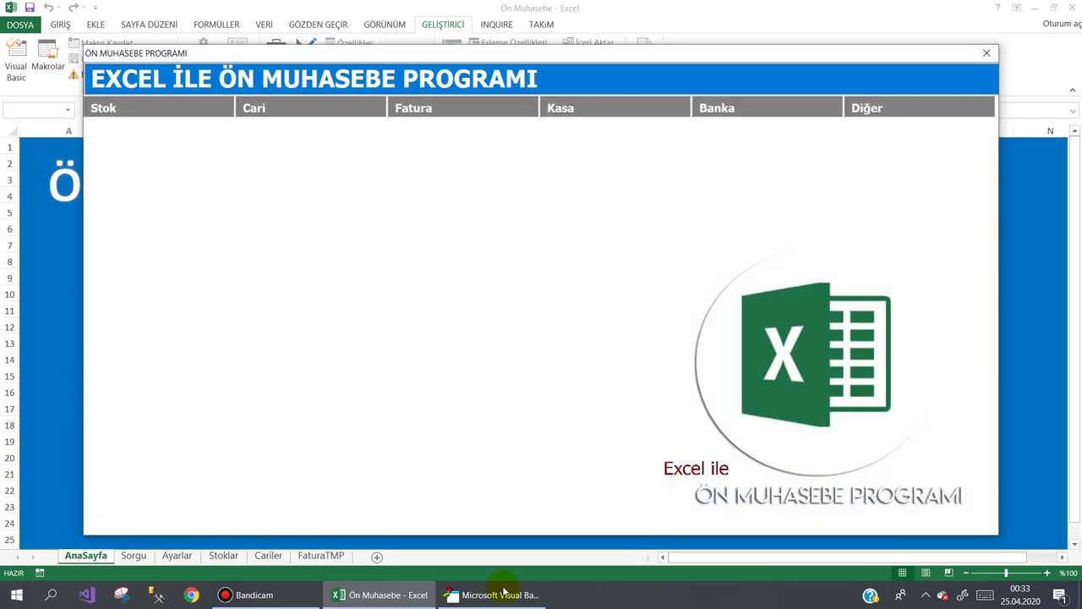
Step: Start a new purchase invoice for GÜNEŞ BİLGİSAYAR and add an ÜTÜ line
click(286, 597)
click(279, 592)
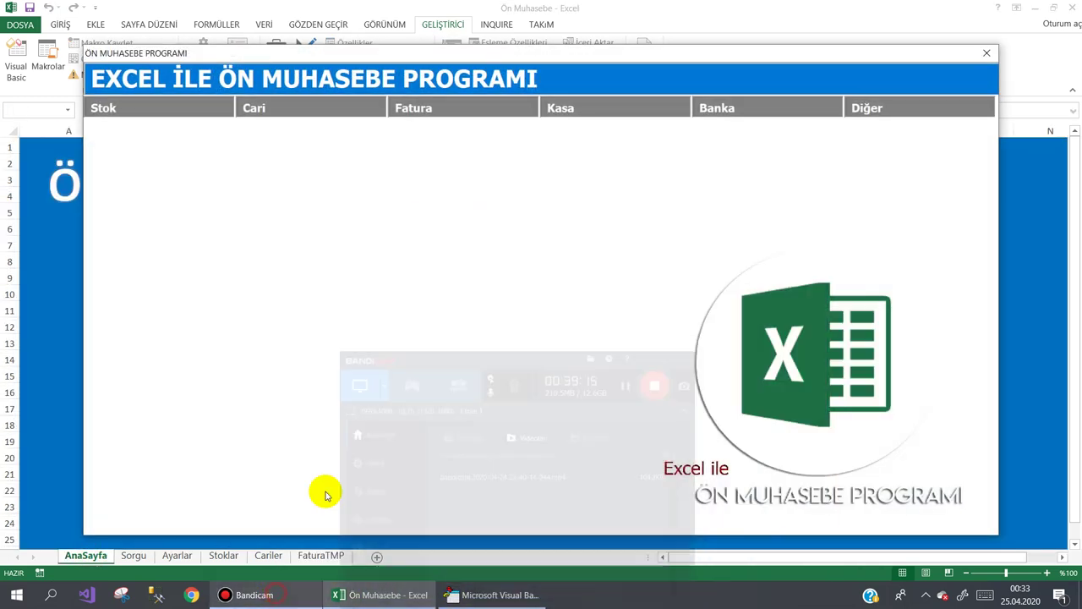
click(431, 133)
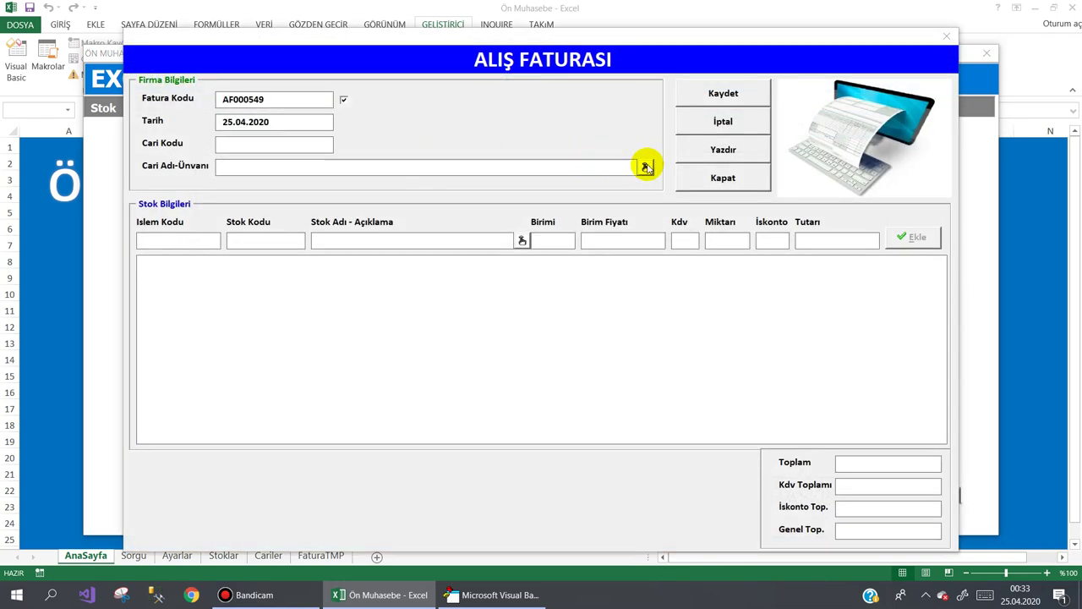
click(645, 166)
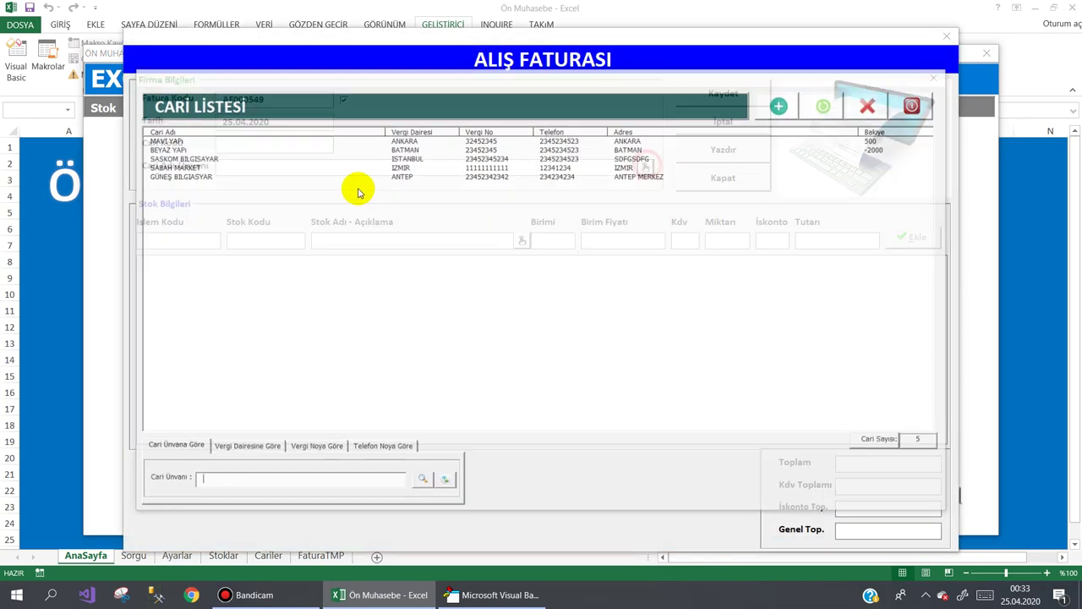
click(303, 174)
double_click(302, 174)
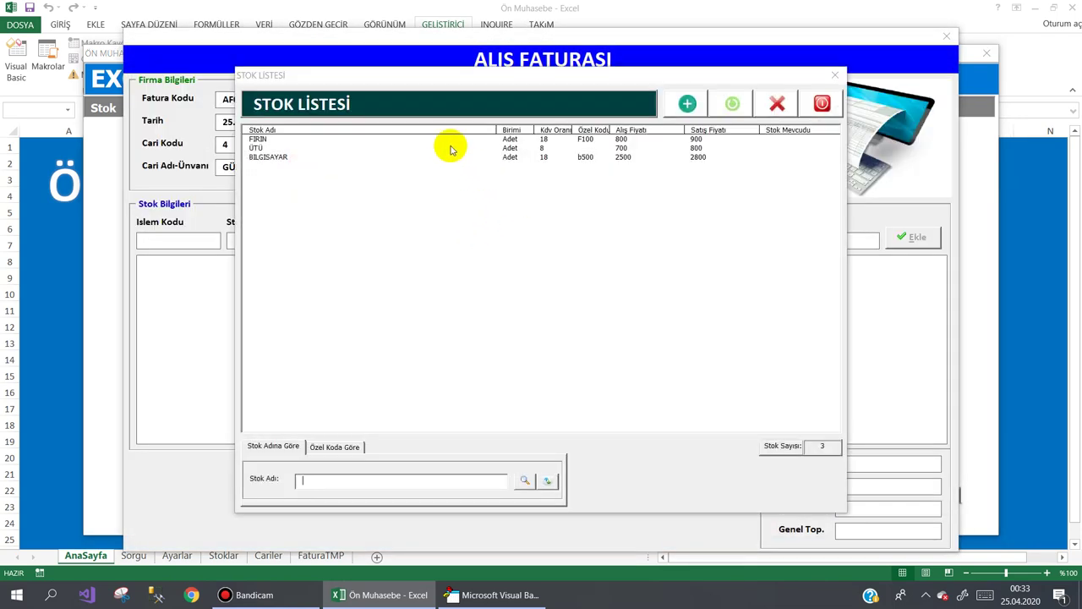
click(449, 148)
double_click(448, 148)
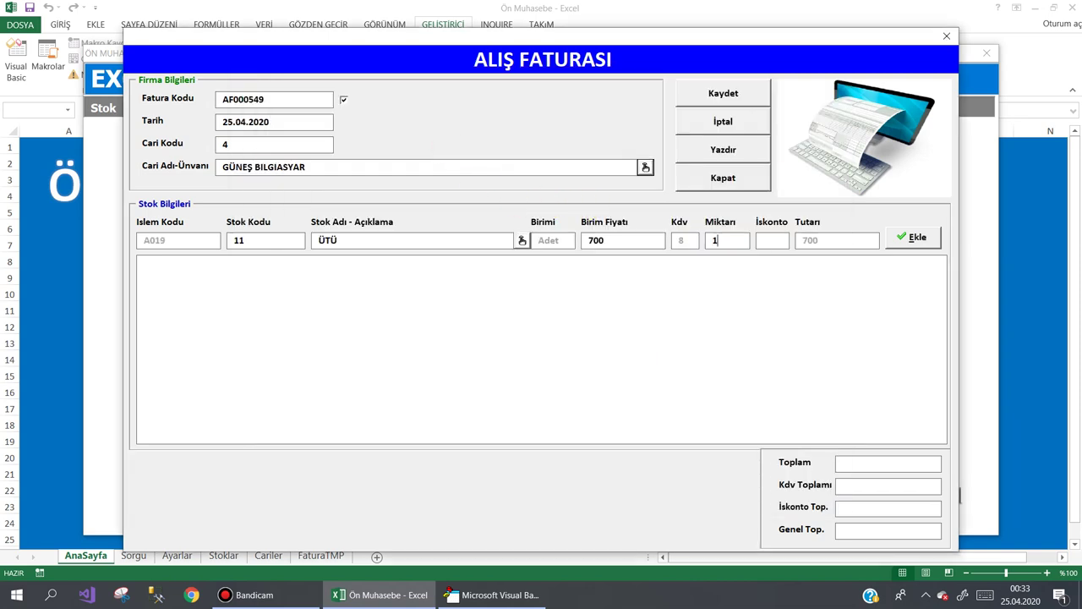
text(20)
key(Return)
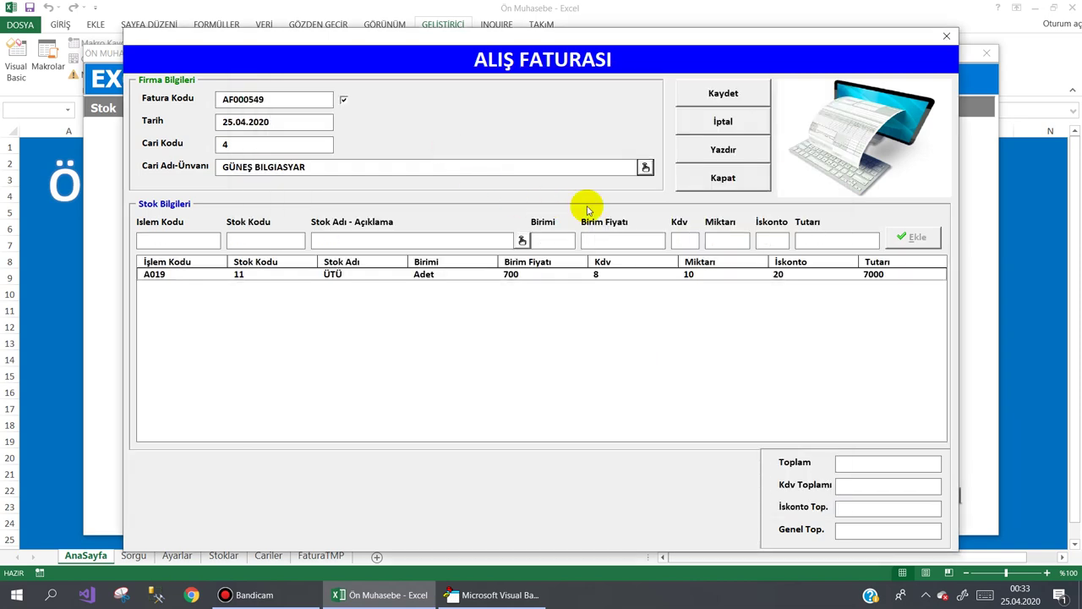
Step: Add a FIRIN line (15 units) chosen from the Stok Adı lookup
click(901, 241)
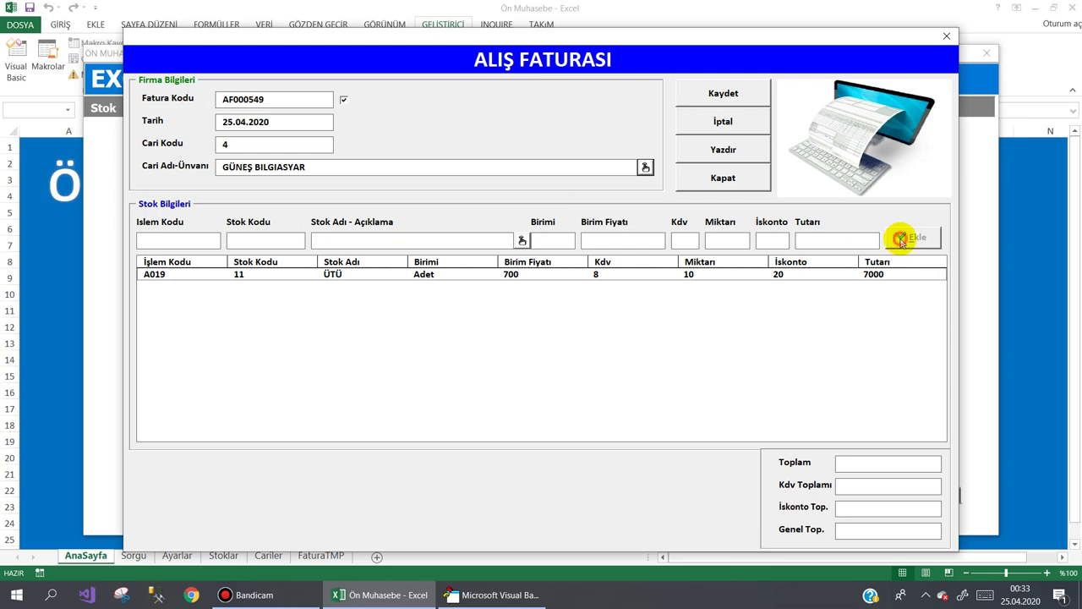
click(521, 240)
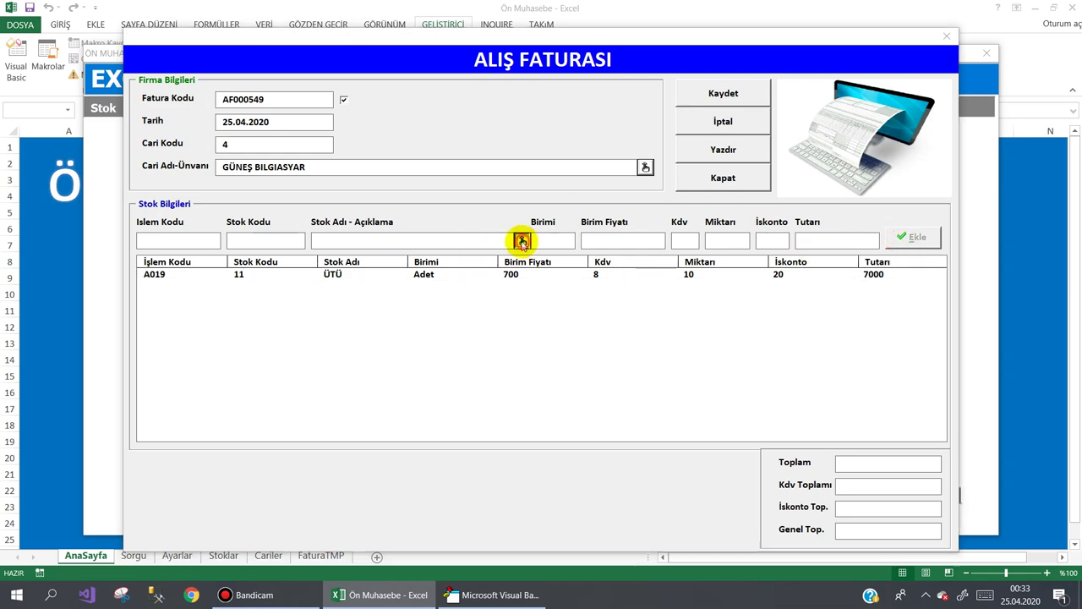
double_click(262, 147)
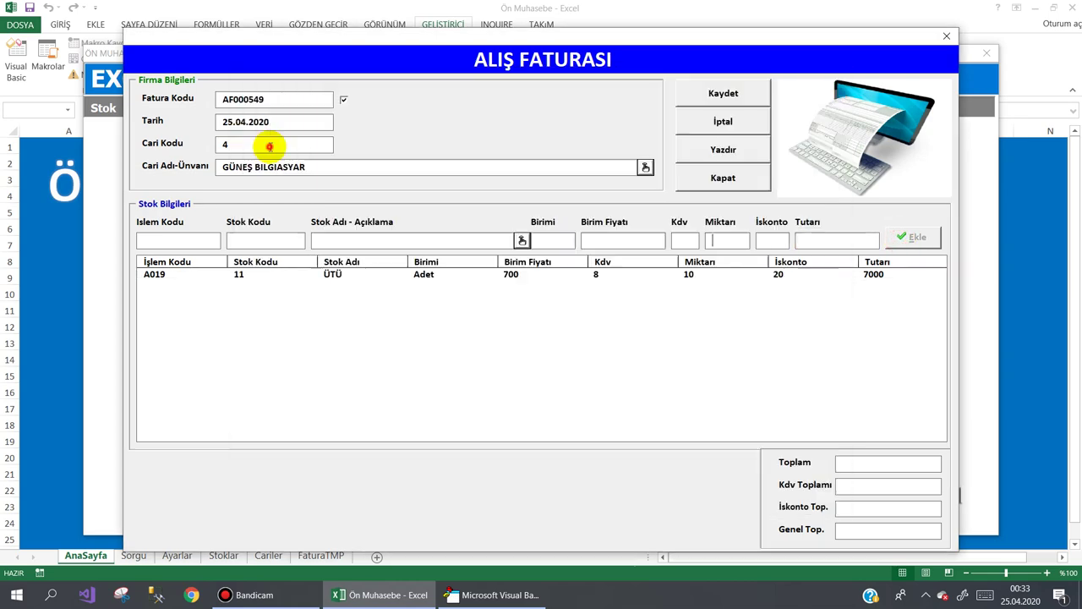
click(522, 240)
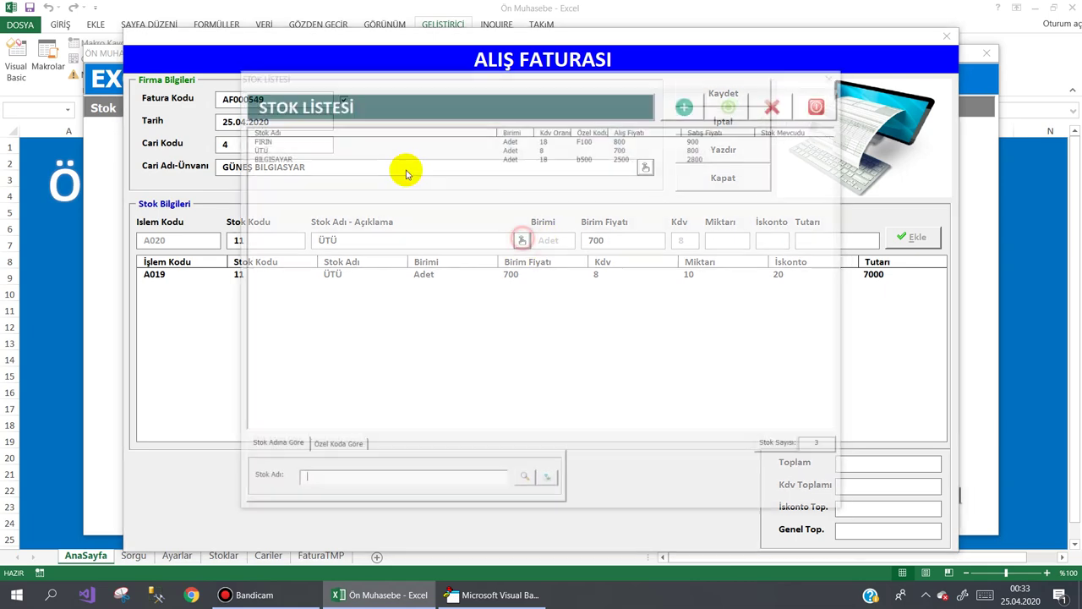
double_click(257, 139)
text(15)
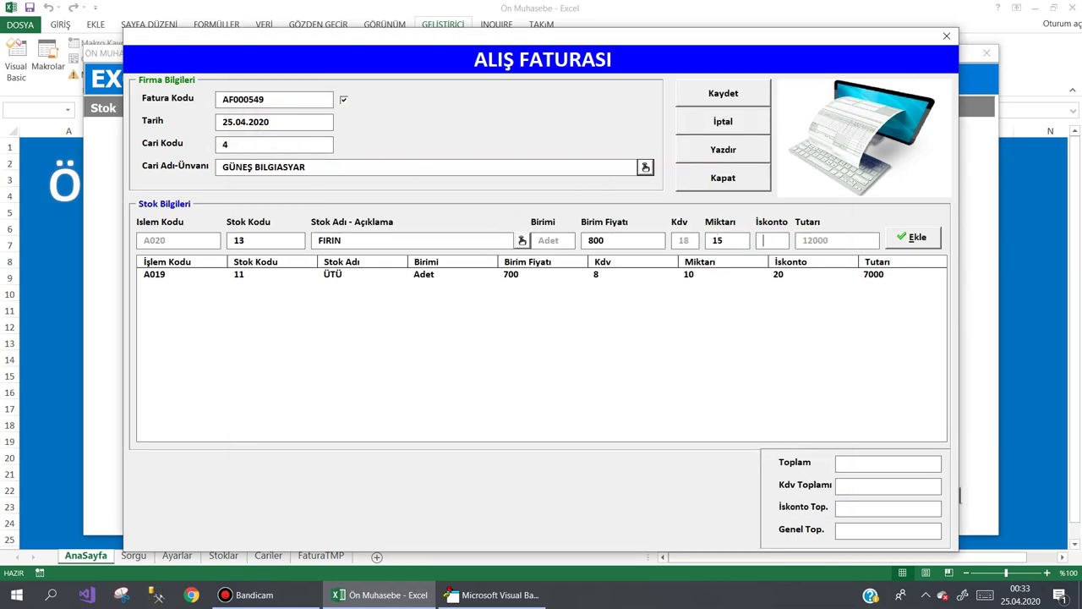
click(913, 238)
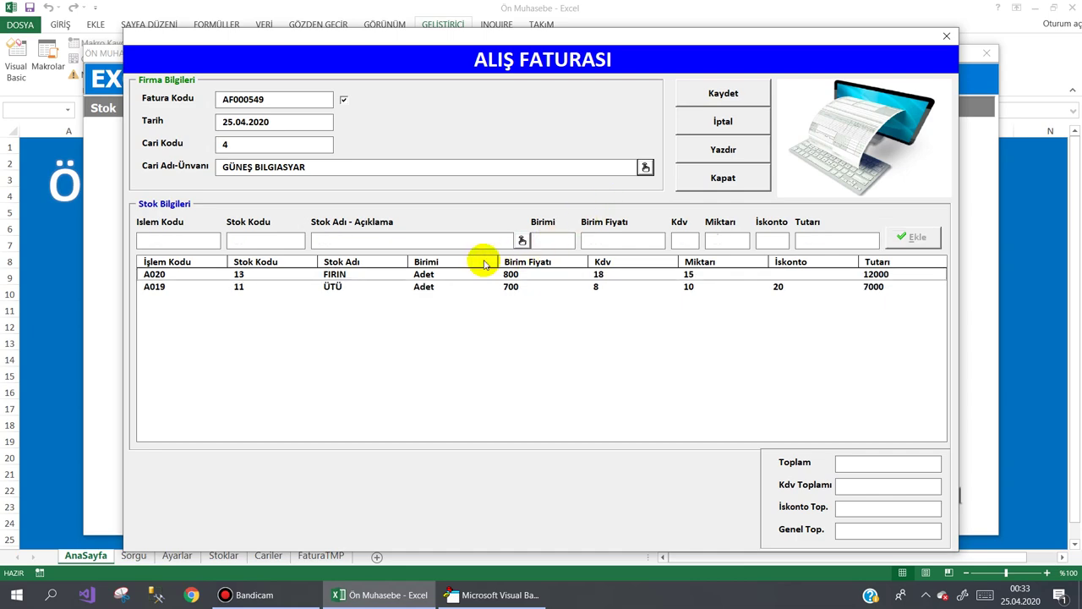
Step: Add a BİLGİSAYAR line with quantity 10
click(522, 240)
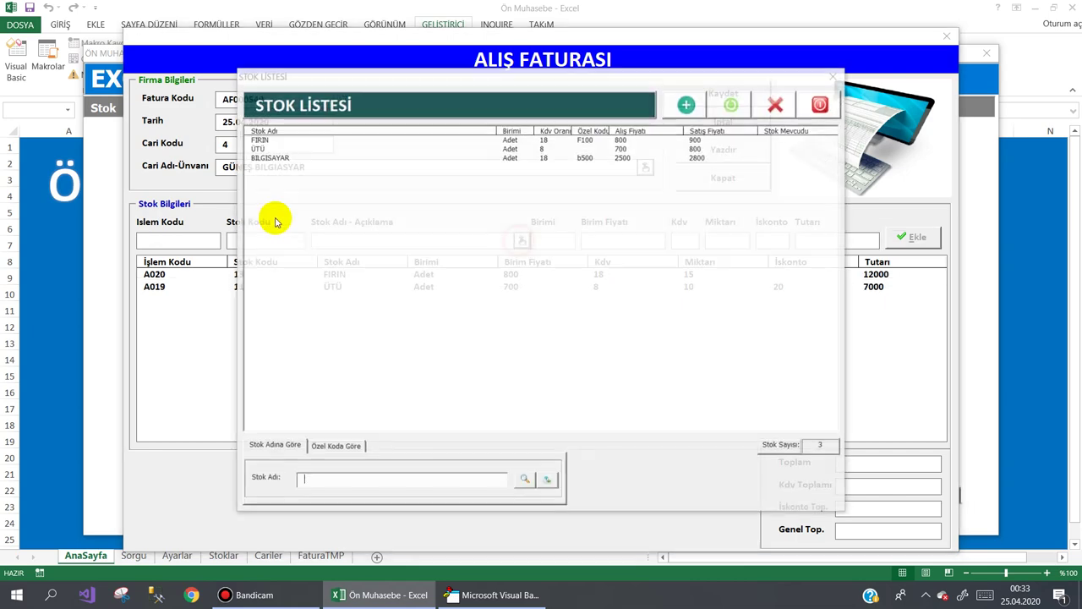
click(271, 157)
double_click(271, 157)
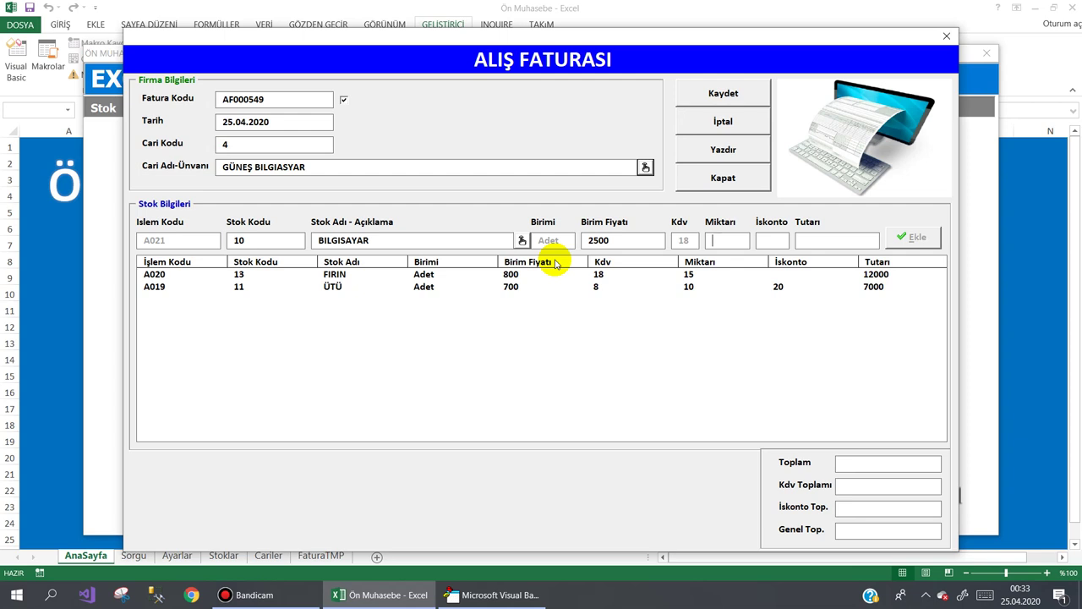
text(10)
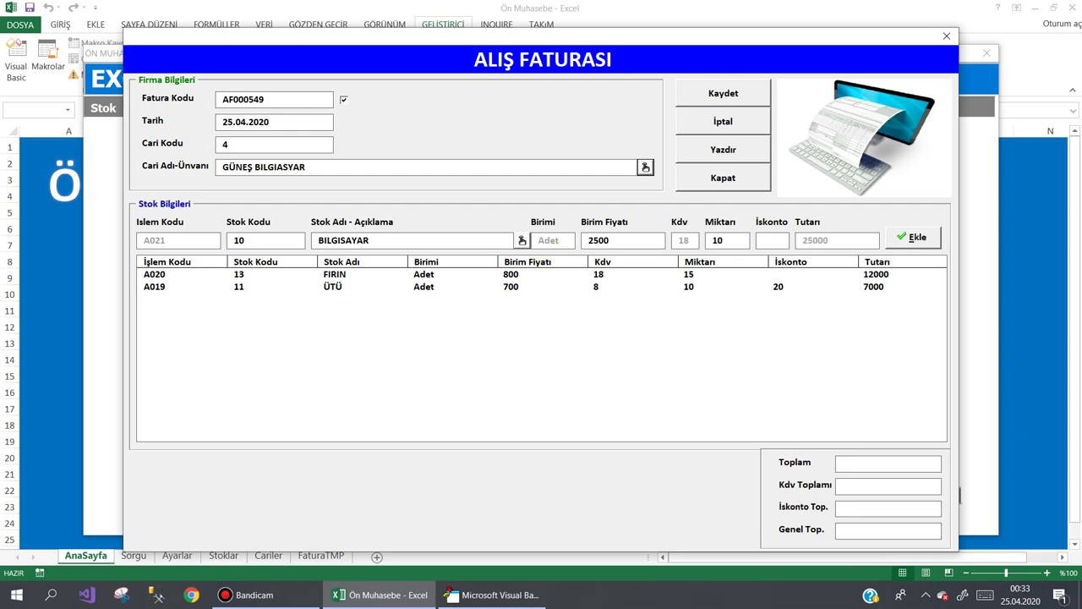
click(913, 236)
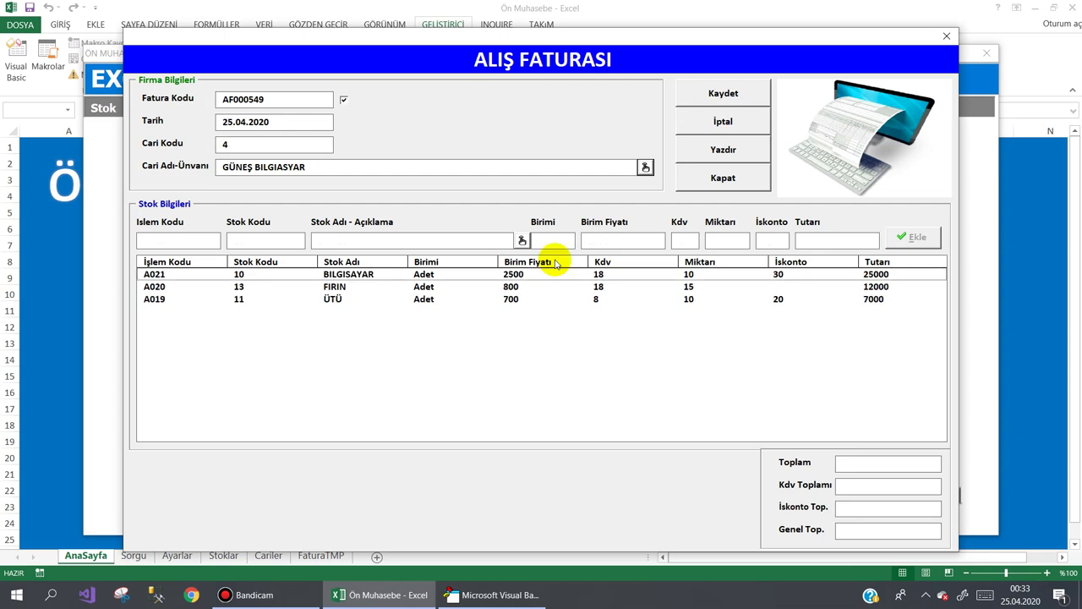
Step: Check the A020 FIRIN and A021 BİLGİSAYAR lines, then close the invoice and invoice list forms
click(239, 286)
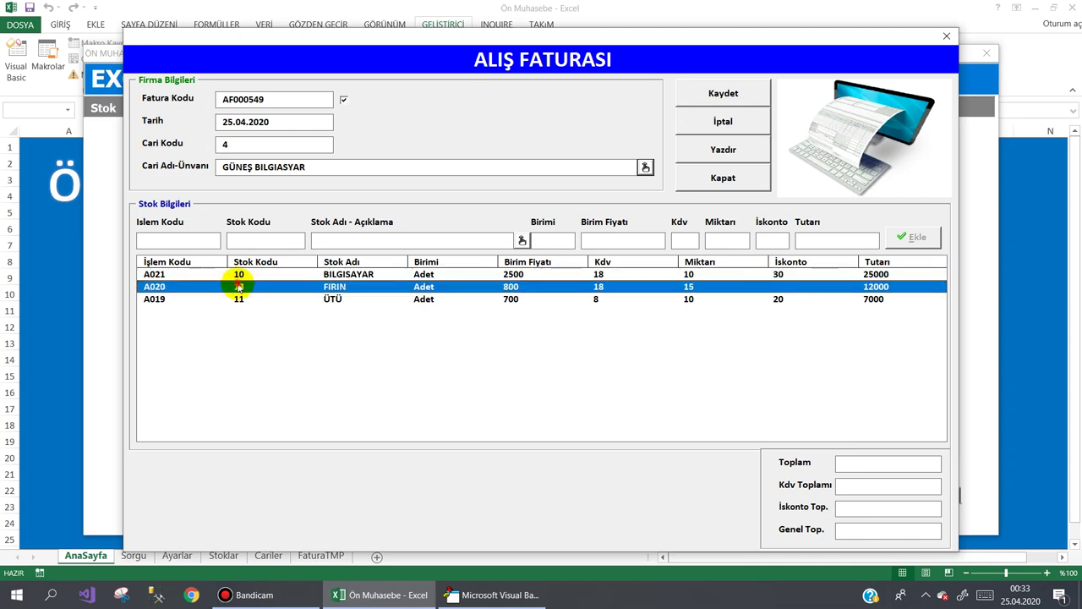
click(242, 300)
click(263, 286)
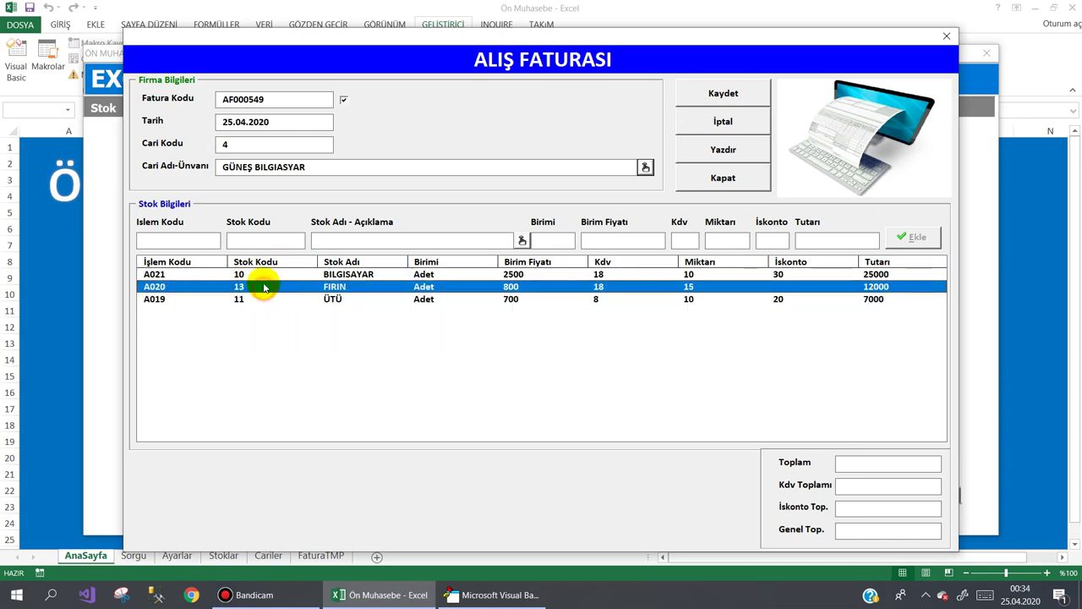
click(201, 273)
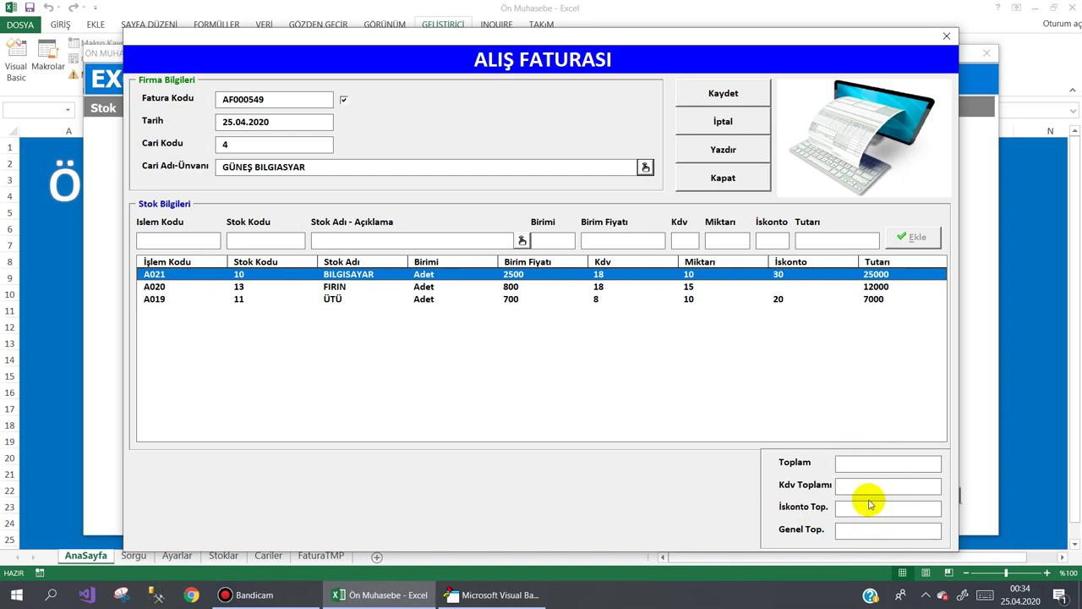
click(750, 180)
click(838, 453)
mouse_move(868, 107)
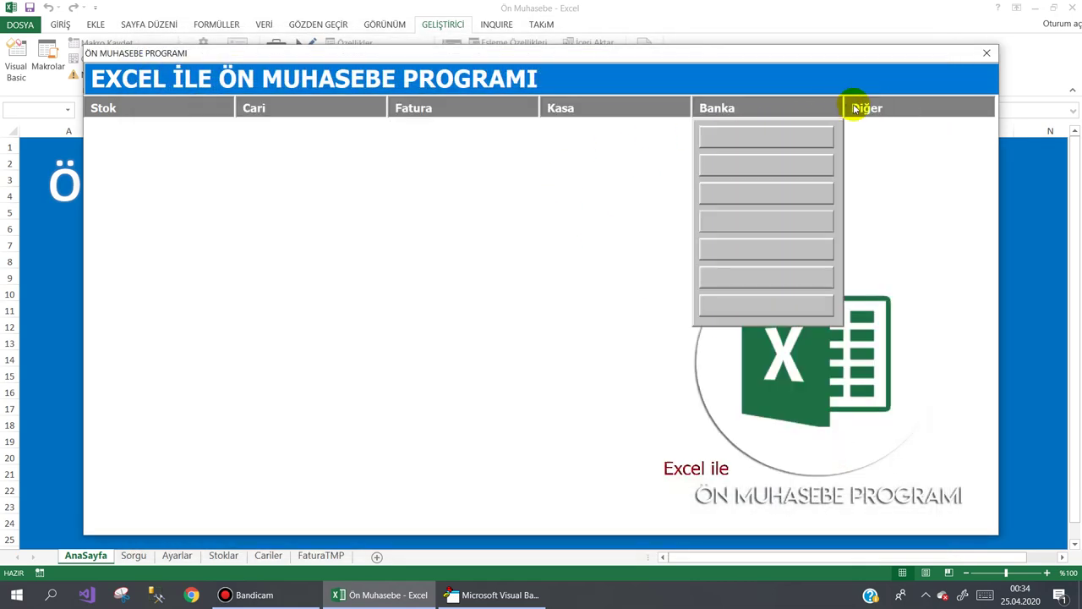
Step: Close the program and check the sums of columns M, N and J on FaturaTMP
click(939, 306)
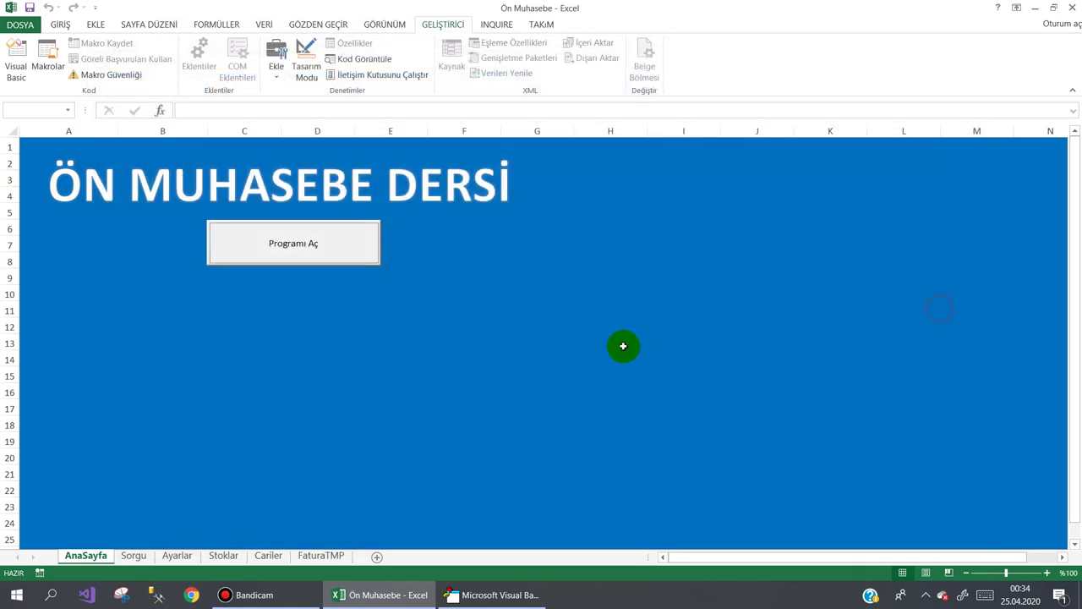
click(337, 554)
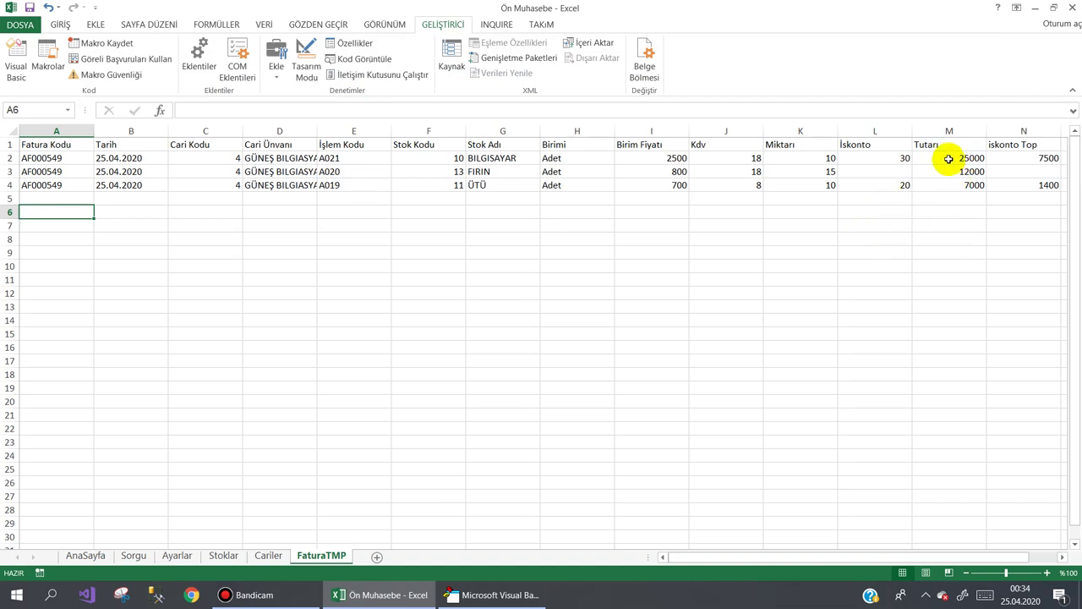
drag(948, 158, 946, 182)
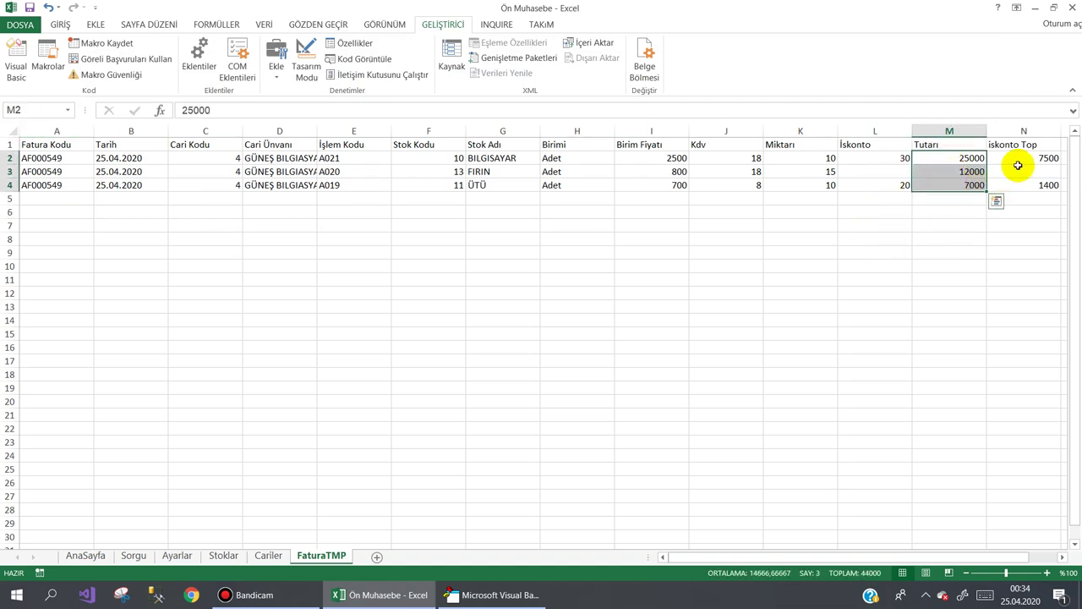
drag(1037, 159, 1039, 188)
drag(737, 164, 737, 184)
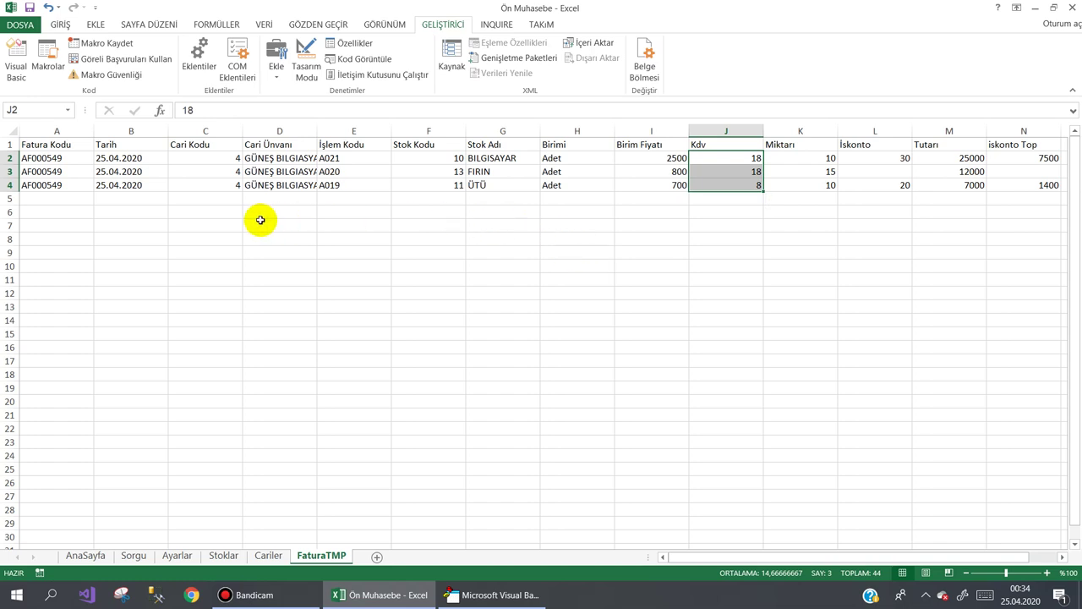
click(87, 556)
Step: Bring up Bandicam, move its window aside, and stop the screen recording
click(271, 594)
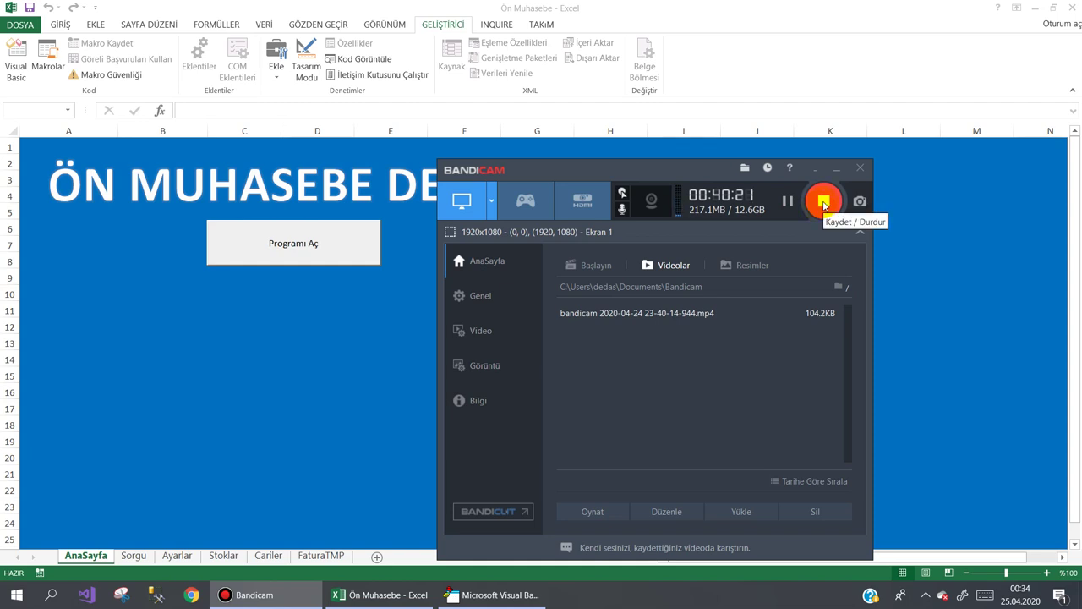
drag(683, 174, 763, 58)
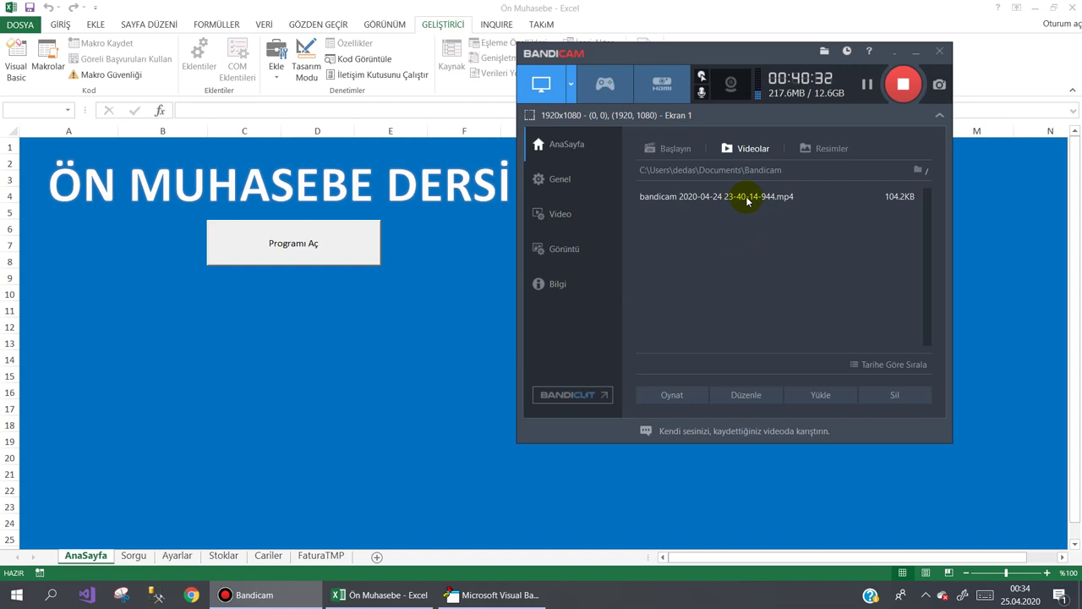
click(903, 85)
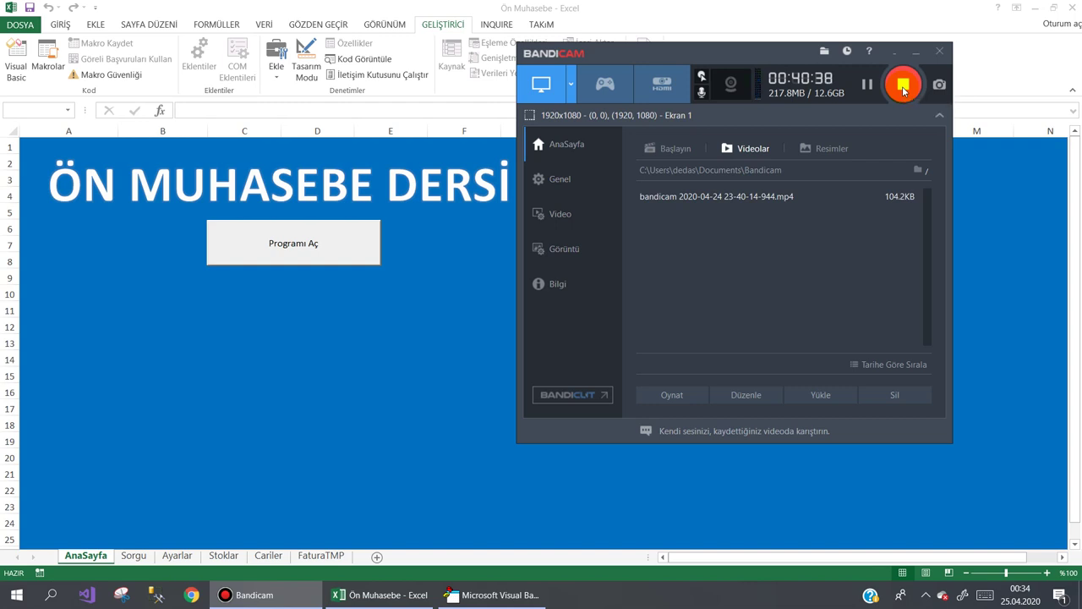